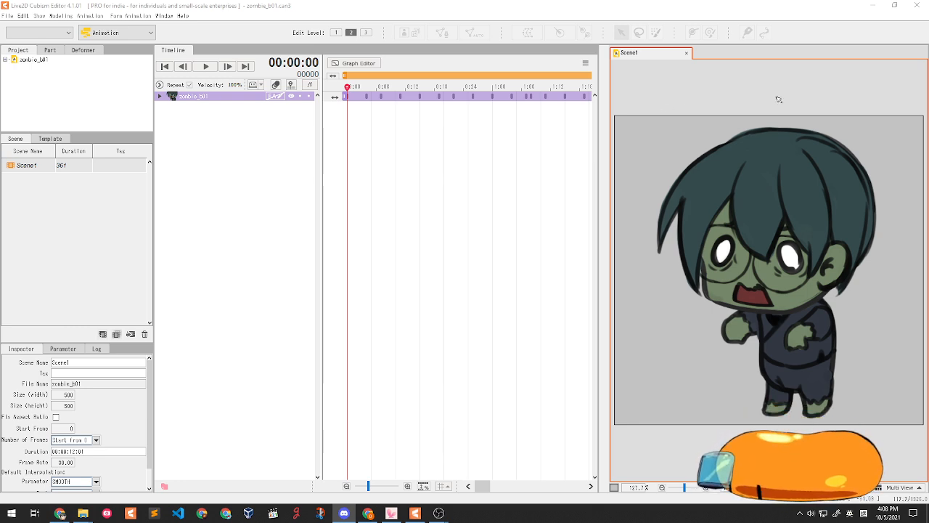
# - Play the zombie_b01 Timeline animation and pause it at 00:01:20 (frame 50)
pyautogui.press('super')
pyautogui.press('super')
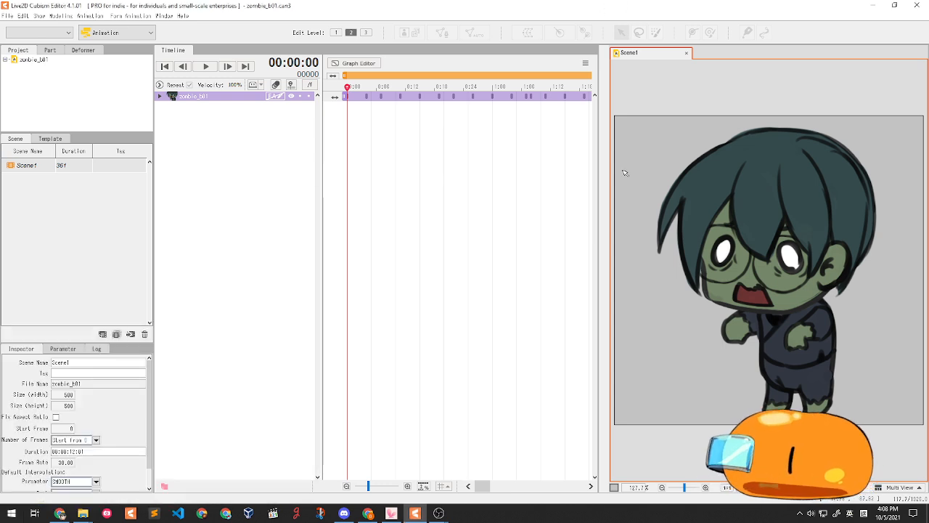
pyautogui.press('super')
pyautogui.press('super')
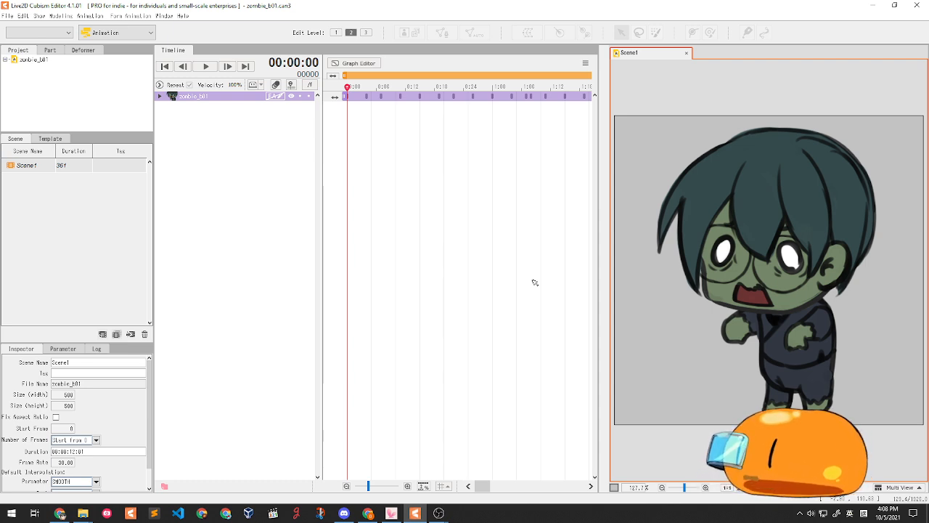
pyautogui.click(205, 67)
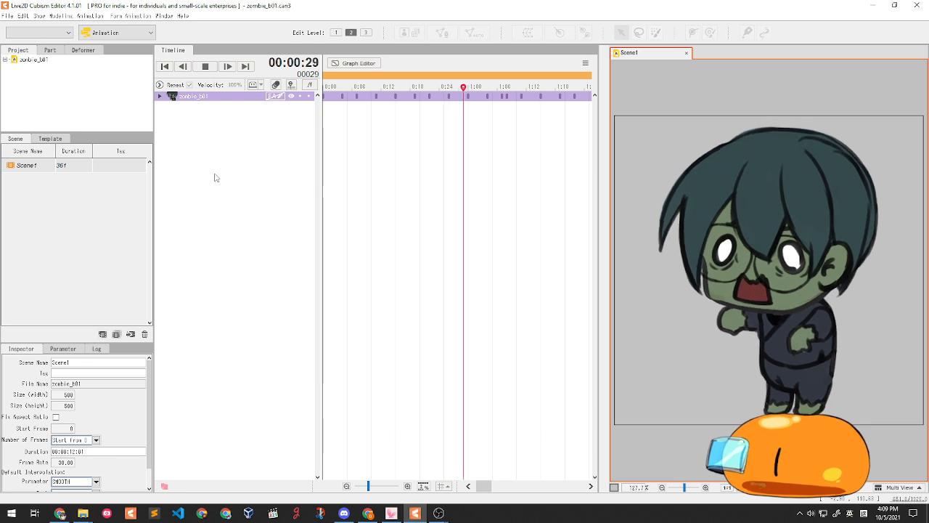
pyautogui.press('space')
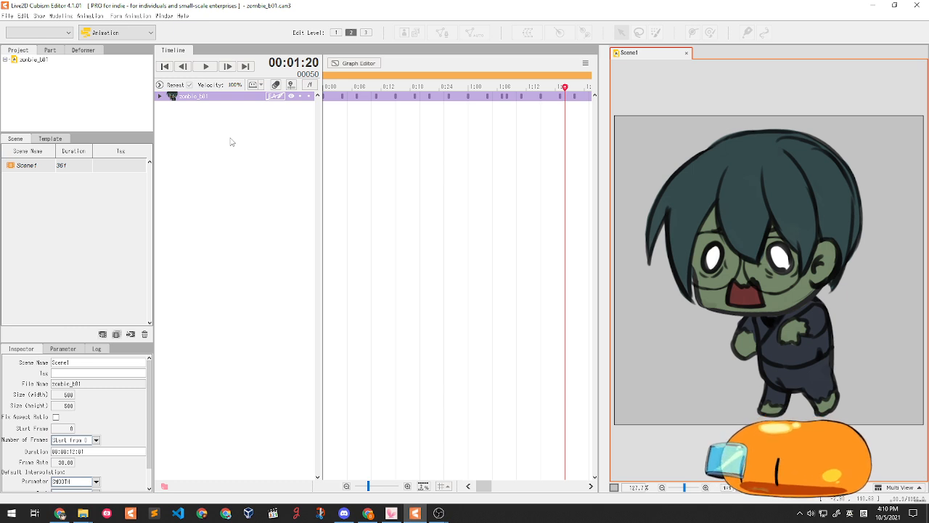
pyautogui.press('super')
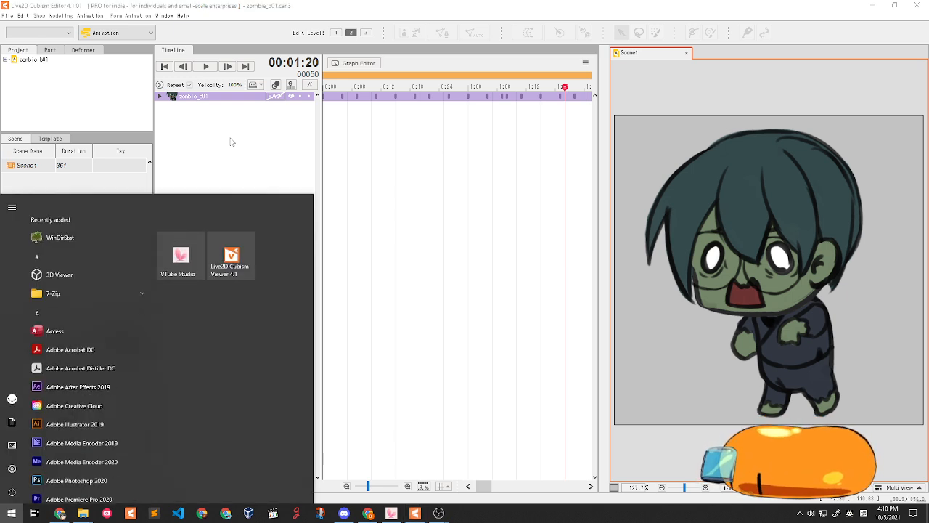
# - Search the Start menu for 'pho' and launch Adobe Photoshop 2020
pyautogui.write('pj')
pyautogui.press('BackSpace')
pyautogui.write('po')
pyautogui.press('BackSpace')
pyautogui.press('BackSpace')
pyautogui.write('ho')
pyautogui.press('Return')
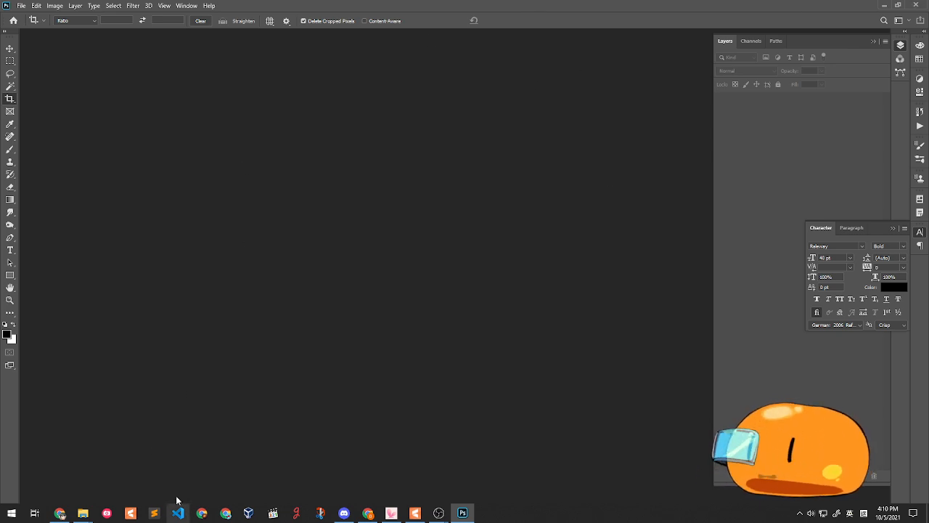
pyautogui.moveTo(82, 512)
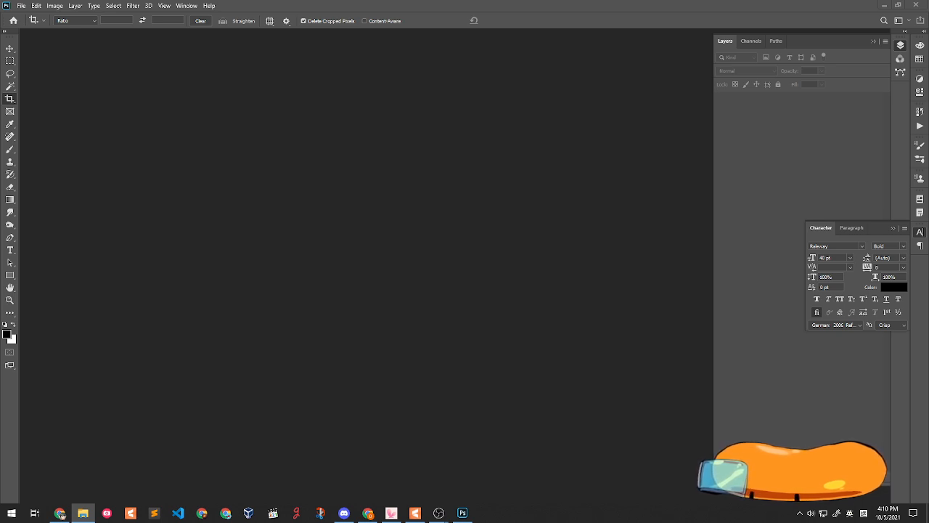
# - Drop halloween_Live2D_template_v2.psd into Photoshop and close the Character panel to show the layers
pyautogui.moveTo(61, 514); pyautogui.dragTo(325, 202)
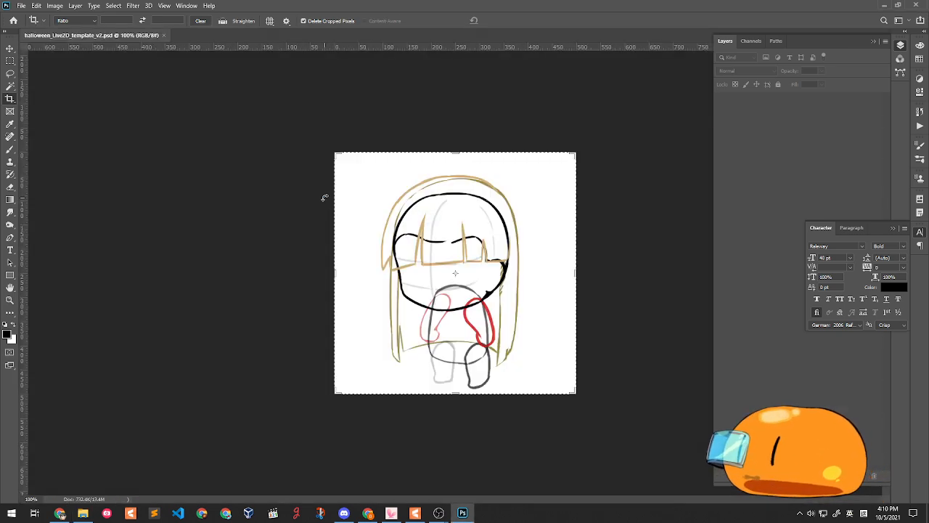
pyautogui.click(920, 232)
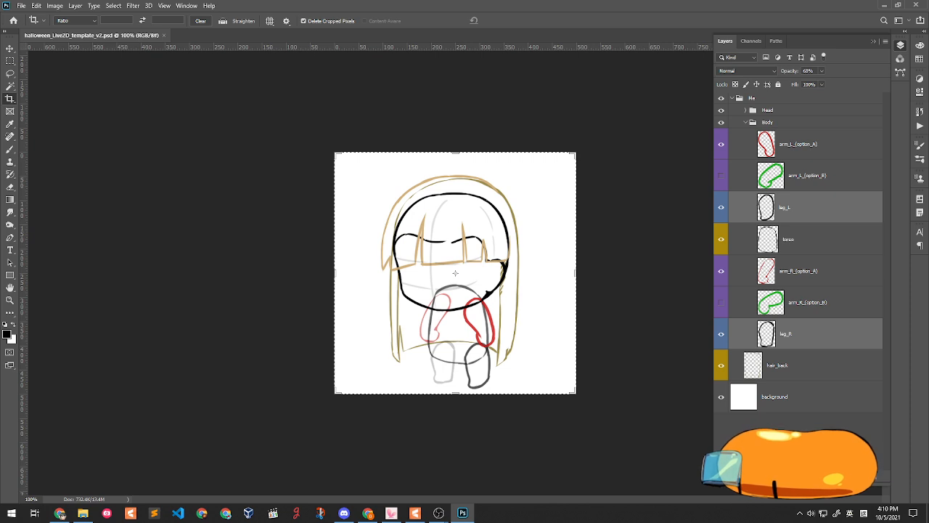
# - Return to Photoshop and bring up Save As for the Halloween template with Shift+Ctrl+S
pyautogui.hotkey('alt', 'Tab')
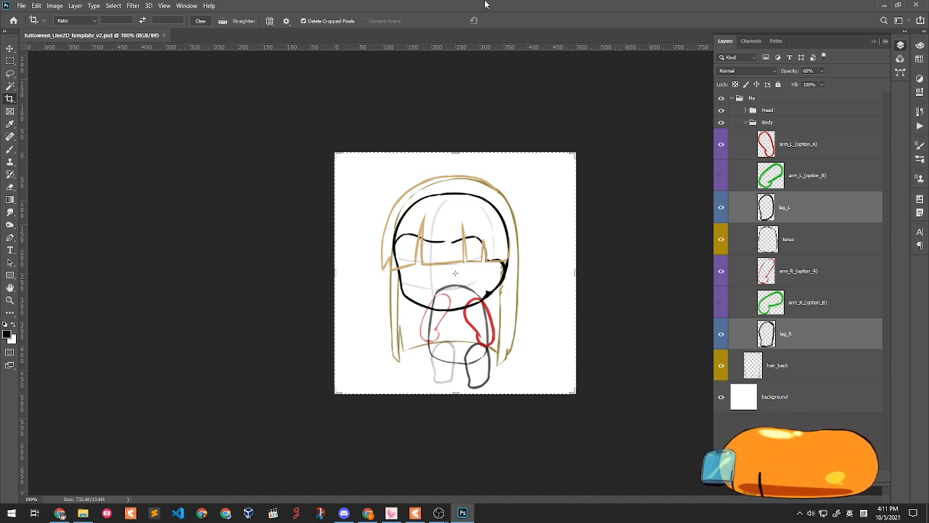
pyautogui.hotkey('ctrl', 'shift', 's')
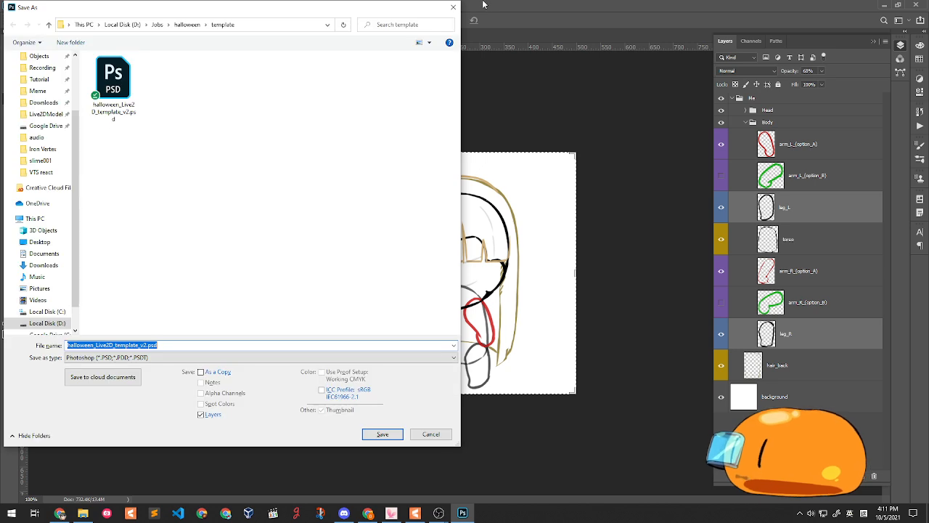
# - Create a new folder named monster under halloween and open it
pyautogui.click(186, 24)
pyautogui.rightClick(179, 149)
pyautogui.moveTo(213, 251)
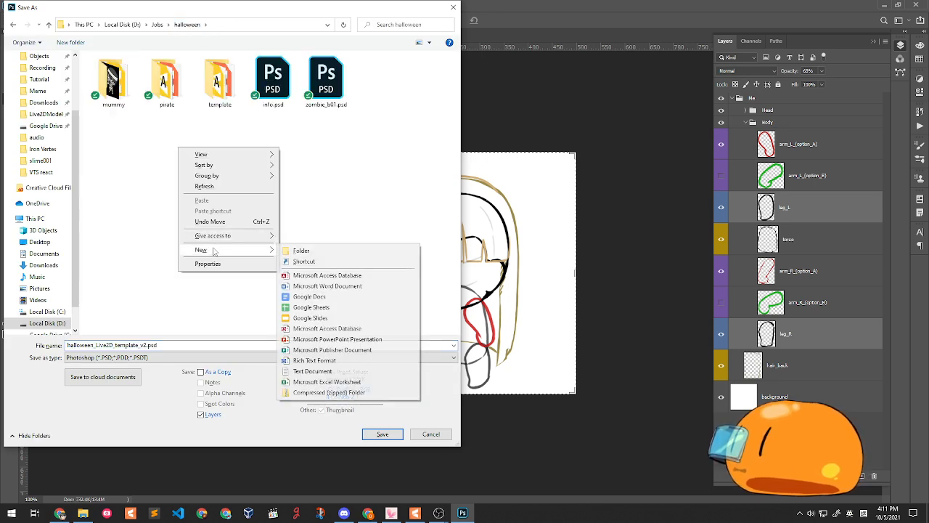
pyautogui.click(299, 250)
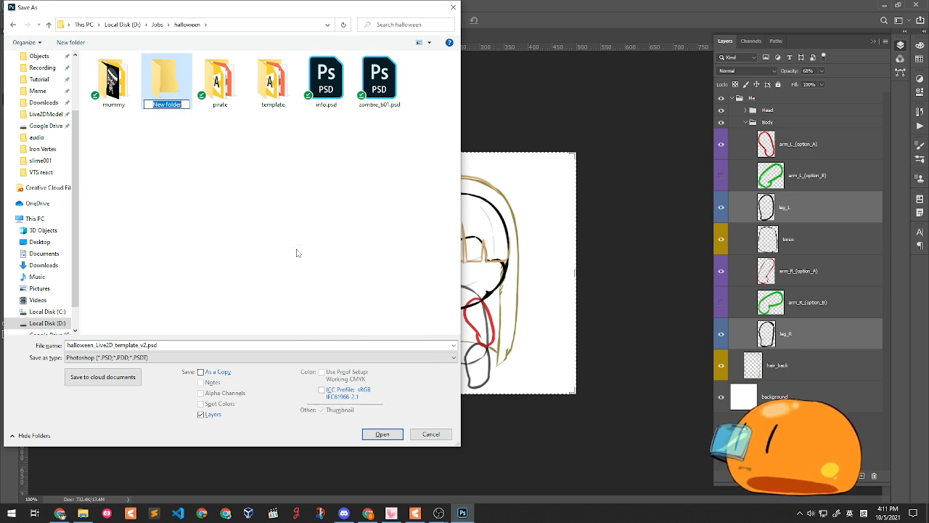
pyautogui.write('mond')
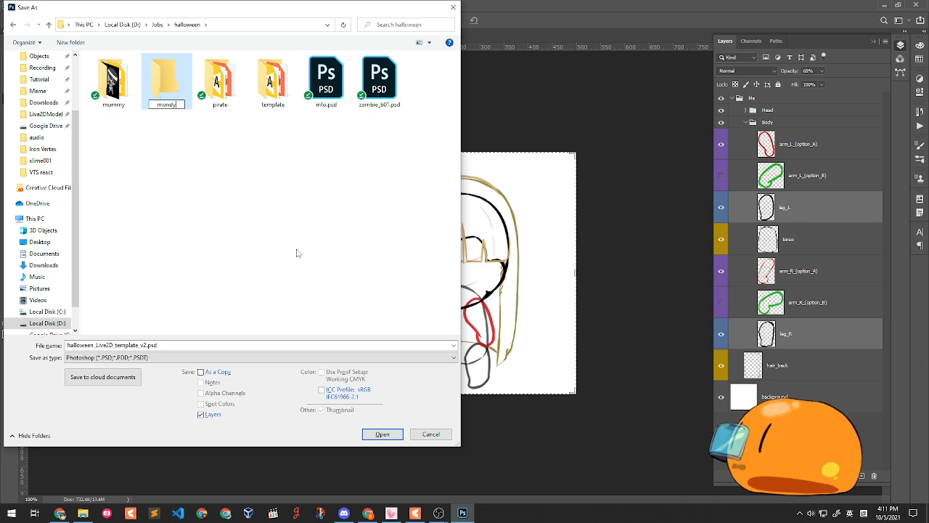
pyautogui.press('BackSpace')
pyautogui.write('ster')
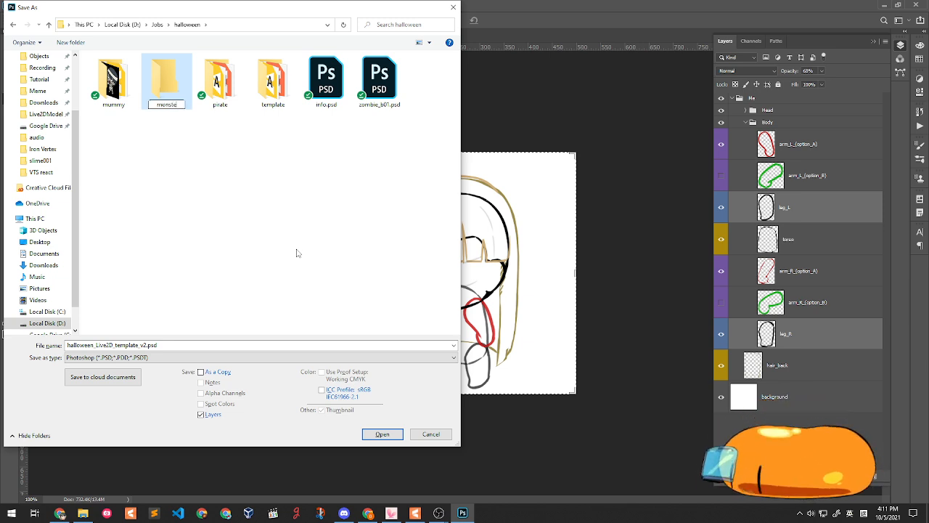
pyautogui.press('Return')
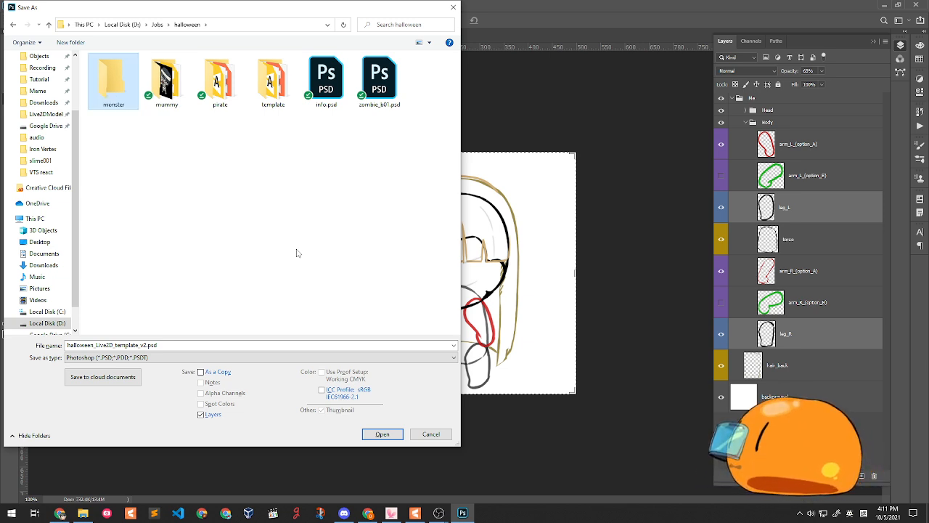
pyautogui.press('Return')
# - Rename the file to monster_live2d.psd and save it there
pyautogui.click(146, 345)
pyautogui.click(148, 345)
pyautogui.moveTo(148, 345); pyautogui.dragTo(3, 324)
pyautogui.write('monster')
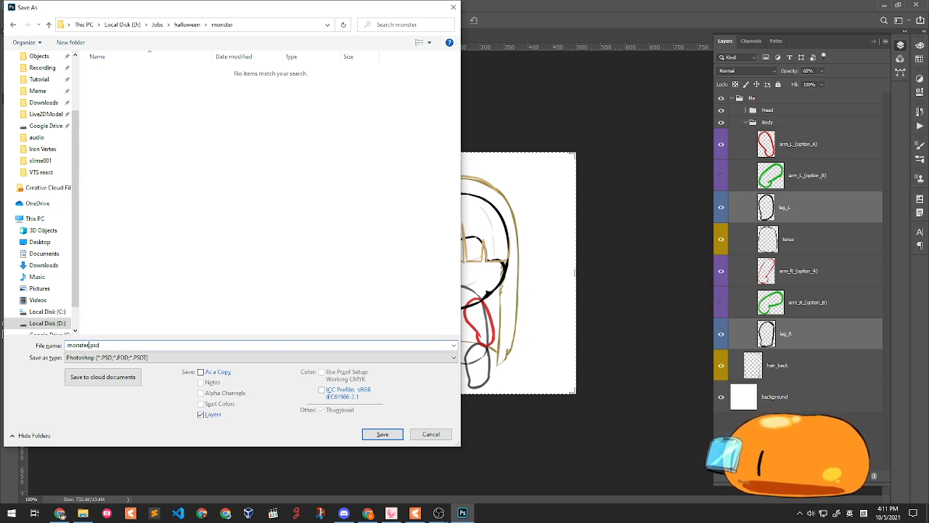
pyautogui.write('_live2d')
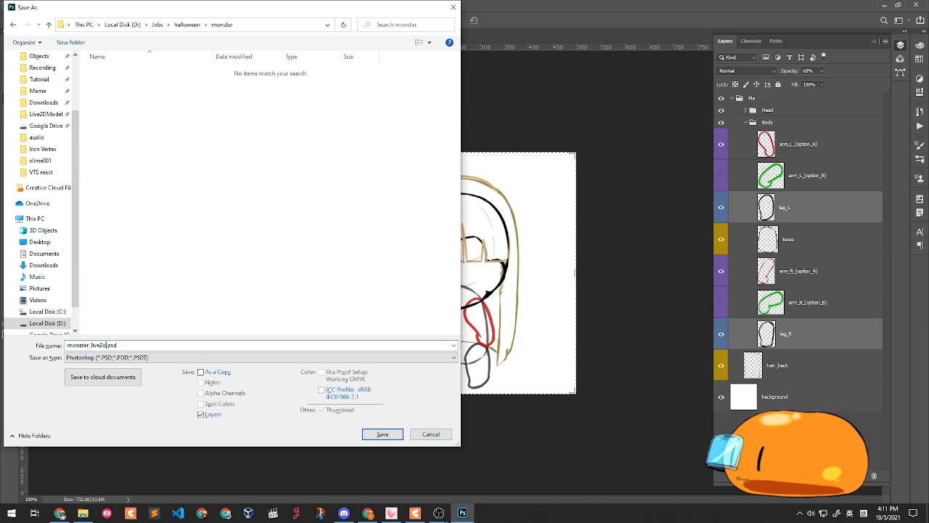
pyautogui.press('Return')
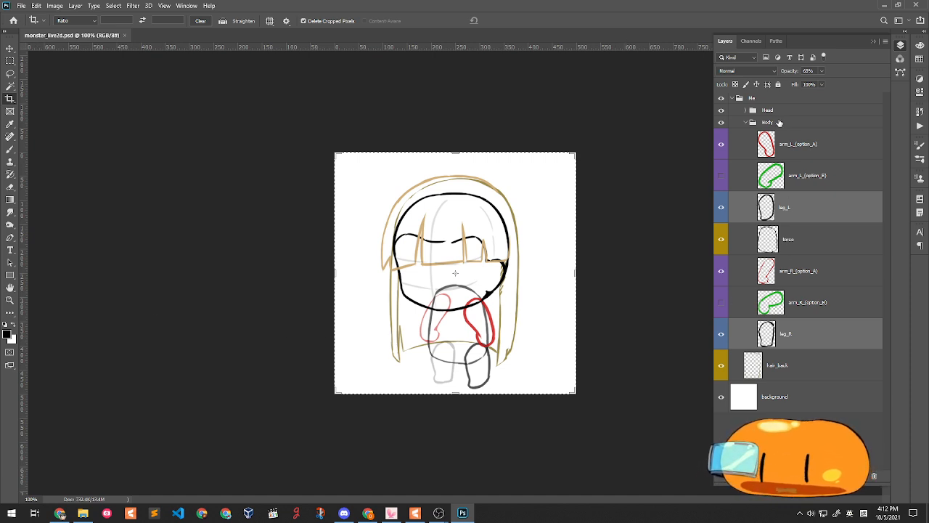
# - Expand the Head group to reveal face_guide, accessory, hair, brow, eye and mouth layers
pyautogui.click(745, 111)
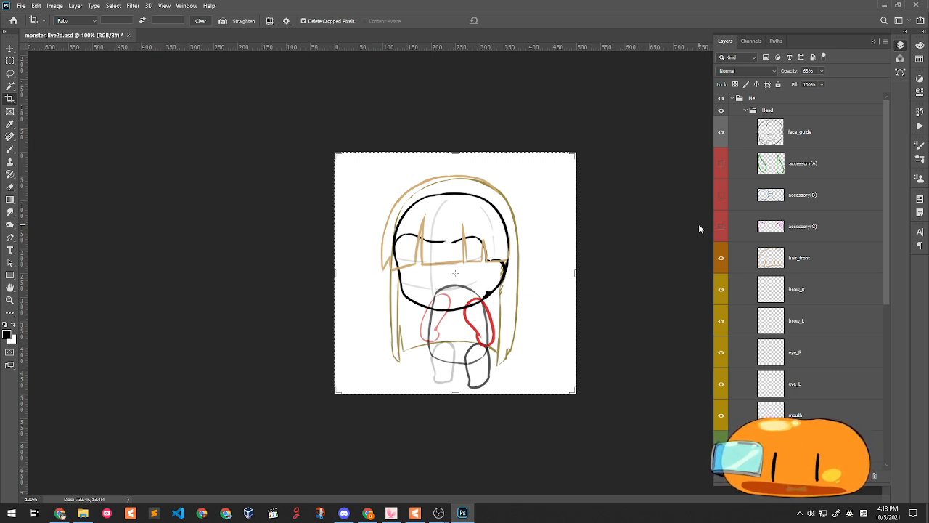
pyautogui.click(9, 73)
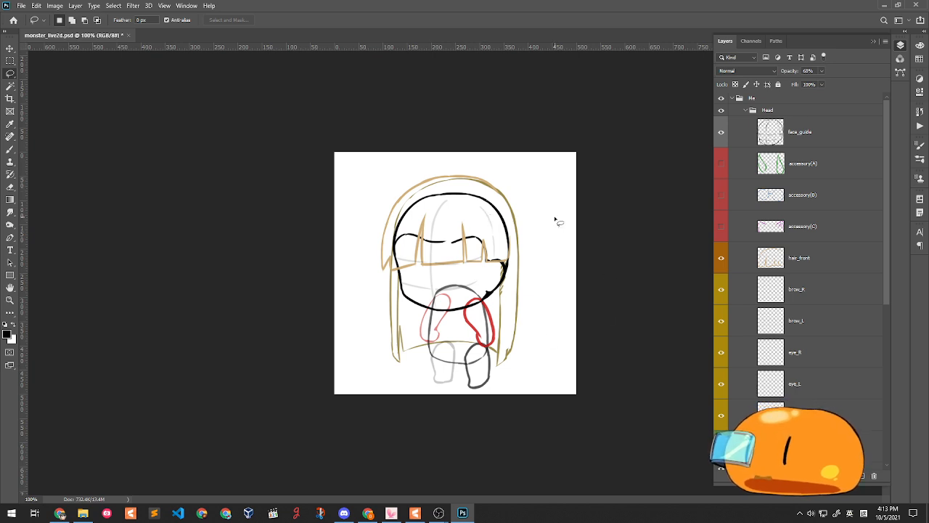
pyautogui.click(722, 134)
pyautogui.click(721, 134)
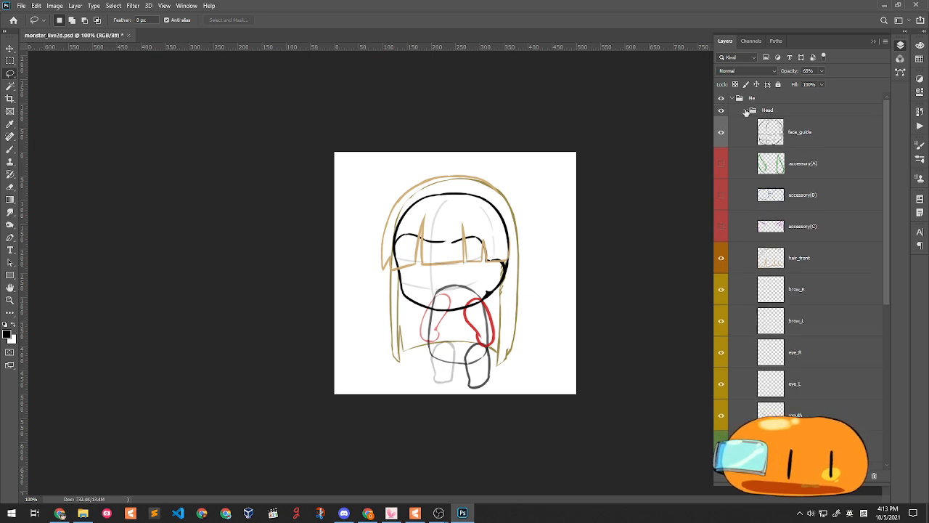
pyautogui.click(746, 111)
pyautogui.click(748, 123)
pyautogui.click(745, 122)
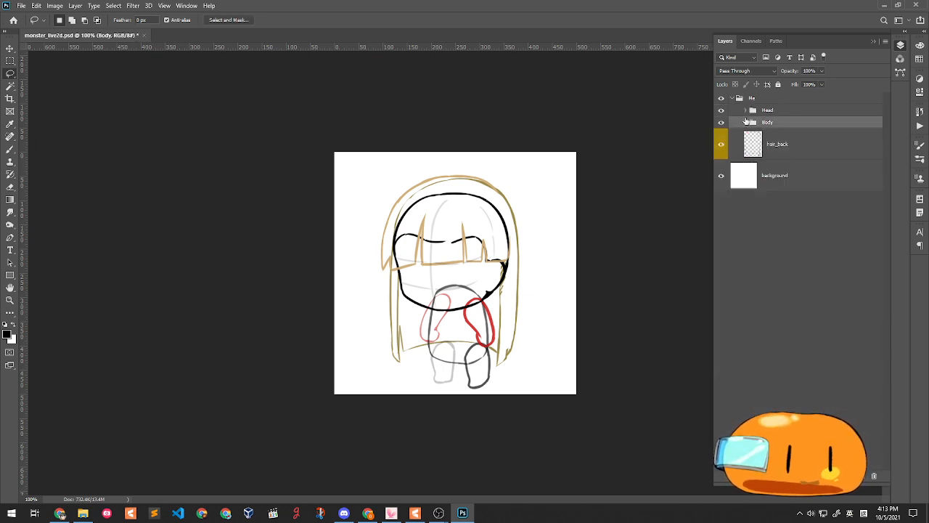
pyautogui.click(749, 102)
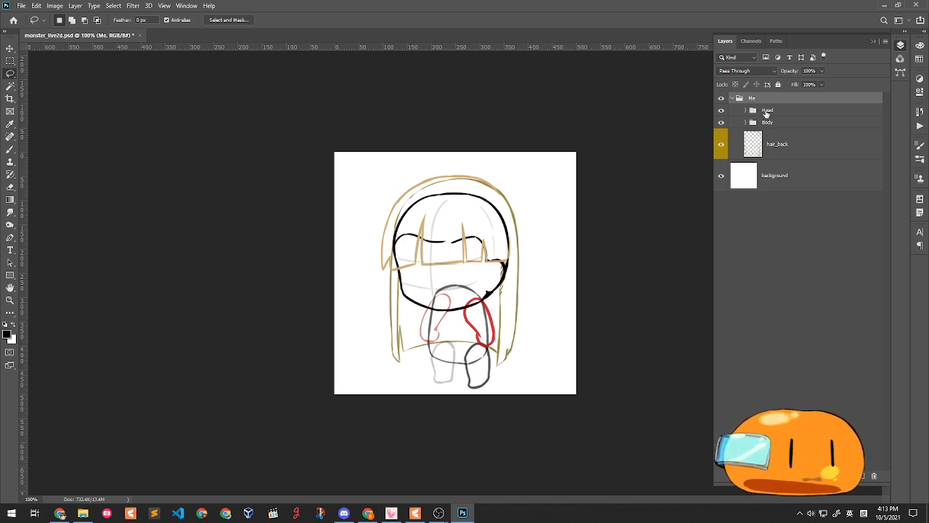
pyautogui.click(766, 112)
pyautogui.click(782, 125)
pyautogui.click(824, 144)
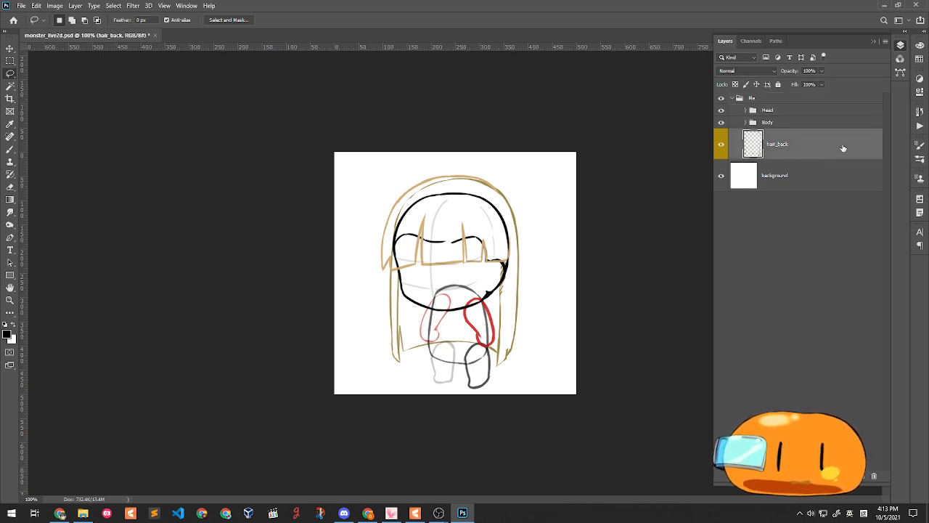
pyautogui.click(746, 110)
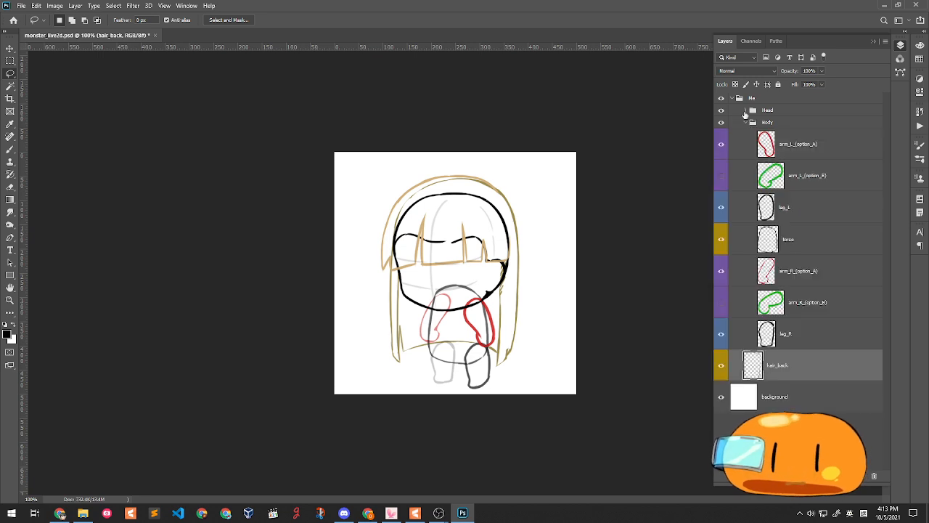
pyautogui.click(793, 131)
pyautogui.scroll(-3, 813, 167)
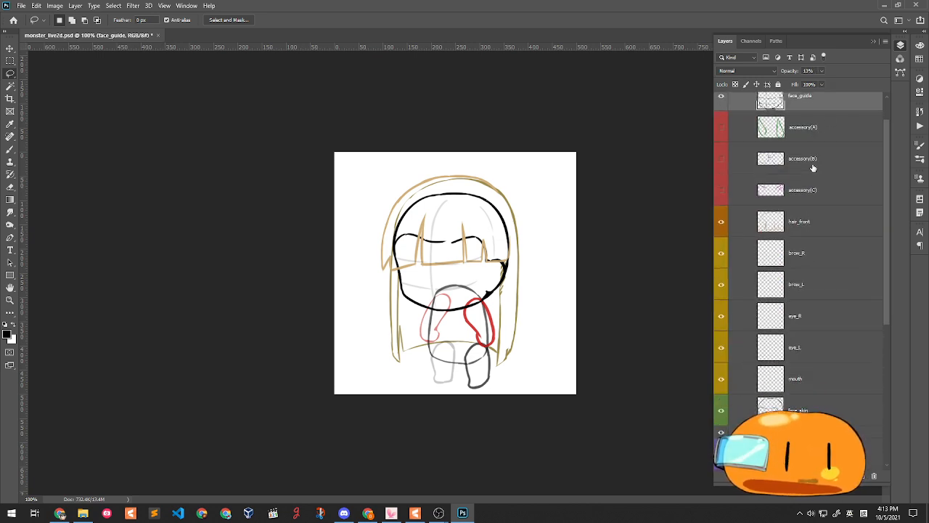
pyautogui.scroll(3, 808, 162)
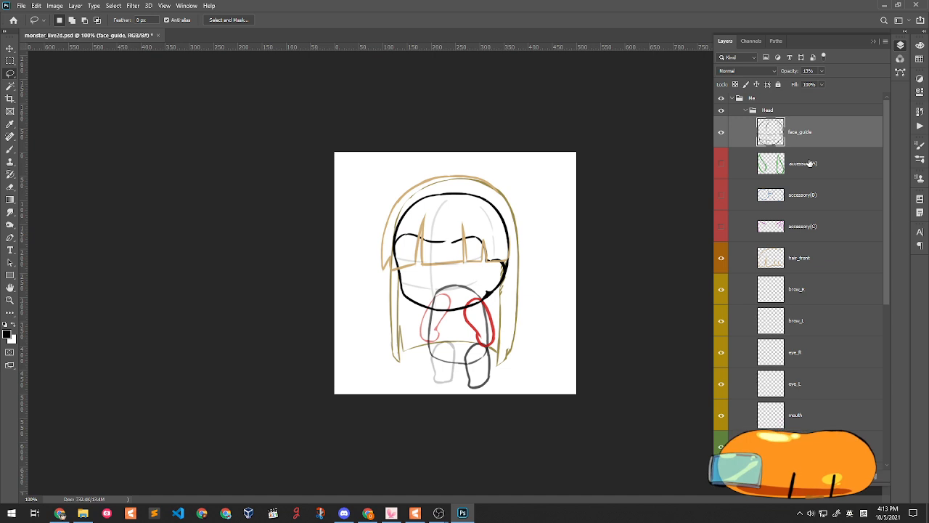
pyautogui.click(720, 135)
pyautogui.click(720, 134)
pyautogui.click(720, 134)
pyautogui.click(721, 135)
pyautogui.click(720, 135)
pyautogui.click(721, 135)
pyautogui.click(720, 135)
pyautogui.click(720, 134)
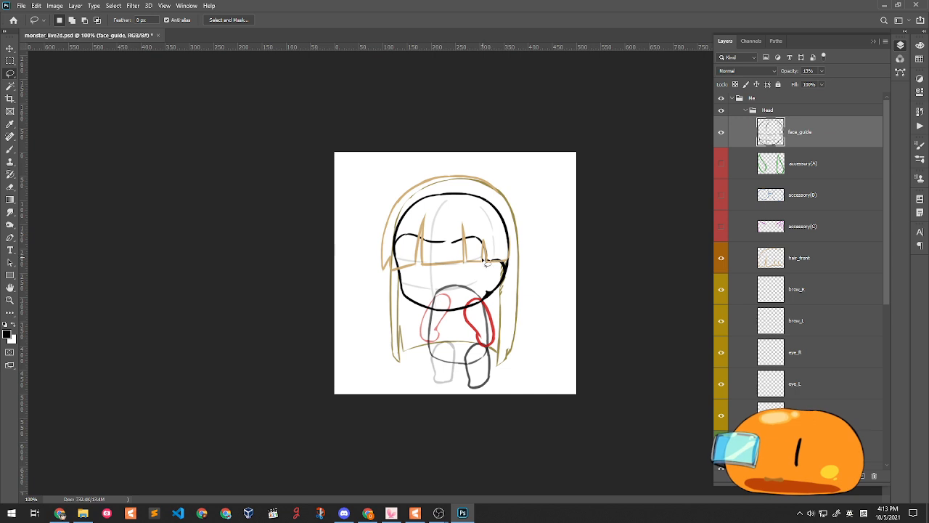
# - Toggle face_guide and try selecting the accessory(A) through accessory(C) layers
pyautogui.click(721, 132)
pyautogui.click(721, 132)
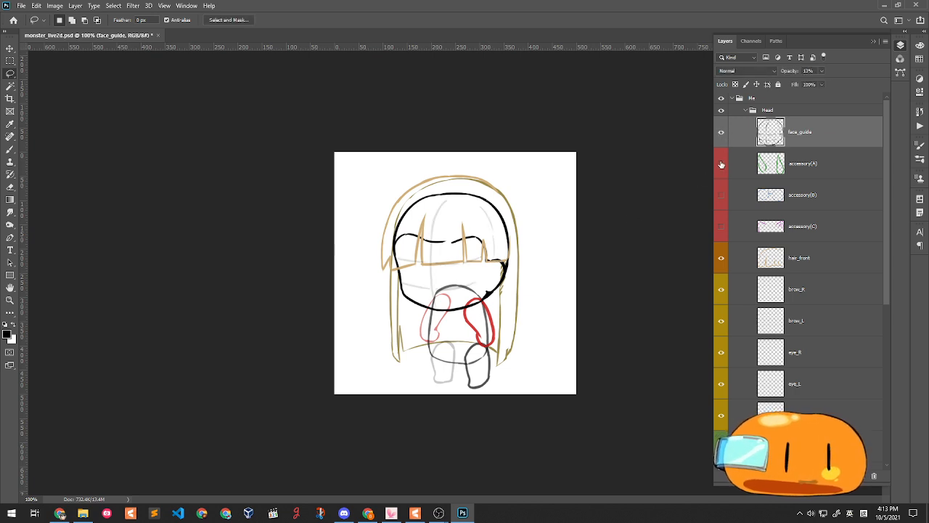
pyautogui.click(834, 174)
pyautogui.keyDown('shift'); pyautogui.click(811, 231); pyautogui.keyUp('shift')
pyautogui.click(818, 168)
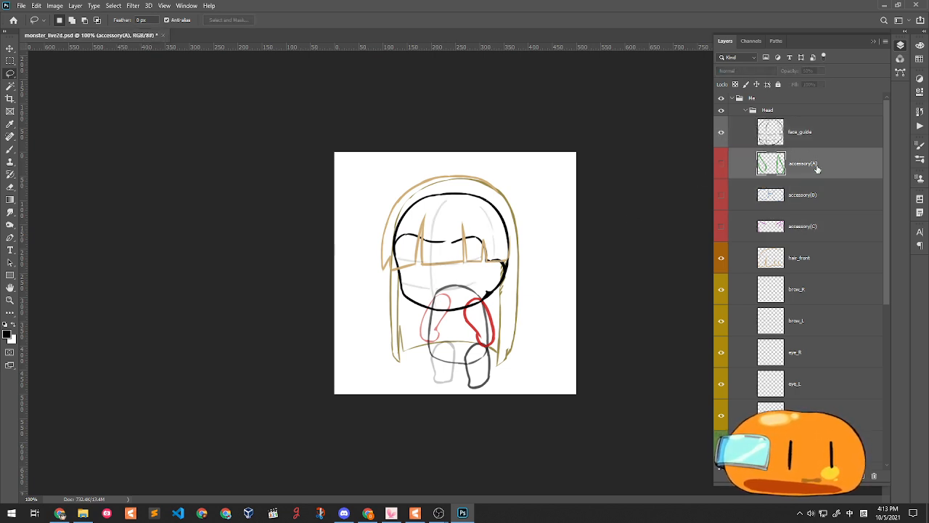
pyautogui.keyDown('shift'); pyautogui.click(811, 241); pyautogui.keyUp('shift')
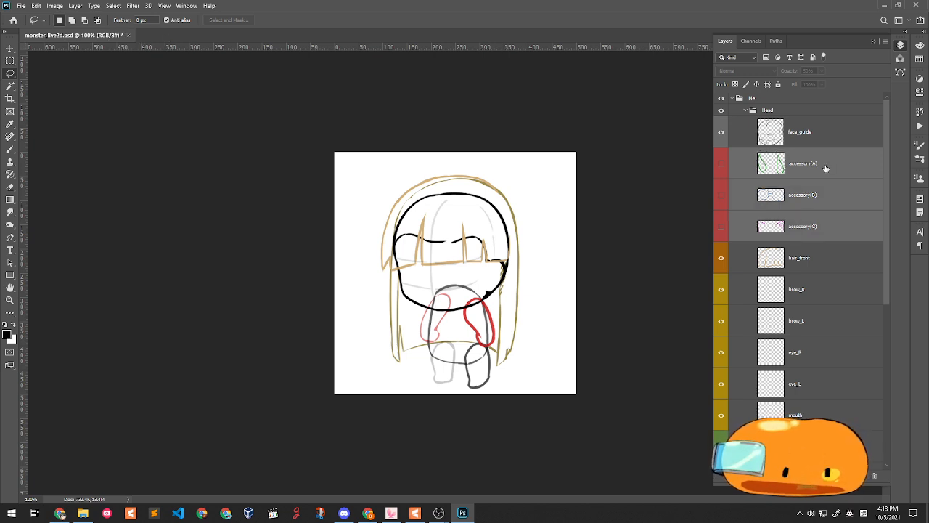
pyautogui.click(830, 172)
pyautogui.keyDown('shift'); pyautogui.click(812, 224); pyautogui.keyUp('shift')
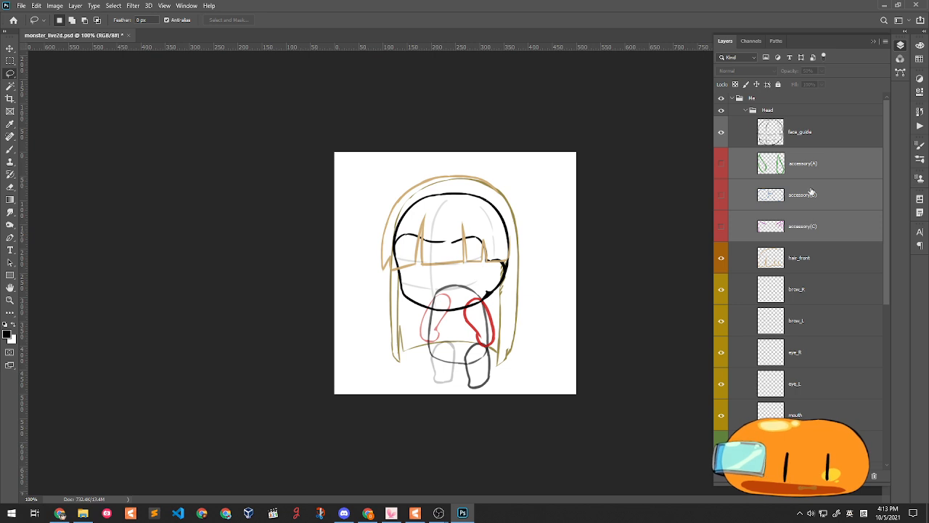
pyautogui.click(825, 188)
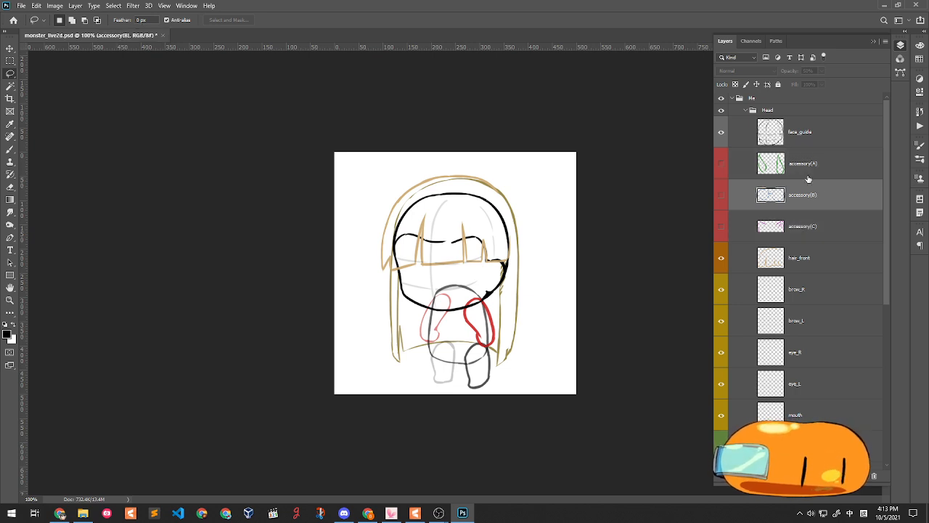
pyautogui.click(804, 172)
# - Preview the green, blue and pink accessory(A)–(C) sketches by toggling their visibility
pyautogui.click(721, 164)
pyautogui.click(721, 195)
pyautogui.click(721, 227)
pyautogui.click(723, 227)
pyautogui.click(721, 171)
pyautogui.click(723, 184)
pyautogui.click(721, 169)
pyautogui.click(721, 194)
pyautogui.click(721, 227)
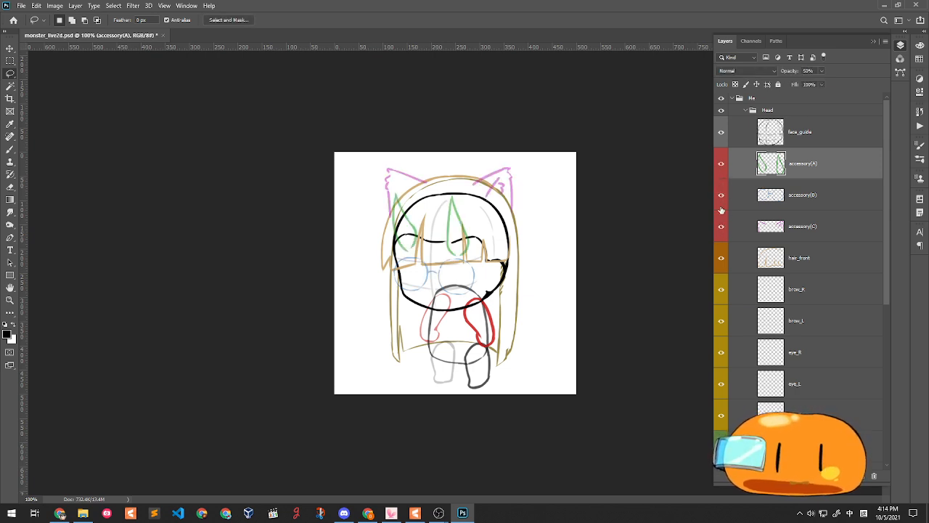
# - Hide accessory(A), (B) and (C), removing the cat ears and accessory lines
pyautogui.click(721, 195)
pyautogui.click(720, 168)
pyautogui.moveTo(721, 166); pyautogui.dragTo(721, 195)
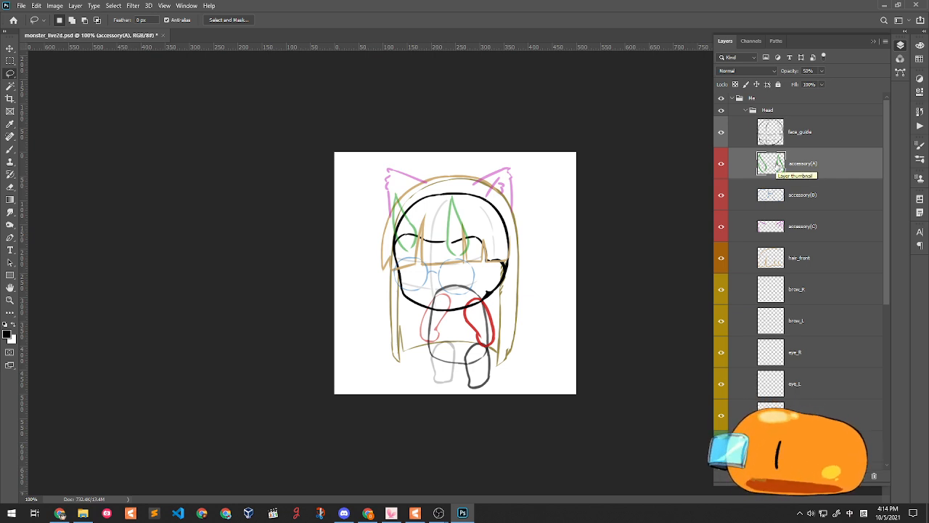
pyautogui.moveTo(720, 164); pyautogui.dragTo(721, 228)
# - Select the hair_front layer and open its Layer Style settings
pyautogui.scroll(-3, 820, 213)
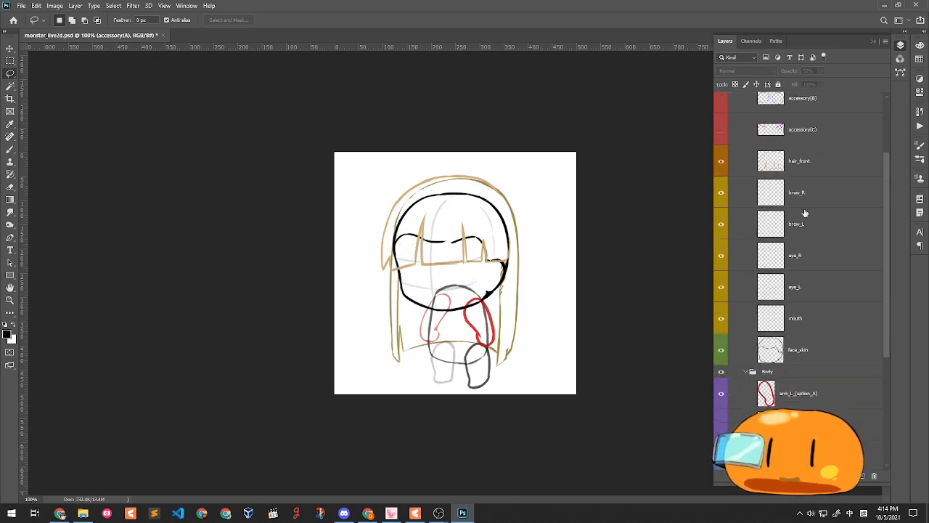
pyautogui.click(721, 164)
pyautogui.click(721, 164)
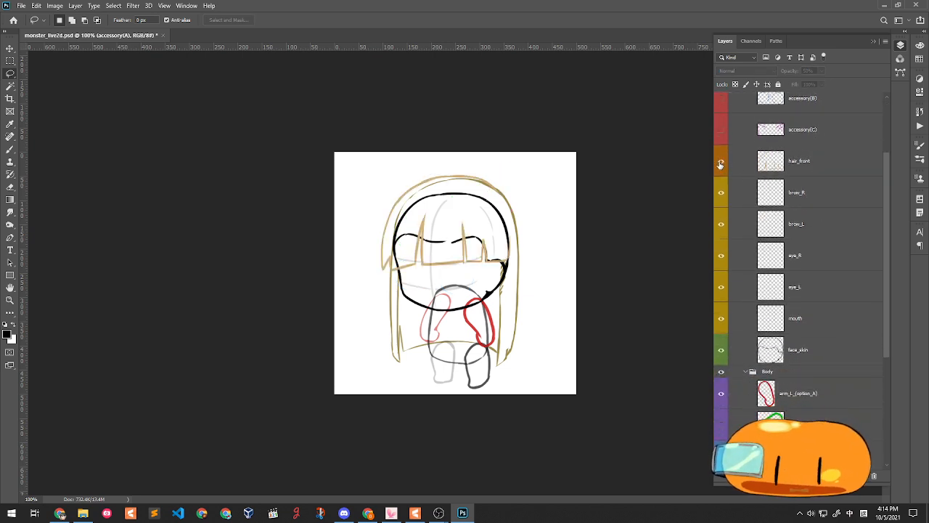
pyautogui.click(721, 164)
pyautogui.click(721, 164)
pyautogui.click(721, 164)
pyautogui.click(721, 164)
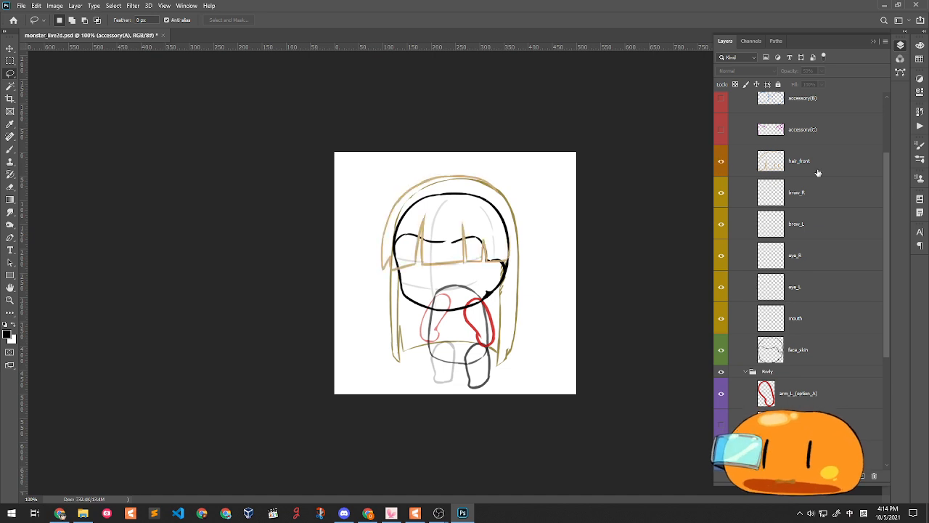
pyautogui.doubleClick(818, 173)
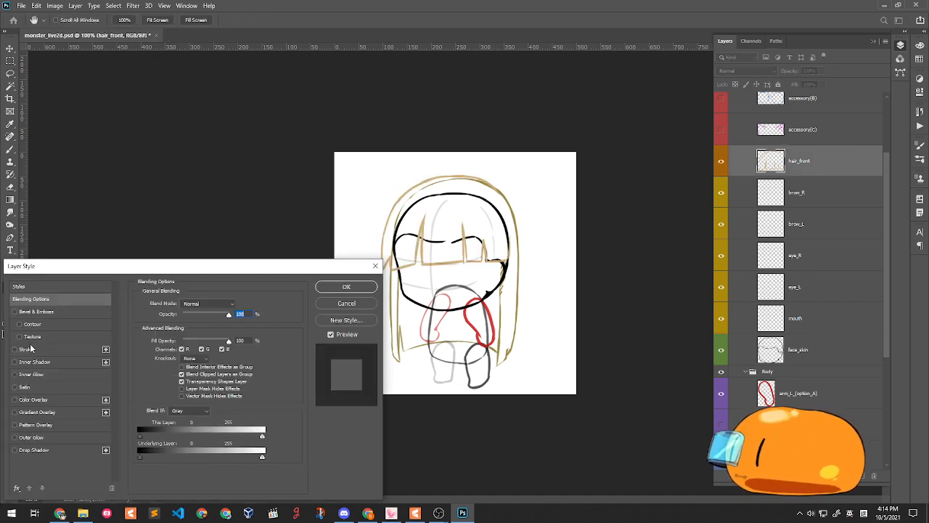
# - Apply a thin red Stroke outline to the hair_front layer
pyautogui.click(33, 349)
pyautogui.moveTo(181, 304); pyautogui.dragTo(178, 304)
pyautogui.click(161, 373)
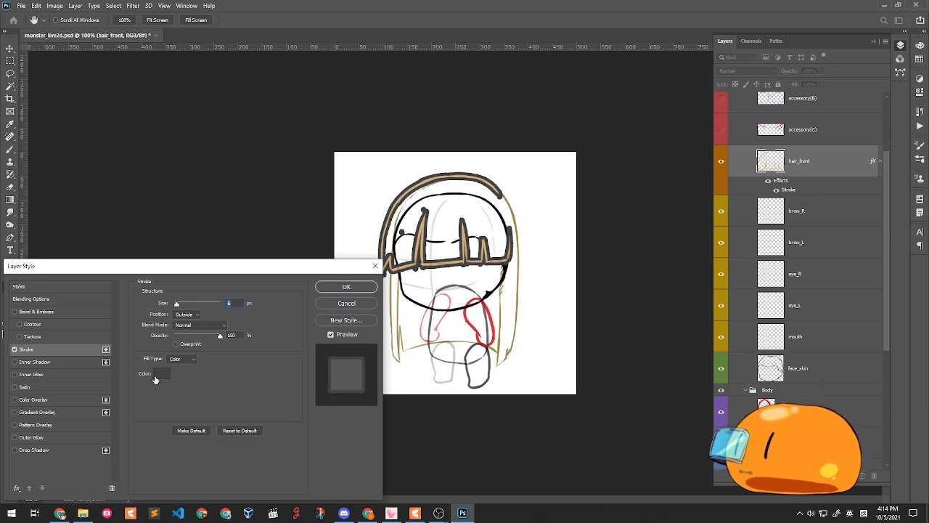
pyautogui.click(728, 226)
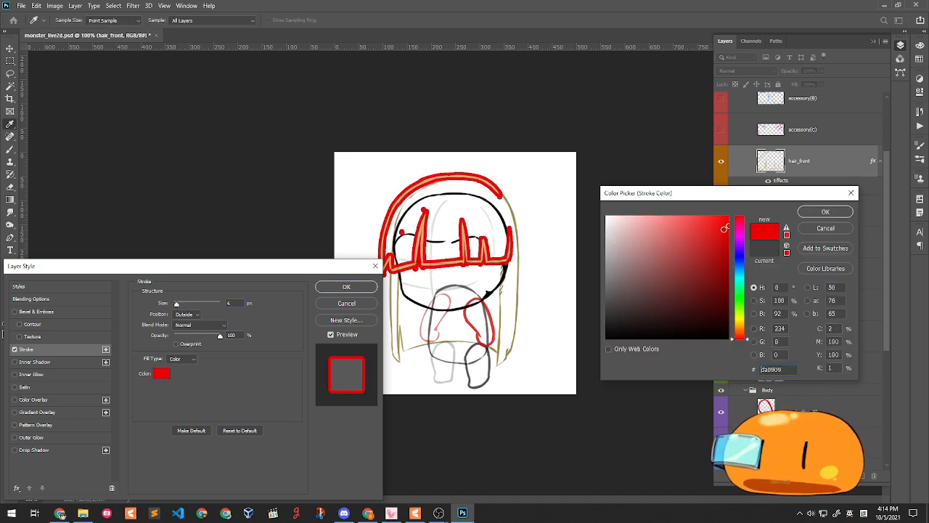
pyautogui.click(825, 211)
pyautogui.click(347, 286)
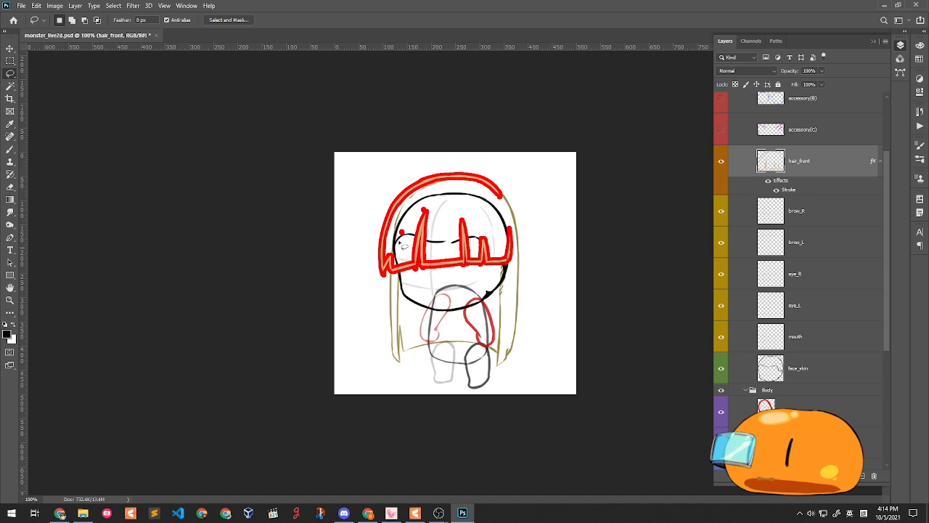
# - Clear the layer style from hair_front, removing the red outline
pyautogui.rightClick(785, 186)
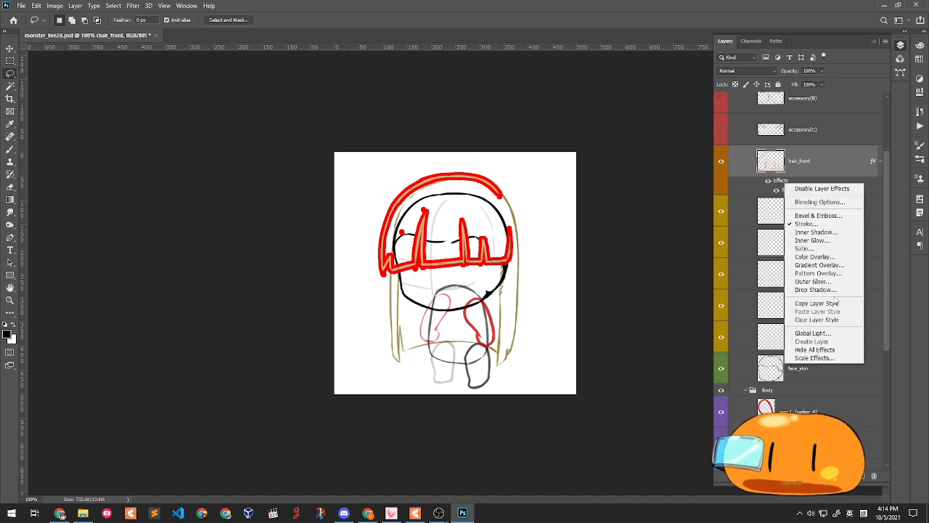
pyautogui.click(835, 302)
pyautogui.rightClick(819, 185)
pyautogui.click(846, 322)
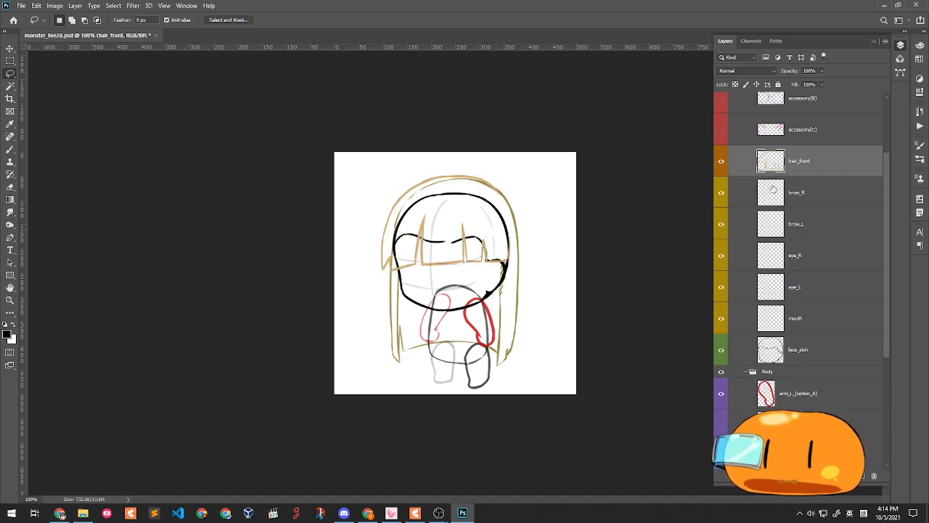
# - Hide the hair_front layer, briefly toggling brow_R off and on
pyautogui.click(721, 161)
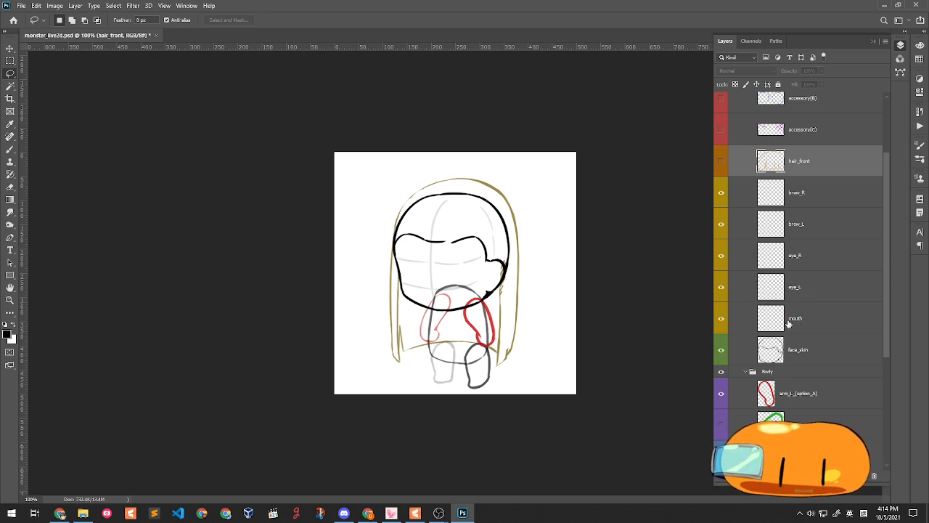
pyautogui.click(721, 193)
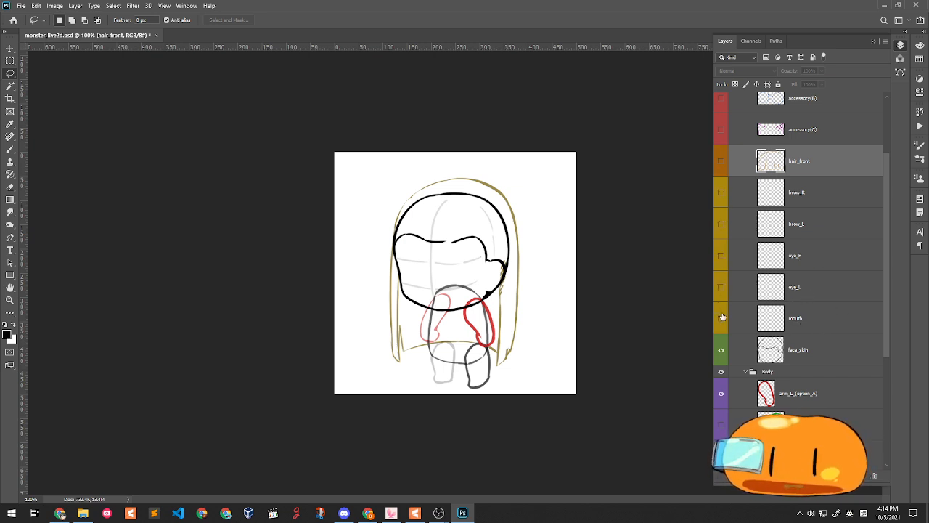
pyautogui.click(720, 194)
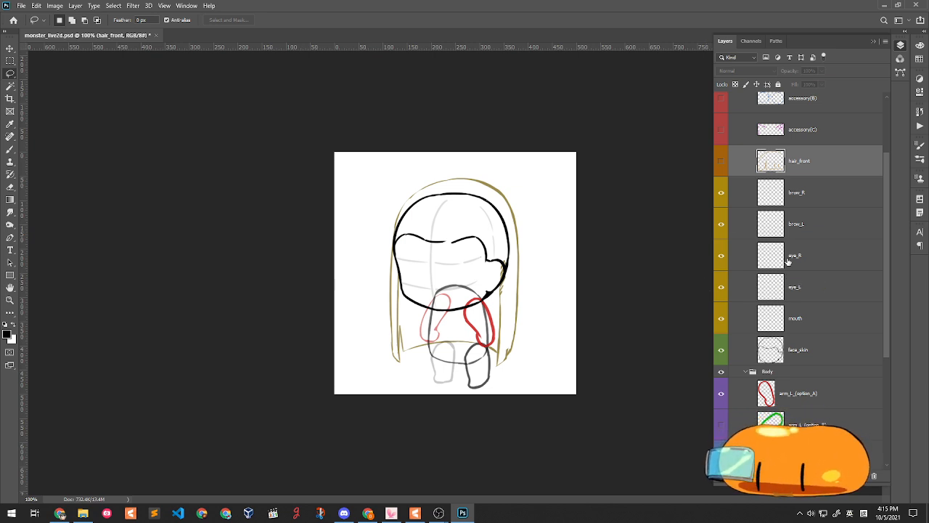
# - Hide the mouth, eye and brow layers in one drag, checking face_skin's head outline
pyautogui.scroll(-2, 805, 280)
pyautogui.click(722, 290)
pyautogui.click(723, 290)
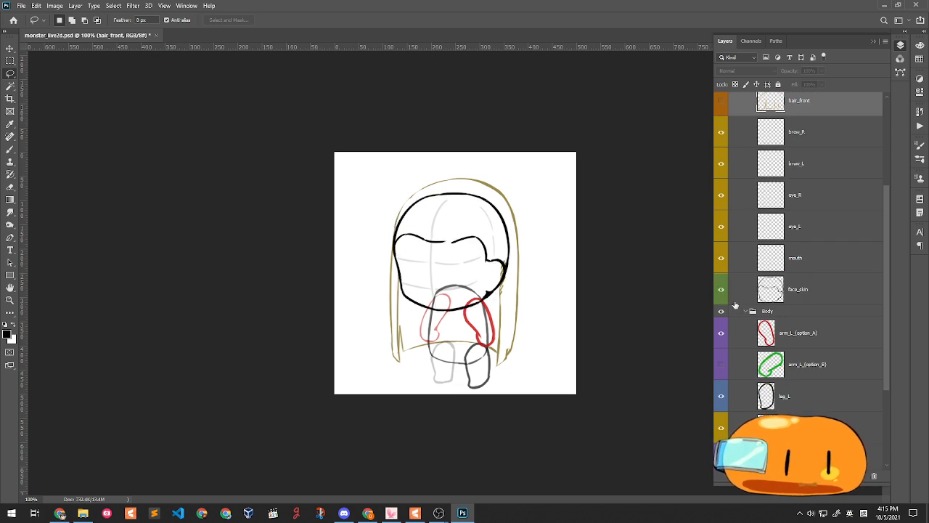
pyautogui.moveTo(722, 259); pyautogui.dragTo(722, 98)
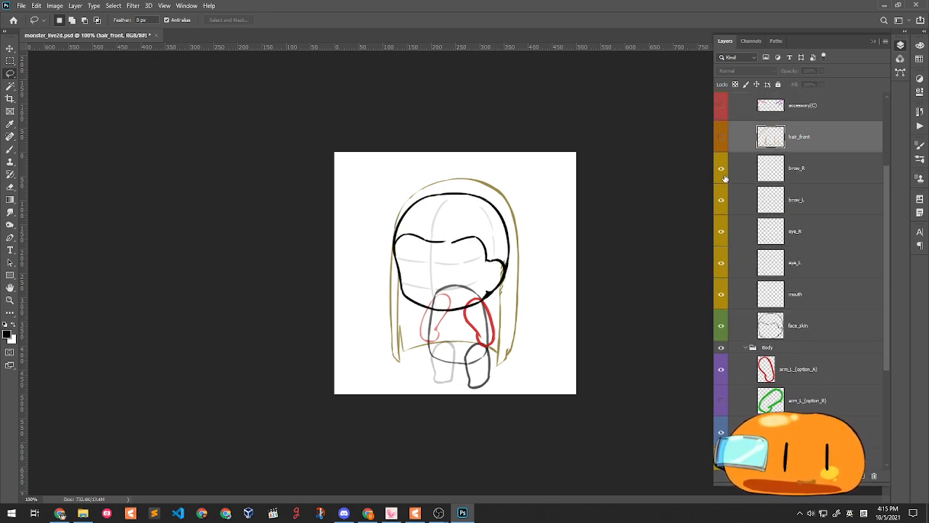
pyautogui.scroll(-1, 802, 331)
pyautogui.click(723, 301)
pyautogui.click(723, 301)
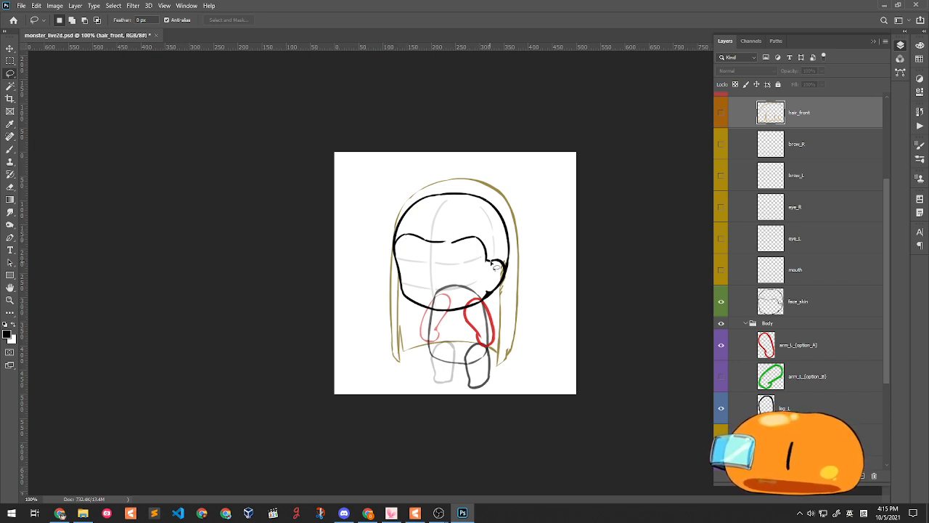
pyautogui.scroll(-2, 799, 338)
# - Hide the face_skin outline and compare the red option A and green option B arms
pyautogui.click(721, 276)
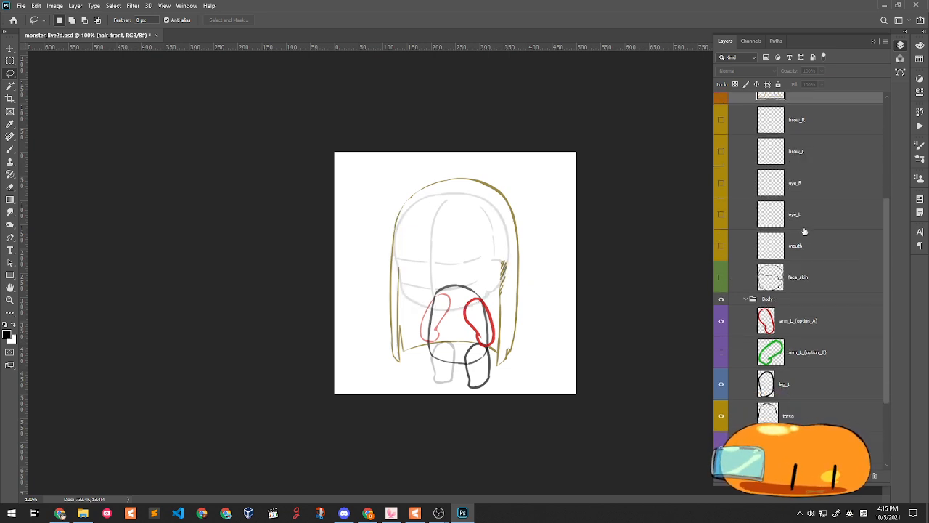
pyautogui.scroll(-5, 805, 231)
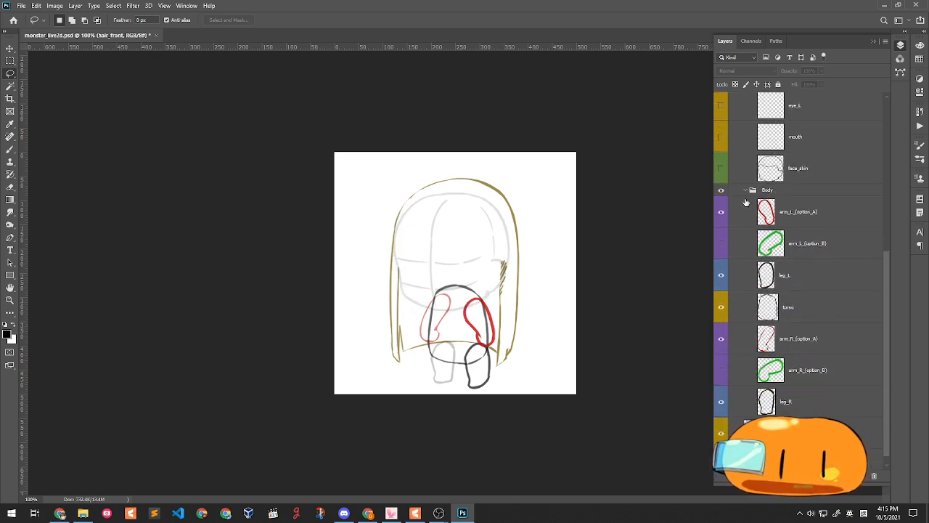
pyautogui.click(721, 212)
pyautogui.click(721, 211)
pyautogui.click(720, 244)
pyautogui.click(720, 371)
pyautogui.click(721, 212)
pyautogui.click(723, 335)
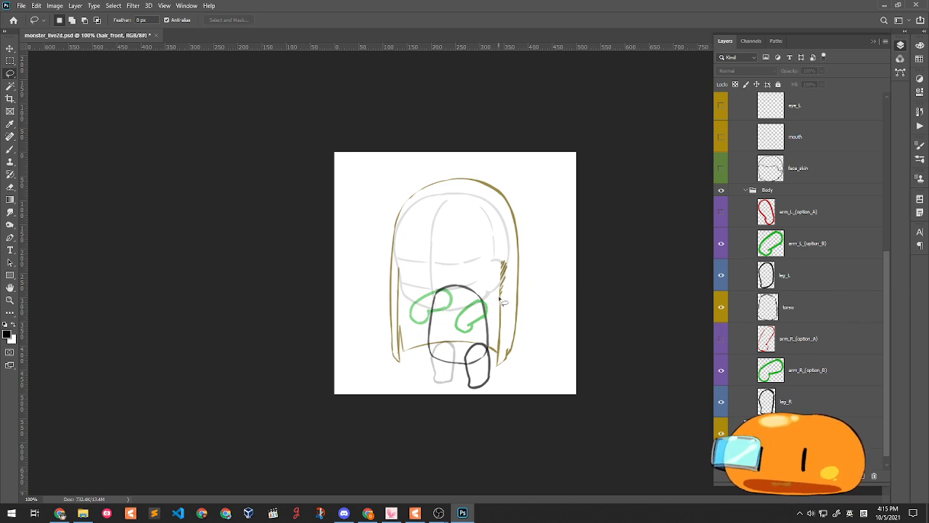
pyautogui.scroll(2, 501, 301)
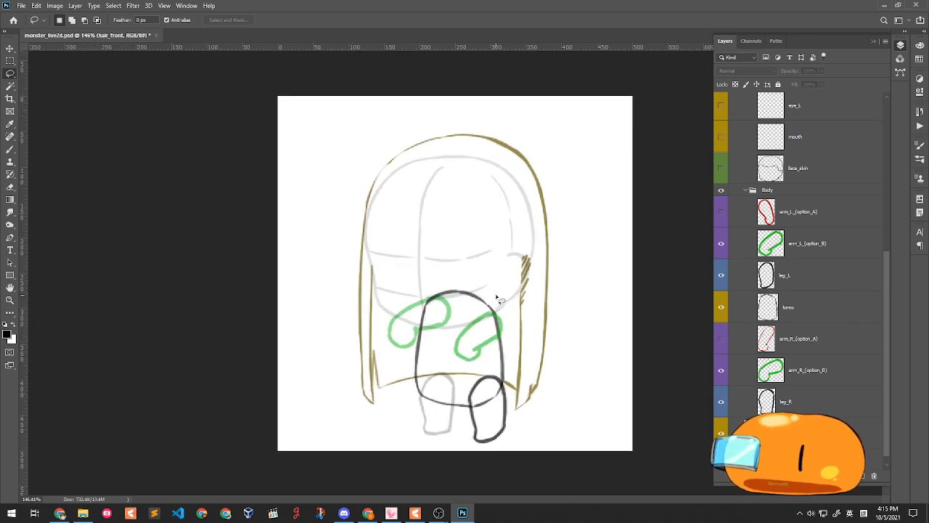
pyautogui.scroll(-1, 458, 314)
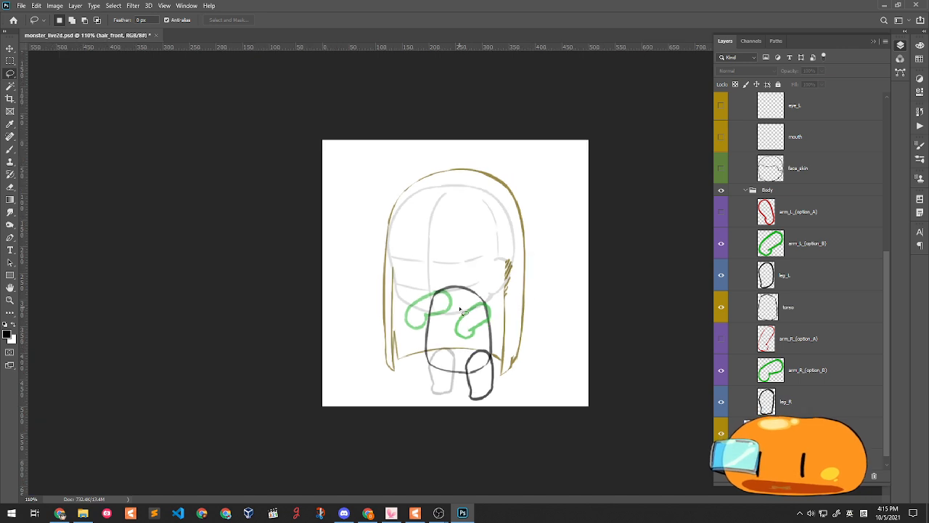
# - Hide both green option B arms and both red option A arms
pyautogui.click(721, 244)
pyautogui.click(721, 245)
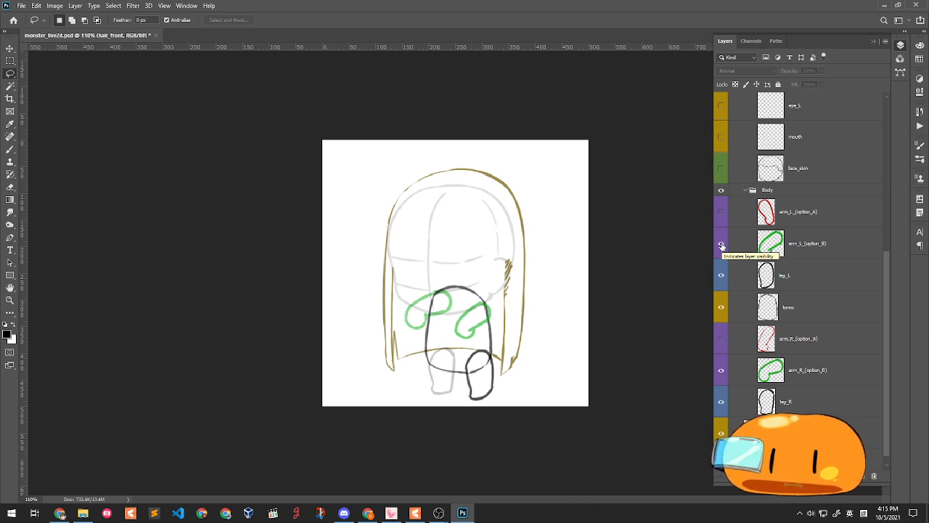
pyautogui.click(721, 245)
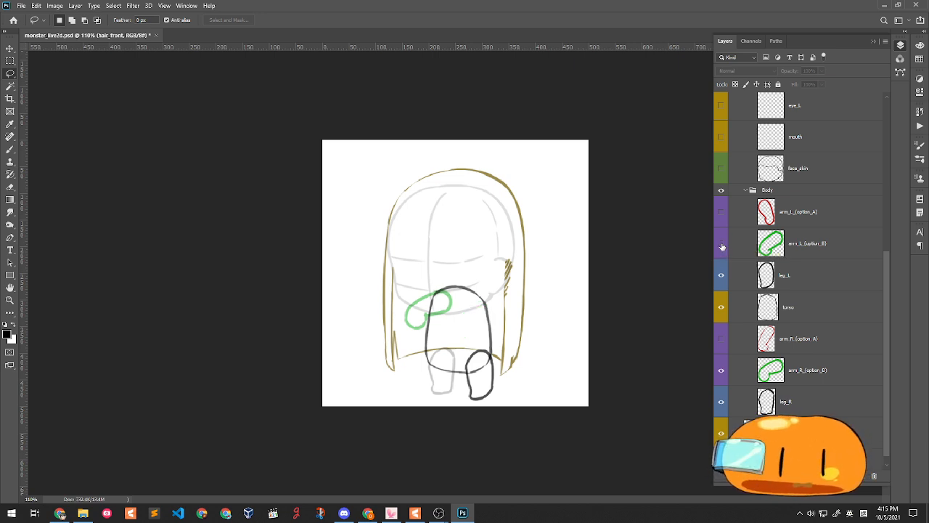
pyautogui.click(720, 372)
pyautogui.click(721, 339)
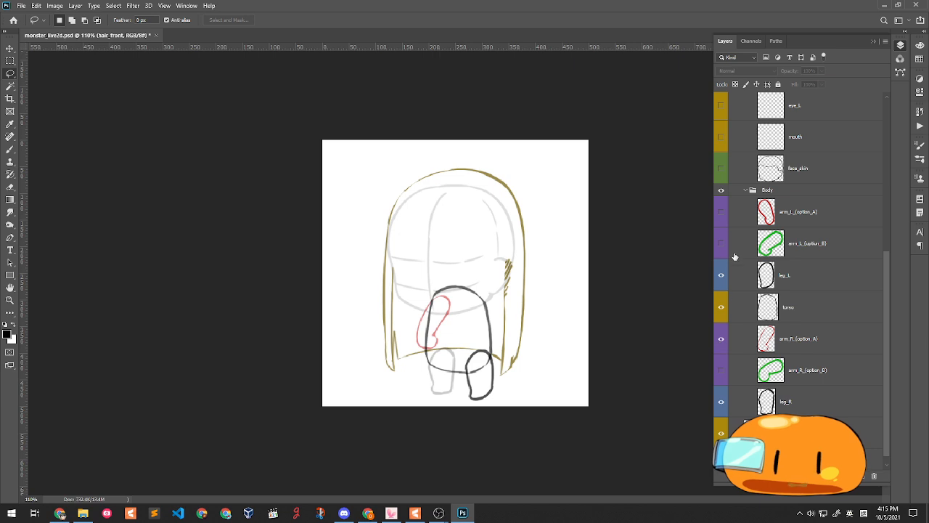
pyautogui.click(721, 212)
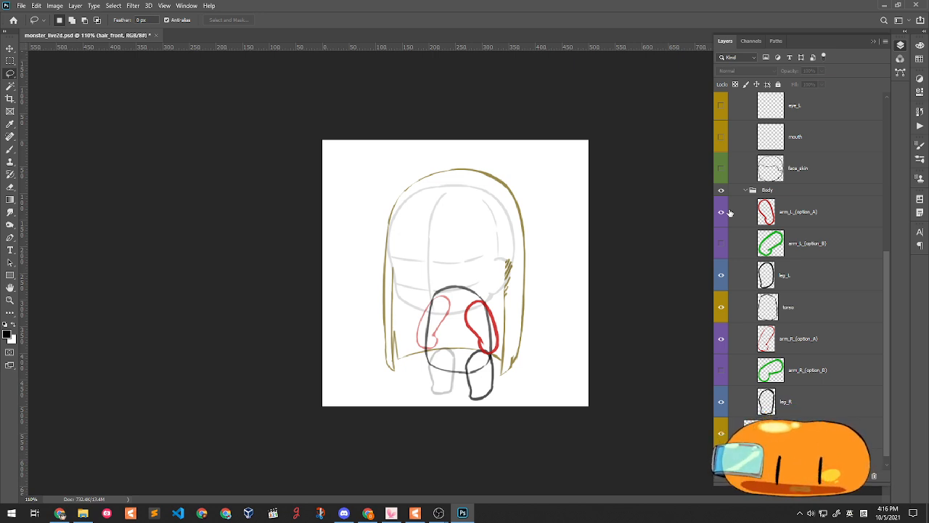
pyautogui.click(721, 212)
pyautogui.click(721, 339)
# - Toggle the left leg, torso and right leg sketches, leaving all three visible
pyautogui.click(721, 279)
pyautogui.click(720, 278)
pyautogui.click(722, 283)
pyautogui.click(722, 284)
pyautogui.moveTo(482, 335)
pyautogui.mouseDown()
pyautogui.moveTo(520, 391)
pyautogui.moveTo(540, 342)
pyautogui.mouseUp()
pyautogui.moveTo(722, 279); pyautogui.dragTo(721, 312)
pyautogui.click(721, 312)
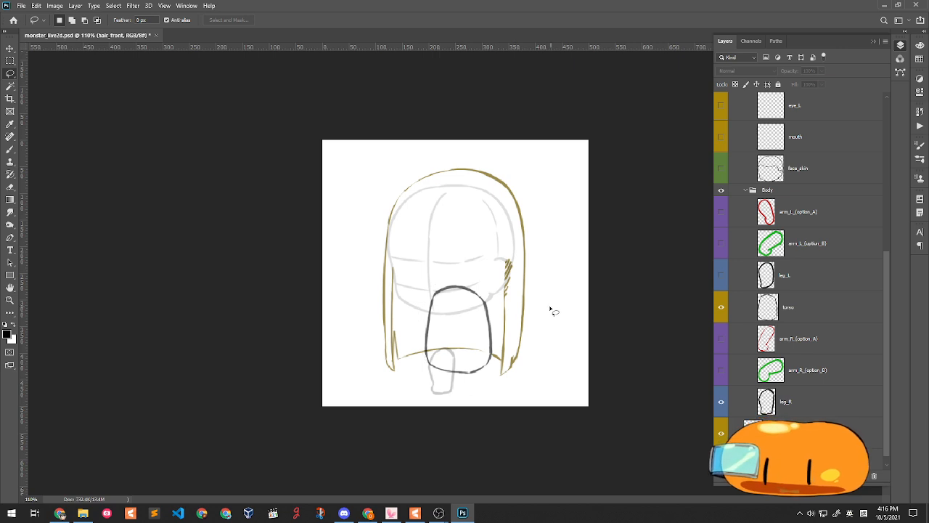
pyautogui.click(721, 309)
pyautogui.click(722, 402)
pyautogui.click(722, 402)
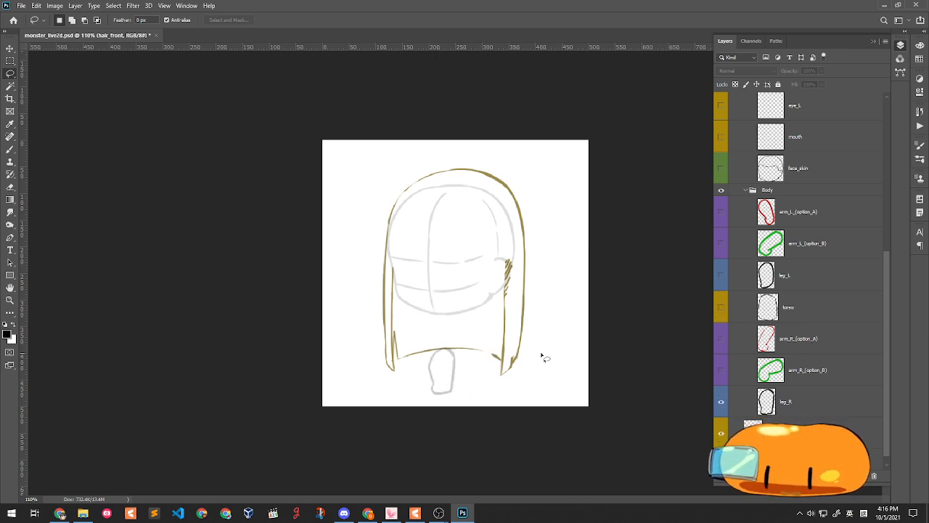
pyautogui.click(722, 310)
pyautogui.click(722, 275)
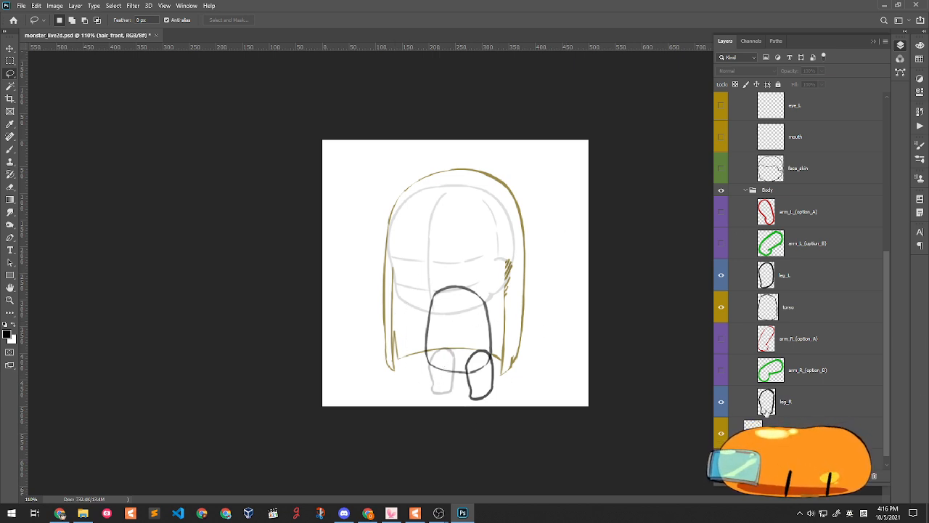
# - Hide the leg_R, torso and leg_L layers and make hair_back the working layer
pyautogui.scroll(-1, 766, 411)
pyautogui.click(721, 392)
pyautogui.click(722, 297)
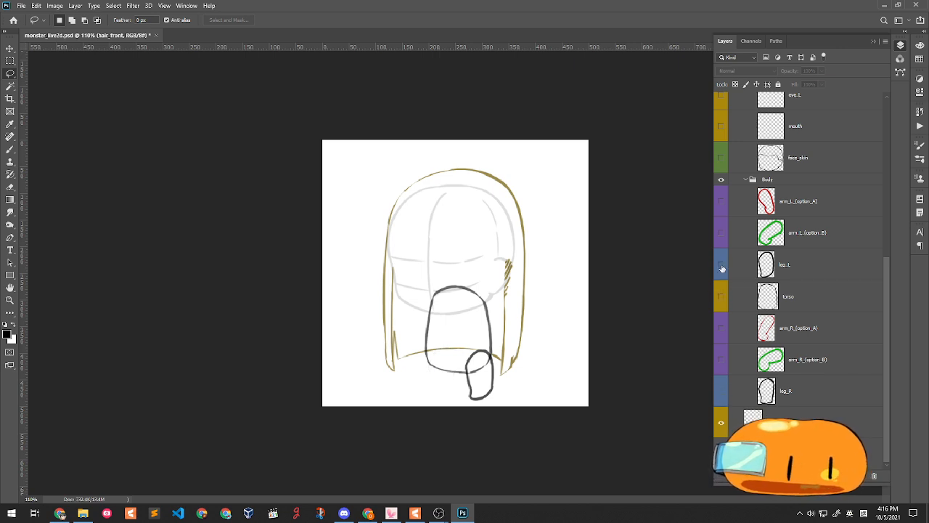
pyautogui.click(721, 265)
pyautogui.click(721, 423)
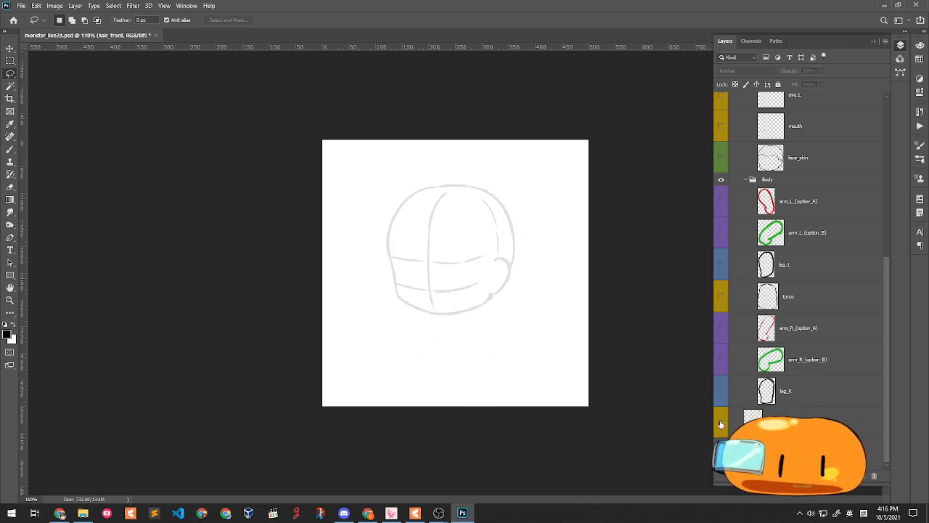
pyautogui.click(721, 423)
pyautogui.click(755, 416)
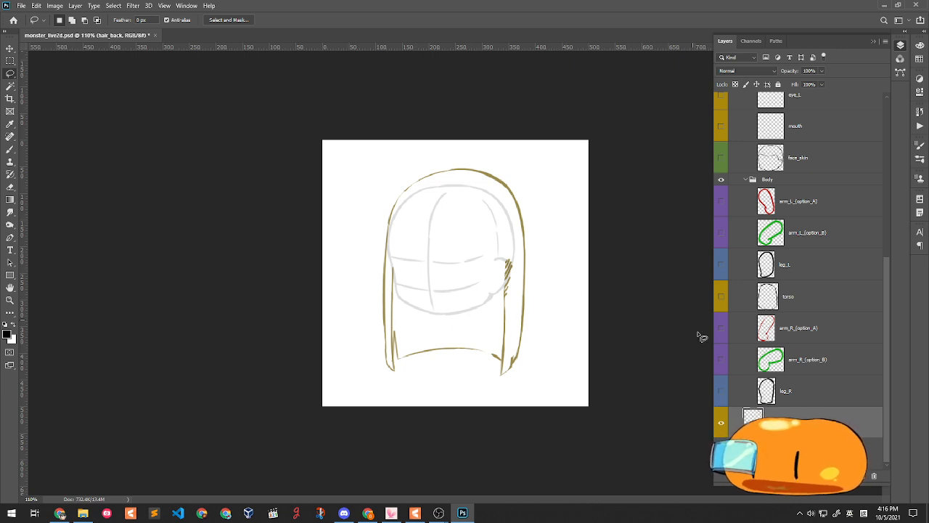
# - Turn visibility back on for the Body, face, brow, eye, hair_front and accessory layers
pyautogui.moveTo(721, 391); pyautogui.dragTo(722, 116)
pyautogui.scroll(2, 723, 232)
pyautogui.scroll(1, 726, 235)
pyautogui.scroll(2, 729, 171)
pyautogui.moveTo(723, 183); pyautogui.dragTo(720, 115)
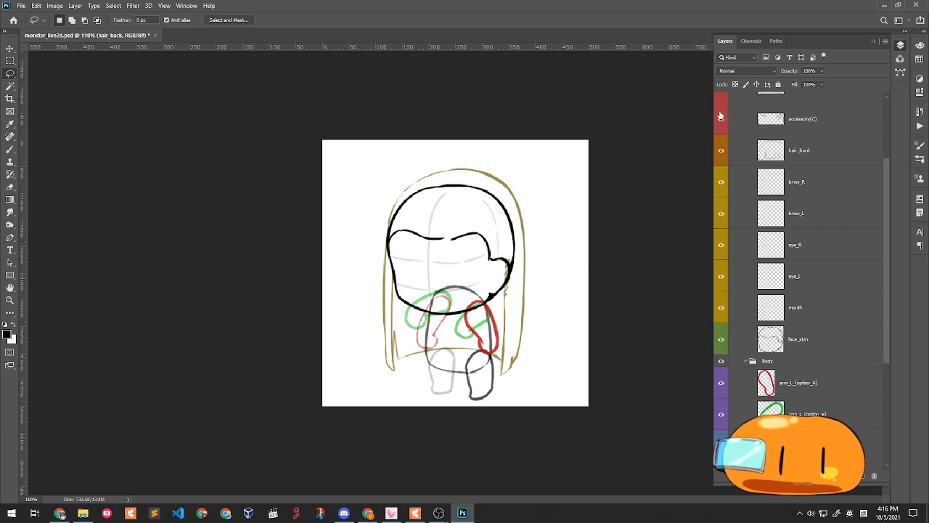
pyautogui.scroll(2, 725, 131)
pyautogui.moveTo(722, 169)
pyautogui.mouseDown()
pyautogui.moveTo(724, 109)
pyautogui.moveTo(722, 177)
pyautogui.mouseUp()
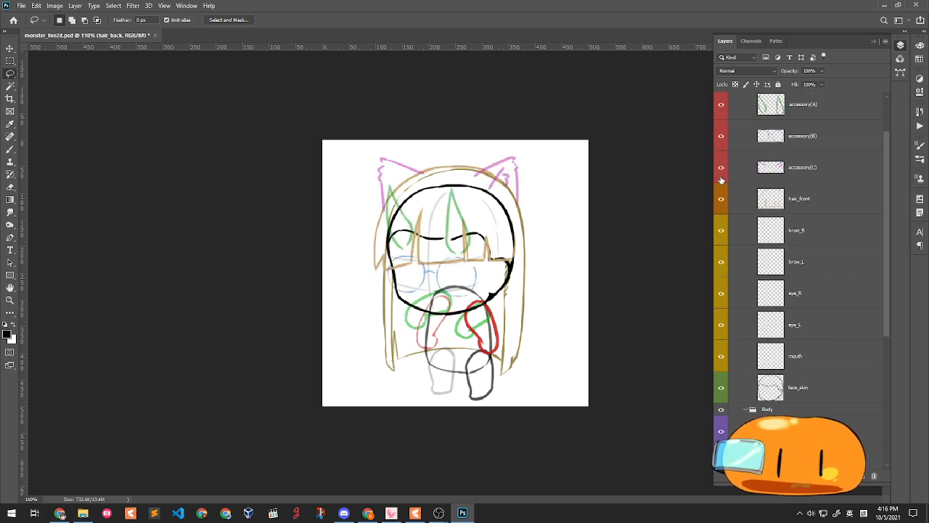
pyautogui.scroll(2, 722, 176)
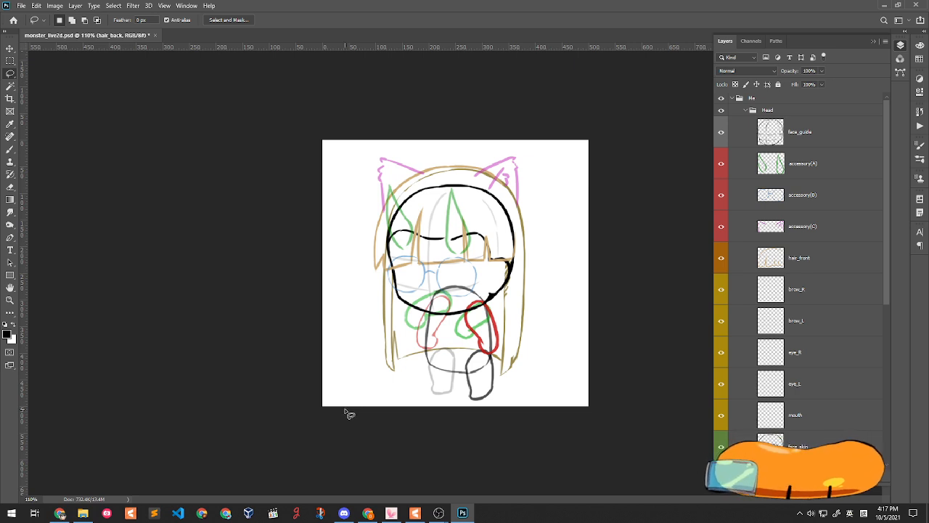
pyautogui.scroll(-2, 836, 344)
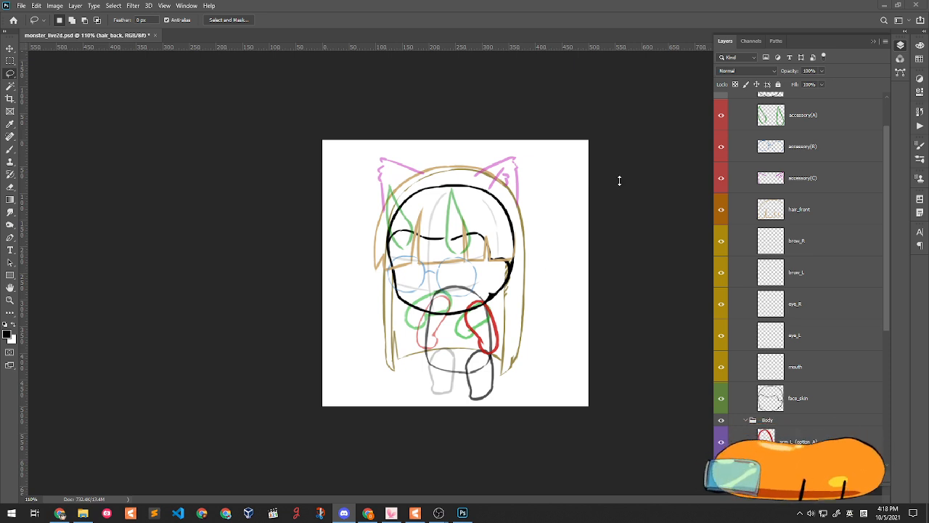
# - Select hair_front and hide the front hair, brow, eye and mouth layers
pyautogui.scroll(-1, 832, 269)
pyautogui.scroll(-6, 831, 269)
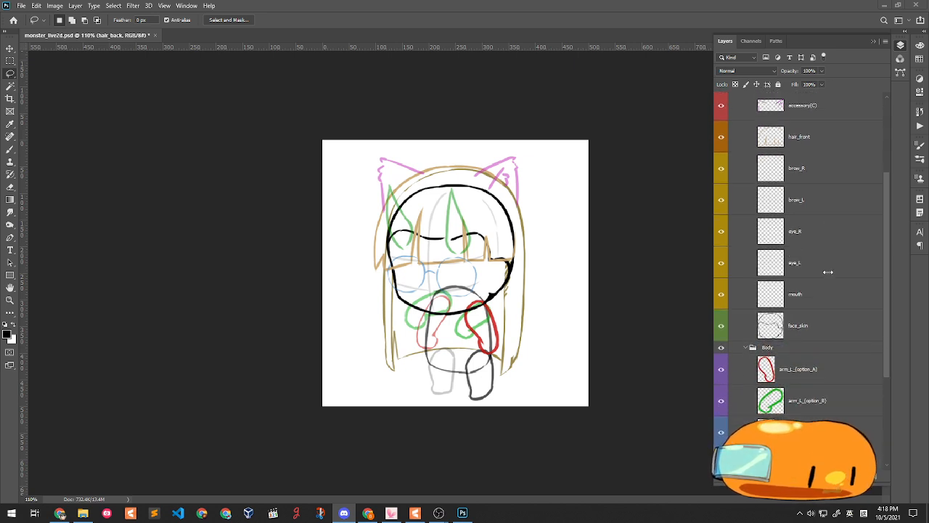
pyautogui.scroll(8, 826, 270)
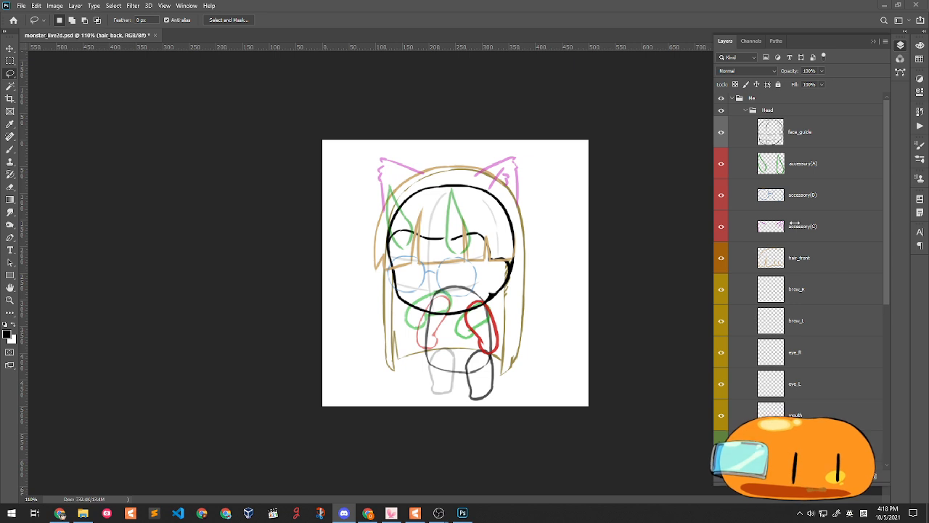
pyautogui.scroll(-3, 804, 194)
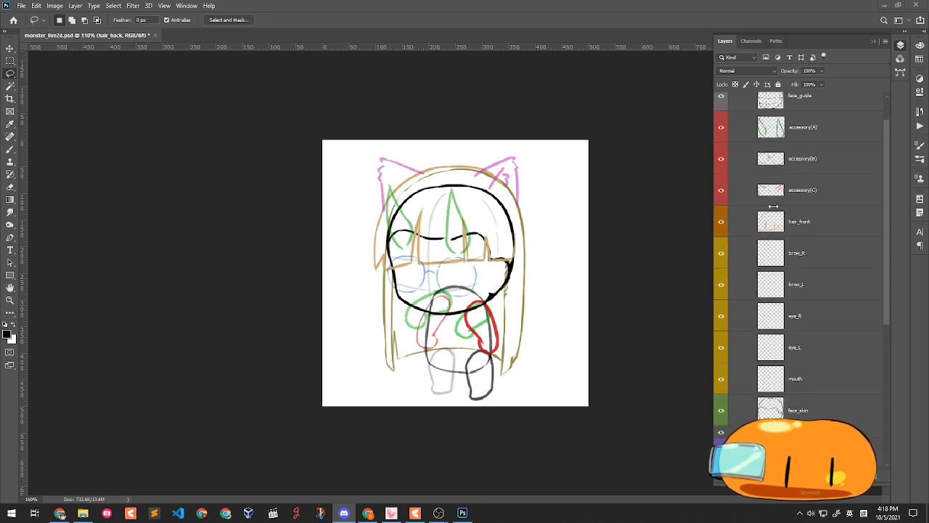
pyautogui.scroll(-10, 801, 270)
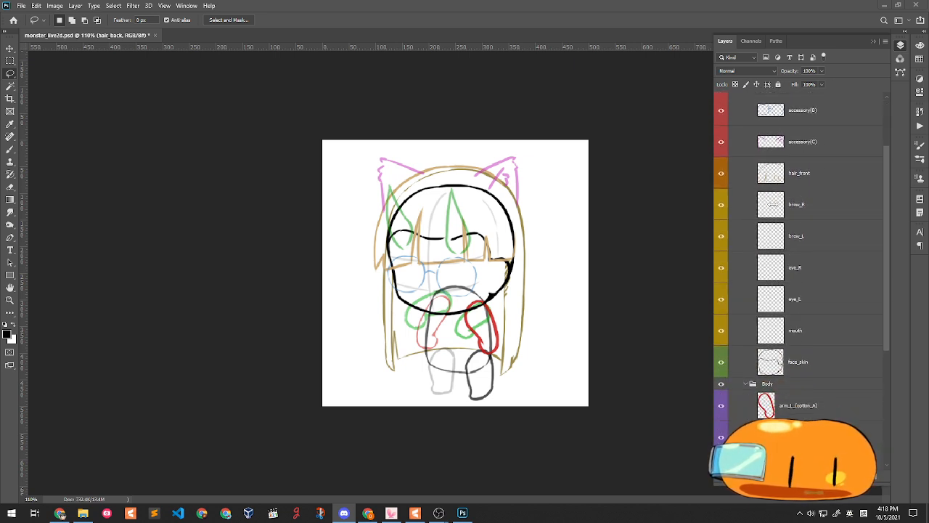
pyautogui.scroll(-2, 774, 205)
pyautogui.scroll(4, 772, 201)
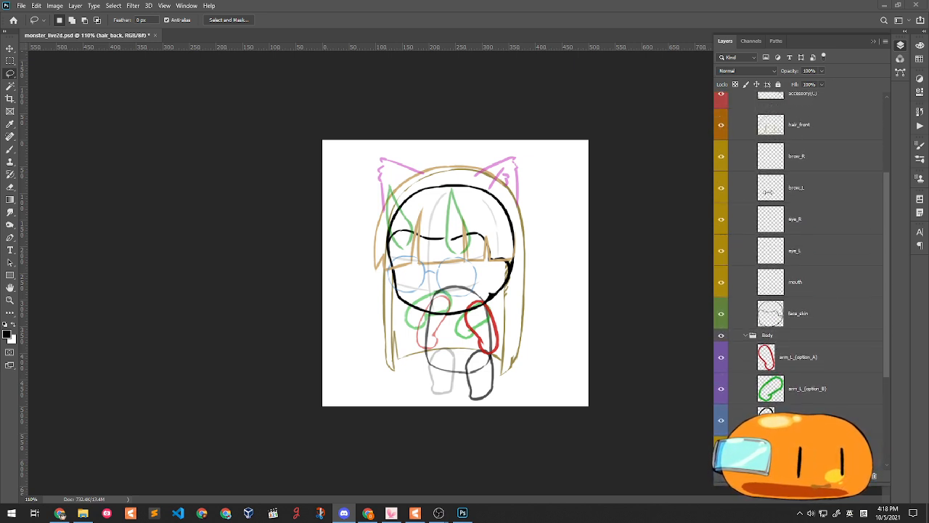
pyautogui.scroll(8, 766, 198)
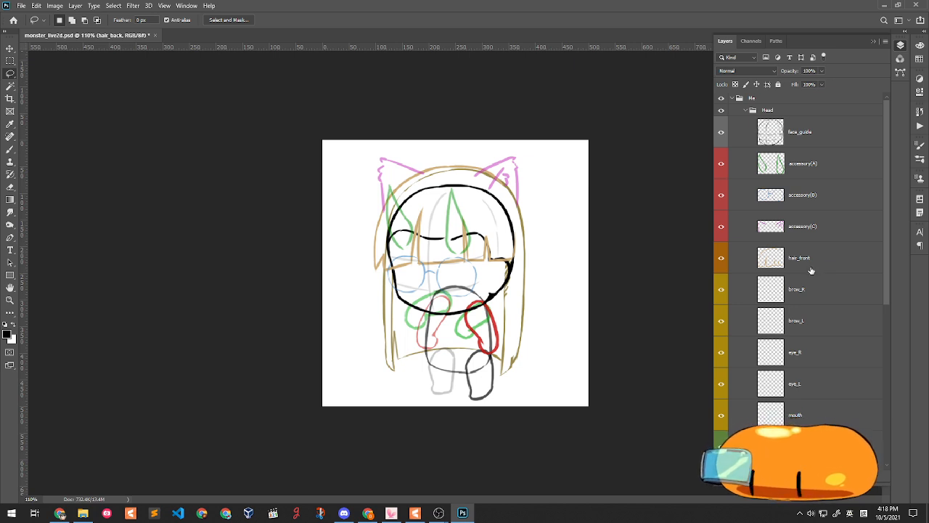
pyautogui.click(811, 270)
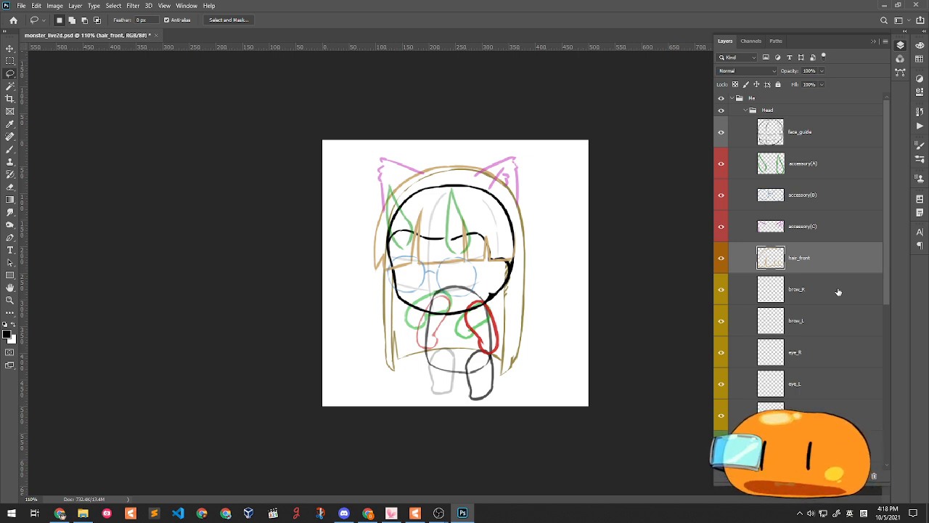
pyautogui.moveTo(721, 270); pyautogui.dragTo(721, 416)
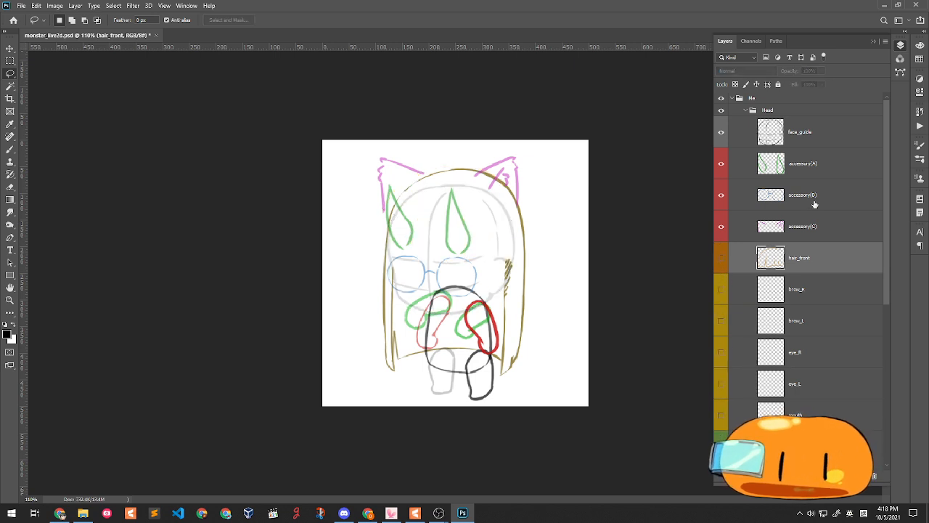
# - Hide the Body group, accessory(B) and accessory(C), then select the green horns accessory(A) layer
pyautogui.scroll(2, 411, 207)
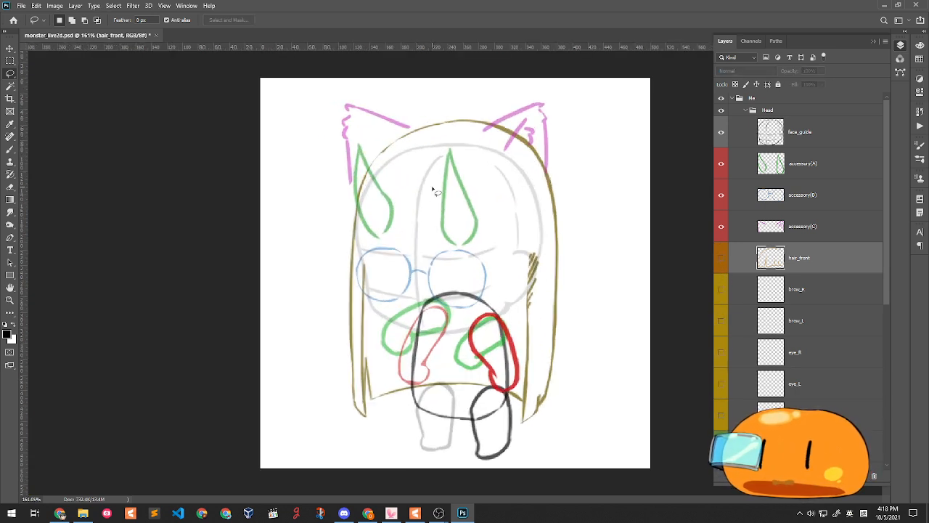
pyautogui.scroll(-3, 784, 305)
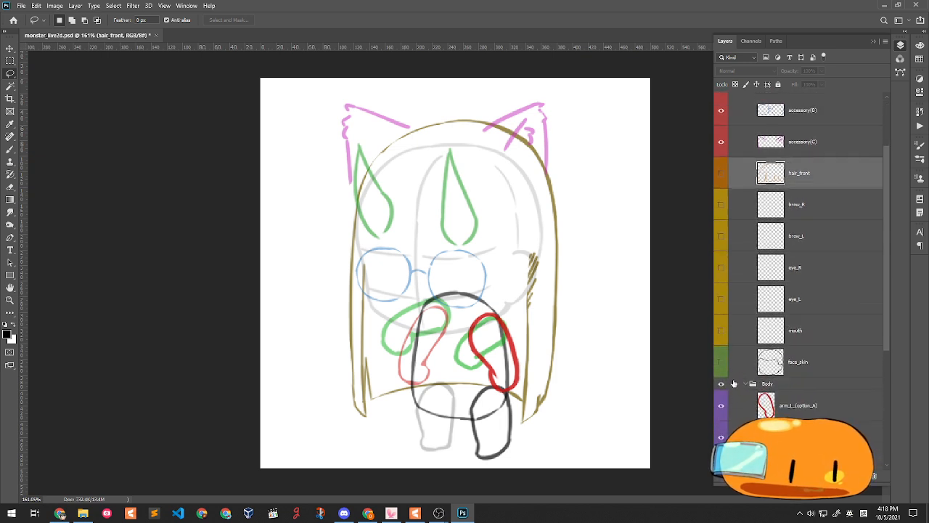
pyautogui.click(722, 384)
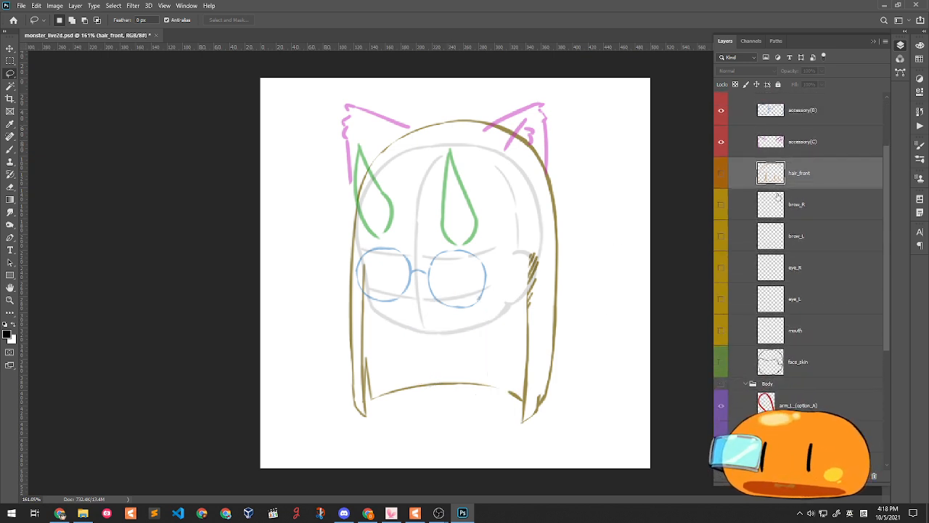
pyautogui.scroll(3, 784, 186)
pyautogui.click(721, 196)
pyautogui.click(721, 227)
pyautogui.click(832, 166)
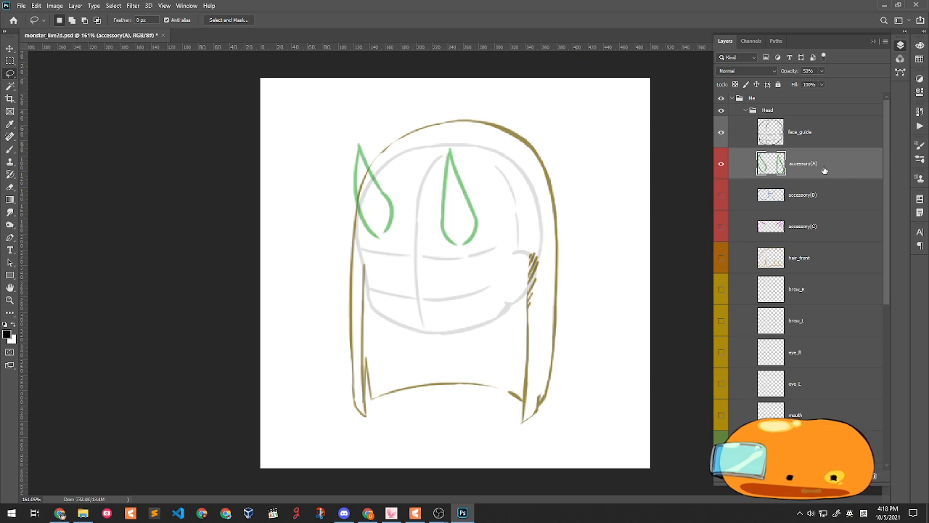
# - Create a new layer named horn_outline and set up the Brush with black foreground
pyautogui.hotkey('ctrl', 'shift', 'n')
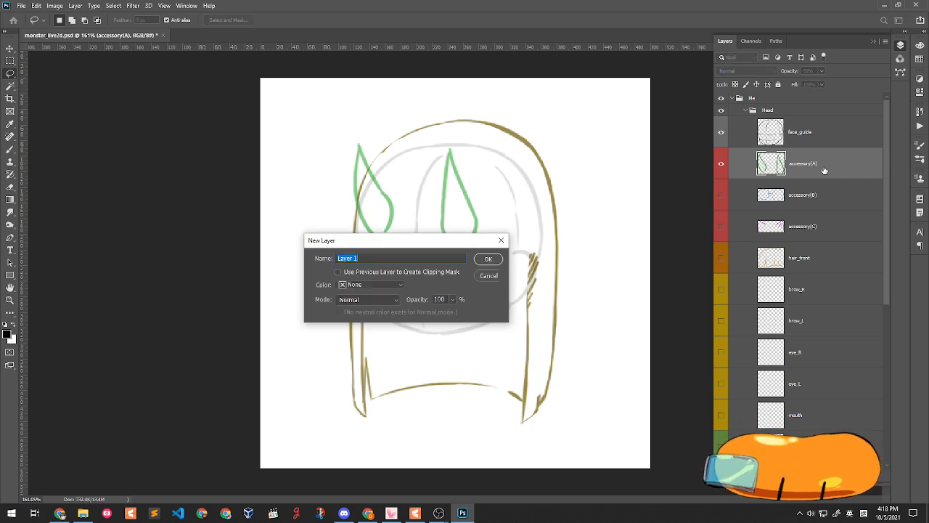
pyautogui.write('horn_outline')
pyautogui.press('Return')
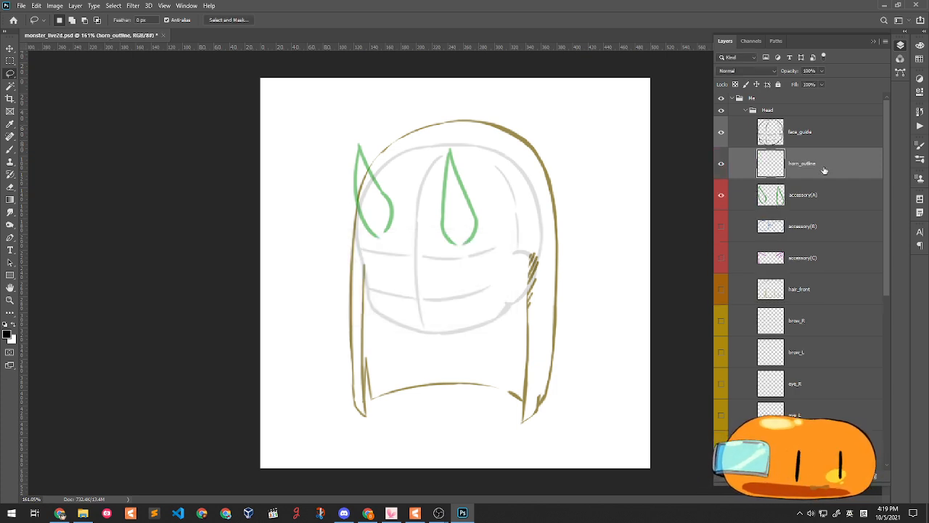
pyautogui.click(10, 148)
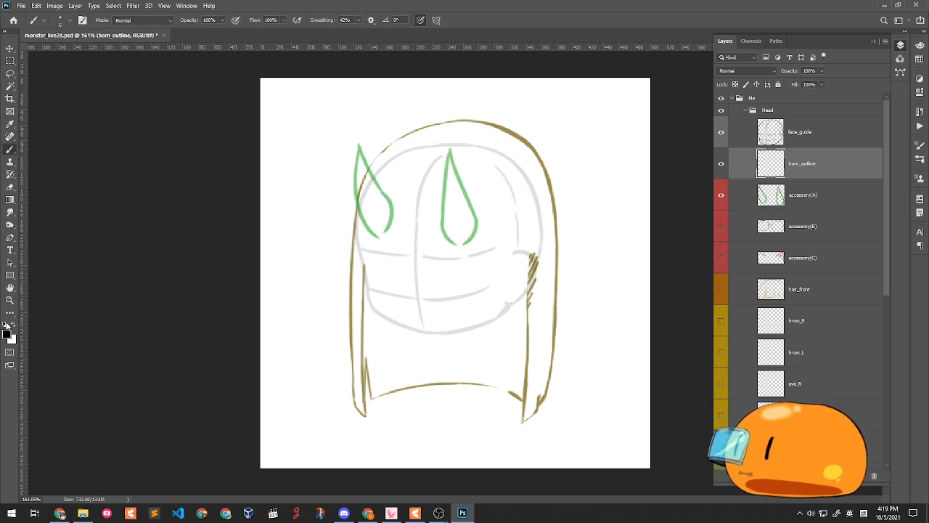
pyautogui.click(7, 333)
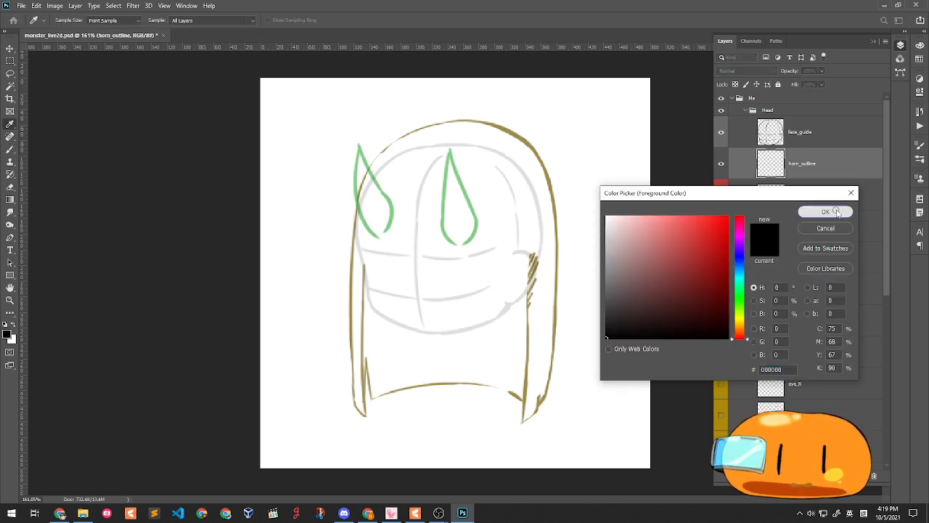
pyautogui.click(826, 212)
# - Trace the left horn's edges in black, undoing and redrawing unsatisfying strokes
pyautogui.moveTo(359, 144); pyautogui.dragTo(357, 189)
pyautogui.hotkey('ctrl', 'z')
pyautogui.moveTo(358, 145); pyautogui.dragTo(356, 198)
pyautogui.hotkey('ctrl', 'z')
pyautogui.moveTo(359, 145); pyautogui.dragTo(377, 211)
pyautogui.hotkey('ctrl', 'z')
pyautogui.moveTo(358, 145); pyautogui.dragTo(386, 195)
pyautogui.moveTo(358, 145); pyautogui.dragTo(356, 185)
pyautogui.hotkey('ctrl', 'z')
pyautogui.moveTo(359, 145)
pyautogui.mouseDown()
pyautogui.moveTo(354, 188)
pyautogui.moveTo(366, 223)
pyautogui.mouseUp()
pyautogui.hotkey('ctrl', 'z')
pyautogui.hotkey('ctrl', 'z')
pyautogui.hotkey('ctrl', 'z')
pyautogui.moveTo(358, 145)
pyautogui.mouseDown()
pyautogui.moveTo(357, 207)
pyautogui.moveTo(378, 235)
pyautogui.mouseUp()
# - Trace both edges of the middle horn in black, then select the accessory(A) layer
pyautogui.hotkey('ctrl', 'z')
pyautogui.moveTo(378, 187)
pyautogui.mouseDown()
pyautogui.moveTo(393, 221)
pyautogui.moveTo(375, 234)
pyautogui.mouseUp()
pyautogui.moveTo(450, 150); pyautogui.dragTo(446, 183)
pyautogui.hotkey('ctrl', 'z')
pyautogui.moveTo(450, 151)
pyautogui.mouseDown()
pyautogui.moveTo(445, 236)
pyautogui.moveTo(455, 243)
pyautogui.moveTo(476, 218)
pyautogui.mouseUp()
pyautogui.moveTo(450, 151); pyautogui.dragTo(479, 218)
pyautogui.hotkey('ctrl', 'z')
pyautogui.moveTo(449, 151); pyautogui.dragTo(477, 220)
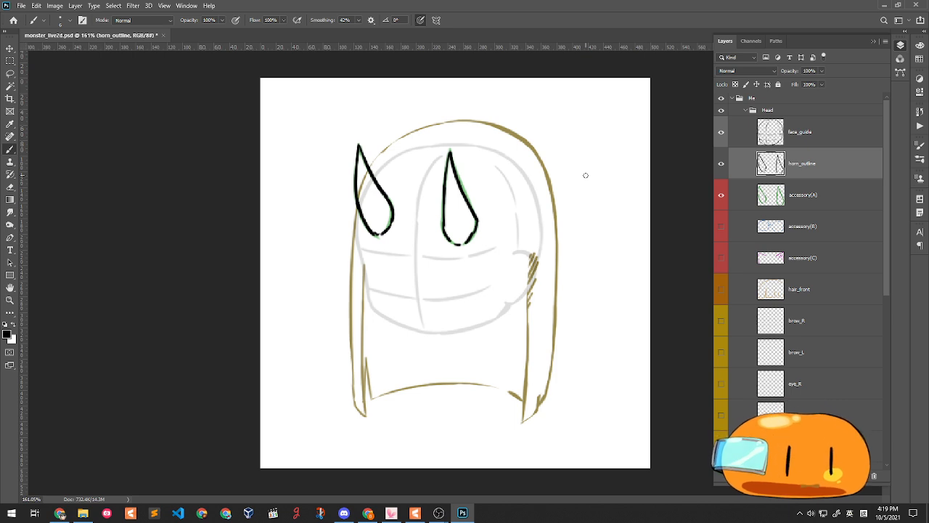
pyautogui.click(820, 197)
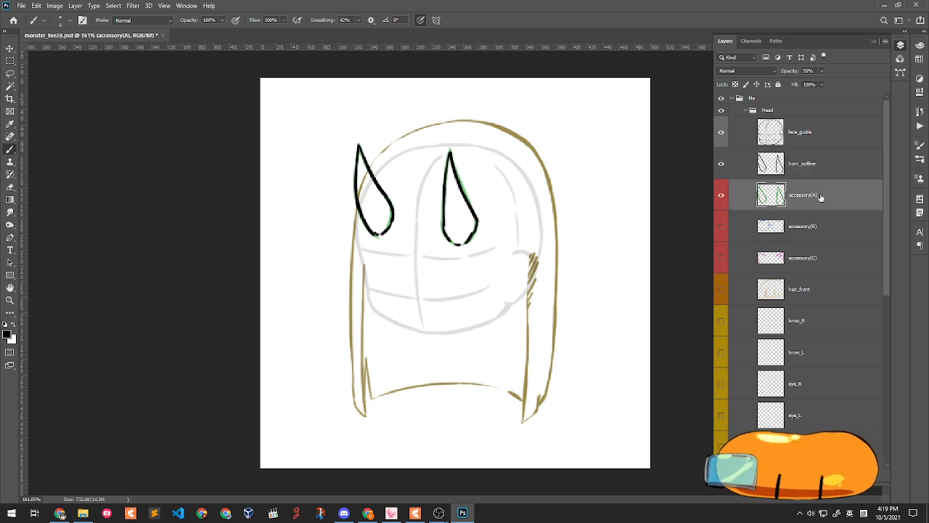
# - Create a layer named horn_color and set the foreground colour to a grey-beige tone
pyautogui.hotkey('ctrl', 'shift', 'n')
pyautogui.write('horn_col')
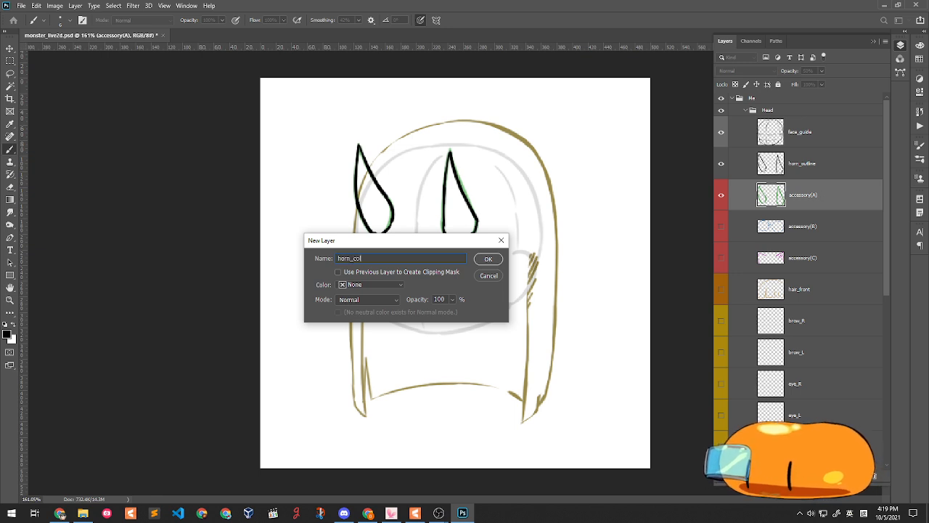
pyautogui.write('or')
pyautogui.press('Return')
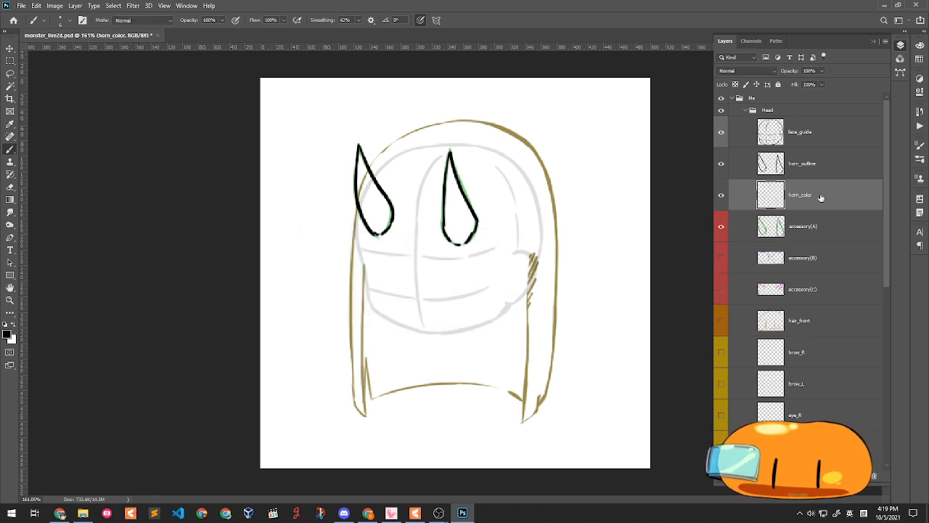
pyautogui.click(9, 335)
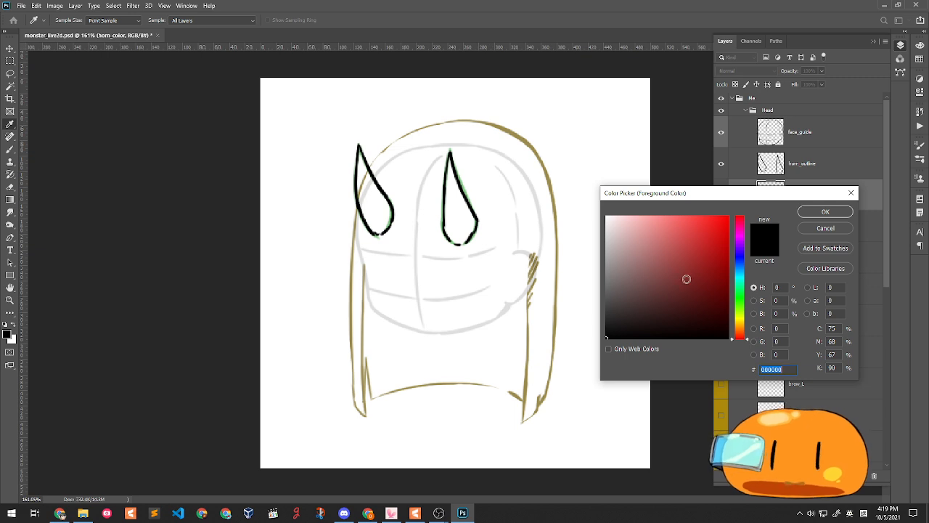
pyautogui.click(740, 313)
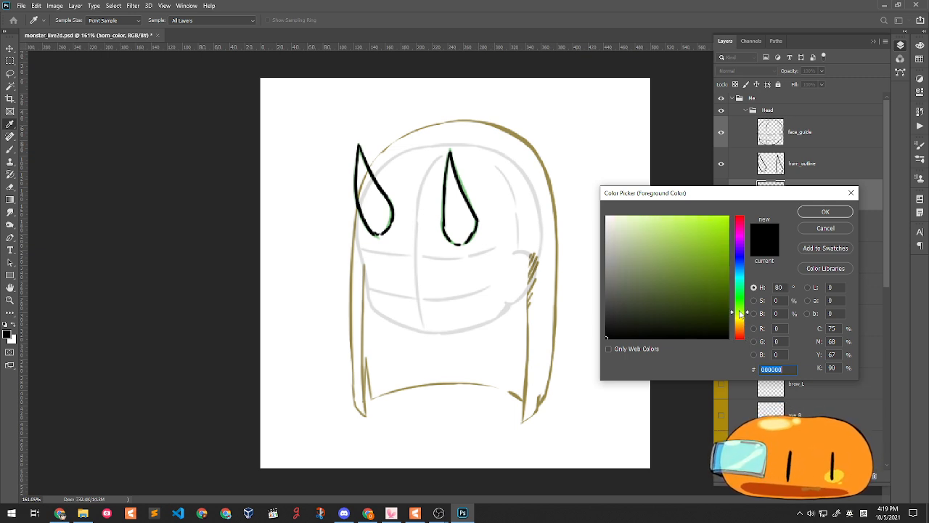
pyautogui.click(614, 236)
pyautogui.moveTo(613, 237); pyautogui.dragTo(615, 236)
pyautogui.click(622, 263)
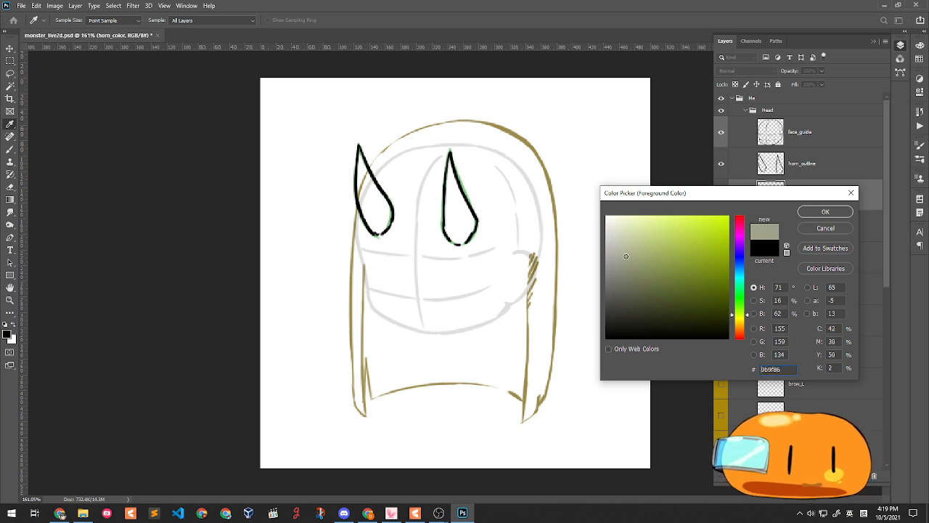
pyautogui.click(741, 320)
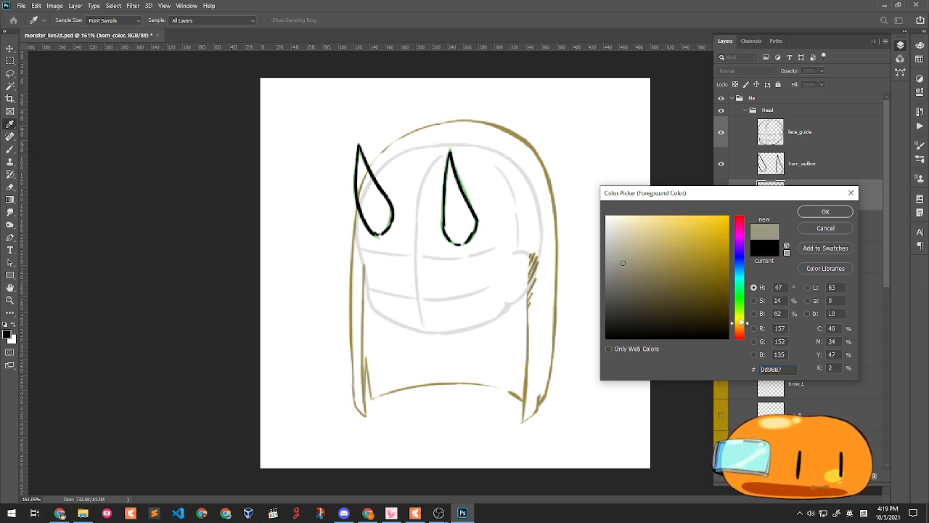
pyautogui.click(825, 211)
# - Brush the grey-beige fill into the left and right horns
pyautogui.press('b')
pyautogui.moveTo(361, 161)
pyautogui.mouseDown()
pyautogui.moveTo(368, 200)
pyautogui.moveTo(360, 170)
pyautogui.moveTo(375, 197)
pyautogui.moveTo(363, 156)
pyautogui.moveTo(381, 205)
pyautogui.moveTo(363, 159)
pyautogui.moveTo(390, 206)
pyautogui.moveTo(370, 176)
pyautogui.moveTo(392, 218)
pyautogui.moveTo(378, 194)
pyautogui.moveTo(382, 232)
pyautogui.moveTo(363, 177)
pyautogui.moveTo(357, 194)
pyautogui.moveTo(373, 227)
pyautogui.moveTo(366, 187)
pyautogui.moveTo(376, 236)
pyautogui.moveTo(369, 195)
pyautogui.moveTo(382, 220)
pyautogui.moveTo(374, 191)
pyautogui.moveTo(376, 231)
pyautogui.moveTo(390, 212)
pyautogui.moveTo(377, 231)
pyautogui.mouseUp()
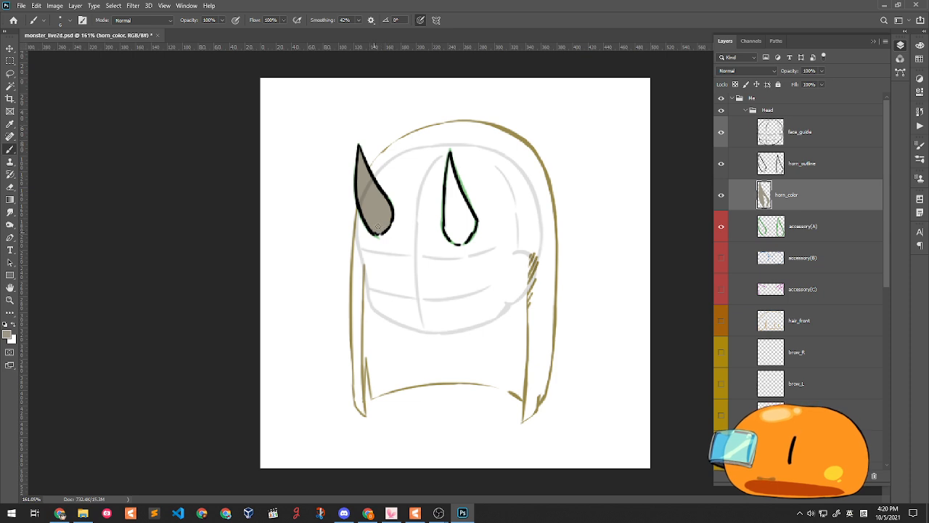
pyautogui.moveTo(450, 163)
pyautogui.mouseDown()
pyautogui.moveTo(447, 234)
pyautogui.moveTo(473, 228)
pyautogui.moveTo(453, 171)
pyautogui.moveTo(473, 216)
pyautogui.moveTo(458, 188)
pyautogui.moveTo(456, 230)
pyautogui.moveTo(452, 182)
pyautogui.moveTo(452, 232)
pyautogui.moveTo(451, 177)
pyautogui.moveTo(461, 226)
pyautogui.moveTo(456, 194)
pyautogui.moveTo(462, 234)
pyautogui.mouseUp()
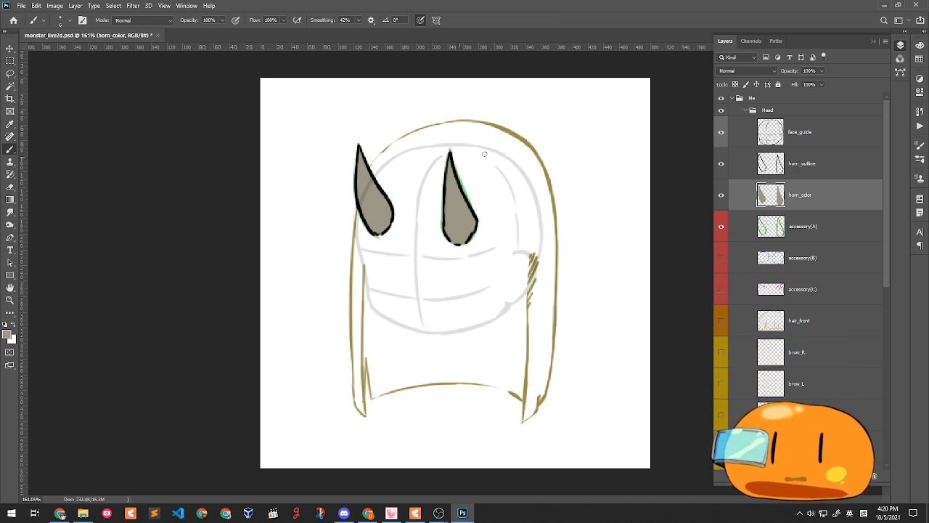
# - Merge horn_outline down into horn_color and delete the accessory(A) sketch layer
pyautogui.click(811, 165)
pyautogui.click(800, 199)
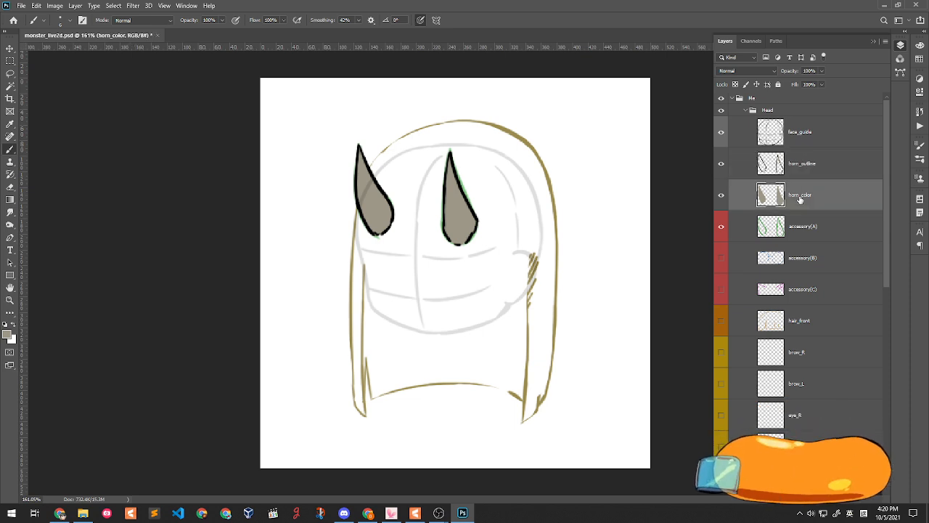
pyautogui.click(807, 174)
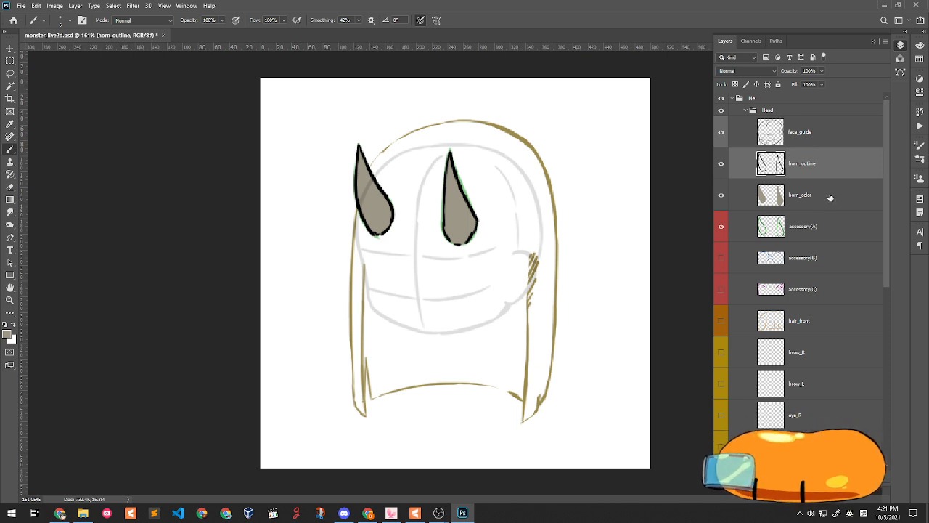
pyautogui.hotkey('ctrl', 'e')
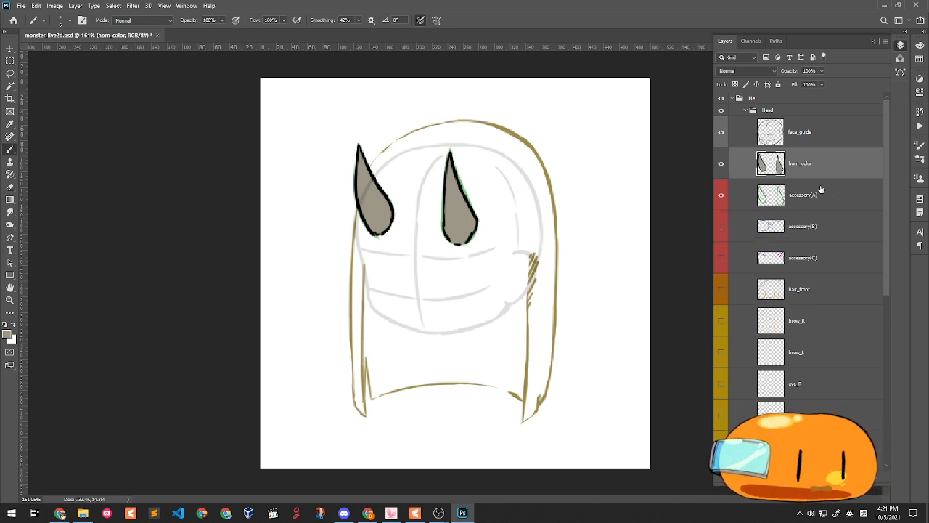
pyautogui.click(811, 199)
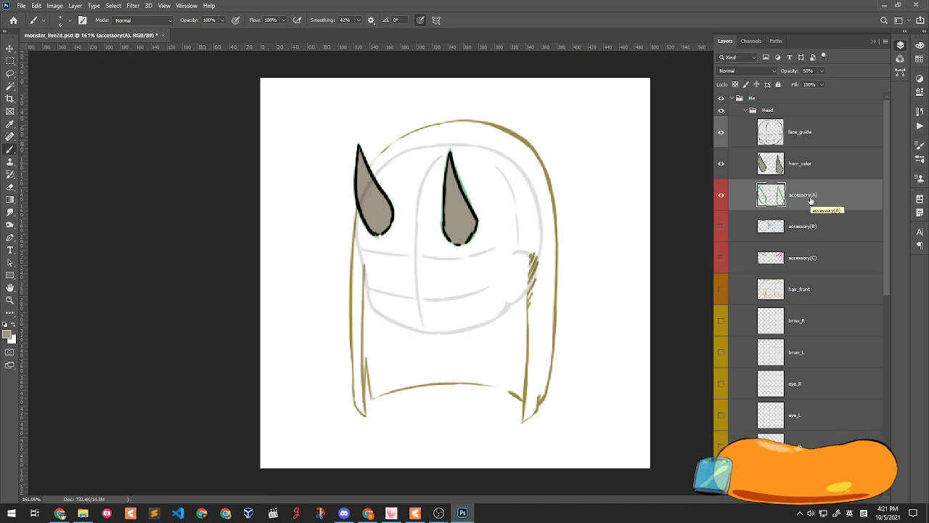
pyautogui.press('Delete')
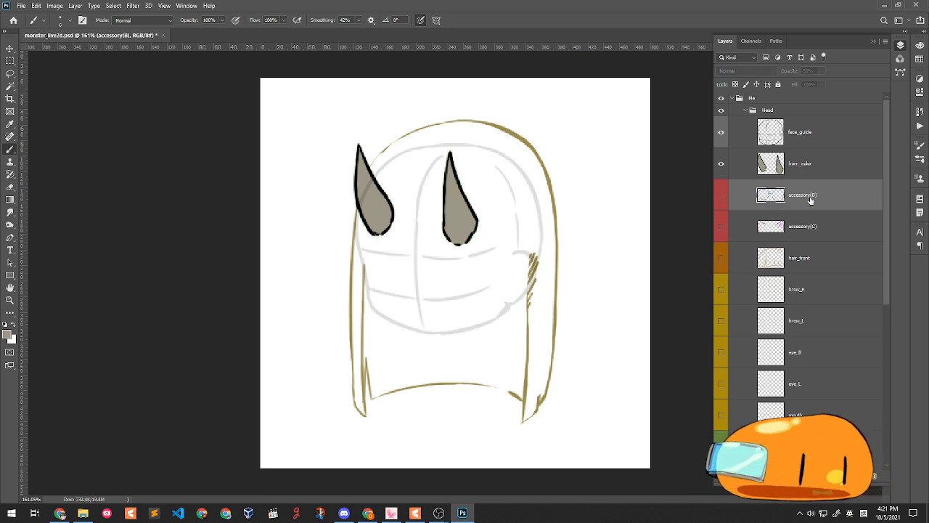
# - Rename the horn_color layer to horn
pyautogui.doubleClick(804, 165)
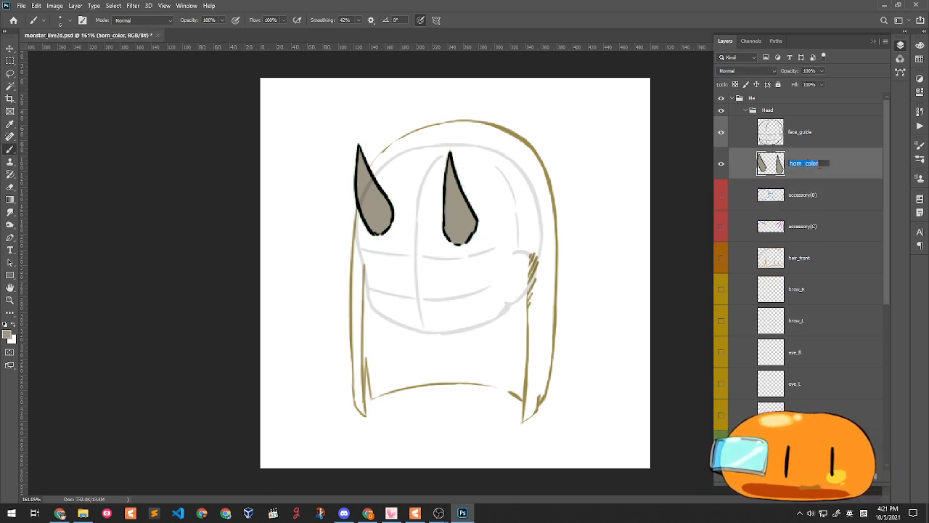
pyautogui.moveTo(803, 164); pyautogui.dragTo(834, 169)
pyautogui.press('BackSpace')
pyautogui.press('Return')
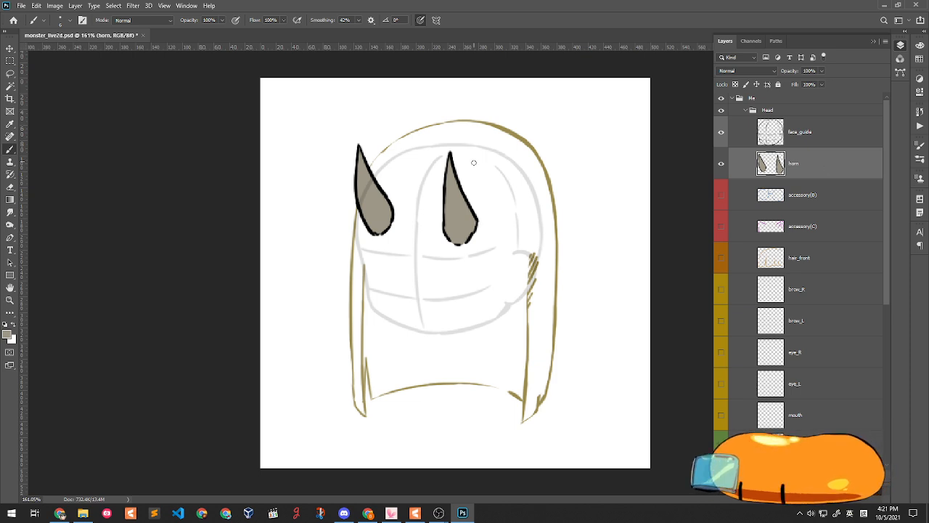
pyautogui.click(721, 164)
pyautogui.click(721, 166)
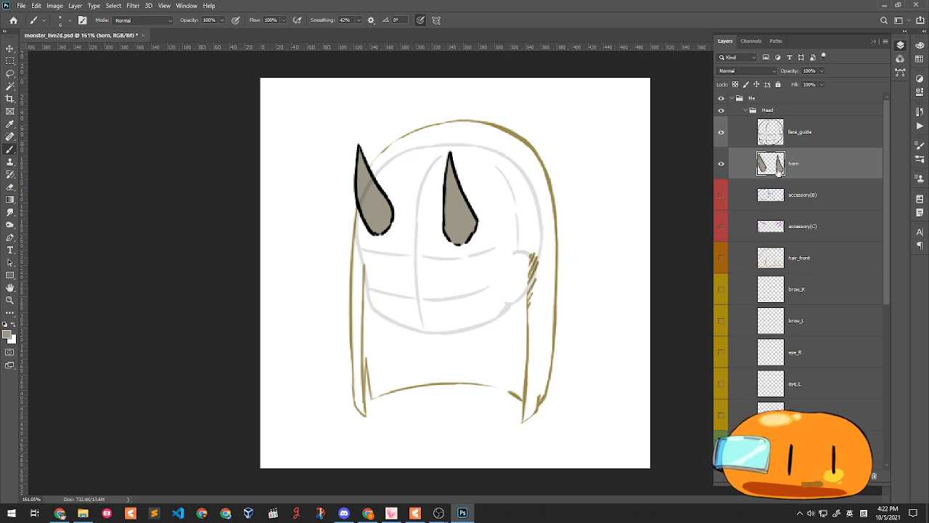
# - Delete the accessory(B) glasses and accessory(C) ears layers
pyautogui.click(838, 195)
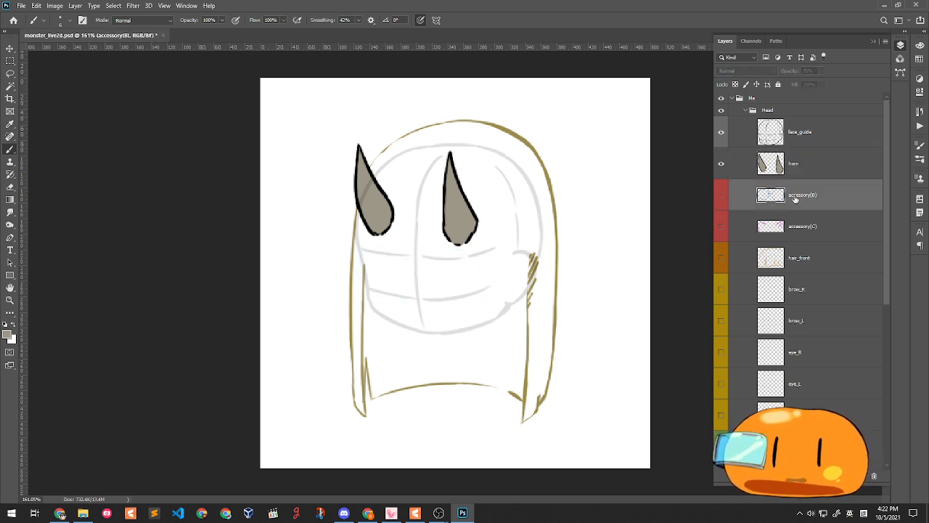
pyautogui.press('Delete')
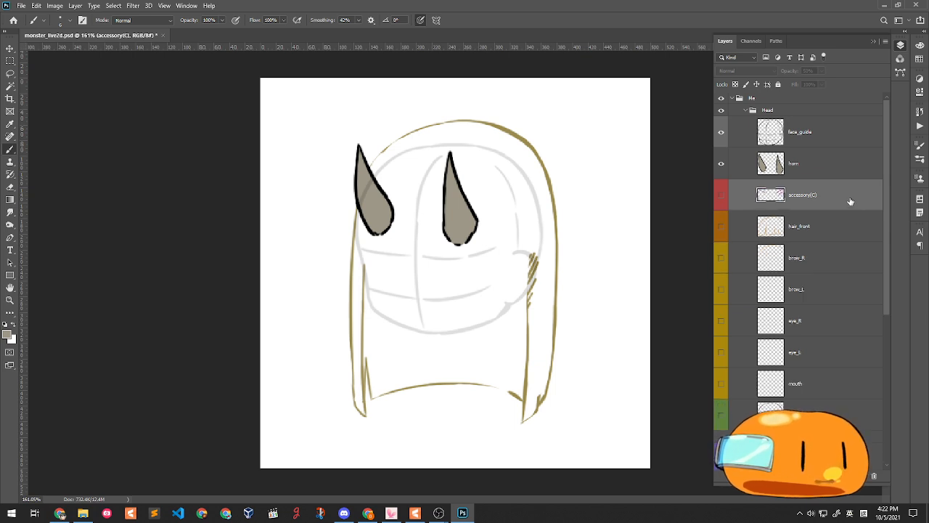
pyautogui.click(721, 194)
pyautogui.click(721, 194)
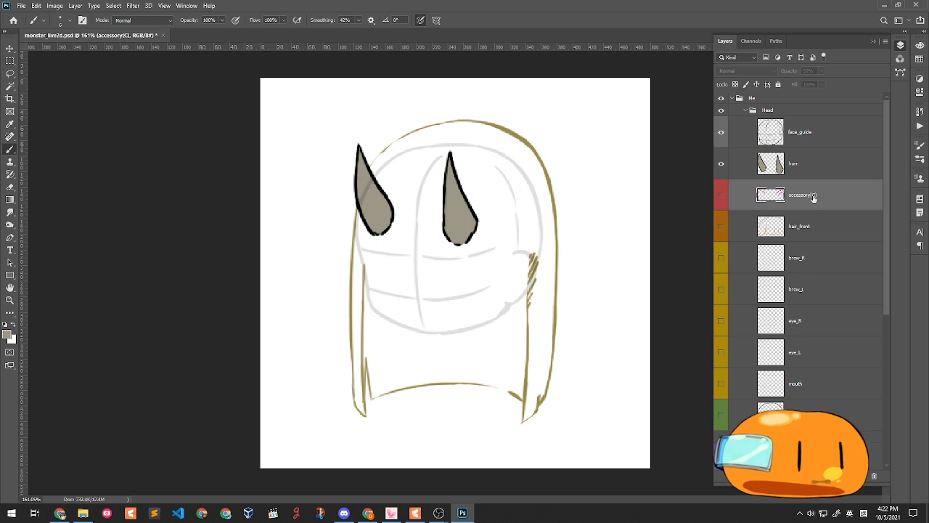
pyautogui.press('Delete')
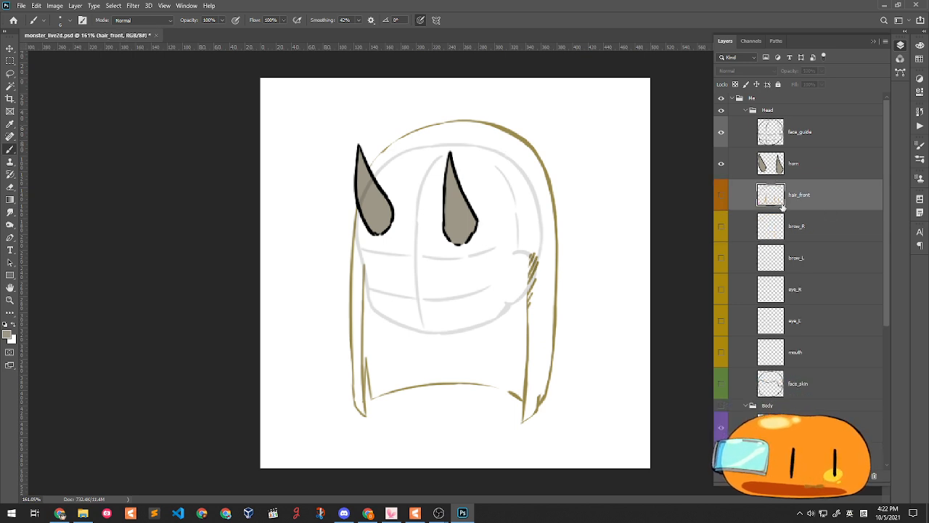
# - Show hair_front and add a black Color Overlay layer style to it
pyautogui.click(720, 195)
pyautogui.click(720, 195)
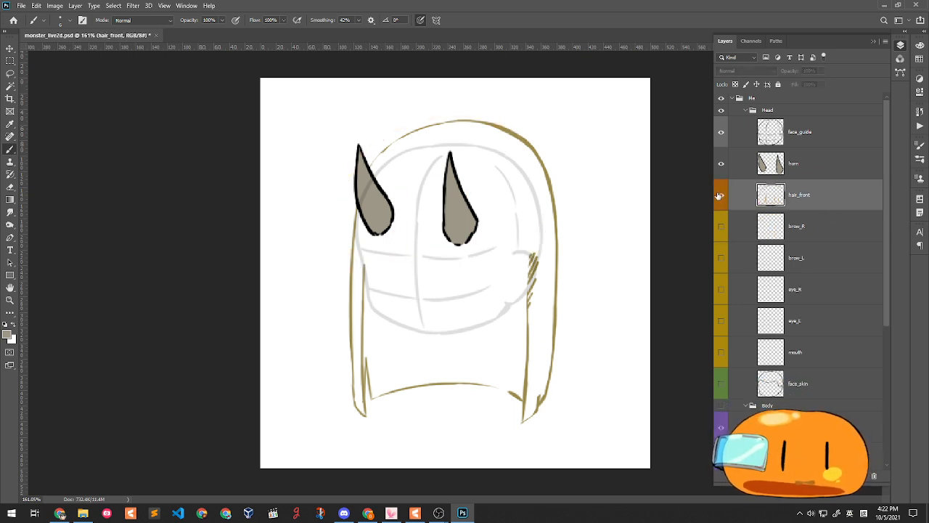
pyautogui.click(720, 196)
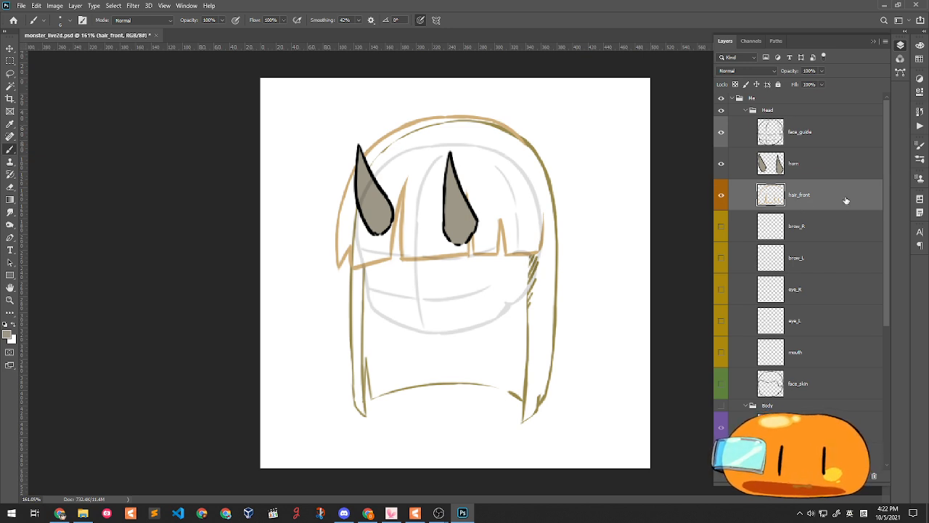
pyautogui.doubleClick(874, 208)
pyautogui.moveTo(160, 263); pyautogui.dragTo(215, 224)
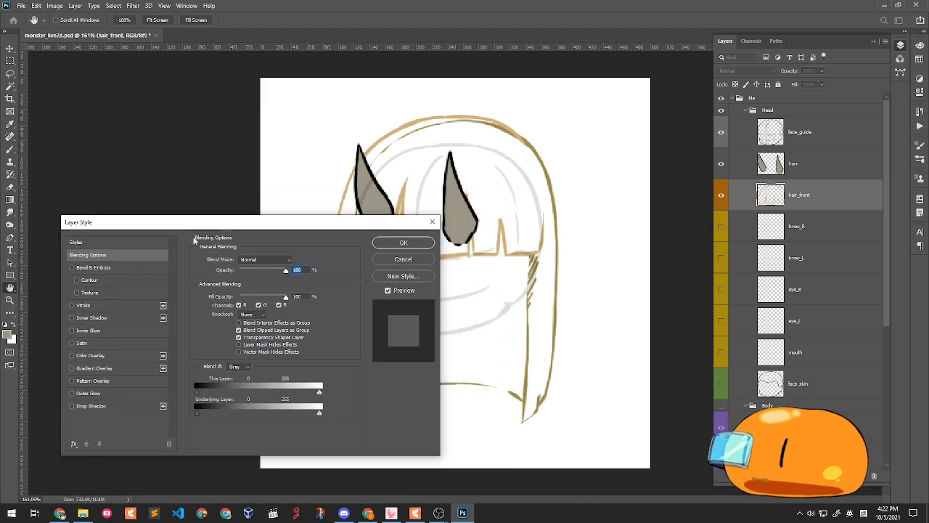
pyautogui.click(102, 355)
pyautogui.click(295, 260)
pyautogui.click(458, 239)
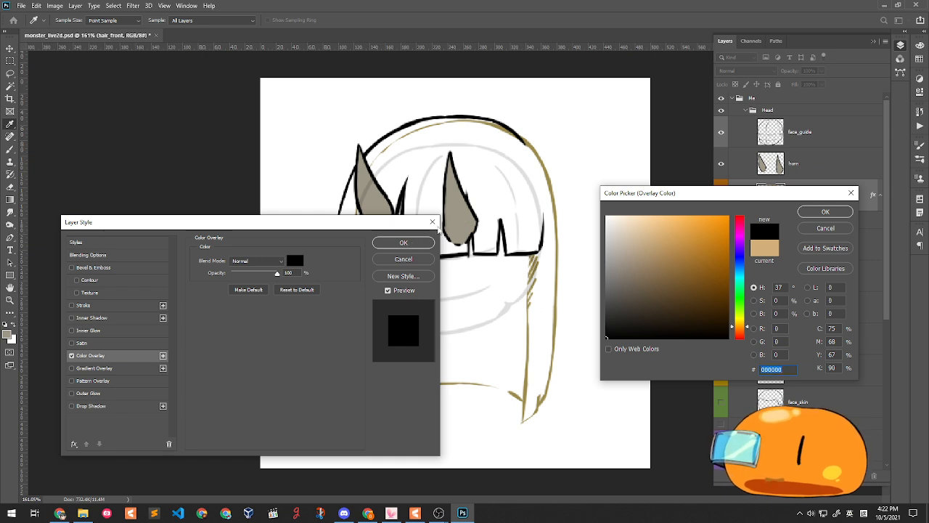
pyautogui.press('Return')
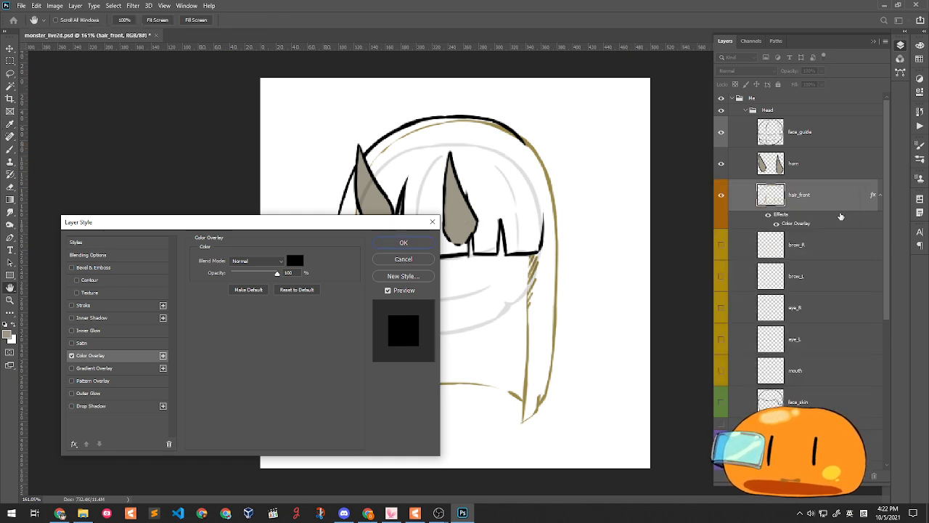
pyautogui.click(404, 242)
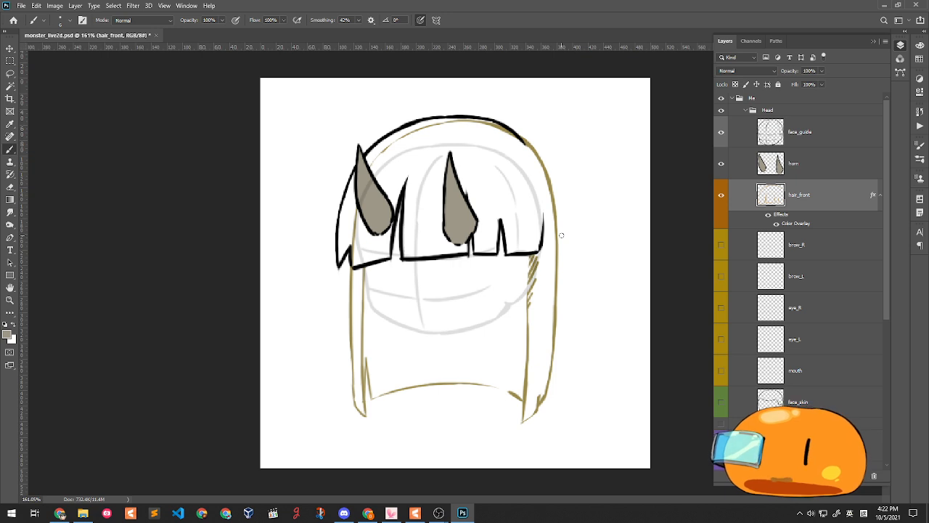
# - Erase the old bangs and left hair outline, reset the brush to black, and show face_skin
pyautogui.click(10, 187)
pyautogui.moveTo(407, 176)
pyautogui.mouseDown()
pyautogui.moveTo(390, 250)
pyautogui.moveTo(403, 199)
pyautogui.moveTo(387, 218)
pyautogui.moveTo(374, 214)
pyautogui.moveTo(352, 246)
pyautogui.moveTo(399, 233)
pyautogui.moveTo(425, 274)
pyautogui.moveTo(459, 249)
pyautogui.moveTo(484, 264)
pyautogui.moveTo(477, 249)
pyautogui.moveTo(516, 287)
pyautogui.mouseUp()
pyautogui.moveTo(532, 151); pyautogui.dragTo(524, 132)
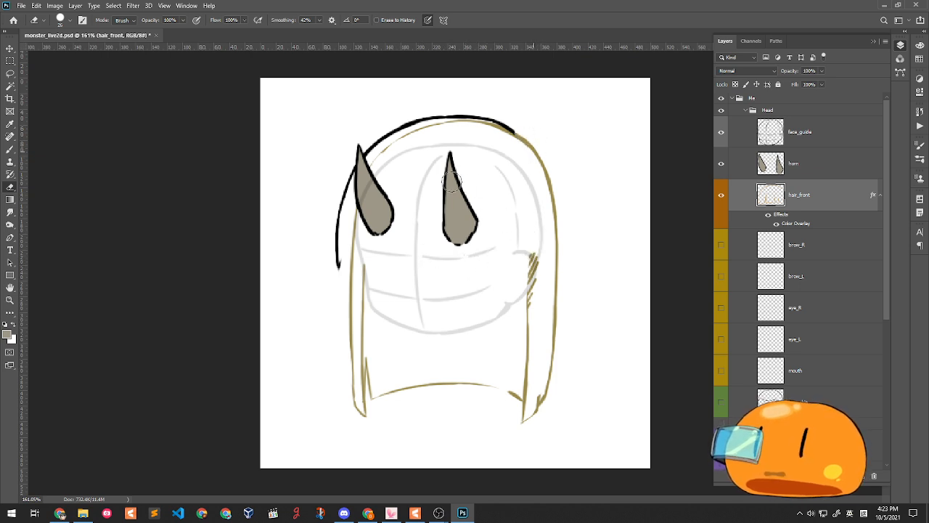
pyautogui.moveTo(359, 215); pyautogui.dragTo(336, 262)
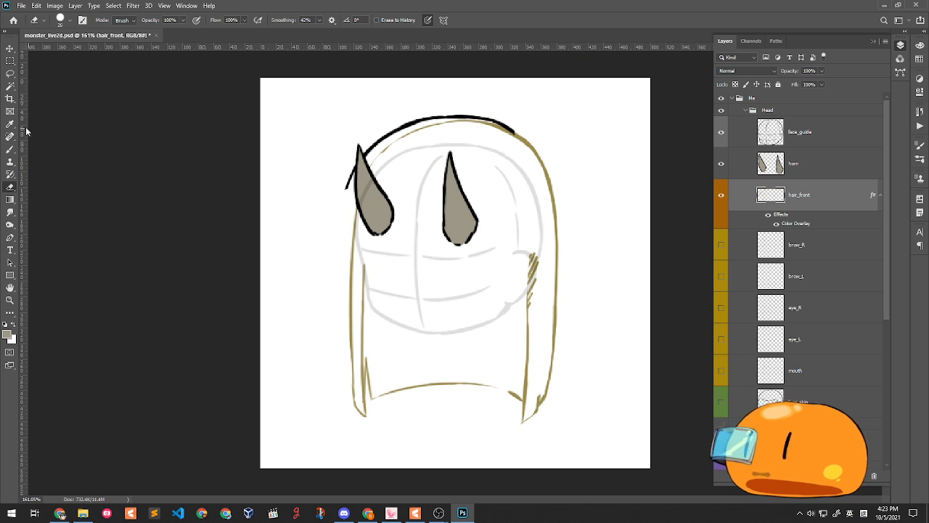
pyautogui.click(9, 148)
pyautogui.click(5, 323)
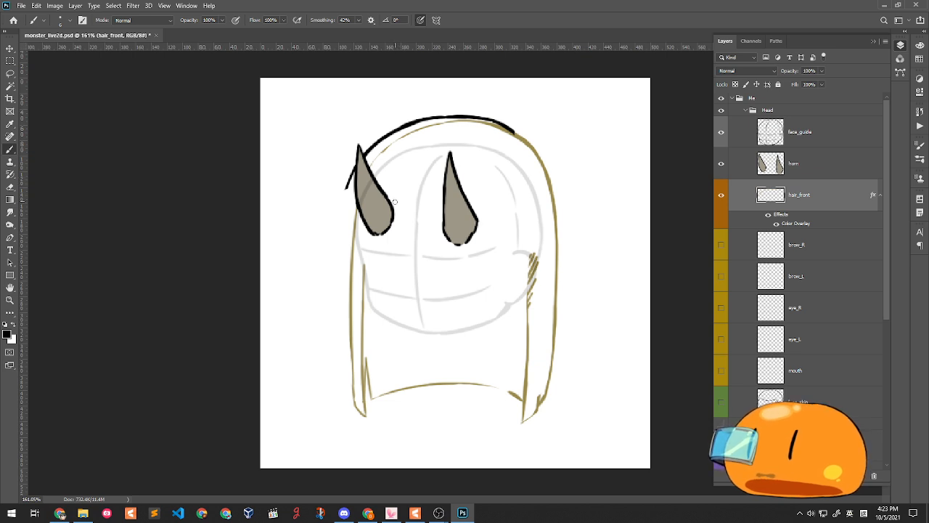
pyautogui.click(721, 403)
pyautogui.click(723, 404)
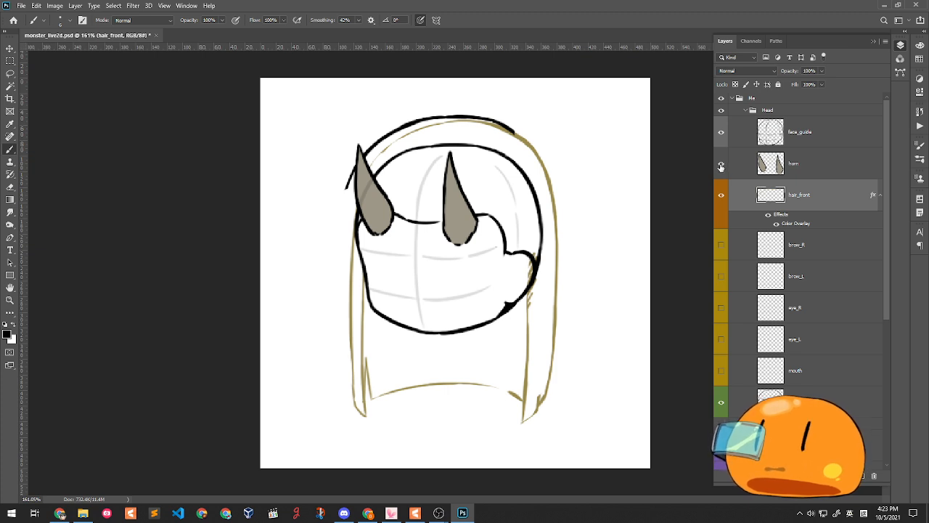
# - Draw a curving hair lock left of the horn, lasso-deleting a stray top stroke
pyautogui.moveTo(354, 231); pyautogui.dragTo(342, 216)
pyautogui.hotkey('ctrl', 'z')
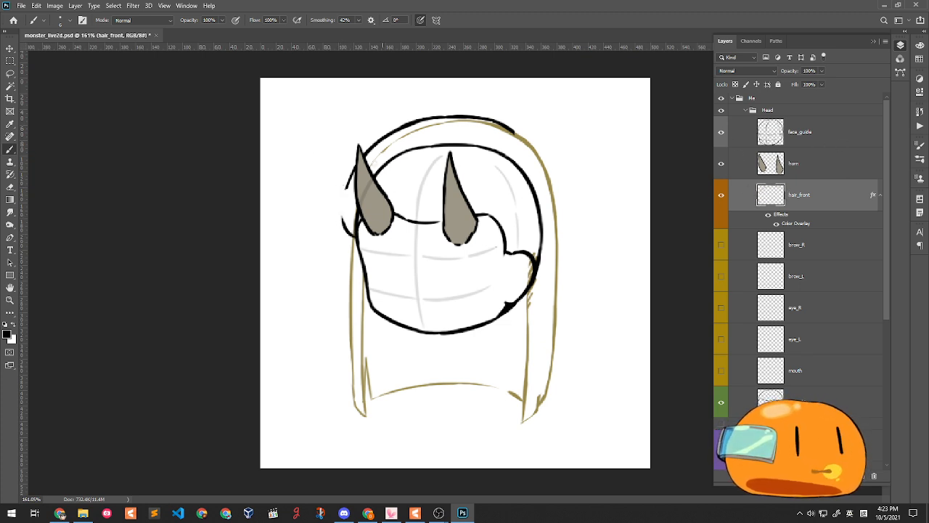
pyautogui.click(10, 73)
pyautogui.moveTo(317, 187)
pyautogui.mouseDown()
pyautogui.moveTo(555, 114)
pyautogui.moveTo(332, 141)
pyautogui.mouseUp()
pyautogui.press('Delete')
pyautogui.hotkey('ctrl', 'd')
pyautogui.click(10, 149)
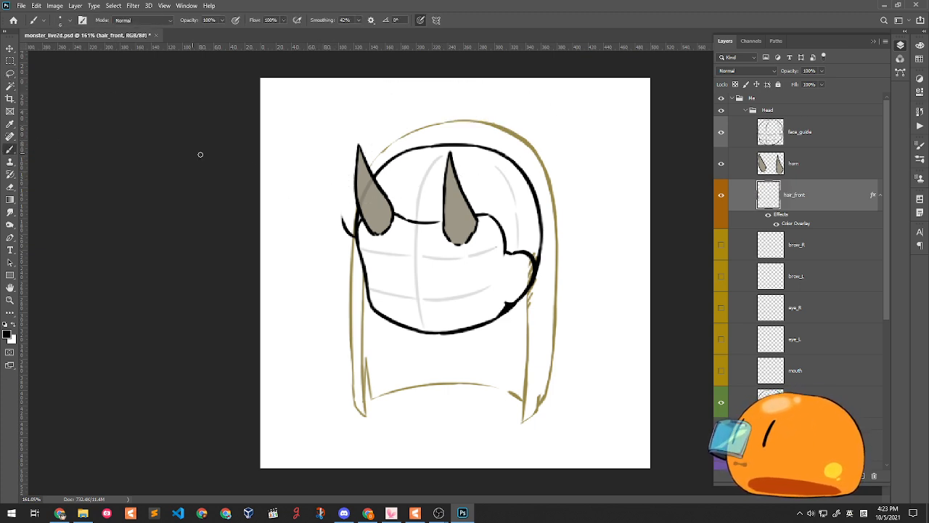
pyautogui.moveTo(341, 219); pyautogui.dragTo(344, 141)
pyautogui.hotkey('ctrl', 'z')
pyautogui.hotkey('ctrl', 'z')
pyautogui.hotkey('ctrl', 'z')
pyautogui.moveTo(346, 174)
pyautogui.mouseDown()
pyautogui.moveTo(344, 139)
pyautogui.moveTo(357, 162)
pyautogui.mouseUp()
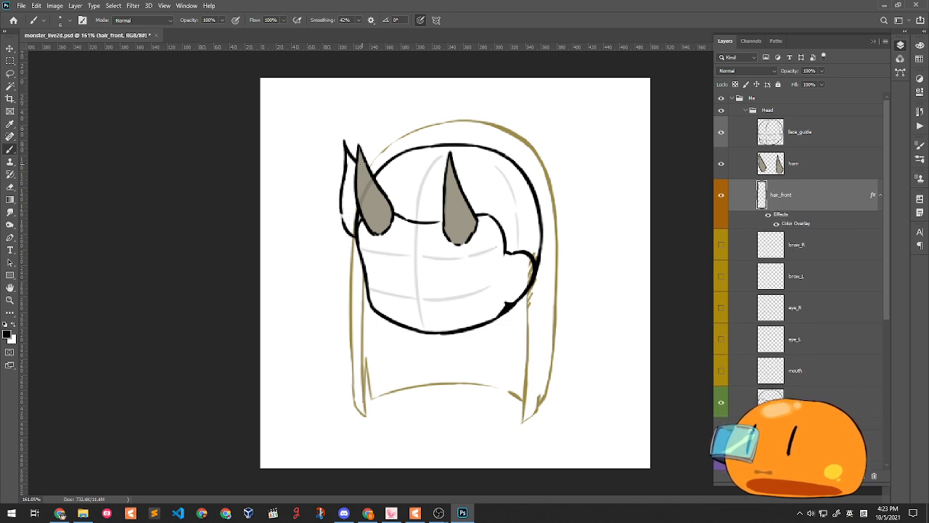
# - With the horns hidden, draw a tall flame-like spike rising from the lock
pyautogui.click(722, 165)
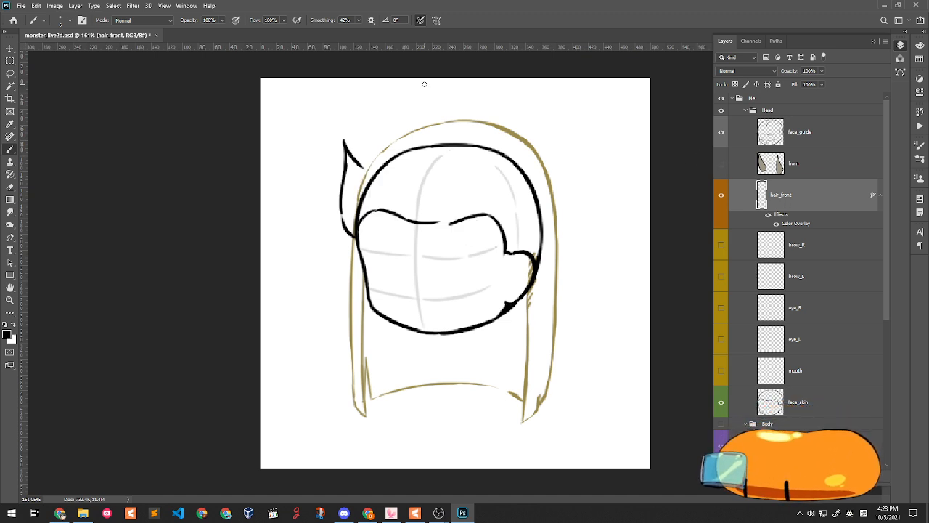
pyautogui.moveTo(361, 166)
pyautogui.mouseDown()
pyautogui.moveTo(369, 110)
pyautogui.moveTo(361, 129)
pyautogui.moveTo(389, 82)
pyautogui.moveTo(355, 135)
pyautogui.moveTo(374, 112)
pyautogui.moveTo(358, 136)
pyautogui.mouseUp()
pyautogui.hotkey('ctrl', 'z')
pyautogui.hotkey('ctrl', 'z')
pyautogui.hotkey('ctrl', 'z')
pyautogui.moveTo(383, 88); pyautogui.dragTo(360, 136)
pyautogui.moveTo(383, 88); pyautogui.dragTo(378, 142)
pyautogui.hotkey('ctrl', 'z')
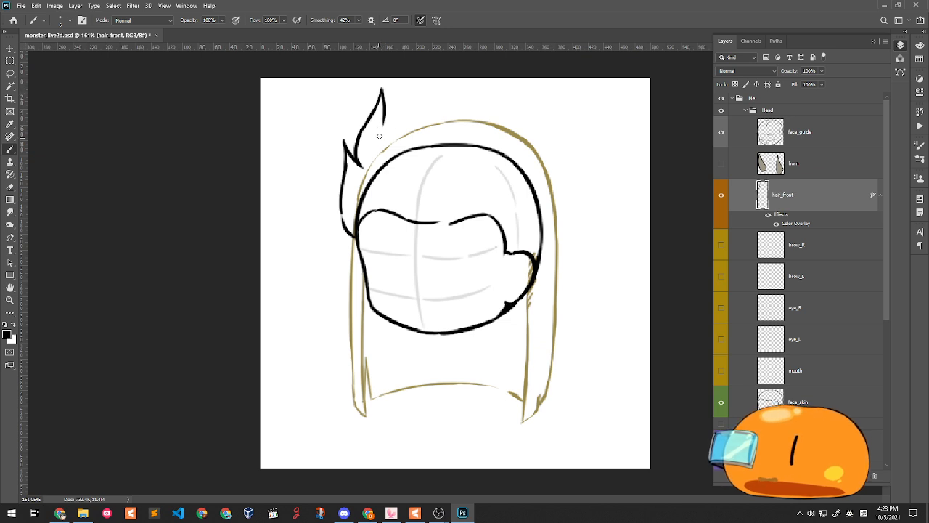
pyautogui.hotkey('ctrl', 'z')
pyautogui.moveTo(381, 90); pyautogui.dragTo(379, 145)
pyautogui.hotkey('ctrl', 'z')
pyautogui.moveTo(381, 91); pyautogui.dragTo(379, 144)
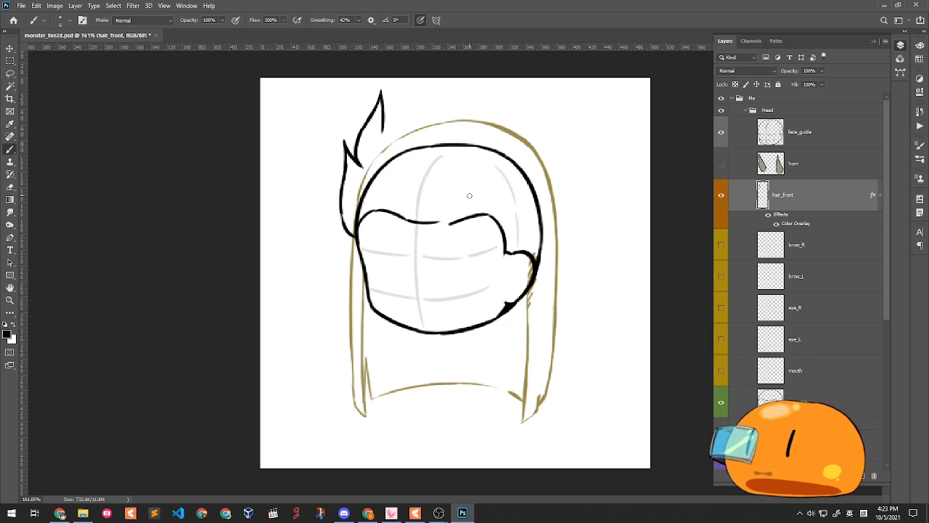
pyautogui.click(721, 164)
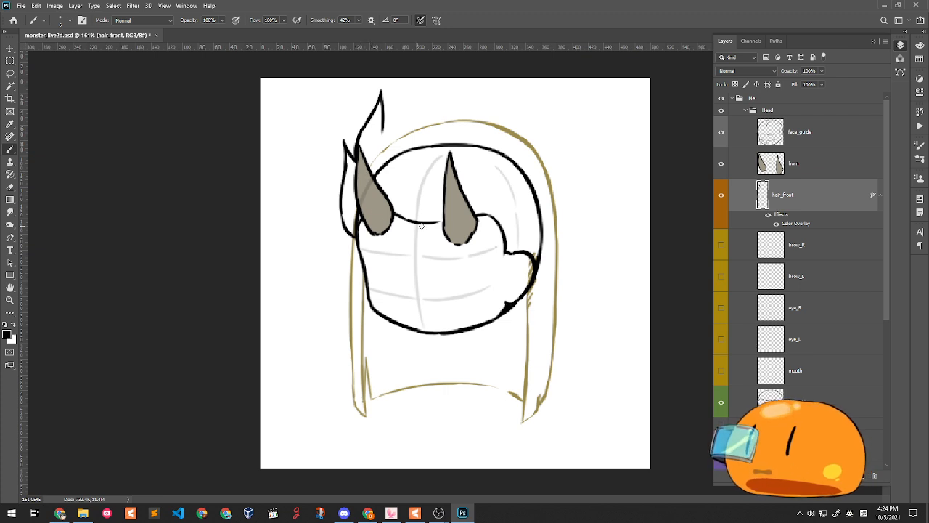
pyautogui.click(722, 164)
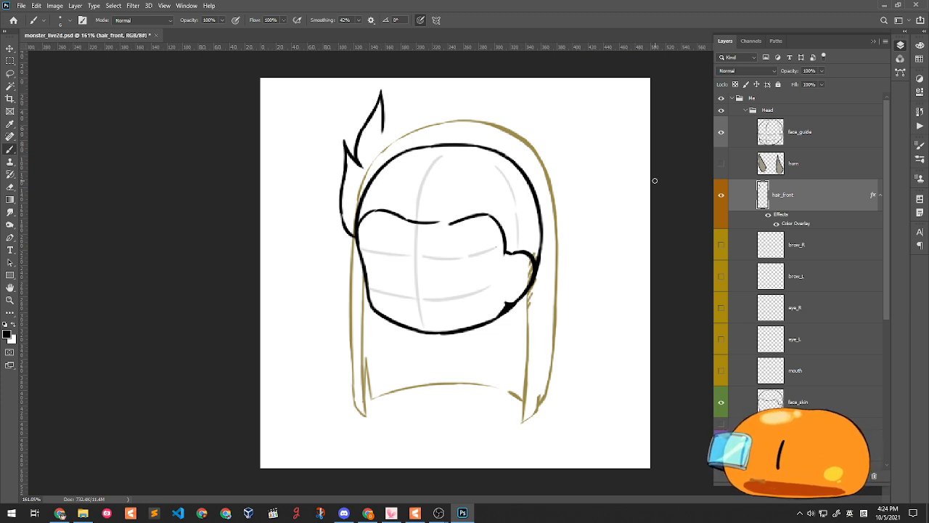
# - Draw spiky hair strokes across the top and right edge of the head, undoing misplaced ones
pyautogui.moveTo(392, 109); pyautogui.dragTo(379, 135)
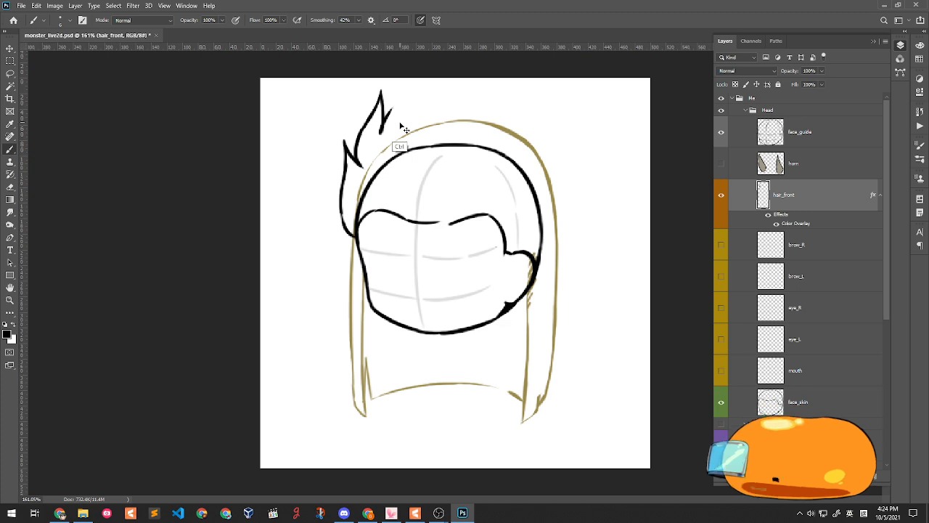
pyautogui.hotkey('ctrl', 'z')
pyautogui.moveTo(385, 123)
pyautogui.mouseDown()
pyautogui.moveTo(396, 107)
pyautogui.moveTo(485, 83)
pyautogui.moveTo(476, 103)
pyautogui.moveTo(487, 92)
pyautogui.mouseUp()
pyautogui.moveTo(495, 83)
pyautogui.mouseDown()
pyautogui.moveTo(497, 99)
pyautogui.moveTo(550, 132)
pyautogui.moveTo(543, 114)
pyautogui.moveTo(558, 146)
pyautogui.mouseUp()
pyautogui.hotkey('ctrl', 'z')
pyautogui.hotkey('ctrl', 'z')
pyautogui.hotkey('ctrl', 'z')
pyautogui.moveTo(544, 109); pyautogui.dragTo(558, 175)
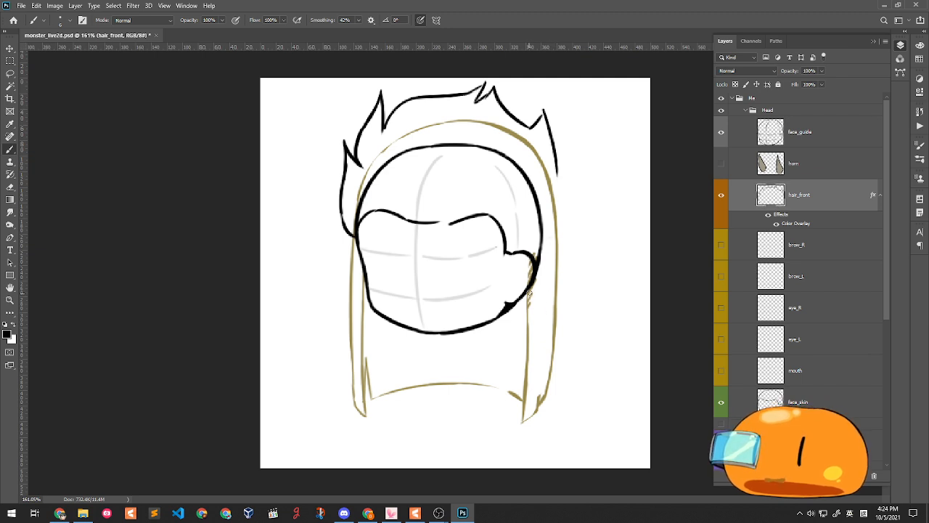
pyautogui.hotkey('ctrl', 'z')
pyautogui.hotkey('ctrl', 'z')
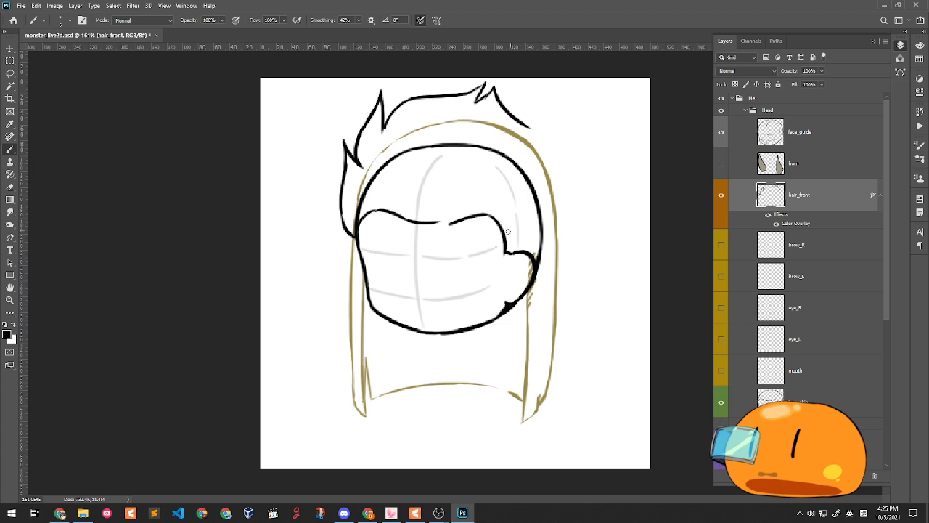
pyautogui.moveTo(440, 212)
pyautogui.mouseDown()
pyautogui.moveTo(442, 242)
pyautogui.moveTo(450, 217)
pyautogui.moveTo(433, 237)
pyautogui.moveTo(394, 231)
pyautogui.moveTo(414, 221)
pyautogui.mouseUp()
pyautogui.hotkey('ctrl', 'z')
pyautogui.hotkey('ctrl', 'z')
pyautogui.hotkey('ctrl', 'z')
pyautogui.hotkey('ctrl', 'z')
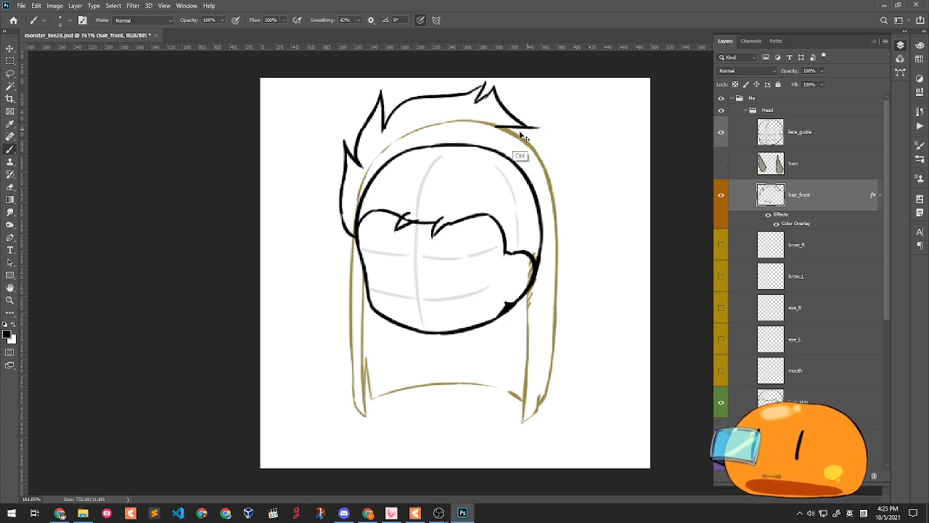
# - Try several versions of the top-right spike and the stroke below it, undoing each
pyautogui.moveTo(487, 127)
pyautogui.mouseDown()
pyautogui.moveTo(559, 123)
pyautogui.moveTo(568, 131)
pyautogui.moveTo(553, 128)
pyautogui.moveTo(542, 166)
pyautogui.mouseUp()
pyautogui.hotkey('ctrl', 'z')
pyautogui.hotkey('ctrl', 'z')
pyautogui.hotkey('ctrl', 'z')
pyautogui.moveTo(506, 129)
pyautogui.mouseDown()
pyautogui.moveTo(570, 116)
pyautogui.moveTo(527, 181)
pyautogui.mouseUp()
pyautogui.hotkey('ctrl', 'z')
pyautogui.hotkey('ctrl', 'z')
pyautogui.moveTo(556, 124); pyautogui.dragTo(528, 164)
pyautogui.hotkey('ctrl', 'z')
pyautogui.moveTo(556, 124)
pyautogui.mouseDown()
pyautogui.moveTo(535, 157)
pyautogui.moveTo(557, 144)
pyautogui.moveTo(530, 182)
pyautogui.mouseUp()
pyautogui.hotkey('ctrl', 'z')
pyautogui.hotkey('ctrl', 'z')
pyautogui.moveTo(548, 151); pyautogui.dragTo(523, 194)
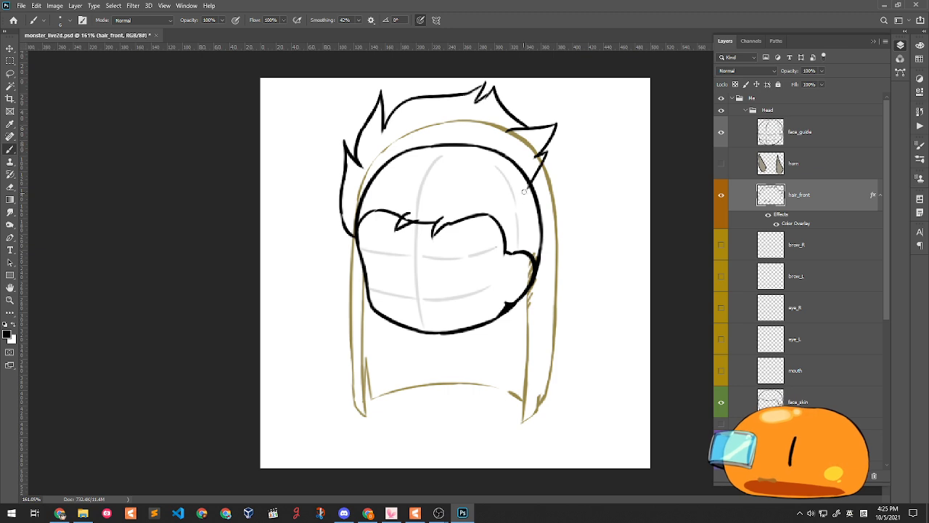
pyautogui.hotkey('ctrl', 'z')
pyautogui.moveTo(549, 149)
pyautogui.mouseDown()
pyautogui.moveTo(520, 199)
pyautogui.moveTo(502, 193)
pyautogui.moveTo(538, 184)
pyautogui.moveTo(537, 175)
pyautogui.mouseUp()
pyautogui.hotkey('ctrl', 'z')
pyautogui.hotkey('ctrl', 'z')
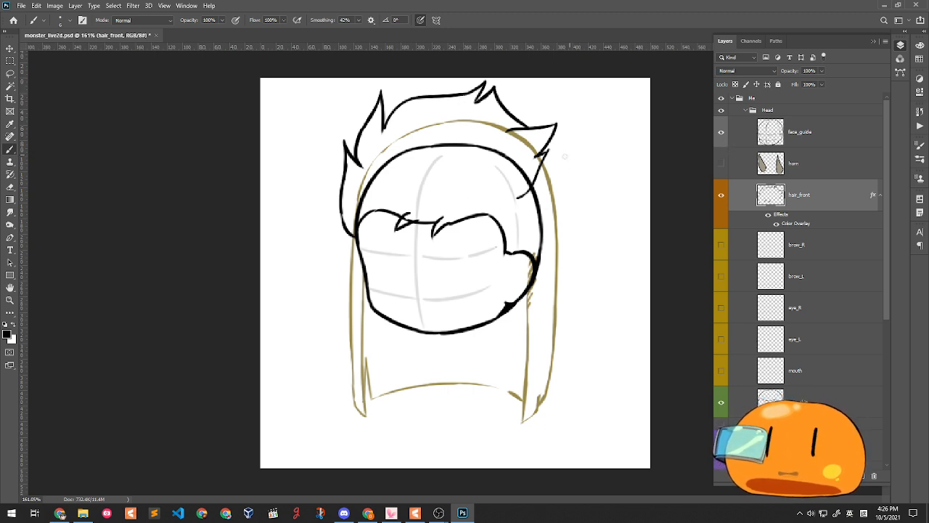
# - Create a new layer above brow_R named hair_front_color
pyautogui.click(810, 244)
pyautogui.hotkey('ctrl', 'shift', 'n')
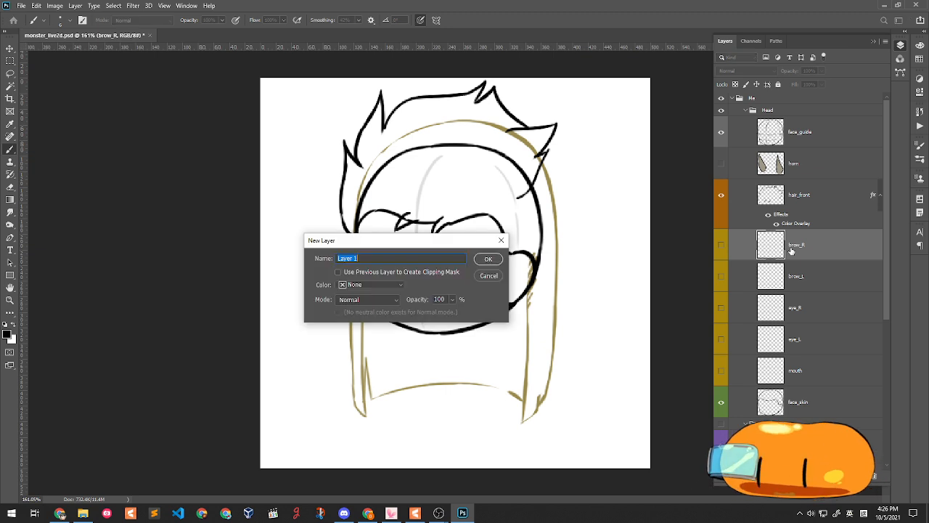
pyautogui.press('Return')
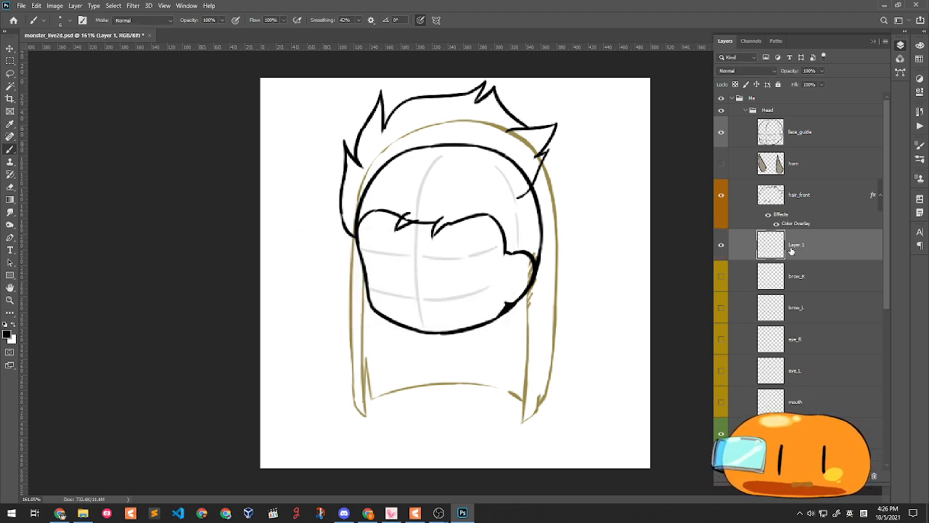
pyautogui.doubleClick(795, 247)
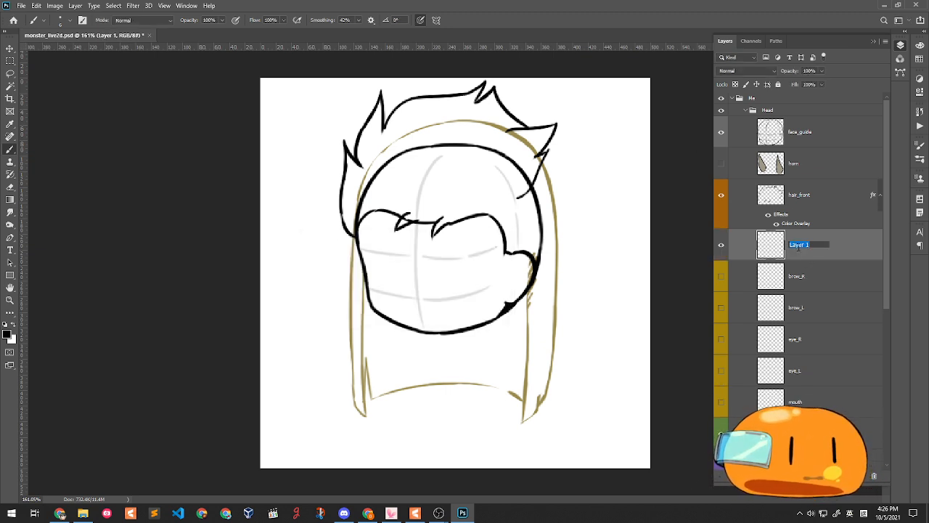
pyautogui.write('hair_fe')
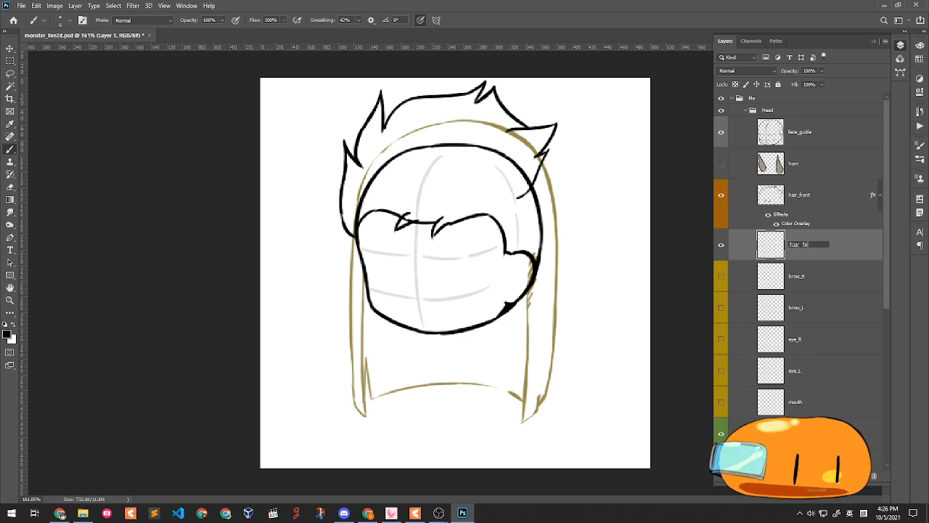
pyautogui.press('BackSpace')
pyautogui.write('ront_color')
pyautogui.press('Return')
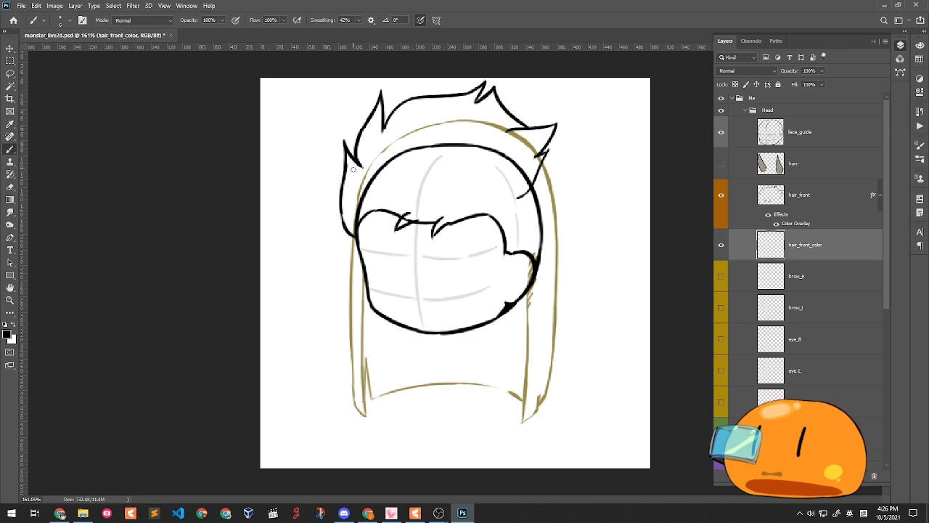
# - Set the painting colour to blue 4d96c9
pyautogui.click(13, 335)
pyautogui.click(697, 242)
pyautogui.moveTo(696, 242); pyautogui.dragTo(681, 241)
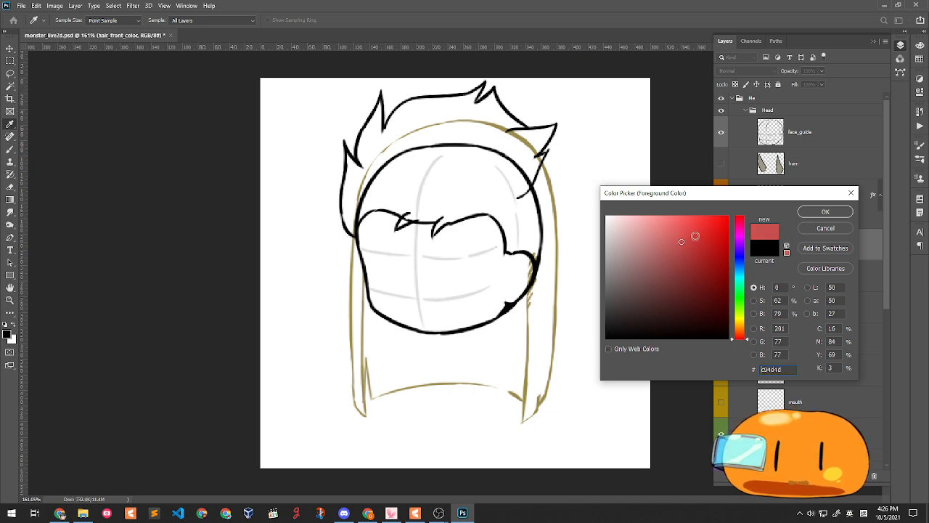
pyautogui.click(739, 268)
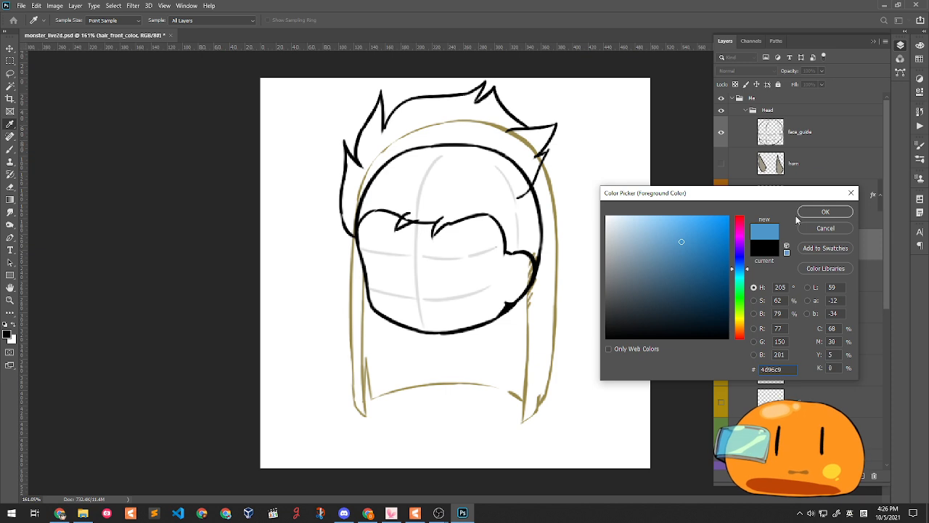
pyautogui.click(825, 211)
# - Fill the left hair lock solid blue with the Brush, undoing stray strokes
pyautogui.press('b')
pyautogui.moveTo(346, 157); pyautogui.dragTo(344, 206)
pyautogui.hotkey('ctrl', 'z')
pyautogui.moveTo(347, 155); pyautogui.dragTo(352, 234)
pyautogui.moveTo(345, 199); pyautogui.dragTo(351, 230)
pyautogui.moveTo(347, 166); pyautogui.dragTo(352, 222)
pyautogui.hotkey('ctrl', 'z')
pyautogui.moveTo(350, 156); pyautogui.dragTo(351, 225)
pyautogui.moveTo(347, 176); pyautogui.dragTo(355, 228)
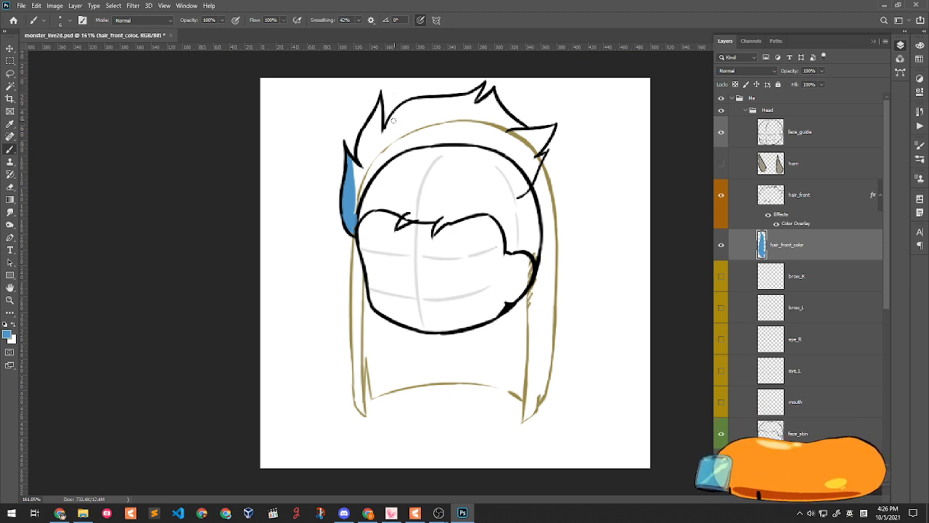
pyautogui.moveTo(360, 158); pyautogui.dragTo(374, 179)
pyautogui.moveTo(367, 135); pyautogui.dragTo(359, 167)
pyautogui.moveTo(377, 116)
pyautogui.mouseDown()
pyautogui.moveTo(358, 176)
pyautogui.moveTo(381, 98)
pyautogui.moveTo(363, 161)
pyautogui.mouseUp()
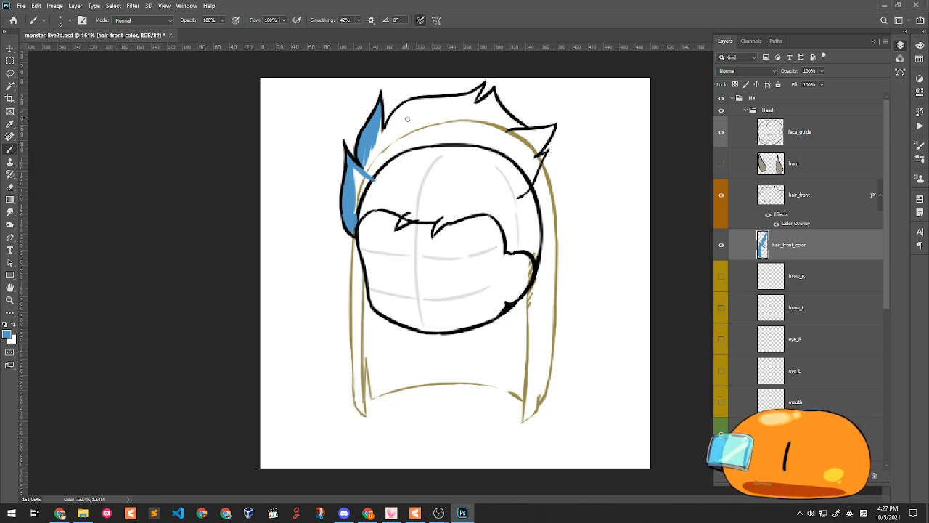
# - With a larger brush, fill the top and right hair tips blue, then erase spilled paint
pyautogui.rightClick(432, 150)
pyautogui.click(494, 173)
pyautogui.moveTo(386, 159)
pyautogui.mouseDown()
pyautogui.moveTo(410, 117)
pyautogui.moveTo(387, 141)
pyautogui.moveTo(397, 138)
pyautogui.moveTo(389, 161)
pyautogui.moveTo(395, 128)
pyautogui.moveTo(413, 107)
pyautogui.moveTo(400, 113)
pyautogui.moveTo(461, 102)
pyautogui.moveTo(423, 103)
pyautogui.moveTo(473, 96)
pyautogui.moveTo(481, 83)
pyautogui.moveTo(468, 99)
pyautogui.moveTo(476, 89)
pyautogui.moveTo(413, 117)
pyautogui.moveTo(442, 108)
pyautogui.moveTo(374, 154)
pyautogui.moveTo(376, 141)
pyautogui.moveTo(368, 194)
pyautogui.moveTo(355, 171)
pyautogui.moveTo(374, 171)
pyautogui.moveTo(363, 192)
pyautogui.moveTo(403, 146)
pyautogui.moveTo(460, 109)
pyautogui.moveTo(430, 141)
pyautogui.moveTo(463, 99)
pyautogui.moveTo(445, 134)
pyautogui.moveTo(467, 95)
pyautogui.moveTo(444, 145)
pyautogui.moveTo(492, 94)
pyautogui.moveTo(449, 133)
pyautogui.moveTo(485, 97)
pyautogui.mouseUp()
pyautogui.moveTo(485, 97)
pyautogui.mouseDown()
pyautogui.moveTo(517, 128)
pyautogui.moveTo(500, 119)
pyautogui.moveTo(537, 132)
pyautogui.moveTo(515, 130)
pyautogui.moveTo(556, 125)
pyautogui.moveTo(510, 170)
pyautogui.moveTo(536, 135)
pyautogui.moveTo(484, 159)
pyautogui.moveTo(514, 142)
pyautogui.moveTo(539, 155)
pyautogui.moveTo(504, 197)
pyautogui.mouseUp()
pyautogui.moveTo(530, 153)
pyautogui.mouseDown()
pyautogui.moveTo(499, 183)
pyautogui.moveTo(523, 143)
pyautogui.moveTo(485, 186)
pyautogui.moveTo(517, 150)
pyautogui.moveTo(497, 199)
pyautogui.moveTo(502, 180)
pyautogui.moveTo(483, 198)
pyautogui.moveTo(516, 182)
pyautogui.moveTo(467, 209)
pyautogui.moveTo(498, 183)
pyautogui.moveTo(509, 178)
pyautogui.moveTo(464, 211)
pyautogui.moveTo(512, 190)
pyautogui.moveTo(460, 203)
pyautogui.moveTo(510, 190)
pyautogui.moveTo(435, 218)
pyautogui.moveTo(461, 207)
pyautogui.moveTo(434, 232)
pyautogui.moveTo(452, 211)
pyautogui.moveTo(407, 215)
pyautogui.moveTo(463, 210)
pyautogui.moveTo(408, 203)
pyautogui.moveTo(423, 211)
pyautogui.moveTo(401, 224)
pyautogui.moveTo(416, 213)
pyautogui.moveTo(401, 221)
pyautogui.moveTo(354, 211)
pyautogui.moveTo(397, 178)
pyautogui.moveTo(360, 209)
pyautogui.moveTo(383, 195)
pyautogui.moveTo(419, 199)
pyautogui.moveTo(427, 221)
pyautogui.mouseUp()
pyautogui.hotkey('ctrl', 'z')
pyautogui.moveTo(371, 208)
pyautogui.mouseDown()
pyautogui.moveTo(395, 198)
pyautogui.moveTo(422, 214)
pyautogui.moveTo(429, 207)
pyautogui.moveTo(404, 206)
pyautogui.moveTo(503, 186)
pyautogui.moveTo(461, 201)
pyautogui.moveTo(517, 136)
pyautogui.moveTo(495, 128)
pyautogui.moveTo(427, 168)
pyautogui.moveTo(409, 166)
pyautogui.moveTo(420, 138)
pyautogui.moveTo(402, 158)
pyautogui.moveTo(410, 150)
pyautogui.moveTo(403, 157)
pyautogui.moveTo(446, 175)
pyautogui.moveTo(417, 192)
pyautogui.moveTo(441, 156)
pyautogui.moveTo(434, 179)
pyautogui.moveTo(444, 172)
pyautogui.moveTo(393, 186)
pyautogui.moveTo(418, 193)
pyautogui.moveTo(493, 160)
pyautogui.moveTo(501, 129)
pyautogui.mouseUp()
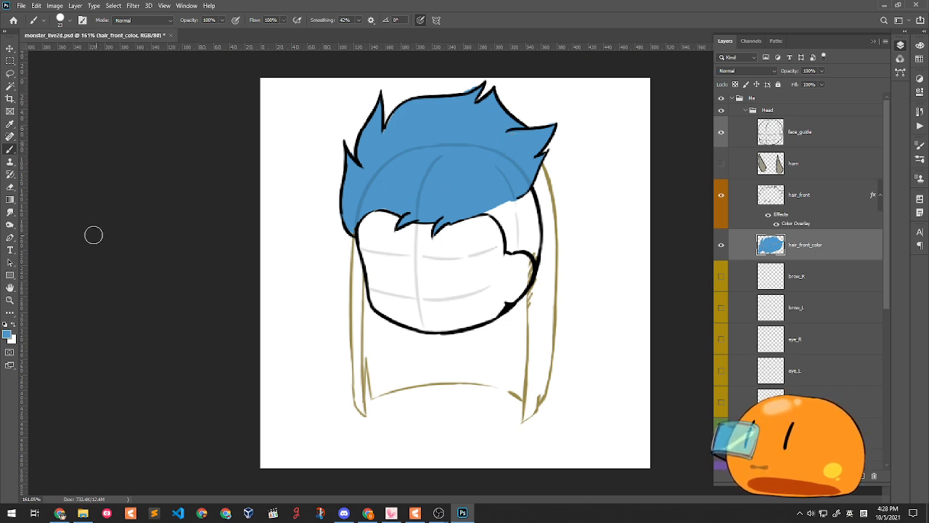
pyautogui.click(14, 188)
pyautogui.moveTo(469, 75); pyautogui.dragTo(457, 87)
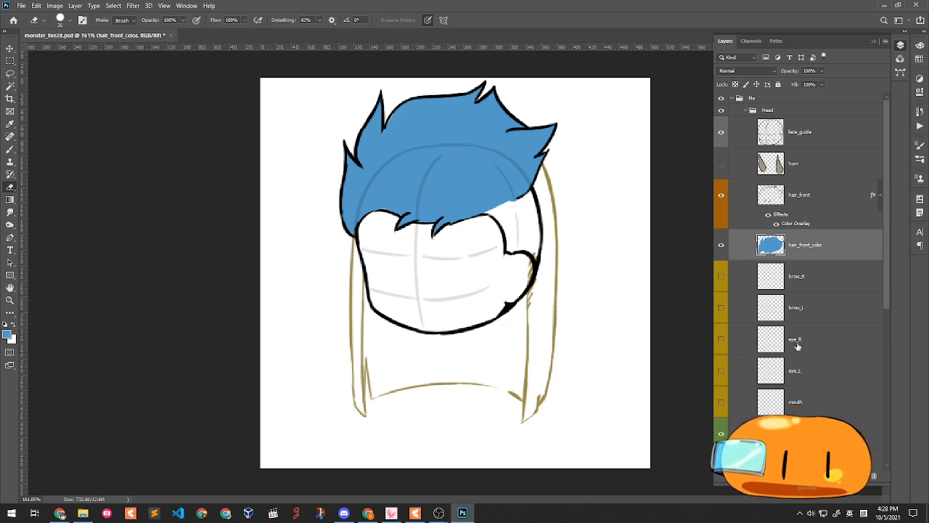
# - Hide the bottom tan body-sketch layer in the Layers panel
pyautogui.scroll(-6, 798, 346)
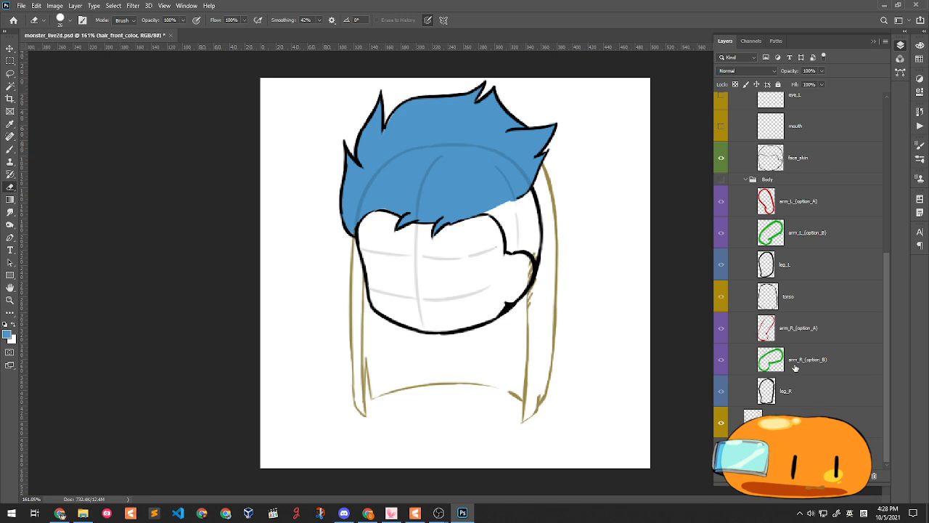
pyautogui.click(720, 427)
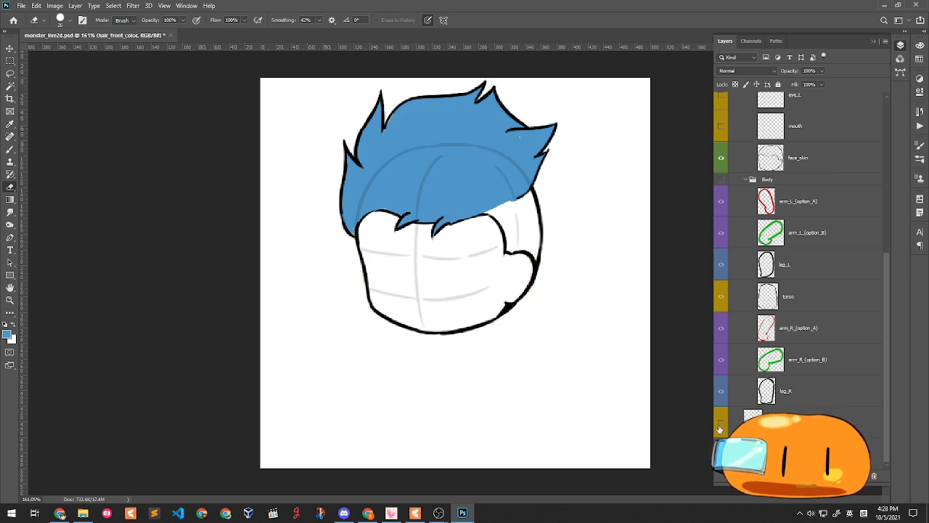
pyautogui.scroll(4, 791, 328)
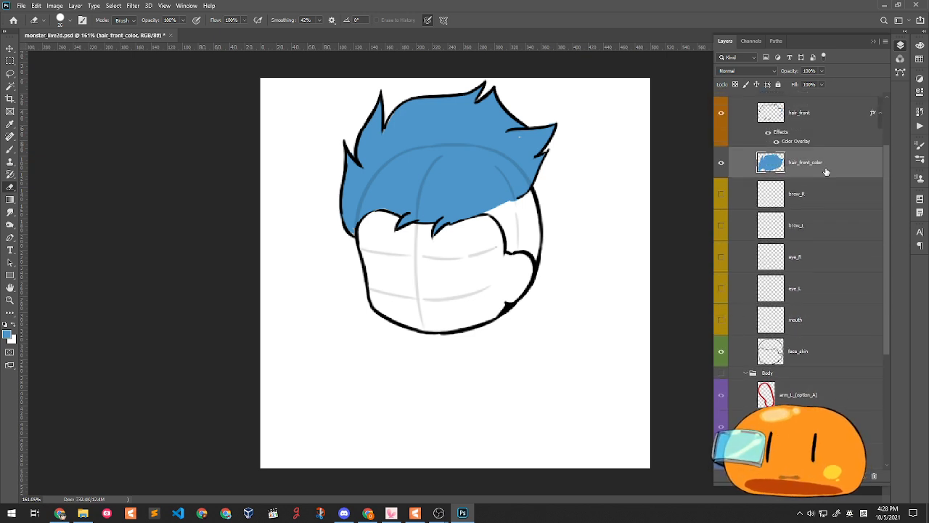
pyautogui.click(10, 149)
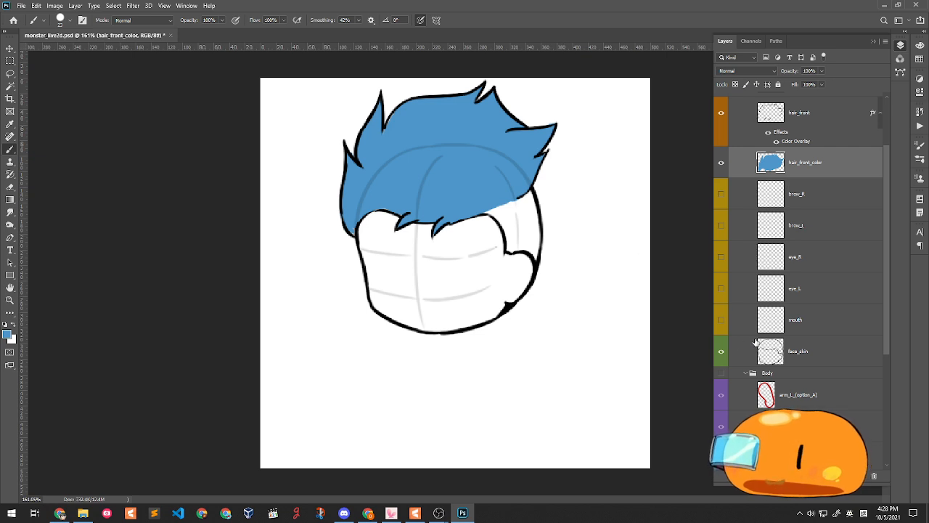
# - On face_skin, keep blue as the colour and try blue strokes near the hair edge, then undo them
pyautogui.click(793, 352)
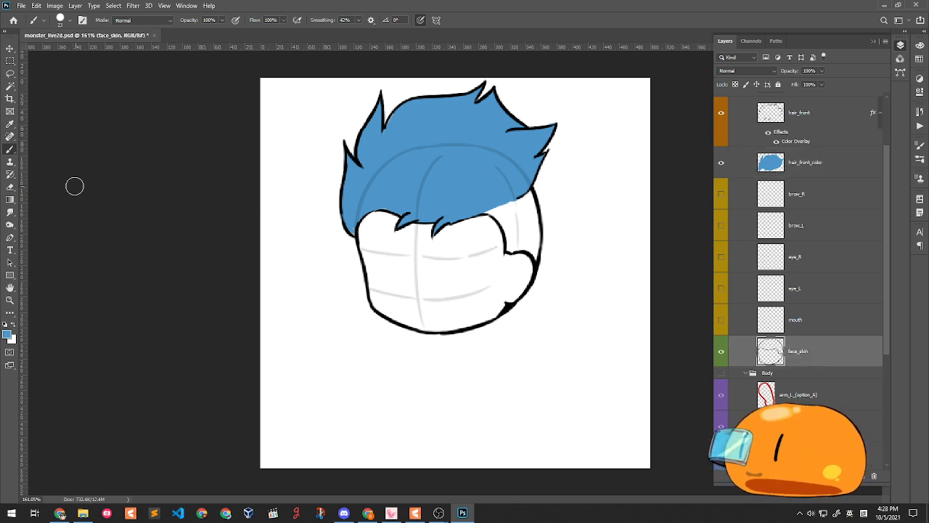
pyautogui.click(8, 334)
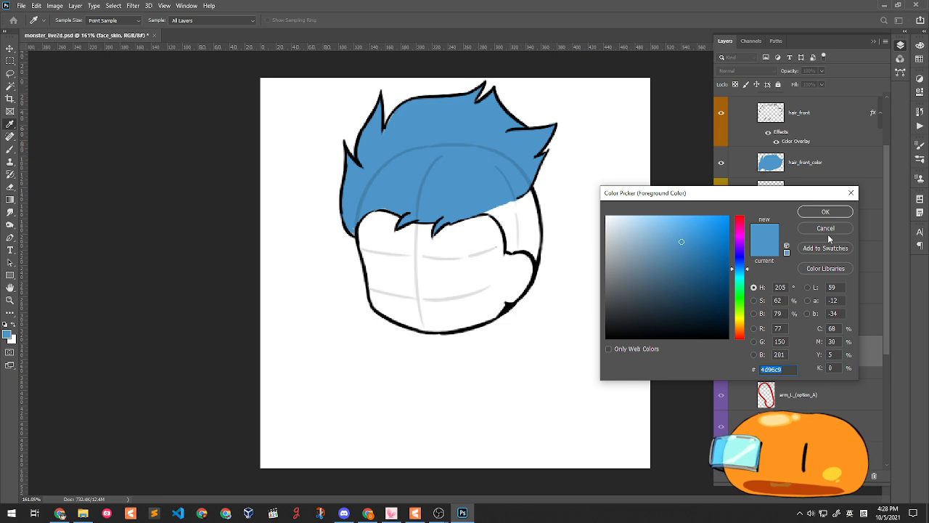
pyautogui.click(827, 229)
pyautogui.click(8, 334)
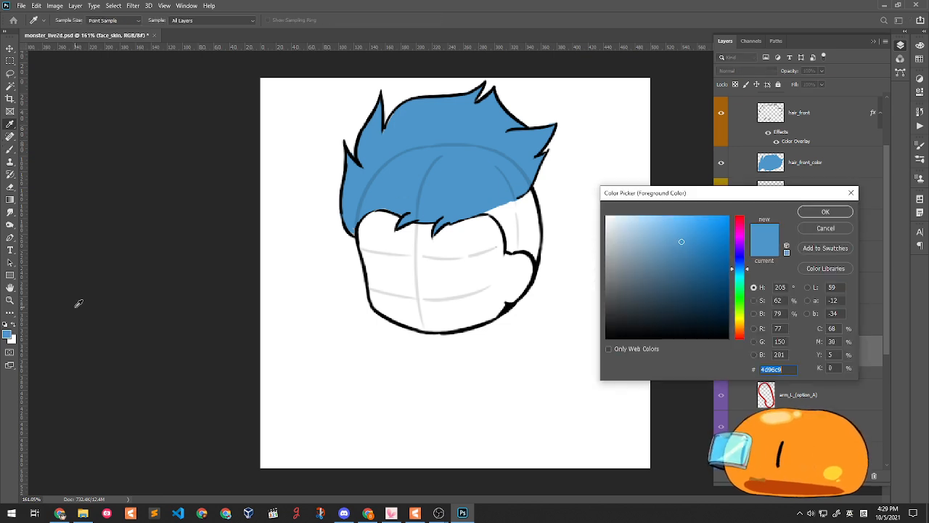
pyautogui.click(820, 211)
pyautogui.press('b')
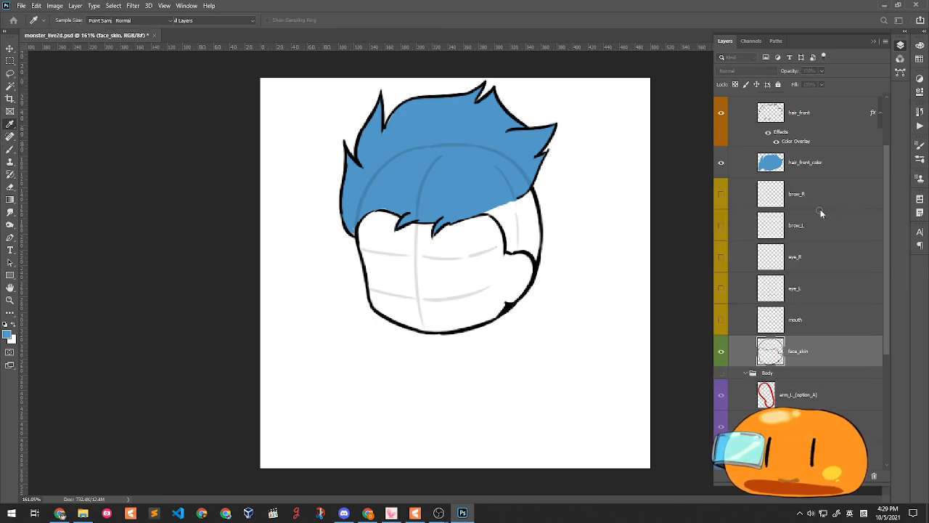
pyautogui.click(495, 208)
pyautogui.moveTo(481, 195)
pyautogui.mouseDown()
pyautogui.moveTo(516, 223)
pyautogui.moveTo(514, 244)
pyautogui.moveTo(498, 212)
pyautogui.moveTo(511, 245)
pyautogui.moveTo(537, 242)
pyautogui.moveTo(512, 245)
pyautogui.moveTo(535, 251)
pyautogui.moveTo(518, 227)
pyautogui.mouseUp()
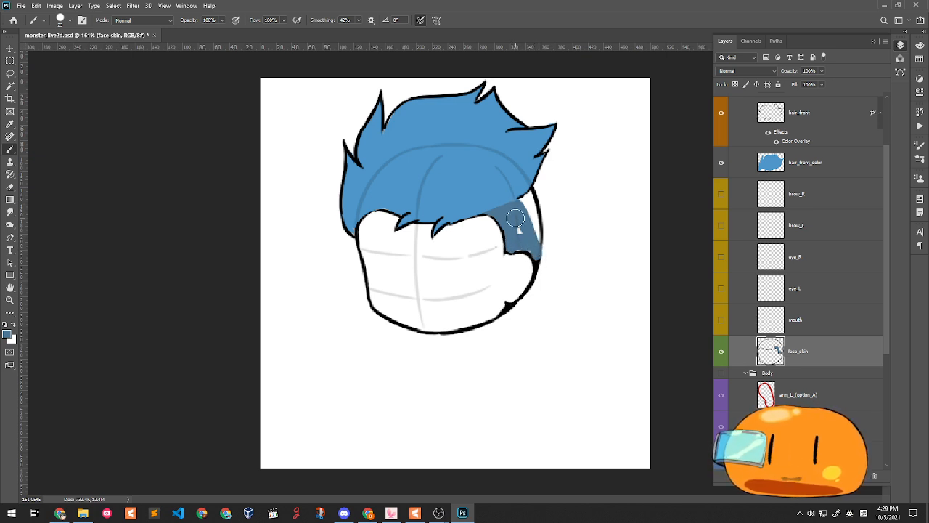
pyautogui.hotkey('ctrl', 'z')
pyautogui.hotkey('ctrl', 'z')
pyautogui.hotkey('ctrl', 'z')
pyautogui.hotkey('ctrl', 'z')
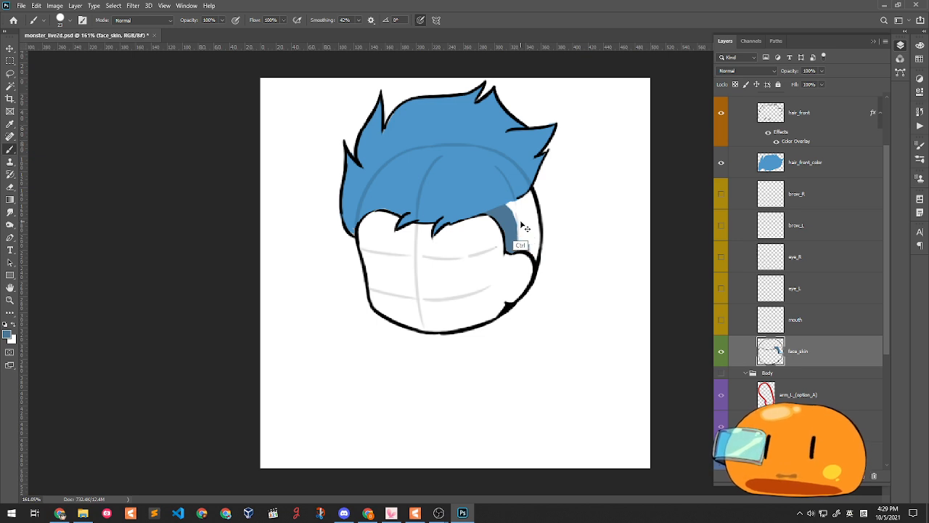
pyautogui.hotkey('ctrl', 'z')
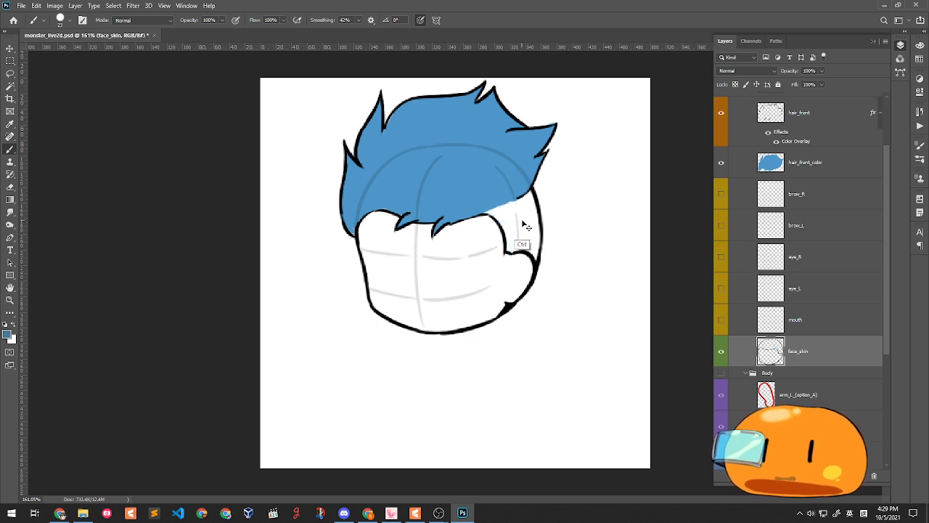
# - Create a face_skin_color layer and move it just below face_skin
pyautogui.click(811, 375)
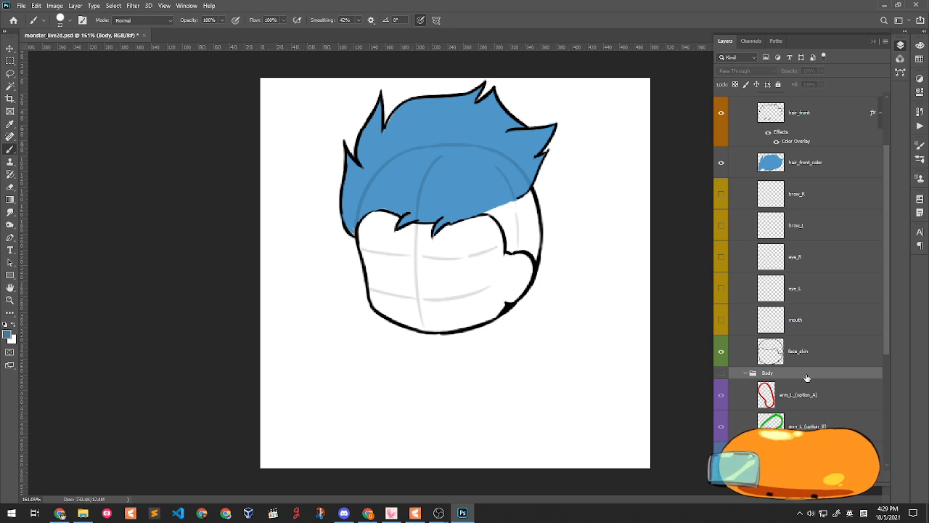
pyautogui.hotkey('ctrl', 'shift', 'n')
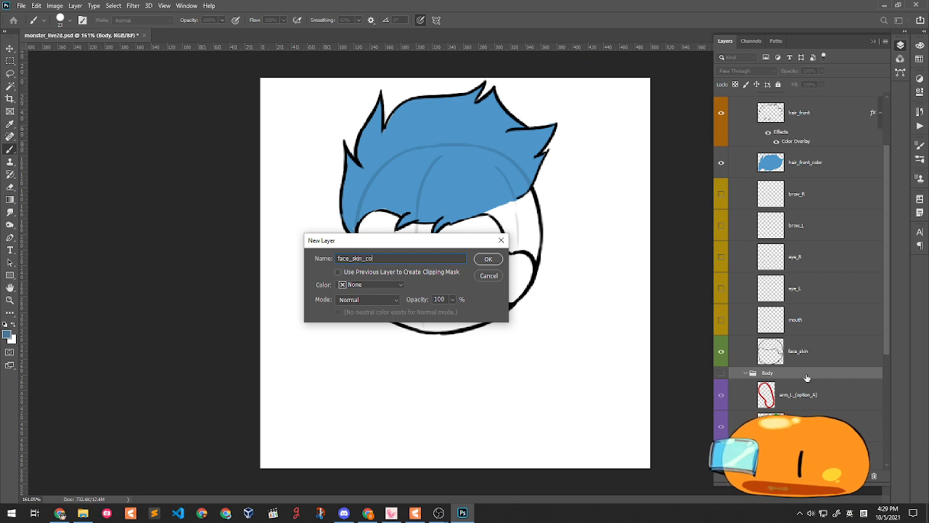
pyautogui.press('Return')
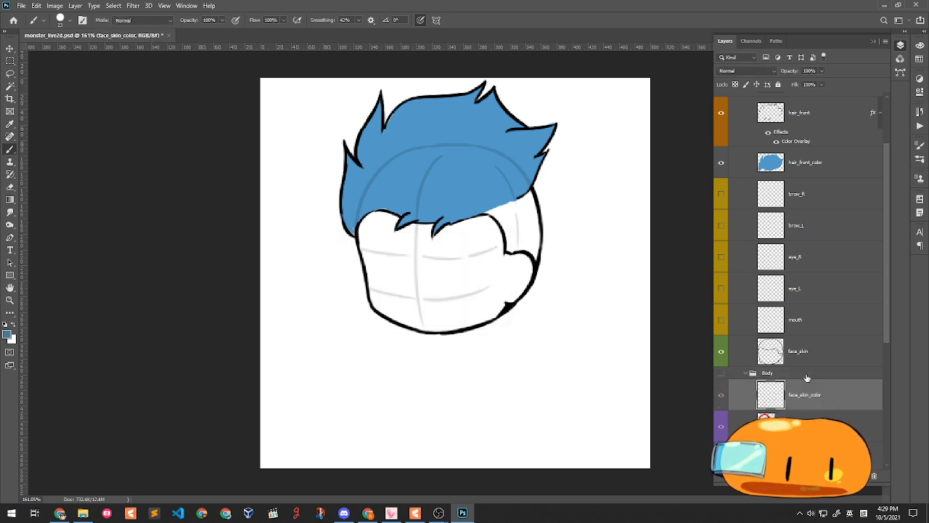
pyautogui.moveTo(808, 390); pyautogui.dragTo(809, 364)
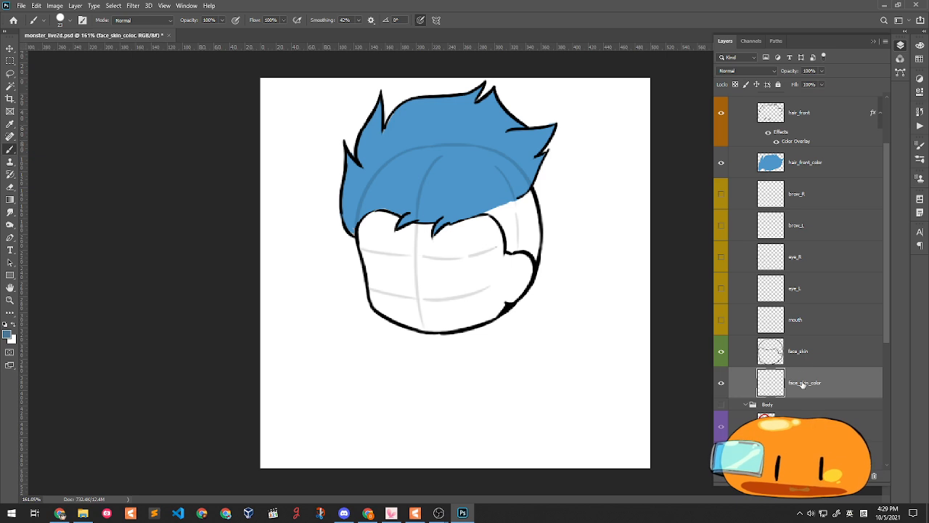
# - Paint blue behind the hair's right edge and the left side of the fringe
pyautogui.moveTo(491, 208)
pyautogui.mouseDown()
pyautogui.moveTo(504, 208)
pyautogui.moveTo(498, 201)
pyautogui.moveTo(512, 251)
pyautogui.moveTo(517, 205)
pyautogui.moveTo(530, 232)
pyautogui.moveTo(516, 247)
pyautogui.moveTo(534, 254)
pyautogui.moveTo(532, 212)
pyautogui.moveTo(528, 228)
pyautogui.mouseUp()
pyautogui.moveTo(539, 152)
pyautogui.mouseDown()
pyautogui.moveTo(528, 245)
pyautogui.moveTo(538, 170)
pyautogui.mouseUp()
pyautogui.hotkey('ctrl', 'z')
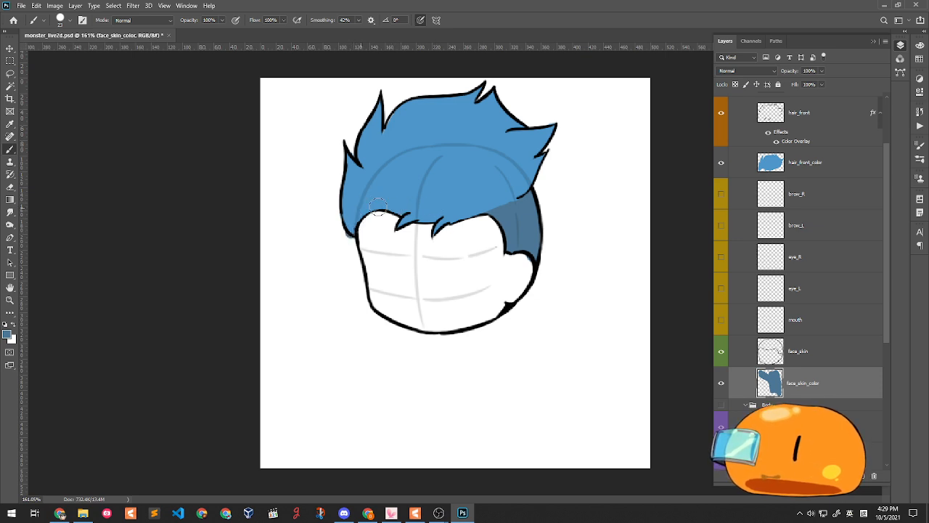
pyautogui.moveTo(414, 212); pyautogui.dragTo(408, 209)
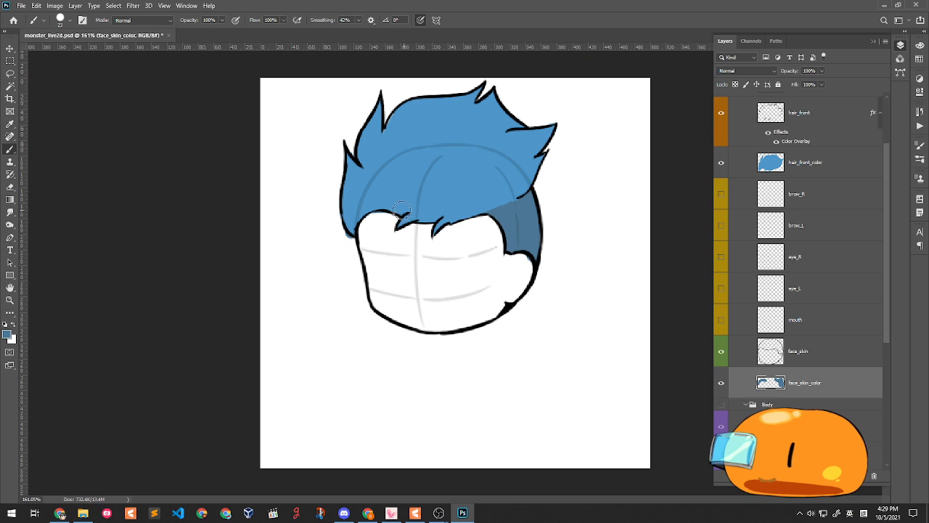
pyautogui.click(10, 188)
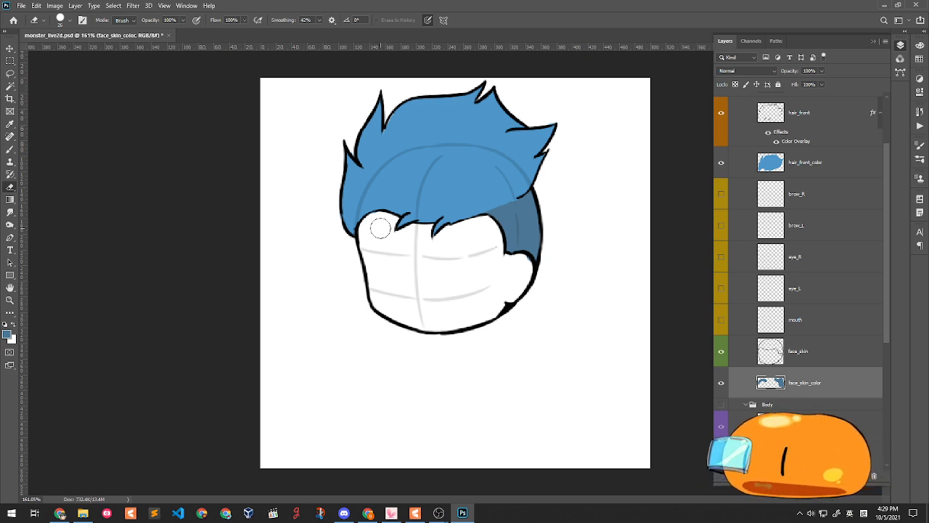
pyautogui.click(9, 149)
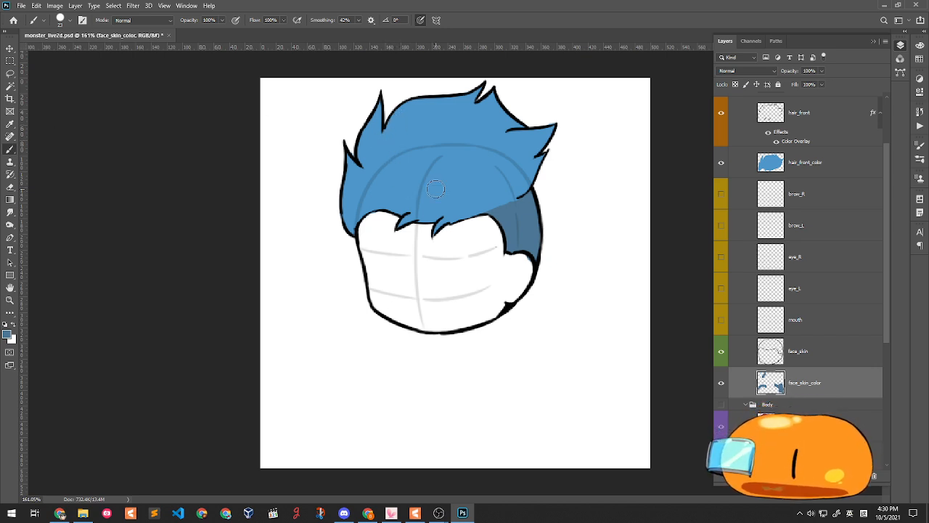
# - Alt-sample a lighter blue from the hair and test a light-blue spot stroke
pyautogui.press('alt')
pyautogui.keyDown('alt'); pyautogui.click(513, 198); pyautogui.keyUp('alt')
pyautogui.moveTo(503, 213)
pyautogui.mouseDown()
pyautogui.moveTo(534, 206)
pyautogui.moveTo(533, 218)
pyautogui.moveTo(503, 217)
pyautogui.moveTo(529, 213)
pyautogui.moveTo(522, 241)
pyautogui.moveTo(520, 222)
pyautogui.moveTo(534, 212)
pyautogui.moveTo(519, 243)
pyautogui.mouseUp()
pyautogui.hotkey('ctrl', 'z')
pyautogui.hotkey('ctrl', 'z')
pyautogui.hotkey('ctrl', 'z')
pyautogui.hotkey('ctrl', 'z')
pyautogui.hotkey('ctrl', 'z')
pyautogui.hotkey('ctrl', 'z')
pyautogui.hotkey('ctrl', 'z')
pyautogui.hotkey('ctrl', 'z')
pyautogui.hotkey('ctrl', 'z')
pyautogui.hotkey('ctrl', 'z')
pyautogui.hotkey('ctrl', 'z')
pyautogui.hotkey('ctrl', 'z')
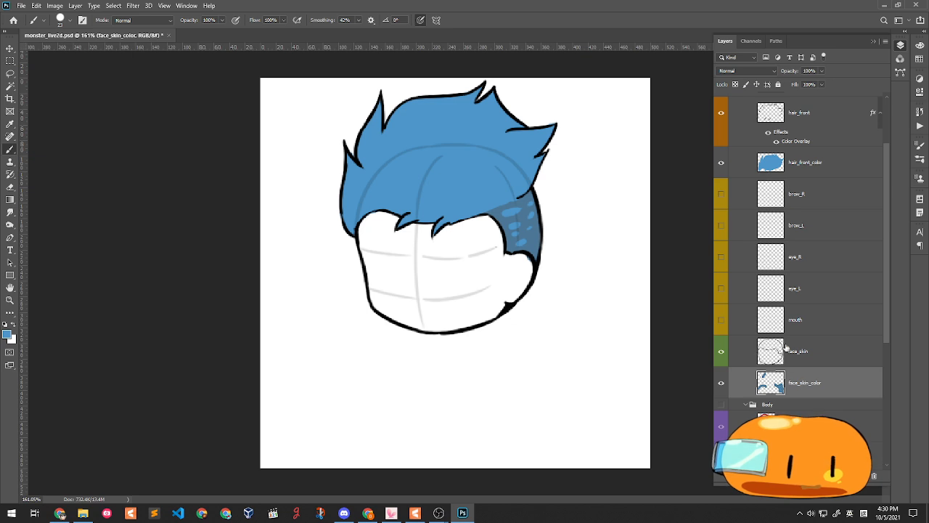
pyautogui.click(7, 334)
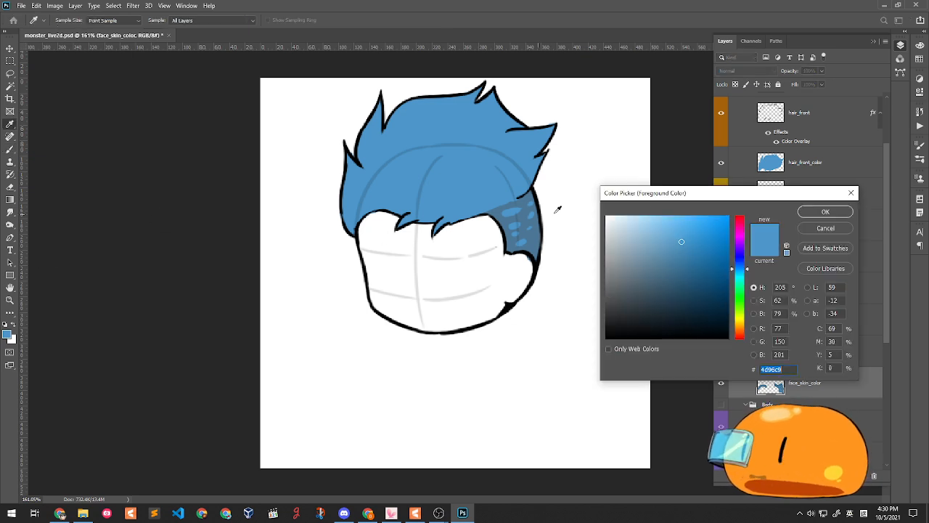
# - Set the painting colour to red in the Color Picker
pyautogui.click(740, 227)
pyautogui.click(740, 334)
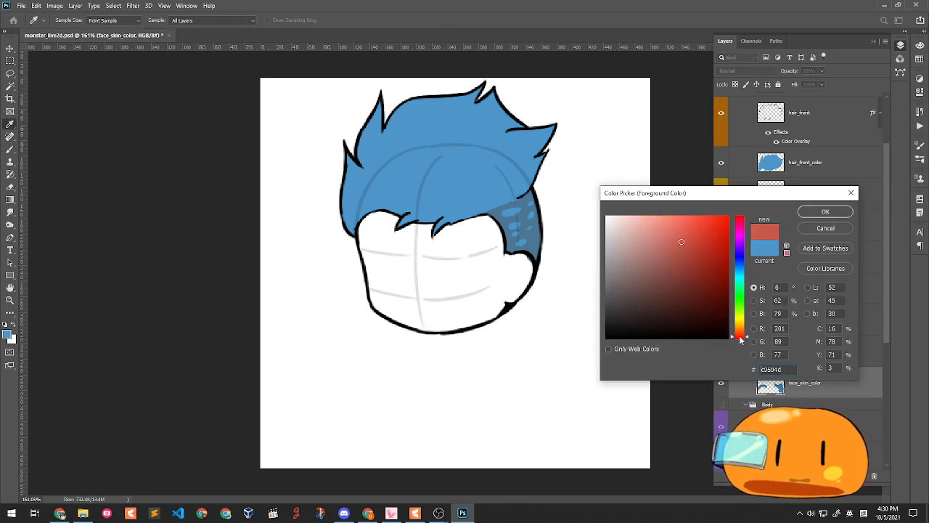
pyautogui.moveTo(714, 228); pyautogui.dragTo(692, 249)
pyautogui.click(745, 217)
pyautogui.click(825, 211)
# - Paint the face red on face_skin_color, from the jaw up to the hairline
pyautogui.press('b')
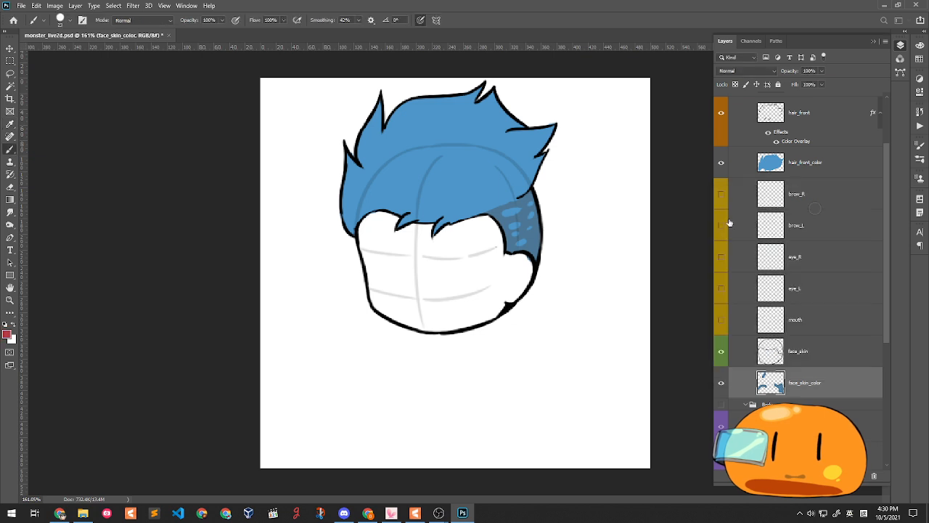
pyautogui.moveTo(379, 235)
pyautogui.mouseDown()
pyautogui.moveTo(370, 225)
pyautogui.moveTo(376, 299)
pyautogui.moveTo(383, 311)
pyautogui.moveTo(421, 319)
pyautogui.mouseUp()
pyautogui.moveTo(434, 320)
pyautogui.mouseDown()
pyautogui.moveTo(502, 301)
pyautogui.moveTo(456, 319)
pyautogui.moveTo(486, 311)
pyautogui.moveTo(477, 316)
pyautogui.moveTo(514, 292)
pyautogui.moveTo(526, 265)
pyautogui.moveTo(524, 275)
pyautogui.moveTo(513, 262)
pyautogui.moveTo(498, 295)
pyautogui.moveTo(503, 260)
pyautogui.mouseUp()
pyautogui.moveTo(487, 224)
pyautogui.mouseDown()
pyautogui.moveTo(494, 257)
pyautogui.moveTo(487, 223)
pyautogui.moveTo(439, 244)
pyautogui.moveTo(470, 226)
pyautogui.moveTo(443, 239)
pyautogui.moveTo(452, 225)
pyautogui.moveTo(428, 250)
pyautogui.moveTo(418, 231)
pyautogui.moveTo(430, 225)
pyautogui.moveTo(412, 265)
pyautogui.moveTo(424, 235)
pyautogui.moveTo(407, 257)
pyautogui.moveTo(425, 227)
pyautogui.moveTo(387, 250)
pyautogui.moveTo(396, 216)
pyautogui.moveTo(390, 226)
pyautogui.moveTo(386, 215)
pyautogui.moveTo(396, 218)
pyautogui.moveTo(388, 239)
pyautogui.moveTo(433, 242)
pyautogui.moveTo(424, 228)
pyautogui.moveTo(420, 276)
pyautogui.moveTo(426, 226)
pyautogui.moveTo(429, 264)
pyautogui.moveTo(421, 243)
pyautogui.moveTo(386, 267)
pyautogui.moveTo(386, 301)
pyautogui.moveTo(394, 257)
pyautogui.moveTo(417, 262)
pyautogui.moveTo(436, 299)
pyautogui.moveTo(419, 273)
pyautogui.moveTo(444, 269)
pyautogui.moveTo(437, 245)
pyautogui.moveTo(488, 270)
pyautogui.moveTo(473, 302)
pyautogui.moveTo(456, 257)
pyautogui.moveTo(458, 294)
pyautogui.moveTo(426, 307)
pyautogui.moveTo(452, 312)
pyautogui.mouseUp()
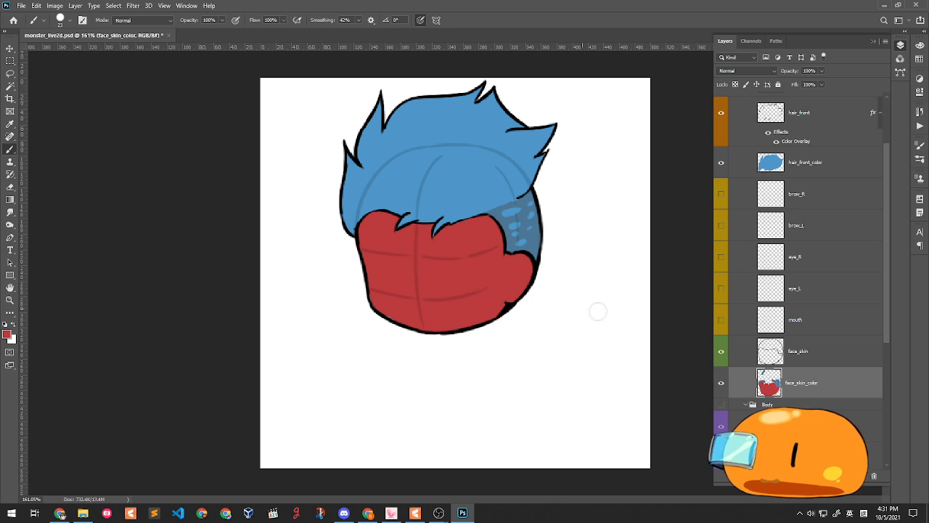
pyautogui.scroll(2, 820, 345)
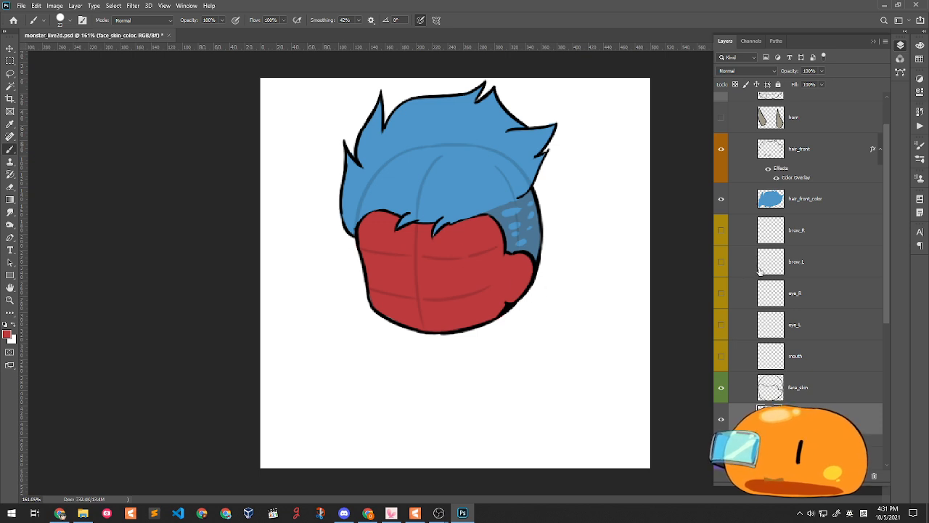
# - On a visible eye_R layer, reset to black and shrink the brush from 12 to 7 px
pyautogui.click(828, 308)
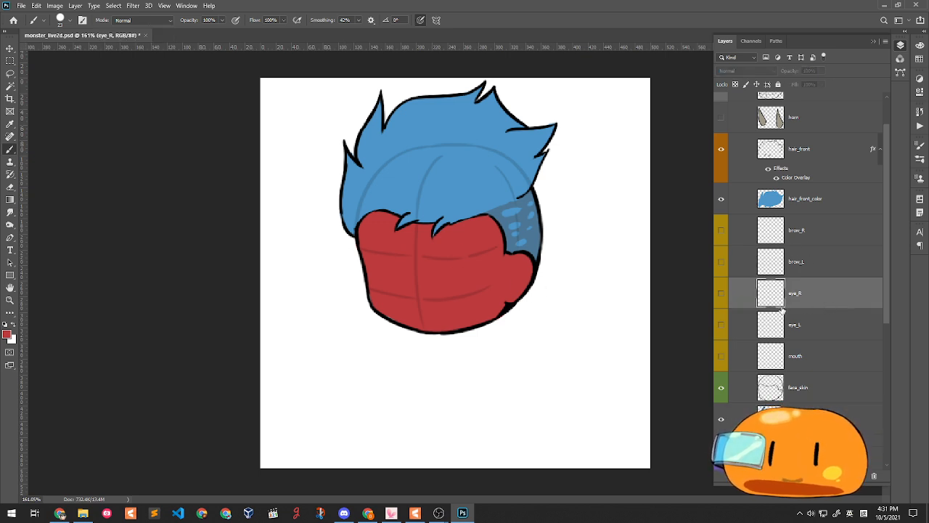
pyautogui.click(5, 324)
pyautogui.rightClick(481, 219)
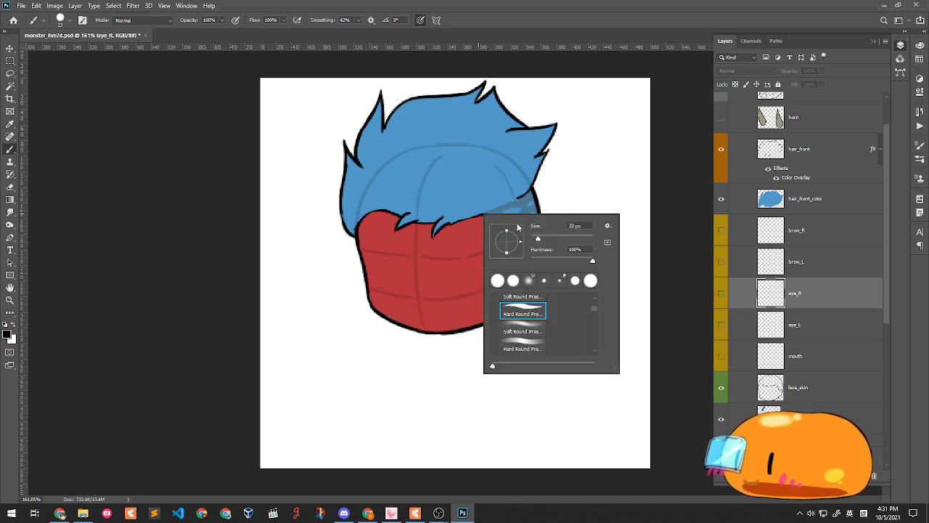
pyautogui.moveTo(537, 239); pyautogui.dragTo(535, 242)
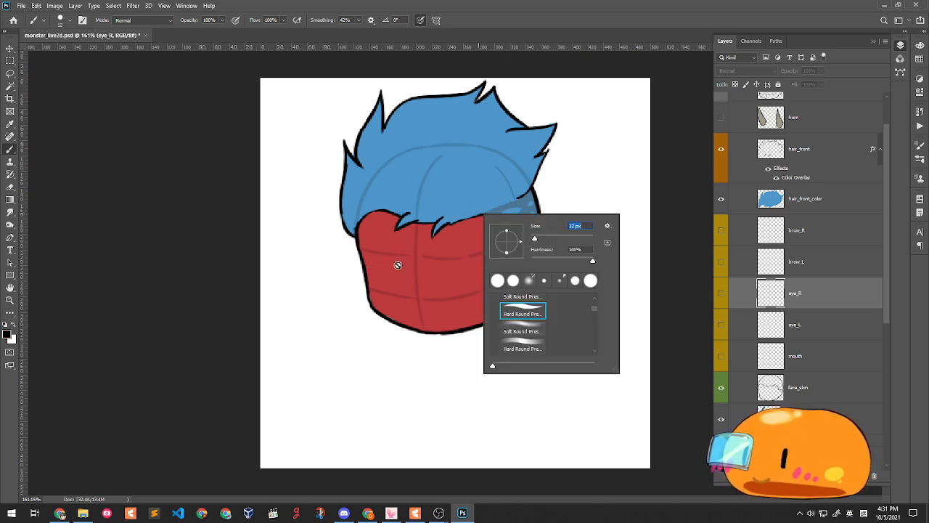
pyautogui.click(798, 291)
pyautogui.click(721, 292)
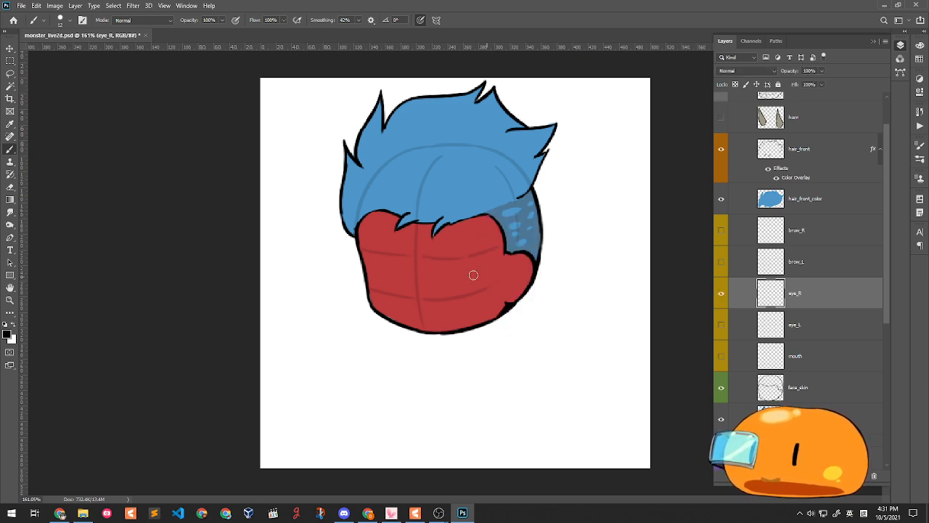
pyautogui.moveTo(377, 261); pyautogui.dragTo(401, 264)
pyautogui.hotkey('ctrl', 'z')
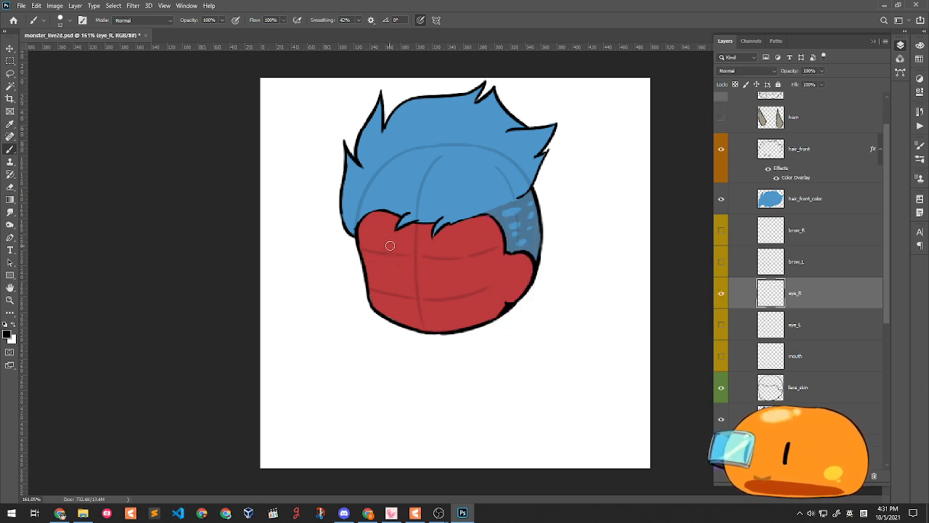
pyautogui.rightClick(520, 255)
pyautogui.moveTo(574, 276); pyautogui.dragTo(573, 277)
pyautogui.moveTo(376, 264)
pyautogui.mouseDown()
pyautogui.moveTo(402, 264)
pyautogui.moveTo(397, 272)
pyautogui.mouseUp()
pyautogui.hotkey('ctrl', 'z')
pyautogui.hotkey('ctrl', 'z')
pyautogui.hotkey('ctrl', 'z')
pyautogui.hotkey('ctrl', 'z')
pyautogui.hotkey('ctrl', 'z')
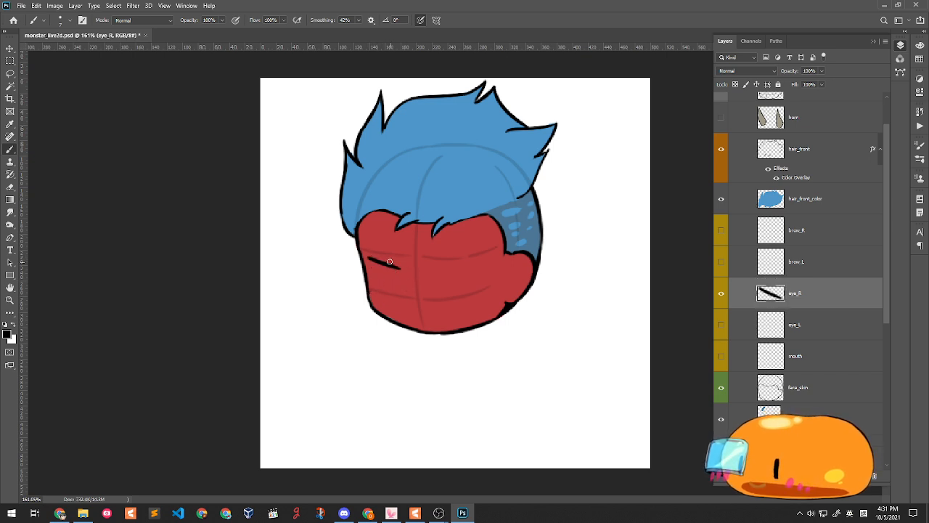
pyautogui.hotkey('ctrl', 'z')
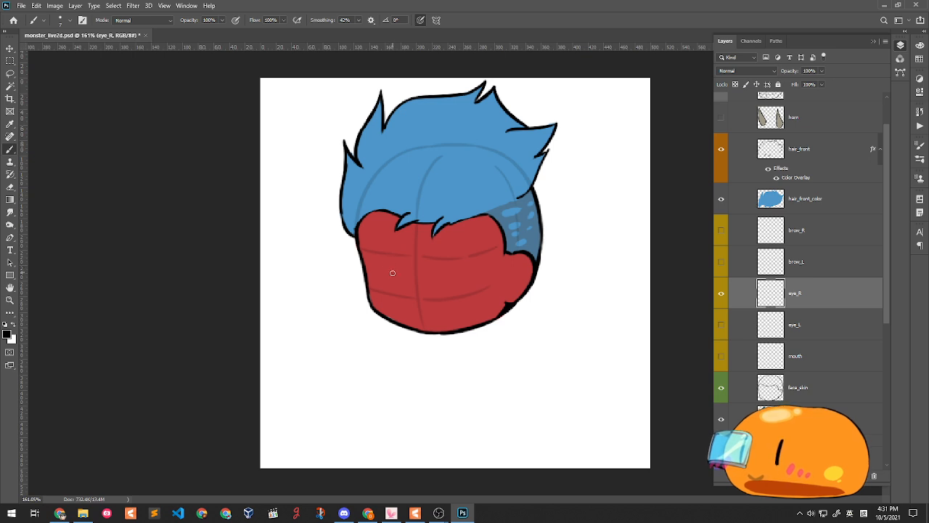
# - Draw the heavy half-closed lids of the left and right eyes, undoing misplaced strokes
pyautogui.moveTo(367, 256); pyautogui.dragTo(404, 267)
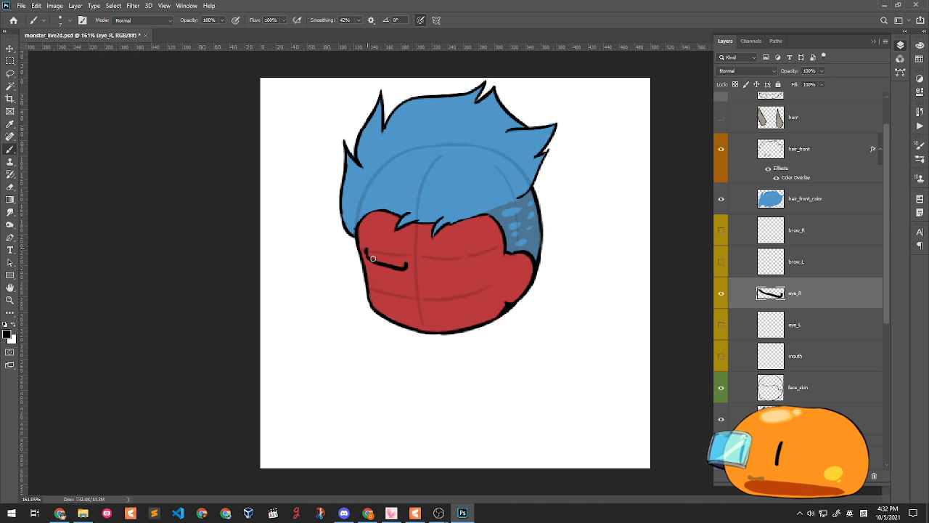
pyautogui.moveTo(374, 263)
pyautogui.mouseDown()
pyautogui.moveTo(376, 280)
pyautogui.moveTo(390, 282)
pyautogui.moveTo(403, 270)
pyautogui.moveTo(469, 266)
pyautogui.moveTo(485, 251)
pyautogui.mouseUp()
pyautogui.hotkey('ctrl', 'z')
pyautogui.hotkey('ctrl', 'z')
pyautogui.hotkey('ctrl', 'z')
pyautogui.hotkey('ctrl', 'z')
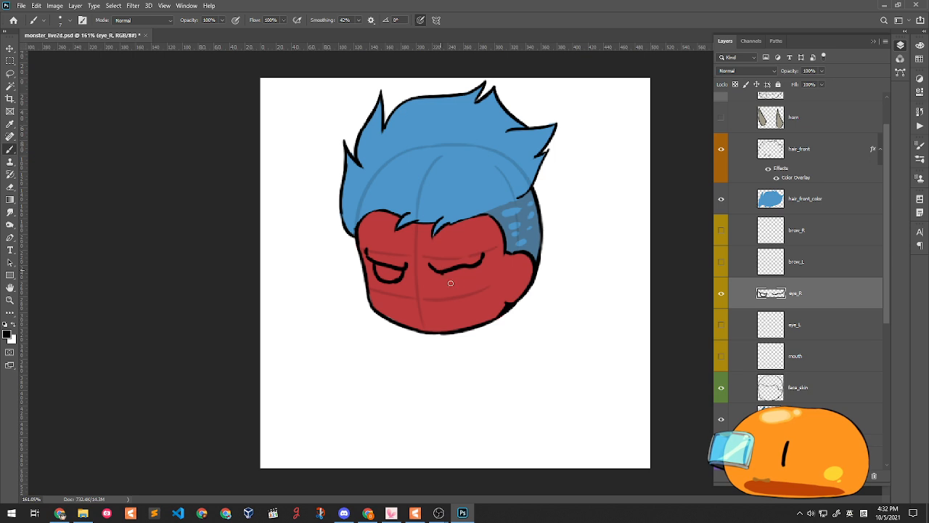
pyautogui.moveTo(440, 272)
pyautogui.mouseDown()
pyautogui.moveTo(459, 285)
pyautogui.moveTo(479, 263)
pyautogui.moveTo(471, 266)
pyautogui.mouseUp()
pyautogui.hotkey('ctrl', 'z')
pyautogui.hotkey('ctrl', 'z')
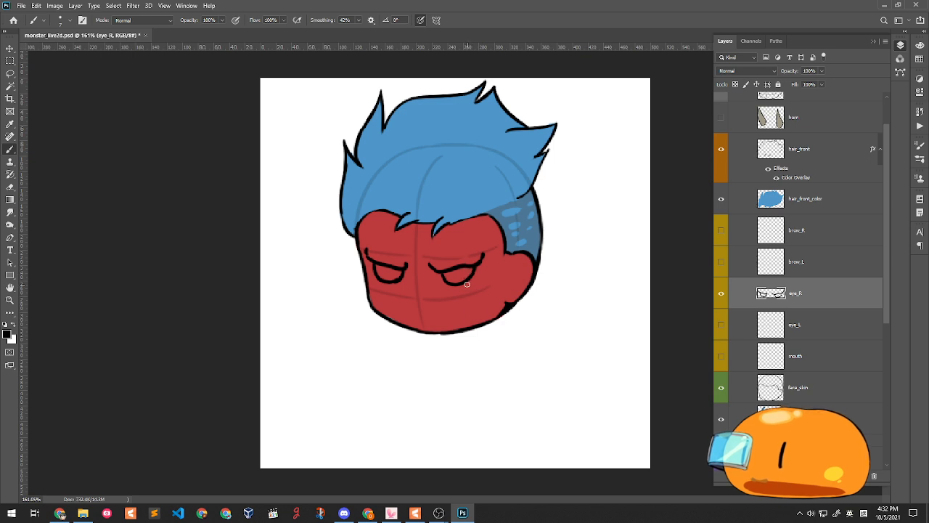
pyautogui.hotkey('ctrl', 'z')
pyautogui.hotkey('ctrl', 'z')
pyautogui.hotkey('ctrl', 'z')
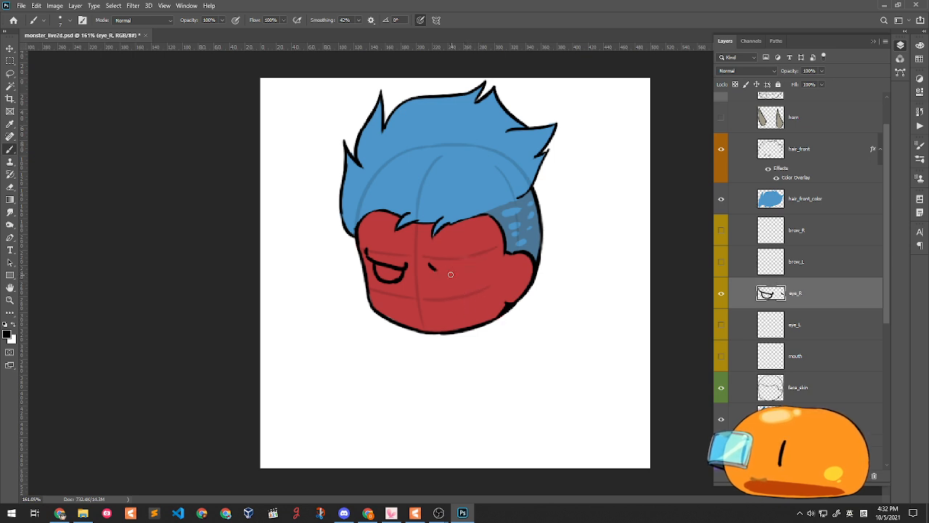
pyautogui.moveTo(430, 266)
pyautogui.mouseDown()
pyautogui.moveTo(478, 267)
pyautogui.moveTo(445, 281)
pyautogui.moveTo(461, 283)
pyautogui.moveTo(442, 276)
pyautogui.moveTo(463, 283)
pyautogui.moveTo(466, 274)
pyautogui.moveTo(459, 287)
pyautogui.mouseUp()
pyautogui.hotkey('ctrl', 'z')
pyautogui.hotkey('ctrl', 'z')
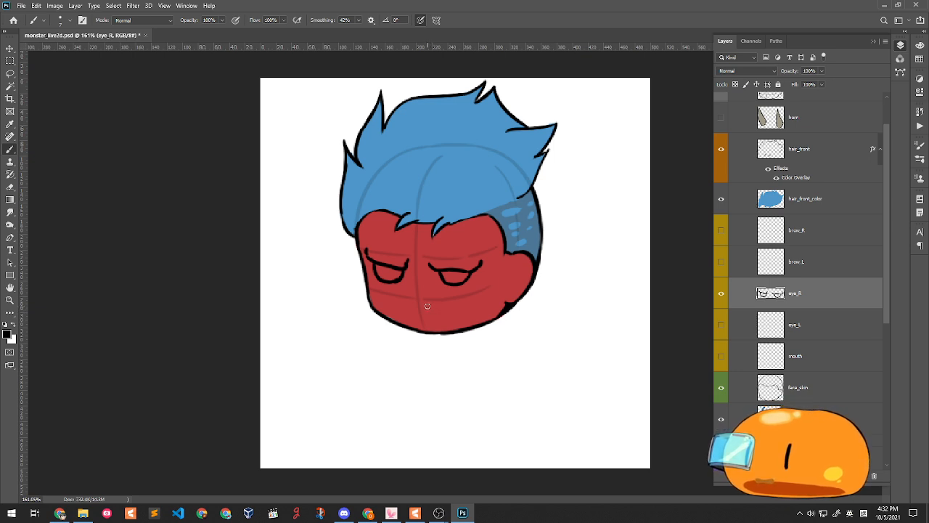
# - Add small crease lines beneath the eyes, including one below the left eye's outer corner
pyautogui.moveTo(383, 289)
pyautogui.mouseDown()
pyautogui.moveTo(409, 278)
pyautogui.moveTo(406, 288)
pyautogui.moveTo(451, 295)
pyautogui.moveTo(477, 278)
pyautogui.mouseUp()
pyautogui.hotkey('ctrl', 'z')
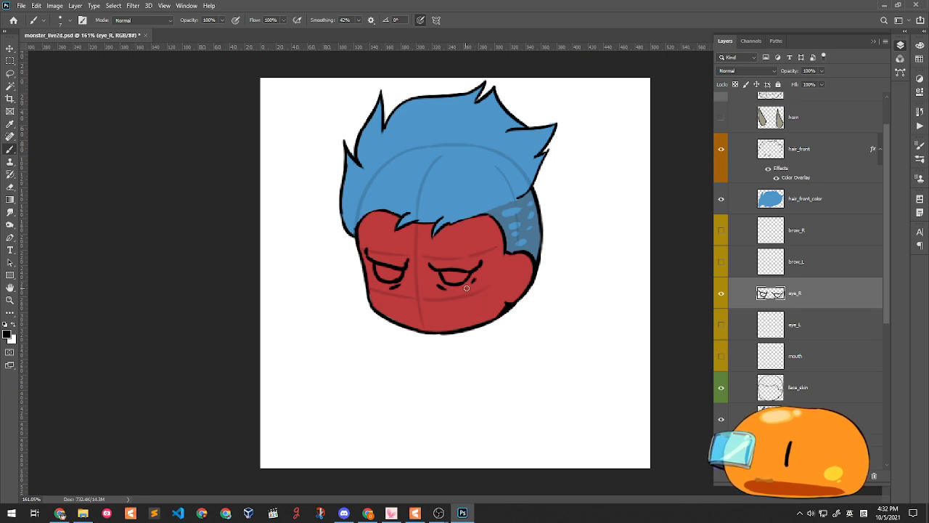
pyautogui.press('ctrl')
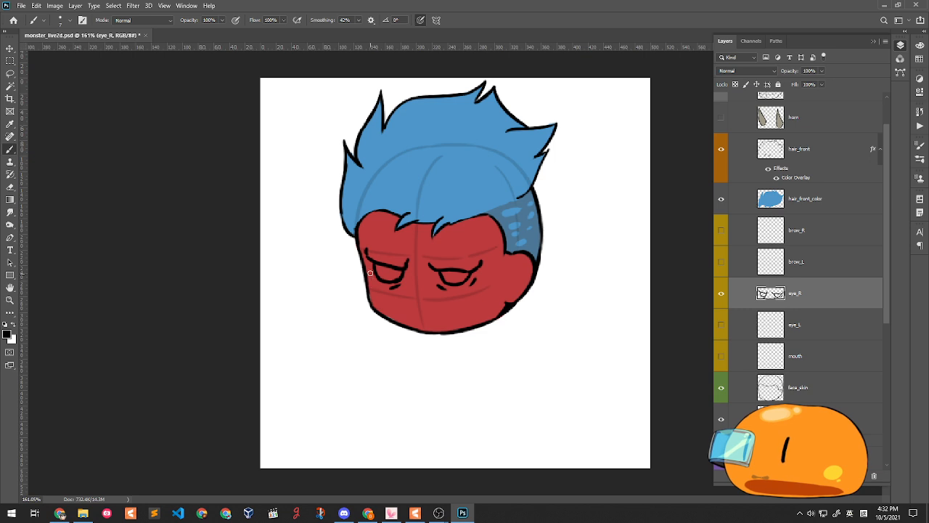
pyautogui.moveTo(371, 274); pyautogui.dragTo(376, 282)
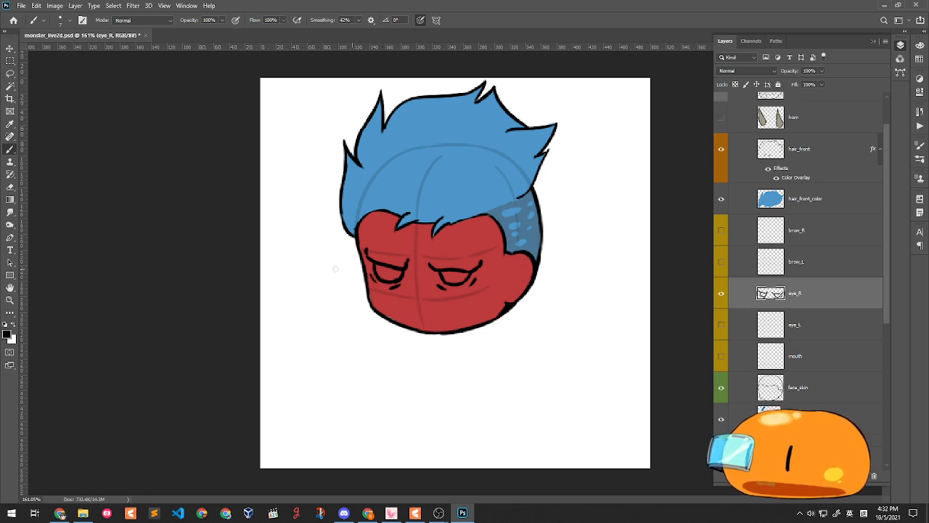
pyautogui.click(11, 187)
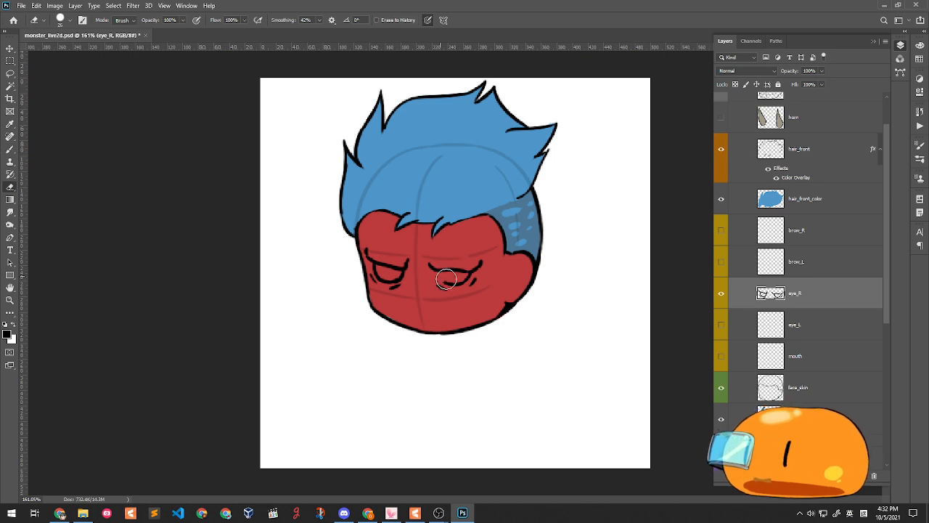
# - Erase the right eye's stray lines and redraw its lower lid
pyautogui.moveTo(446, 280)
pyautogui.mouseDown()
pyautogui.moveTo(465, 280)
pyautogui.moveTo(452, 289)
pyautogui.moveTo(471, 273)
pyautogui.mouseUp()
pyautogui.click(9, 148)
pyautogui.hotkey('ctrl', 'z')
pyautogui.hotkey('ctrl', 'z')
pyautogui.hotkey('ctrl', 'z')
pyautogui.hotkey('ctrl', 'z')
pyautogui.hotkey('ctrl', 'z')
pyautogui.hotkey('ctrl', 'z')
pyautogui.hotkey('ctrl', 'z')
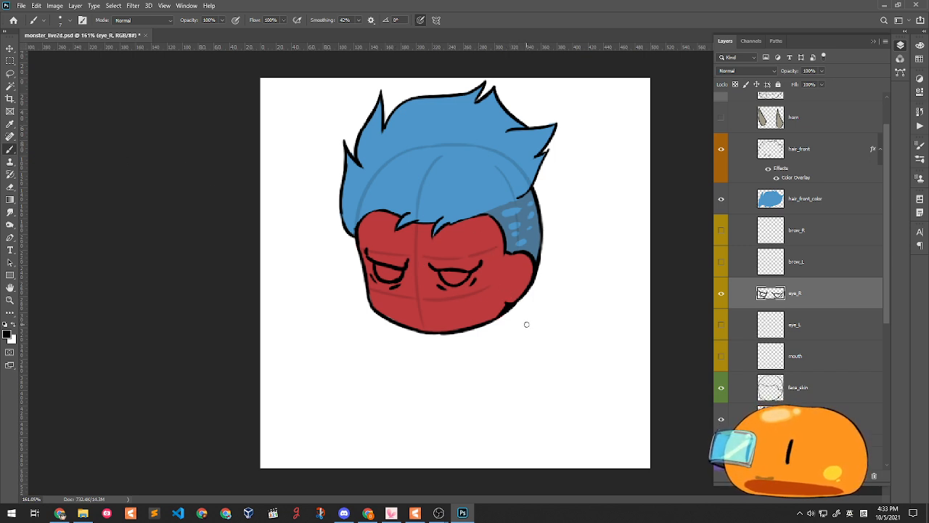
pyautogui.hotkey('ctrl', 'z')
pyautogui.hotkey('ctrl', 'z')
pyautogui.hotkey('ctrl', 'alt', 'z')
pyautogui.moveTo(436, 271)
pyautogui.mouseDown()
pyautogui.moveTo(461, 293)
pyautogui.moveTo(446, 281)
pyautogui.moveTo(468, 278)
pyautogui.mouseUp()
pyautogui.hotkey('ctrl', 'z')
pyautogui.hotkey('ctrl', 'z')
pyautogui.hotkey('ctrl', 'z')
pyautogui.hotkey('ctrl', 'z')
pyautogui.hotkey('ctrl', 'z')
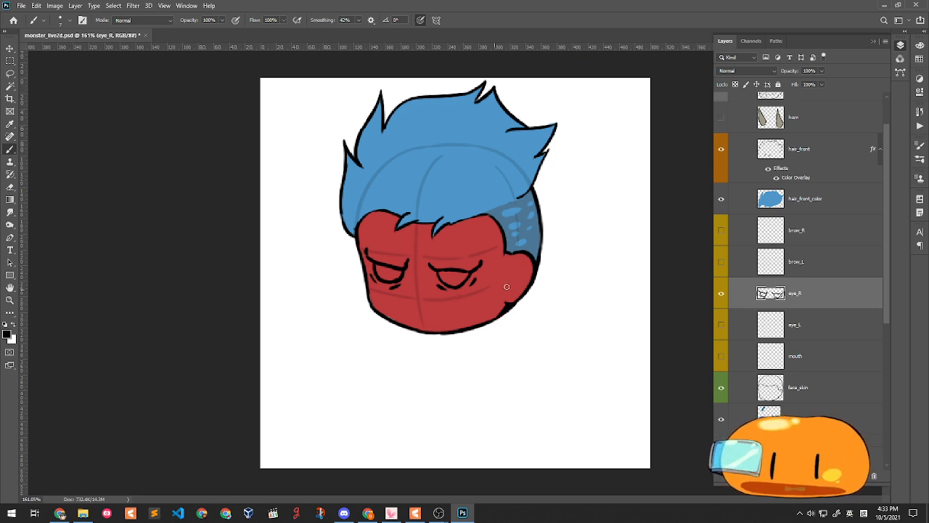
# - Add a new Layer 1 above eye_L
pyautogui.click(817, 324)
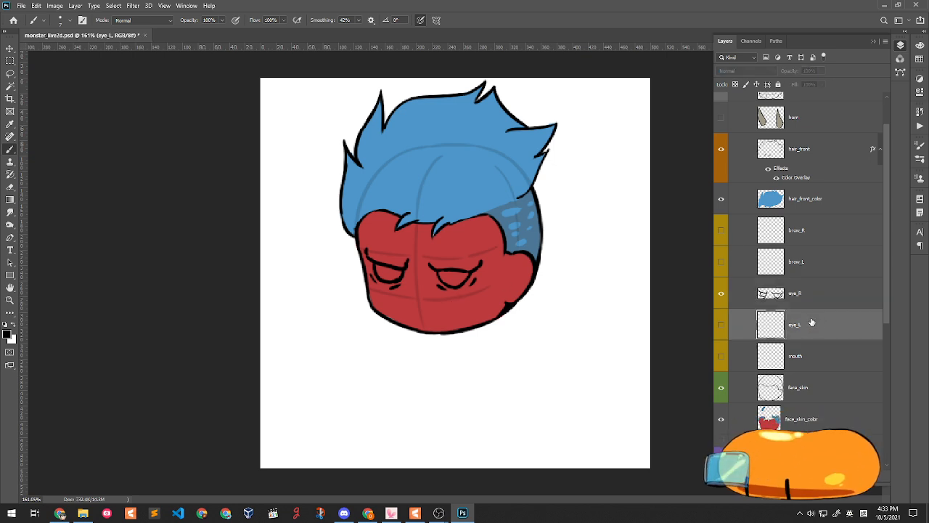
pyautogui.hotkey('ctrl', 'shift', 'n')
pyautogui.press('Return')
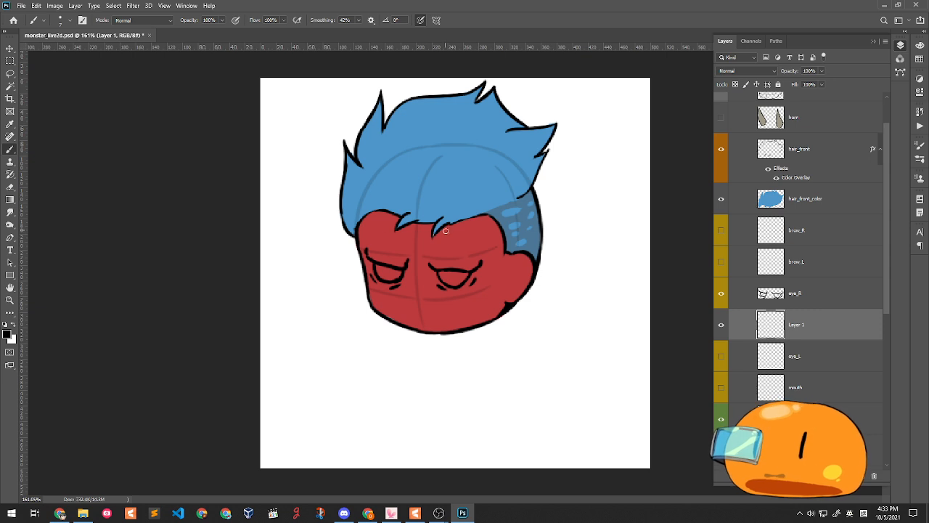
# - Paint white inside both eyes on Layer 1 and toggle the layer to check
pyautogui.click(13, 325)
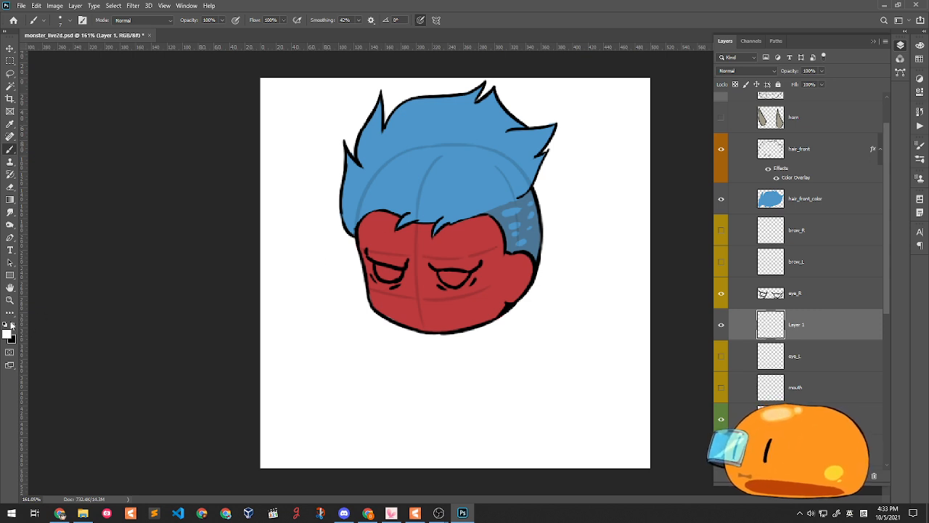
pyautogui.moveTo(379, 271); pyautogui.dragTo(398, 270)
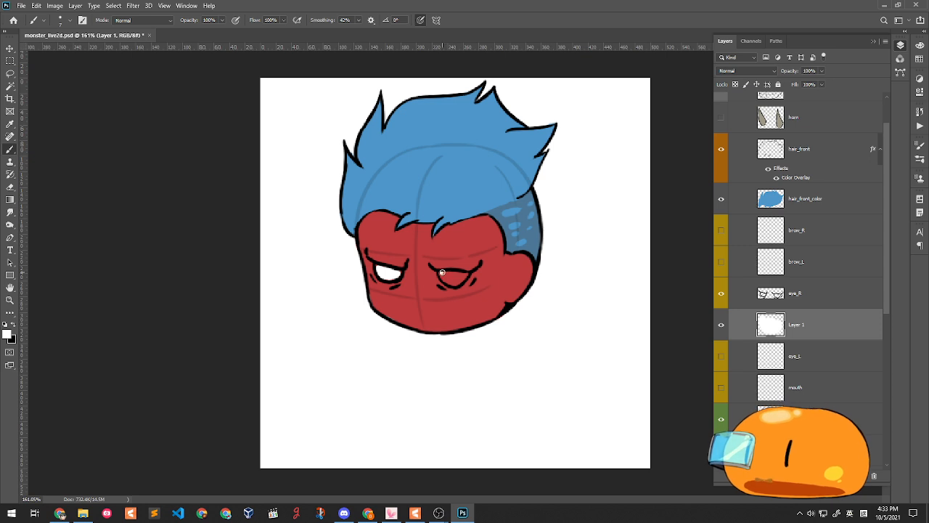
pyautogui.moveTo(443, 274)
pyautogui.mouseDown()
pyautogui.moveTo(460, 276)
pyautogui.moveTo(453, 279)
pyautogui.mouseUp()
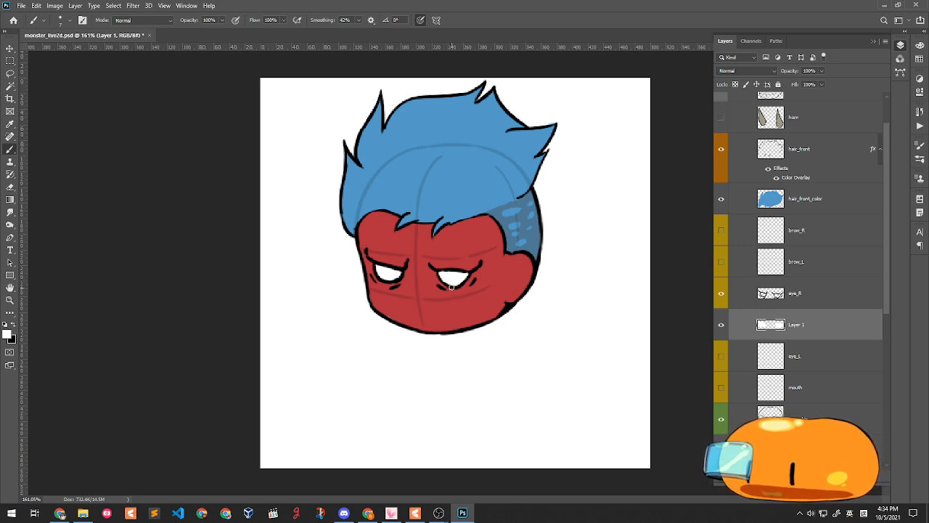
pyautogui.click(721, 327)
pyautogui.click(721, 327)
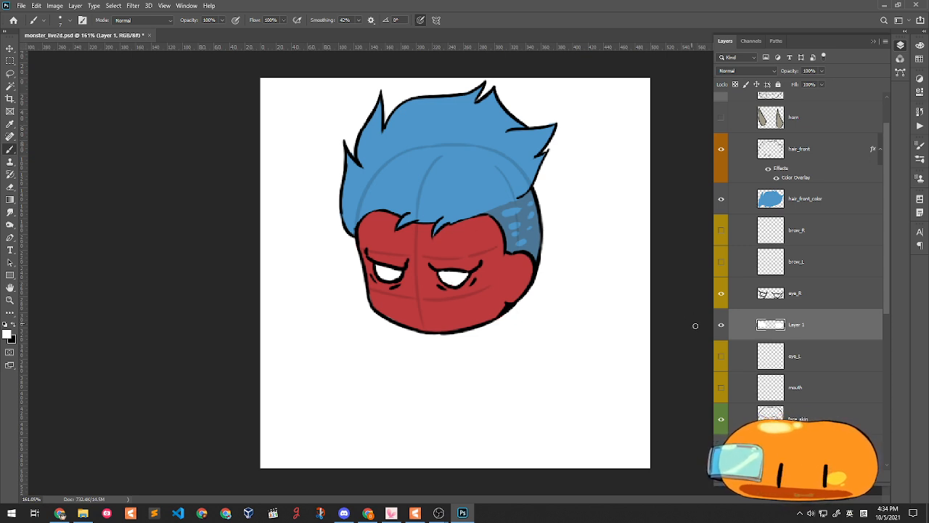
# - Pick mid grey #979797 and shade the top of both eye whites
pyautogui.click(7, 334)
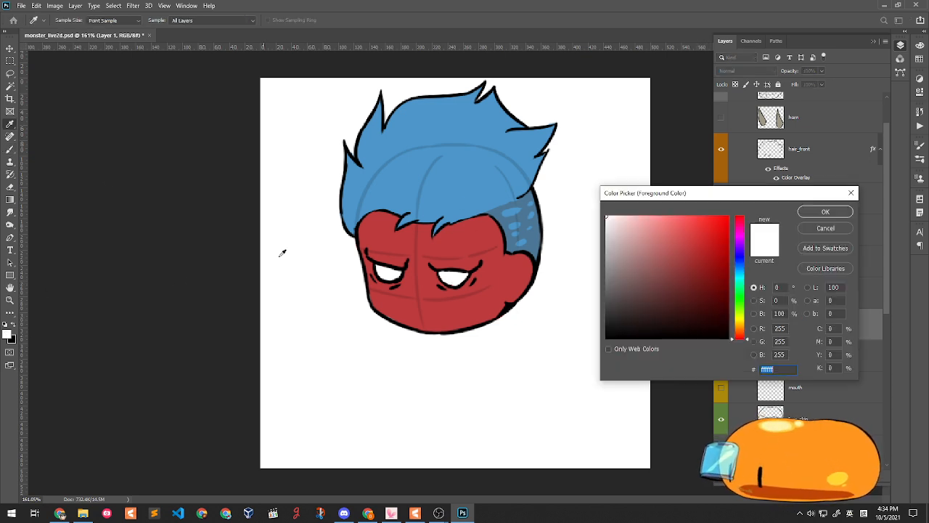
pyautogui.moveTo(622, 246); pyautogui.dragTo(585, 266)
pyautogui.click(826, 211)
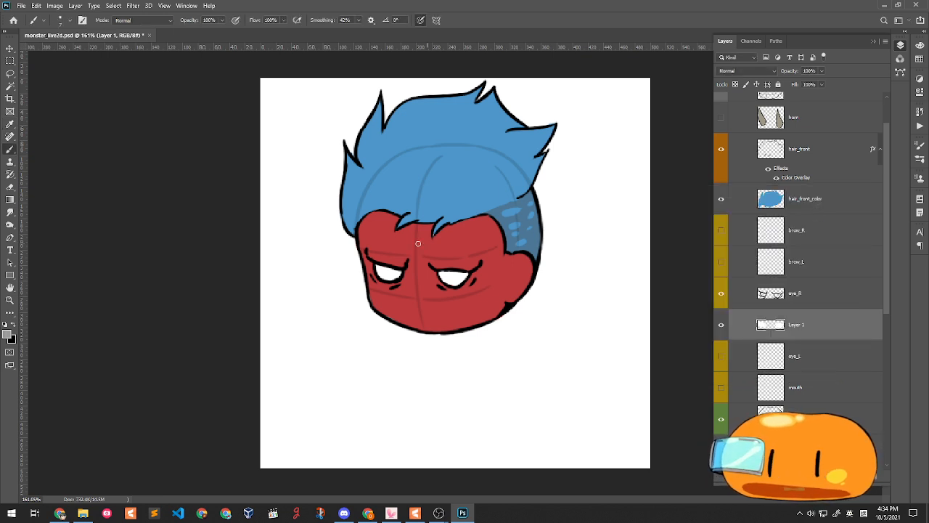
pyautogui.moveTo(376, 267)
pyautogui.mouseDown()
pyautogui.moveTo(401, 274)
pyautogui.moveTo(375, 265)
pyautogui.mouseUp()
pyautogui.moveTo(440, 272)
pyautogui.mouseDown()
pyautogui.moveTo(469, 275)
pyautogui.moveTo(437, 270)
pyautogui.mouseUp()
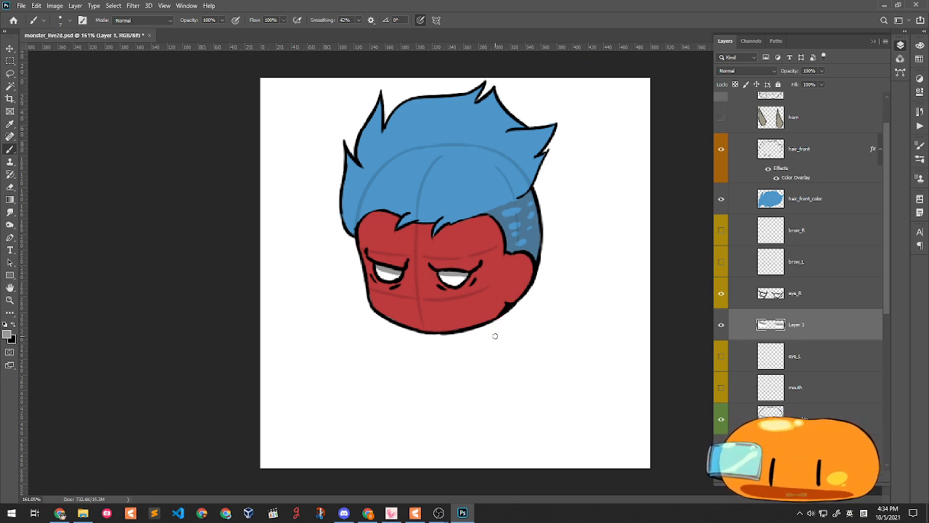
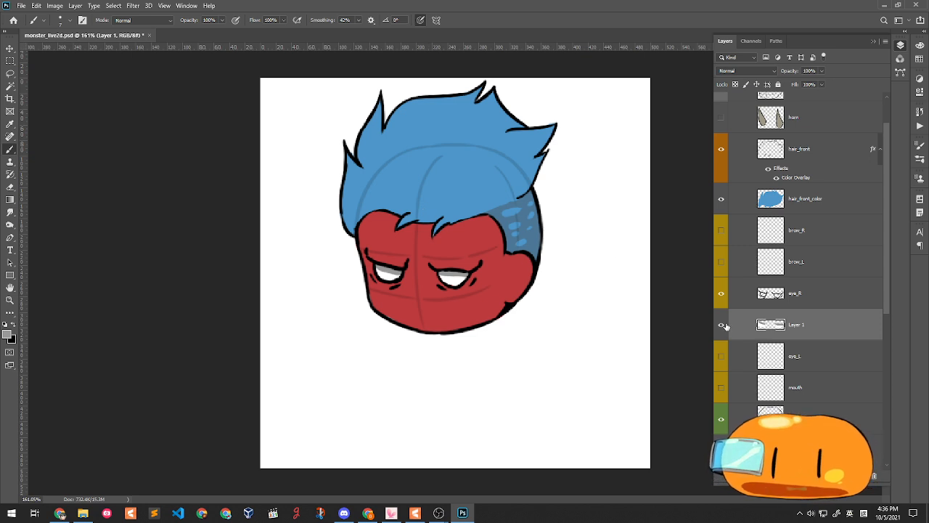
# - Cut the right eye's line art out of eye_R onto its own new layer and move it lower
pyautogui.click(721, 294)
pyautogui.click(721, 294)
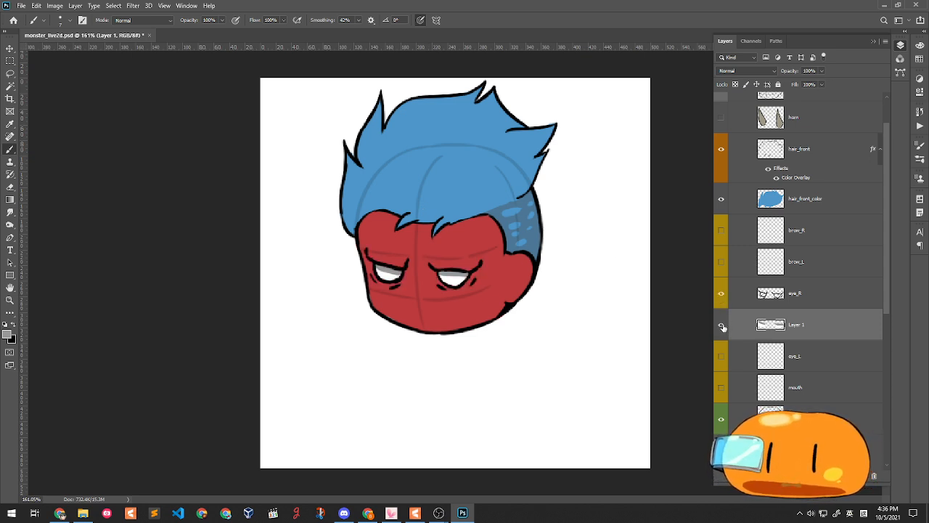
pyautogui.click(721, 326)
pyautogui.click(721, 327)
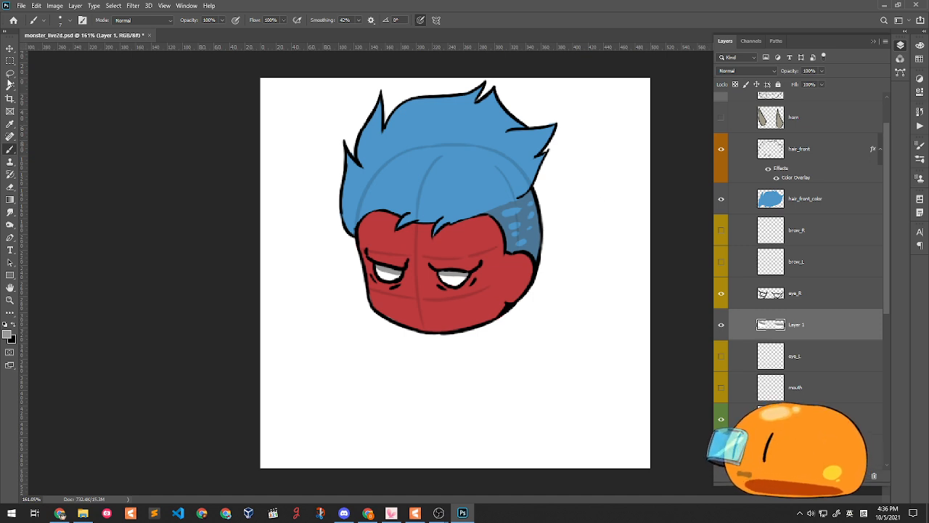
pyautogui.click(10, 60)
pyautogui.moveTo(415, 245); pyautogui.dragTo(491, 300)
pyautogui.click(770, 297)
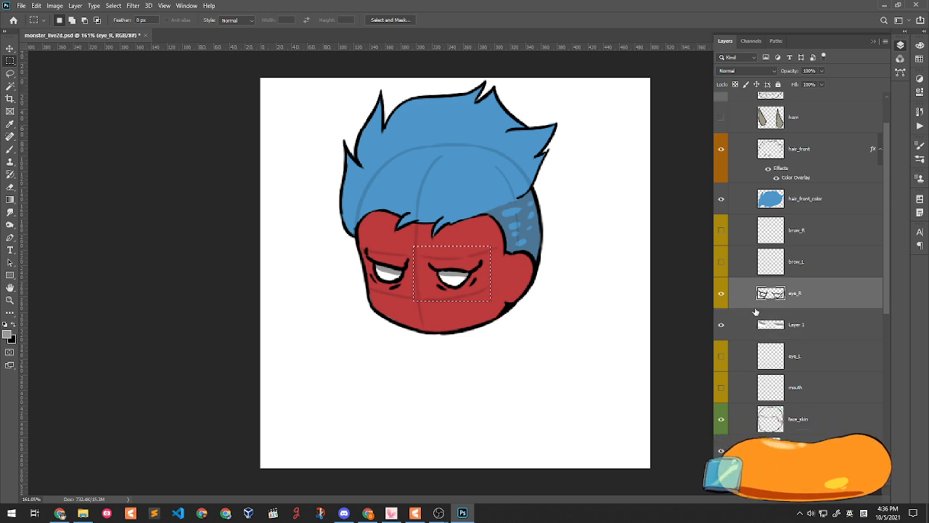
pyautogui.hotkey('ctrl', 'x')
pyautogui.hotkey('ctrl', 'v')
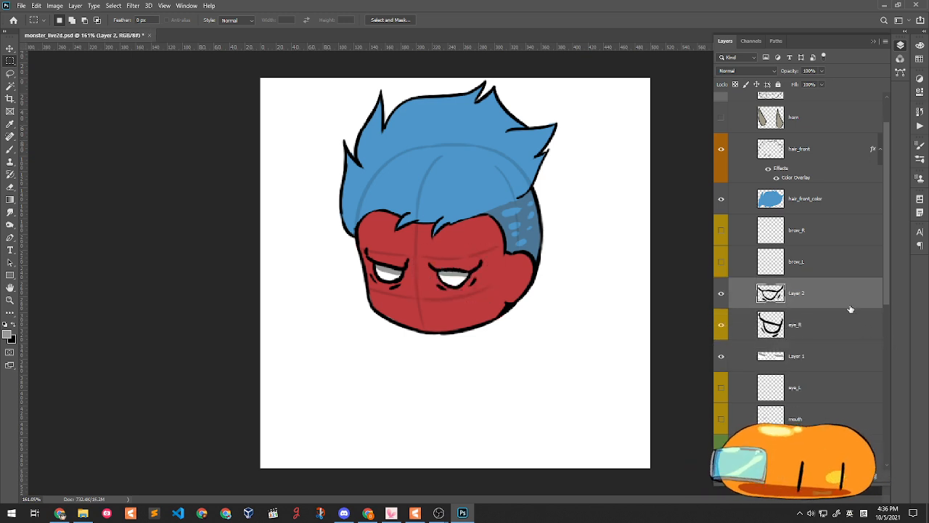
pyautogui.moveTo(842, 303); pyautogui.dragTo(839, 371)
# - Cut the right eye's white fill from Layer 1 onto a new layer and merge the eye lines into it
pyautogui.click(799, 325)
pyautogui.moveTo(414, 245); pyautogui.dragTo(492, 301)
pyautogui.click(433, 231)
pyautogui.moveTo(420, 243)
pyautogui.mouseDown()
pyautogui.moveTo(498, 310)
pyautogui.moveTo(508, 305)
pyautogui.mouseUp()
pyautogui.hotkey('ctrl', 'x')
pyautogui.hotkey('ctrl', 'v')
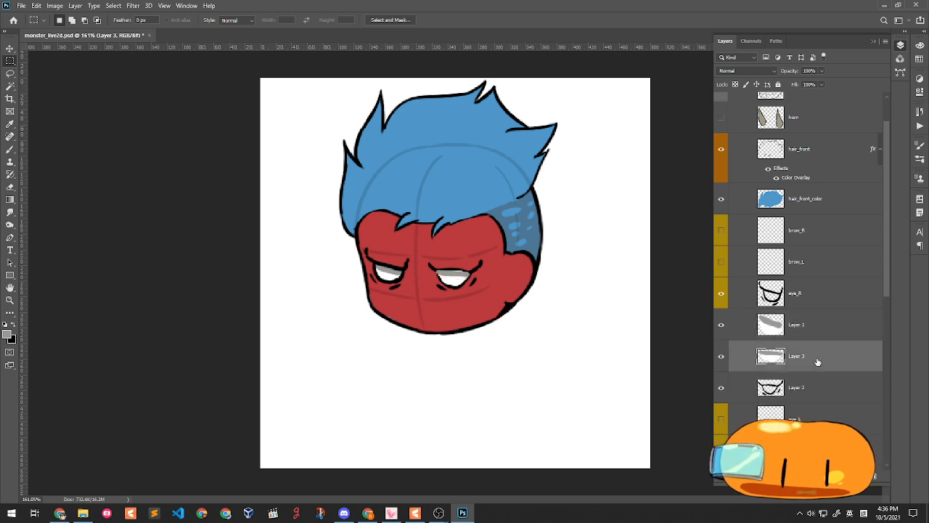
pyautogui.moveTo(808, 365); pyautogui.dragTo(815, 403)
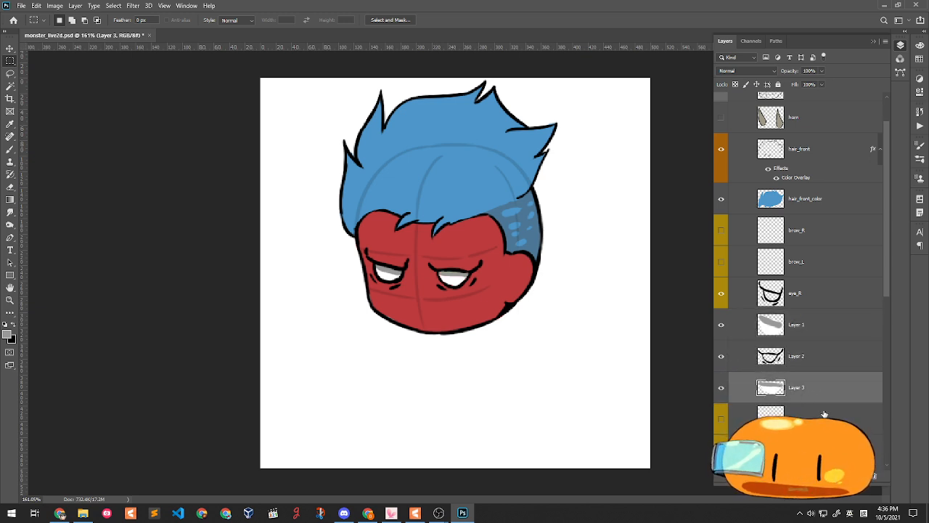
pyautogui.click(817, 365)
pyautogui.hotkey('ctrl', 'e')
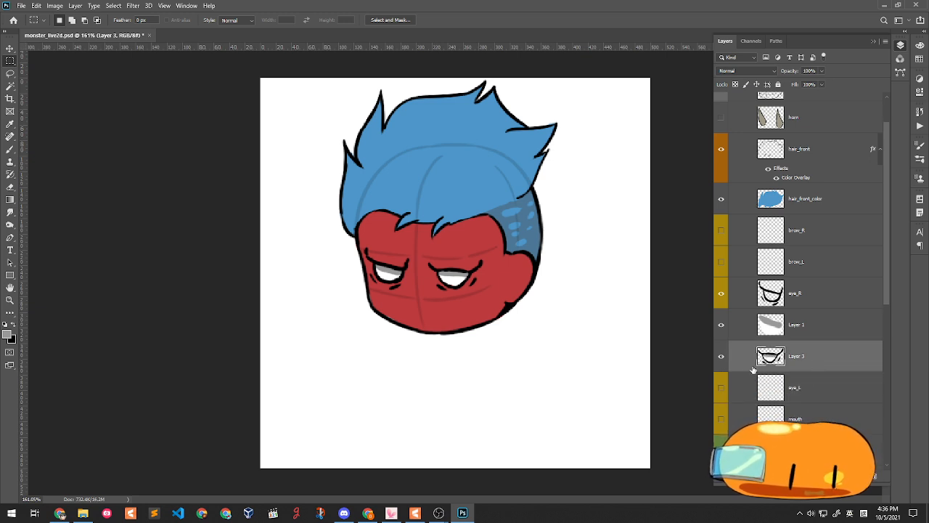
# - Merge the combined eye down into eye_L and toggle eye_L to check it
pyautogui.click(722, 389)
pyautogui.hotkey('ctrl', 'e')
pyautogui.click(721, 355)
pyautogui.click(721, 356)
# - Merge eye_R down into Layer 1 and rename the result eye_R
pyautogui.click(820, 327)
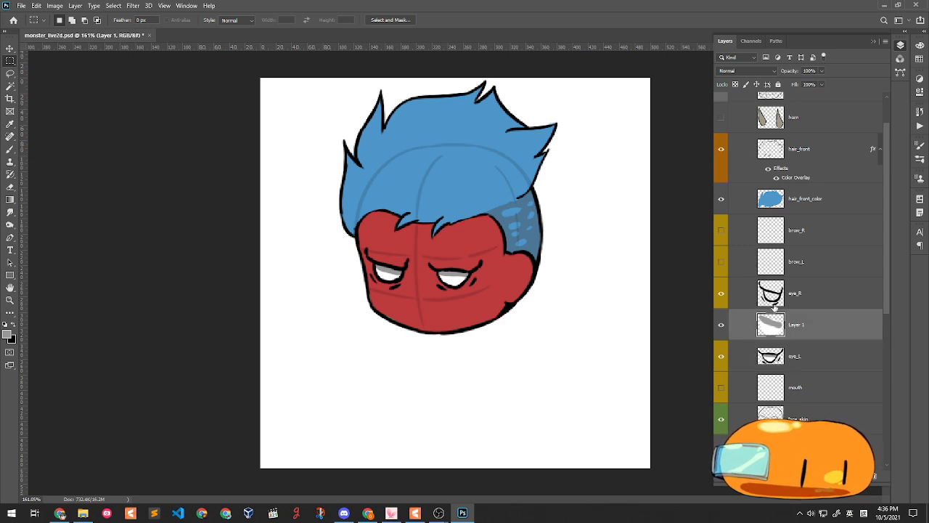
pyautogui.click(810, 301)
pyautogui.hotkey('ctrl', 'e')
pyautogui.doubleClick(796, 293)
pyautogui.write('eye_R')
pyautogui.press('Return')
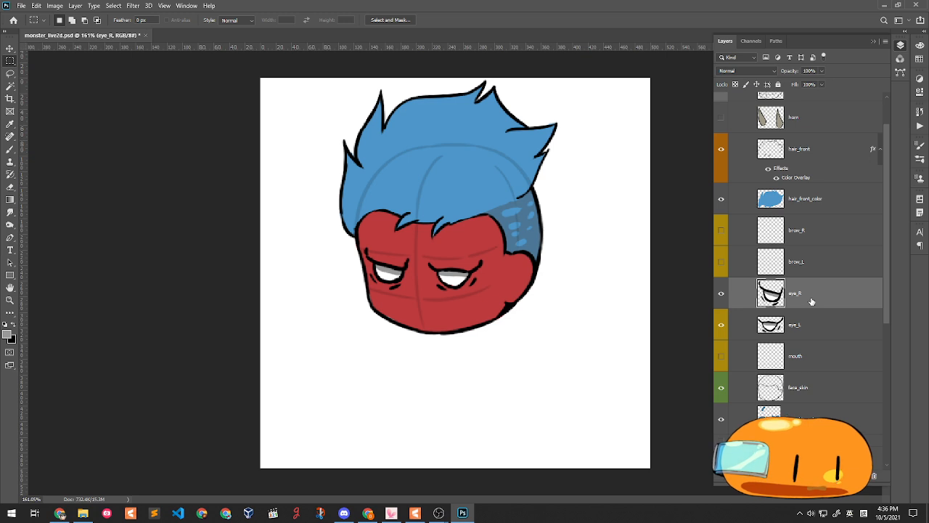
# - Toggle eye_R and eye_L to confirm they hide independently, then save the PSD
pyautogui.click(721, 293)
pyautogui.click(721, 293)
pyautogui.click(721, 294)
pyautogui.click(721, 293)
pyautogui.click(721, 324)
pyautogui.click(721, 325)
pyautogui.click(721, 325)
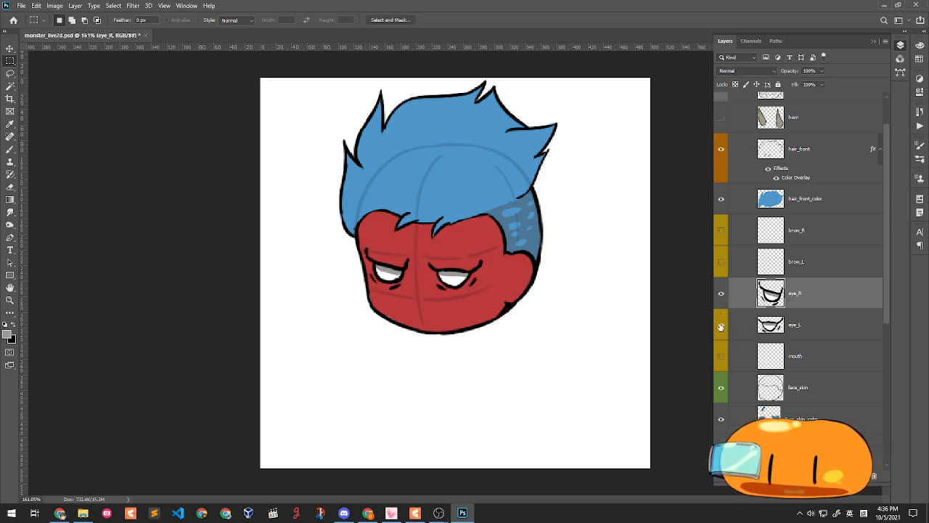
pyautogui.click(721, 325)
pyautogui.click(721, 324)
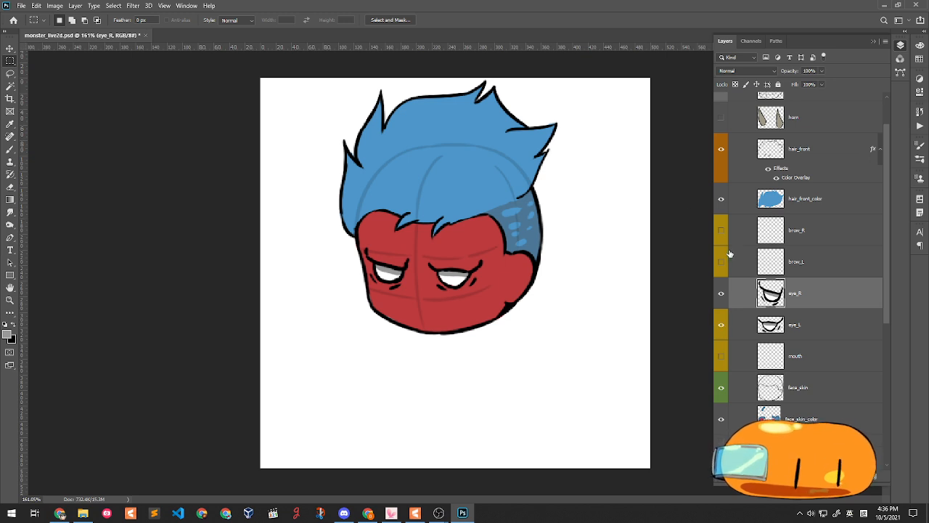
pyautogui.click(853, 239)
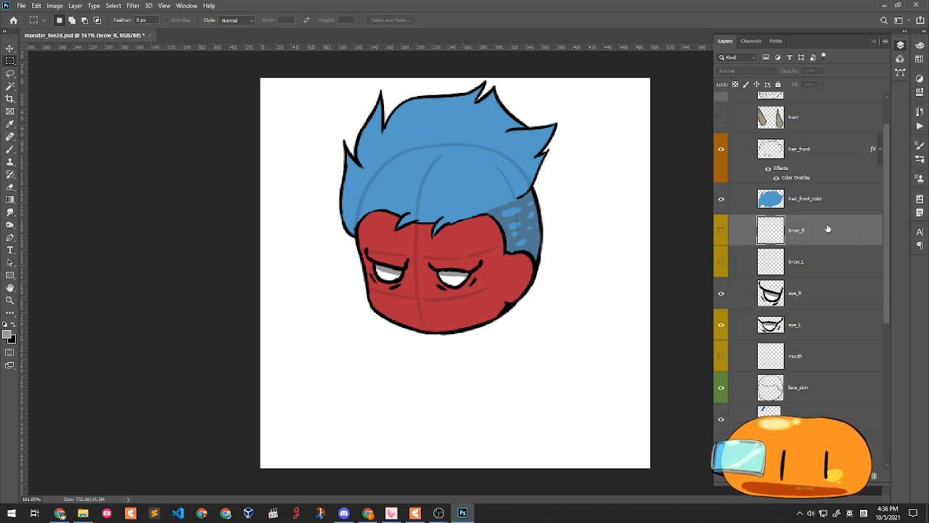
pyautogui.hotkey('ctrl', 's')
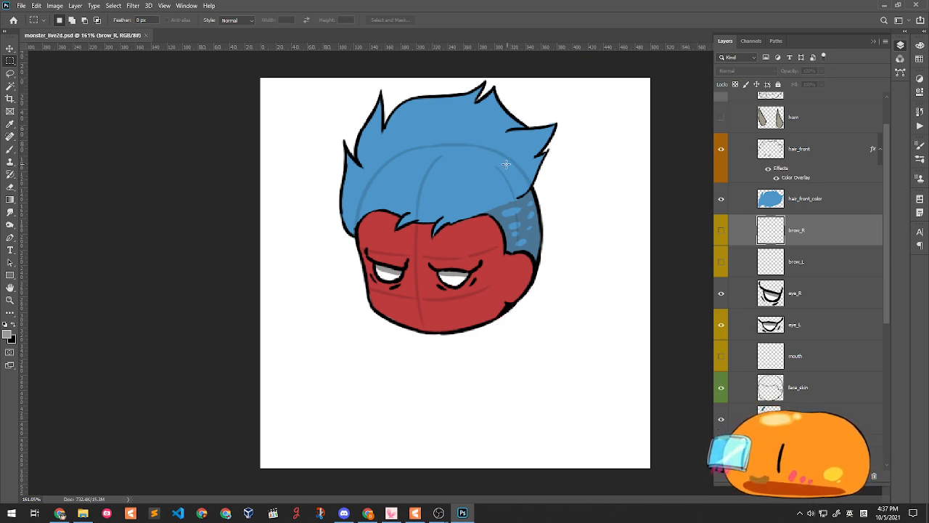
# - Toggle eye_L and eye_R visibility repeatedly to compare the two eyes
pyautogui.click(722, 326)
pyautogui.click(722, 325)
pyautogui.click(723, 293)
pyautogui.click(723, 292)
pyautogui.click(721, 326)
pyautogui.click(721, 326)
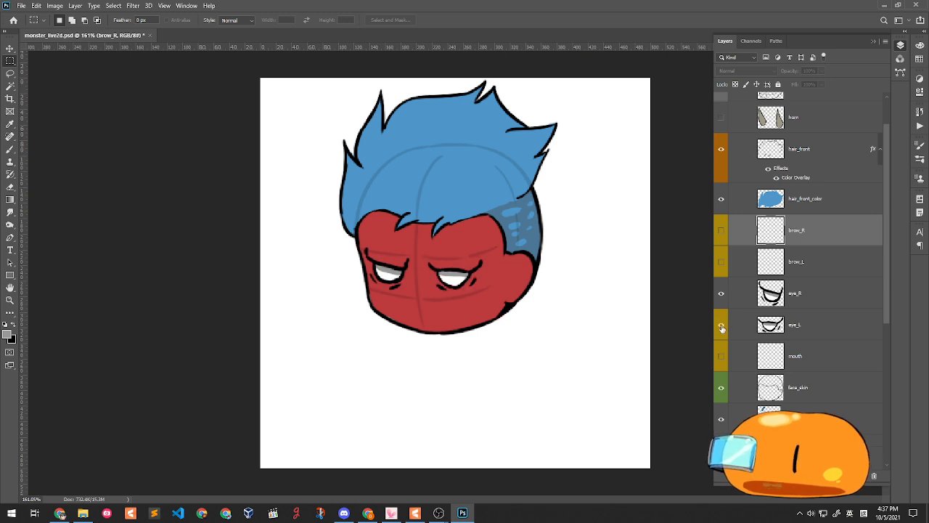
pyautogui.click(721, 326)
pyautogui.click(721, 326)
pyautogui.click(723, 329)
pyautogui.click(722, 326)
pyautogui.click(723, 293)
pyautogui.click(724, 292)
pyautogui.click(723, 292)
pyautogui.click(724, 293)
pyautogui.click(723, 292)
pyautogui.click(723, 292)
pyautogui.click(723, 293)
pyautogui.click(723, 292)
pyautogui.click(724, 293)
pyautogui.click(723, 293)
pyautogui.click(724, 293)
pyautogui.click(724, 293)
pyautogui.click(723, 324)
pyautogui.click(722, 325)
pyautogui.click(723, 293)
pyautogui.click(723, 293)
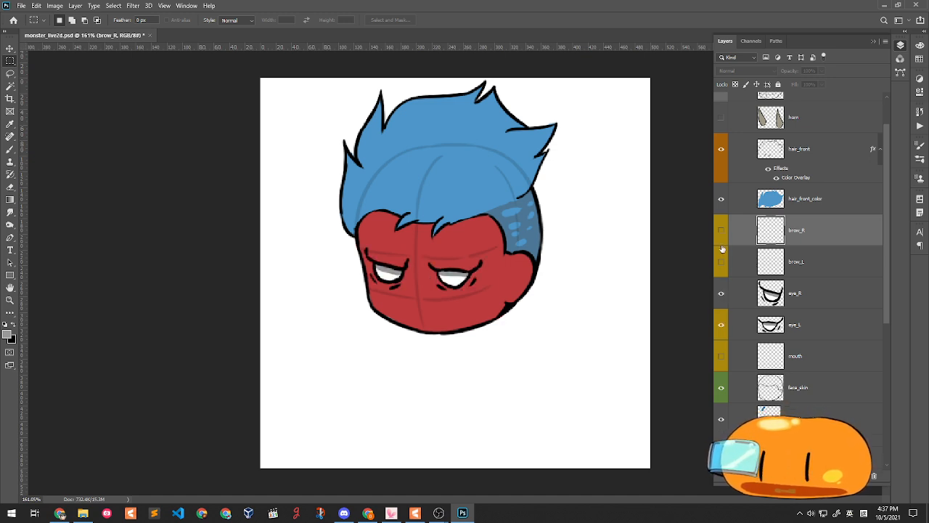
# - Switch between the brow_R, brow_L and hair_front_color layers in the Layers panel
pyautogui.click(809, 261)
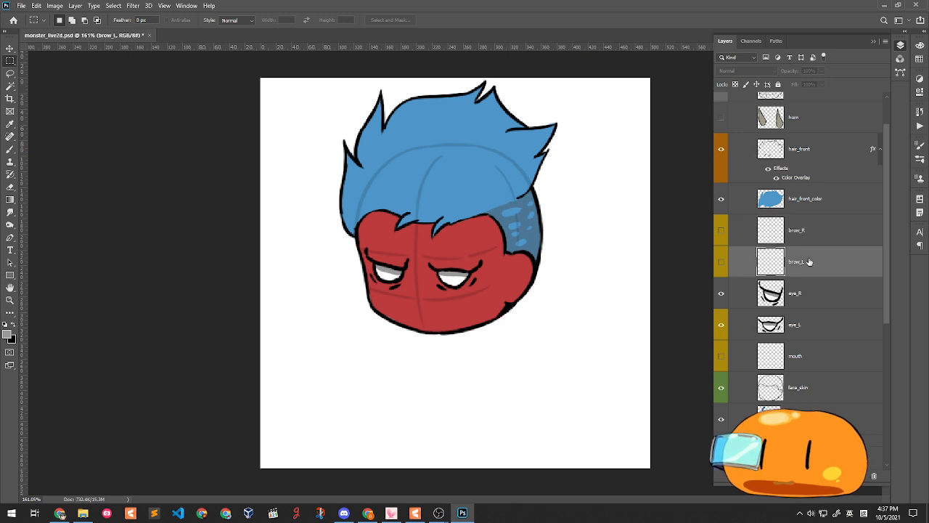
pyautogui.click(814, 238)
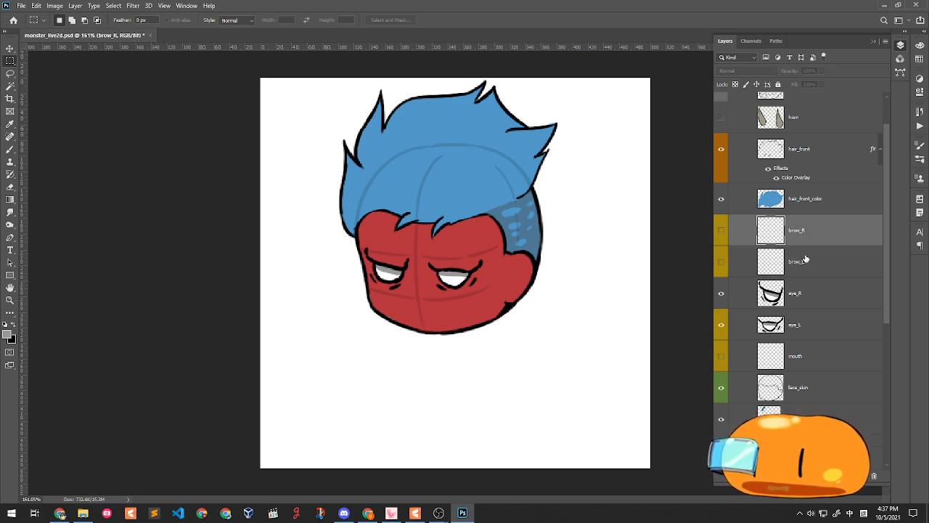
pyautogui.keyDown('shift'); pyautogui.click(808, 260); pyautogui.keyUp('shift')
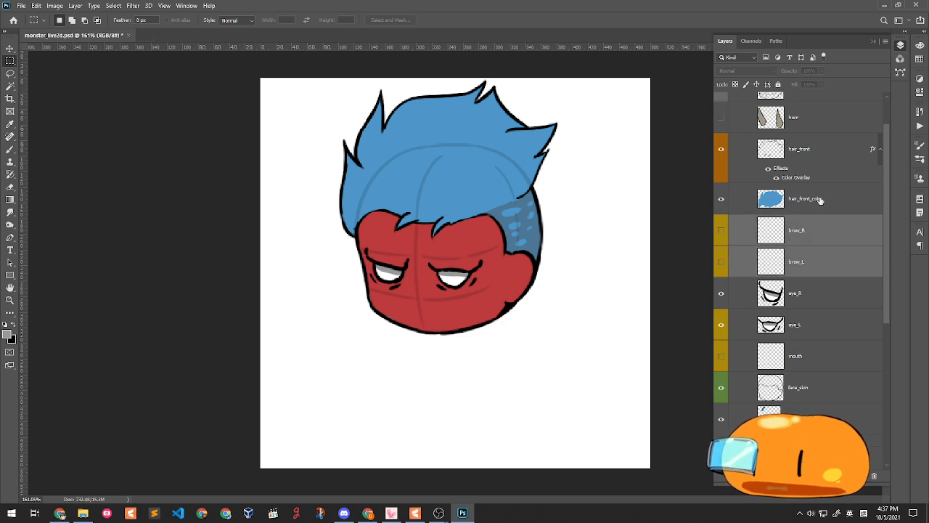
pyautogui.click(820, 202)
pyautogui.click(808, 234)
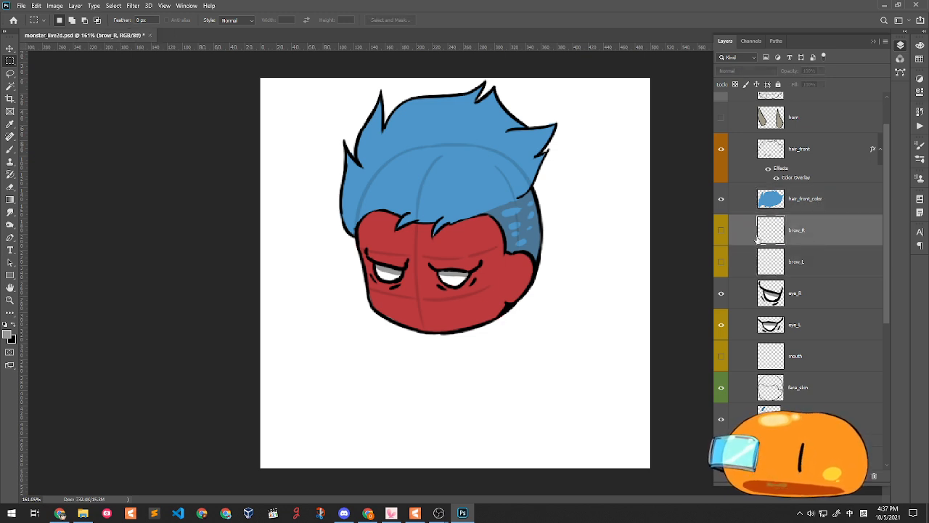
pyautogui.keyDown('shift'); pyautogui.click(831, 259); pyautogui.keyUp('shift')
pyautogui.click(824, 239)
pyautogui.click(813, 262)
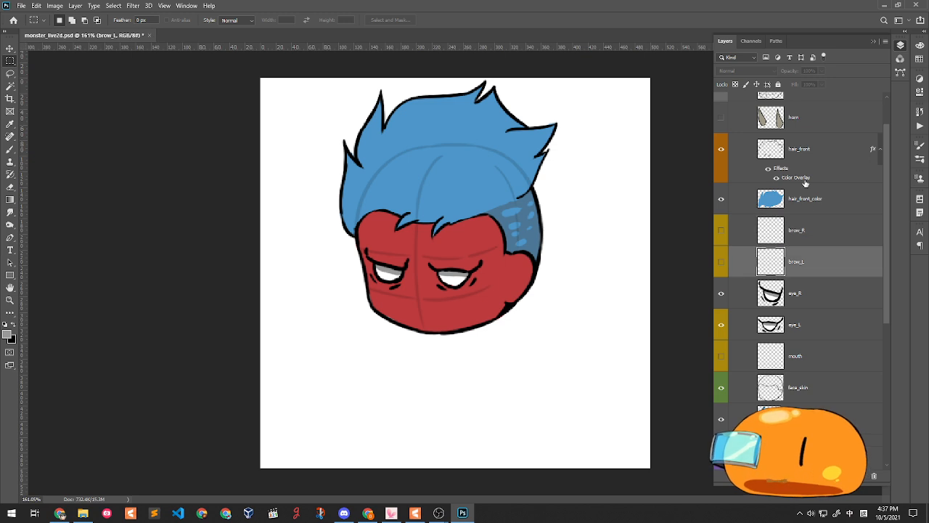
# - Select hair_front and toggle it to check the hair outline
pyautogui.click(800, 157)
pyautogui.scroll(1, 748, 156)
pyautogui.click(722, 161)
pyautogui.click(722, 161)
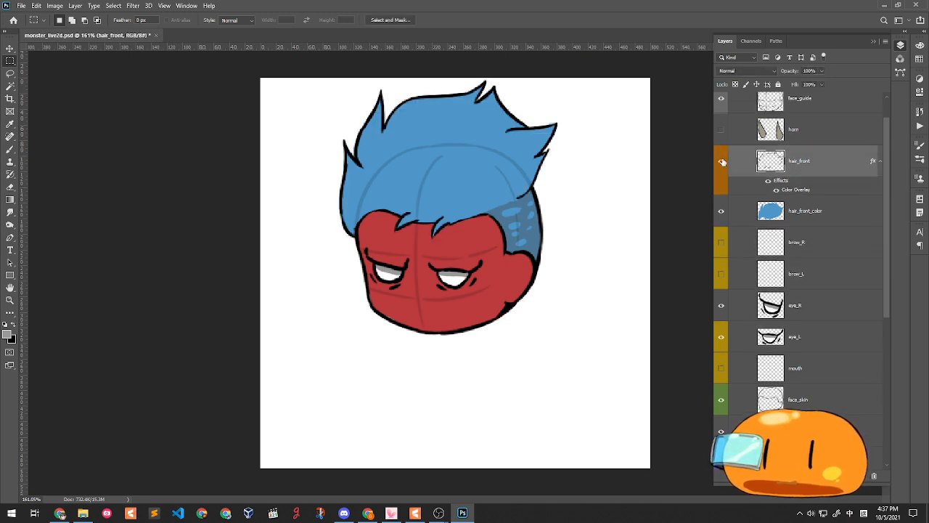
# - Merge hair_front down into hair_front_color and name the merged layer hair_front
pyautogui.click(819, 206)
pyautogui.click(817, 166)
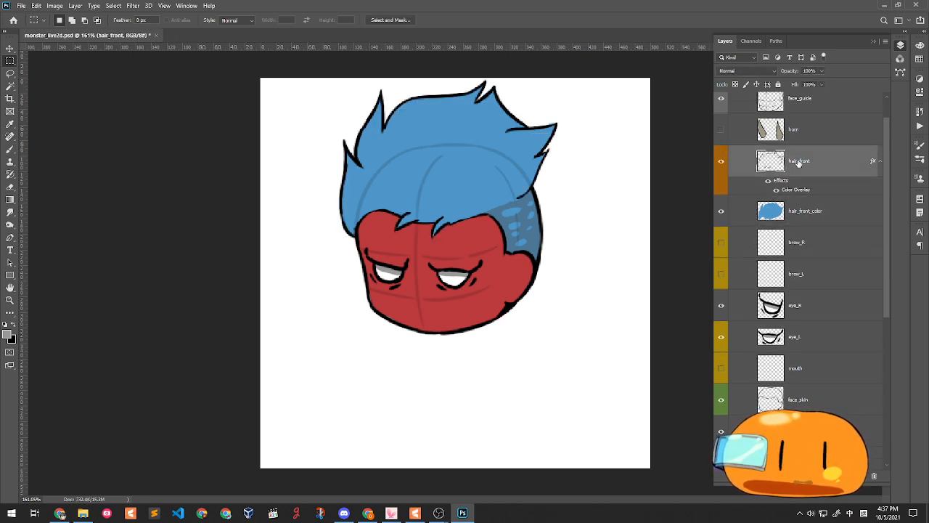
pyautogui.doubleClick(800, 161)
pyautogui.hotkey('ctrl', 'c')
pyautogui.press('Return')
pyautogui.hotkey('ctrl', 'e')
pyautogui.doubleClick(806, 163)
pyautogui.hotkey('ctrl', 'v')
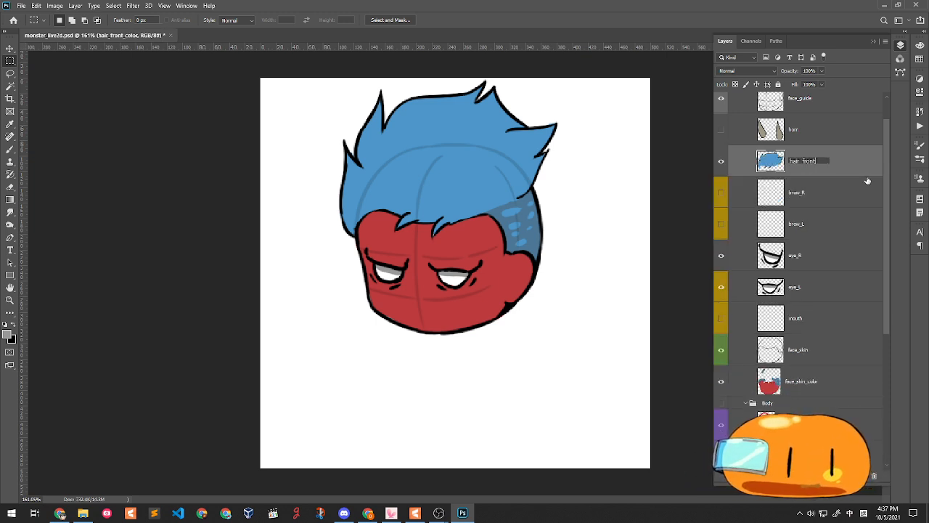
pyautogui.press('Return')
# - Turn on the horn layer and make brow_L the active layer
pyautogui.click(721, 130)
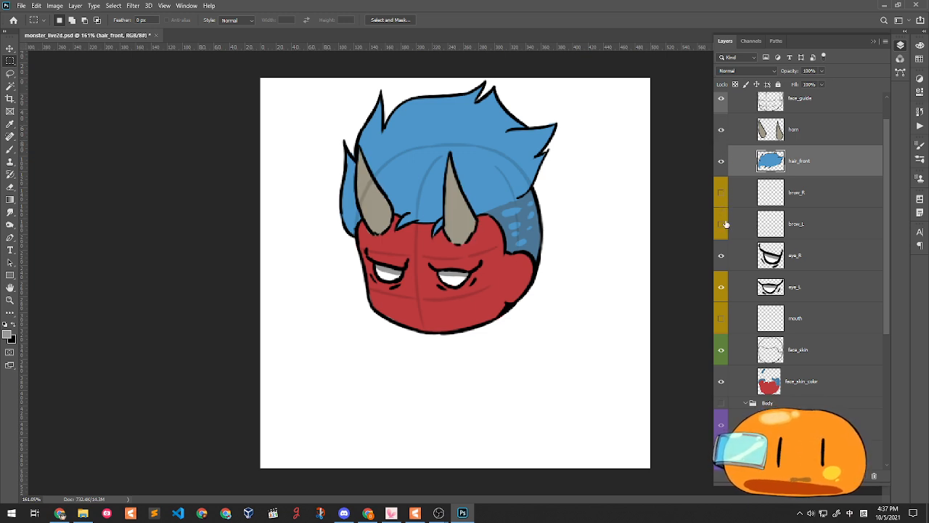
pyautogui.click(831, 206)
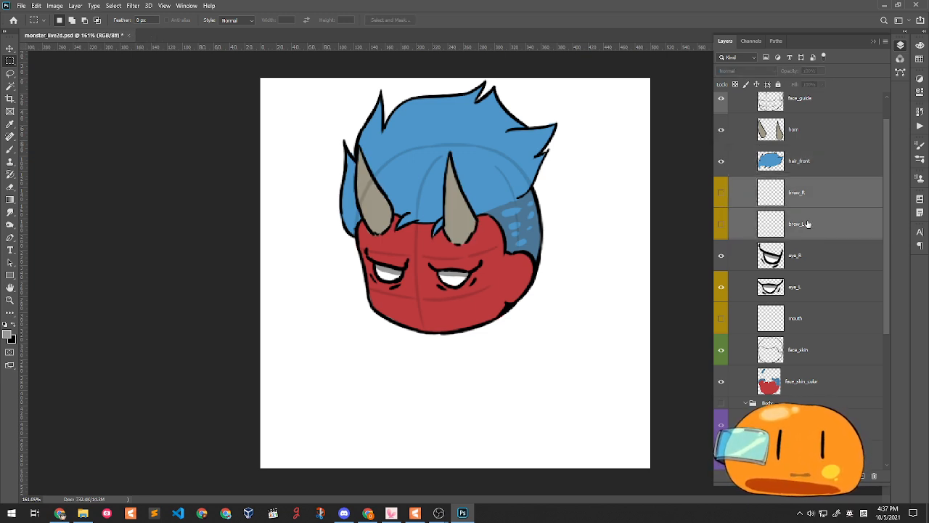
pyautogui.click(809, 229)
pyautogui.keyDown('shift'); pyautogui.click(832, 201); pyautogui.keyUp('shift')
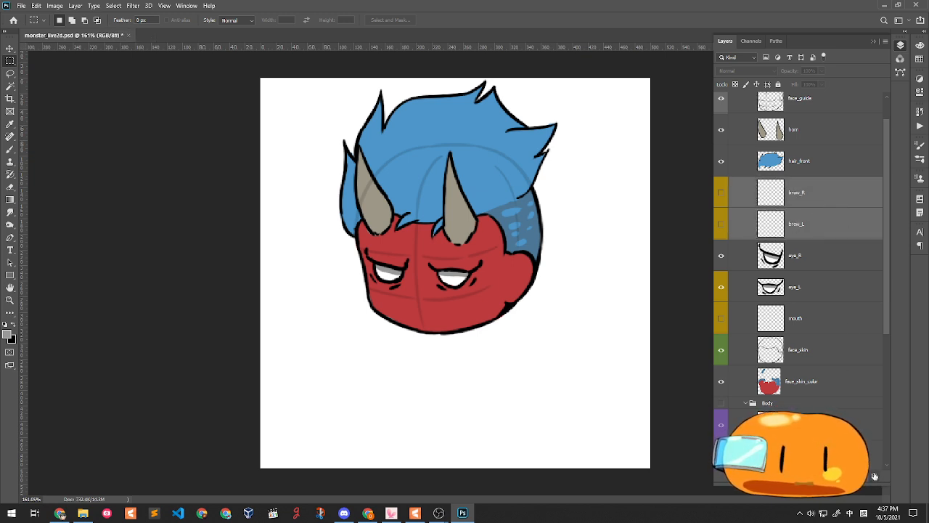
pyautogui.click(806, 230)
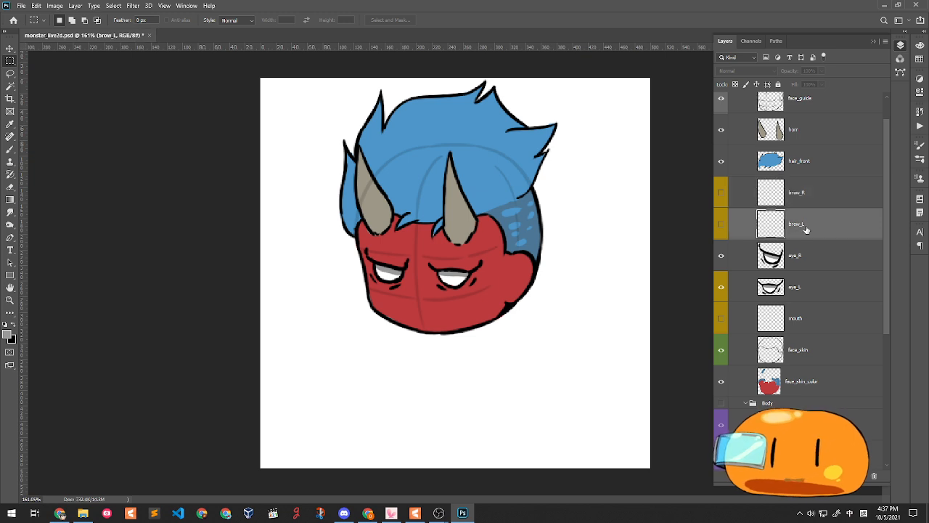
# - With a black Brush, show brow_R and brow_L and paint an eyebrow above each eye
pyautogui.click(10, 149)
pyautogui.click(5, 322)
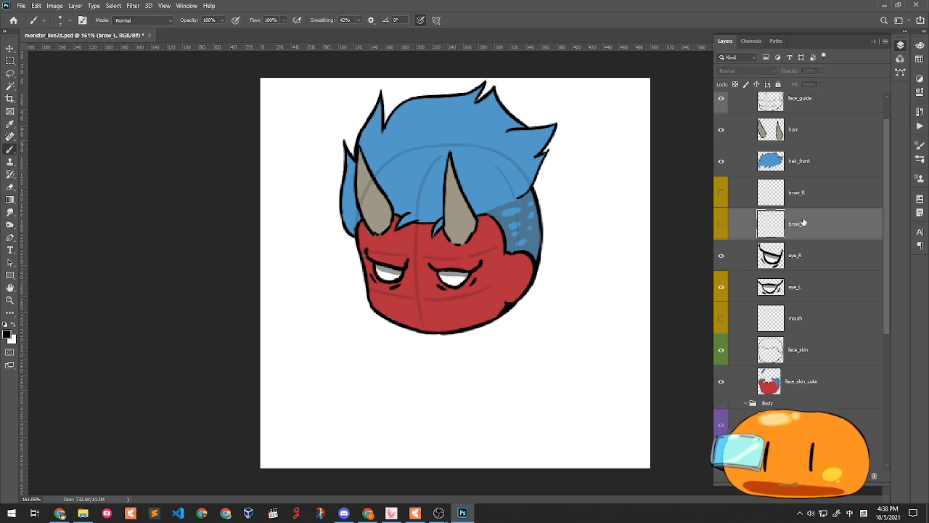
pyautogui.click(814, 203)
pyautogui.click(722, 193)
pyautogui.click(721, 226)
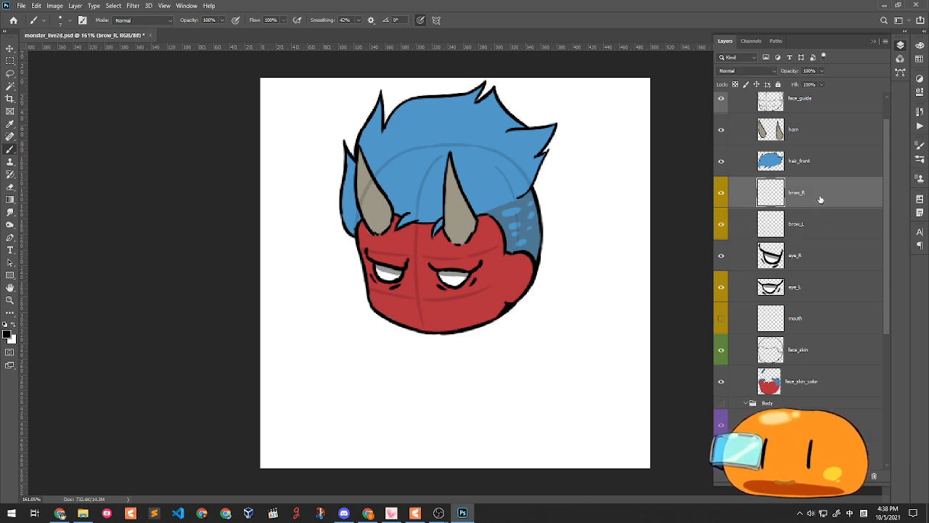
pyautogui.moveTo(429, 248); pyautogui.dragTo(458, 259)
pyautogui.hotkey('ctrl', 'z')
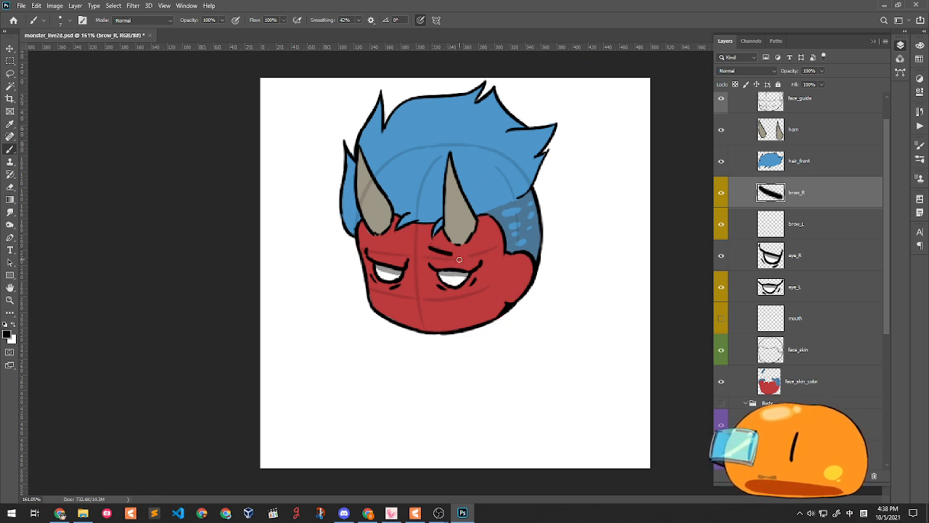
pyautogui.hotkey('ctrl', 'z')
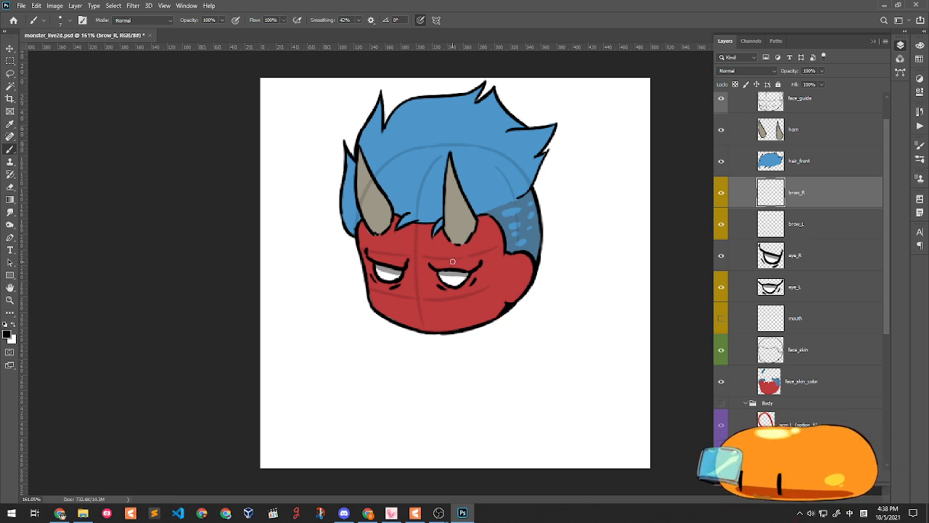
pyautogui.moveTo(432, 248)
pyautogui.mouseDown()
pyautogui.moveTo(457, 259)
pyautogui.moveTo(433, 245)
pyautogui.moveTo(449, 254)
pyautogui.mouseUp()
pyautogui.hotkey('ctrl', 'z')
pyautogui.hotkey('ctrl', 'z')
pyautogui.hotkey('ctrl', 'z')
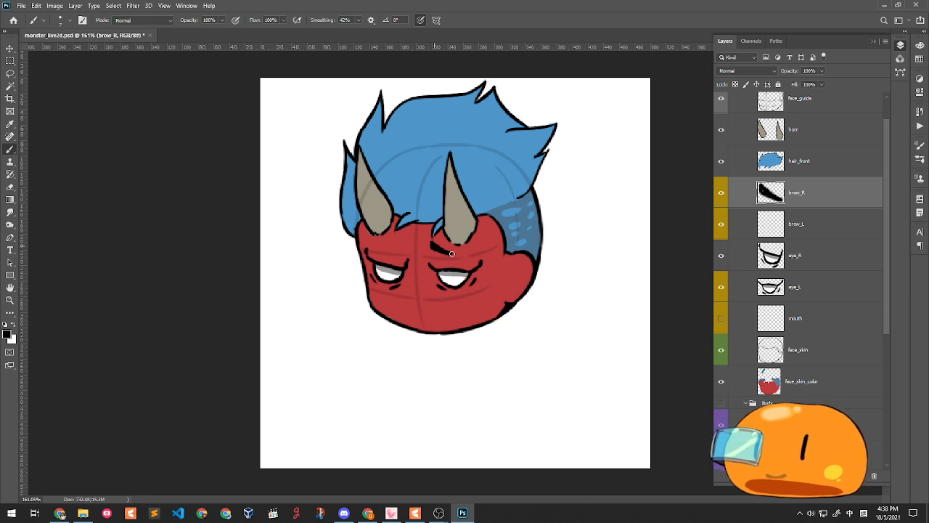
pyautogui.click(777, 223)
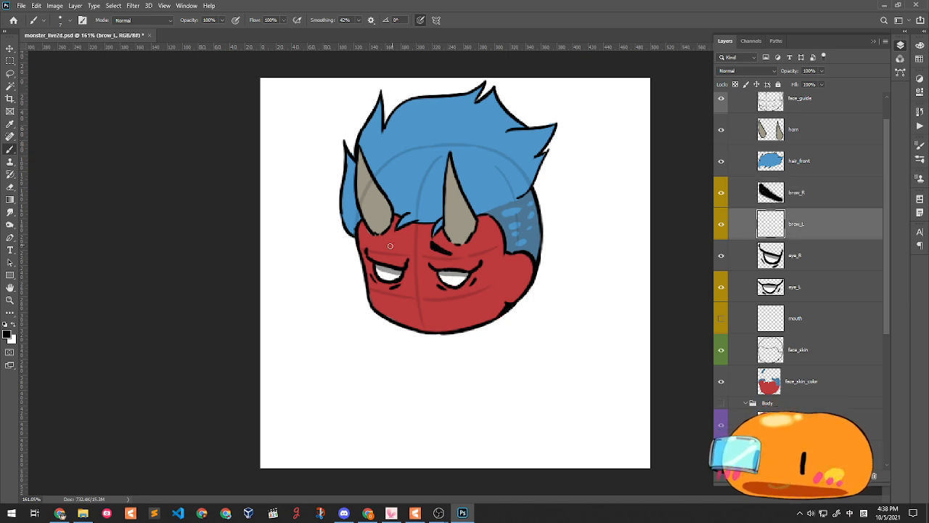
pyautogui.moveTo(389, 244); pyautogui.dragTo(408, 238)
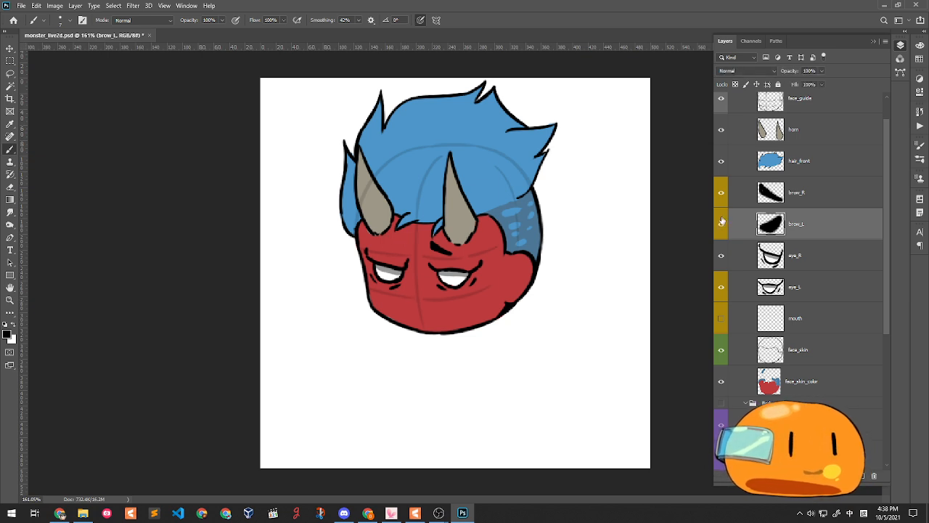
# - Rename the upper brow layer brow_L and the lower one brow_R, then toggle each to verify
pyautogui.doubleClick(802, 193)
pyautogui.press('Right')
pyautogui.write('L')
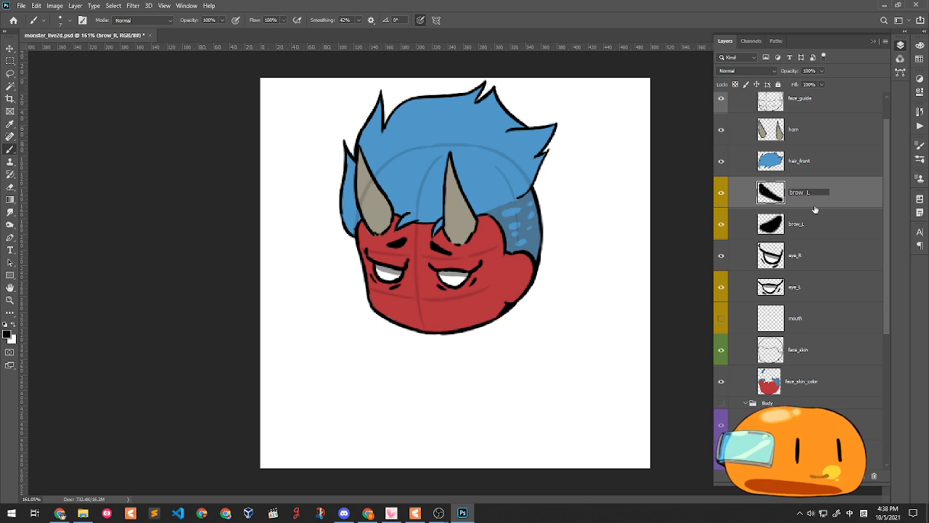
pyautogui.press('Tab')
pyautogui.press('Right')
pyautogui.write('R')
pyautogui.press('Return')
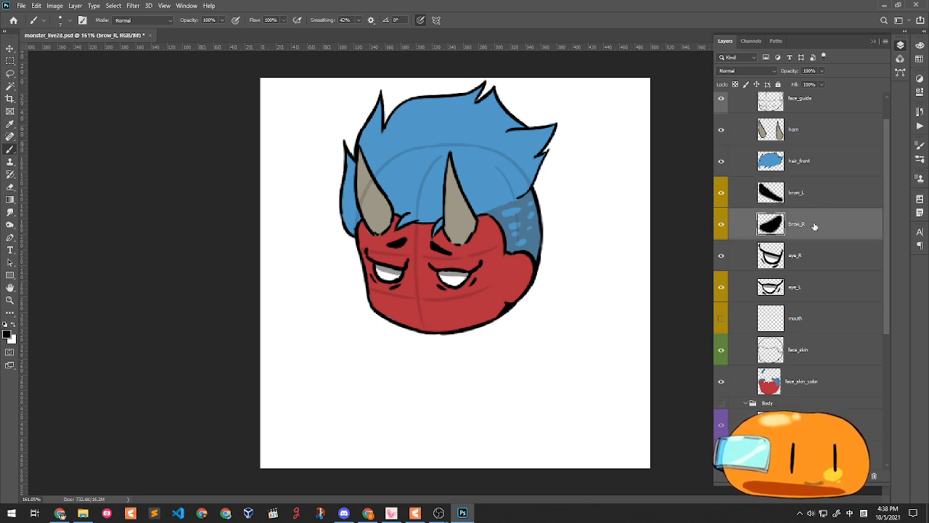
pyautogui.click(721, 196)
pyautogui.click(722, 197)
pyautogui.click(722, 222)
pyautogui.click(722, 223)
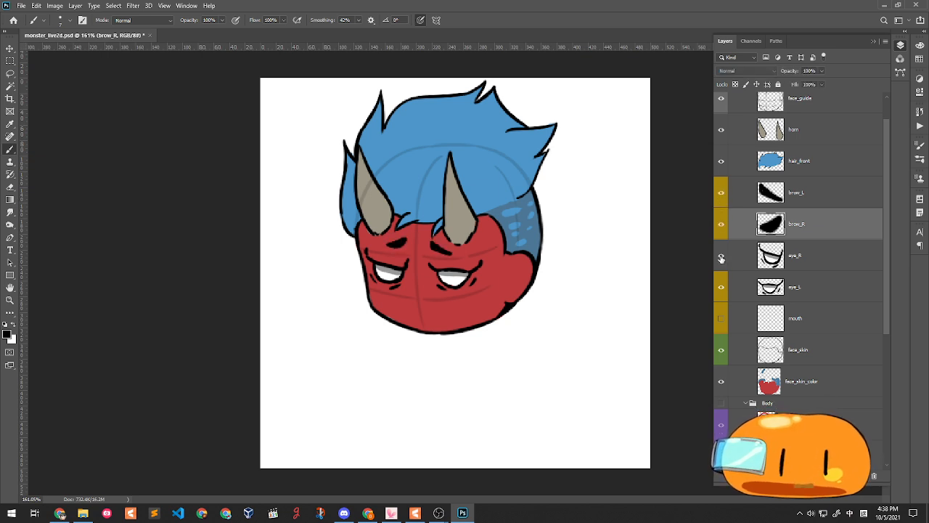
pyautogui.click(816, 322)
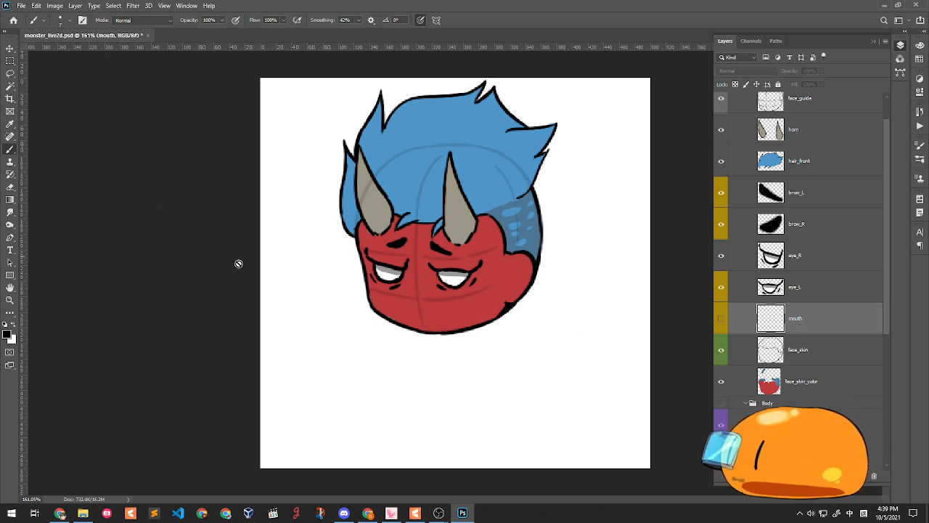
# - Show the mouth layer and draw a jagged mouth line across the lower face
pyautogui.click(721, 320)
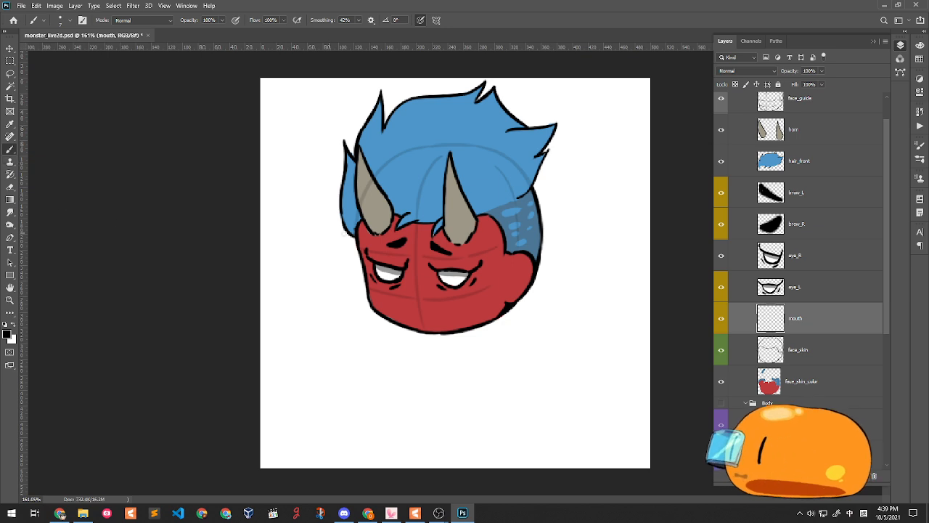
pyautogui.moveTo(398, 301)
pyautogui.mouseDown()
pyautogui.moveTo(436, 310)
pyautogui.moveTo(398, 311)
pyautogui.moveTo(400, 296)
pyautogui.moveTo(433, 301)
pyautogui.mouseUp()
pyautogui.hotkey('ctrl', 'z')
pyautogui.hotkey('ctrl', 'z')
pyautogui.hotkey('ctrl', 'z')
pyautogui.hotkey('ctrl', 'z')
pyautogui.hotkey('ctrl', 'z')
pyautogui.hotkey('ctrl', 'z')
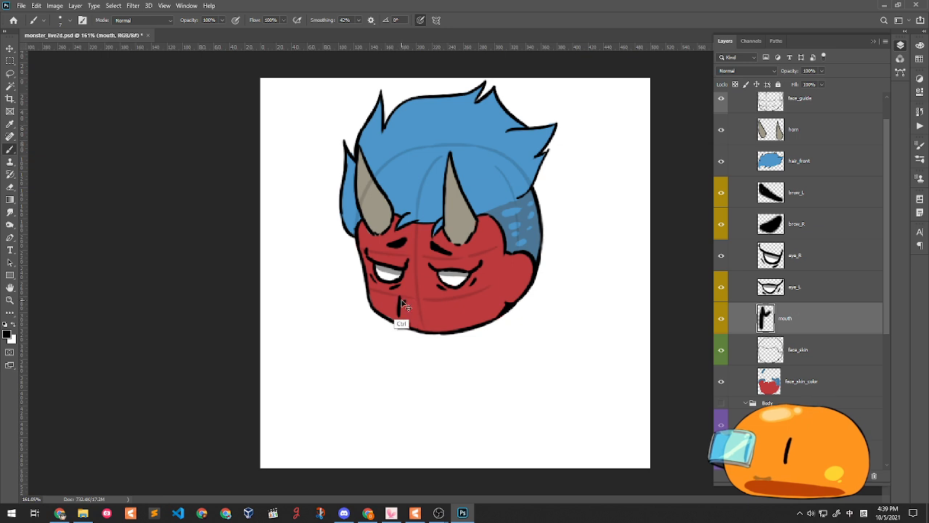
pyautogui.moveTo(415, 303)
pyautogui.mouseDown()
pyautogui.moveTo(436, 305)
pyautogui.moveTo(442, 326)
pyautogui.moveTo(404, 318)
pyautogui.mouseUp()
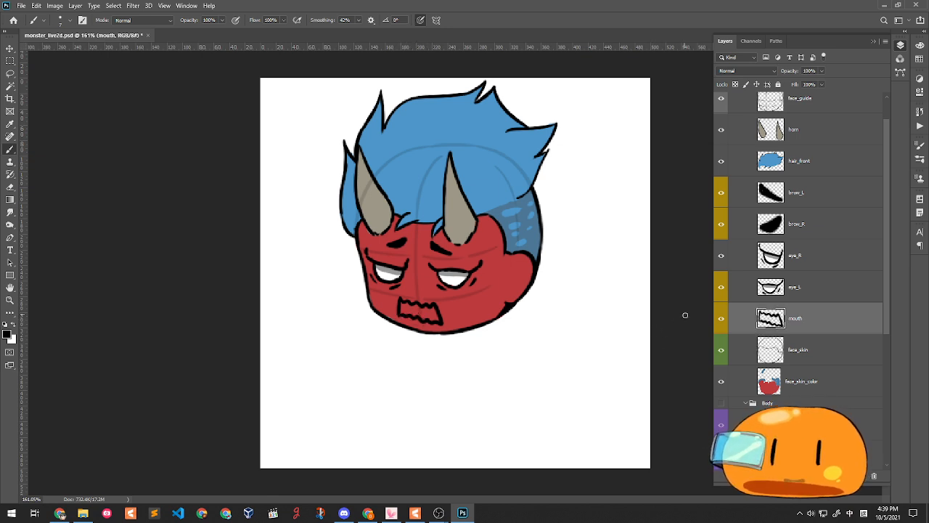
# - Add a new layer above face_skin, pick a dark red, and fill the inside of the mouth
pyautogui.click(833, 350)
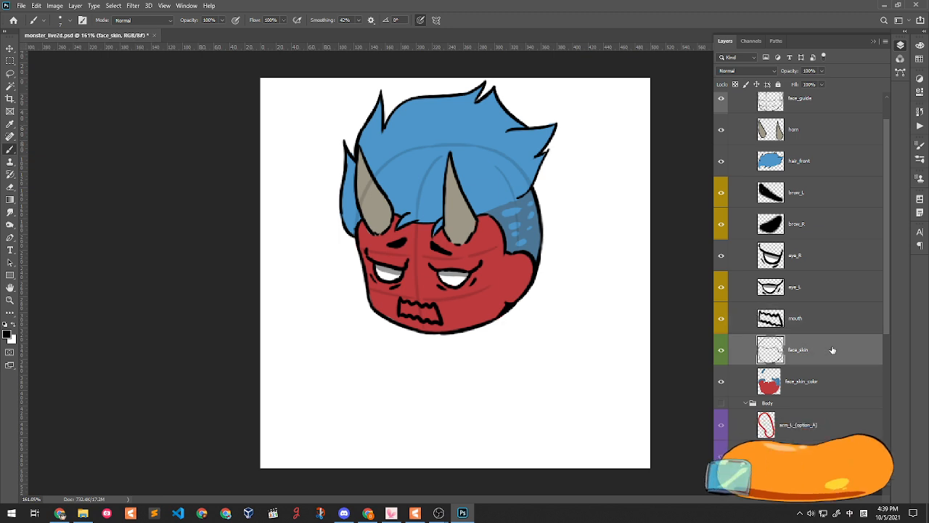
pyautogui.hotkey('ctrl', 'shift', 'alt', 'n')
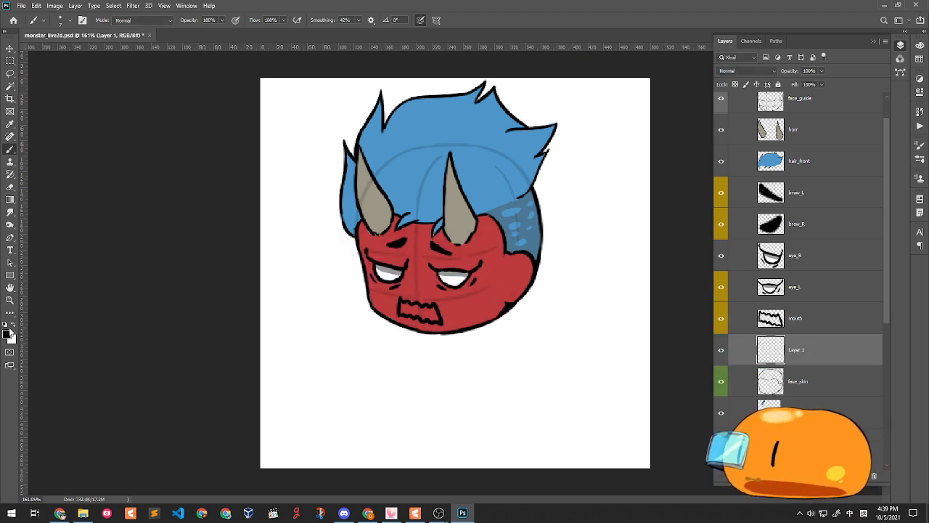
pyautogui.click(7, 334)
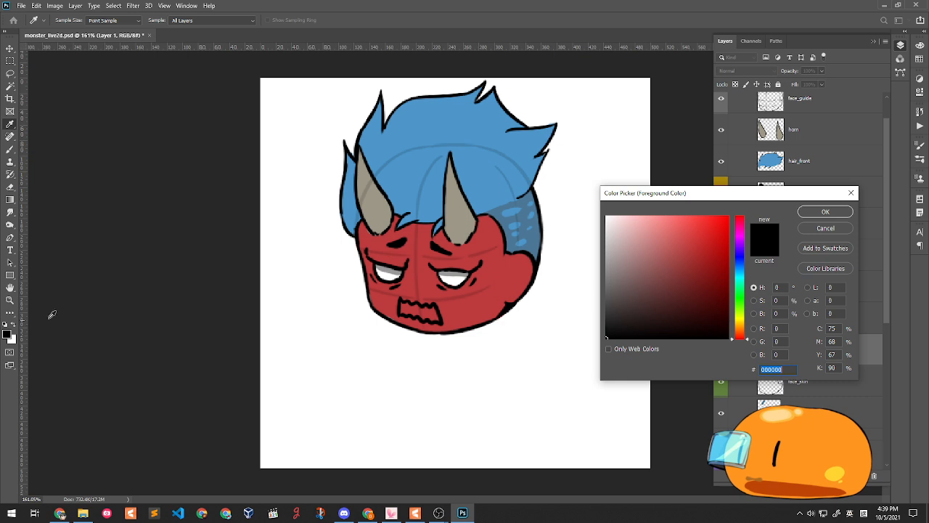
pyautogui.click(677, 220)
pyautogui.moveTo(677, 220); pyautogui.dragTo(667, 267)
pyautogui.click(818, 212)
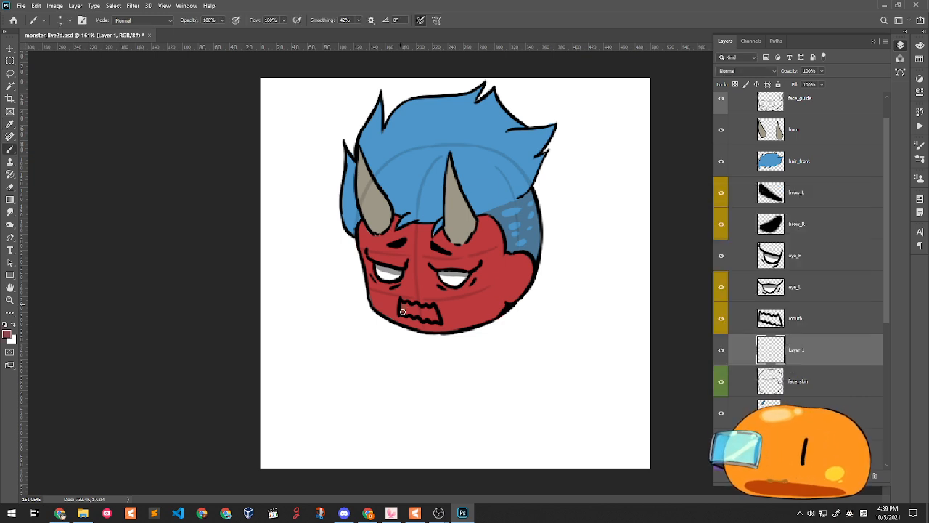
pyautogui.moveTo(419, 313); pyautogui.dragTo(436, 315)
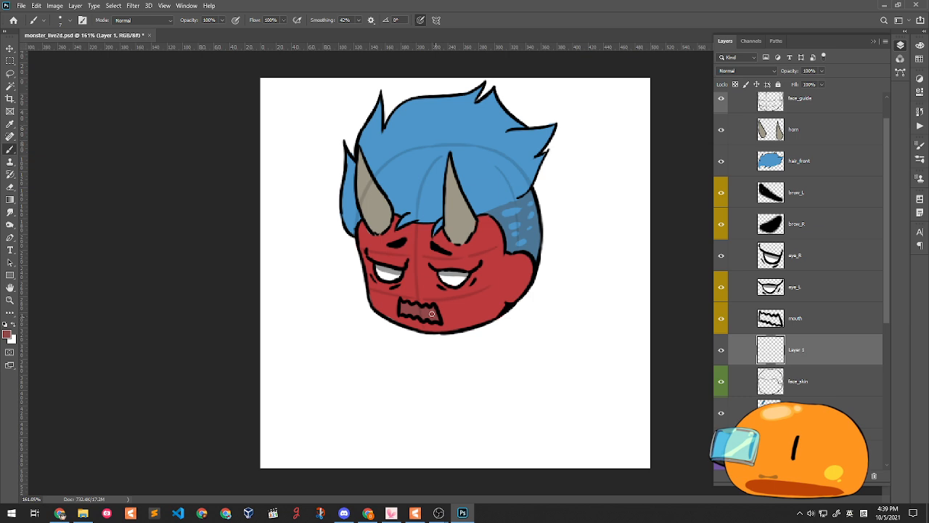
pyautogui.click(6, 334)
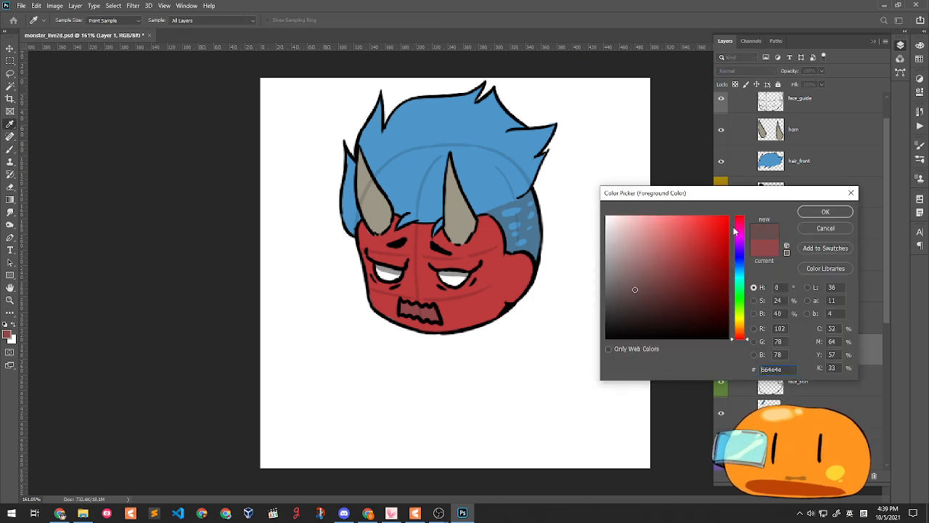
pyautogui.click(823, 212)
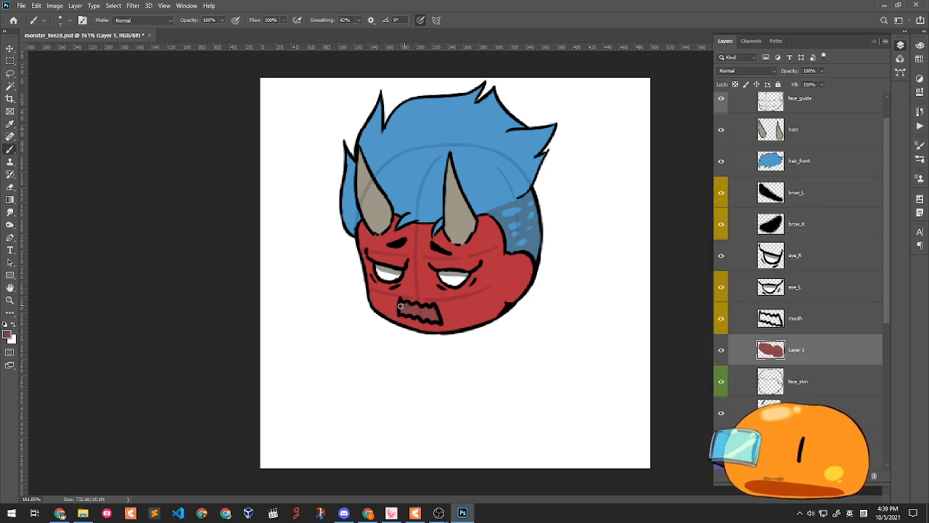
# - Finish filling the right end of the mouth and shade the cheek edge darker red
pyautogui.moveTo(412, 305); pyautogui.dragTo(419, 308)
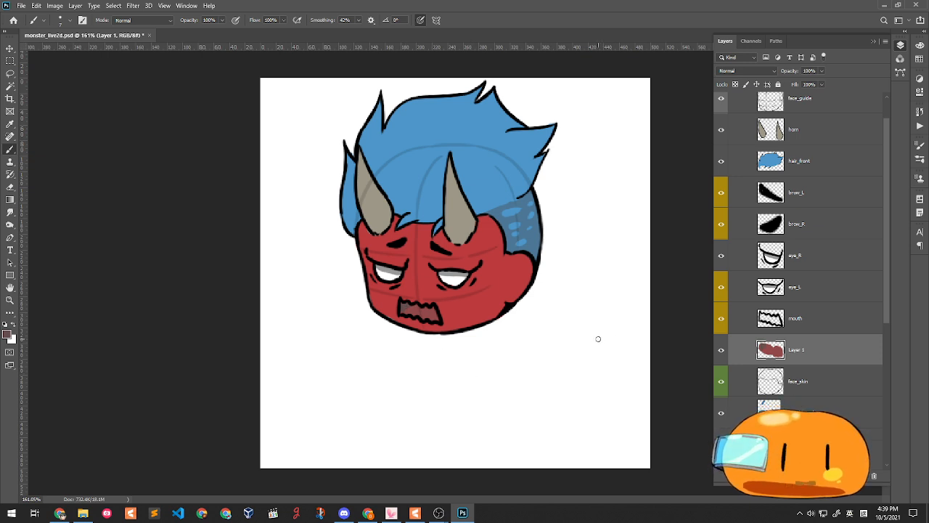
pyautogui.click(802, 412)
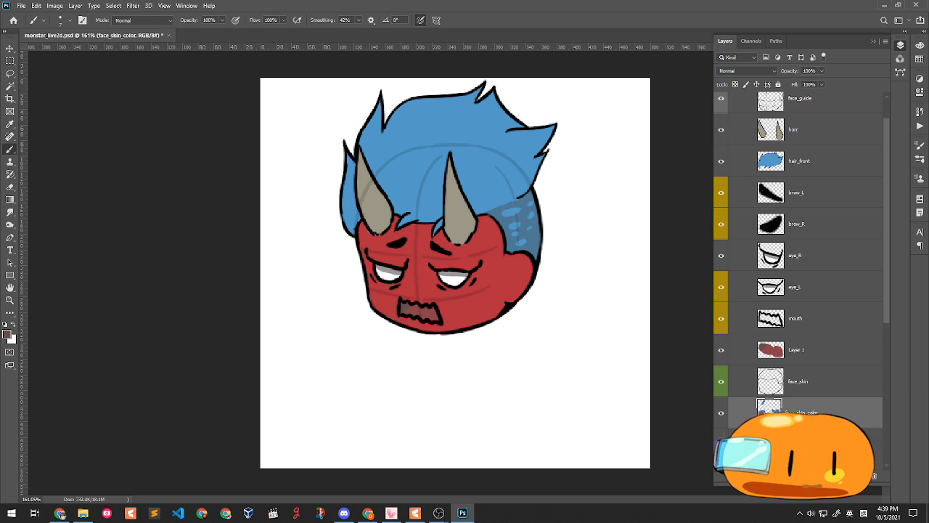
pyautogui.moveTo(520, 271); pyautogui.dragTo(516, 287)
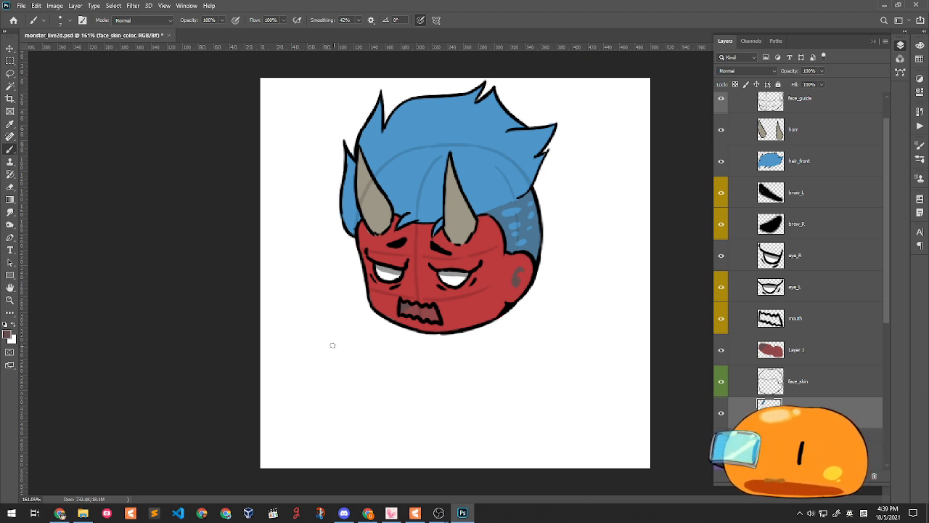
# - Merge the mouth lines down into the mouth fill layer and name the result mouth
pyautogui.scroll(-1, 435, 279)
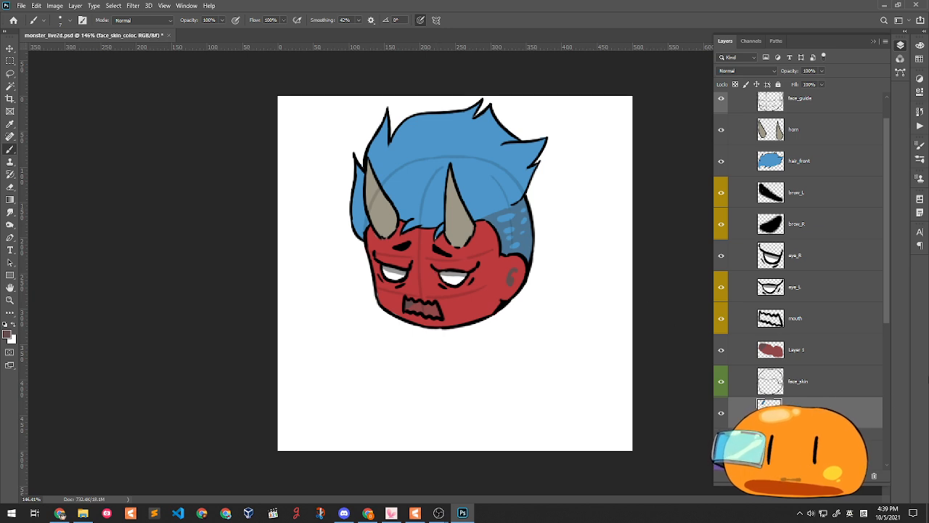
pyautogui.scroll(-2, 775, 381)
pyautogui.scroll(2, 809, 357)
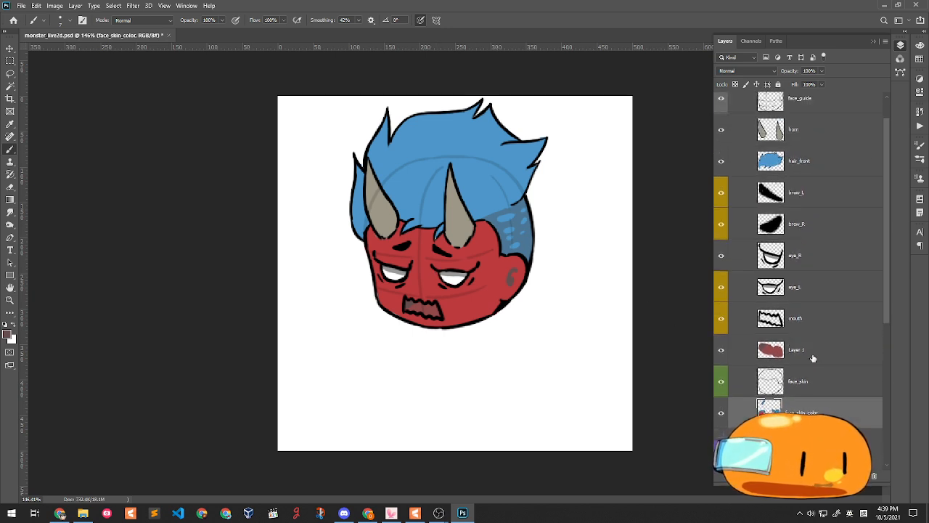
pyautogui.click(827, 324)
pyautogui.click(792, 350)
pyautogui.doubleClick(797, 318)
pyautogui.hotkey('ctrl', 'c')
pyautogui.click(848, 321)
pyautogui.hotkey('ctrl', 'e')
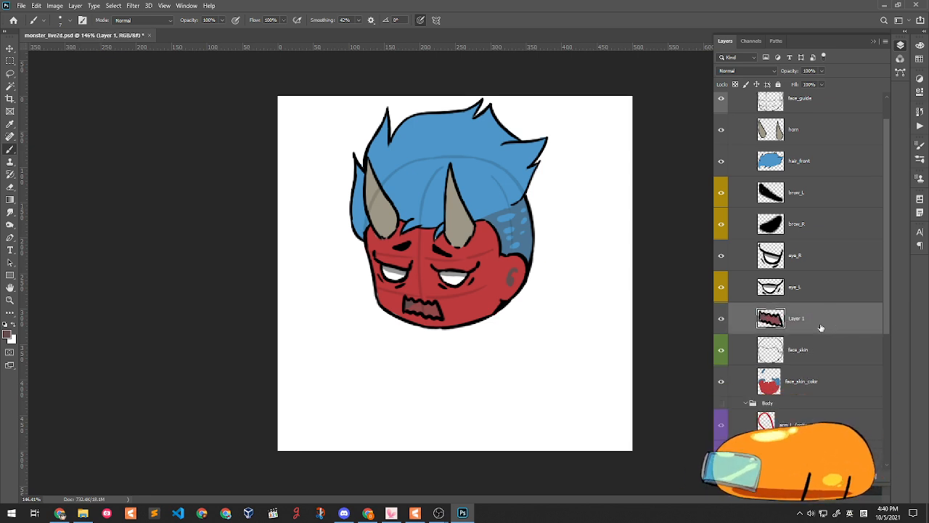
pyautogui.doubleClick(797, 320)
pyautogui.hotkey('ctrl', 'v')
pyautogui.press('Return')
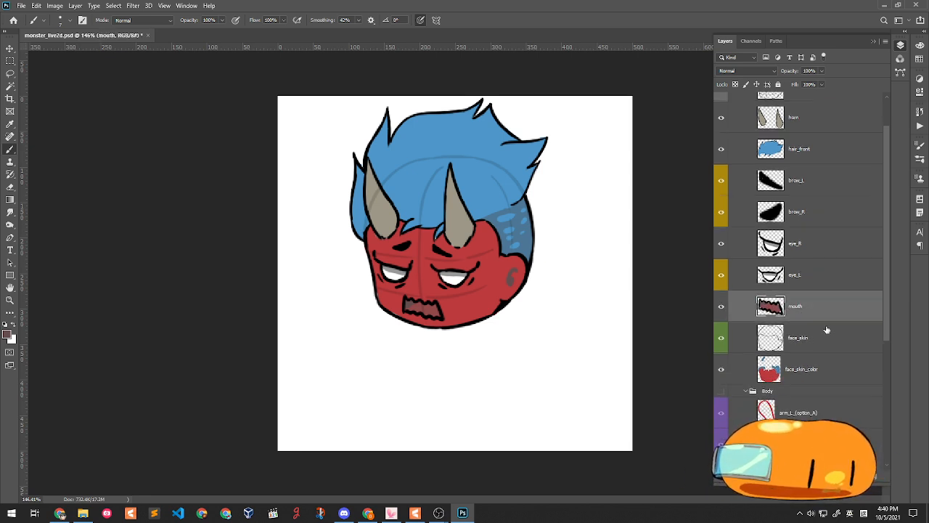
# - Merge face_skin into face_skin_color, rename it faceskin, and hide hair_front
pyautogui.scroll(-2, 813, 326)
pyautogui.click(795, 291)
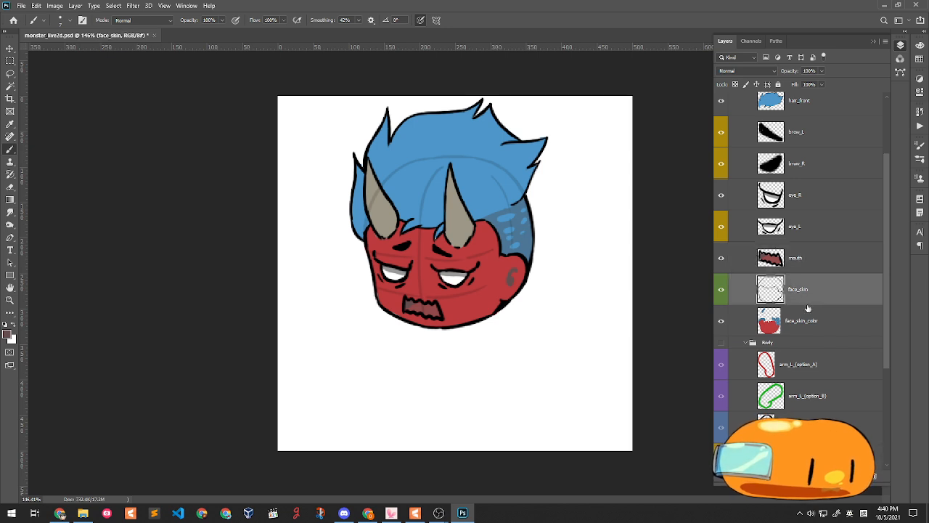
pyautogui.hotkey('ctrl', 'e')
pyautogui.doubleClick(800, 289)
pyautogui.write('faceskin')
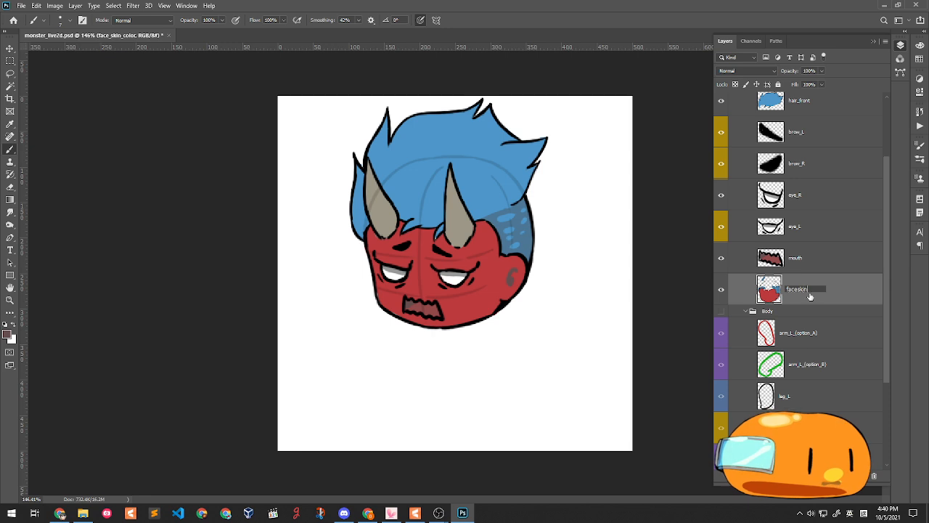
pyautogui.press('Return')
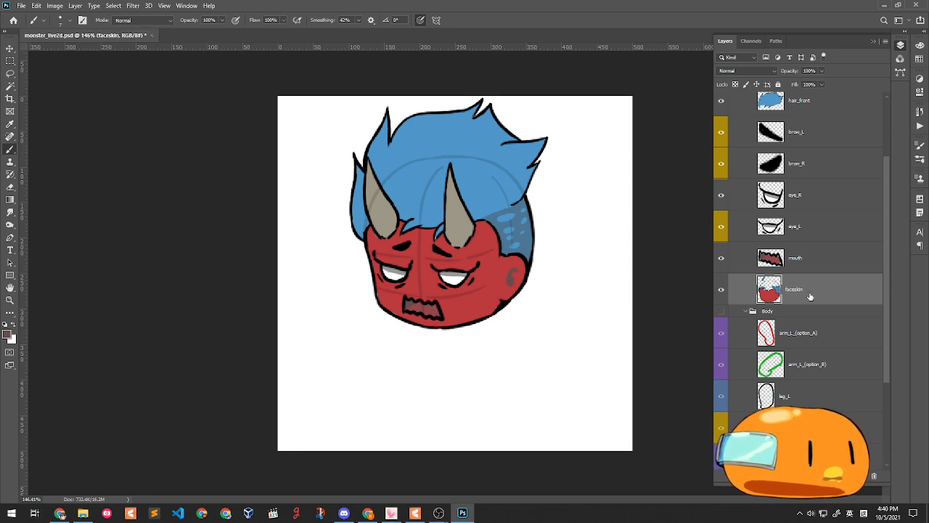
pyautogui.scroll(1, 788, 252)
pyautogui.click(722, 149)
# - On faceskin, sample the face red and paint over the white gap by the left horn
pyautogui.click(722, 149)
pyautogui.click(722, 149)
pyautogui.click(722, 149)
pyautogui.click(721, 149)
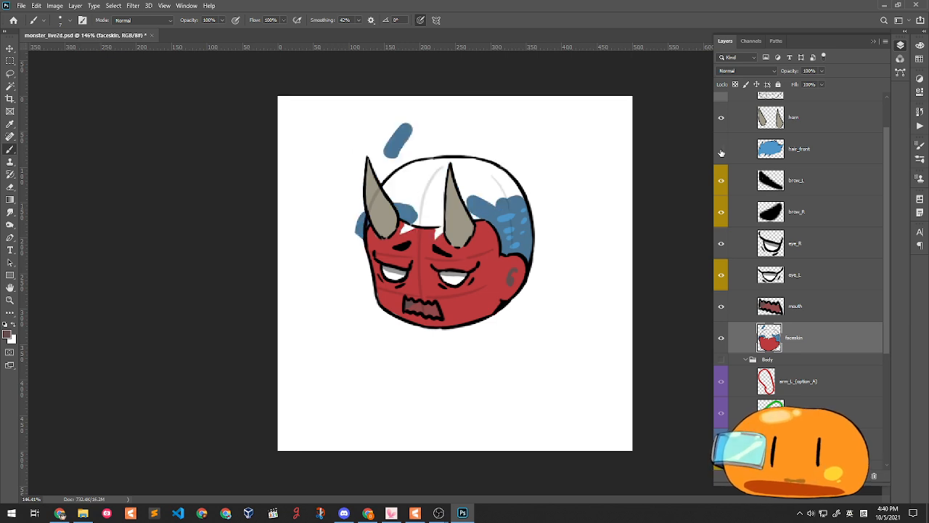
pyautogui.click(826, 310)
pyautogui.click(826, 337)
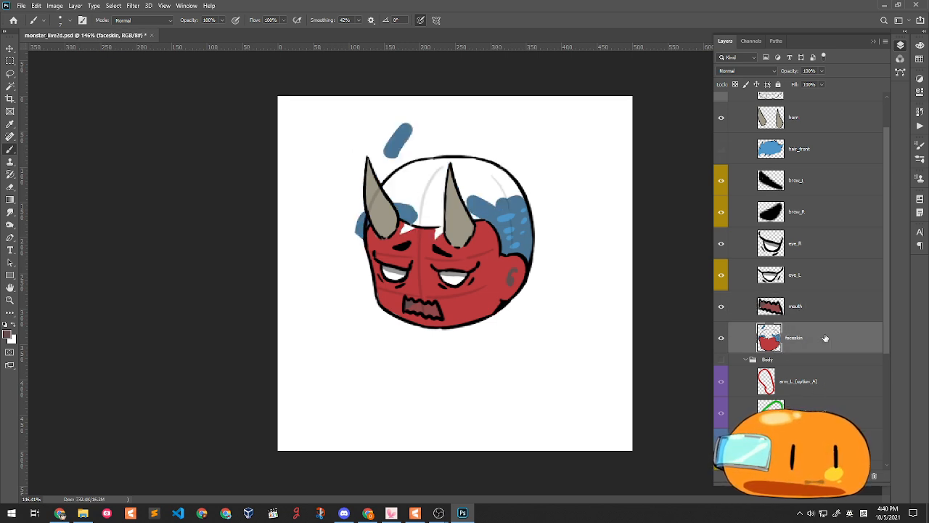
pyautogui.keyDown('alt'); pyautogui.click(419, 244); pyautogui.keyUp('alt')
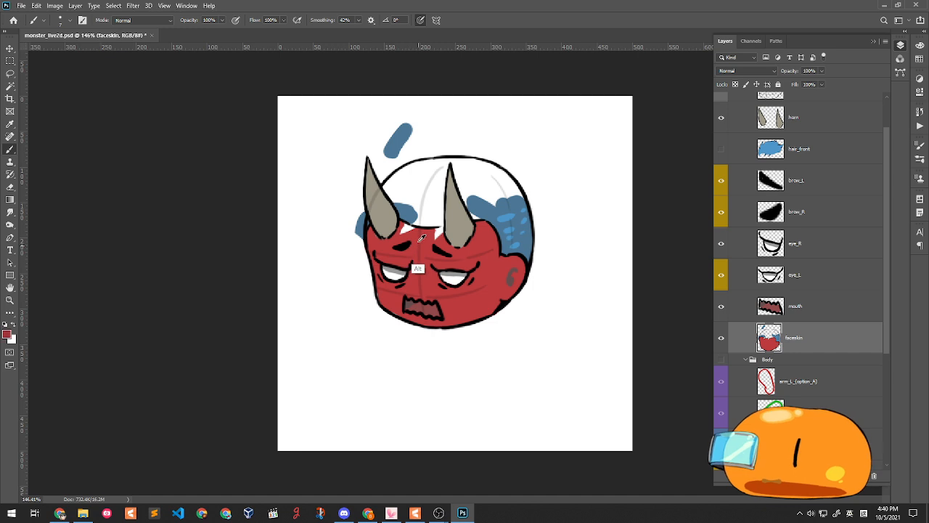
pyautogui.moveTo(398, 233); pyautogui.dragTo(440, 230)
pyautogui.keyDown('alt'); pyautogui.click(417, 244); pyautogui.keyUp('alt')
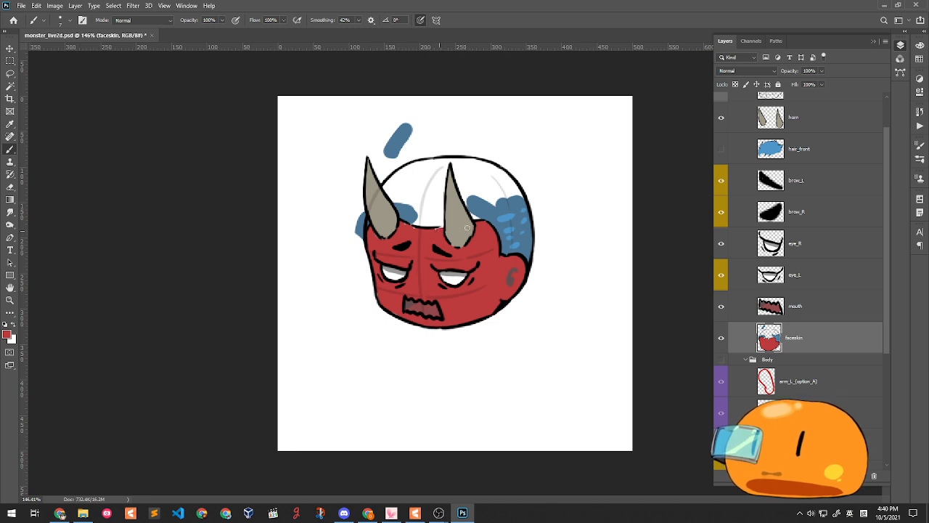
# - Hide the horns and paint the white scalp blue, enlarging the brush to about 23 px
pyautogui.click(727, 118)
pyautogui.keyDown('alt'); pyautogui.click(415, 211); pyautogui.keyUp('alt')
pyautogui.moveTo(423, 225); pyautogui.dragTo(477, 217)
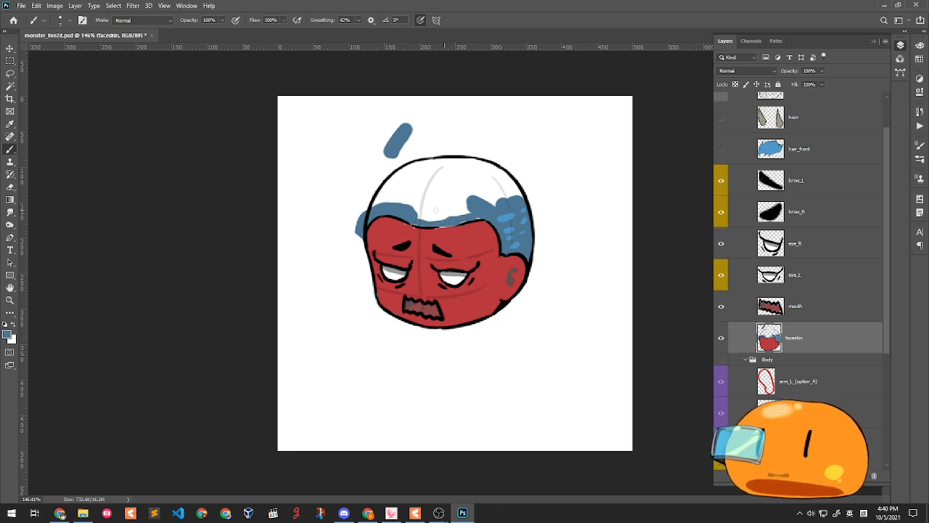
pyautogui.moveTo(375, 211)
pyautogui.mouseDown()
pyautogui.moveTo(402, 180)
pyautogui.moveTo(372, 216)
pyautogui.moveTo(392, 183)
pyautogui.moveTo(375, 208)
pyautogui.moveTo(379, 196)
pyautogui.moveTo(410, 166)
pyautogui.moveTo(482, 163)
pyautogui.mouseUp()
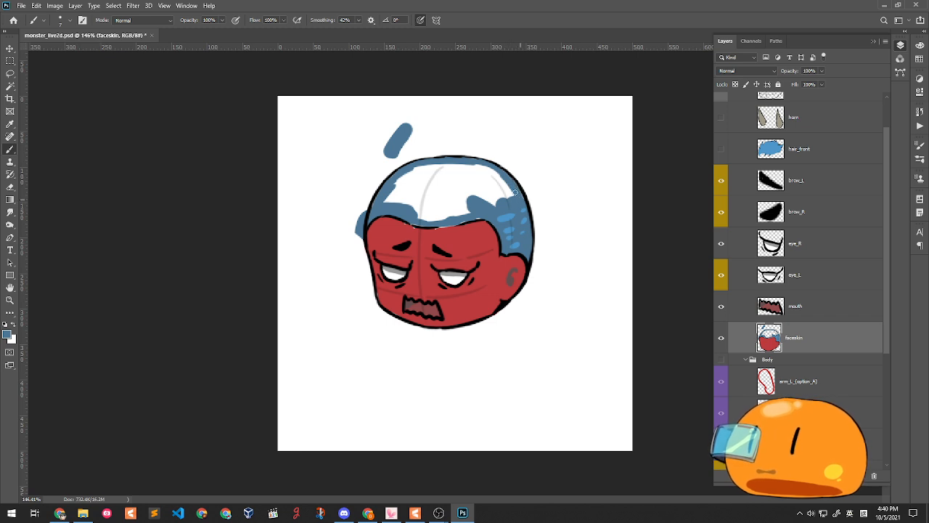
pyautogui.rightClick(484, 167)
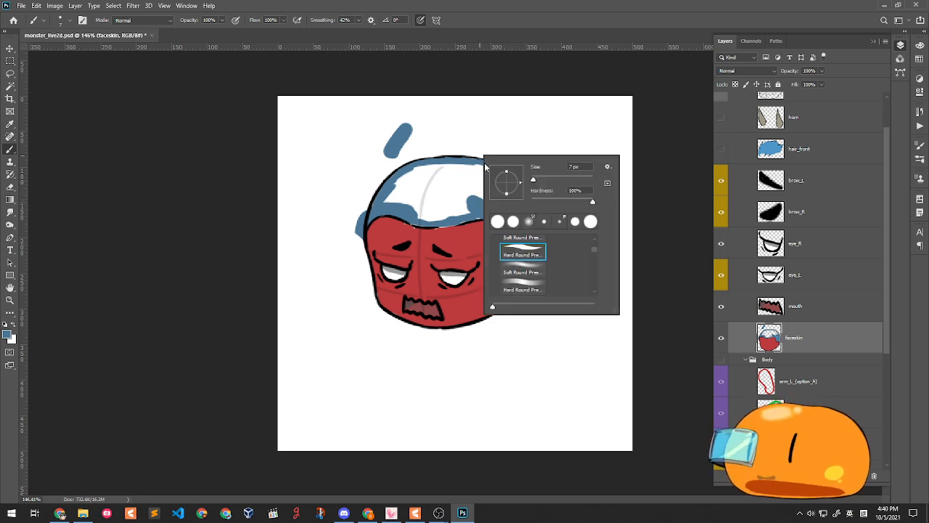
pyautogui.moveTo(534, 181); pyautogui.dragTo(539, 181)
pyautogui.moveTo(411, 197)
pyautogui.mouseDown()
pyautogui.moveTo(509, 199)
pyautogui.moveTo(491, 179)
pyautogui.moveTo(510, 198)
pyautogui.moveTo(475, 169)
pyautogui.moveTo(492, 198)
pyautogui.moveTo(451, 195)
pyautogui.moveTo(429, 181)
pyautogui.moveTo(390, 194)
pyautogui.moveTo(425, 170)
pyautogui.moveTo(454, 168)
pyautogui.moveTo(414, 195)
pyautogui.moveTo(436, 189)
pyautogui.mouseUp()
# - Lasso the loose blue stroke above the head and delete it
pyautogui.click(10, 73)
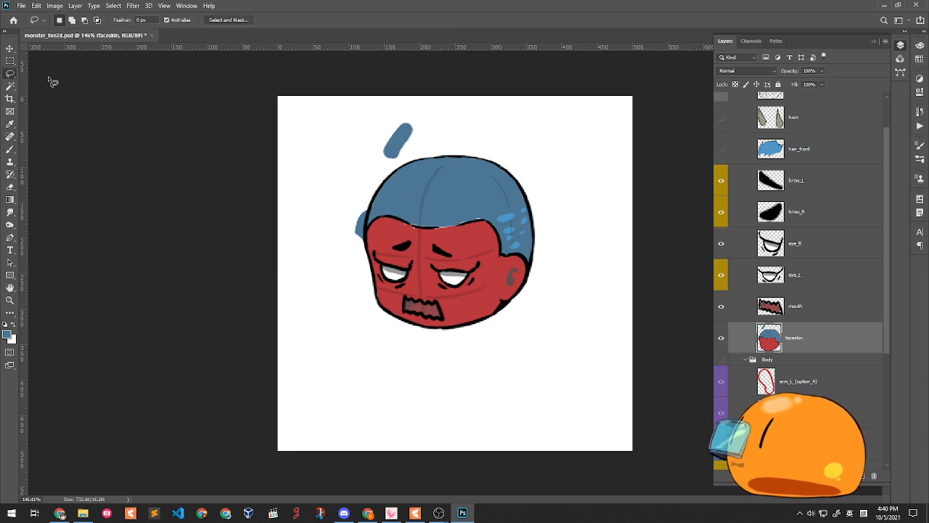
pyautogui.moveTo(358, 145)
pyautogui.mouseDown()
pyautogui.moveTo(396, 155)
pyautogui.moveTo(422, 140)
pyautogui.moveTo(372, 151)
pyautogui.moveTo(375, 122)
pyautogui.moveTo(370, 167)
pyautogui.moveTo(390, 165)
pyautogui.moveTo(426, 127)
pyautogui.moveTo(400, 138)
pyautogui.moveTo(397, 116)
pyautogui.moveTo(369, 136)
pyautogui.moveTo(379, 167)
pyautogui.moveTo(429, 112)
pyautogui.mouseUp()
pyautogui.hotkey('ctrl', 'z')
pyautogui.press('Delete')
pyautogui.hotkey('ctrl', 'd')
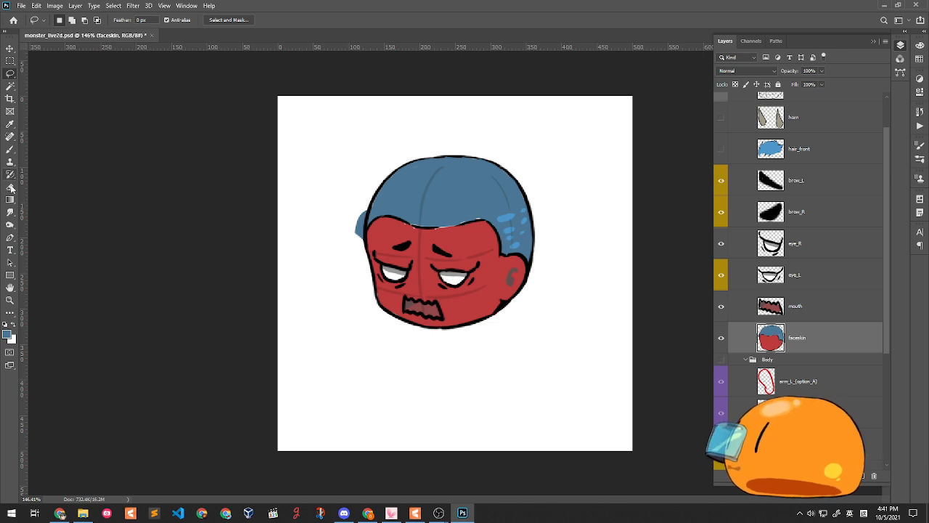
# - Erase the blue spill left of the head and show the front hair again
pyautogui.click(10, 187)
pyautogui.moveTo(358, 203); pyautogui.dragTo(355, 263)
pyautogui.moveTo(354, 221); pyautogui.dragTo(365, 279)
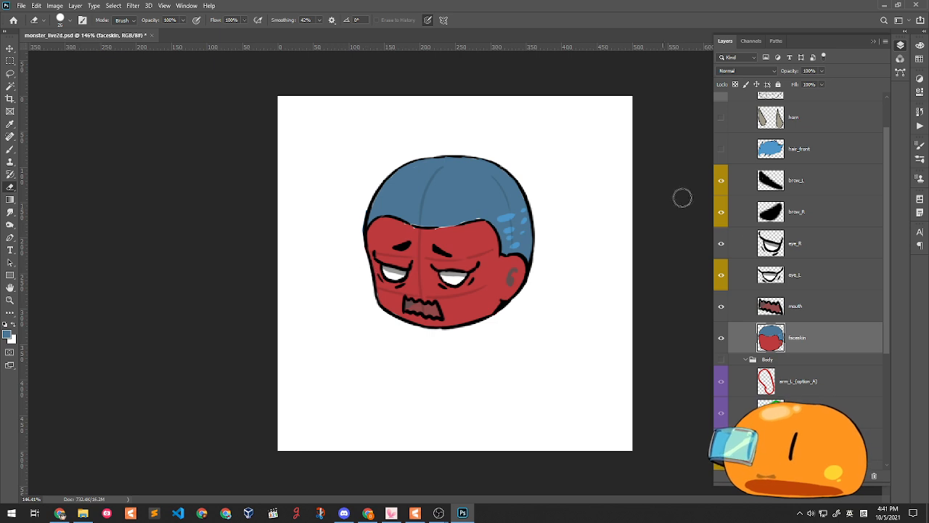
pyautogui.click(721, 149)
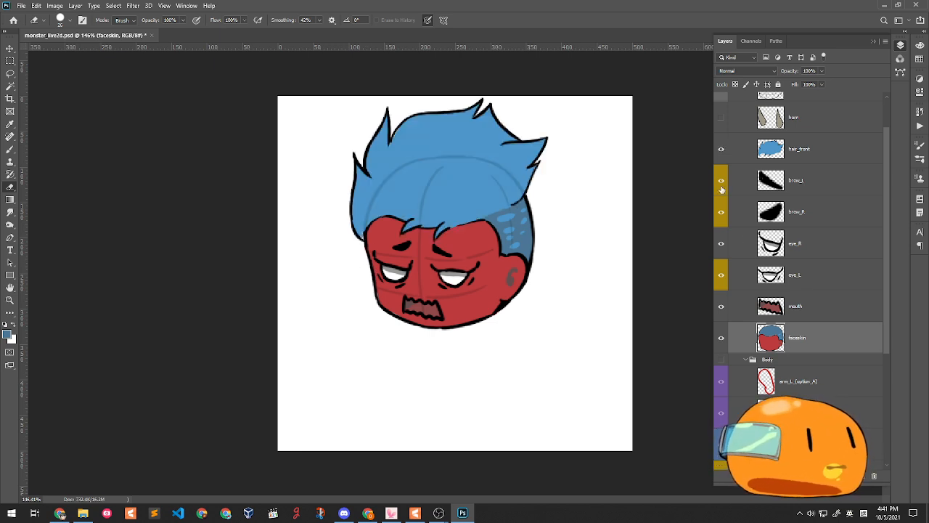
# - Toggle the horns, Head group and front hair off and on, leaving them visible
pyautogui.scroll(2, 811, 258)
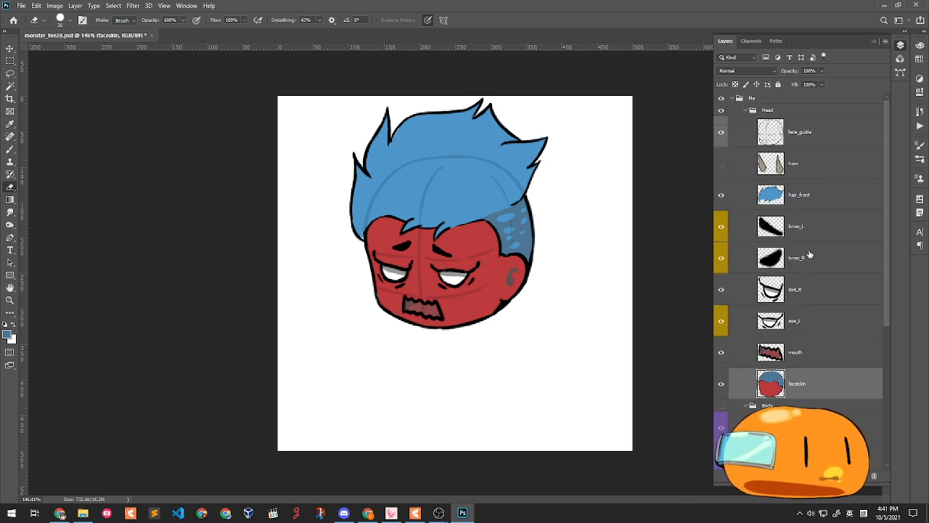
pyautogui.click(722, 163)
pyautogui.click(721, 163)
pyautogui.click(722, 163)
pyautogui.click(725, 167)
pyautogui.click(725, 166)
pyautogui.click(722, 113)
pyautogui.click(723, 112)
pyautogui.click(726, 164)
pyautogui.click(726, 165)
pyautogui.click(723, 197)
pyautogui.click(722, 198)
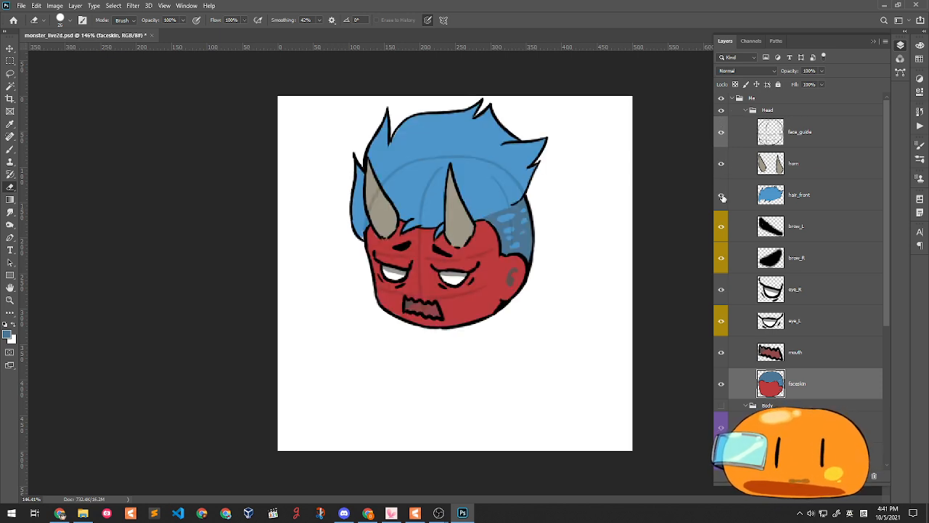
# - Flick the brows, eyes, mouth and faceskin layers to check each, leaving all shown
pyautogui.click(721, 226)
pyautogui.click(720, 259)
pyautogui.click(720, 258)
pyautogui.click(720, 259)
pyautogui.click(721, 258)
pyautogui.click(720, 290)
pyautogui.click(720, 291)
pyautogui.click(722, 320)
pyautogui.click(722, 320)
pyautogui.click(721, 353)
pyautogui.click(721, 353)
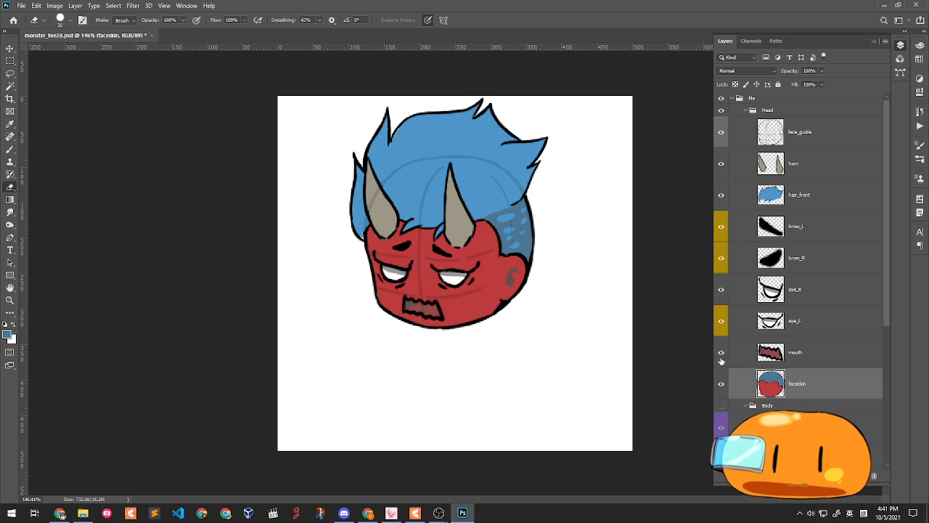
pyautogui.click(721, 385)
pyautogui.click(721, 385)
pyautogui.click(721, 385)
pyautogui.click(721, 385)
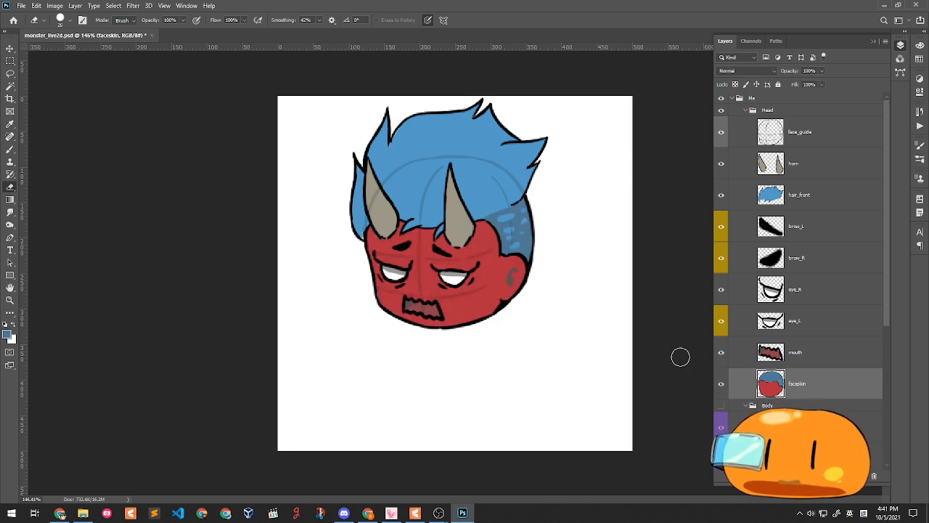
pyautogui.scroll(-2, 763, 359)
pyautogui.scroll(2, 740, 267)
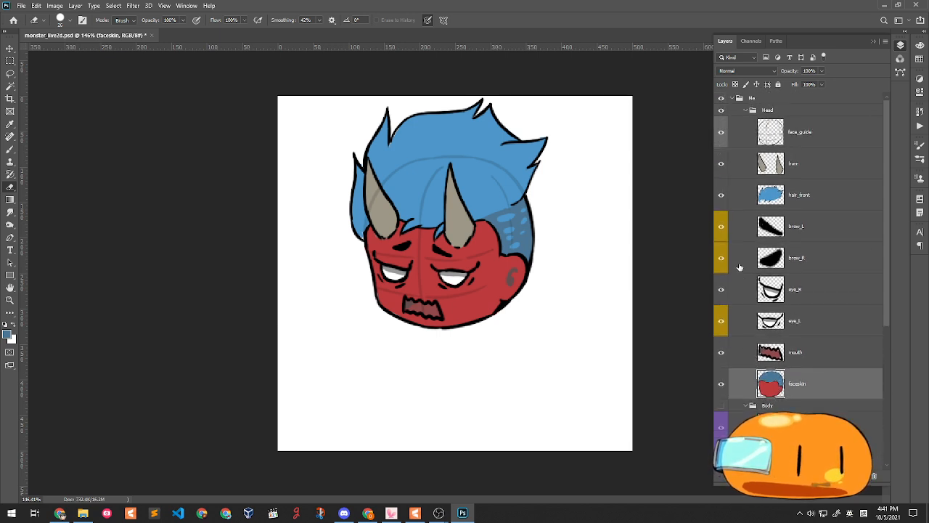
# - Hide the head parts, show the Body group, and hide both left arm options and leg_L
pyautogui.moveTo(724, 163); pyautogui.dragTo(724, 381)
pyautogui.click(722, 405)
pyautogui.scroll(-2, 465, 312)
pyautogui.scroll(2, 480, 350)
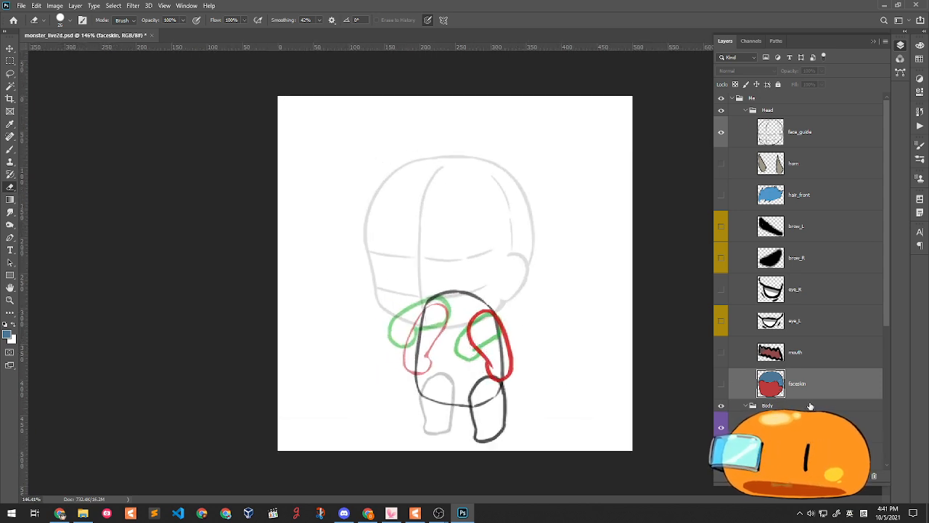
pyautogui.scroll(-3, 770, 374)
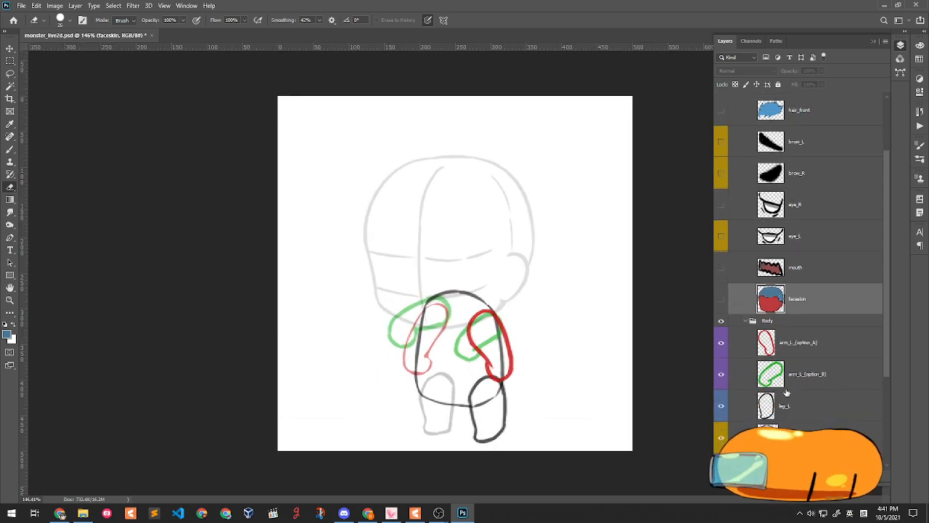
pyautogui.scroll(-3, 787, 393)
pyautogui.click(849, 361)
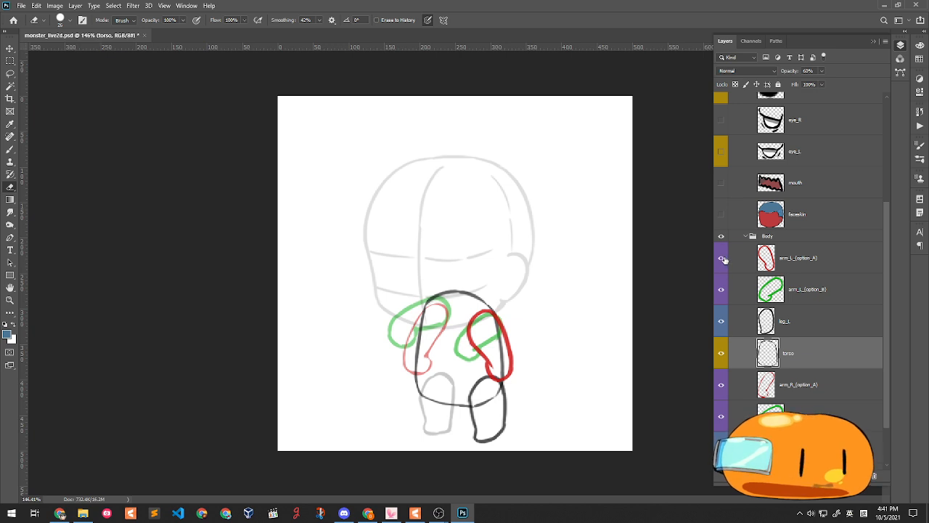
pyautogui.moveTo(723, 262); pyautogui.dragTo(731, 340)
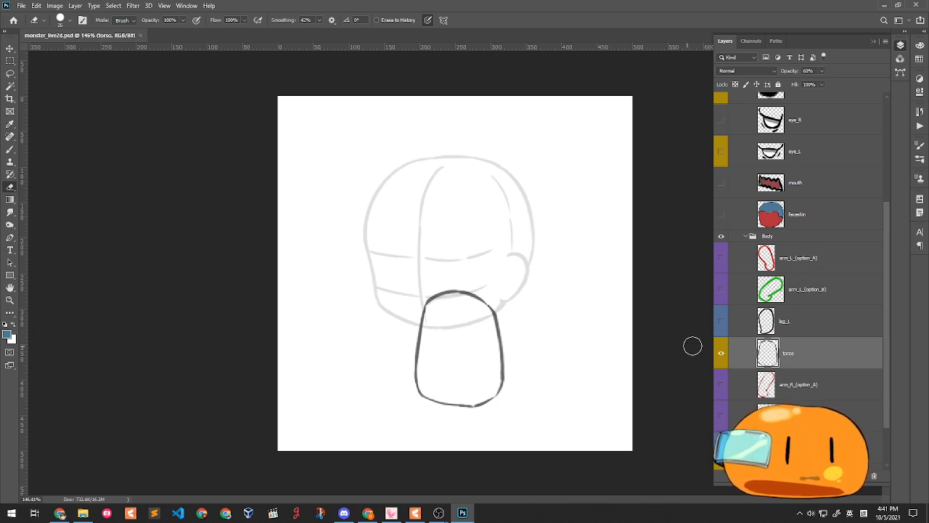
# - Set the torso outline to 100% opacity and add a new Layer 1 above arm_R_(option_A)
pyautogui.moveTo(822, 84); pyautogui.dragTo(848, 80)
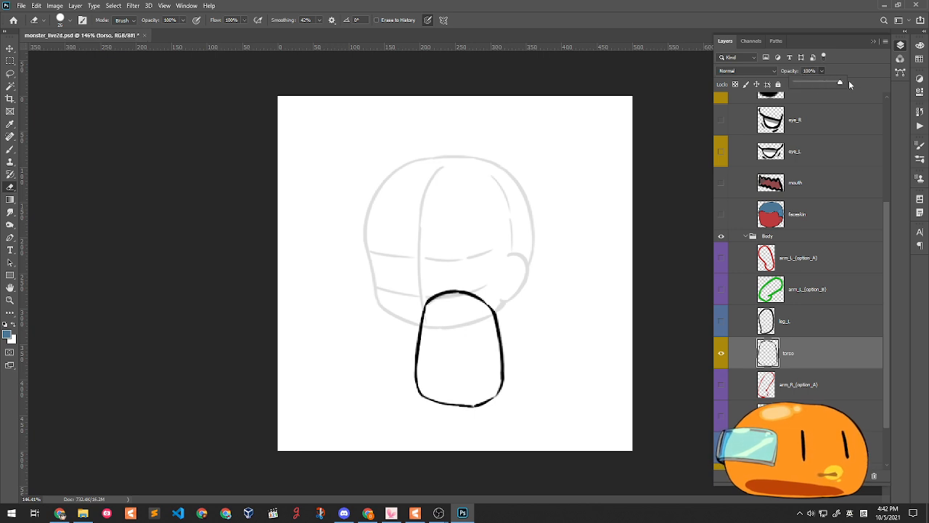
pyautogui.click(788, 389)
pyautogui.hotkey('ctrl', 'shift', 'n')
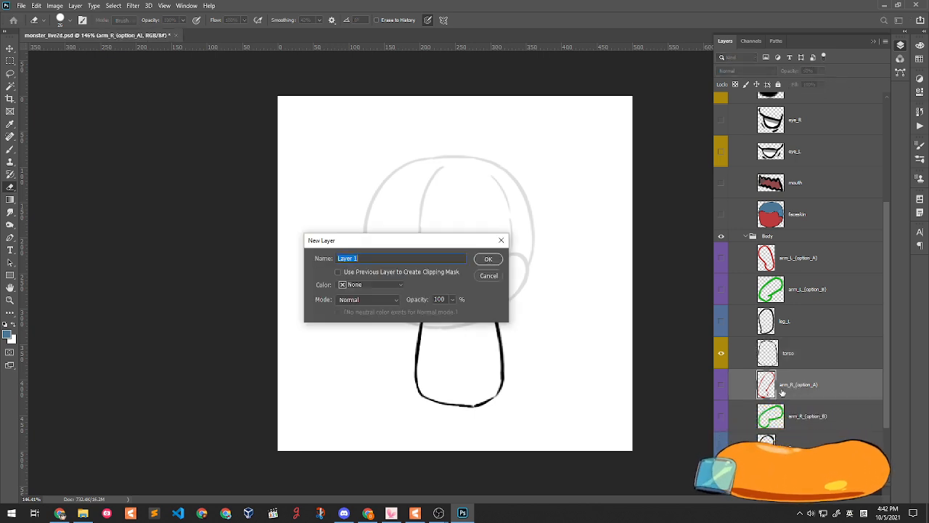
pyautogui.press('Return')
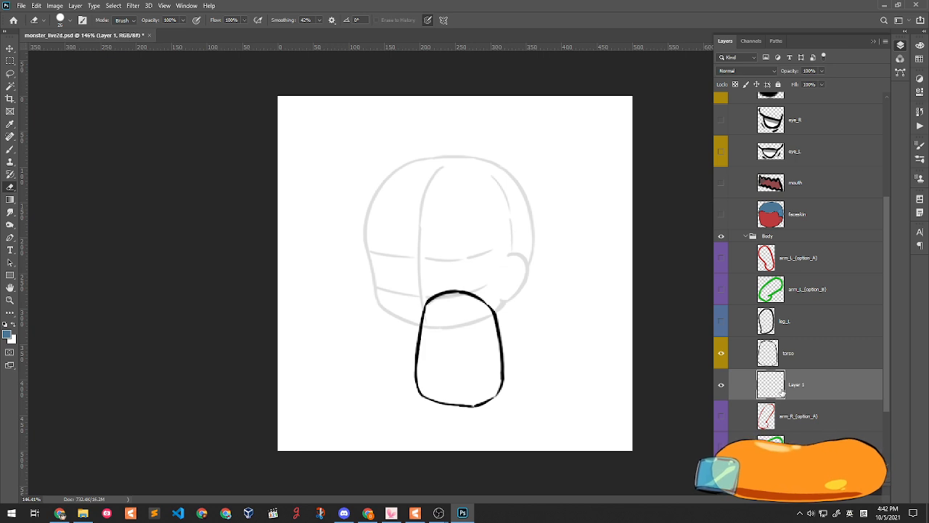
# - Pick dark blue-grey #45545e and brush it inside the torso outline on Layer 1
pyautogui.click(8, 336)
pyautogui.click(640, 292)
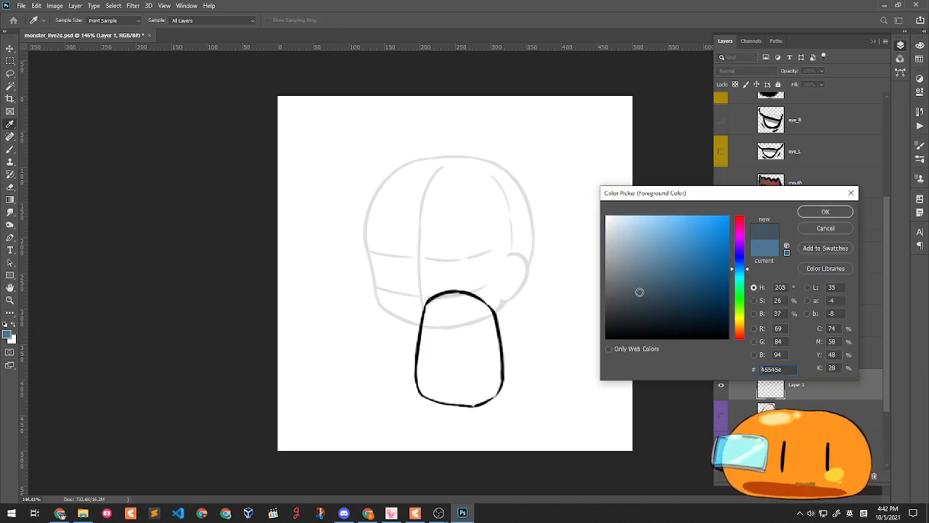
pyautogui.click(826, 211)
pyautogui.press('e')
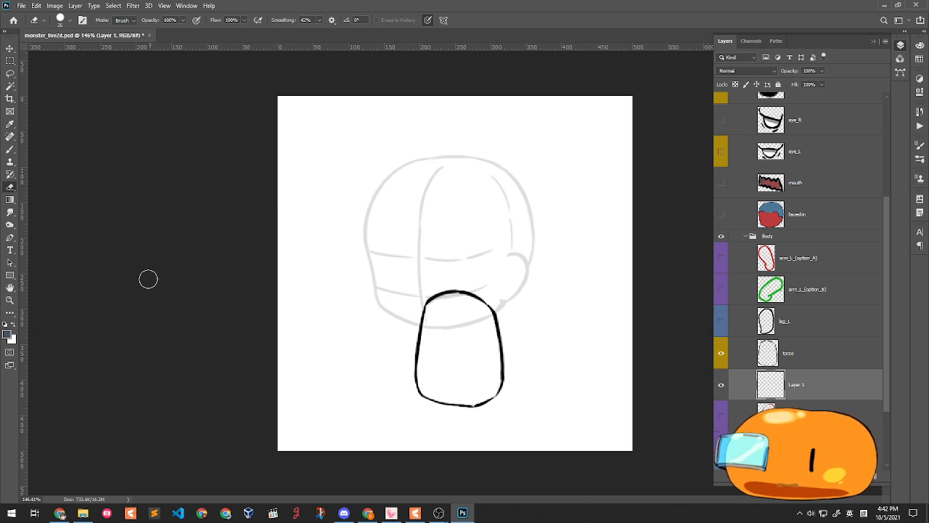
pyautogui.press('b')
pyautogui.moveTo(451, 314)
pyautogui.mouseDown()
pyautogui.moveTo(432, 355)
pyautogui.moveTo(431, 320)
pyautogui.moveTo(430, 388)
pyautogui.moveTo(477, 398)
pyautogui.moveTo(496, 385)
pyautogui.moveTo(485, 311)
pyautogui.moveTo(461, 296)
pyautogui.moveTo(429, 307)
pyautogui.moveTo(467, 302)
pyautogui.moveTo(484, 373)
pyautogui.moveTo(475, 389)
pyautogui.moveTo(471, 358)
pyautogui.moveTo(443, 367)
pyautogui.moveTo(450, 385)
pyautogui.moveTo(468, 379)
pyautogui.moveTo(443, 315)
pyautogui.mouseUp()
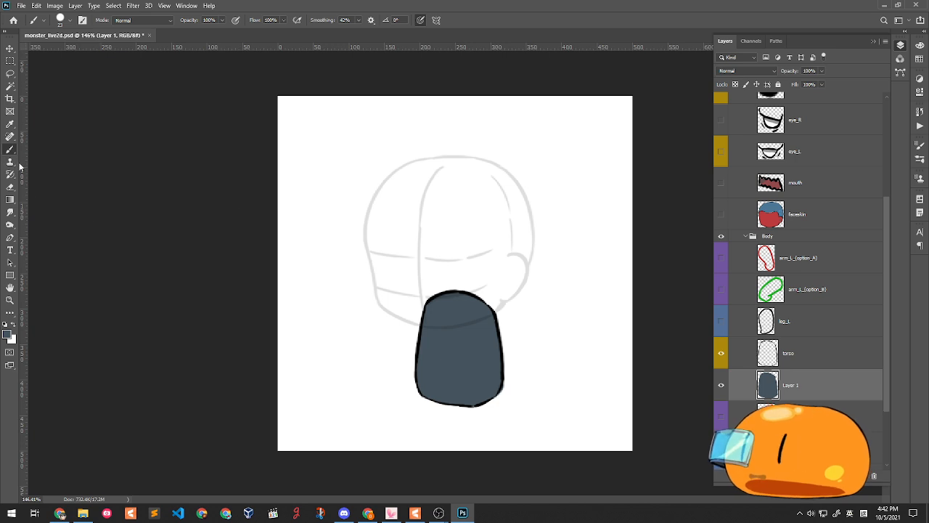
pyautogui.click(11, 186)
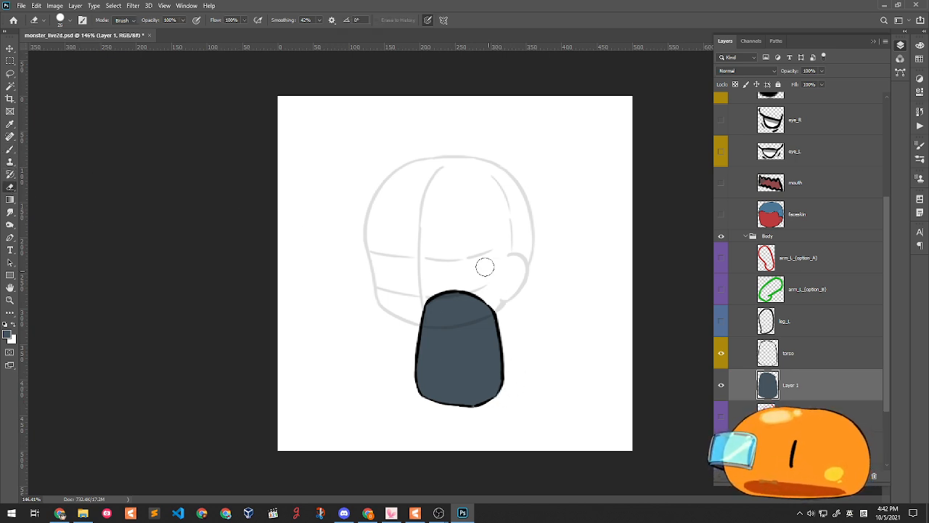
pyautogui.click(11, 148)
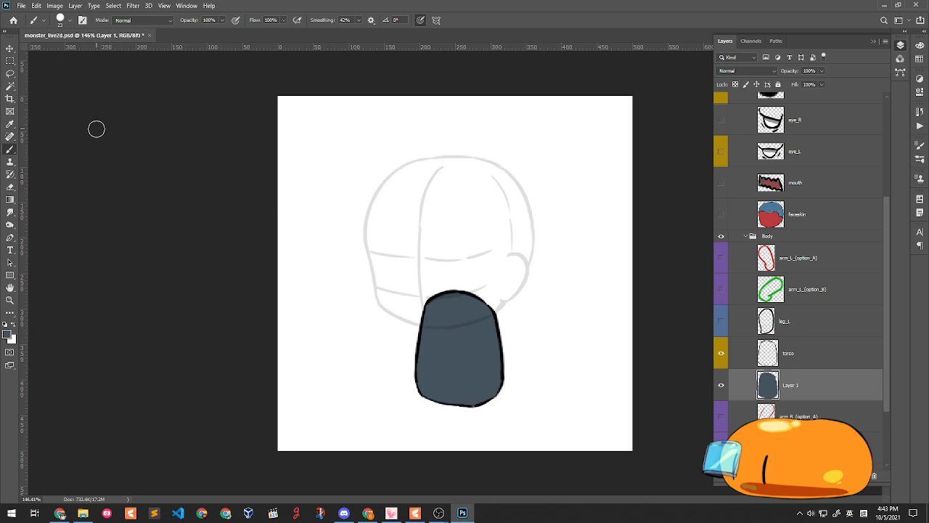
pyautogui.click(415, 513)
pyautogui.click(212, 66)
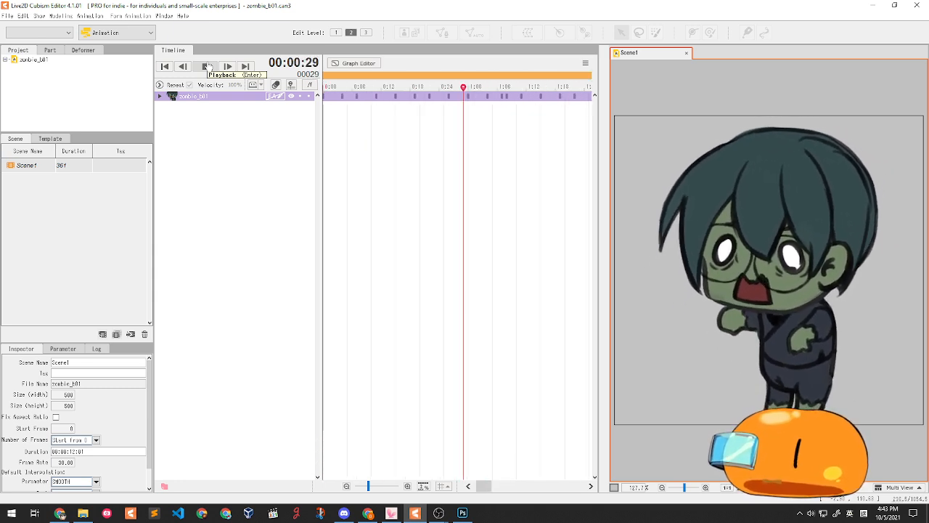
pyautogui.click(207, 66)
pyautogui.click(872, 6)
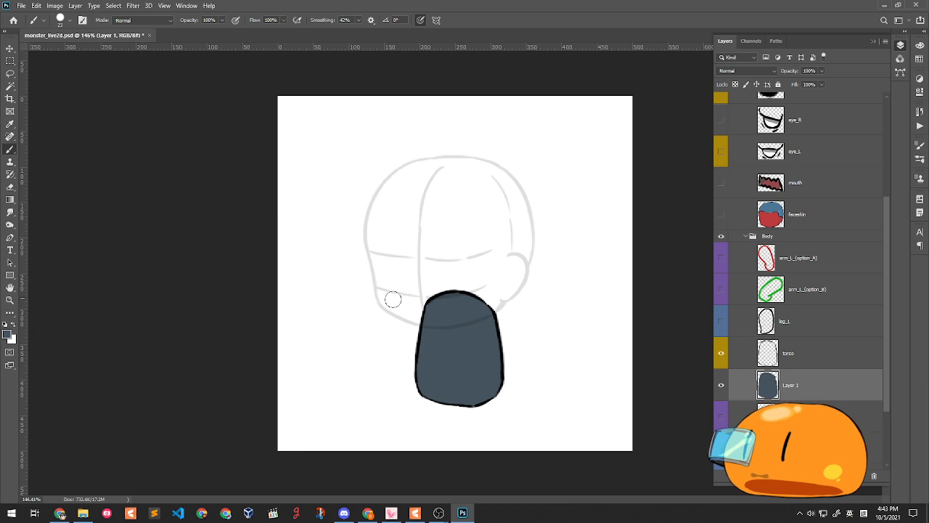
# - On the torso layer, shrink the brush to 9 px and try a diagonal line across the torso
pyautogui.click(785, 362)
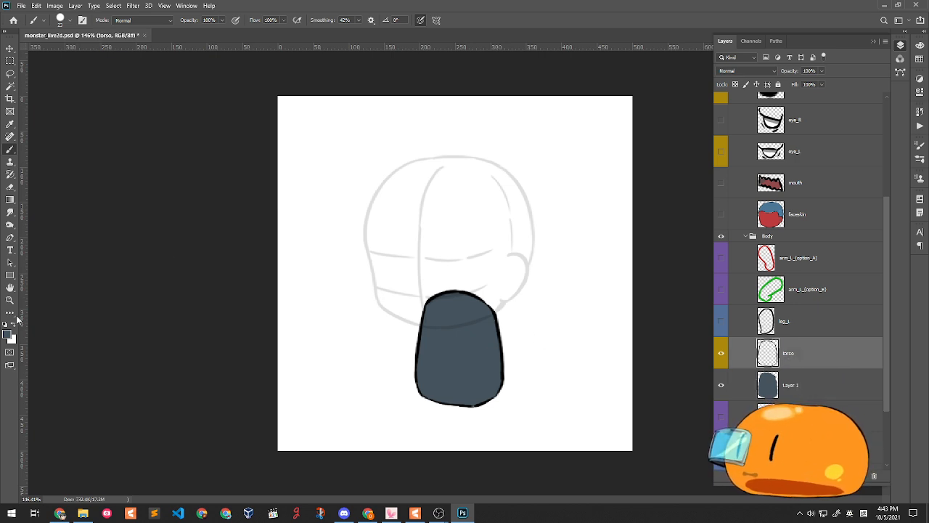
pyautogui.moveTo(423, 361); pyautogui.dragTo(454, 331)
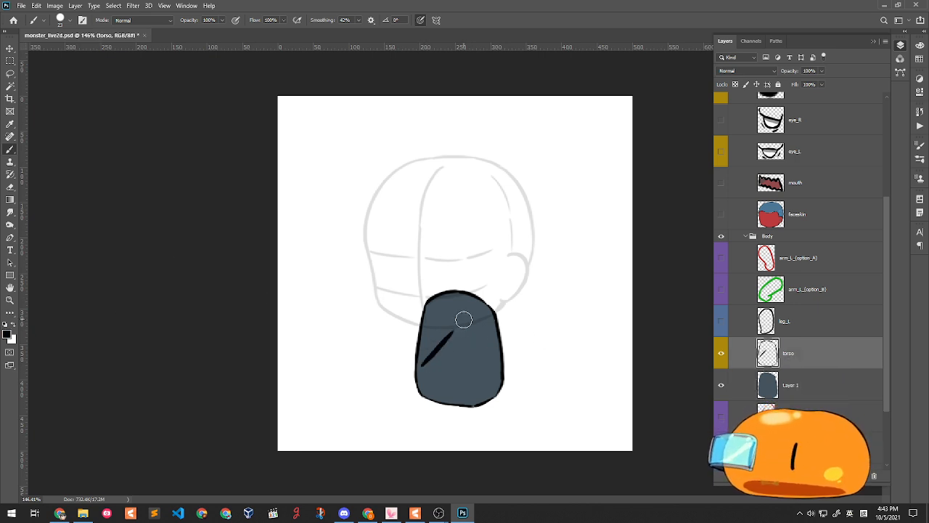
pyautogui.hotkey('ctrl', 'z')
pyautogui.rightClick(527, 271)
pyautogui.moveTo(582, 297); pyautogui.dragTo(579, 296)
pyautogui.moveTo(416, 363); pyautogui.dragTo(450, 329)
pyautogui.hotkey('ctrl', 'z')
pyautogui.hotkey('ctrl', 'z')
# - Draw the lower diagonal sash line and a second diagonal near the top right
pyautogui.moveTo(417, 361); pyautogui.dragTo(456, 330)
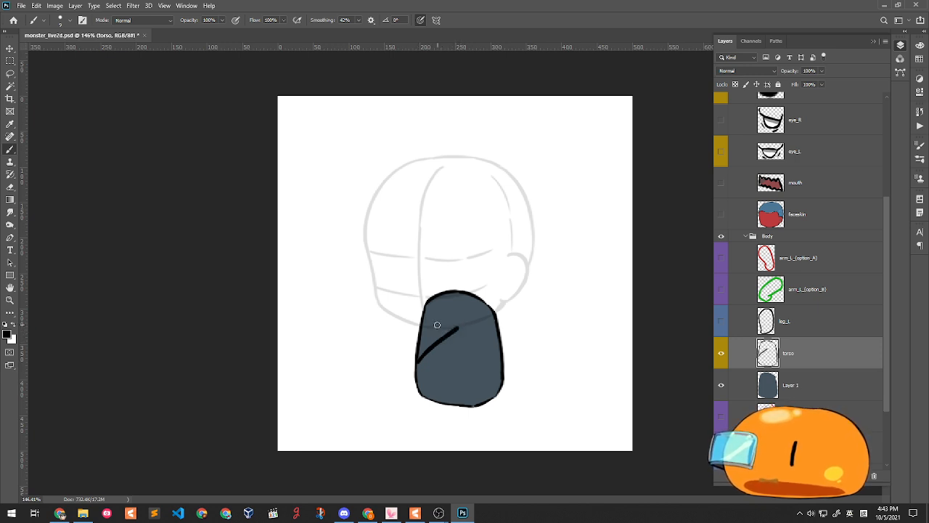
pyautogui.moveTo(470, 315)
pyautogui.mouseDown()
pyautogui.moveTo(487, 314)
pyautogui.moveTo(440, 336)
pyautogui.moveTo(430, 302)
pyautogui.moveTo(447, 294)
pyautogui.moveTo(430, 349)
pyautogui.mouseUp()
pyautogui.hotkey('ctrl', 'z')
pyautogui.hotkey('ctrl', 'z')
pyautogui.hotkey('ctrl', 'z')
pyautogui.moveTo(431, 303)
pyautogui.mouseDown()
pyautogui.moveTo(433, 352)
pyautogui.moveTo(424, 327)
pyautogui.moveTo(432, 355)
pyautogui.moveTo(463, 351)
pyautogui.moveTo(480, 330)
pyautogui.mouseUp()
pyautogui.hotkey('ctrl', 'z')
pyautogui.hotkey('ctrl', 'z')
pyautogui.hotkey('ctrl', 'z')
pyautogui.hotkey('ctrl', 'z')
pyautogui.moveTo(419, 378); pyautogui.dragTo(469, 330)
pyautogui.hotkey('ctrl', 'z')
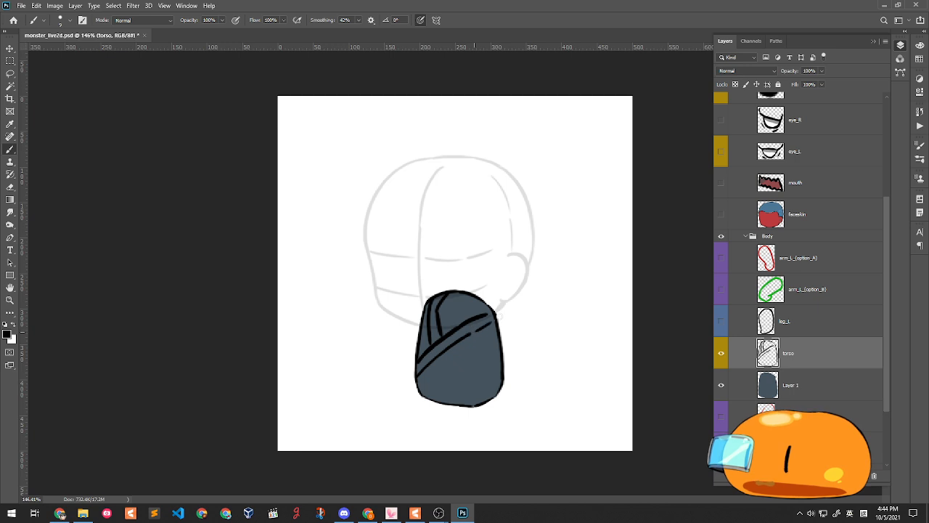
pyautogui.moveTo(471, 331); pyautogui.dragTo(495, 317)
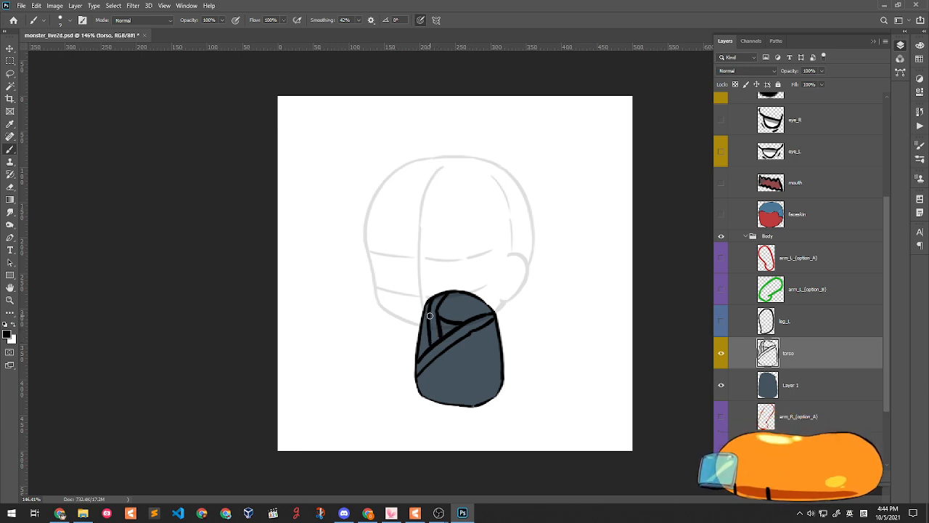
# - Redraw the horizontal band across the lower torso, discarding trial lines and a pocket outline
pyautogui.hotkey('alt', 'Tab')
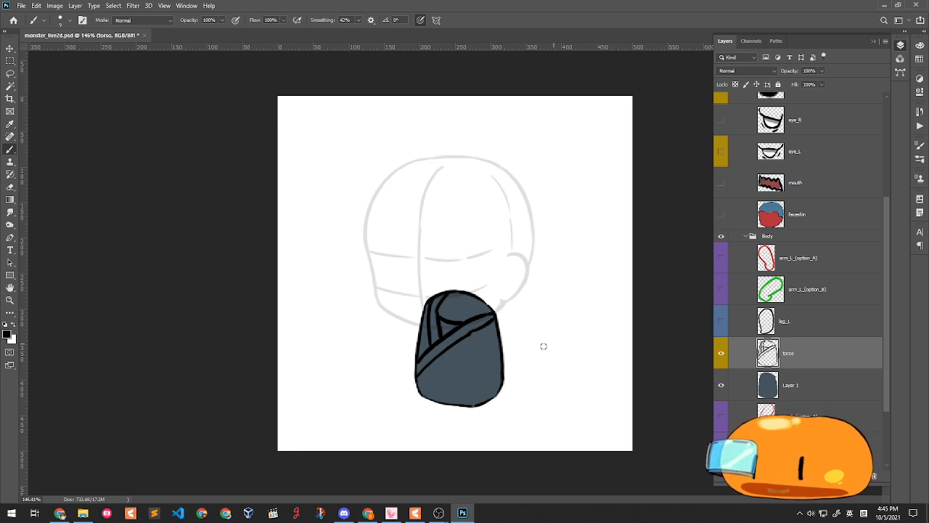
pyautogui.moveTo(420, 377); pyautogui.dragTo(478, 382)
pyautogui.hotkey('ctrl', 'z')
pyautogui.moveTo(417, 376); pyautogui.dragTo(480, 381)
pyautogui.hotkey('ctrl', 'z')
pyautogui.moveTo(419, 377)
pyautogui.mouseDown()
pyautogui.moveTo(478, 384)
pyautogui.moveTo(501, 363)
pyautogui.moveTo(447, 413)
pyautogui.moveTo(444, 400)
pyautogui.moveTo(453, 413)
pyautogui.mouseUp()
pyautogui.hotkey('ctrl', 'z')
pyautogui.hotkey('ctrl', 'z')
pyautogui.hotkey('ctrl', 'z')
pyautogui.hotkey('ctrl', 'z')
pyautogui.hotkey('ctrl', 'z')
pyautogui.hotkey('ctrl', 'z')
pyautogui.hotkey('ctrl', 'z')
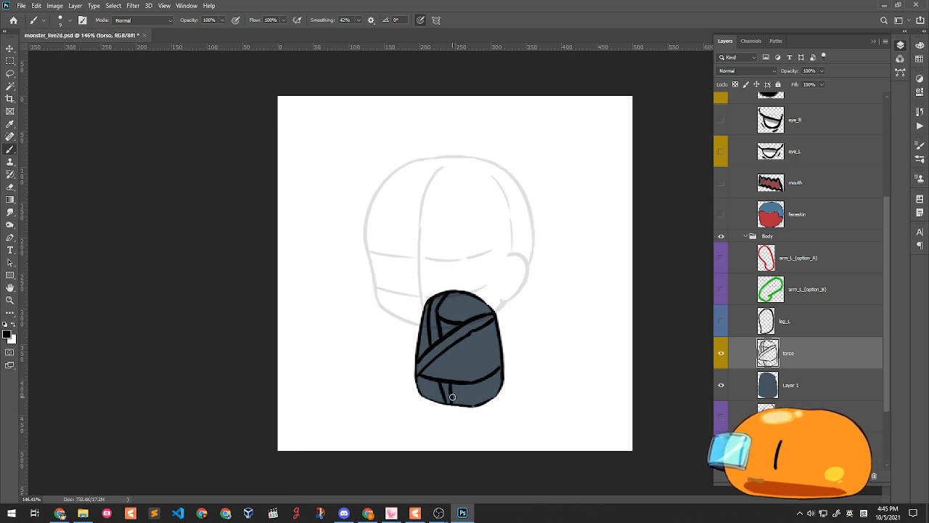
pyautogui.moveTo(421, 375)
pyautogui.mouseDown()
pyautogui.moveTo(477, 379)
pyautogui.moveTo(443, 376)
pyautogui.moveTo(501, 366)
pyautogui.mouseUp()
pyautogui.hotkey('ctrl', 'z')
pyautogui.hotkey('ctrl', 'z')
pyautogui.hotkey('ctrl', 'z')
pyautogui.hotkey('ctrl', 'z')
pyautogui.hotkey('ctrl', 'z')
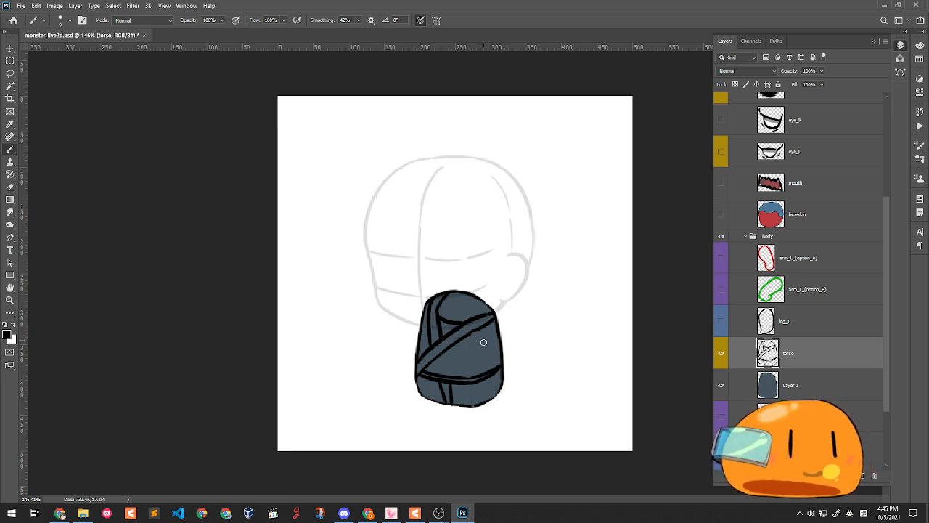
pyautogui.moveTo(476, 330)
pyautogui.mouseDown()
pyautogui.moveTo(487, 345)
pyautogui.moveTo(500, 339)
pyautogui.moveTo(495, 377)
pyautogui.mouseUp()
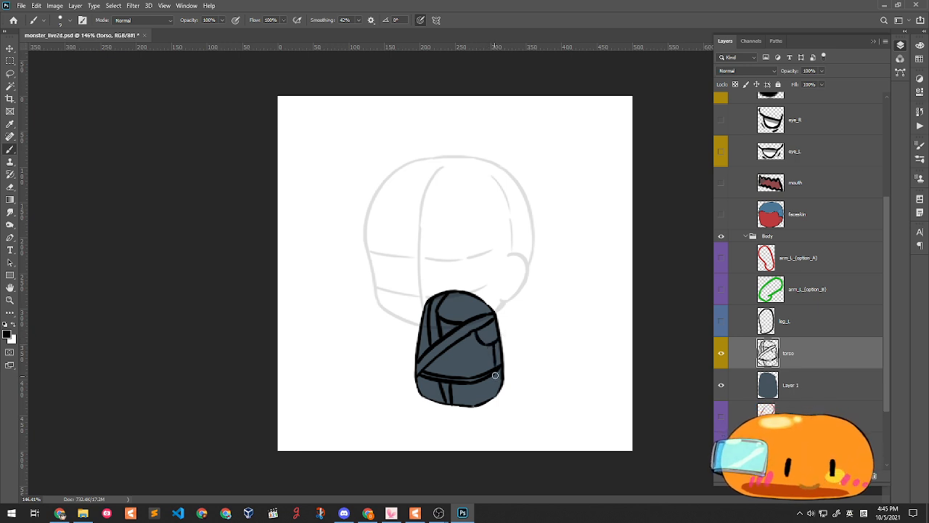
pyautogui.hotkey('ctrl', 'z')
pyautogui.hotkey('ctrl', 'z')
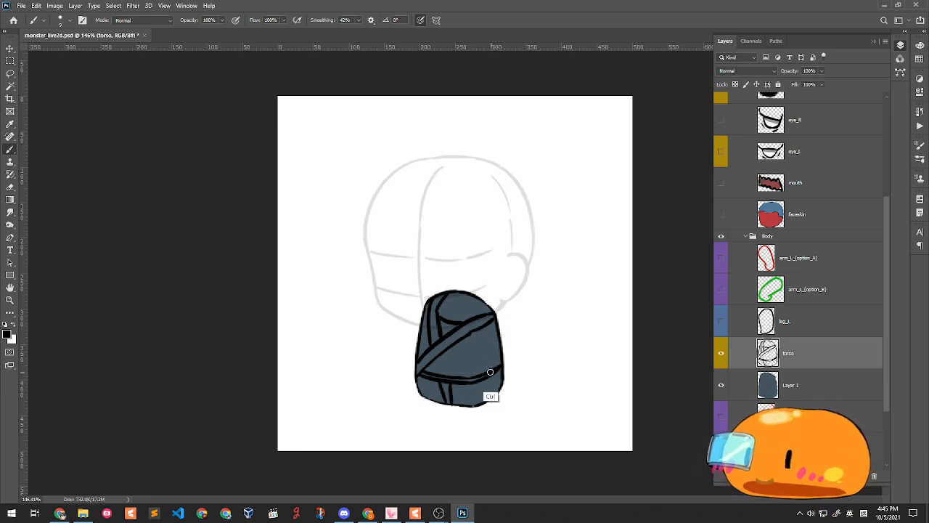
pyautogui.click(803, 387)
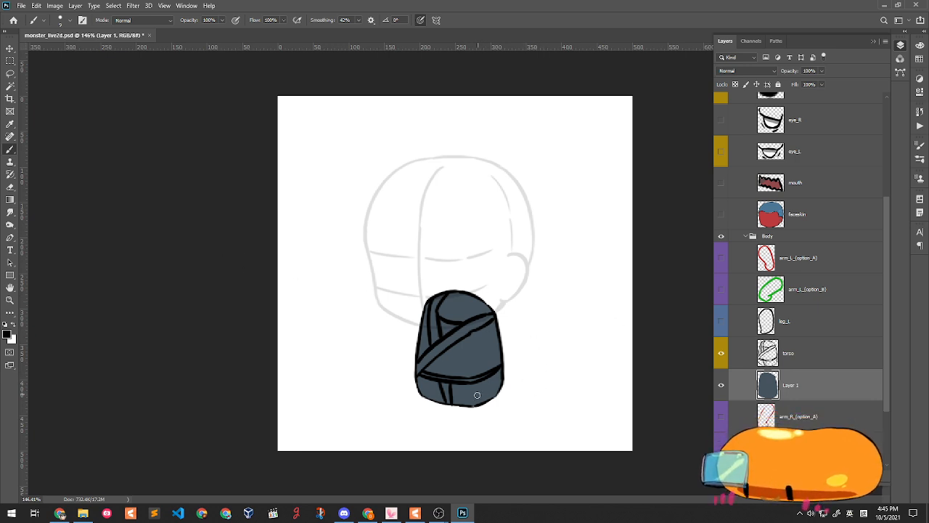
# - Show leg_L and raise its opacity to 100%
pyautogui.click(721, 354)
pyautogui.click(720, 355)
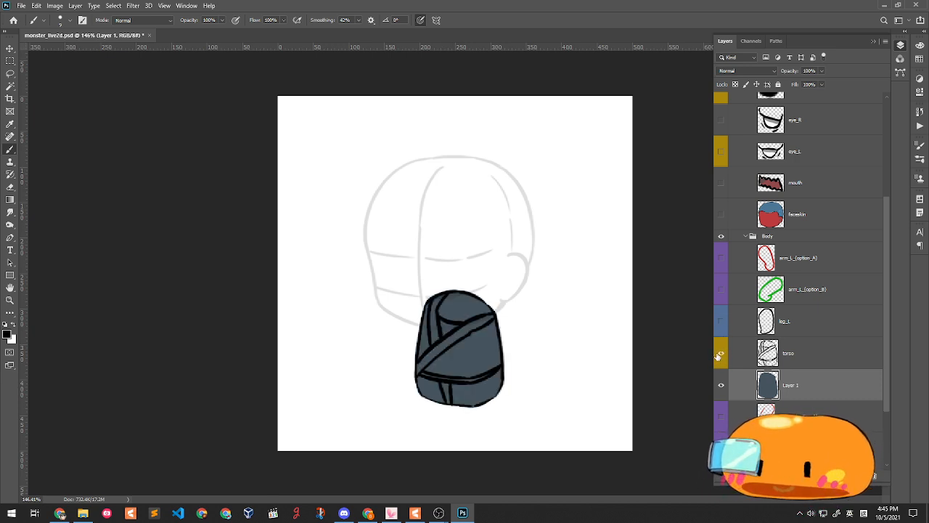
pyautogui.click(722, 321)
pyautogui.click(722, 322)
pyautogui.click(721, 322)
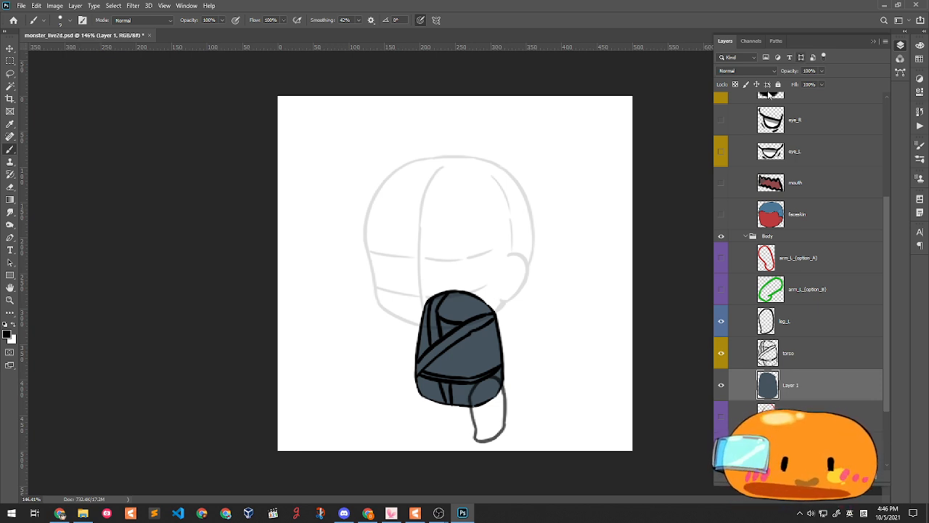
pyautogui.click(804, 331)
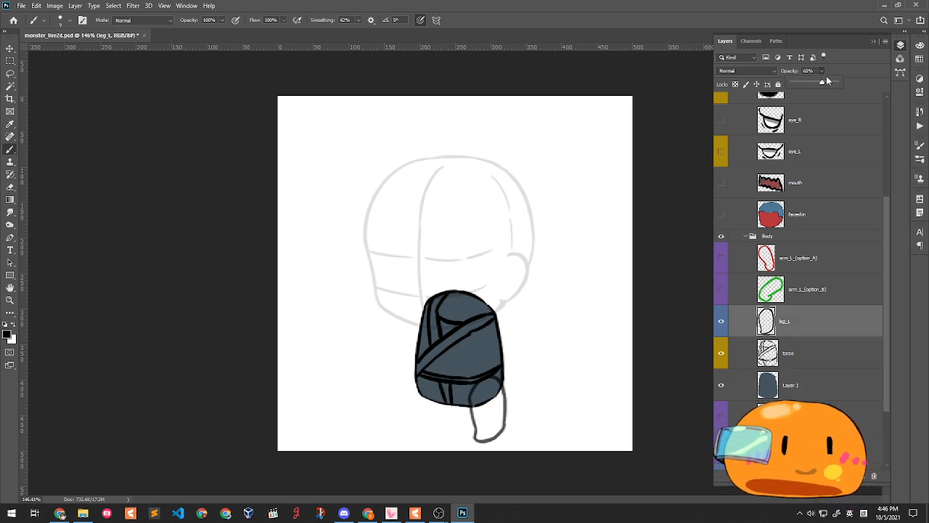
pyautogui.moveTo(827, 80); pyautogui.dragTo(867, 67)
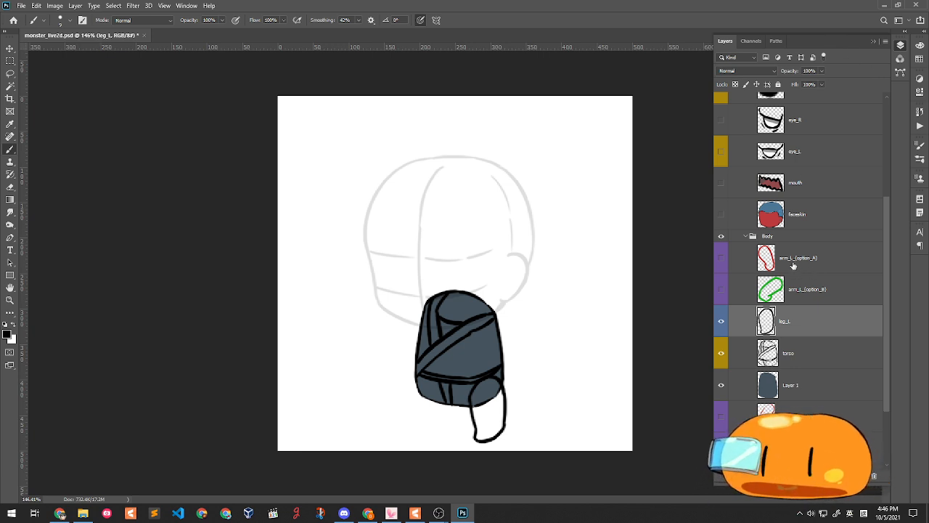
# - Merge the torso line art down into its Layer 1 fill
pyautogui.scroll(-3, 795, 232)
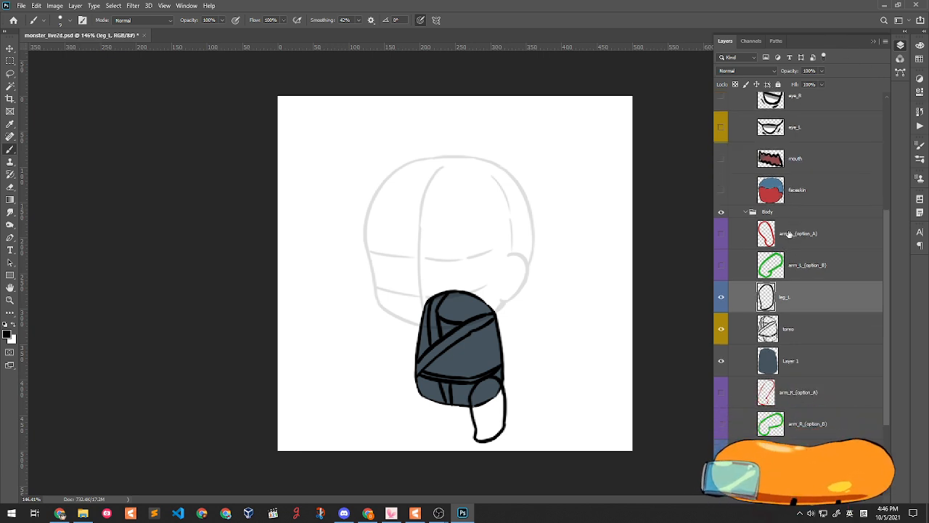
pyautogui.scroll(-3, 796, 226)
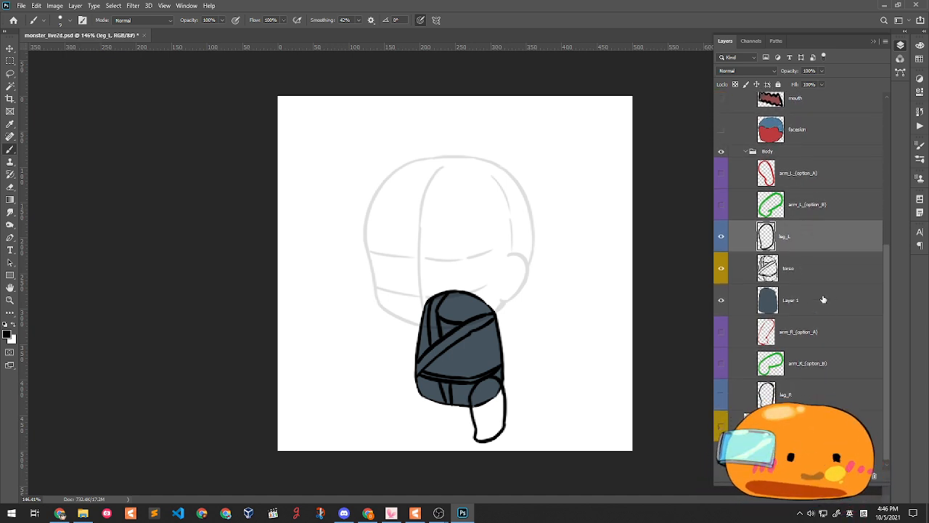
pyautogui.click(807, 273)
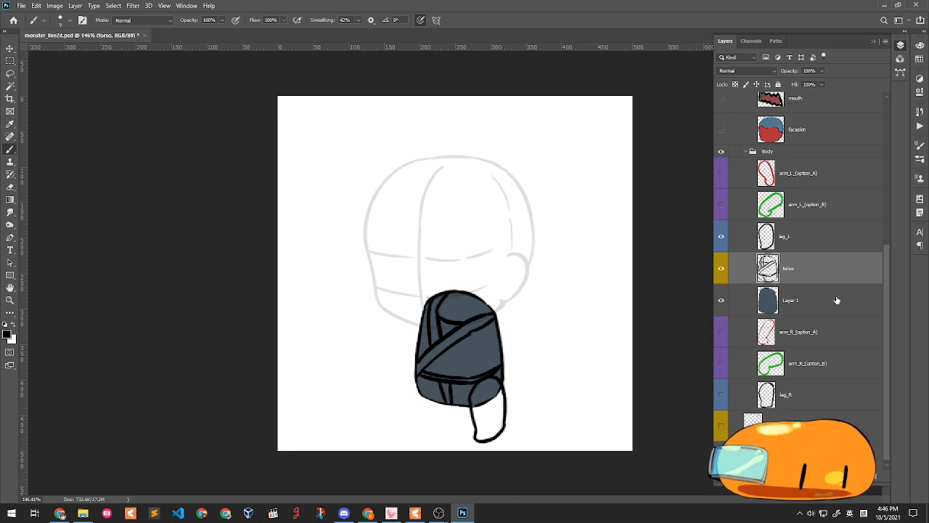
pyautogui.hotkey('ctrl', 'e')
pyautogui.click(721, 296)
pyautogui.click(721, 297)
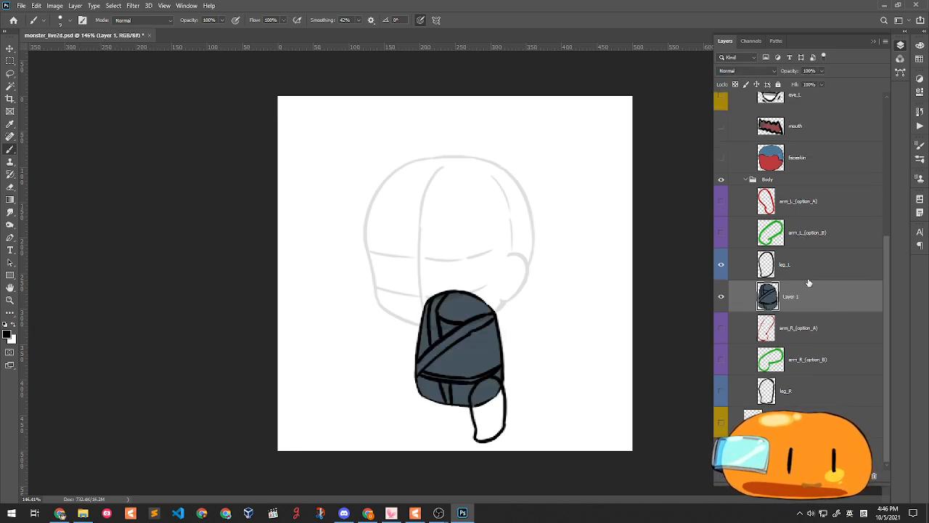
# - Paint the leg_L outline with the dark slate-grey fill
pyautogui.click(806, 270)
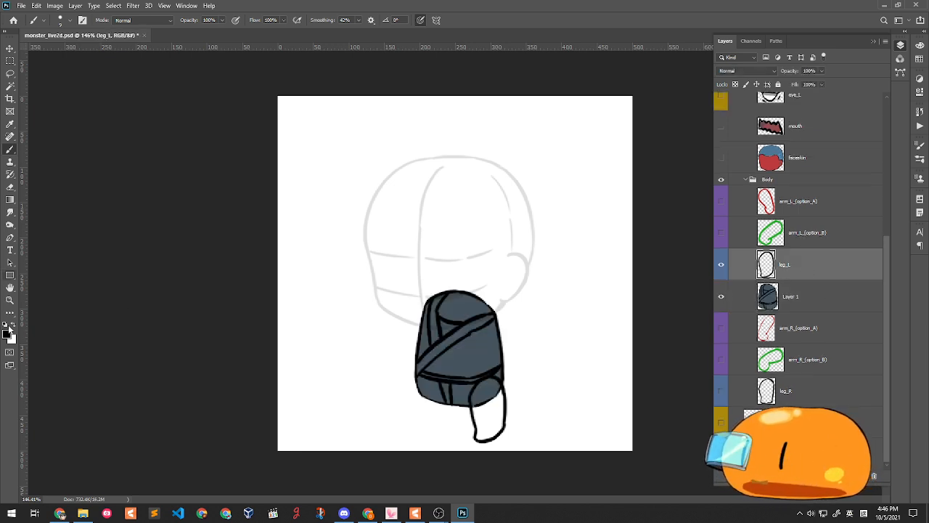
pyautogui.click(8, 333)
pyautogui.click(824, 229)
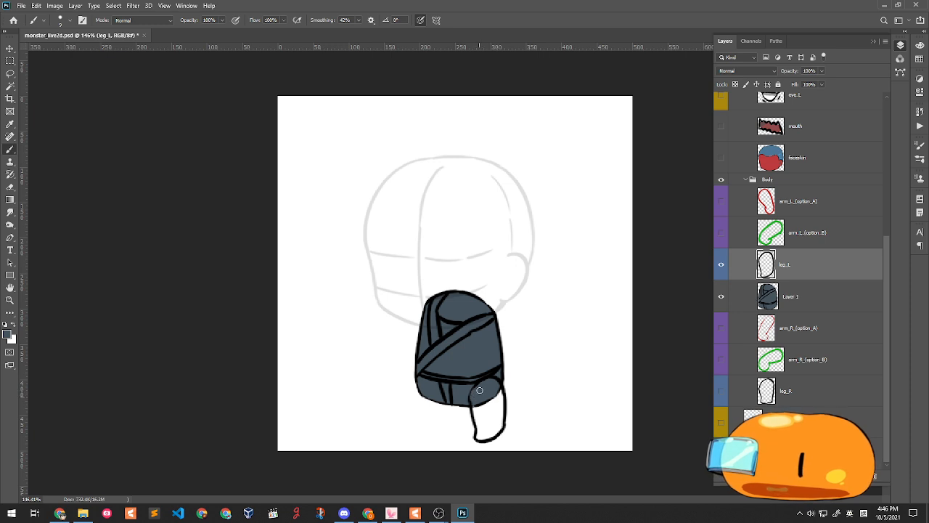
pyautogui.moveTo(475, 387)
pyautogui.mouseDown()
pyautogui.moveTo(501, 380)
pyautogui.moveTo(476, 413)
pyautogui.moveTo(502, 392)
pyautogui.moveTo(496, 415)
pyautogui.moveTo(498, 402)
pyautogui.moveTo(479, 398)
pyautogui.moveTo(490, 411)
pyautogui.moveTo(482, 420)
pyautogui.moveTo(492, 419)
pyautogui.moveTo(477, 415)
pyautogui.moveTo(497, 421)
pyautogui.moveTo(497, 405)
pyautogui.mouseUp()
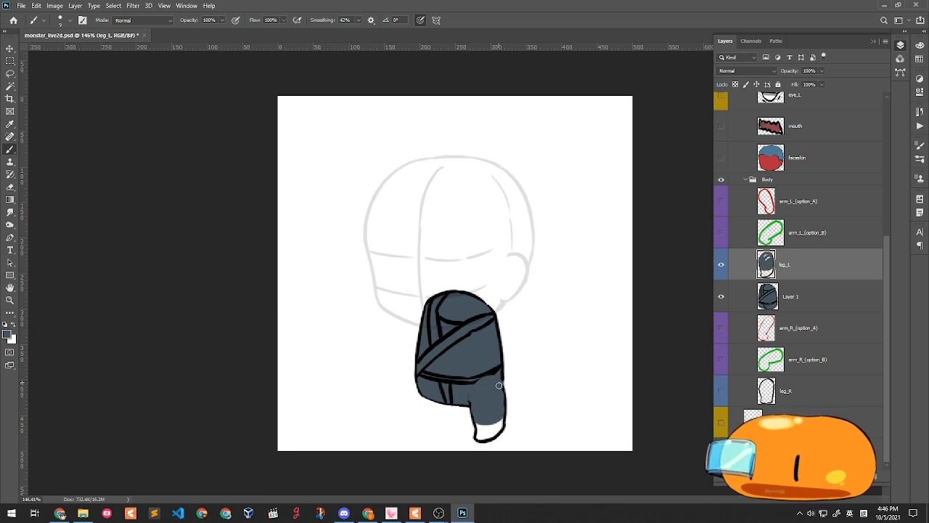
# - Paint over the left leg's white highlights in grey and add red sampled from the face skin
pyautogui.press('e')
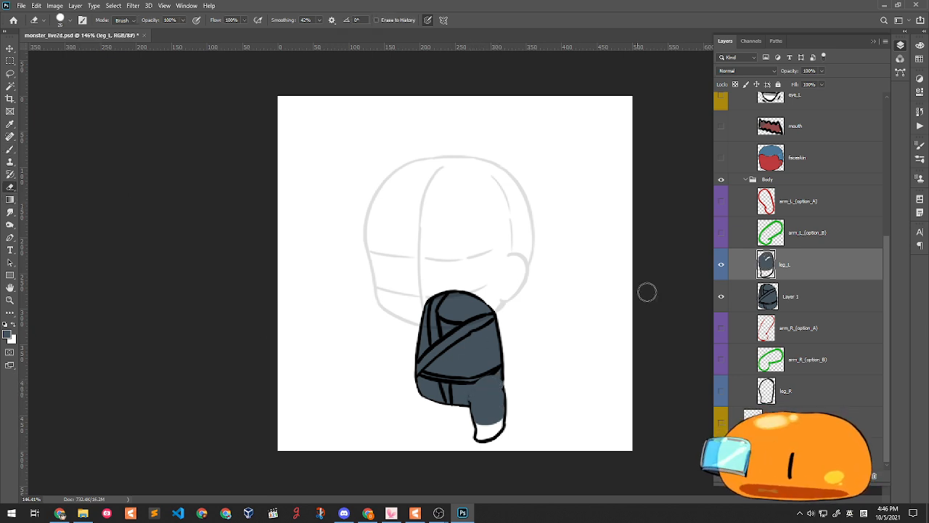
pyautogui.click(723, 296)
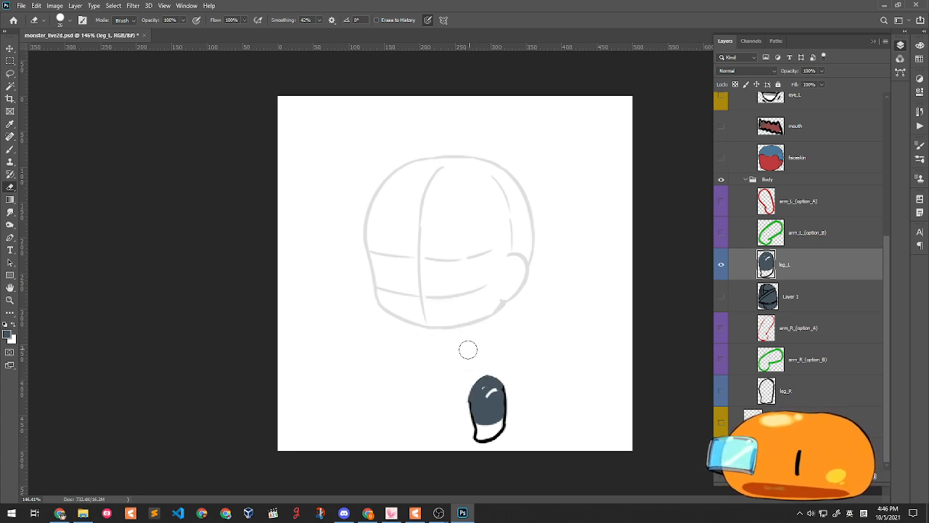
pyautogui.click(10, 149)
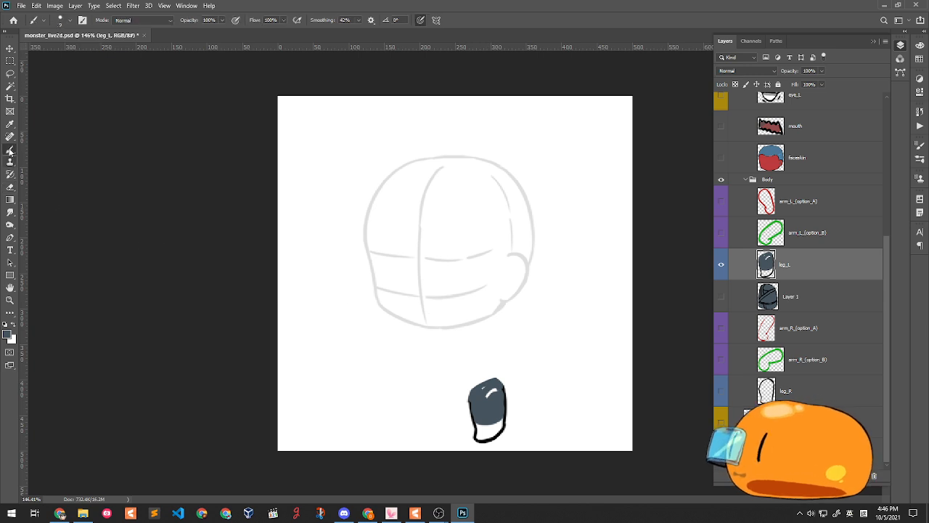
pyautogui.moveTo(484, 387)
pyautogui.mouseDown()
pyautogui.moveTo(494, 389)
pyautogui.moveTo(479, 391)
pyautogui.moveTo(491, 381)
pyautogui.mouseUp()
pyautogui.moveTo(479, 424); pyautogui.dragTo(497, 422)
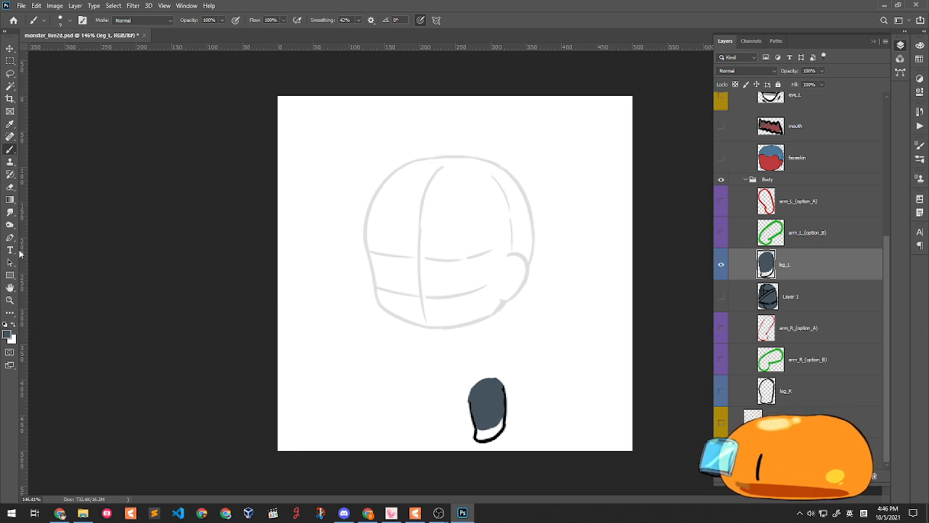
pyautogui.click(9, 334)
pyautogui.click(740, 320)
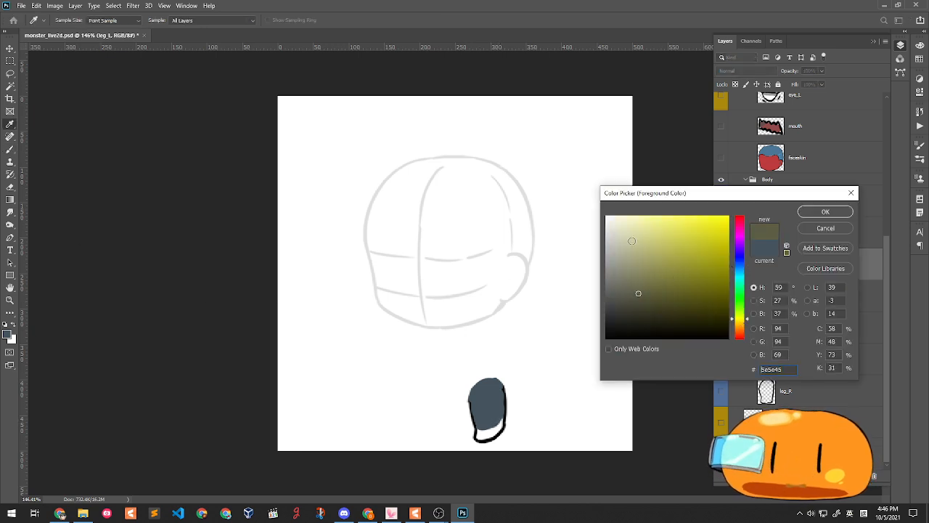
pyautogui.click(817, 229)
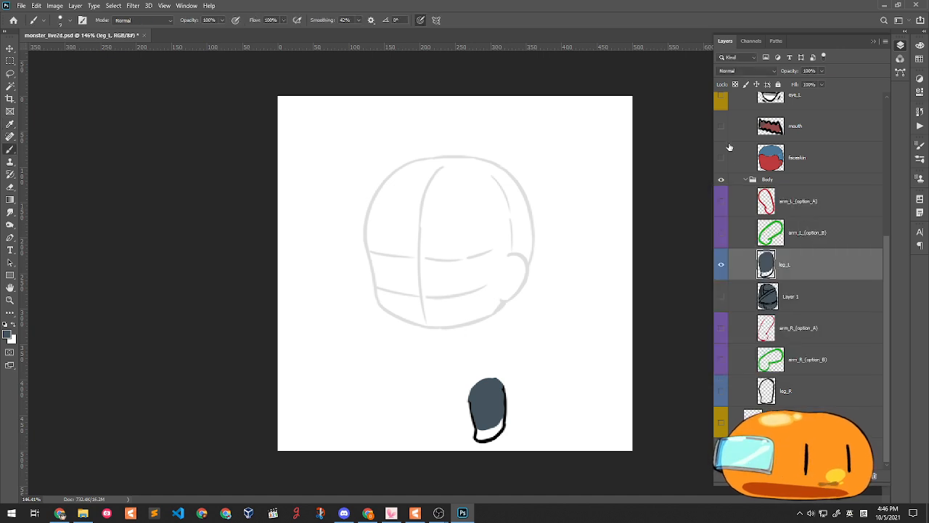
pyautogui.click(722, 158)
pyautogui.keyDown('alt'); pyautogui.click(471, 277); pyautogui.keyUp('alt')
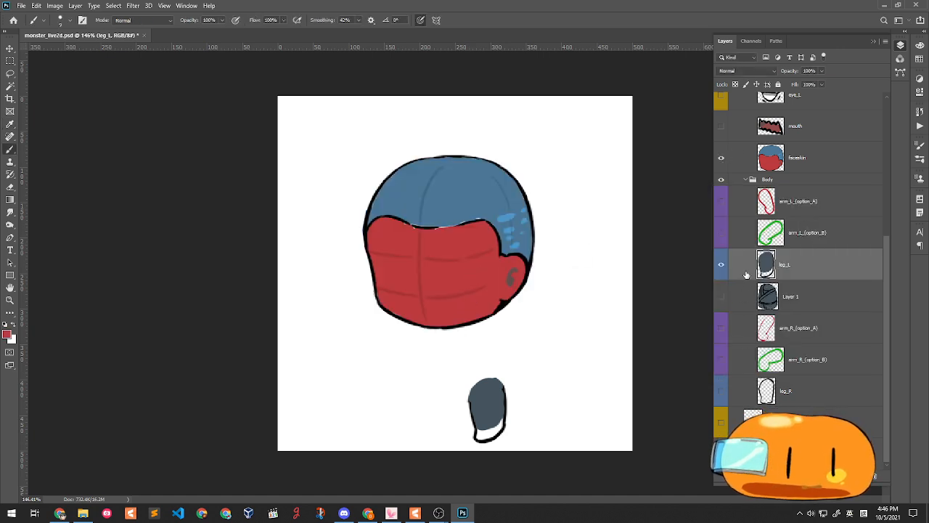
pyautogui.moveTo(480, 426)
pyautogui.mouseDown()
pyautogui.moveTo(501, 429)
pyautogui.moveTo(502, 421)
pyautogui.moveTo(480, 436)
pyautogui.moveTo(498, 427)
pyautogui.mouseUp()
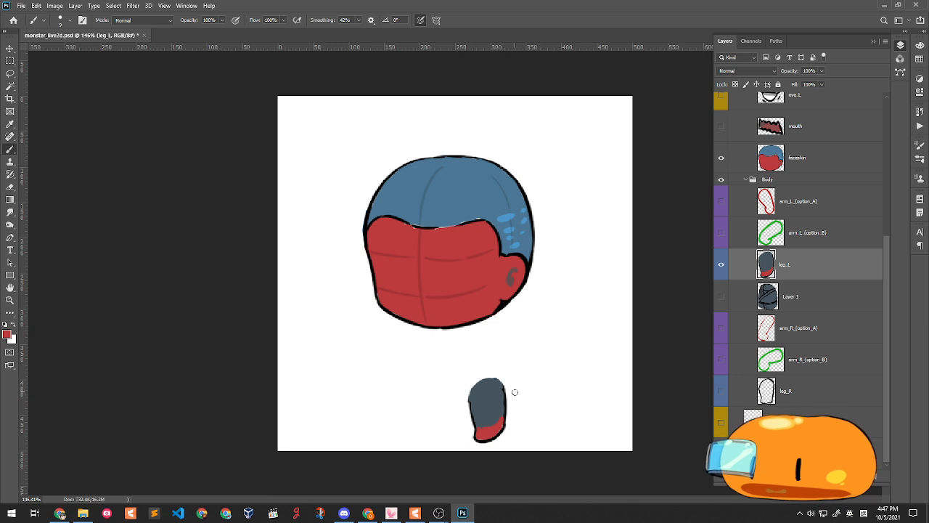
# - Show the leg_R outline sketch under the head, with leg_L and Layer 1 hidden
pyautogui.doubleClick(809, 270)
pyautogui.hotkey('ctrl', '-')
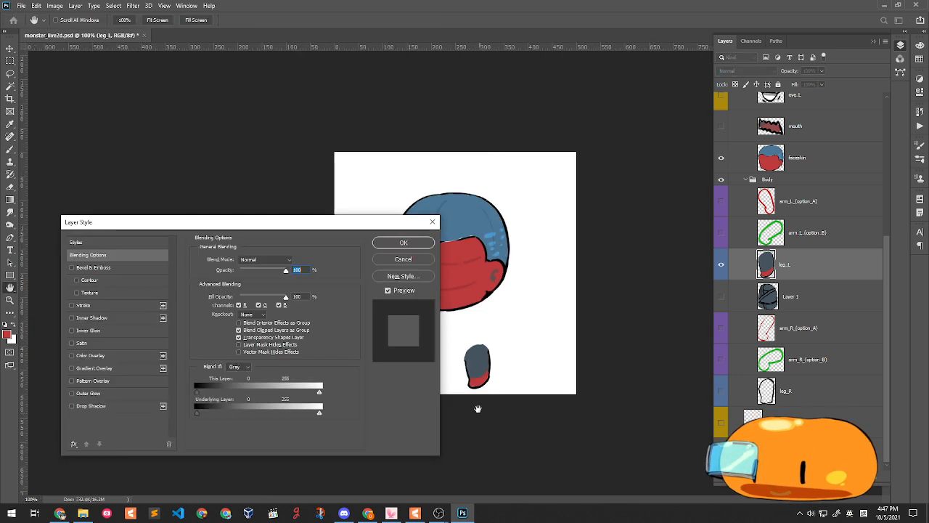
pyautogui.click(414, 260)
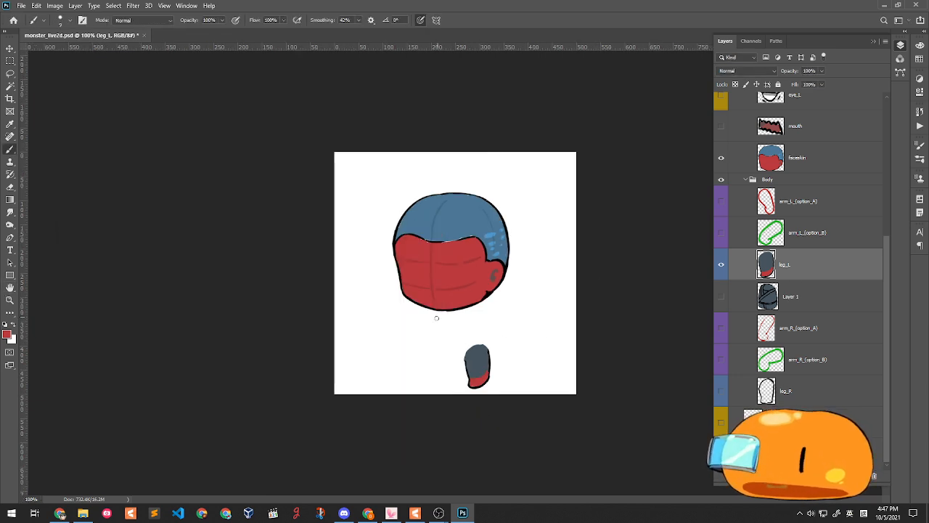
pyautogui.scroll(7, 465, 363)
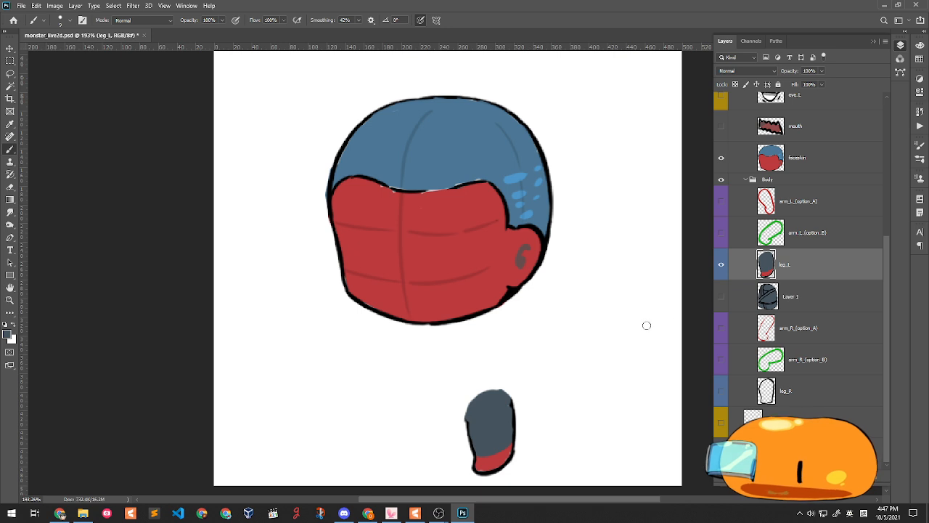
pyautogui.click(722, 264)
pyautogui.click(722, 264)
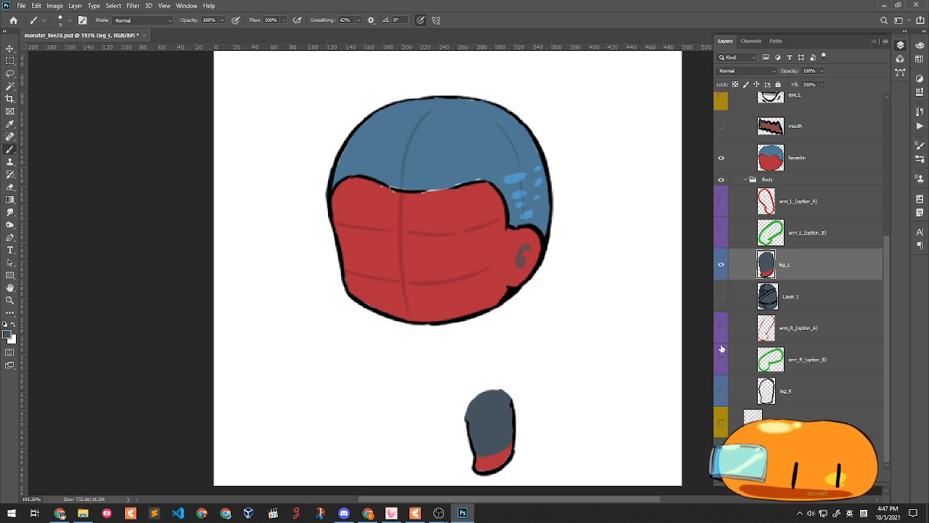
pyautogui.click(722, 296)
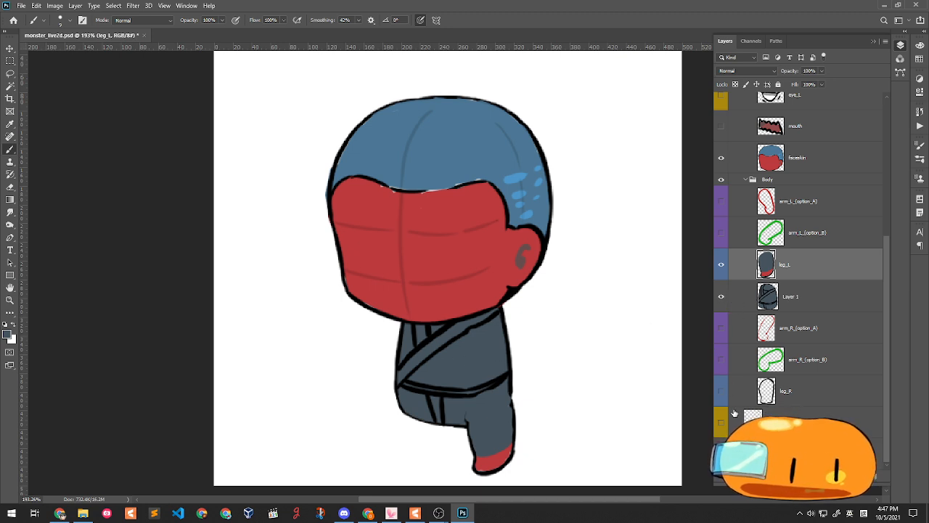
pyautogui.click(720, 391)
pyautogui.moveTo(722, 272); pyautogui.dragTo(724, 318)
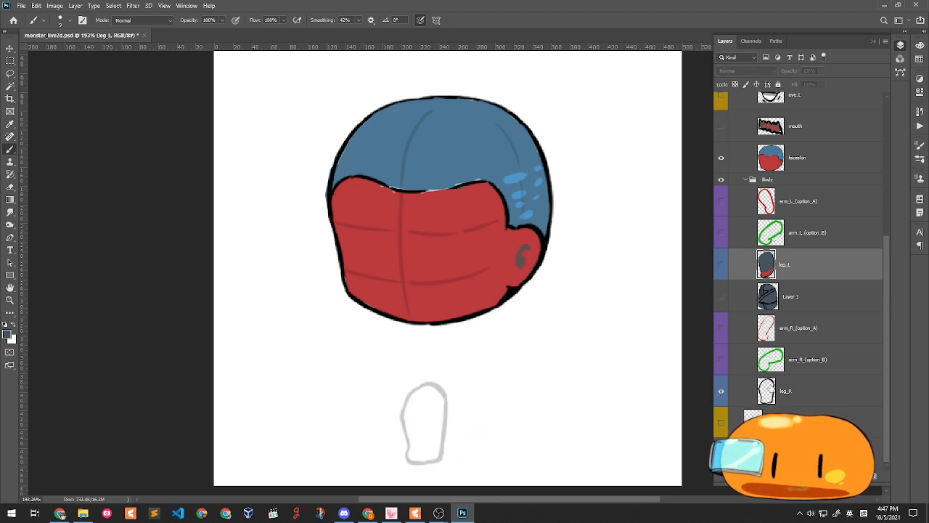
# - Show Layer 1 at about 47% opacity, raise leg_R to 100%, and show leg_L again
pyautogui.click(722, 298)
pyautogui.click(805, 298)
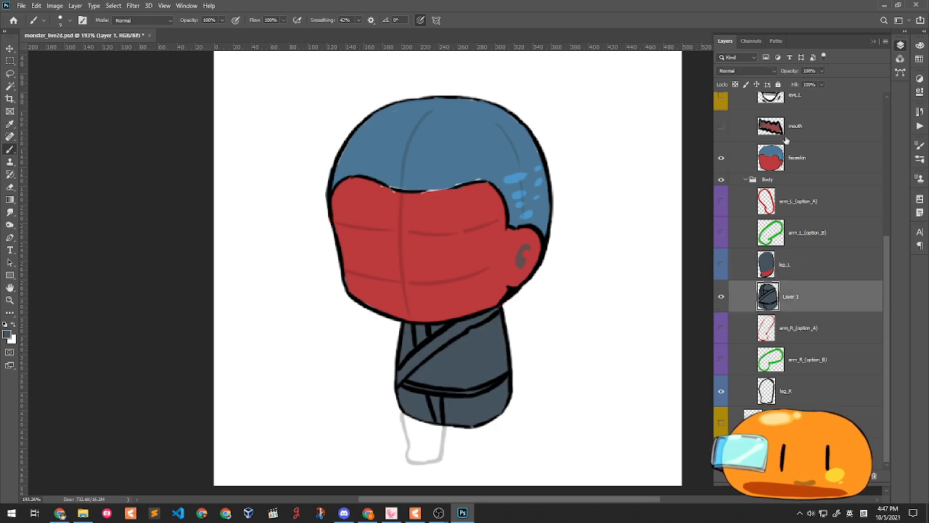
pyautogui.moveTo(821, 79); pyautogui.dragTo(799, 86)
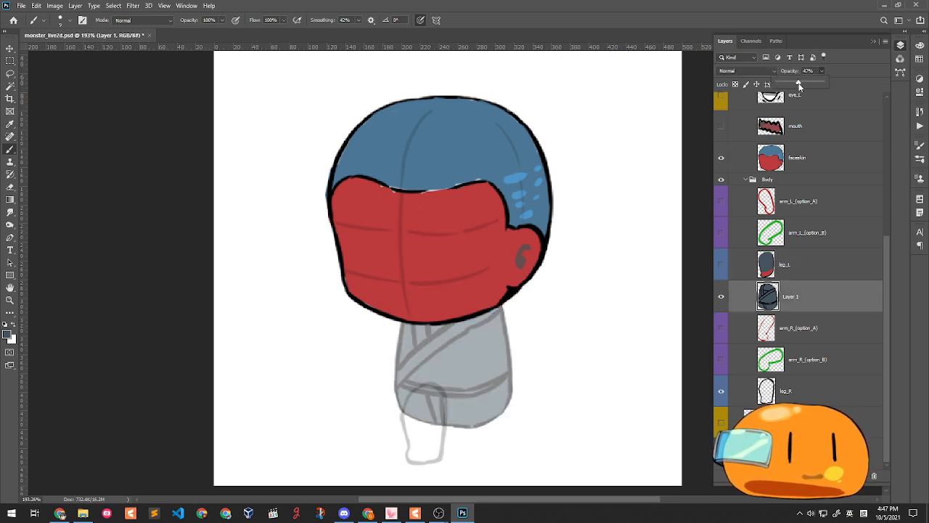
pyautogui.click(797, 393)
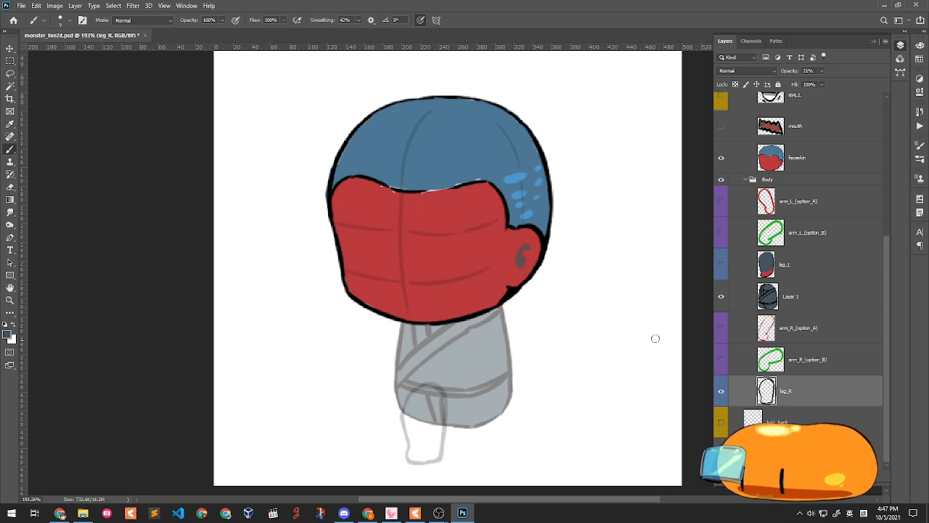
pyautogui.moveTo(839, 85); pyautogui.dragTo(858, 82)
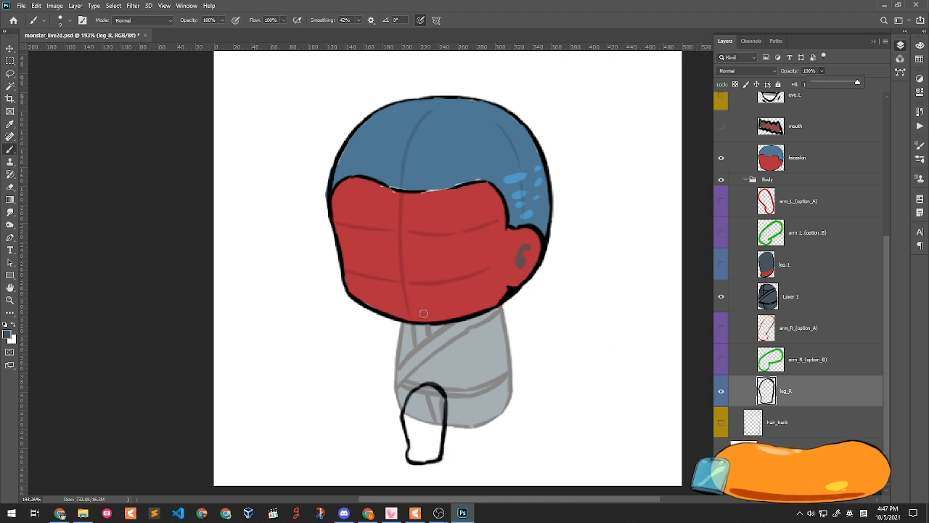
pyautogui.click(722, 265)
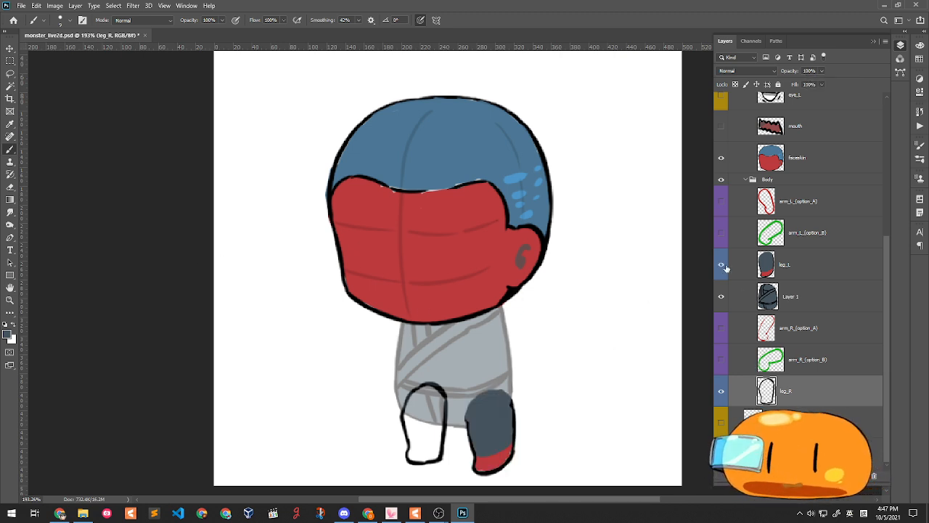
# - Paint leg_R grey-blue inside its outline, down to the red foot edge
pyautogui.moveTo(407, 406)
pyautogui.mouseDown()
pyautogui.moveTo(411, 398)
pyautogui.moveTo(415, 459)
pyautogui.moveTo(429, 459)
pyautogui.moveTo(433, 450)
pyautogui.moveTo(410, 420)
pyautogui.moveTo(415, 396)
pyautogui.moveTo(436, 387)
pyautogui.moveTo(435, 436)
pyautogui.moveTo(440, 411)
pyautogui.moveTo(415, 424)
pyautogui.moveTo(418, 396)
pyautogui.moveTo(412, 439)
pyautogui.moveTo(432, 415)
pyautogui.moveTo(413, 442)
pyautogui.moveTo(439, 439)
pyautogui.moveTo(413, 445)
pyautogui.moveTo(433, 440)
pyautogui.mouseUp()
pyautogui.hotkey('ctrl', 'z')
pyautogui.hotkey('ctrl', 'z')
pyautogui.hotkey('ctrl', 'z')
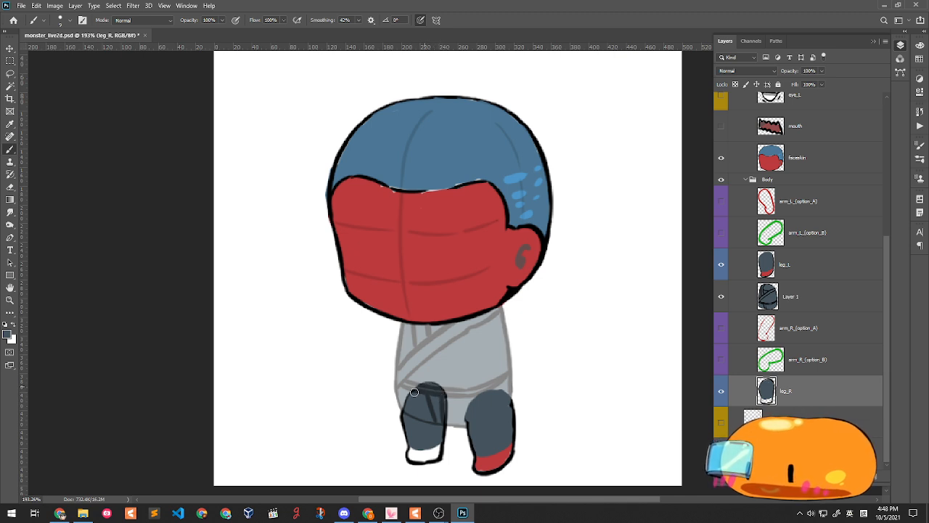
pyautogui.click(11, 184)
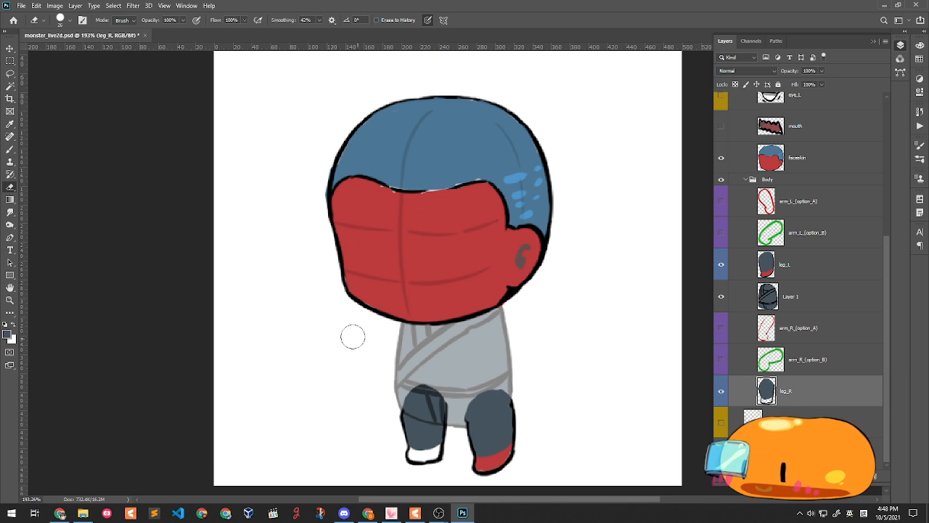
pyautogui.click(12, 149)
pyautogui.keyDown('alt'); pyautogui.click(466, 292); pyautogui.keyUp('alt')
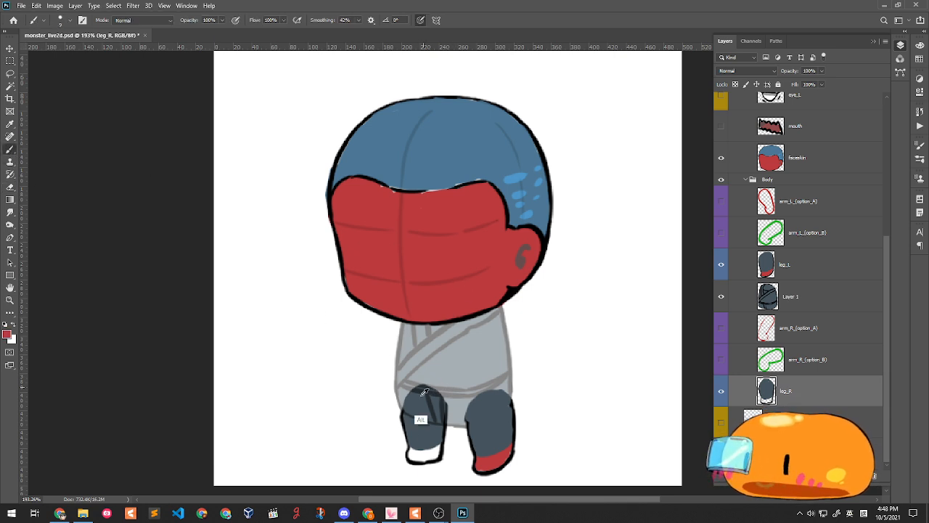
pyautogui.moveTo(410, 448)
pyautogui.mouseDown()
pyautogui.moveTo(426, 458)
pyautogui.moveTo(438, 445)
pyautogui.moveTo(438, 454)
pyautogui.moveTo(411, 451)
pyautogui.moveTo(434, 456)
pyautogui.mouseUp()
pyautogui.hotkey('ctrl', 'z')
pyautogui.keyDown('alt'); pyautogui.click(419, 438); pyautogui.keyUp('alt')
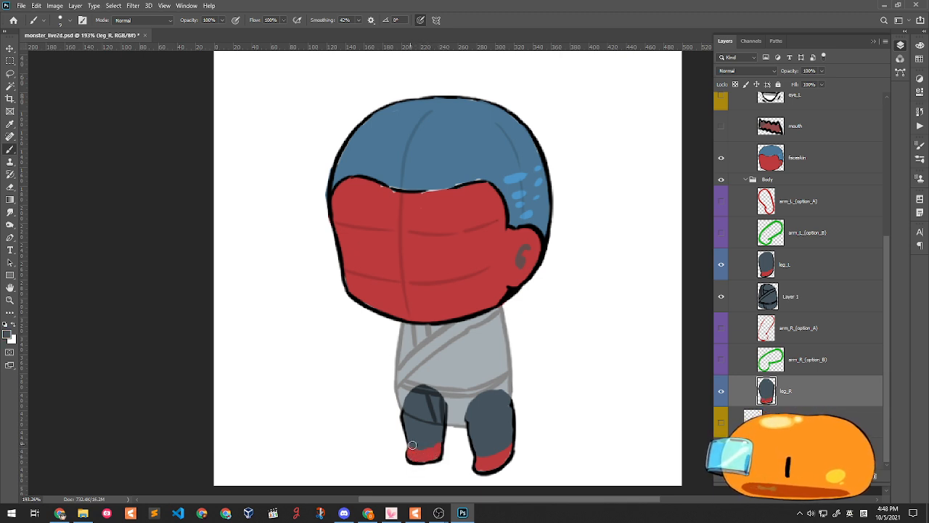
pyautogui.moveTo(435, 445); pyautogui.dragTo(434, 444)
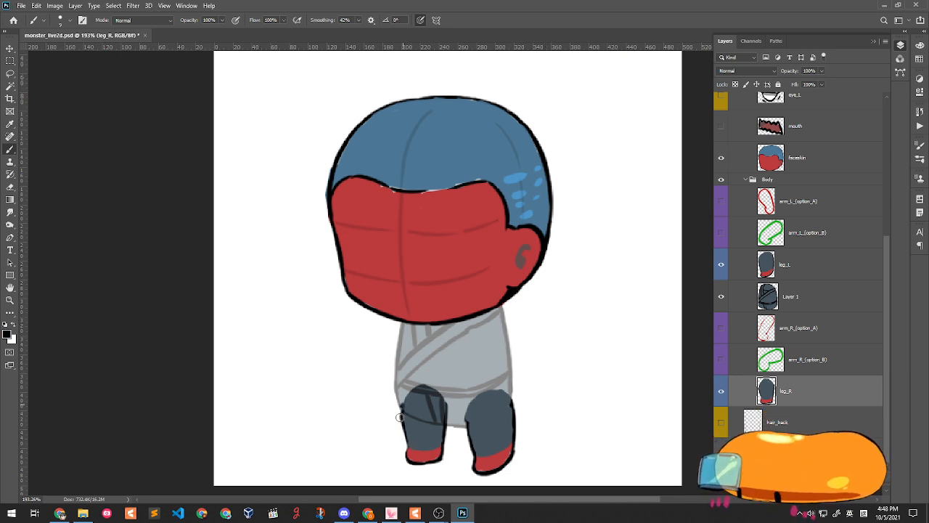
pyautogui.moveTo(405, 412); pyautogui.dragTo(402, 419)
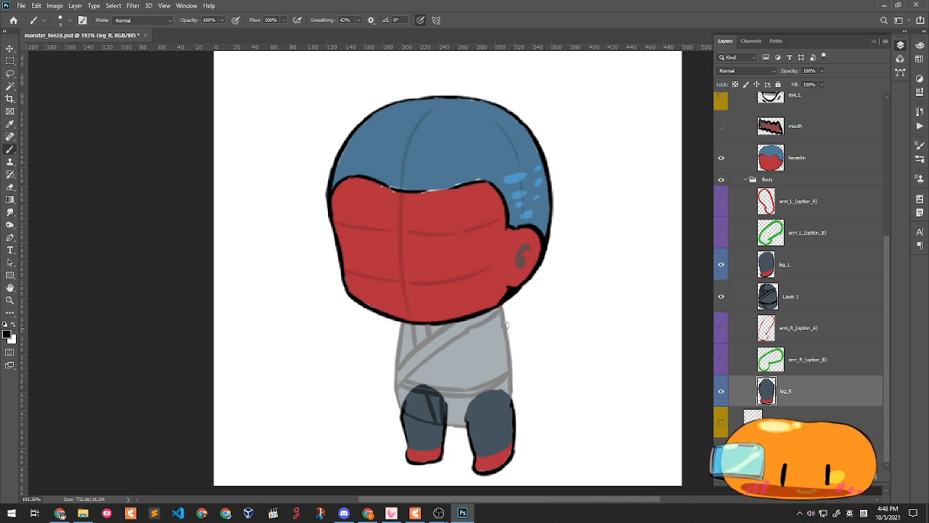
pyautogui.scroll(2, 739, 257)
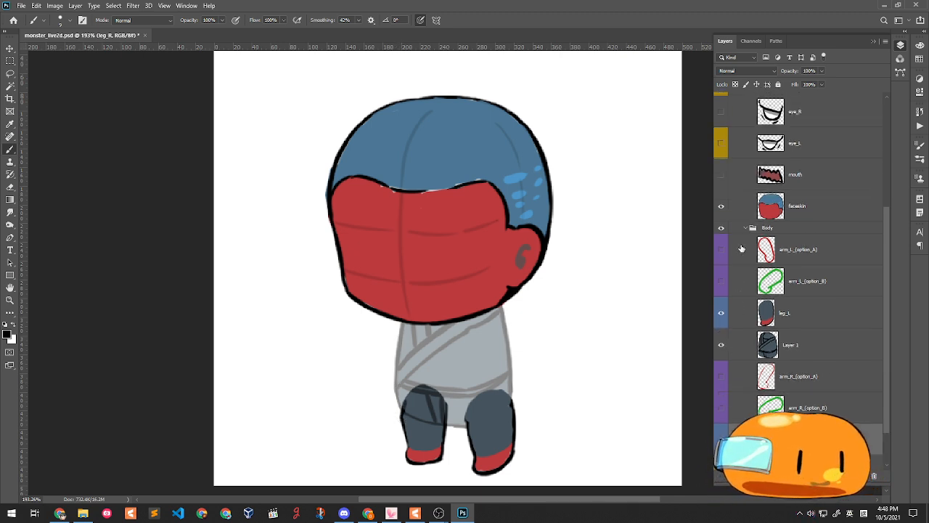
# - Show arm_L_(option_A) with a black Color Overlay, then add a new layer above arm_L_(option_B)
pyautogui.click(721, 262)
pyautogui.click(721, 261)
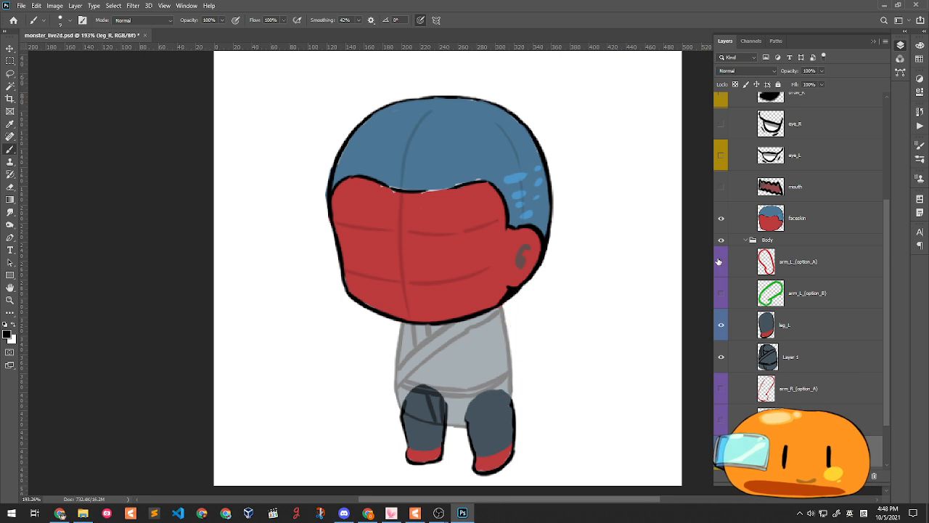
pyautogui.click(722, 262)
pyautogui.click(801, 270)
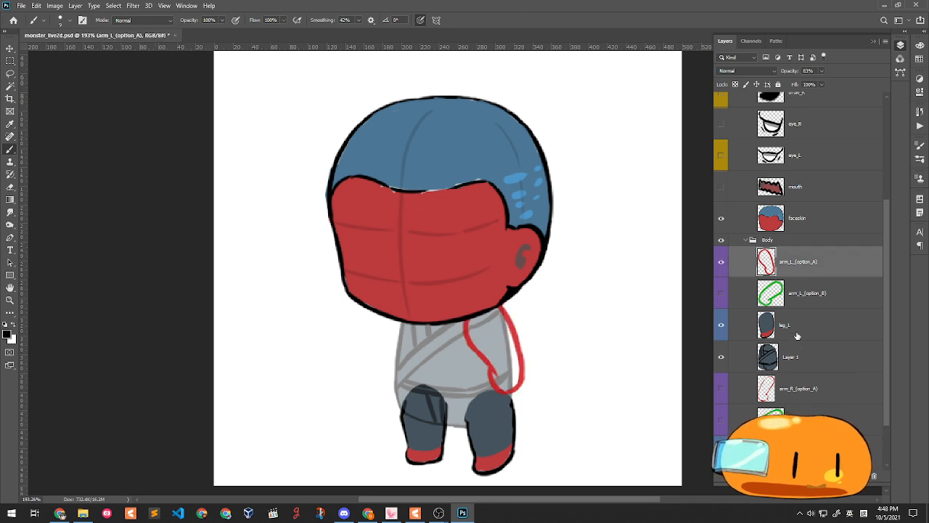
pyautogui.doubleClick(832, 261)
pyautogui.click(405, 260)
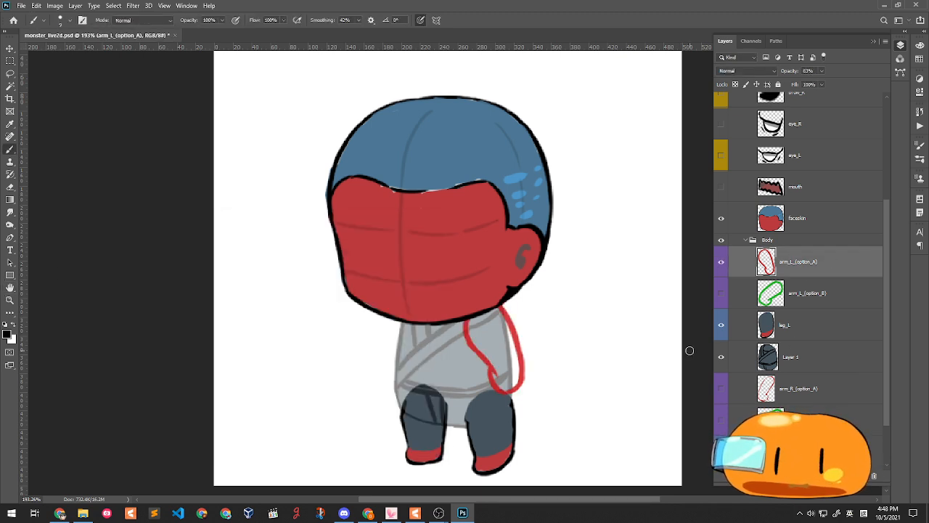
pyautogui.scroll(-2, 795, 374)
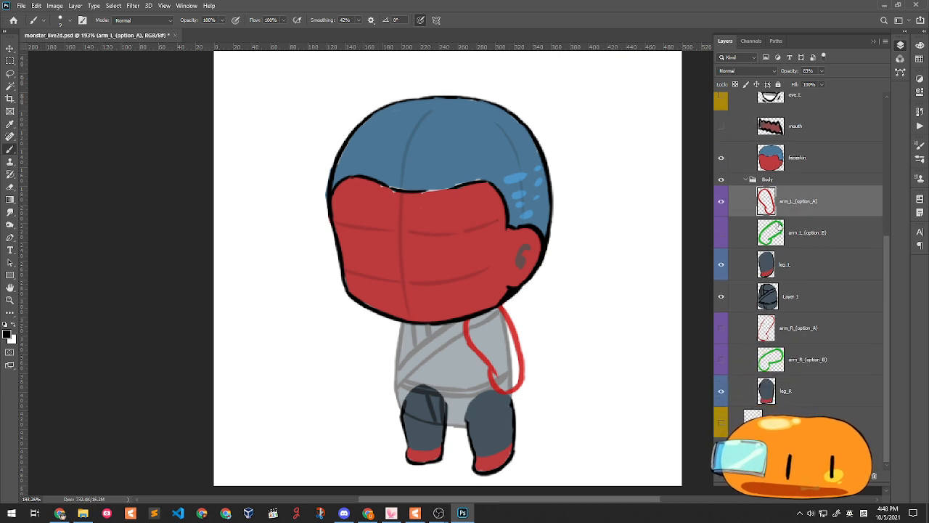
pyautogui.doubleClick(825, 211)
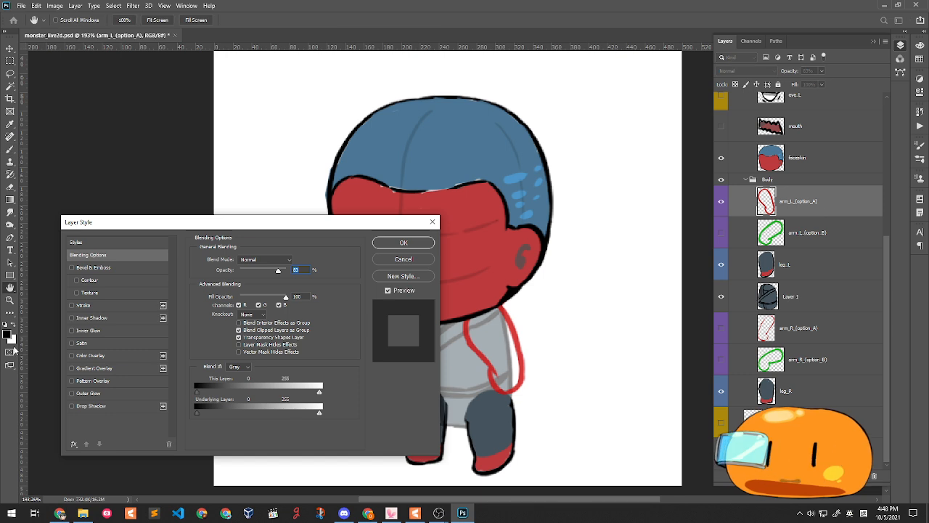
pyautogui.click(94, 355)
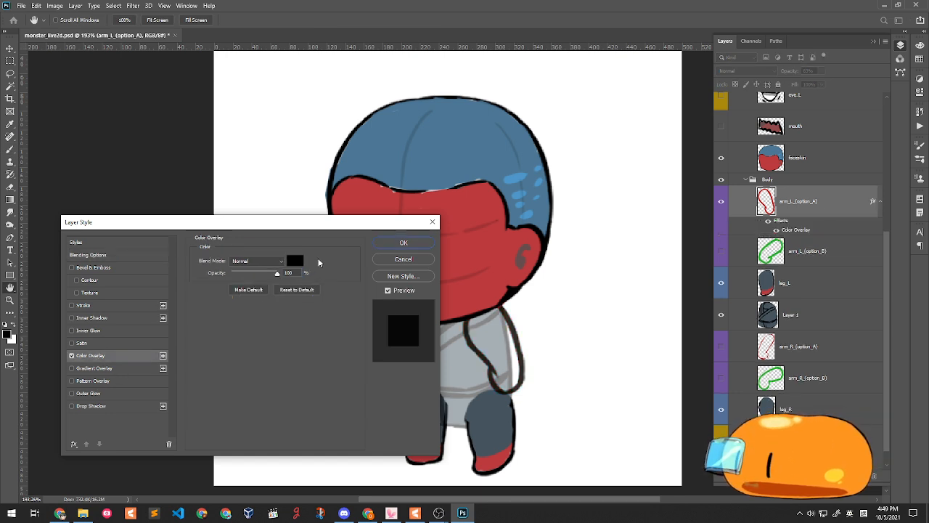
pyautogui.click(413, 244)
pyautogui.click(808, 251)
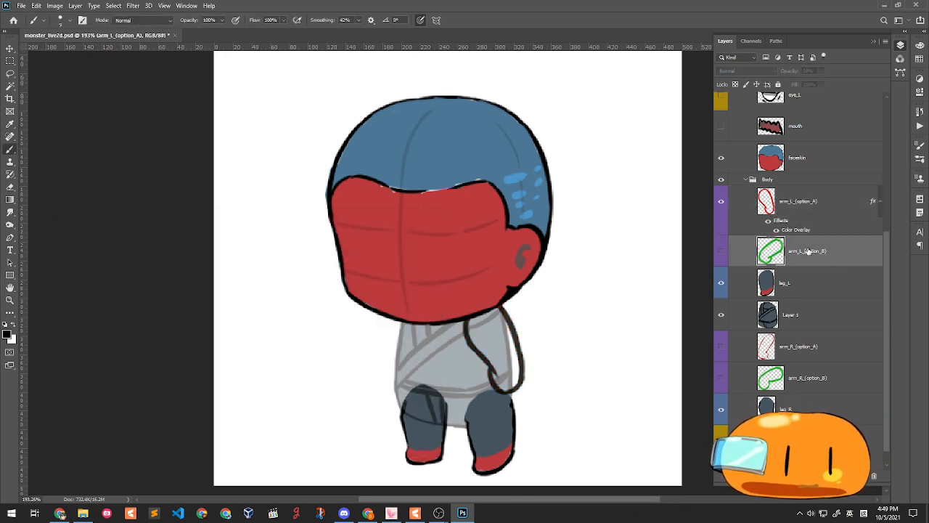
pyautogui.hotkey('ctrl', 'shift', 'n')
# - Create Layer 2 and fill the left arm outline, dark grey at the shoulder and red below
pyautogui.press('Return')
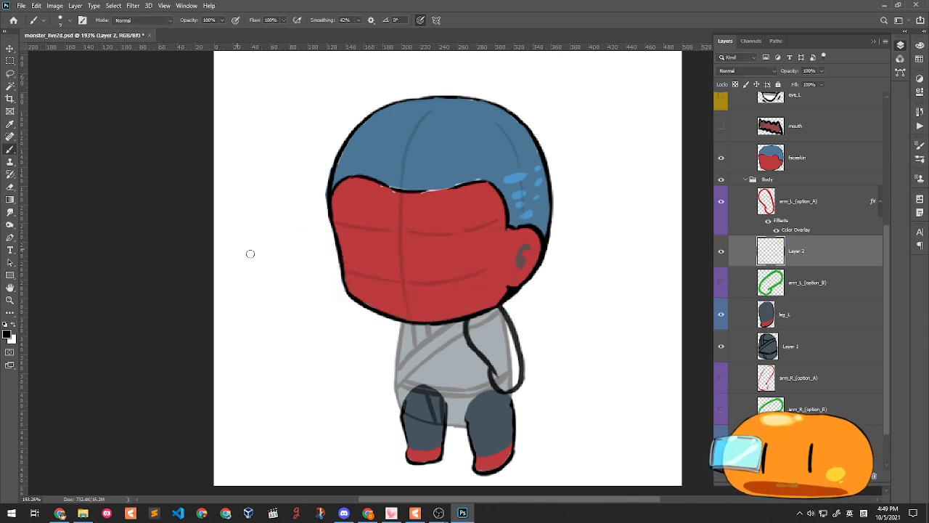
pyautogui.moveTo(473, 317)
pyautogui.mouseDown()
pyautogui.moveTo(500, 310)
pyautogui.moveTo(482, 315)
pyautogui.moveTo(492, 311)
pyautogui.moveTo(477, 345)
pyautogui.moveTo(485, 317)
pyautogui.moveTo(500, 313)
pyautogui.moveTo(502, 324)
pyautogui.moveTo(480, 346)
pyautogui.moveTo(507, 323)
pyautogui.moveTo(478, 349)
pyautogui.moveTo(482, 302)
pyautogui.mouseUp()
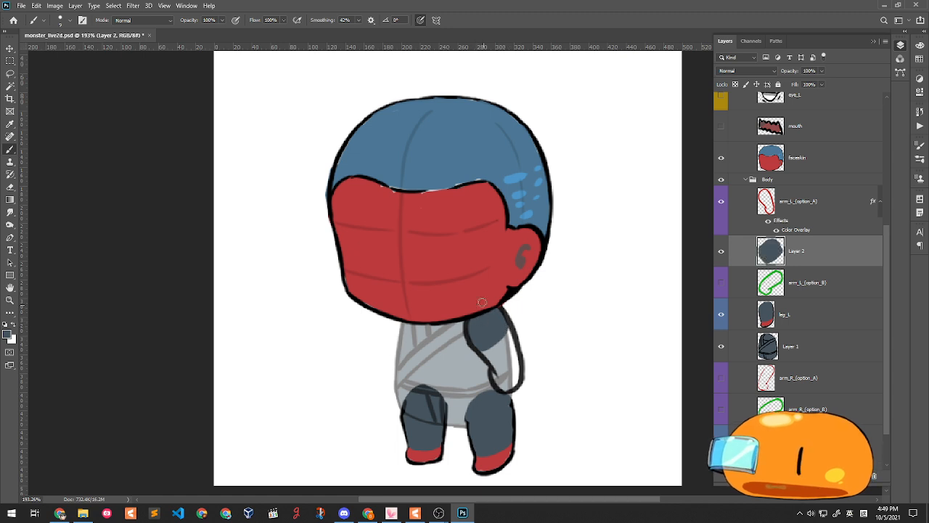
pyautogui.keyDown('alt'); pyautogui.click(482, 302); pyautogui.keyUp('alt')
pyautogui.moveTo(487, 360)
pyautogui.mouseDown()
pyautogui.moveTo(510, 329)
pyautogui.moveTo(511, 374)
pyautogui.moveTo(509, 328)
pyautogui.moveTo(515, 379)
pyautogui.moveTo(509, 386)
pyautogui.moveTo(495, 378)
pyautogui.moveTo(515, 382)
pyautogui.moveTo(506, 386)
pyautogui.moveTo(506, 355)
pyautogui.moveTo(496, 376)
pyautogui.moveTo(500, 324)
pyautogui.mouseUp()
pyautogui.keyDown('alt'); pyautogui.click(499, 324); pyautogui.keyUp('alt')
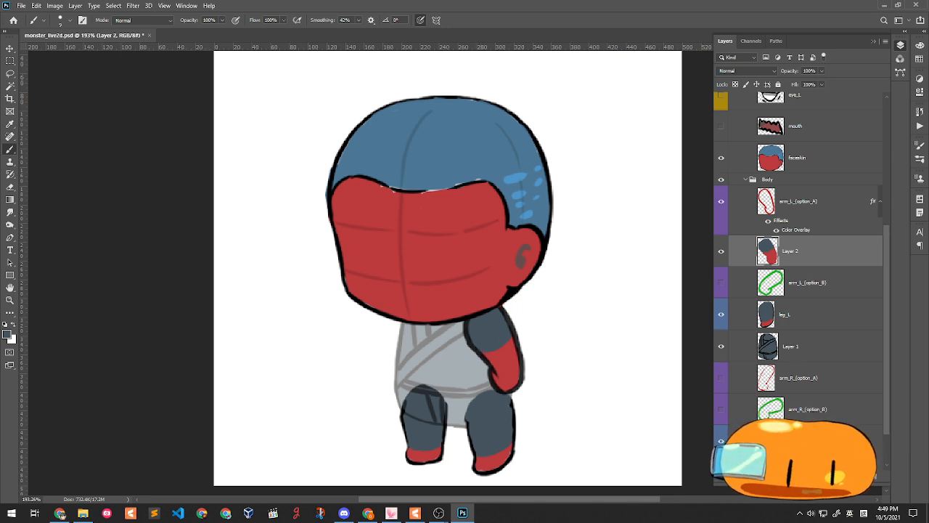
pyautogui.scroll(-1, 798, 290)
# - Show arm_R_(option_A) and swap its red Stroke for a Color Overlay. Set its opacity to 100%
pyautogui.click(721, 365)
pyautogui.doubleClick(795, 366)
pyautogui.click(842, 372)
pyautogui.doubleClick(842, 373)
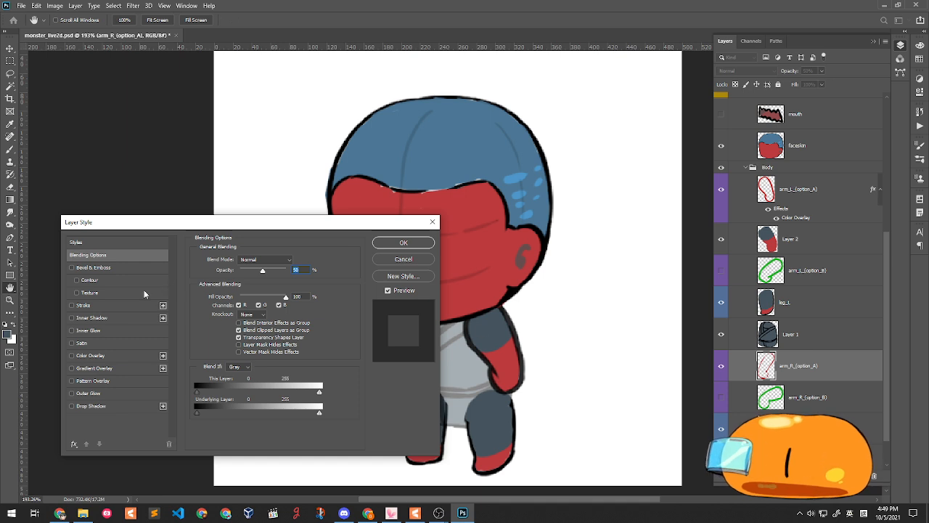
pyautogui.click(100, 305)
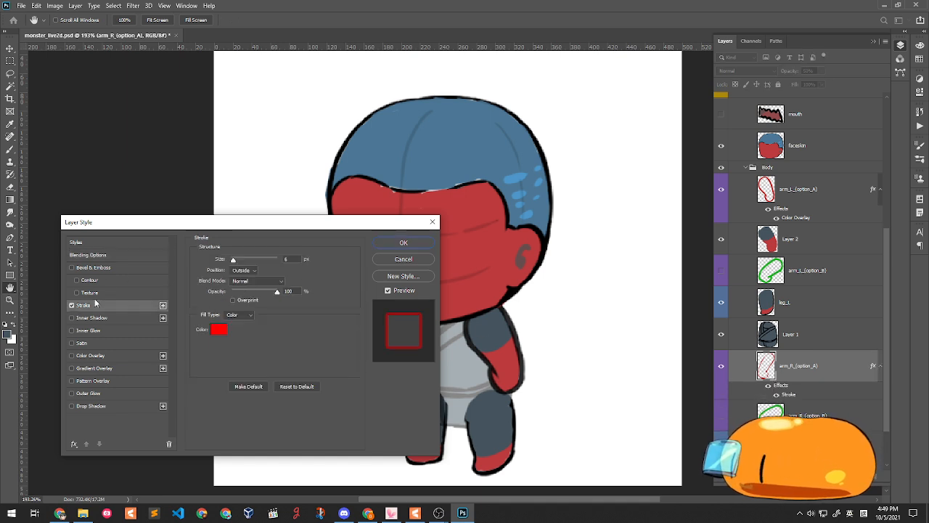
pyautogui.click(72, 306)
pyautogui.click(72, 355)
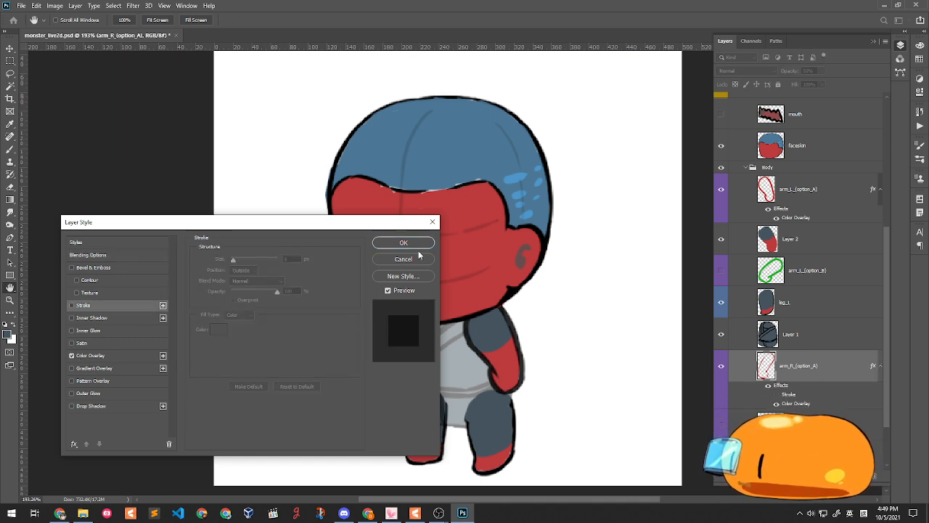
pyautogui.click(404, 242)
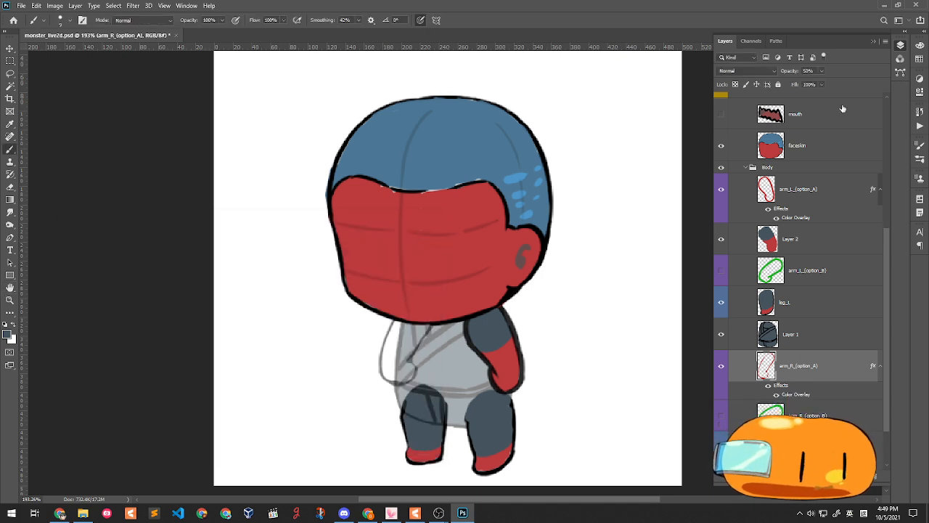
pyautogui.moveTo(827, 70); pyautogui.dragTo(896, 107)
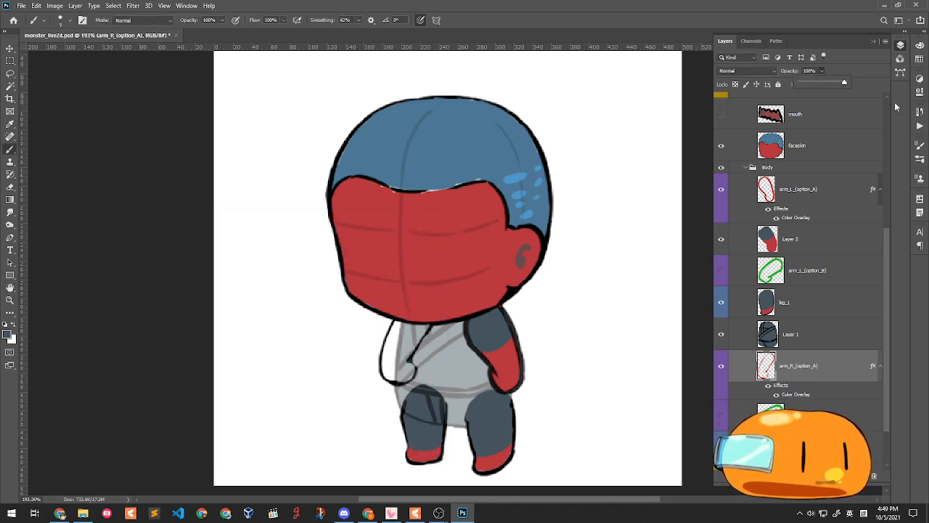
# - On a new layer with faceskin hidden, paint the left-side arm's sleeve dark grey and hand red
pyautogui.click(812, 408)
pyautogui.hotkey('ctrl', 'shift', 'n')
pyautogui.press('Return')
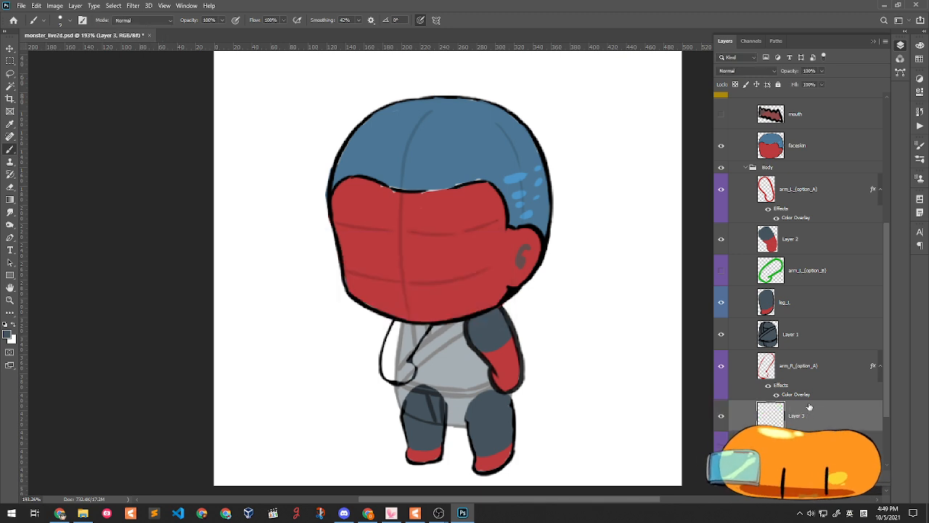
pyautogui.click(722, 146)
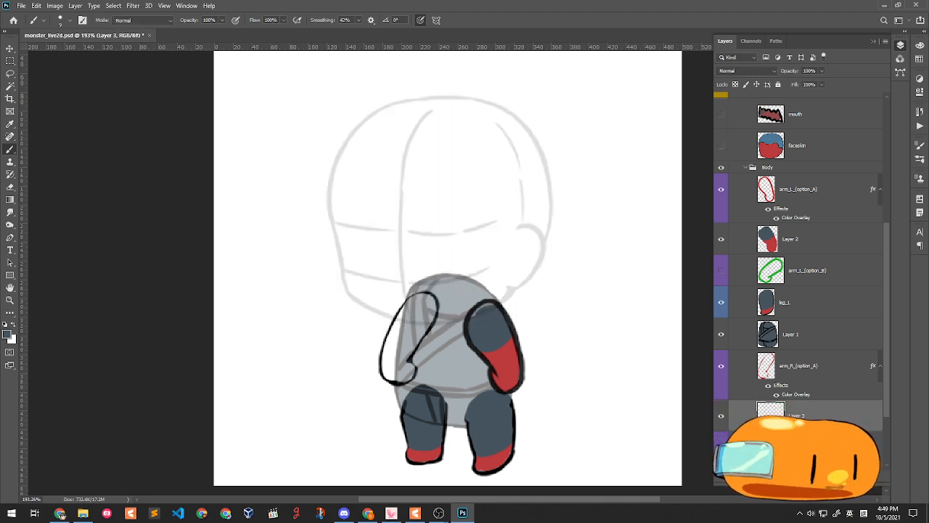
pyautogui.moveTo(427, 297)
pyautogui.mouseDown()
pyautogui.moveTo(413, 305)
pyautogui.moveTo(424, 320)
pyautogui.moveTo(405, 308)
pyautogui.moveTo(429, 298)
pyautogui.moveTo(427, 325)
pyautogui.moveTo(434, 305)
pyautogui.moveTo(427, 320)
pyautogui.moveTo(399, 330)
pyautogui.moveTo(421, 314)
pyautogui.moveTo(420, 336)
pyautogui.mouseUp()
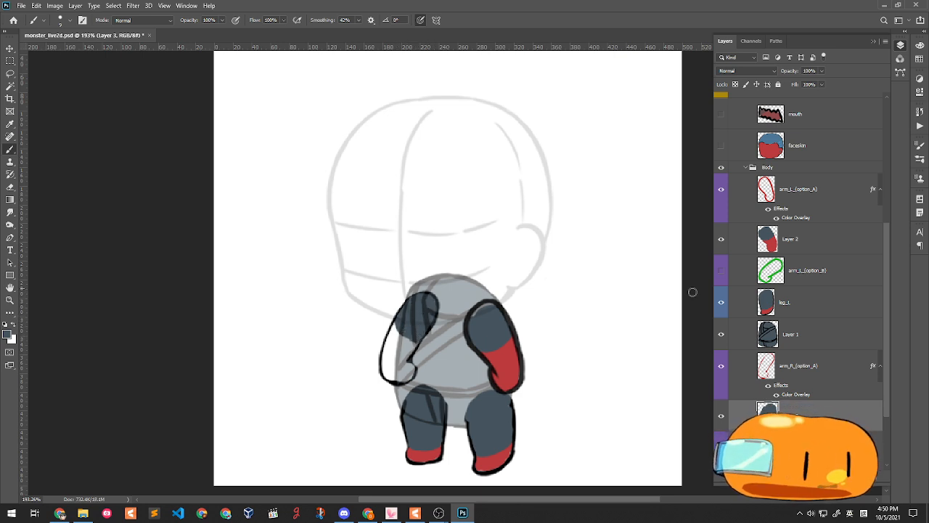
pyautogui.keyDown('alt'); pyautogui.click(511, 366); pyautogui.keyUp('alt')
pyautogui.moveTo(394, 331)
pyautogui.mouseDown()
pyautogui.moveTo(415, 346)
pyautogui.moveTo(402, 362)
pyautogui.moveTo(415, 343)
pyautogui.moveTo(406, 350)
pyautogui.moveTo(393, 321)
pyautogui.moveTo(380, 359)
pyautogui.moveTo(388, 339)
pyautogui.moveTo(393, 372)
pyautogui.moveTo(394, 333)
pyautogui.moveTo(389, 374)
pyautogui.moveTo(405, 361)
pyautogui.moveTo(404, 381)
pyautogui.moveTo(393, 378)
pyautogui.moveTo(412, 375)
pyautogui.moveTo(394, 380)
pyautogui.moveTo(394, 337)
pyautogui.moveTo(410, 343)
pyautogui.moveTo(383, 367)
pyautogui.mouseUp()
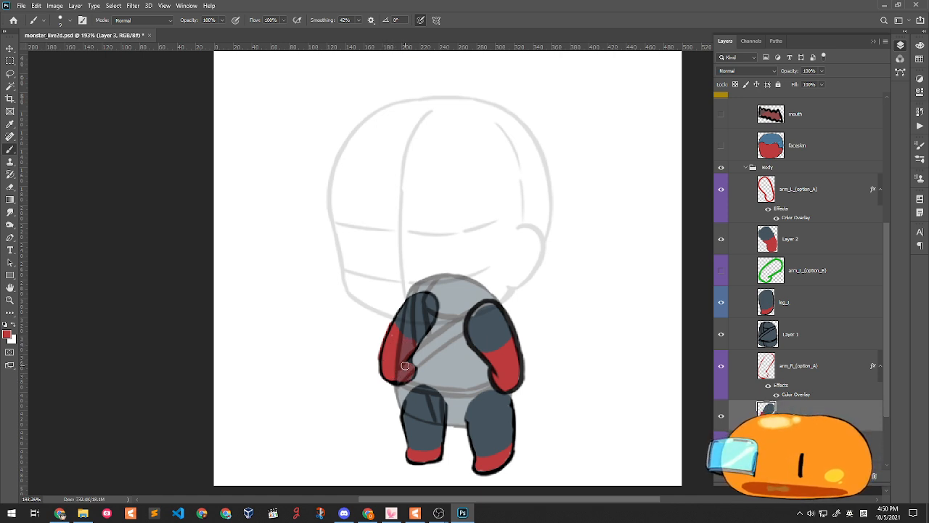
pyautogui.click(786, 303)
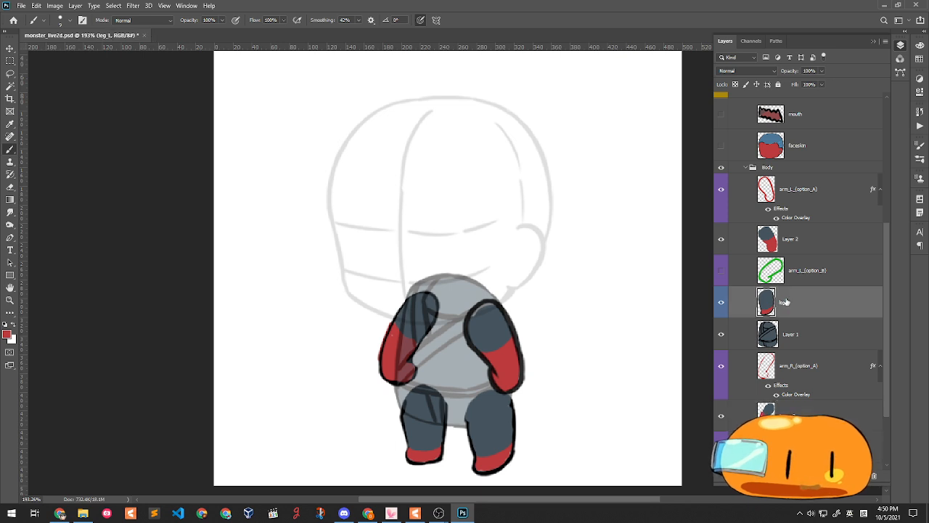
# - Paint the dark blue-grey sleeve on the right-side arm, which lands on leg_L
pyautogui.moveTo(475, 322); pyautogui.dragTo(493, 305)
pyautogui.hotkey('ctrl', 'z')
pyautogui.keyDown('alt'); pyautogui.click(484, 325); pyautogui.keyUp('alt')
pyautogui.keyDown('alt'); pyautogui.click(482, 335); pyautogui.keyUp('alt')
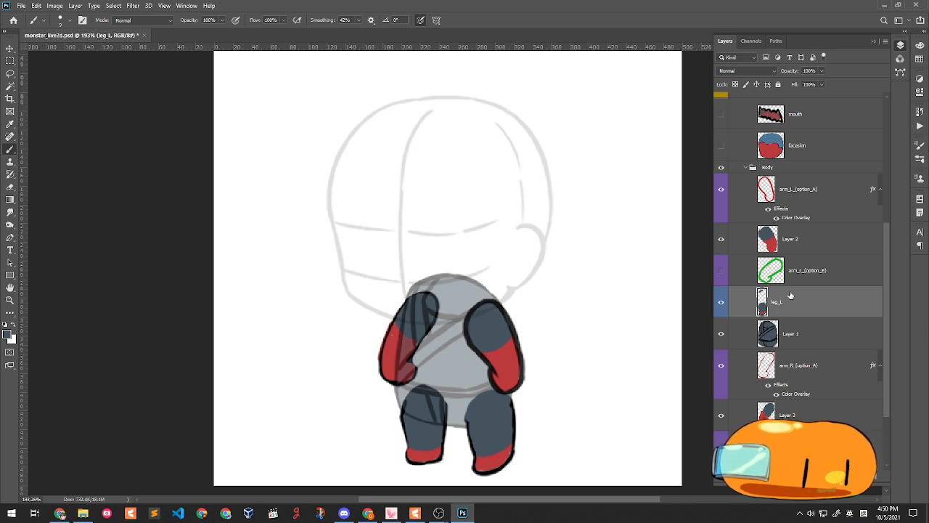
# - Lasso the arm paint off leg_L, paste it above Layer 2 and merge it down
pyautogui.click(10, 62)
pyautogui.moveTo(490, 257); pyautogui.dragTo(518, 349)
pyautogui.press('l')
pyautogui.moveTo(488, 245)
pyautogui.mouseDown()
pyautogui.moveTo(482, 256)
pyautogui.moveTo(549, 326)
pyautogui.moveTo(556, 292)
pyautogui.mouseUp()
pyautogui.hotkey('ctrl', 'd')
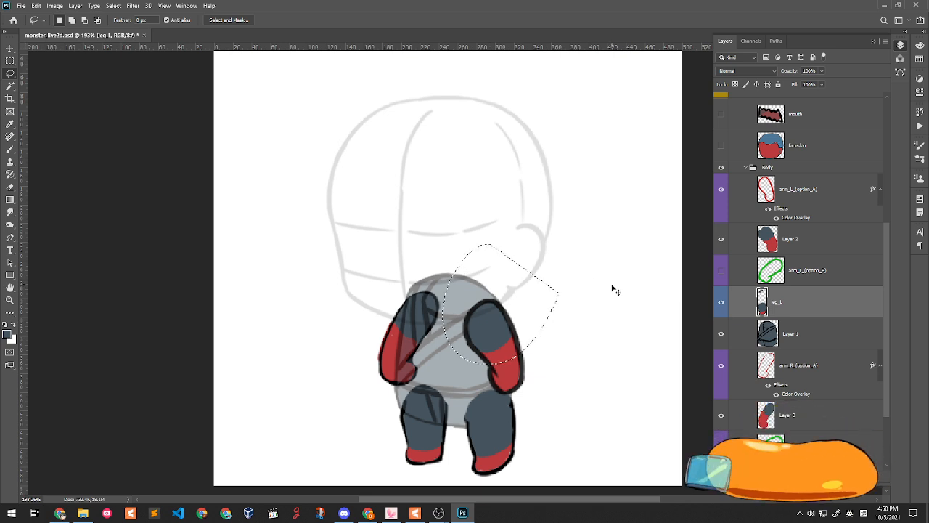
pyautogui.click(721, 239)
pyautogui.click(721, 239)
pyautogui.click(800, 239)
pyautogui.hotkey('ctrl', 'v')
pyautogui.hotkey('ctrl', 'e')
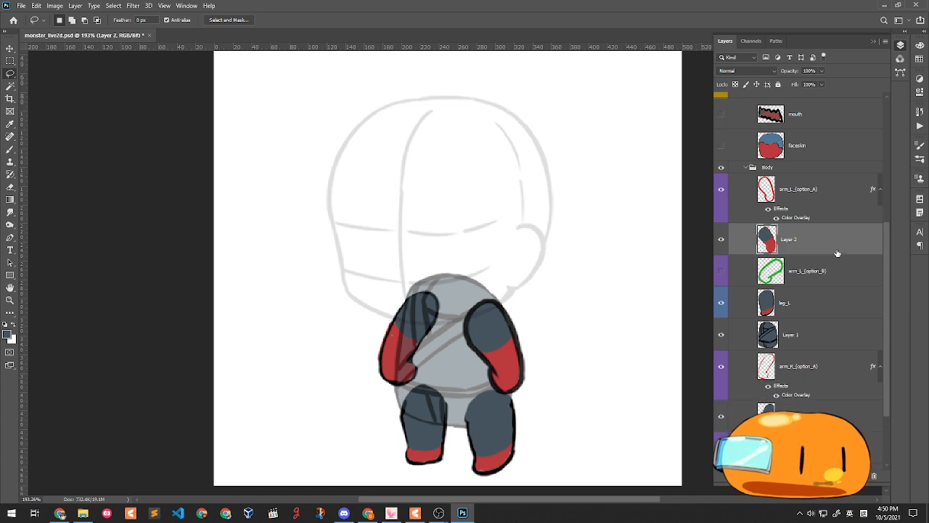
# - Merge arm_L_(option_A) into Layer 2 and rename the result arm_L
pyautogui.click(811, 206)
pyautogui.hotkey('ctrl', 'e')
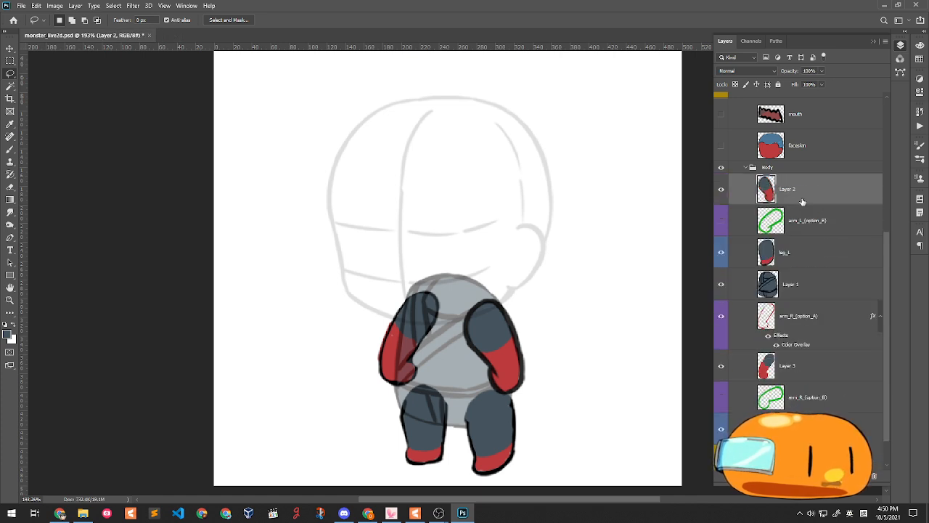
pyautogui.doubleClick(799, 190)
pyautogui.write('arm')
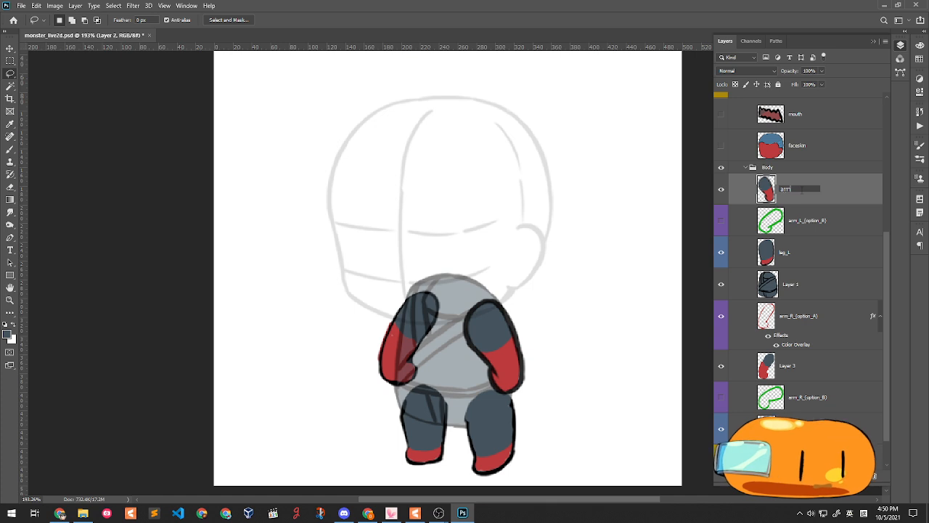
pyautogui.press('Return')
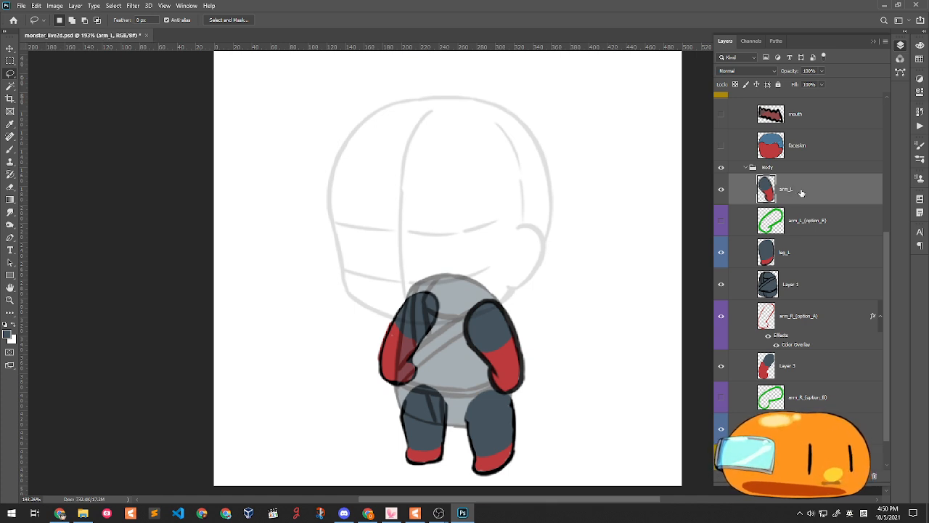
# - Delete the arm_R_(option_A) sketch layer and rename Layer 3 to arm_R
pyautogui.click(840, 234)
pyautogui.click(782, 367)
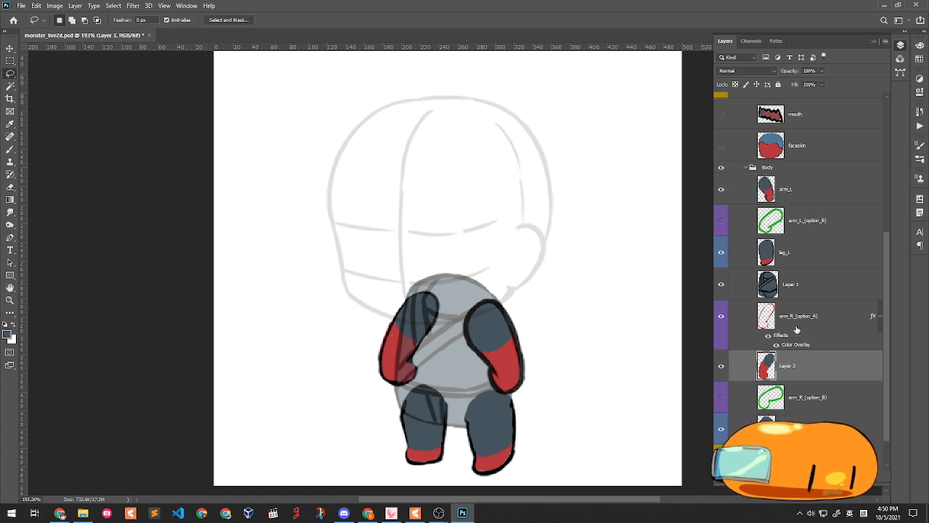
pyautogui.click(792, 315)
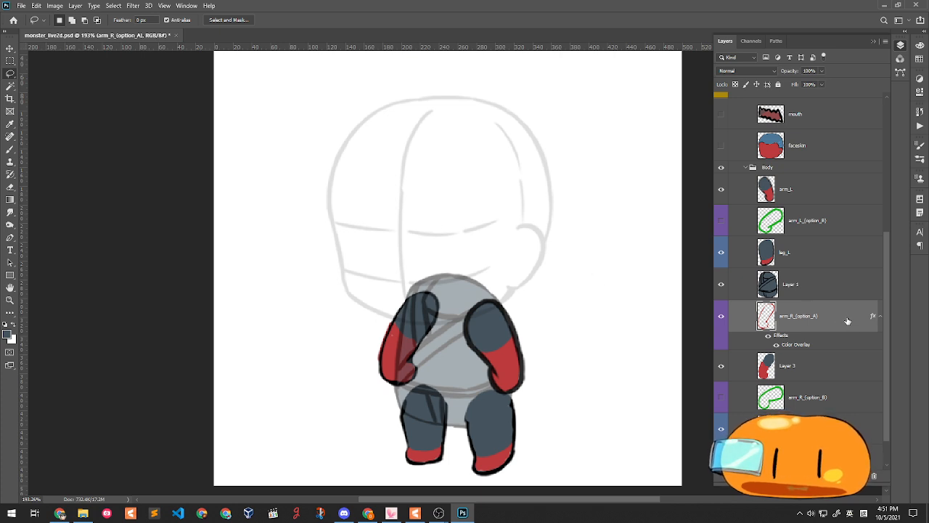
pyautogui.click(807, 368)
pyautogui.click(721, 317)
pyautogui.click(722, 317)
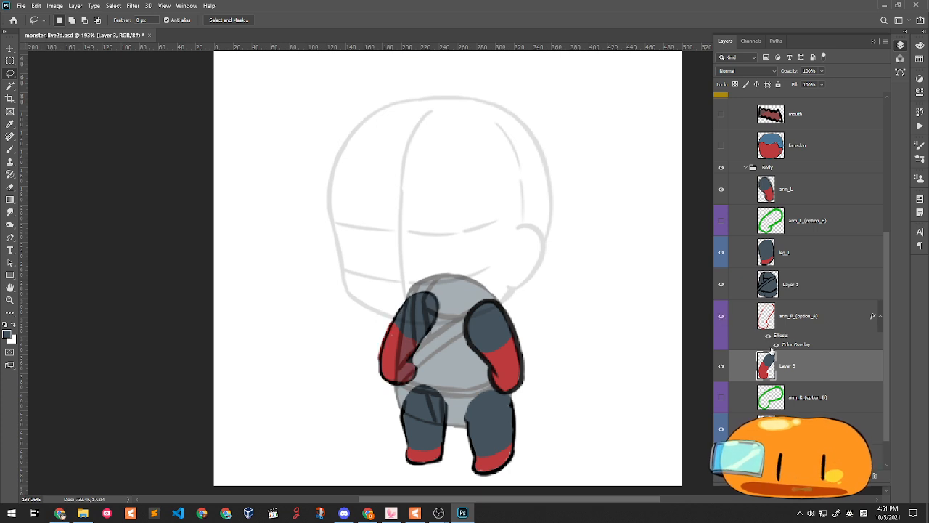
pyautogui.click(826, 322)
pyautogui.press('Delete')
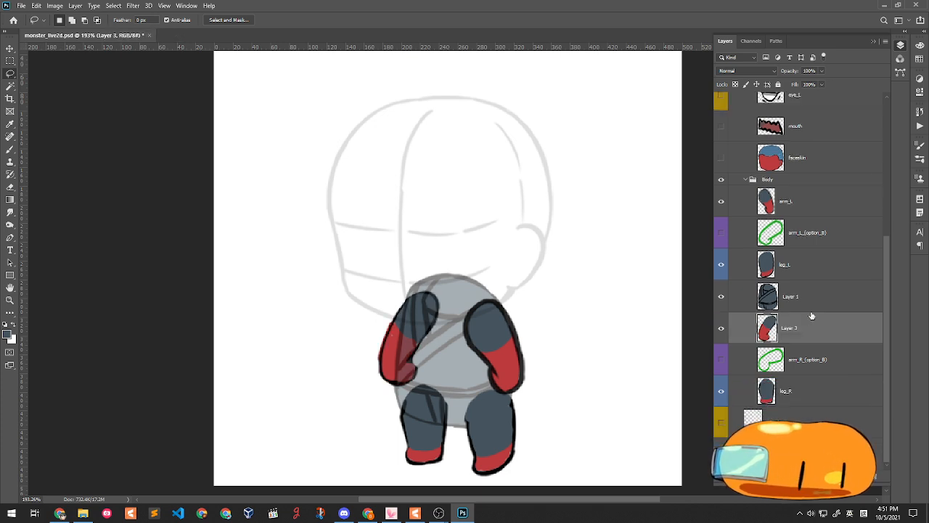
pyautogui.doubleClick(799, 328)
pyautogui.write('arm')
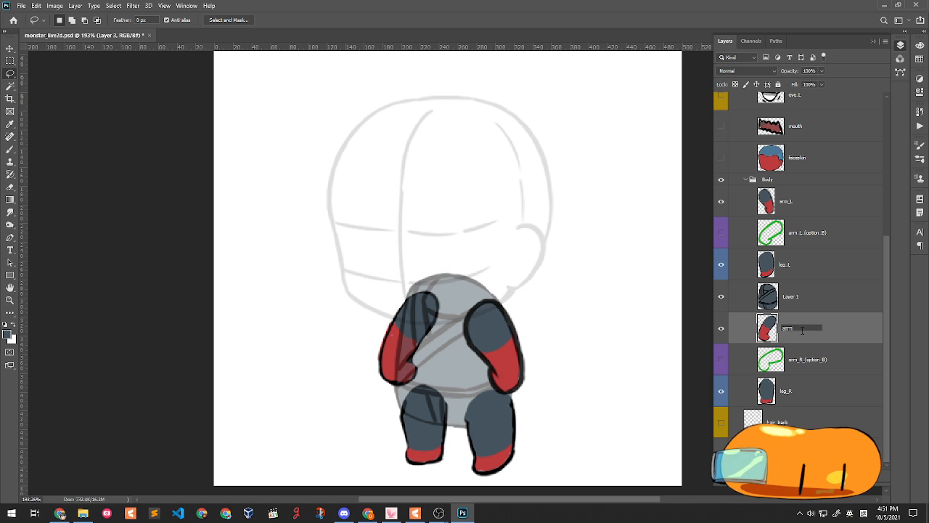
pyautogui.write('_R')
pyautogui.press('Return')
# - Delete both option B arm layers and hair_back, then rename Layer 1 to torso
pyautogui.click(832, 363)
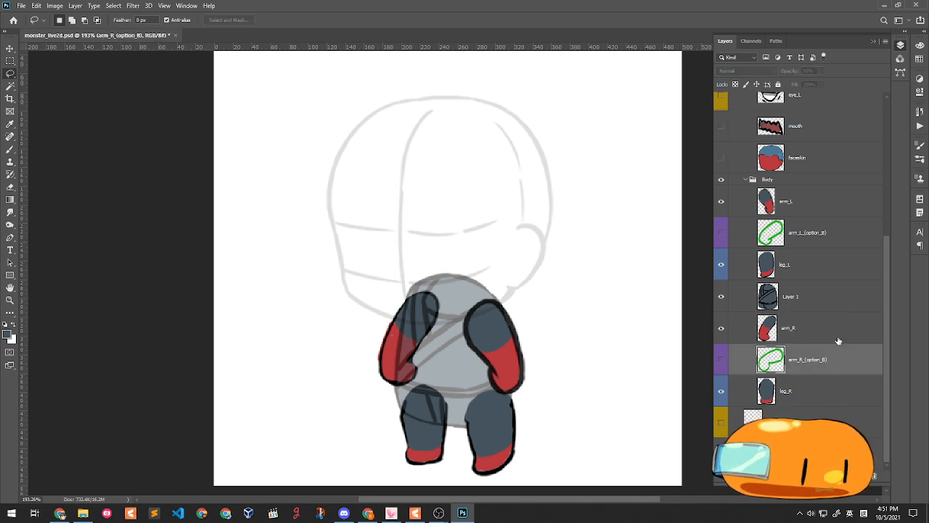
pyautogui.keyDown('ctrl'); pyautogui.click(818, 235); pyautogui.keyUp('ctrl')
pyautogui.press('Delete')
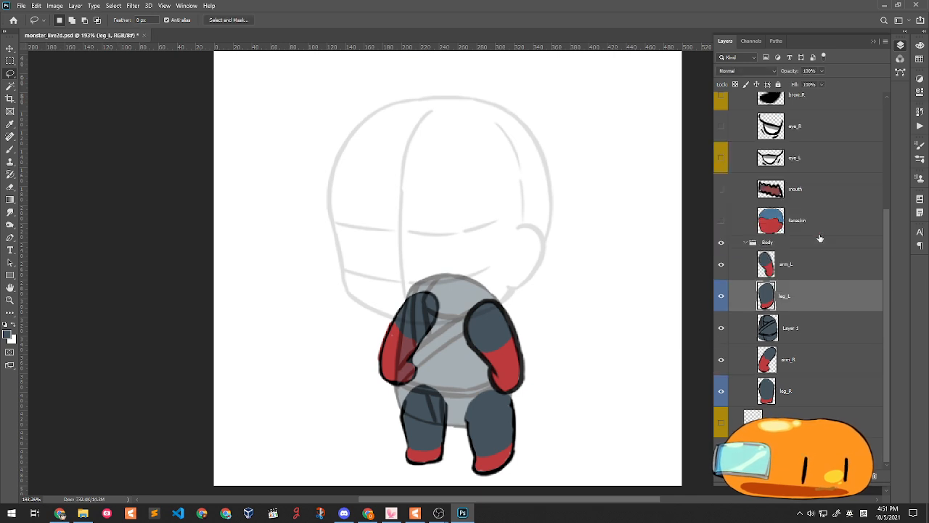
pyautogui.click(837, 339)
pyautogui.click(831, 453)
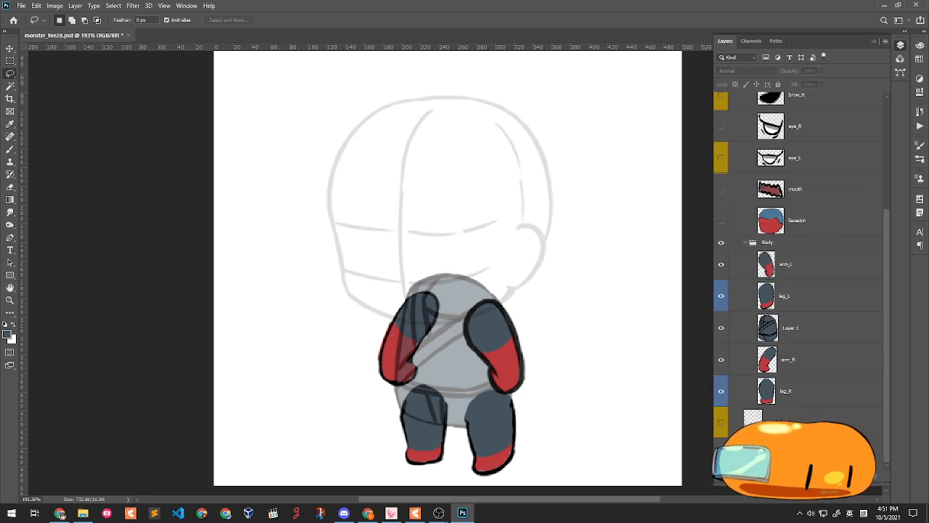
pyautogui.click(830, 427)
pyautogui.press('Delete')
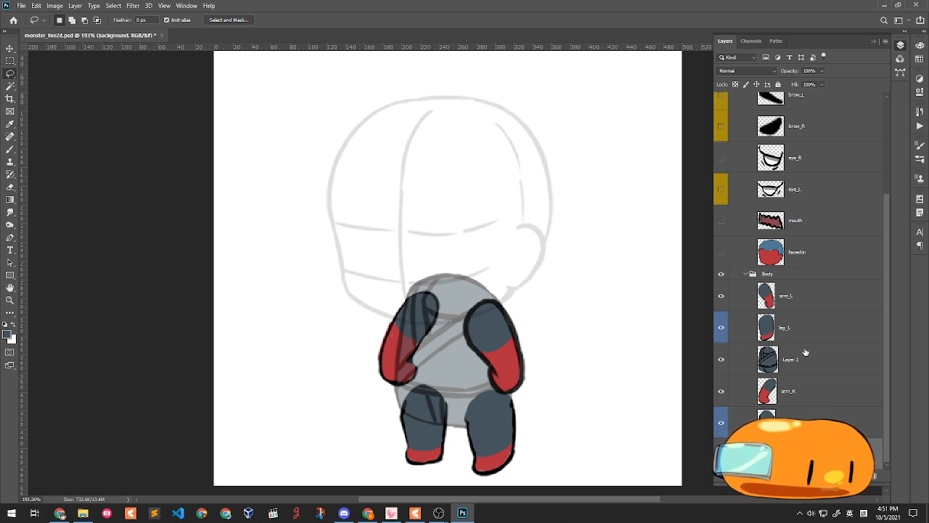
pyautogui.doubleClick(803, 361)
pyautogui.write('torso')
pyautogui.press('Return')
# - Show the head layers and hide face_guide. Set the torso to 100% opacity
pyautogui.scroll(2, 717, 310)
pyautogui.click(721, 264)
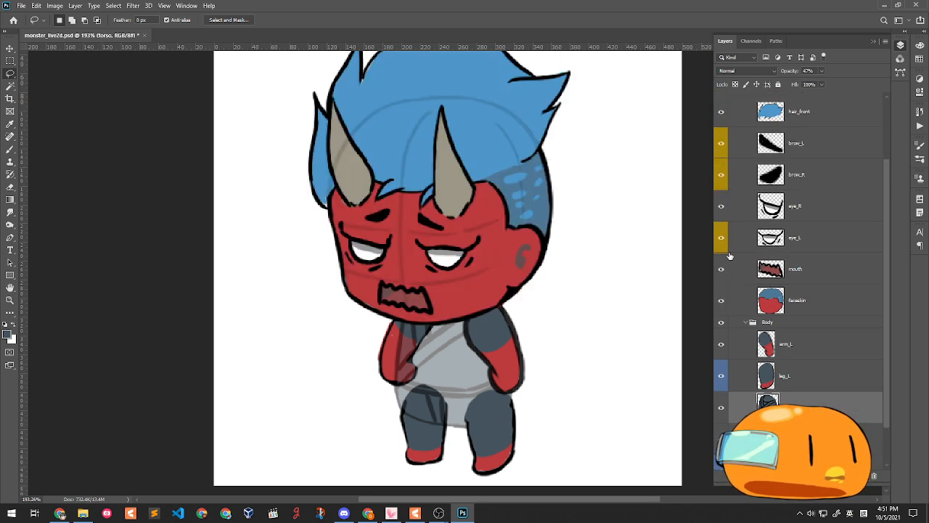
pyautogui.scroll(3, 724, 240)
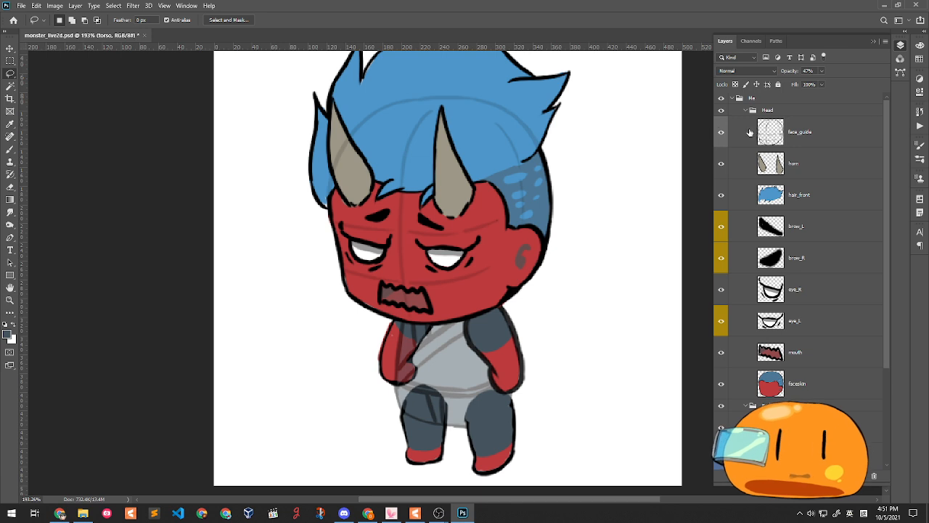
pyautogui.click(721, 134)
pyautogui.scroll(-2, 531, 201)
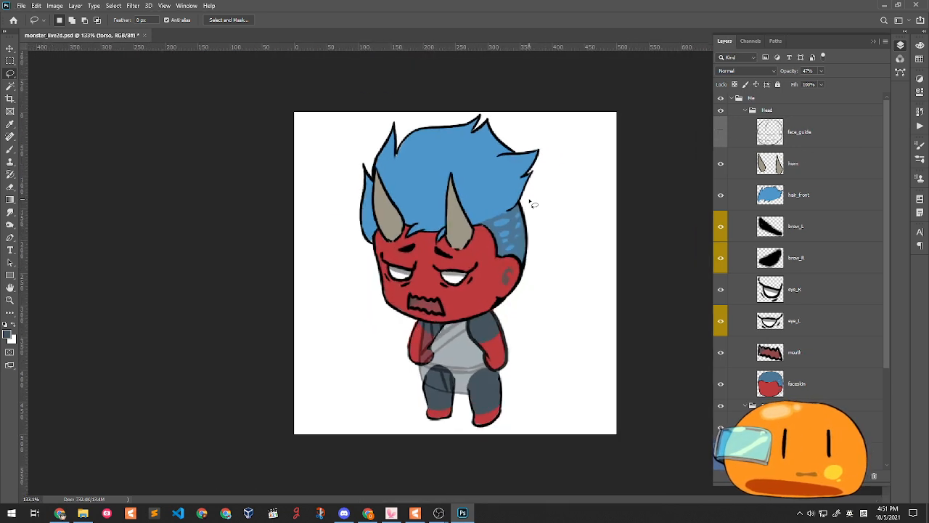
pyautogui.scroll(-4, 799, 353)
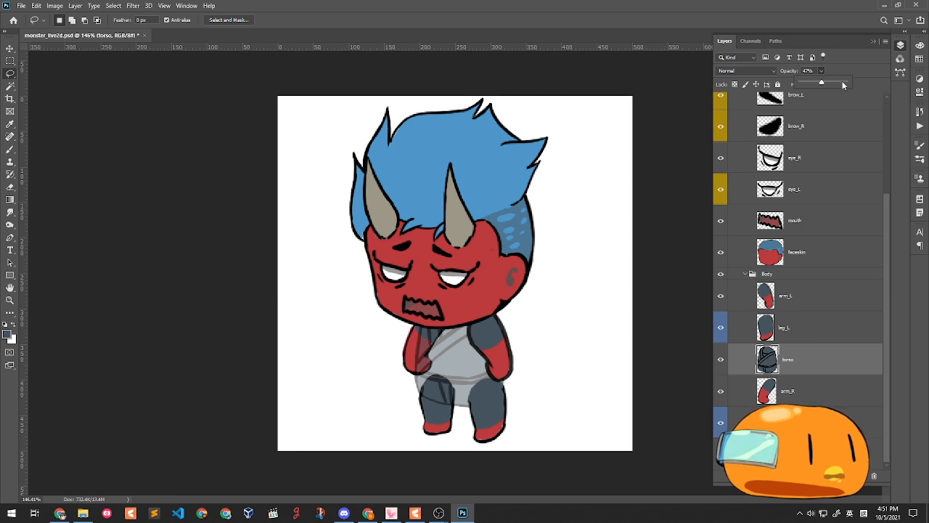
pyautogui.moveTo(842, 85); pyautogui.dragTo(843, 85)
pyautogui.click(847, 71)
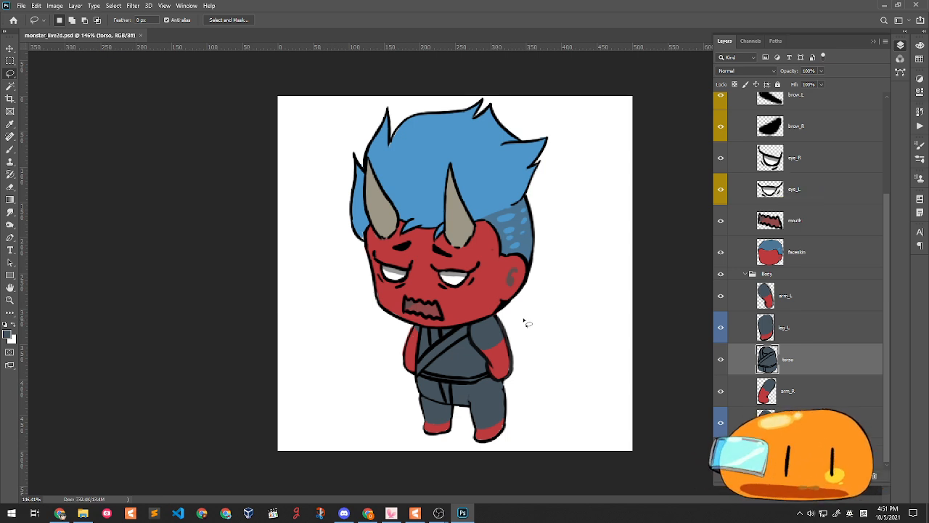
pyautogui.click(788, 295)
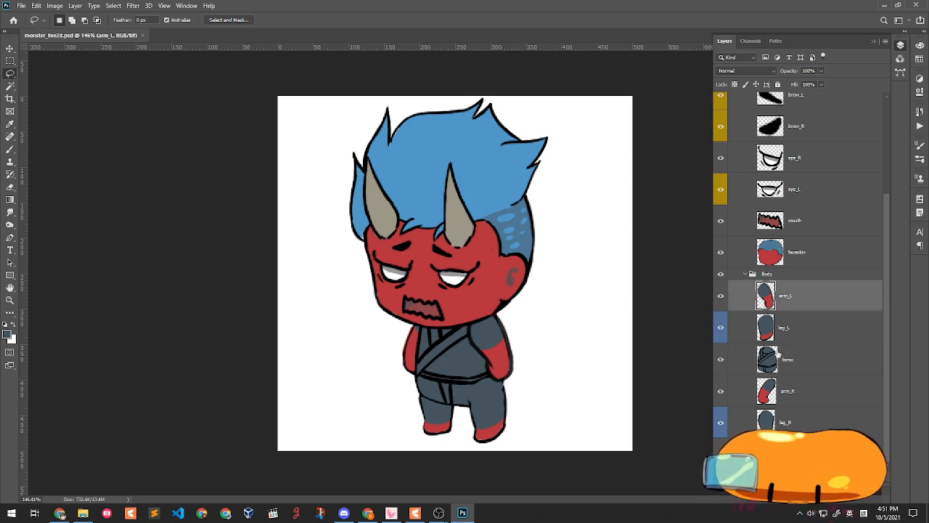
pyautogui.click(787, 392)
pyautogui.click(11, 148)
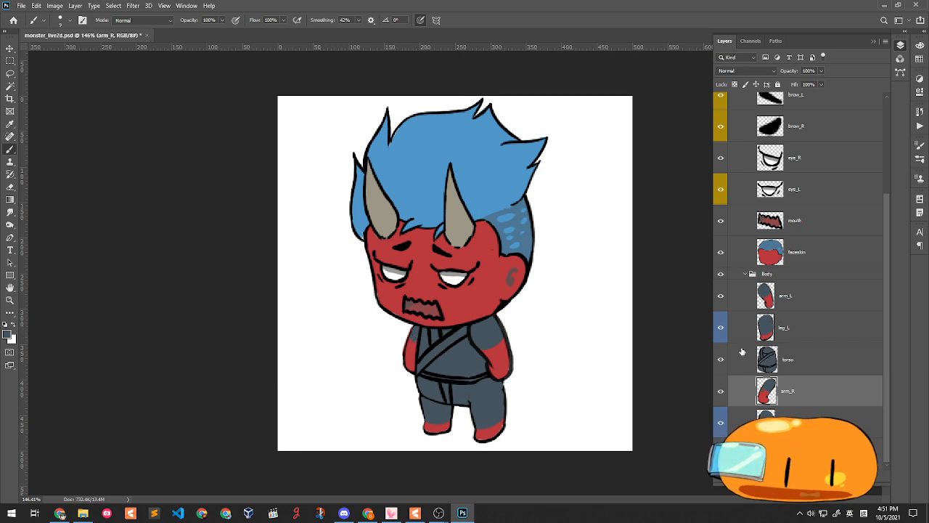
# - Check the arms by toggling the torso off and on, then delete the face_guide layer
pyautogui.click(721, 360)
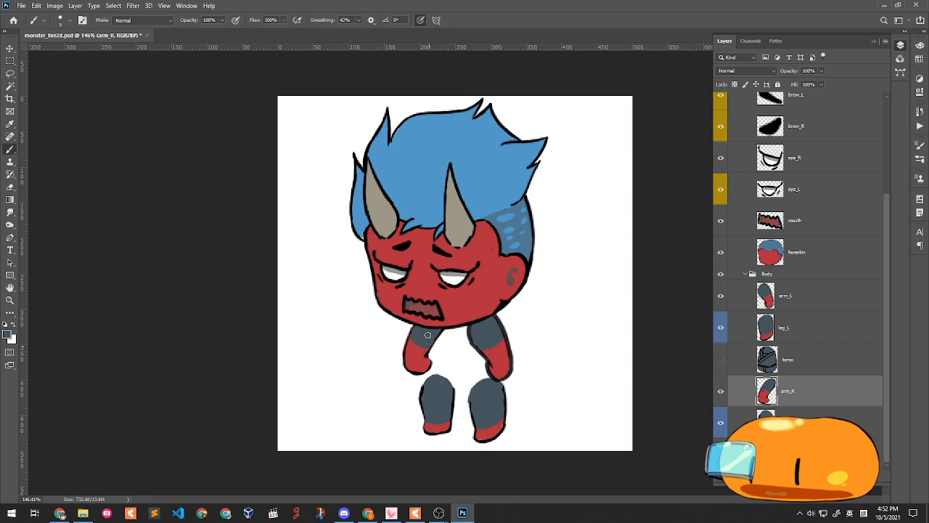
pyautogui.click(725, 361)
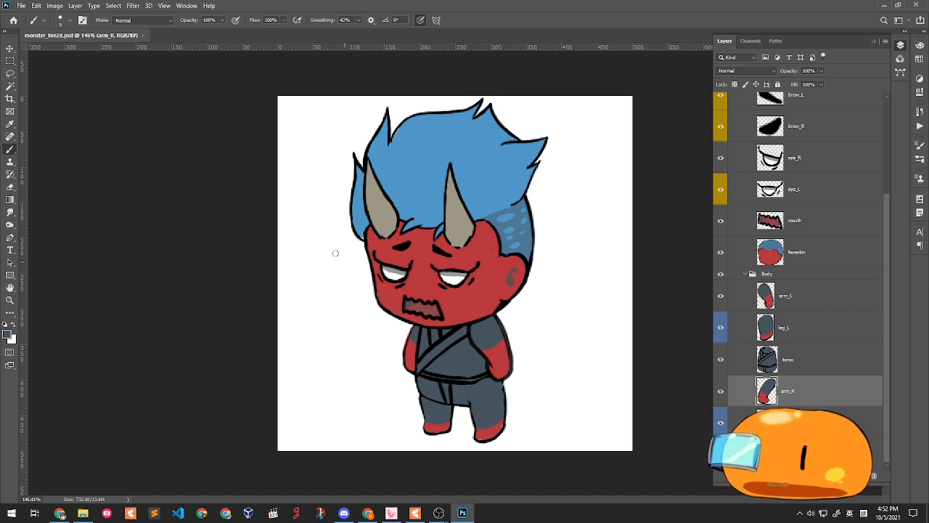
pyautogui.scroll(4, 799, 346)
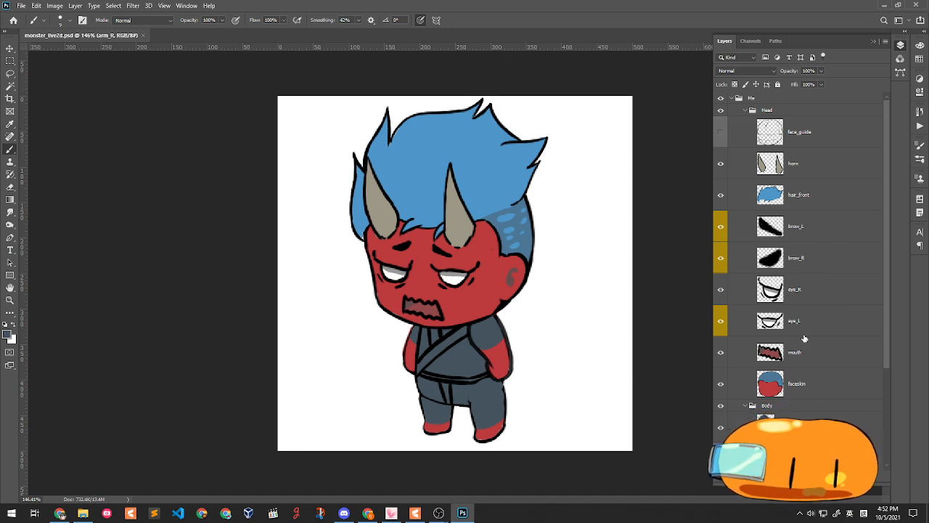
pyautogui.click(829, 147)
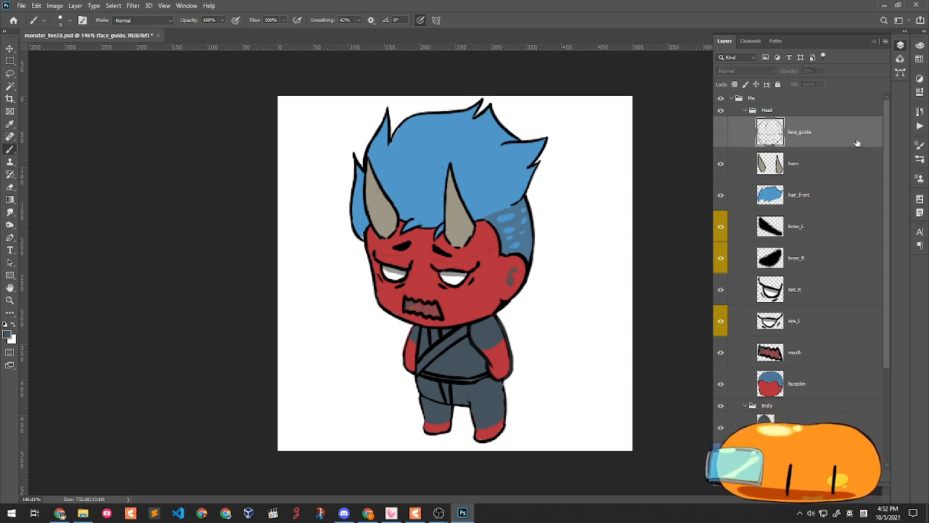
pyautogui.press('Delete')
pyautogui.scroll(-3, 805, 177)
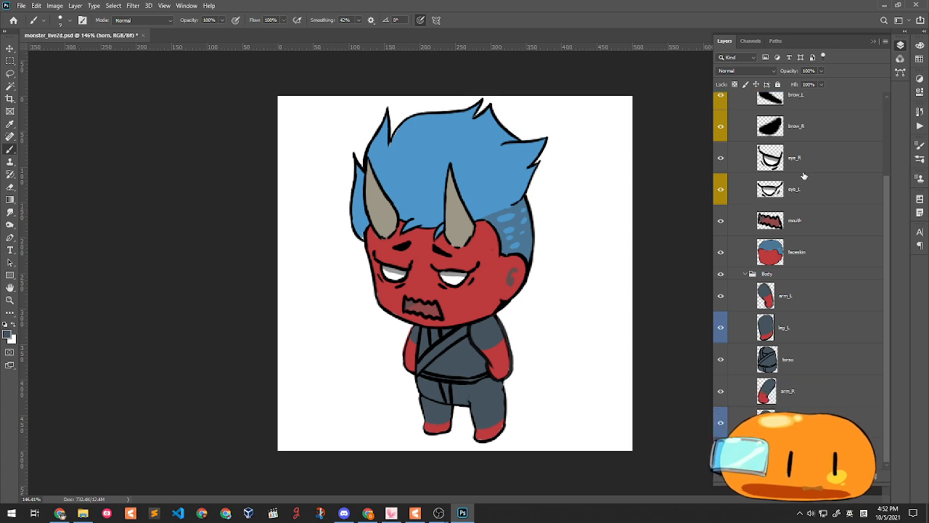
# - Delete the white background layer, select arm_L, and switch to Live2D Cubism Editor
pyautogui.click(835, 449)
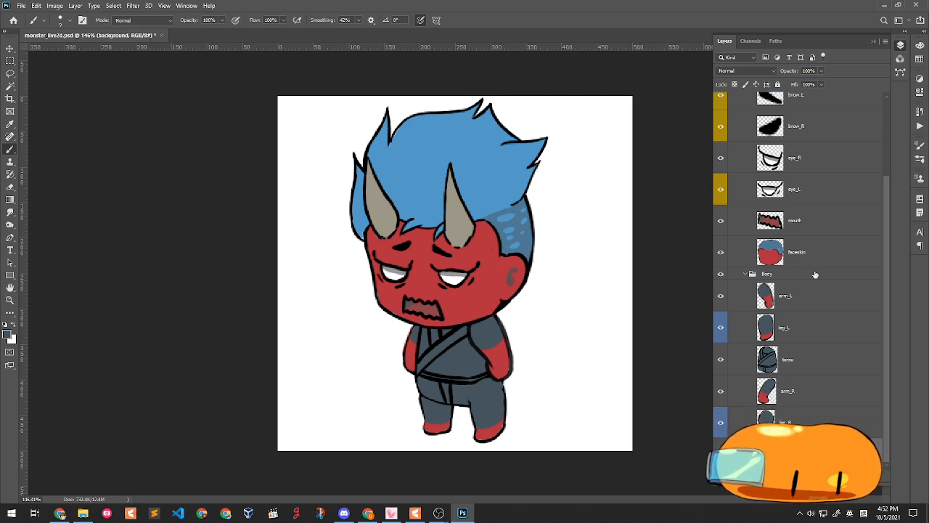
pyautogui.press('Delete')
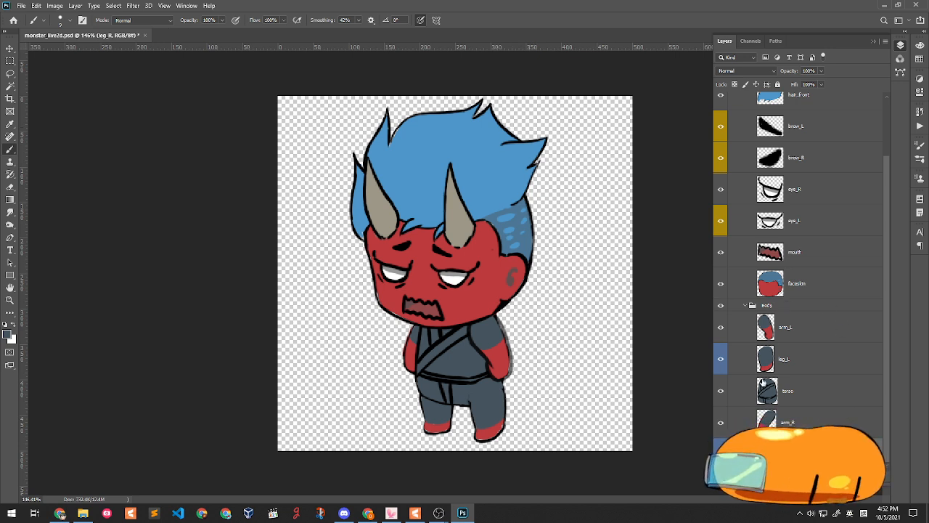
pyautogui.click(802, 358)
pyautogui.click(804, 331)
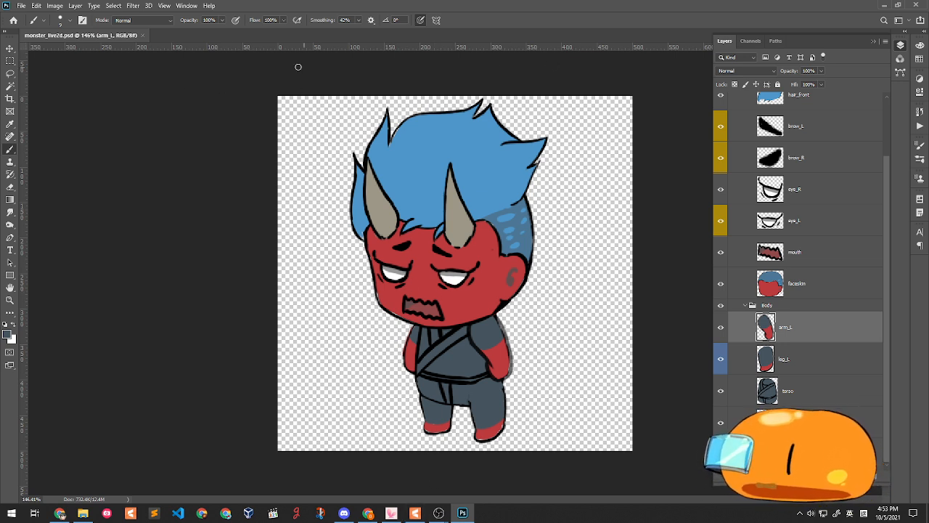
pyautogui.scroll(1, 821, 330)
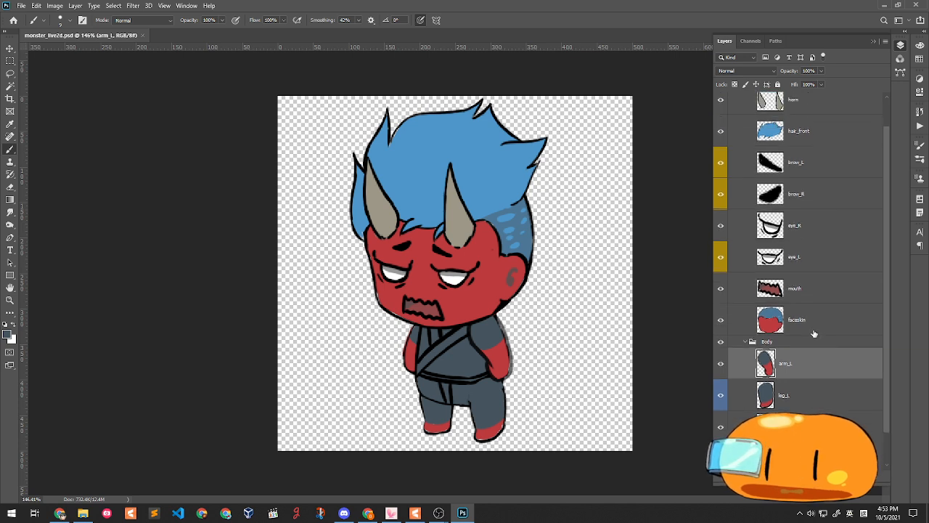
pyautogui.scroll(-1, 811, 327)
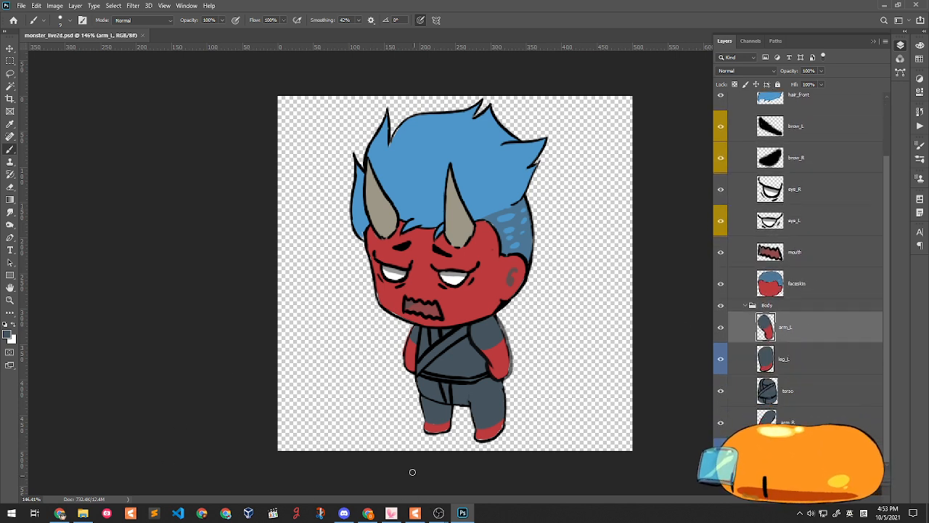
pyautogui.click(415, 512)
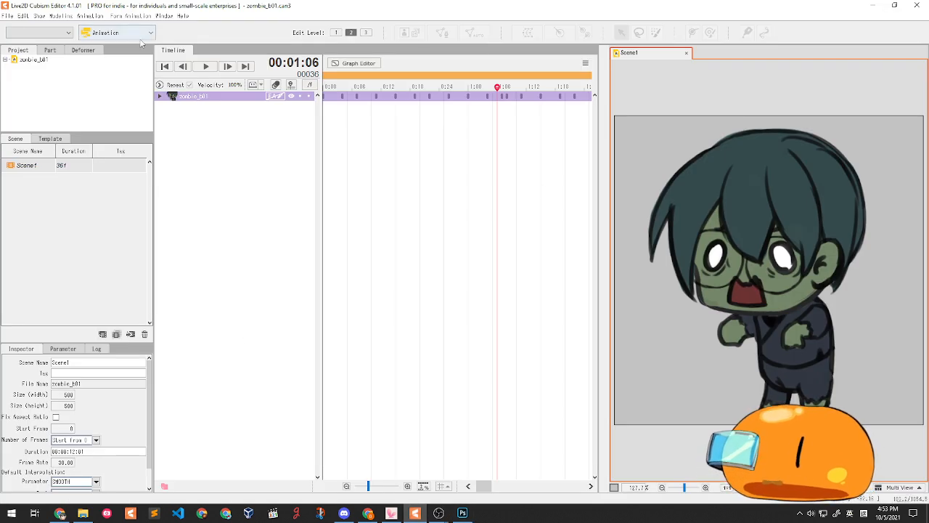
# - Close the zombie_b01 Scene1 animation tab and accept the view reset notice
pyautogui.click(687, 55)
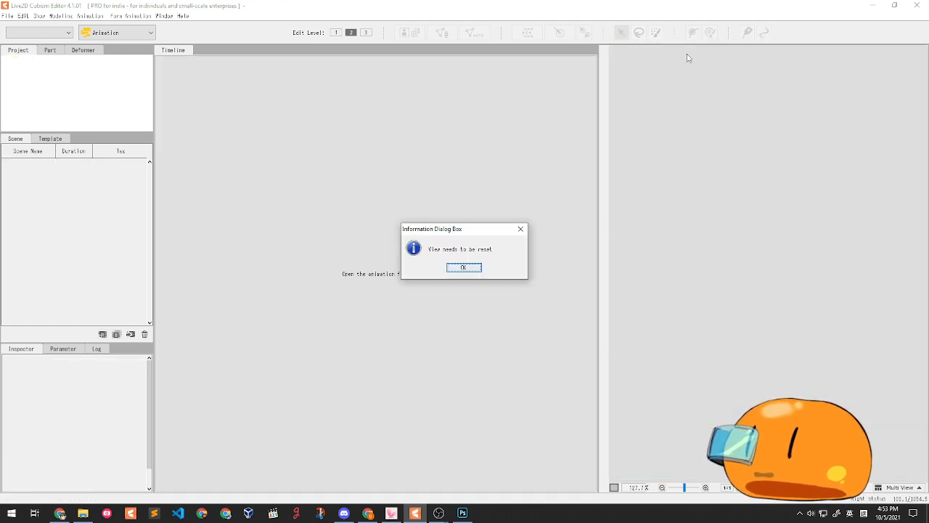
pyautogui.click(473, 269)
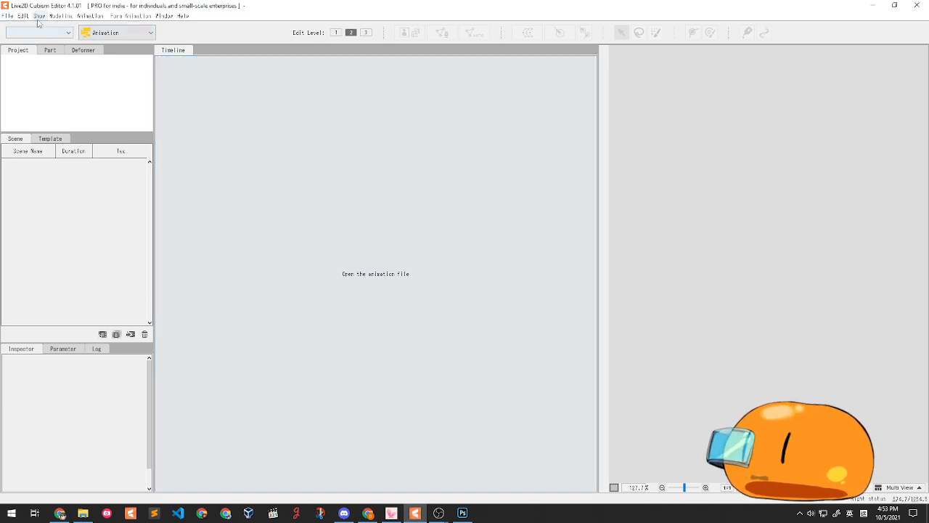
pyautogui.click(7, 16)
# - Switch from the Animation workspace to the Model workspace, cancelling a stray open-file dialog
pyautogui.click(116, 33)
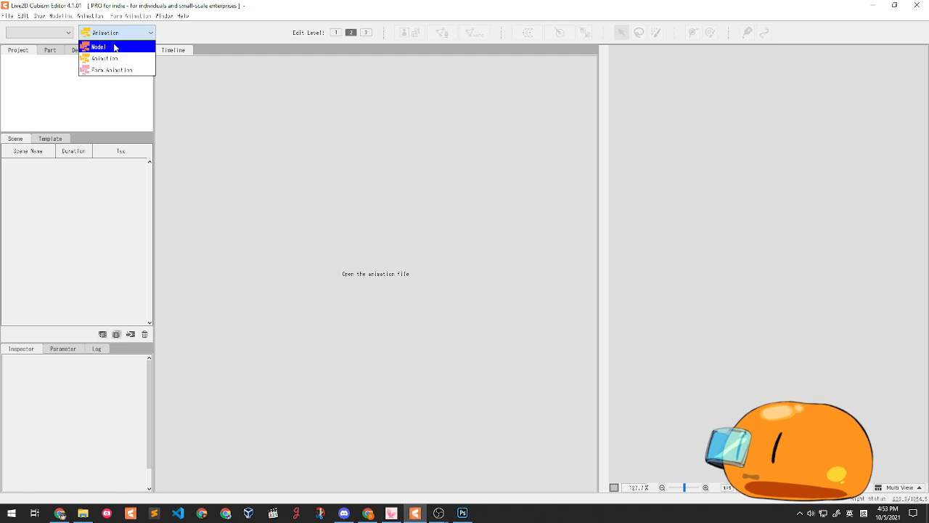
pyautogui.click(114, 47)
pyautogui.click(537, 139)
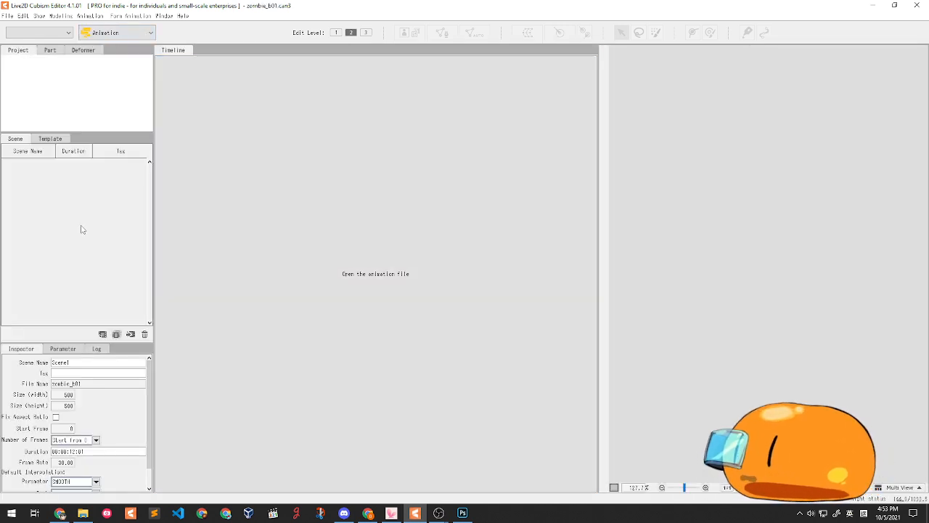
pyautogui.click(356, 232)
pyautogui.click(644, 393)
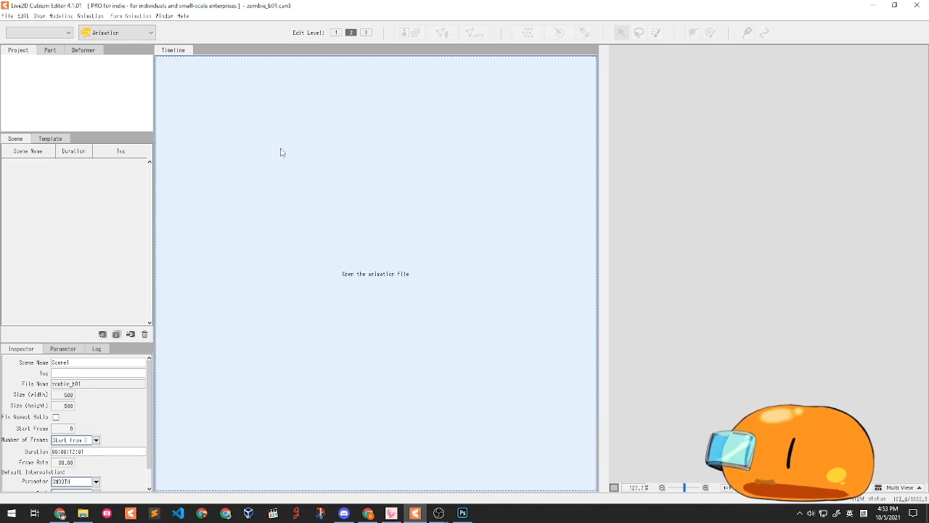
pyautogui.click(102, 32)
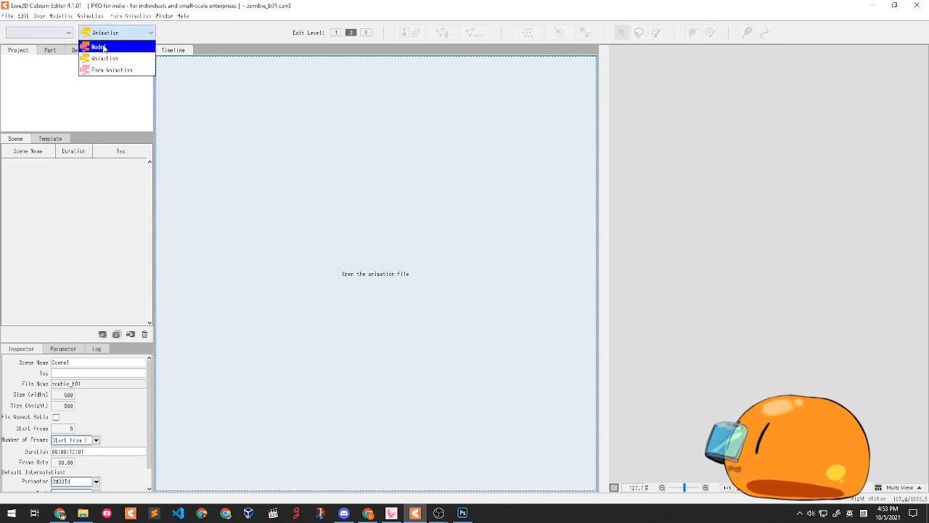
pyautogui.click(102, 47)
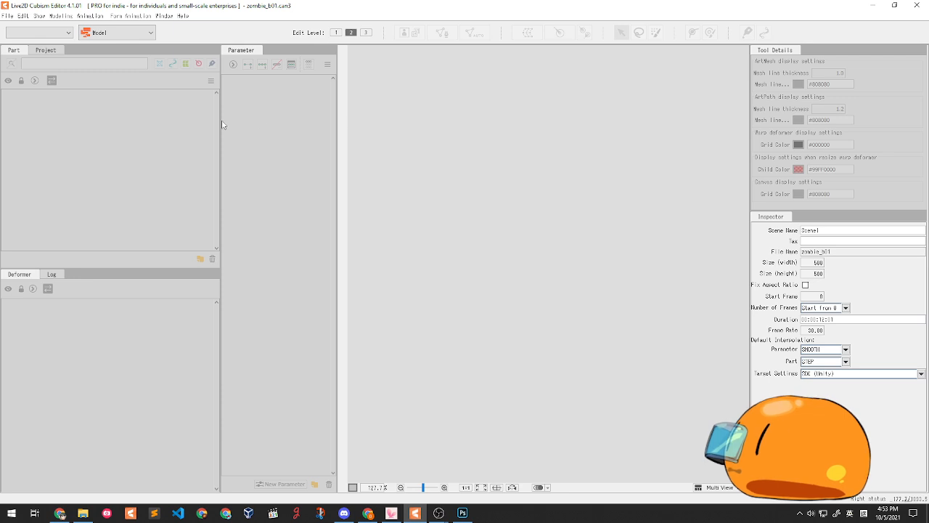
# - Narrow the Part and Parameter panels by dragging their dividers left
pyautogui.moveTo(221, 119); pyautogui.dragTo(145, 119)
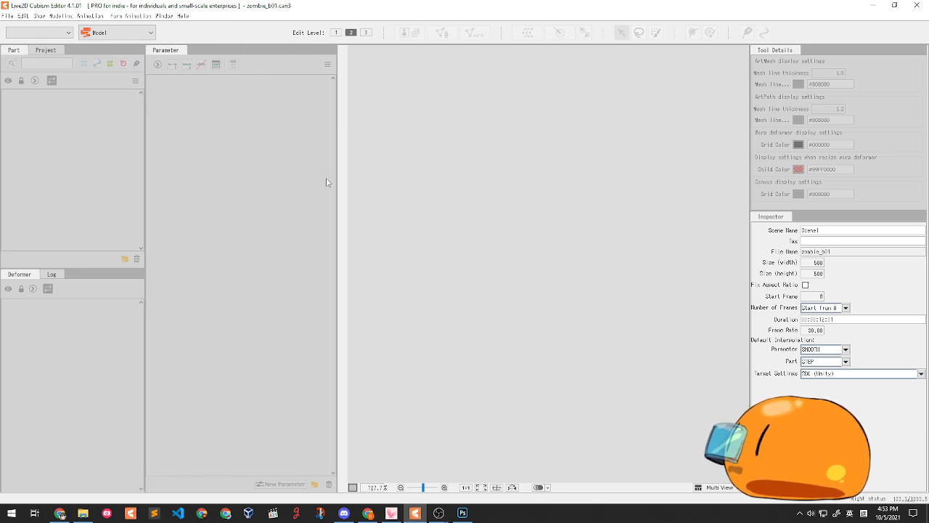
pyautogui.moveTo(337, 179); pyautogui.dragTo(287, 178)
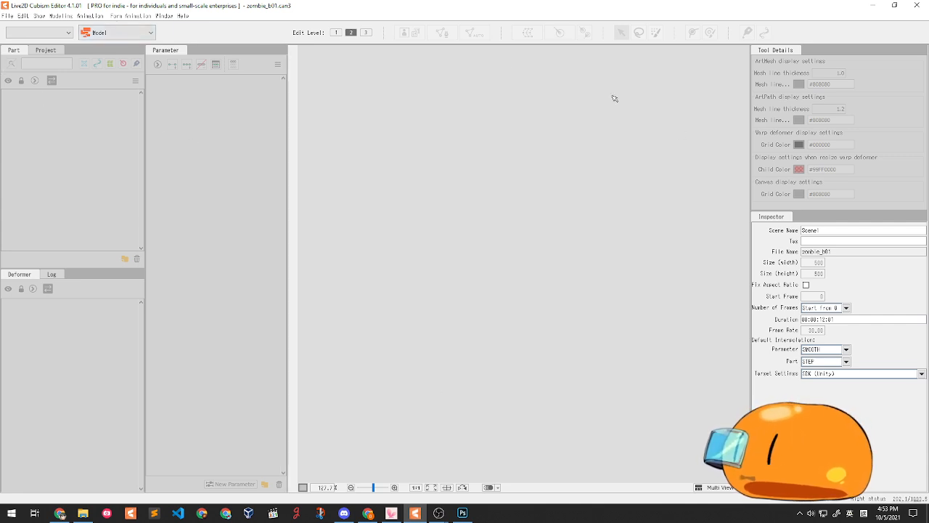
pyautogui.click(161, 15)
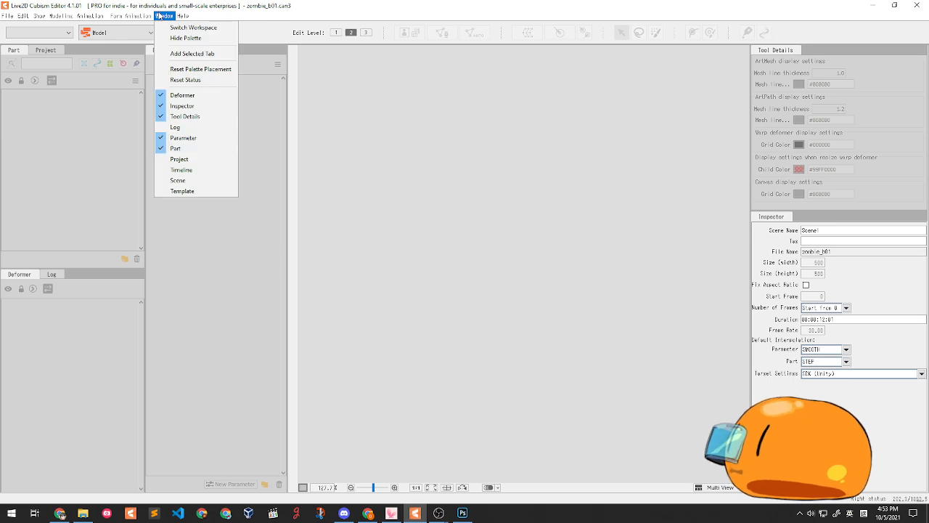
# - Reset the palette placement to the default panel arrangement
pyautogui.click(184, 16)
pyautogui.click(163, 15)
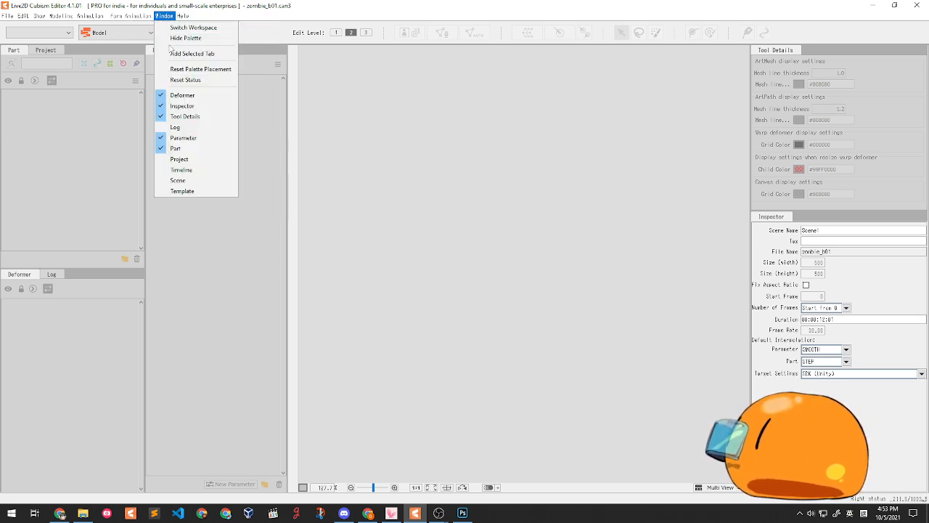
pyautogui.click(177, 68)
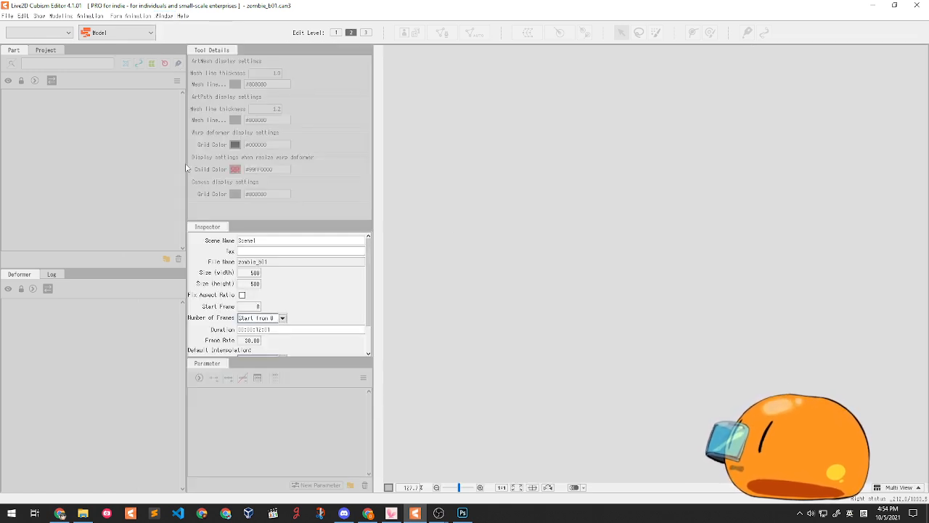
# - Resize the parts, inspector and parameter panels, then drop the monster PSD in as model monster_live2d
pyautogui.moveTo(186, 164); pyautogui.dragTo(138, 167)
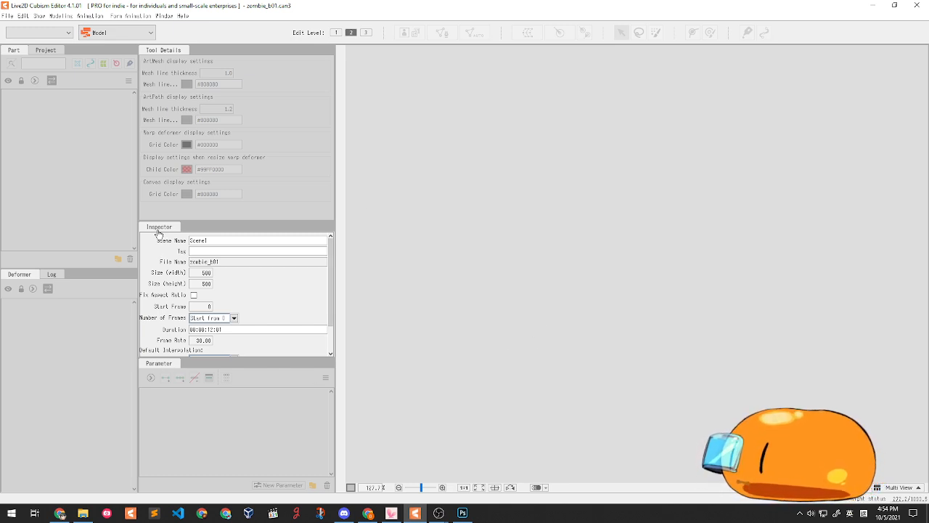
pyautogui.moveTo(159, 230)
pyautogui.mouseDown()
pyautogui.moveTo(907, 313)
pyautogui.moveTo(236, 227)
pyautogui.moveTo(162, 230)
pyautogui.mouseUp()
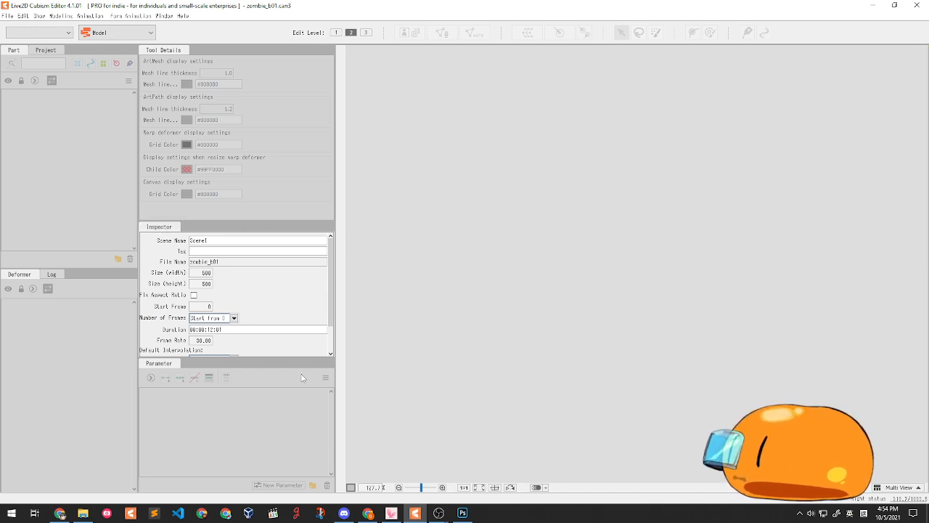
pyautogui.moveTo(207, 363); pyautogui.dragTo(196, 310)
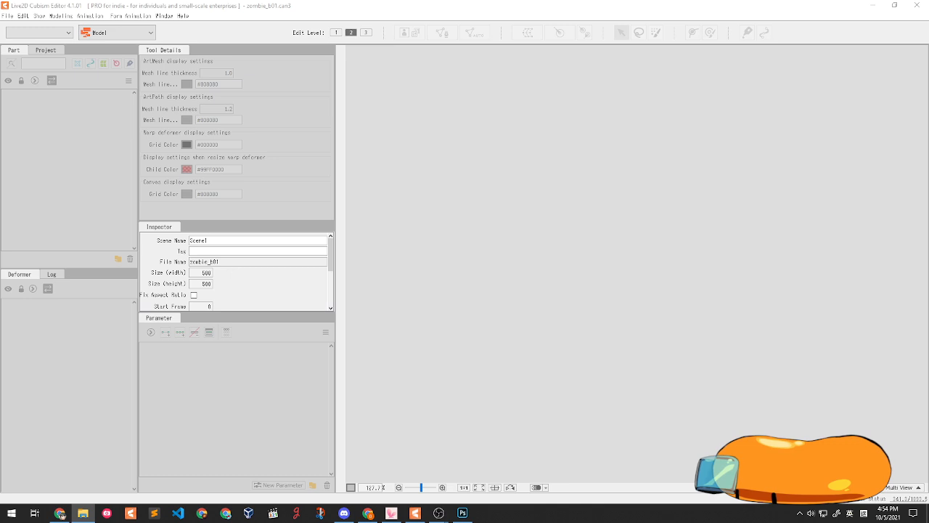
pyautogui.moveTo(61, 514); pyautogui.dragTo(579, 197)
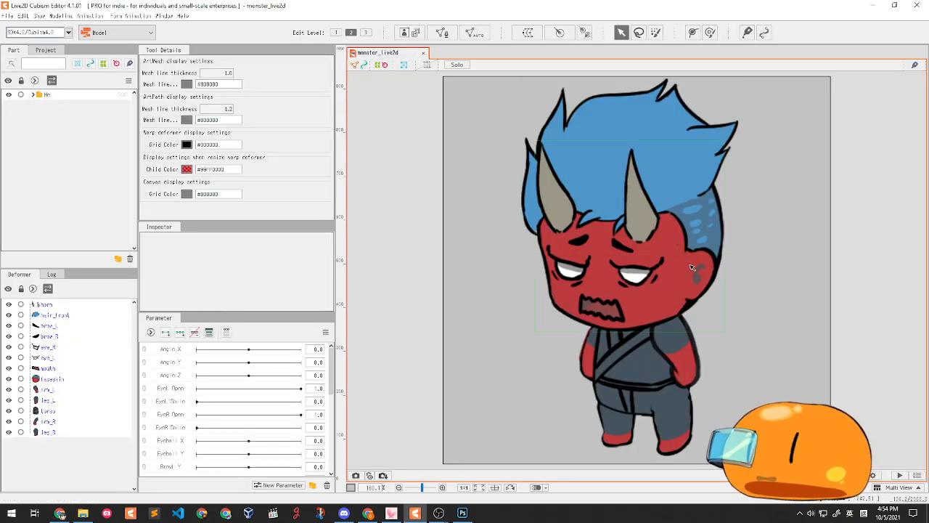
# - Zoom the canvas out and close the monster_live2d document tab
pyautogui.scroll(-2, 702, 156)
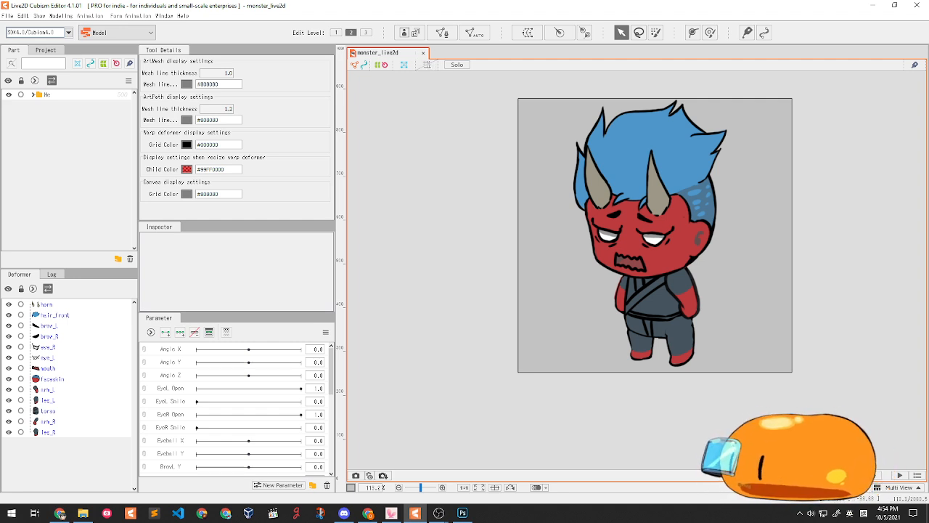
pyautogui.scroll(-1, 253, 427)
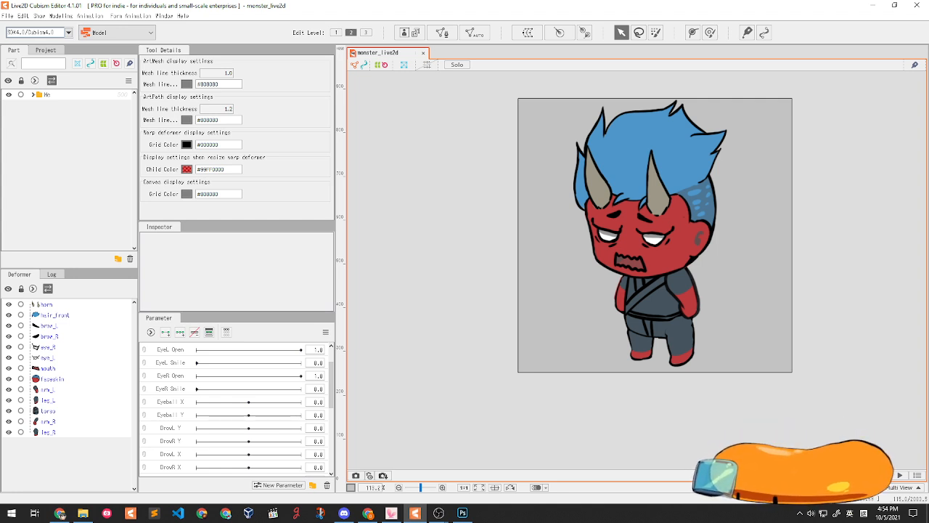
pyautogui.hotkey('alt', 'Tab')
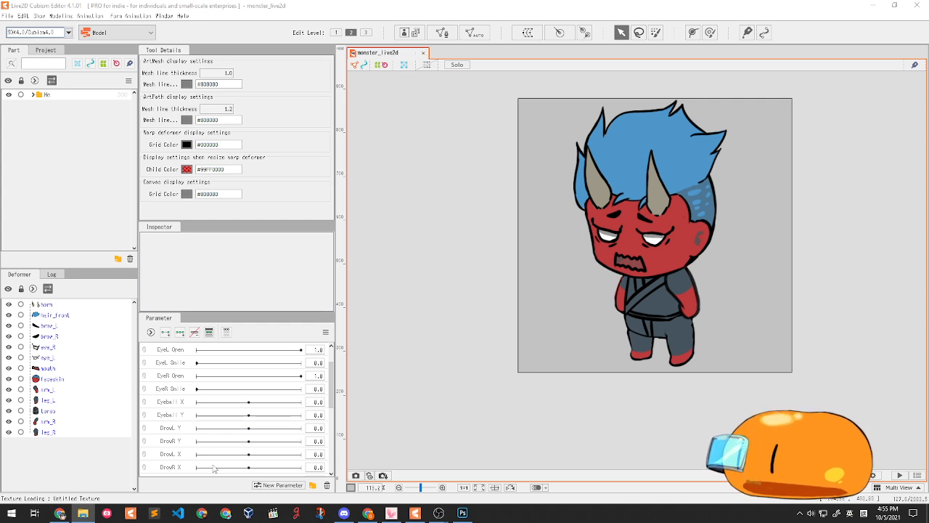
pyautogui.click(425, 53)
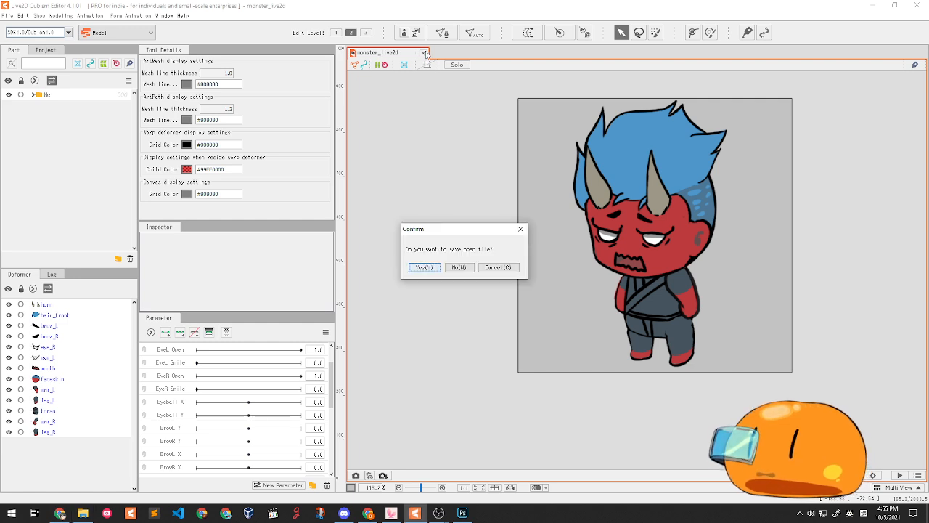
# - Discard monster_live2d unsaved and open halloween_template_rig.cmo3 by dragging it from Explorer
pyautogui.click(458, 267)
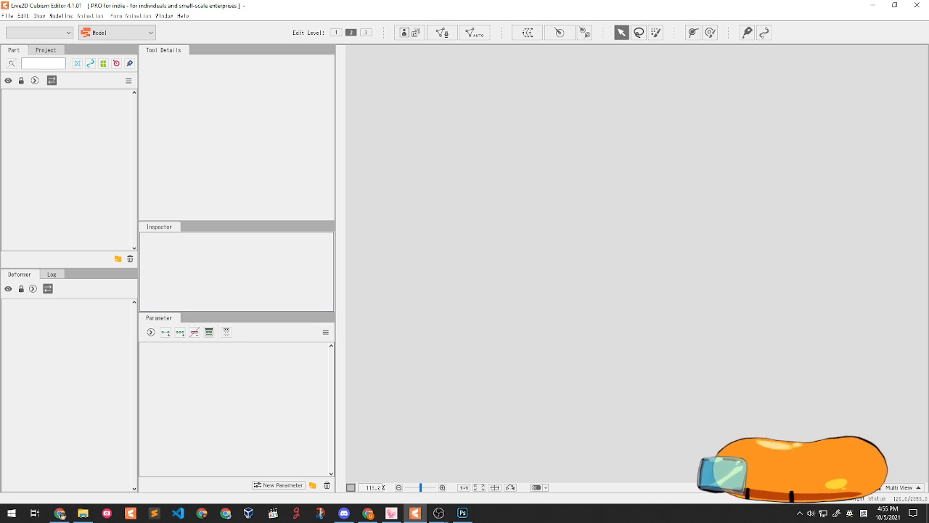
pyautogui.hotkey('alt', 'Tab')
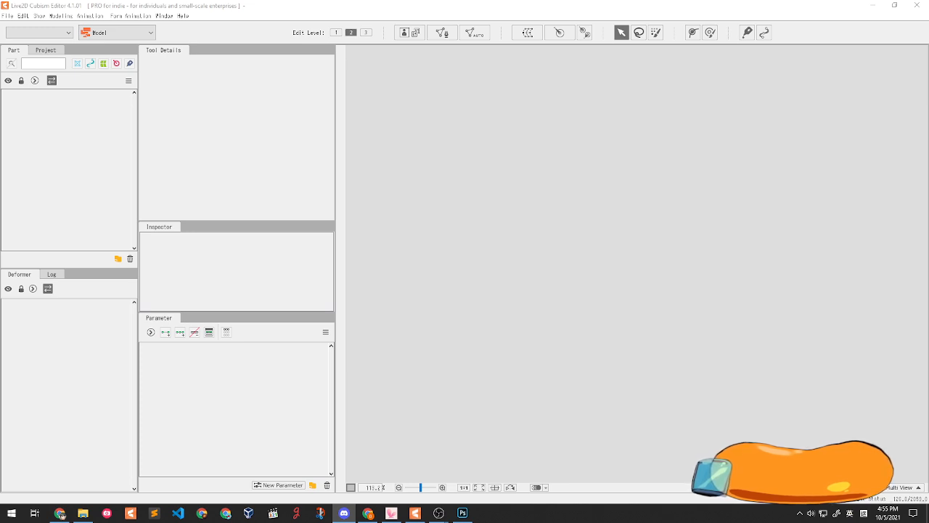
pyautogui.moveTo(542, 522); pyautogui.dragTo(531, 222)
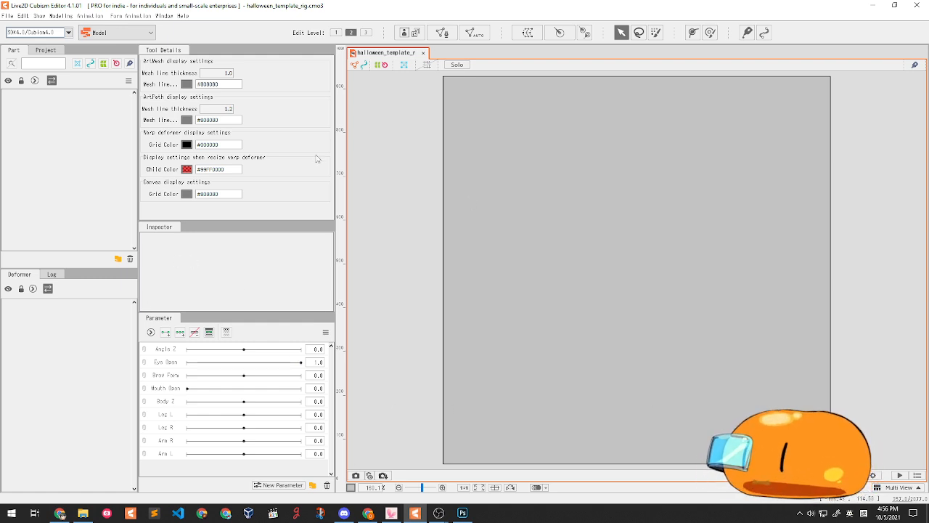
# - Drop the PSD on the canvas and target the halloween_template_rig (Model) for import
pyautogui.moveTo(928, 174); pyautogui.dragTo(620, 207)
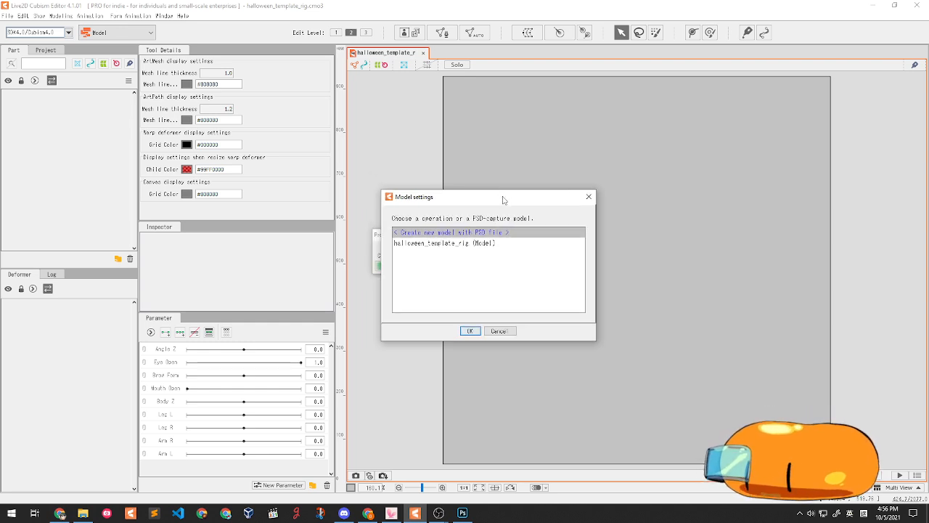
pyautogui.click(463, 244)
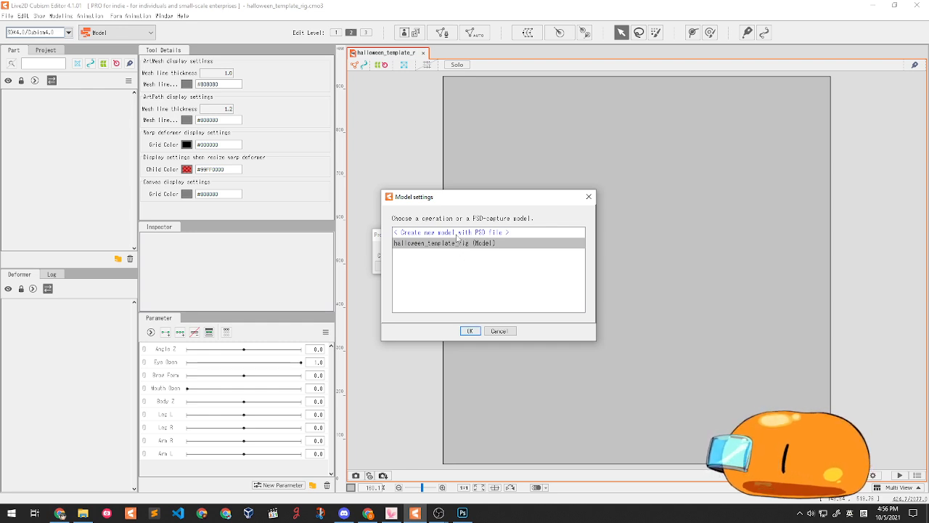
pyautogui.click(456, 234)
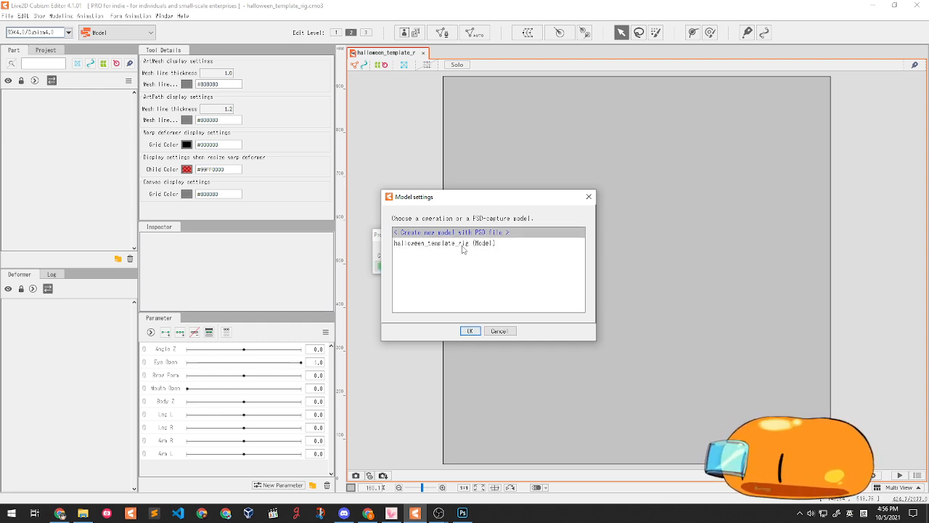
pyautogui.click(462, 244)
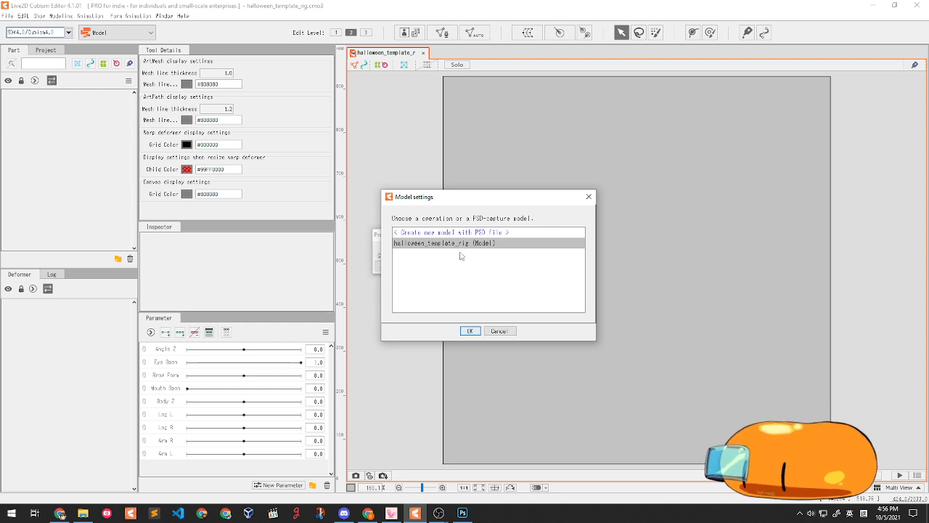
pyautogui.click(470, 331)
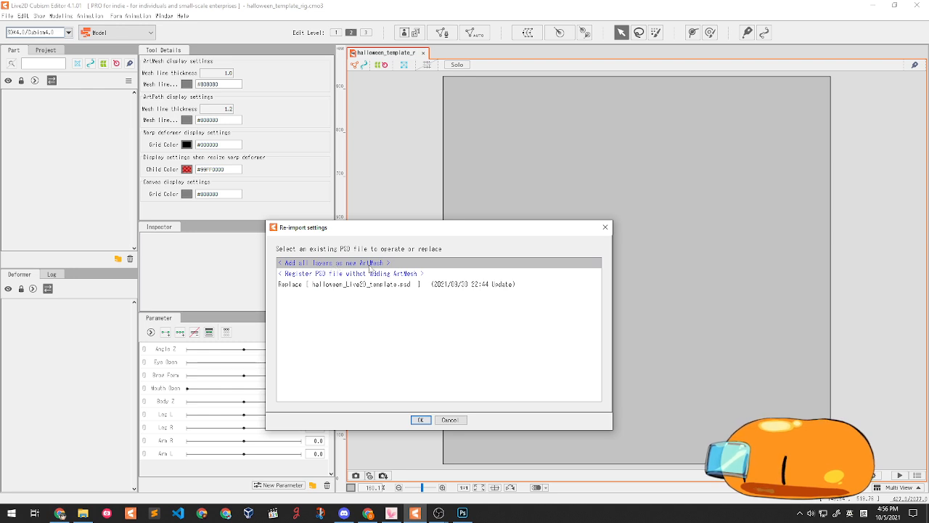
# - Import with 'Add all layers as new ArtMesh', then close the model without saving
pyautogui.click(334, 275)
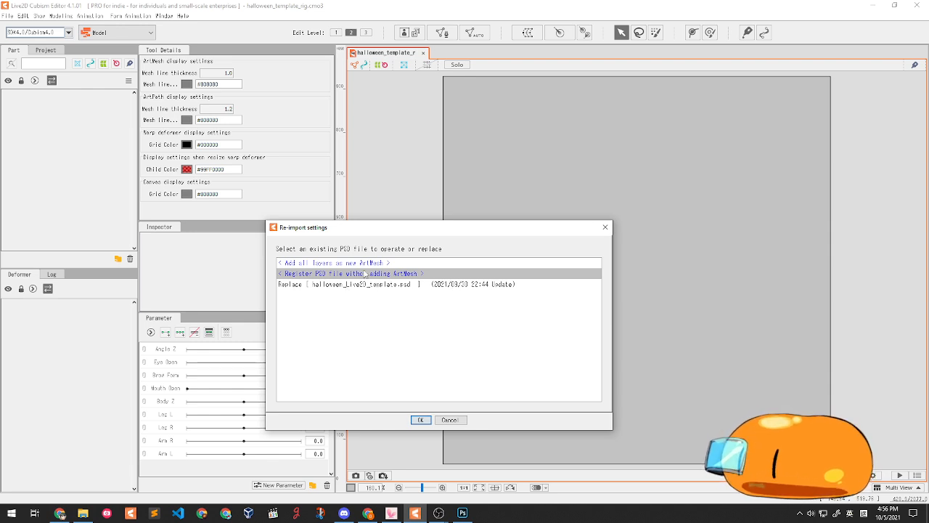
pyautogui.click(362, 265)
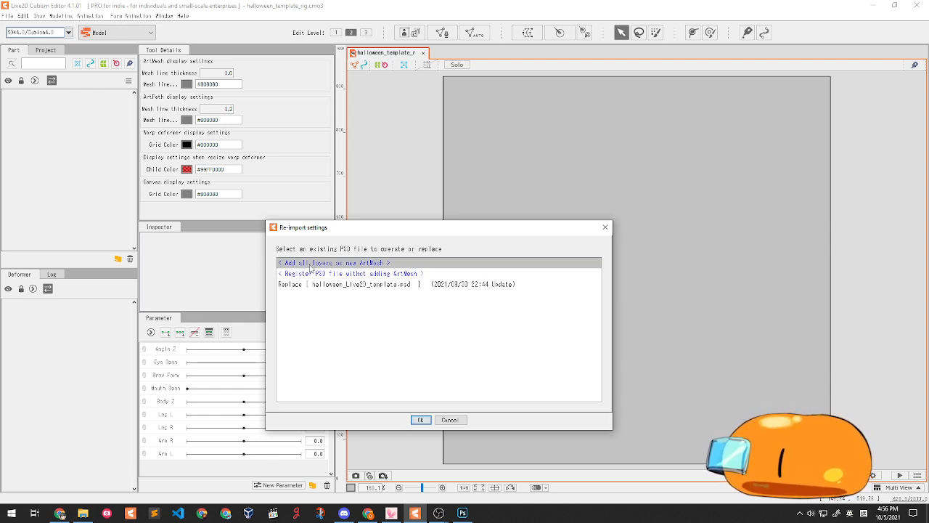
pyautogui.click(421, 420)
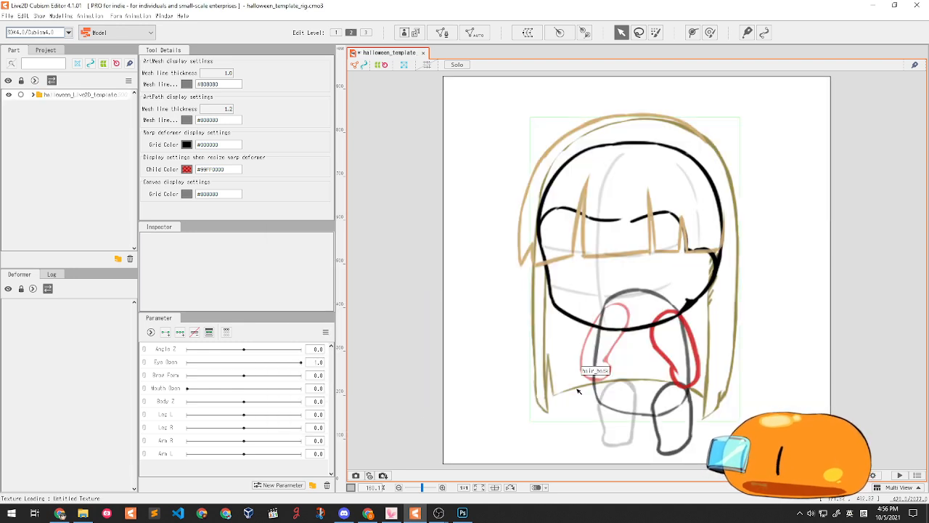
pyautogui.click(422, 53)
pyautogui.click(463, 268)
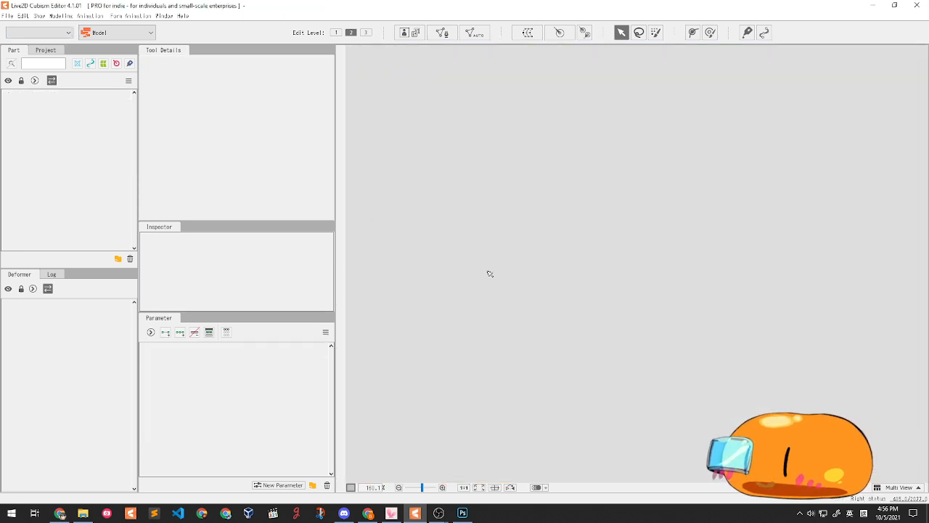
# - Reopen the template rig and discard the monster_live2d model accidentally created from the PSD
pyautogui.moveTo(660, 0); pyautogui.dragTo(660, 218)
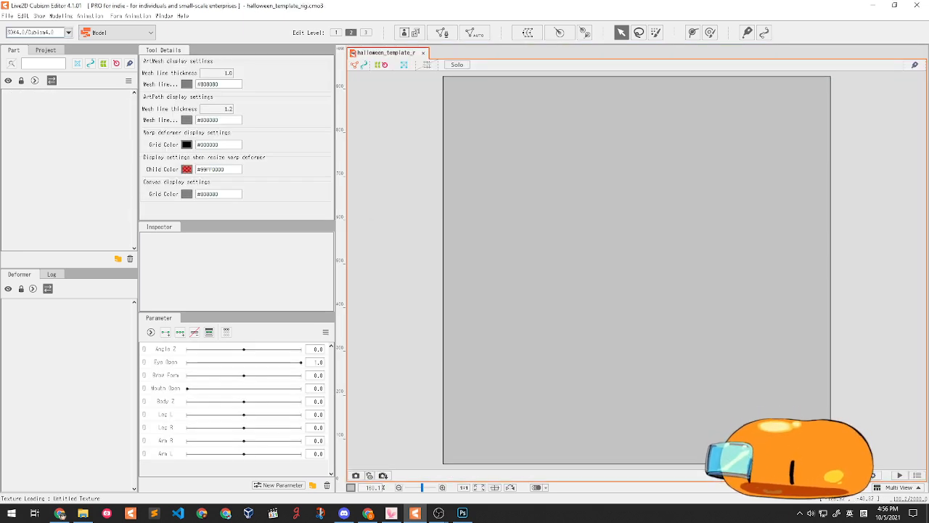
pyautogui.moveTo(660, 0); pyautogui.dragTo(659, 237)
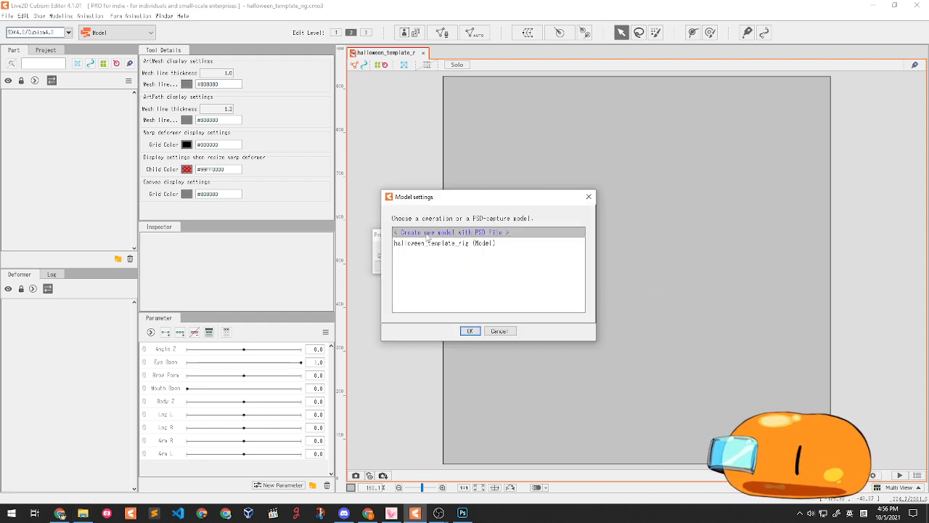
pyautogui.press('Return')
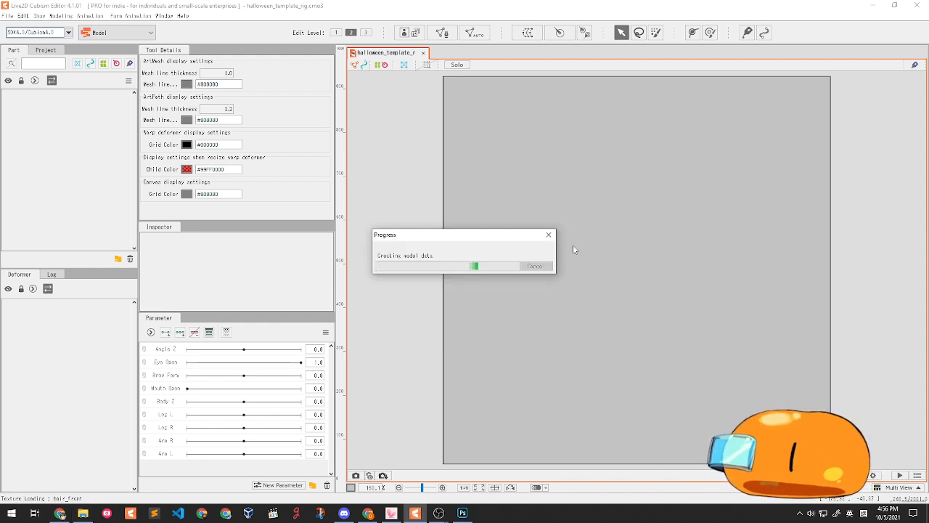
pyautogui.click(506, 54)
pyautogui.click(458, 268)
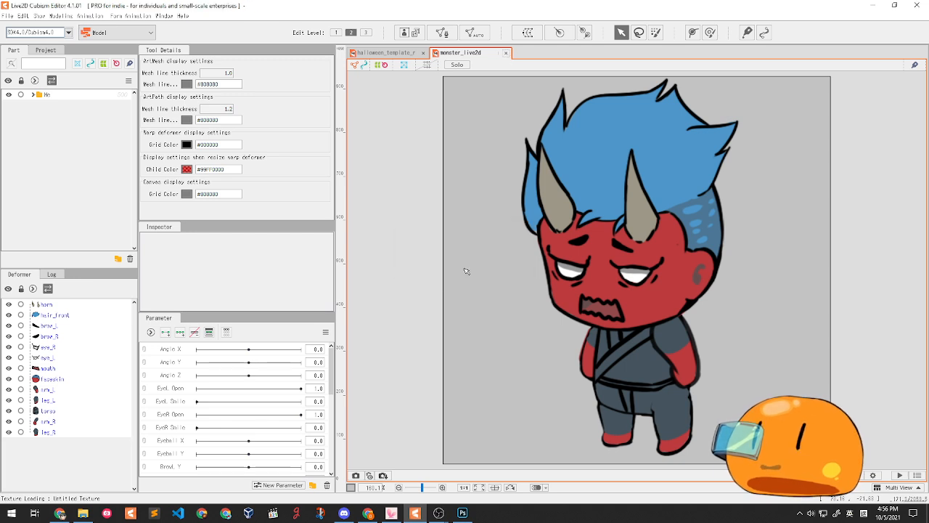
# - Import monster_live2d.psd into halloween_template_rig as new art meshes and expand its part folders
pyautogui.moveTo(615, 0); pyautogui.dragTo(616, 192)
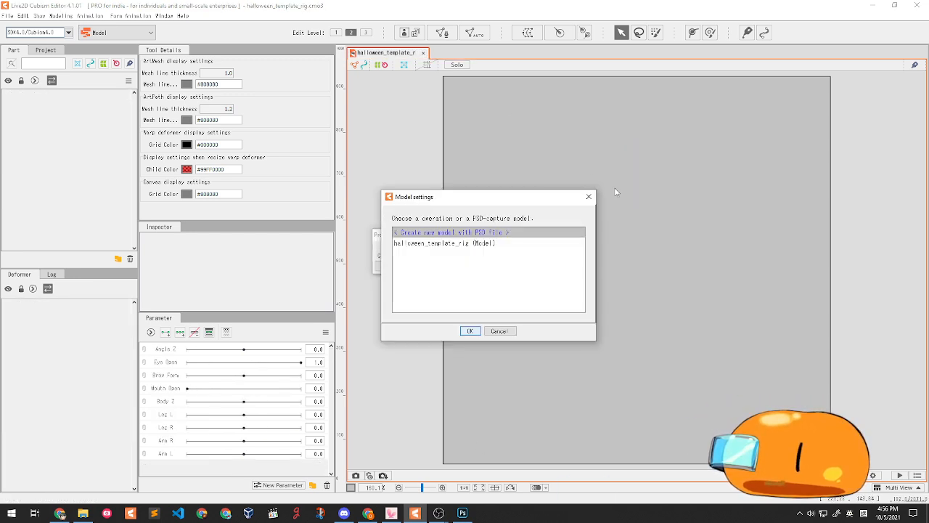
pyautogui.click(441, 243)
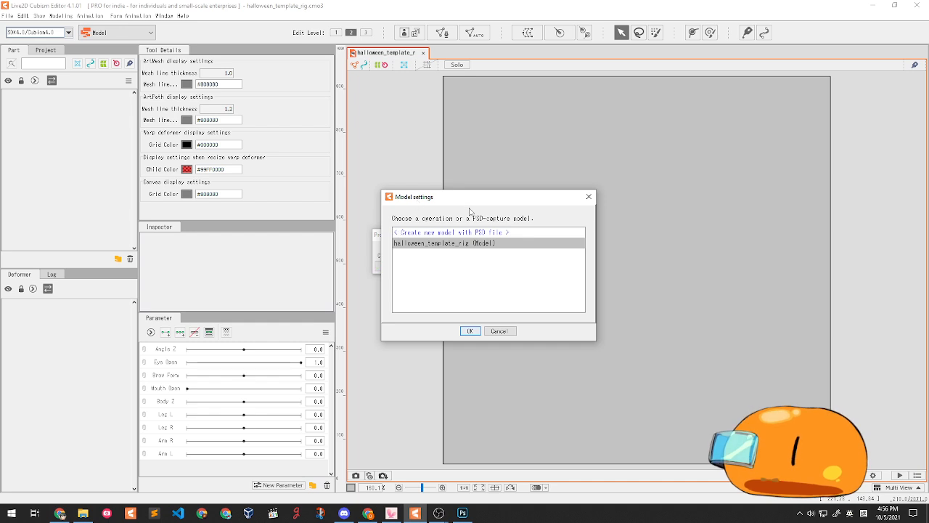
pyautogui.click(469, 331)
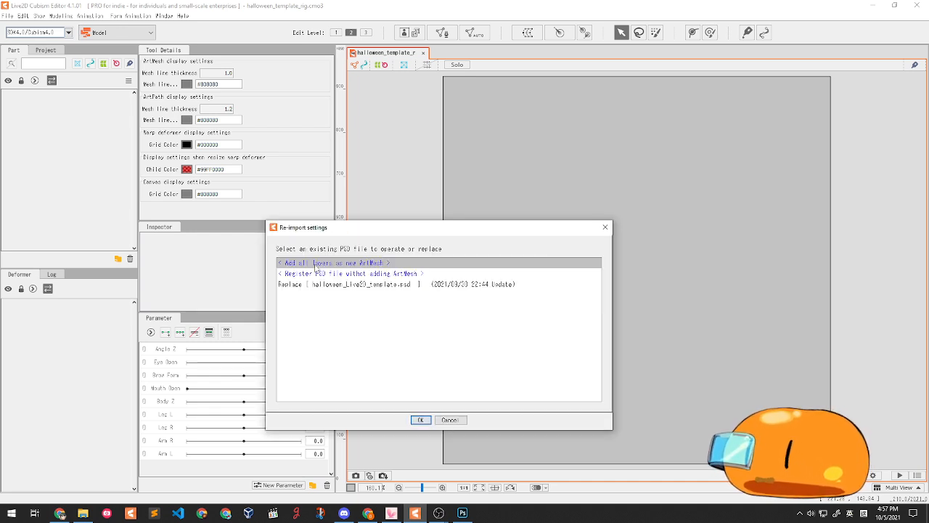
pyautogui.click(421, 420)
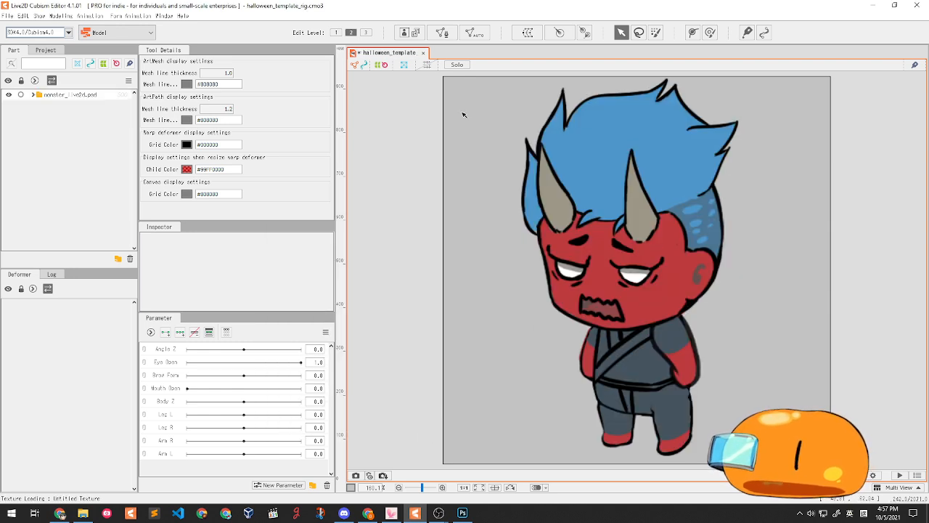
pyautogui.click(32, 96)
pyautogui.click(39, 105)
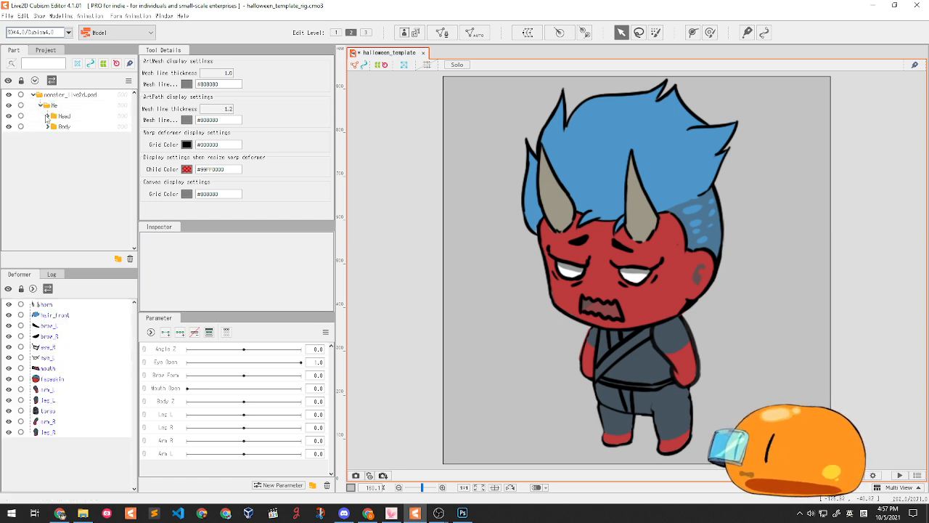
# - Expand the Head and Body parts to list meshes from horn and hair_front to leg_R
pyautogui.click(47, 116)
pyautogui.click(47, 211)
pyautogui.scroll(-1, 87, 205)
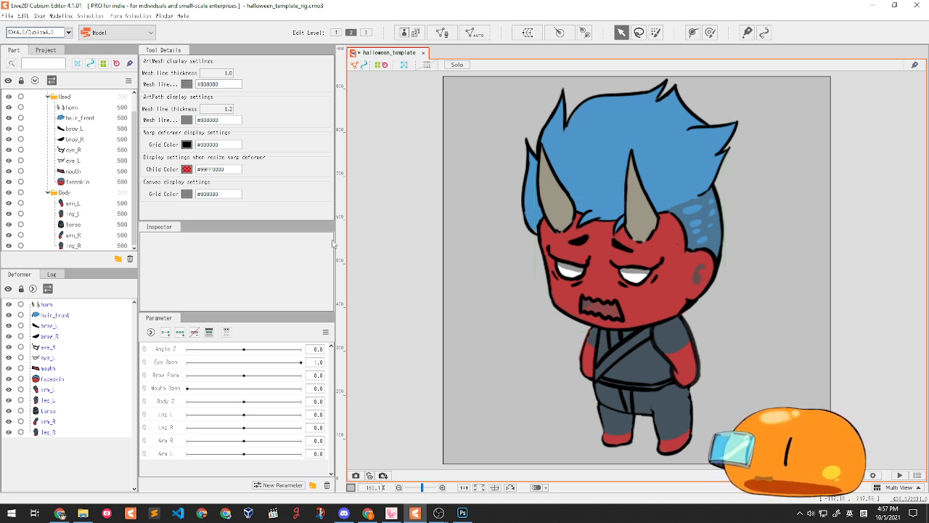
# - Save the model as oni_live2d.cmo3 in the halloween monster folder
pyautogui.hotkey('ctrl', 'shift', 's')
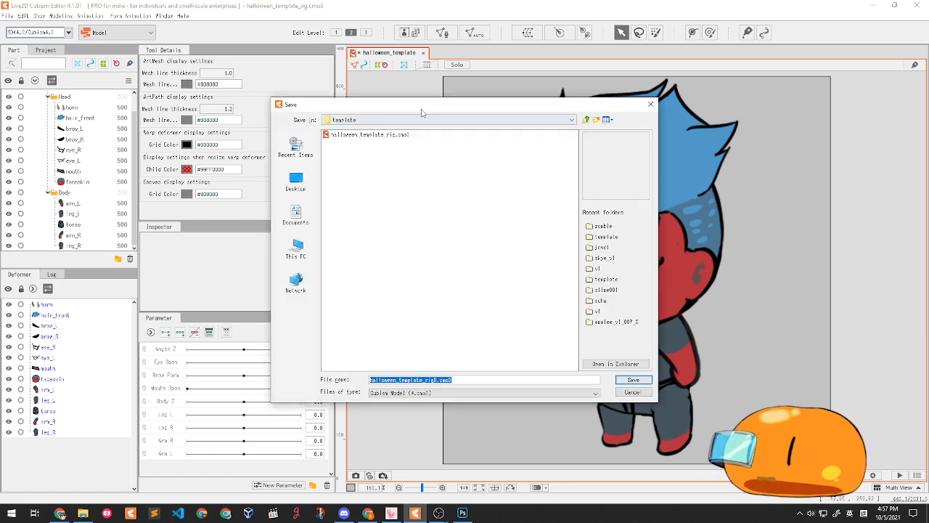
pyautogui.moveTo(427, 111); pyautogui.dragTo(390, 190)
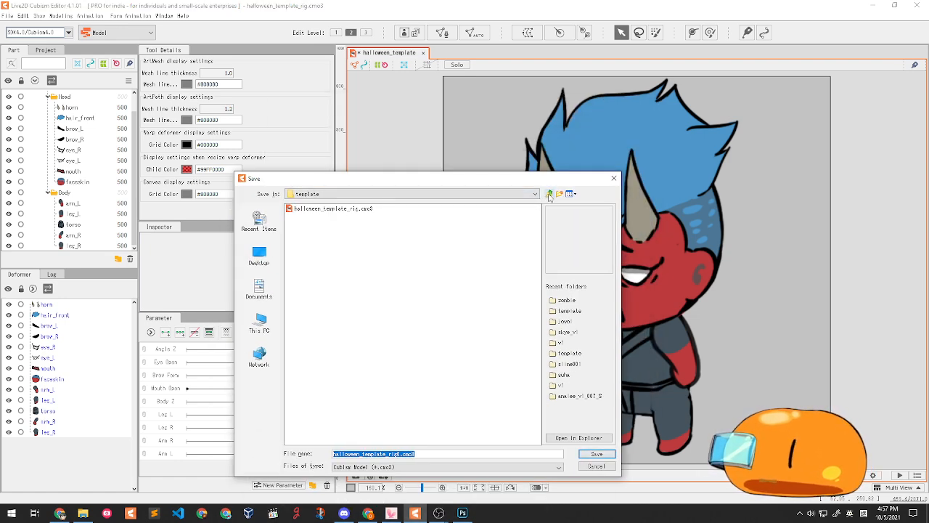
pyautogui.click(549, 194)
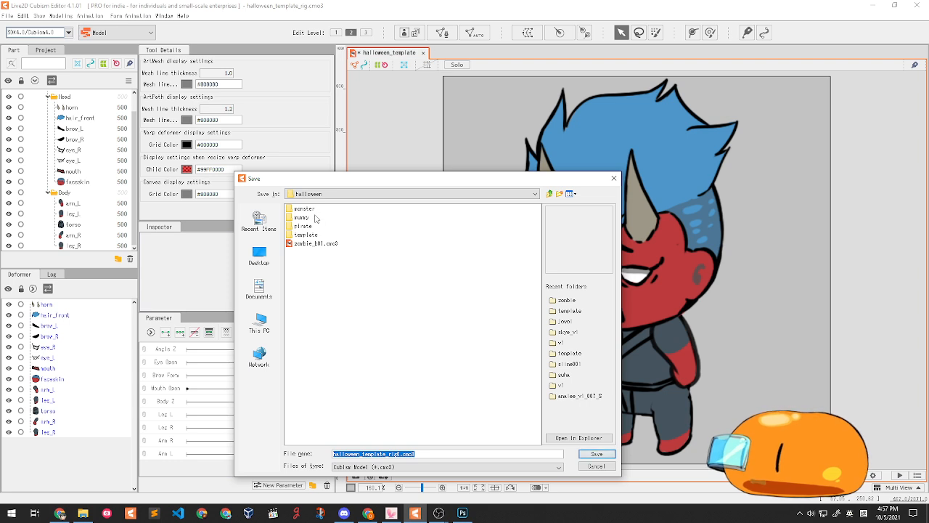
pyautogui.doubleClick(303, 209)
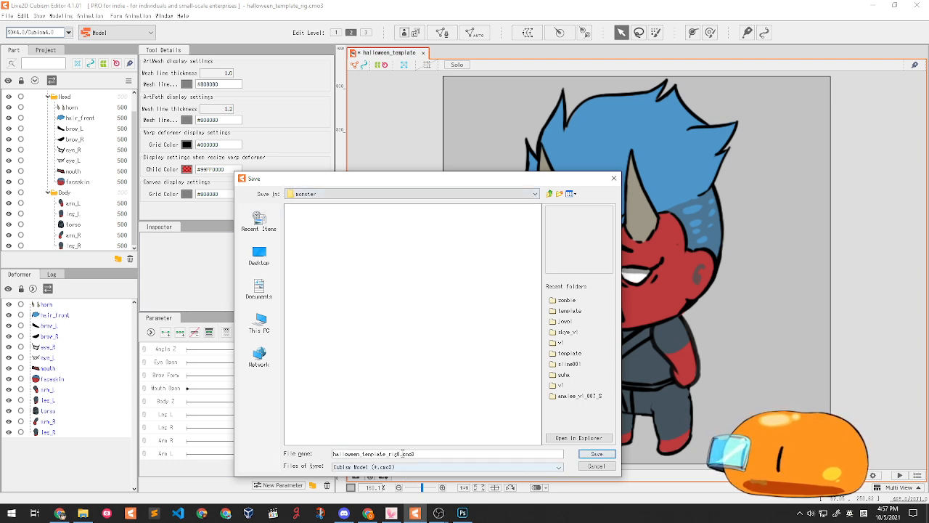
pyautogui.moveTo(402, 454); pyautogui.dragTo(268, 443)
pyautogui.write('oni_j')
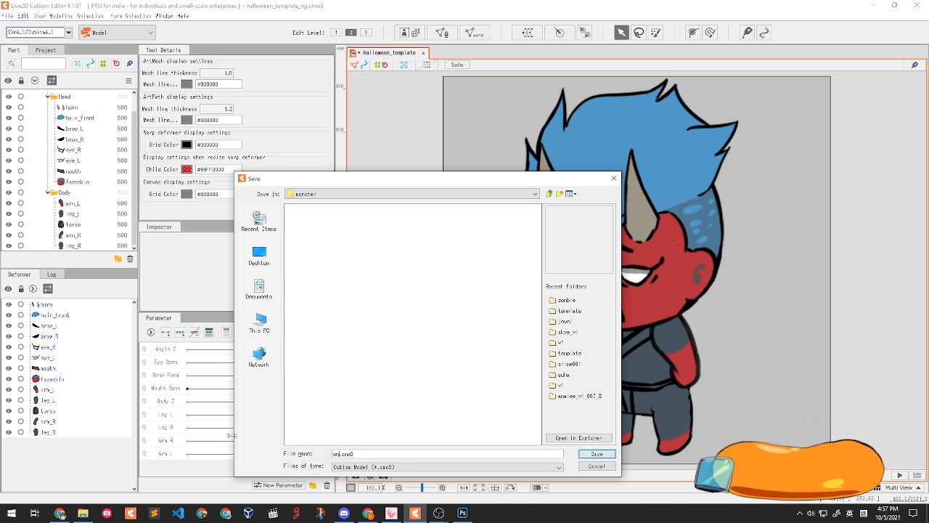
pyautogui.write('live2d')
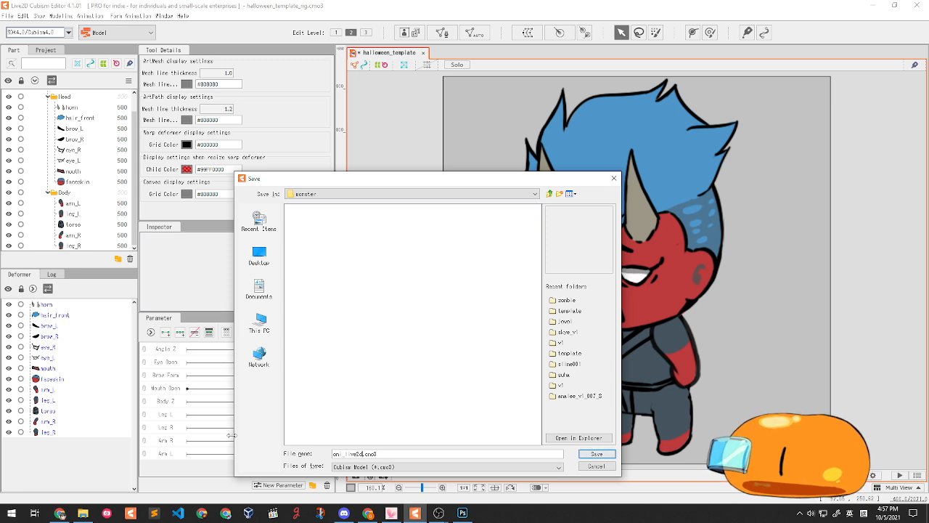
pyautogui.press('Return')
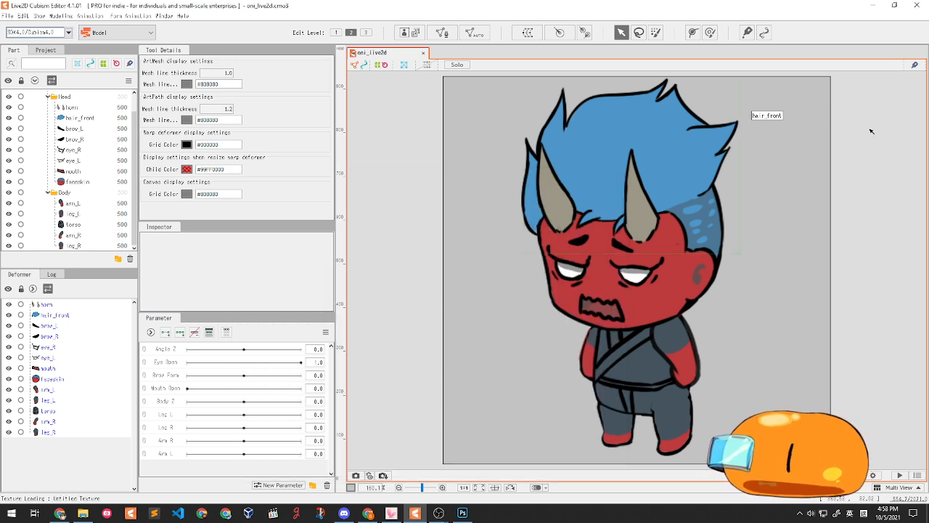
pyautogui.moveTo(622, 235); pyautogui.dragTo(574, 235)
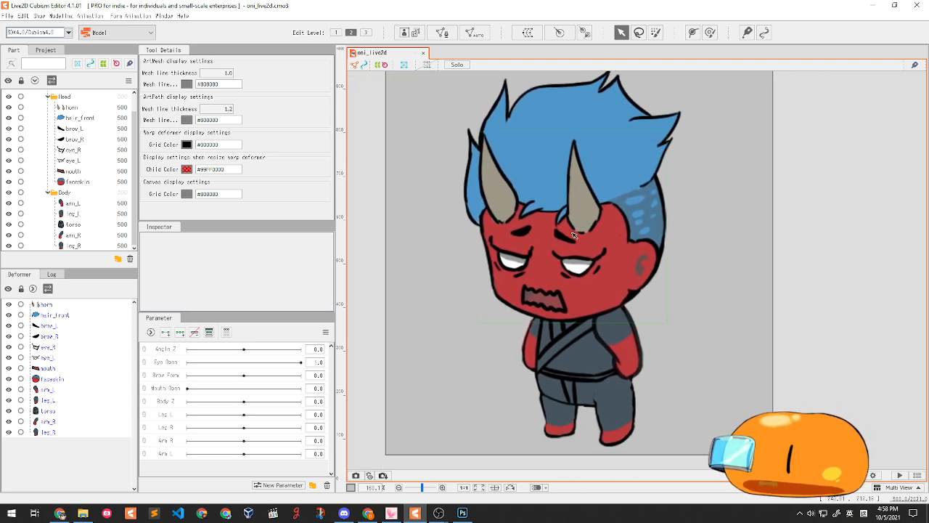
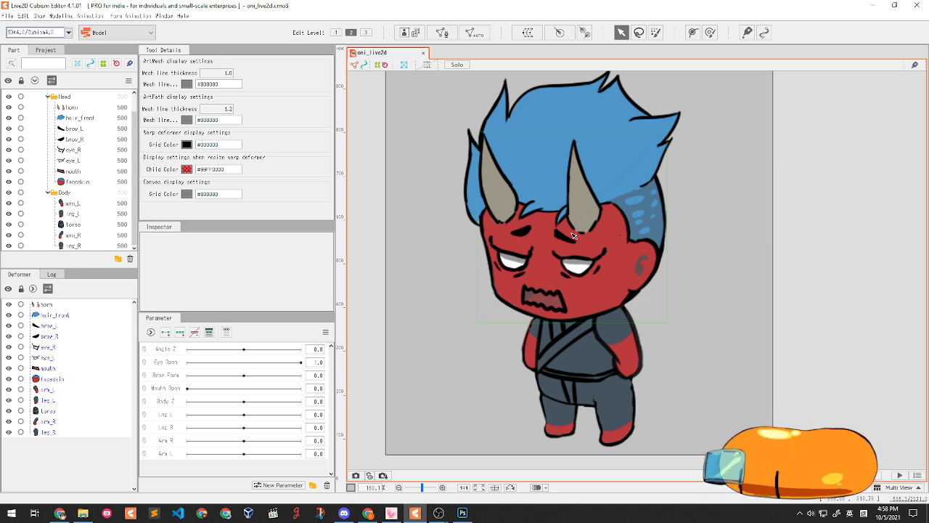
# - Select faceskin and the head parts, then box-select every part of the oni
pyautogui.click(72, 377)
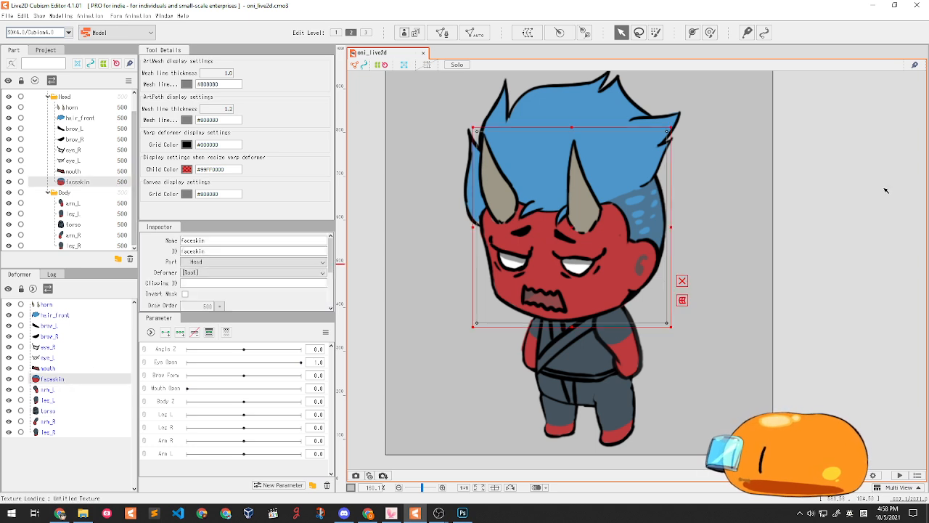
pyautogui.click(769, 154)
pyautogui.moveTo(548, 187); pyautogui.dragTo(550, 193)
pyautogui.scroll(-3, 551, 193)
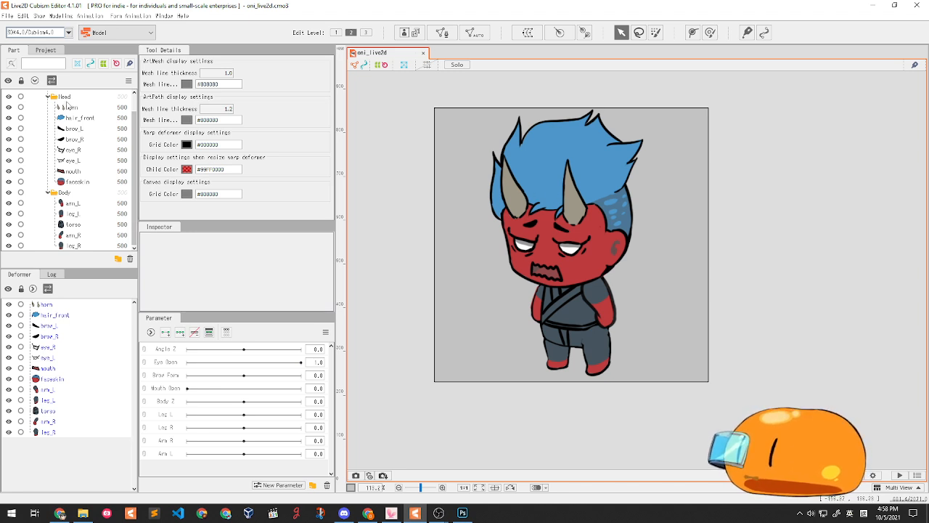
pyautogui.click(58, 379)
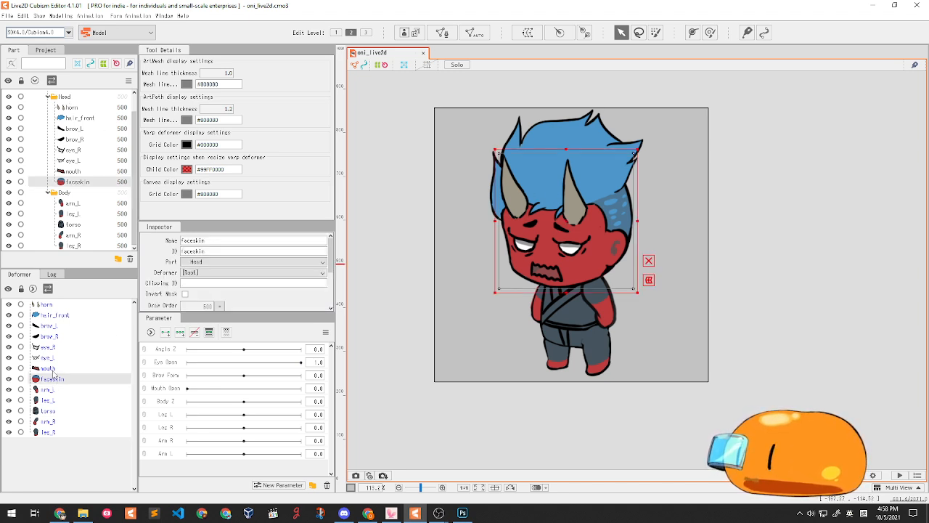
pyautogui.keyDown('shift'); pyautogui.click(55, 306); pyautogui.keyUp('shift')
pyautogui.moveTo(552, 197); pyautogui.dragTo(572, 204)
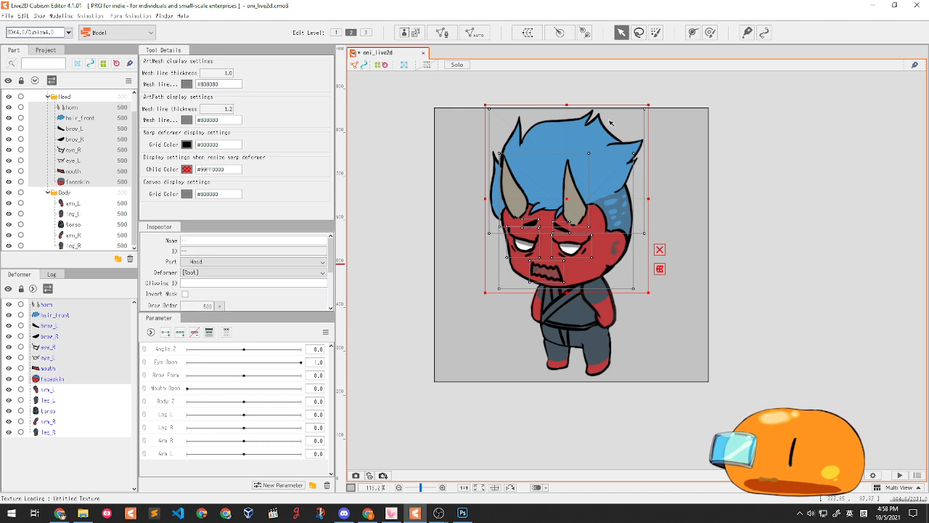
pyautogui.click(705, 245)
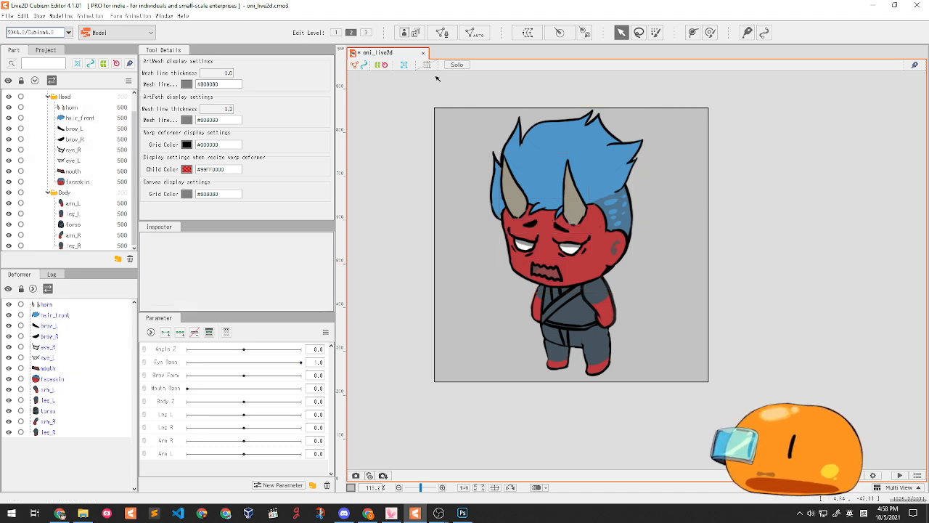
pyautogui.moveTo(439, 81); pyautogui.dragTo(714, 454)
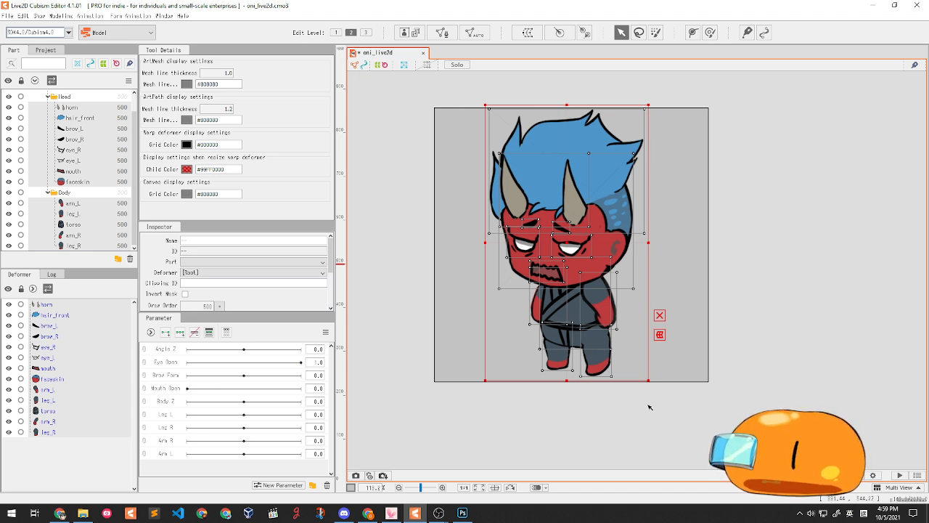
# - Create a rotation deformer pivoting on the torso, with its handle running up the torso
pyautogui.click(586, 34)
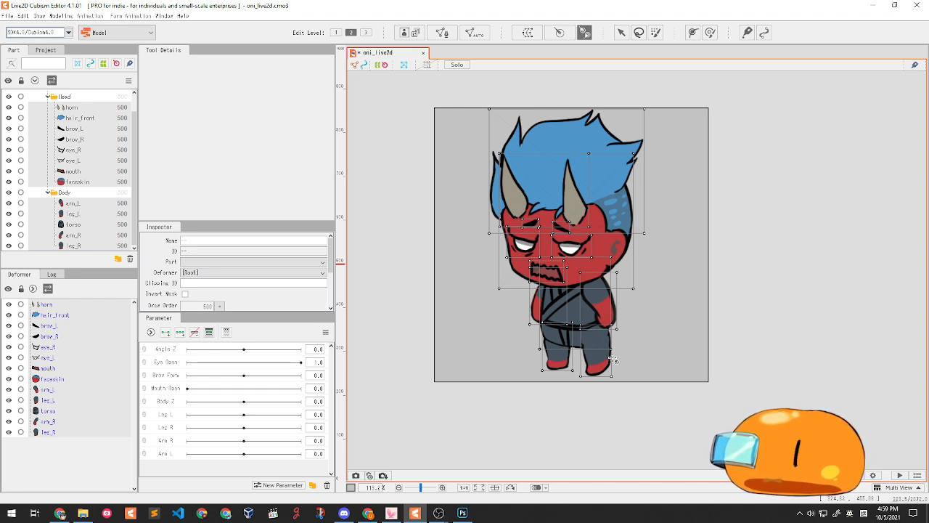
pyautogui.click(577, 332)
pyautogui.moveTo(577, 333); pyautogui.dragTo(577, 280)
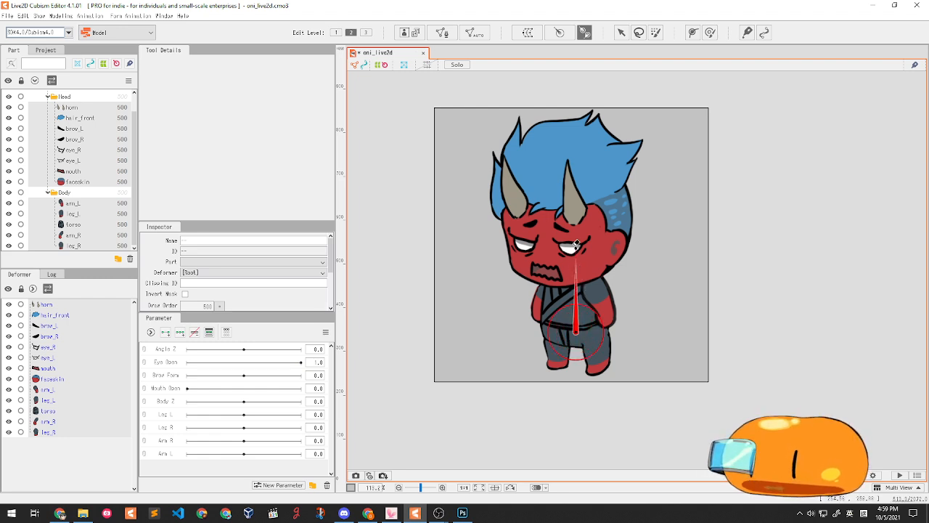
pyautogui.moveTo(588, 279)
pyautogui.mouseDown()
pyautogui.moveTo(585, 239)
pyautogui.moveTo(588, 272)
pyautogui.mouseUp()
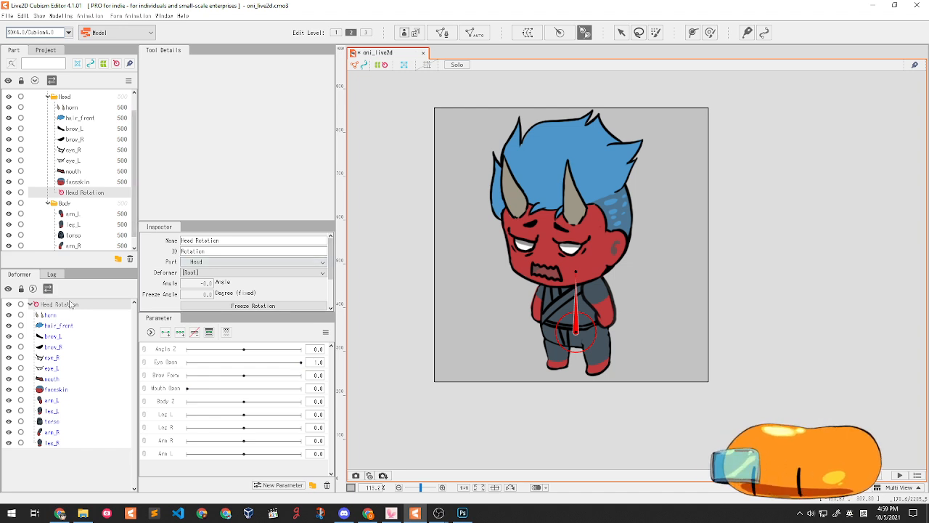
# - Change the Head Rotation deformer's name to Body Z in the Inspector
pyautogui.moveTo(227, 239); pyautogui.dragTo(161, 247)
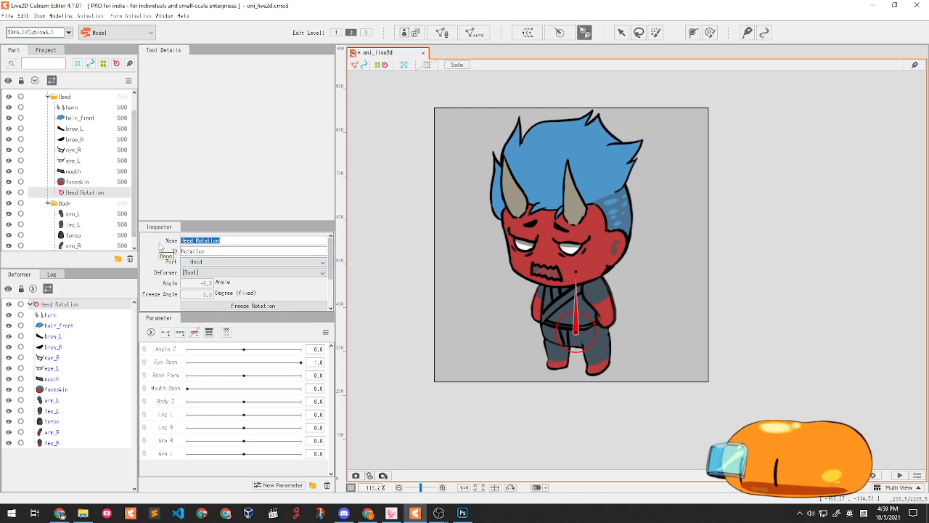
pyautogui.write('E')
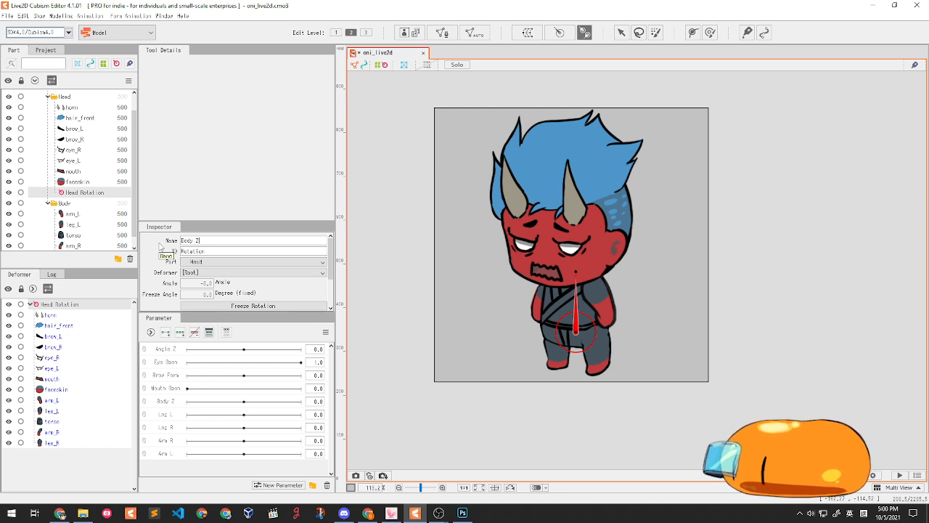
pyautogui.press('Return')
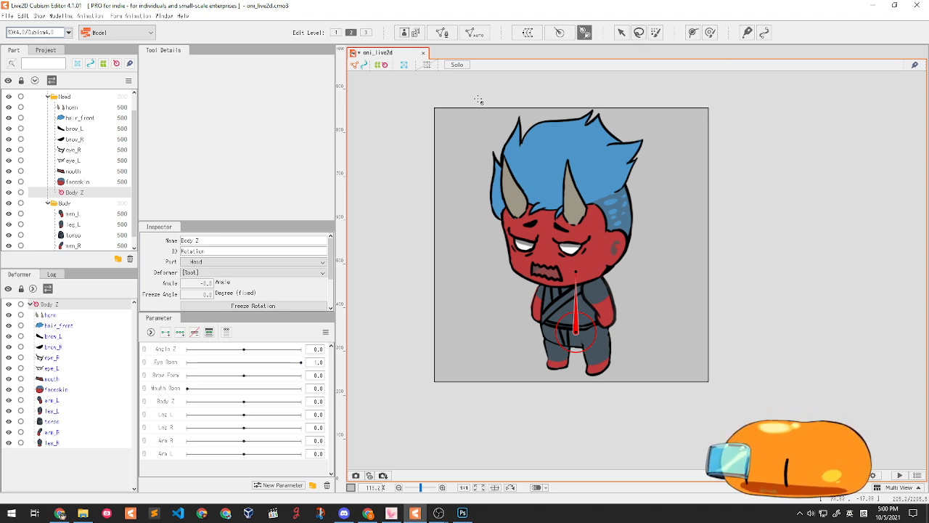
pyautogui.click(621, 34)
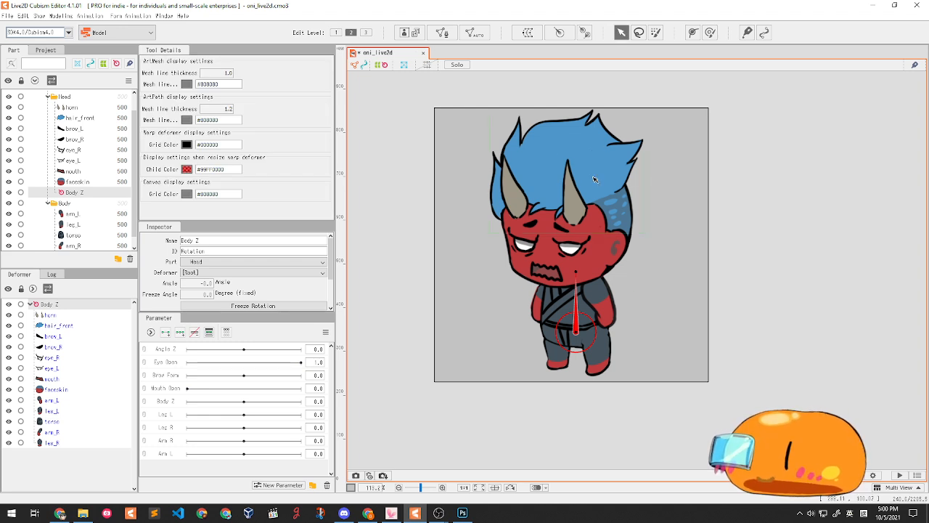
pyautogui.moveTo(577, 274); pyautogui.dragTo(480, 225)
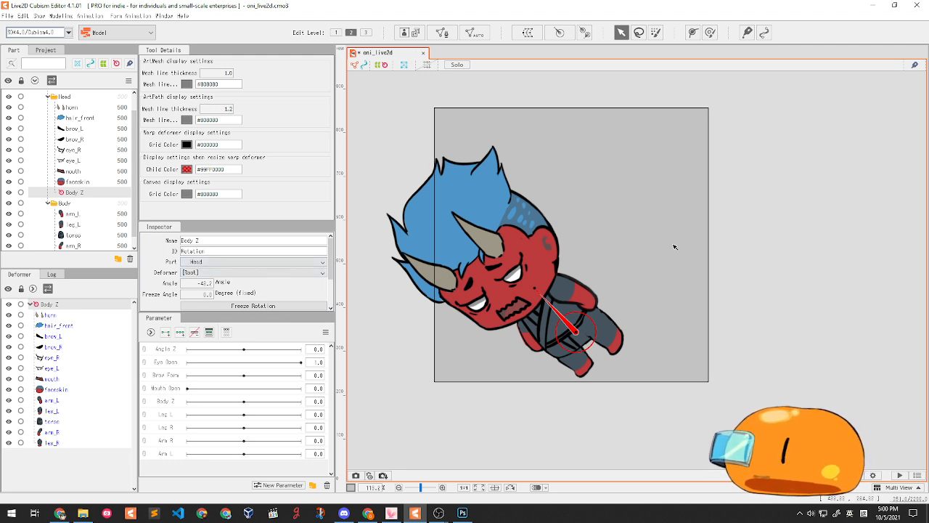
pyautogui.hotkey('ctrl', 'z')
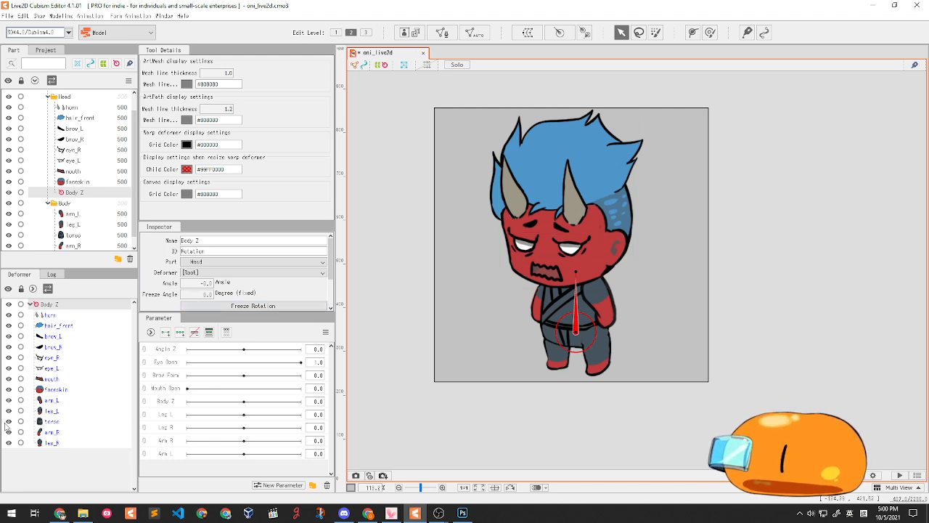
pyautogui.click(59, 316)
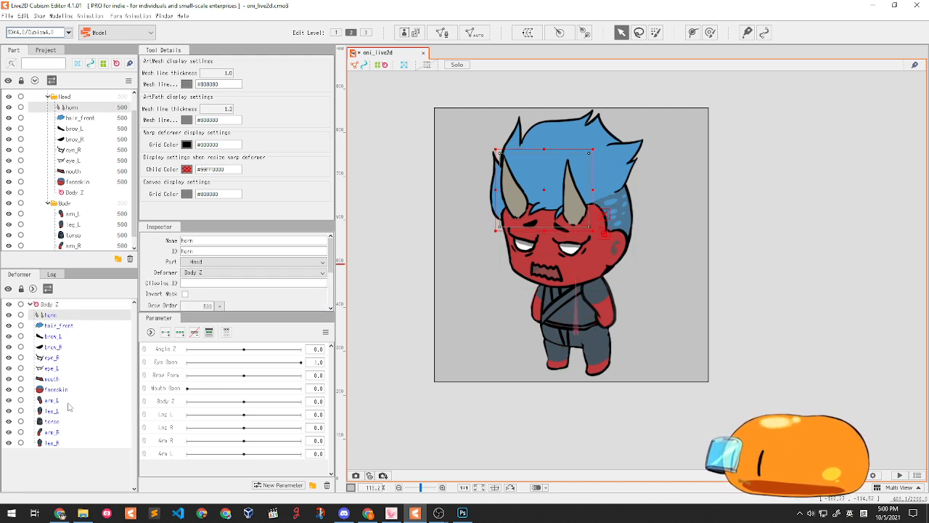
pyautogui.moveTo(49, 320); pyautogui.dragTo(55, 306)
pyautogui.click(55, 304)
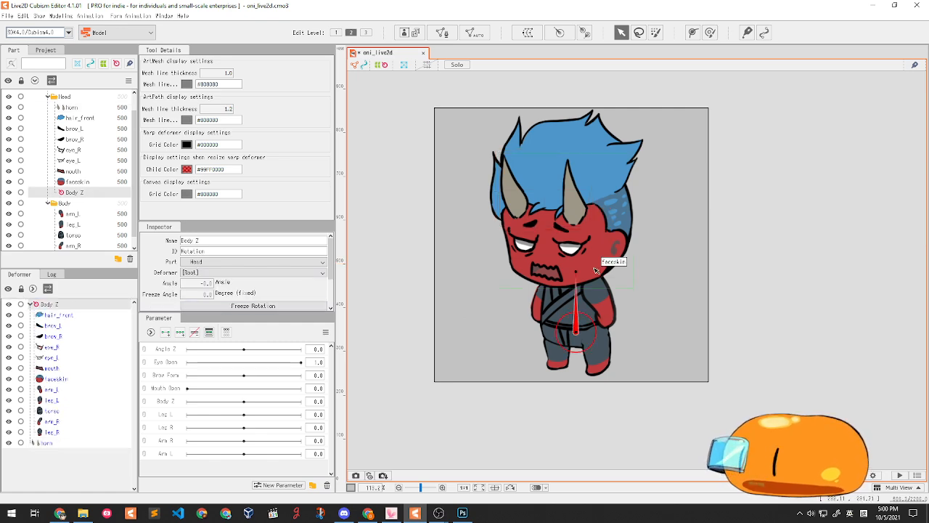
pyautogui.moveTo(591, 270); pyautogui.dragTo(587, 272)
pyautogui.moveTo(540, 271); pyautogui.dragTo(621, 276)
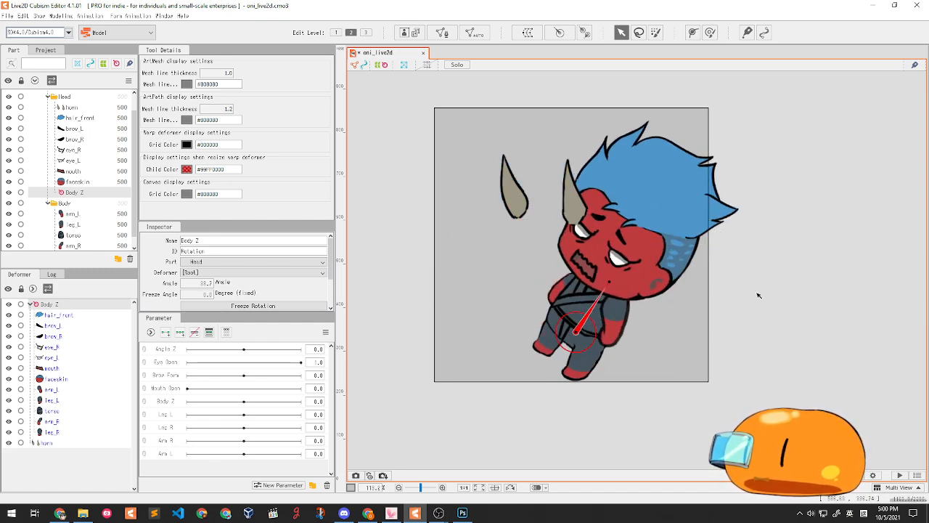
pyautogui.hotkey('ctrl', 'z')
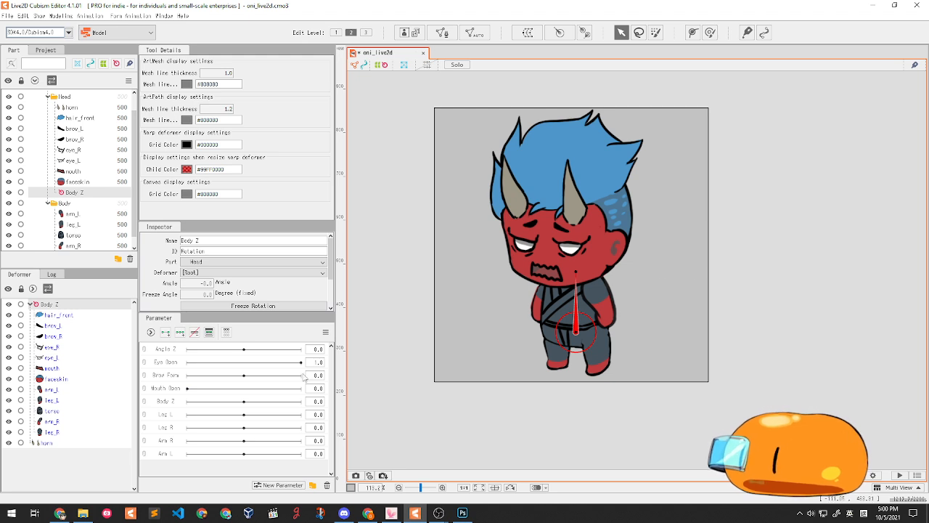
pyautogui.click(46, 443)
pyautogui.moveTo(47, 448); pyautogui.dragTo(50, 309)
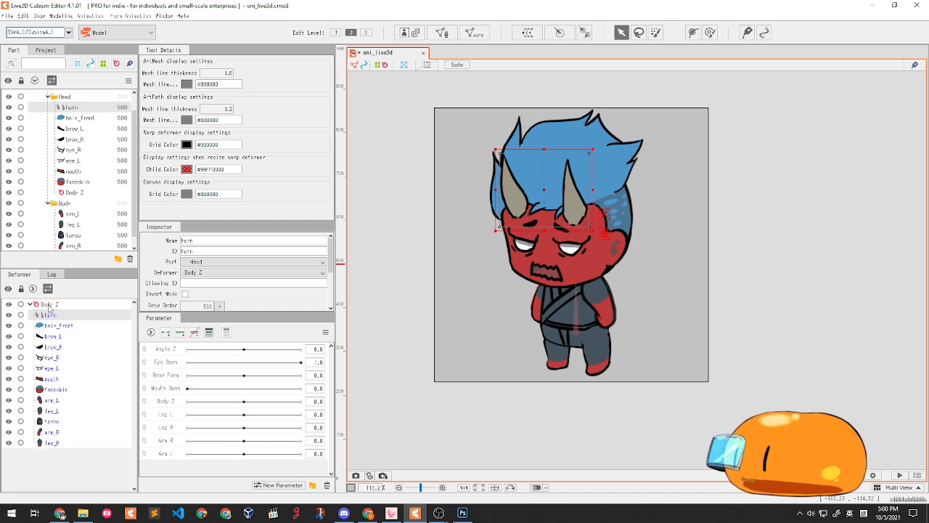
pyautogui.click(49, 306)
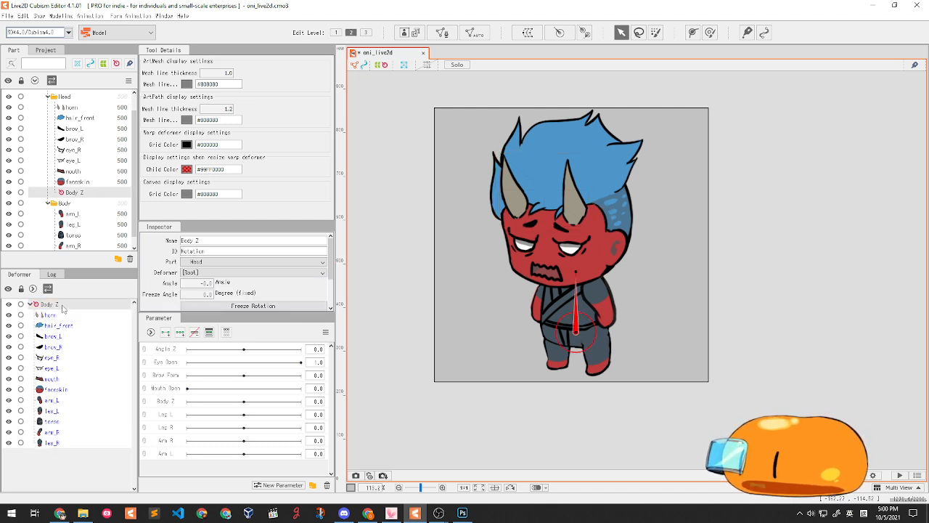
pyautogui.click(49, 315)
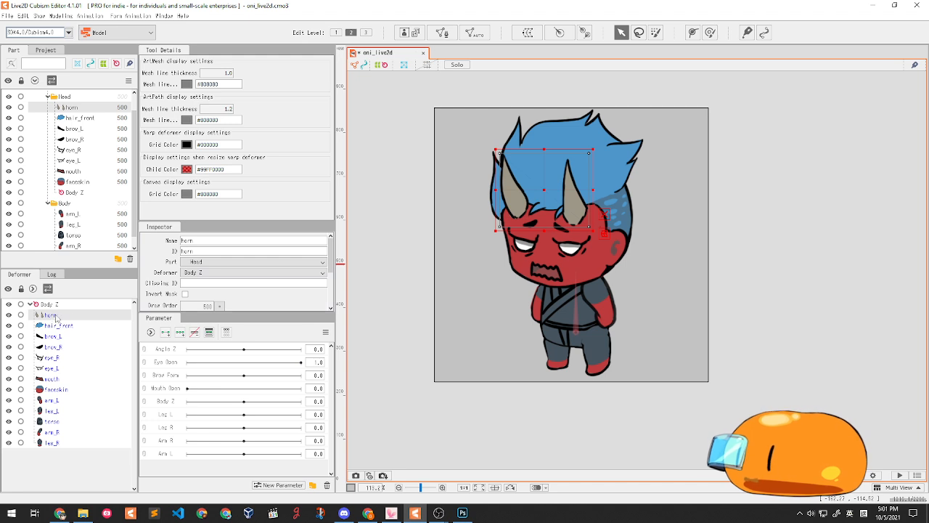
pyautogui.click(51, 305)
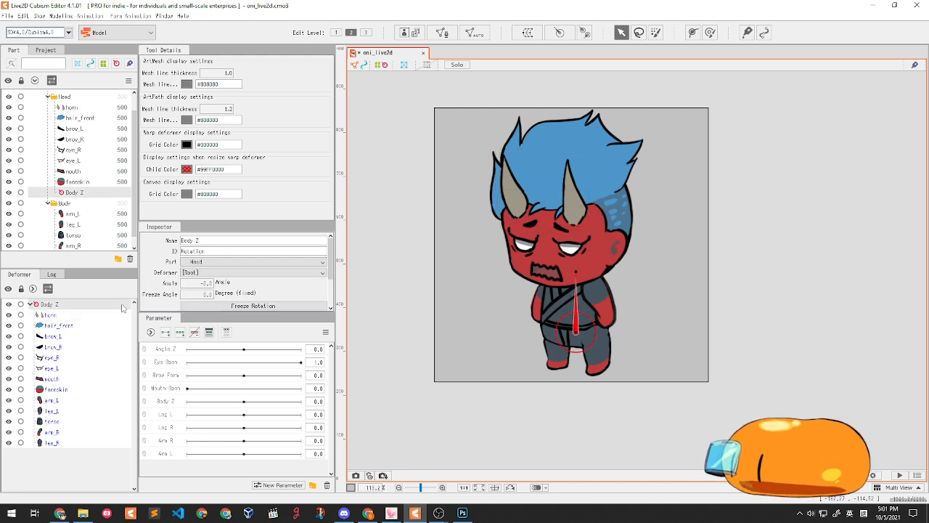
pyautogui.moveTo(577, 274); pyautogui.dragTo(630, 268)
pyautogui.hotkey('ctrl', 'z')
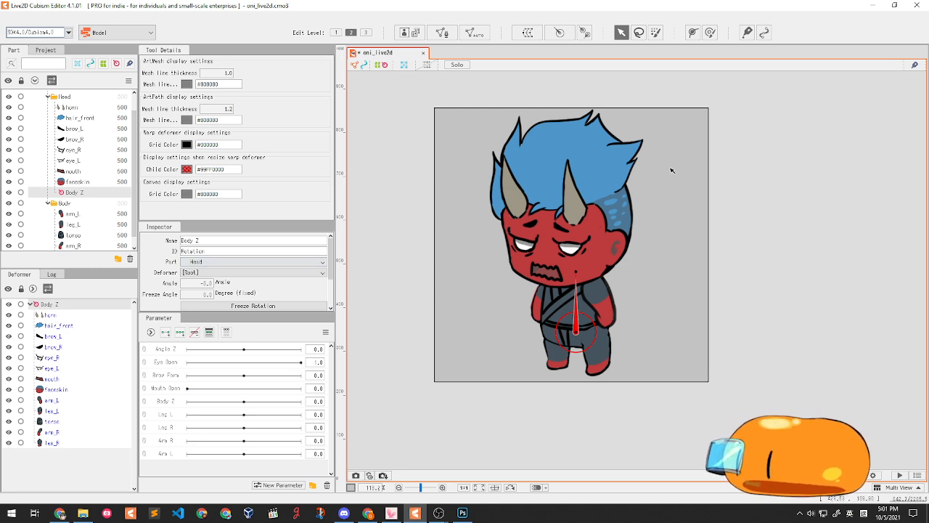
pyautogui.moveTo(769, 451); pyautogui.dragTo(822, 320)
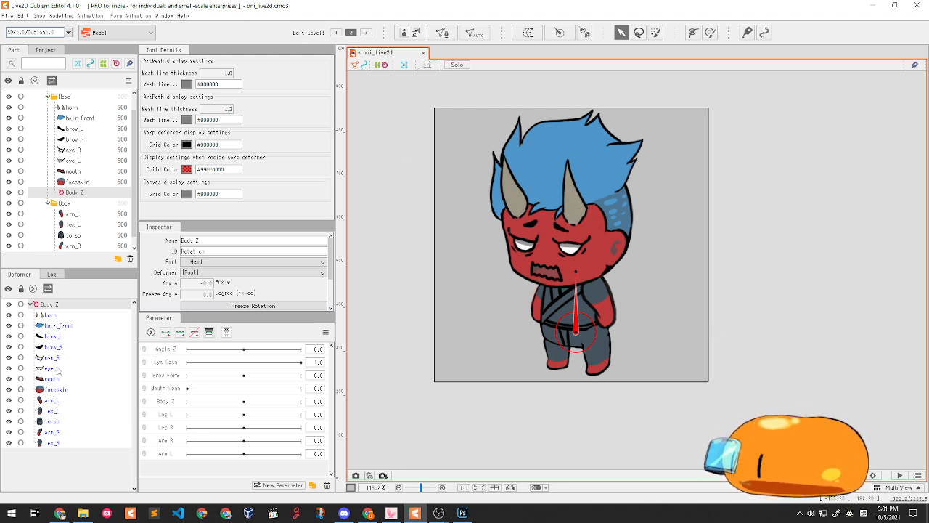
pyautogui.click(61, 314)
pyautogui.click(64, 304)
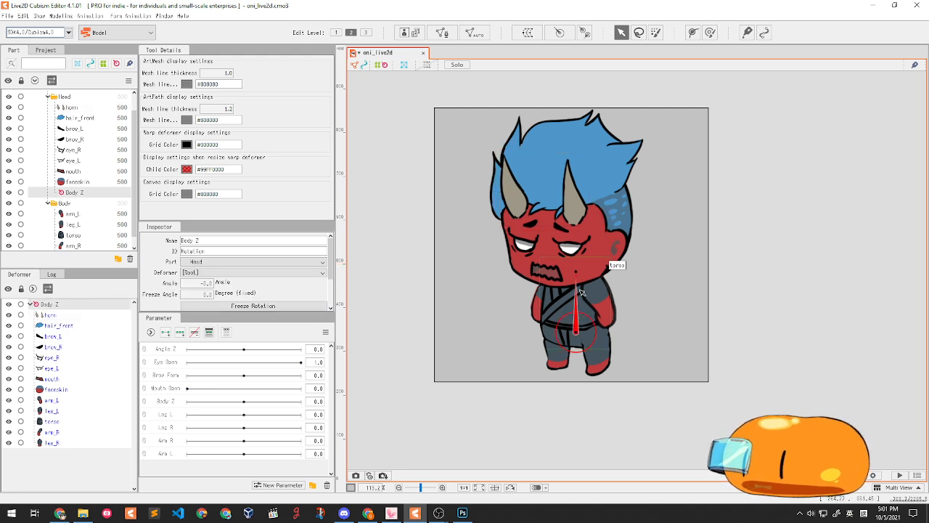
pyautogui.scroll(2, 591, 175)
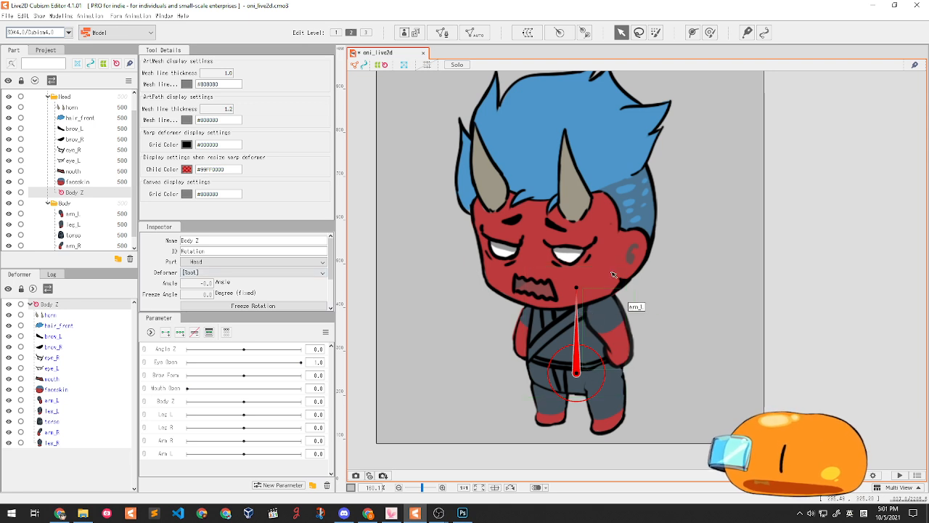
pyautogui.click(621, 33)
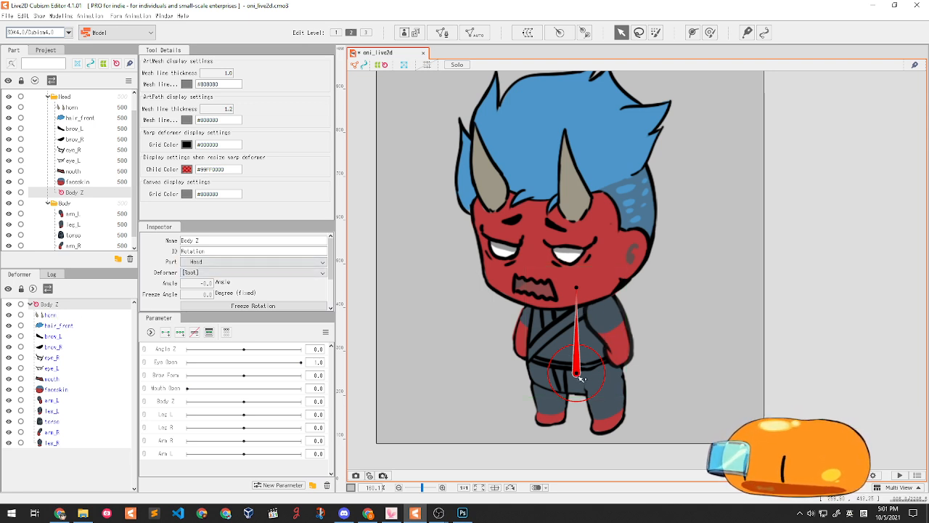
pyautogui.click(559, 344)
pyautogui.click(560, 344)
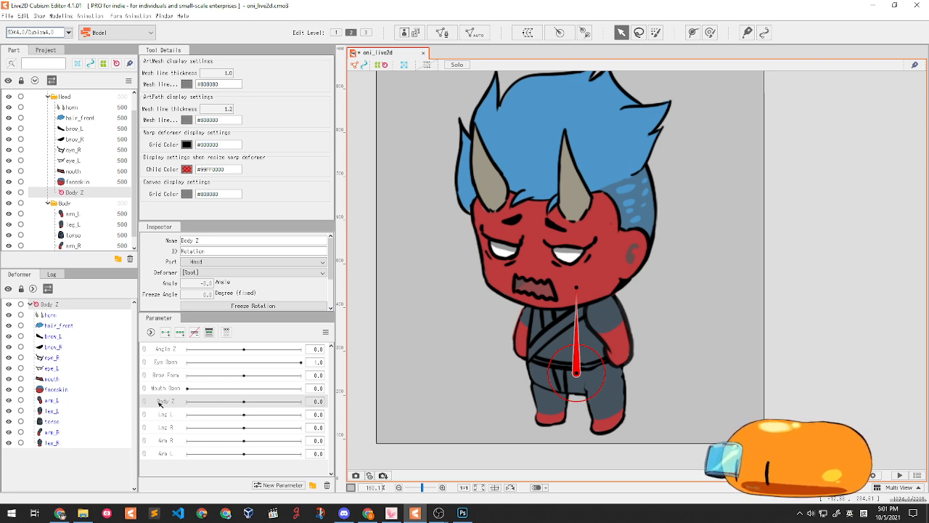
# - Add three Body Z keys and rotate the head deformer 15° at Body Z 10
pyautogui.click(181, 336)
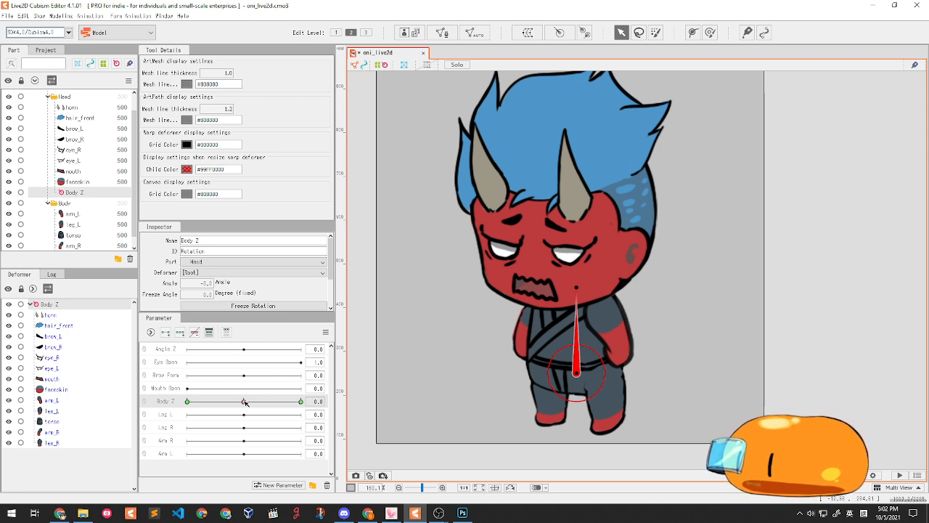
pyautogui.moveTo(245, 402); pyautogui.dragTo(251, 421)
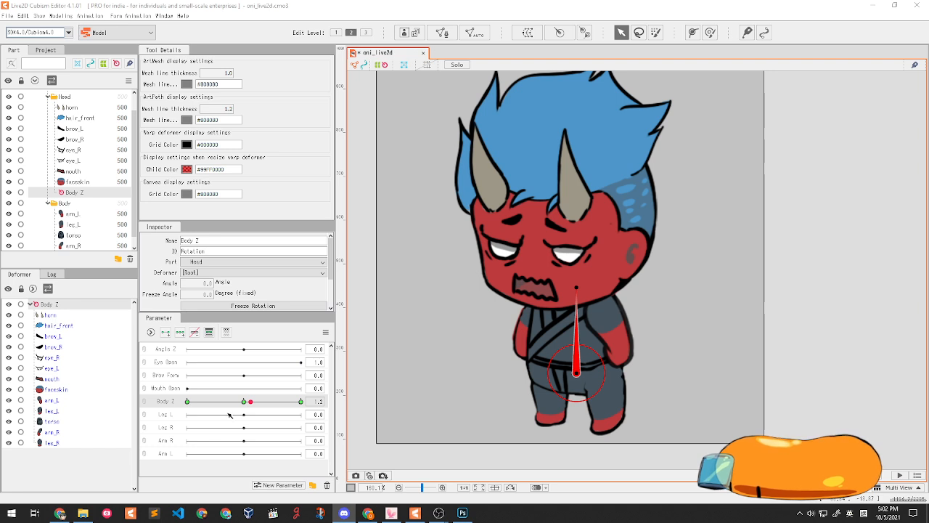
pyautogui.moveTo(244, 404)
pyautogui.mouseDown()
pyautogui.moveTo(268, 403)
pyautogui.moveTo(217, 404)
pyautogui.moveTo(302, 405)
pyautogui.moveTo(260, 404)
pyautogui.mouseUp()
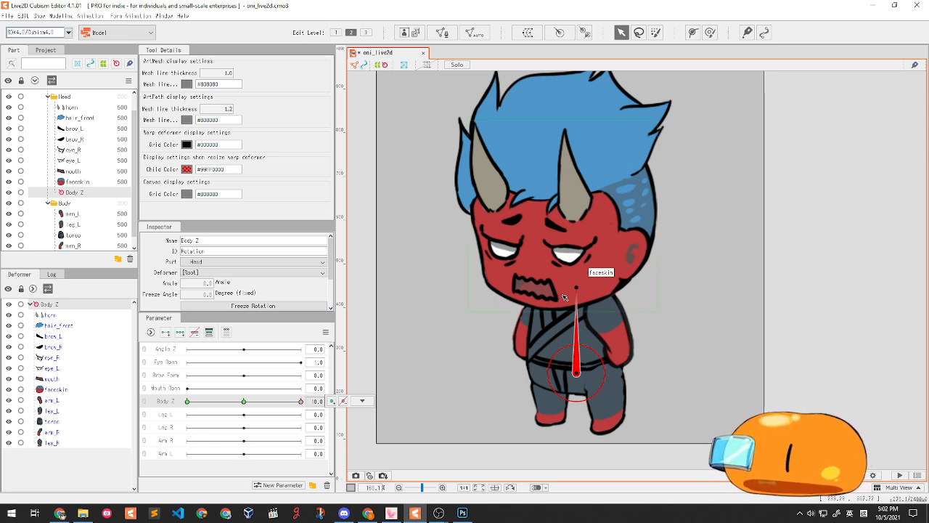
pyautogui.moveTo(574, 285); pyautogui.dragTo(600, 280)
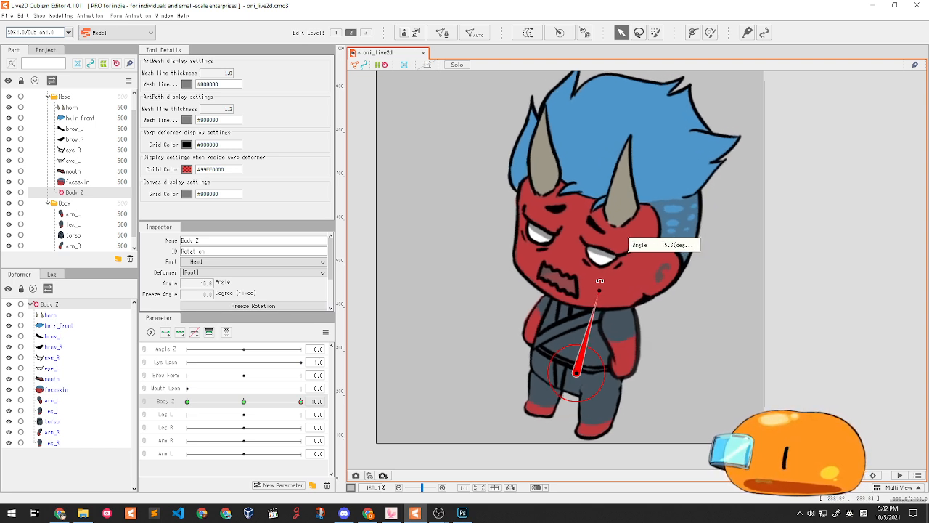
pyautogui.moveTo(600, 280); pyautogui.dragTo(602, 283)
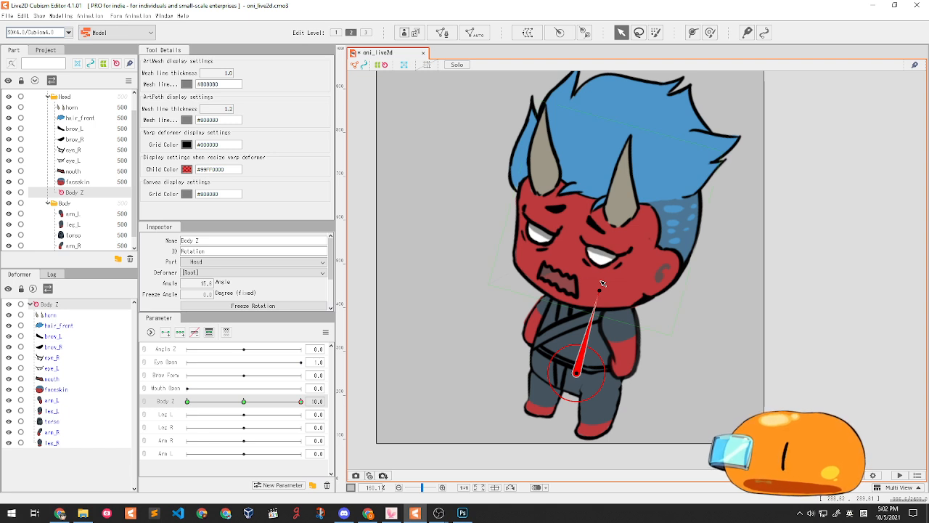
pyautogui.click(299, 400)
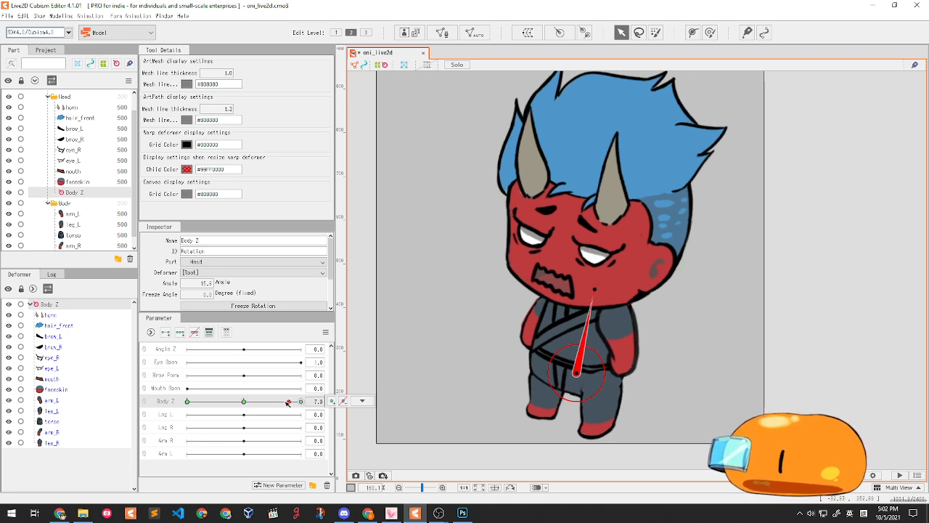
# - Tilt the deformer about -14° at Body Z -10, test it, then select faceskin through horn
pyautogui.moveTo(299, 401); pyautogui.dragTo(213, 403)
pyautogui.click(832, 284)
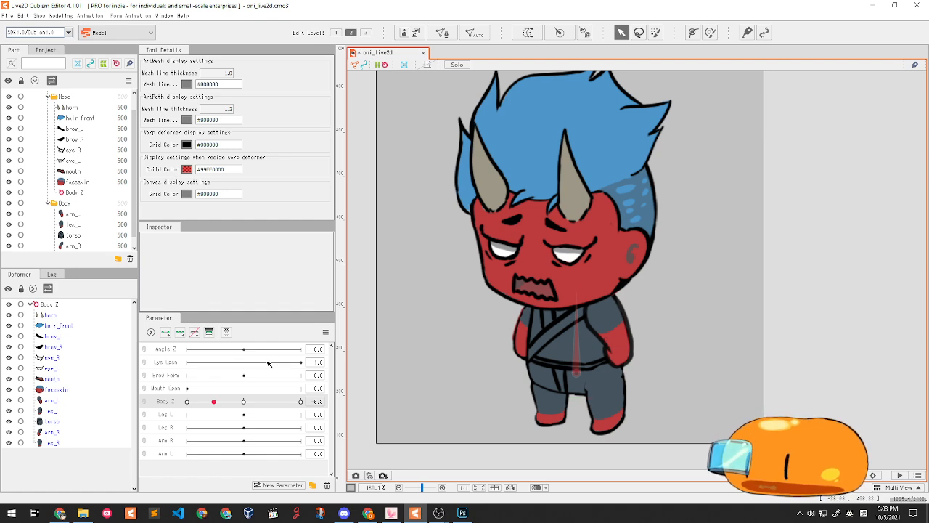
pyautogui.moveTo(229, 404)
pyautogui.mouseDown()
pyautogui.moveTo(318, 402)
pyautogui.moveTo(245, 402)
pyautogui.mouseUp()
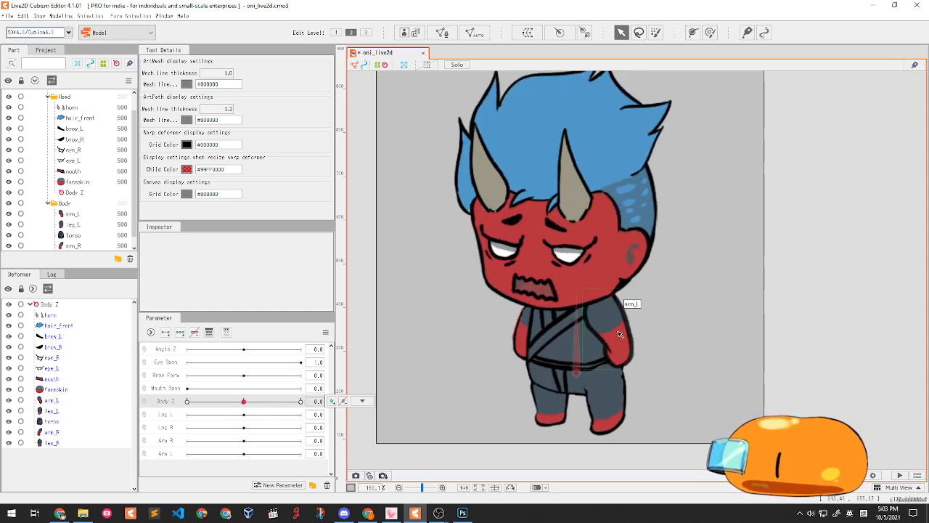
pyautogui.click(581, 376)
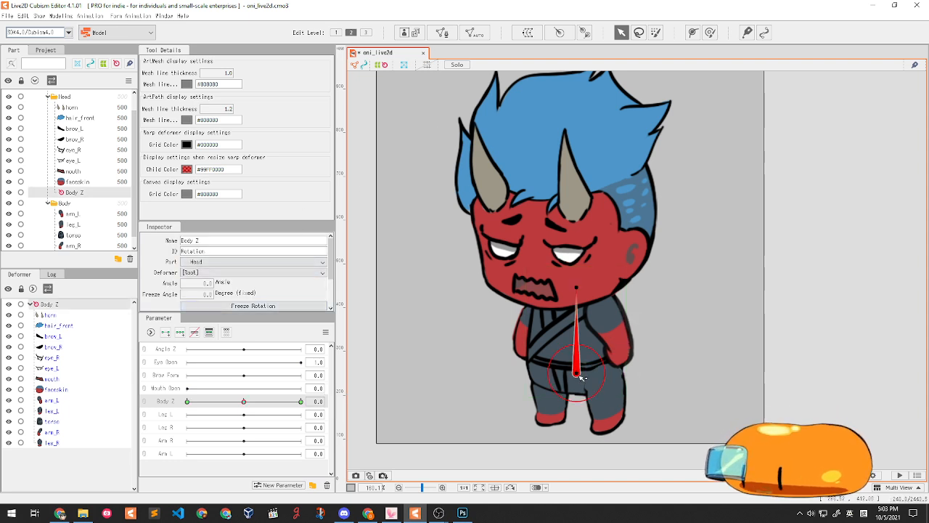
pyautogui.moveTo(244, 402); pyautogui.dragTo(156, 400)
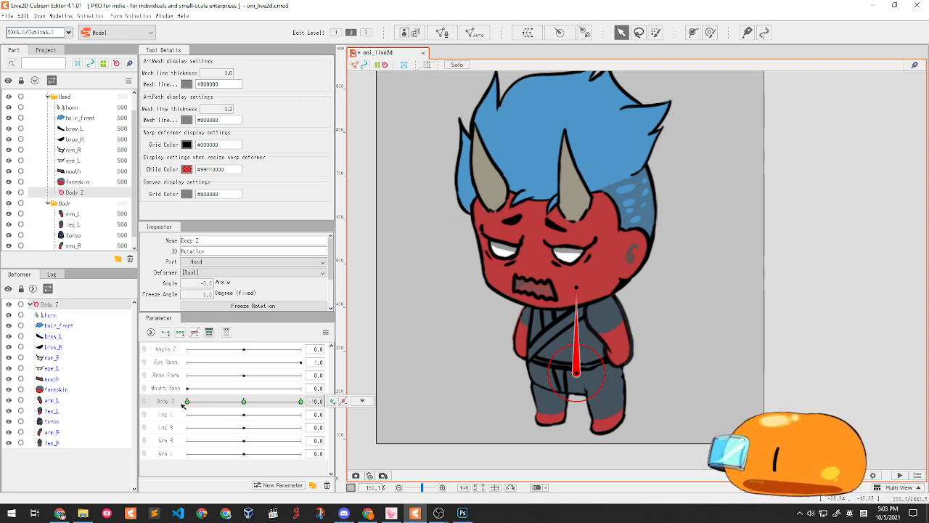
pyautogui.moveTo(578, 290); pyautogui.dragTo(547, 291)
pyautogui.moveTo(187, 401)
pyautogui.mouseDown()
pyautogui.moveTo(191, 388)
pyautogui.moveTo(177, 382)
pyautogui.moveTo(193, 386)
pyautogui.moveTo(194, 397)
pyautogui.moveTo(229, 401)
pyautogui.moveTo(193, 401)
pyautogui.moveTo(296, 401)
pyautogui.moveTo(193, 400)
pyautogui.moveTo(294, 400)
pyautogui.moveTo(221, 400)
pyautogui.moveTo(253, 405)
pyautogui.mouseUp()
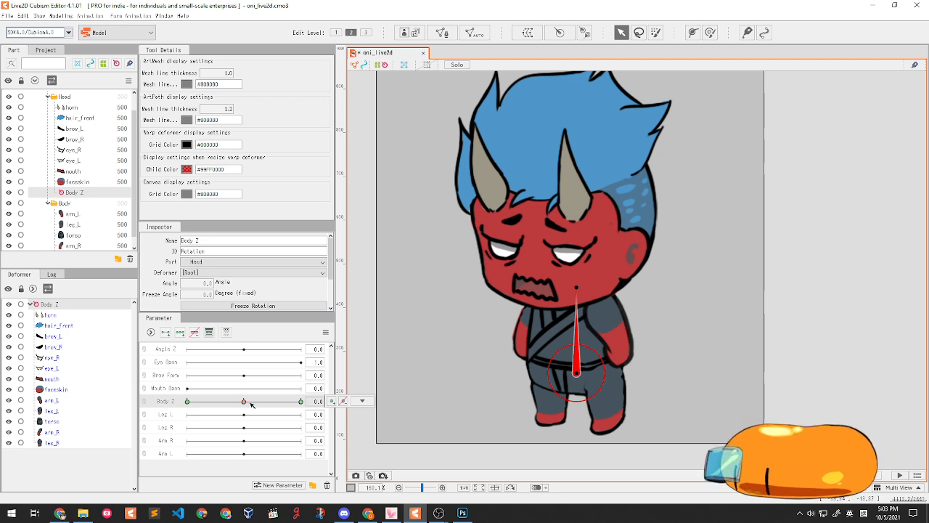
pyautogui.click(74, 389)
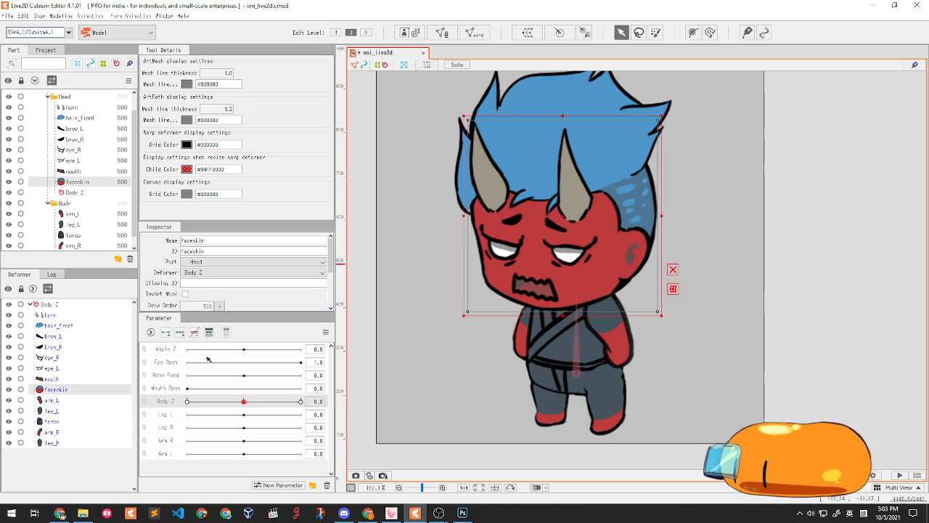
pyautogui.keyDown('shift'); pyautogui.click(59, 316); pyautogui.keyUp('shift')
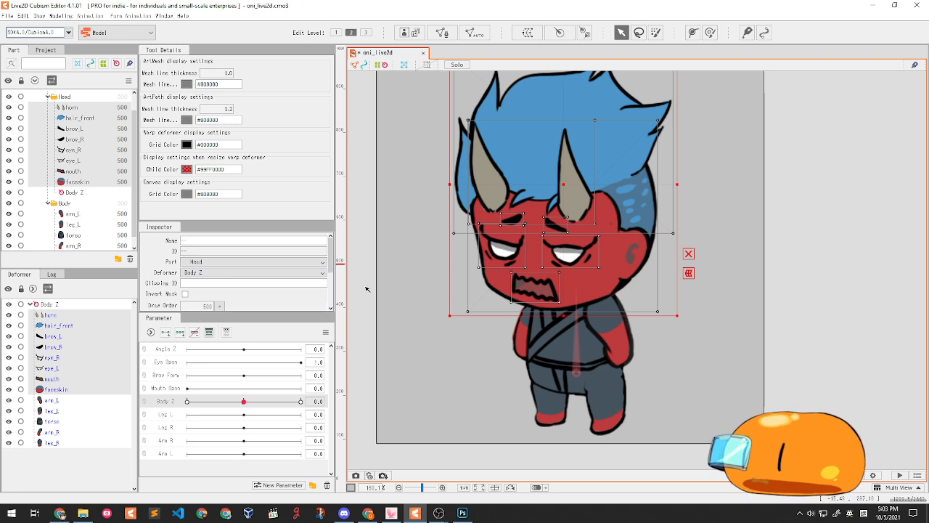
pyautogui.click(71, 387)
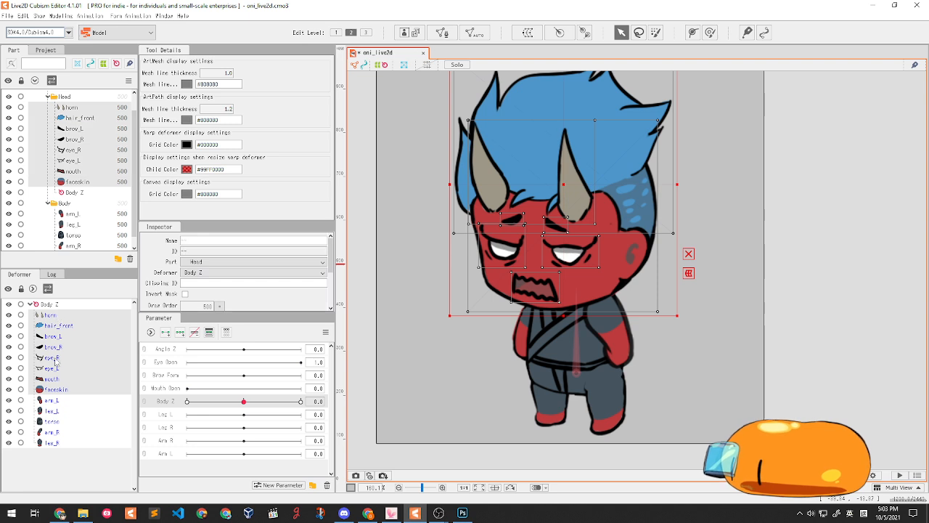
pyautogui.click(58, 391)
pyautogui.click(157, 16)
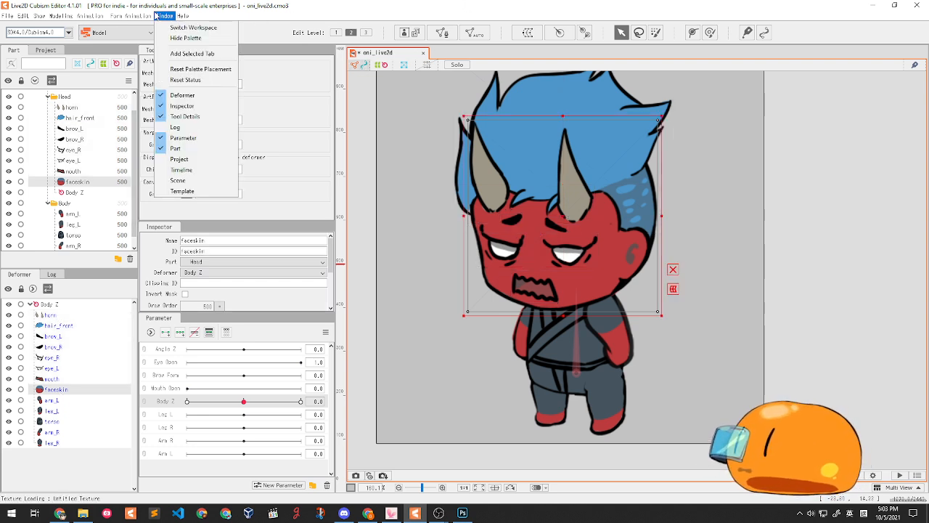
pyautogui.moveTo(182, 16)
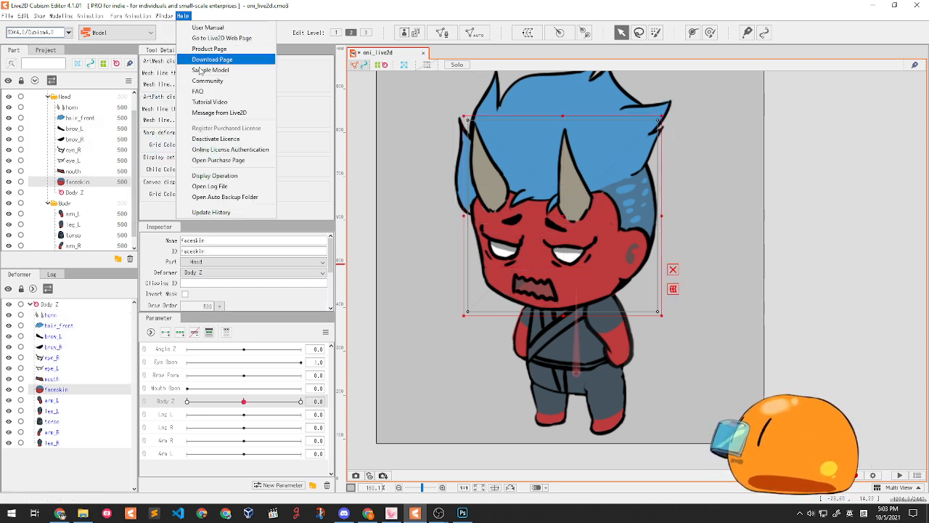
pyautogui.click(215, 177)
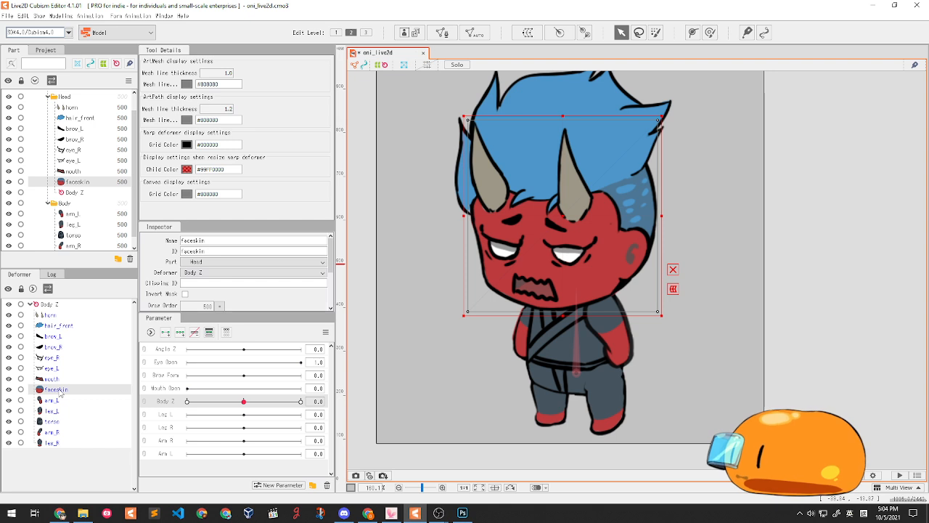
pyautogui.keyDown('shift'); pyautogui.click(47, 315); pyautogui.keyUp('shift')
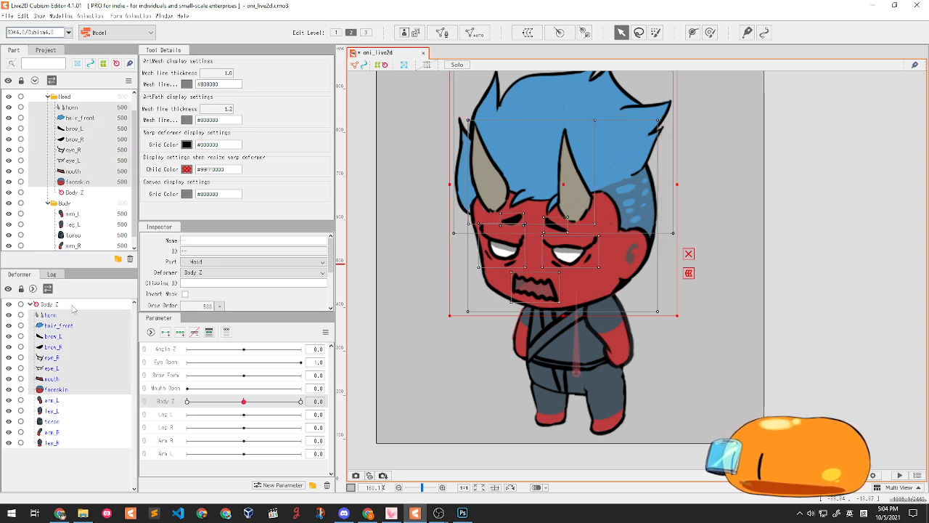
pyautogui.click(82, 108)
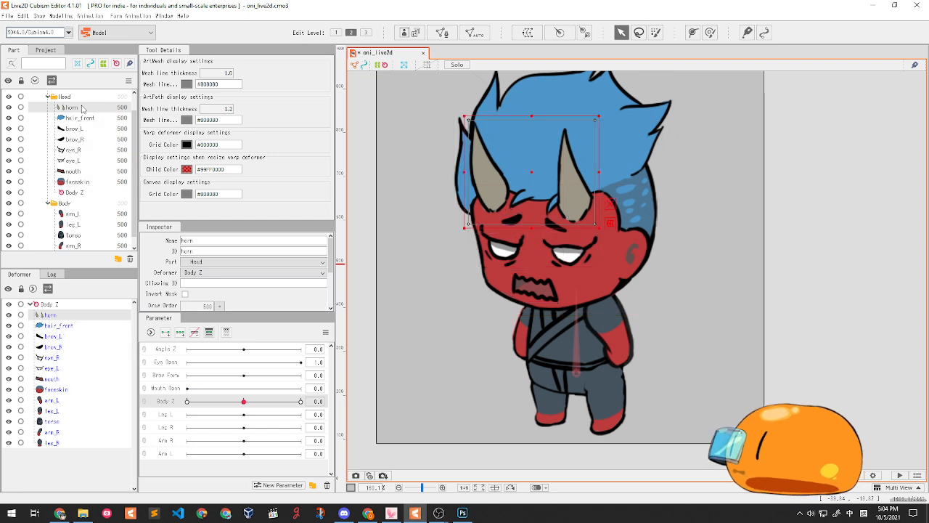
pyautogui.keyDown('shift'); pyautogui.click(82, 183); pyautogui.keyUp('shift')
pyautogui.scroll(1, 110, 144)
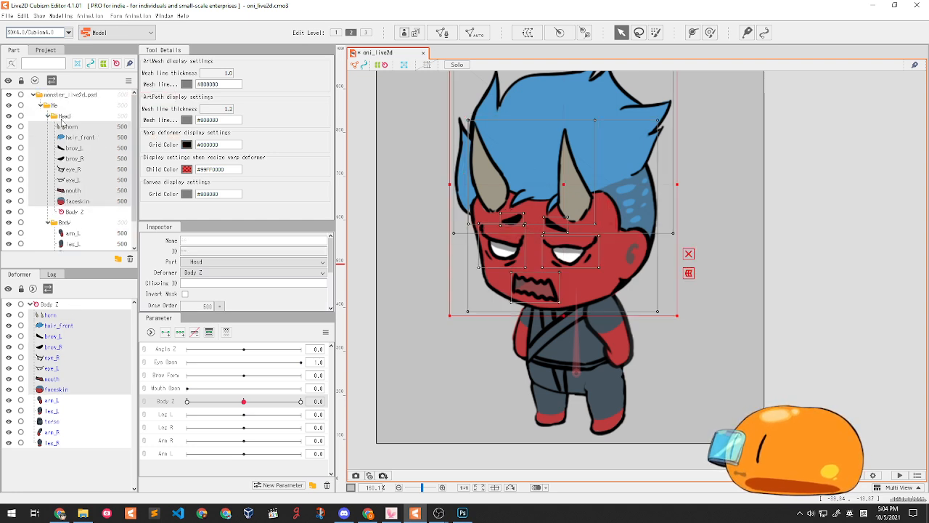
pyautogui.click(82, 129)
pyautogui.click(83, 203)
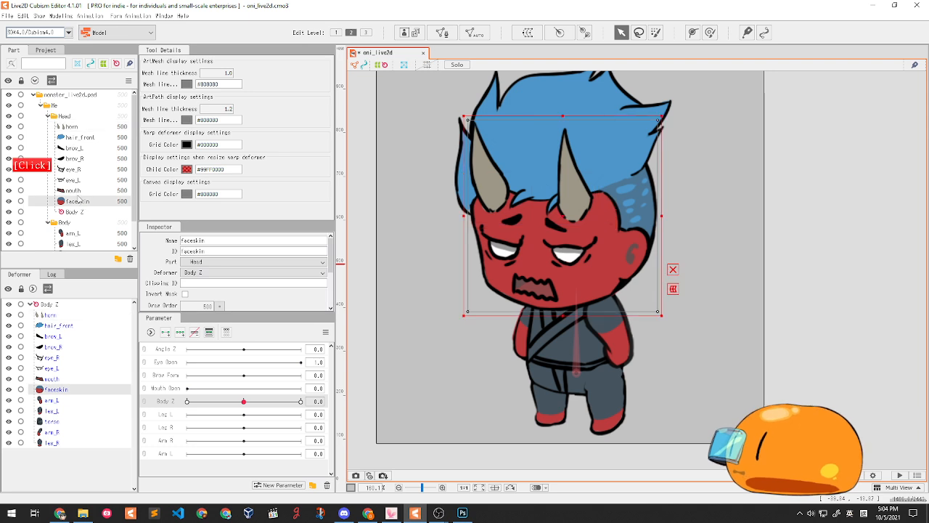
pyautogui.click(70, 135)
pyautogui.click(77, 192)
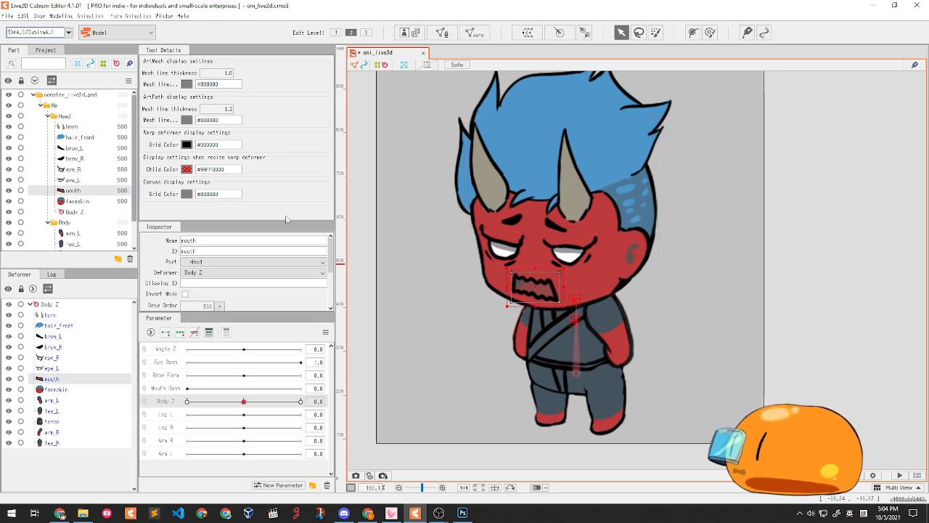
pyautogui.moveTo(374, 73); pyautogui.dragTo(733, 298)
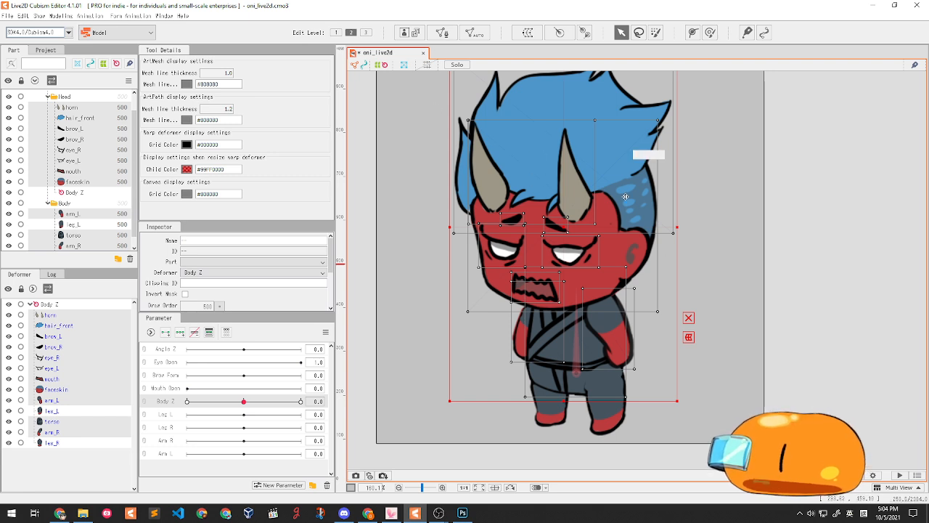
pyautogui.moveTo(539, 190); pyautogui.dragTo(530, 223)
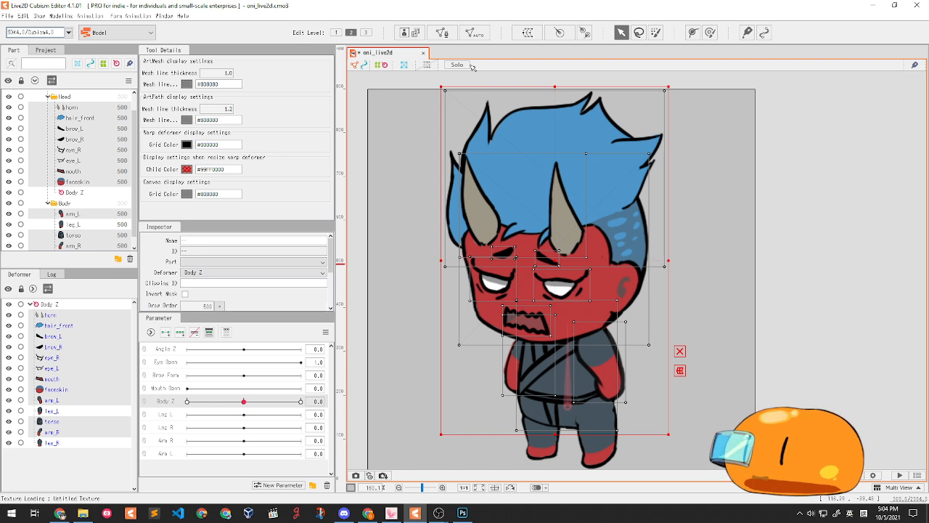
pyautogui.click(71, 390)
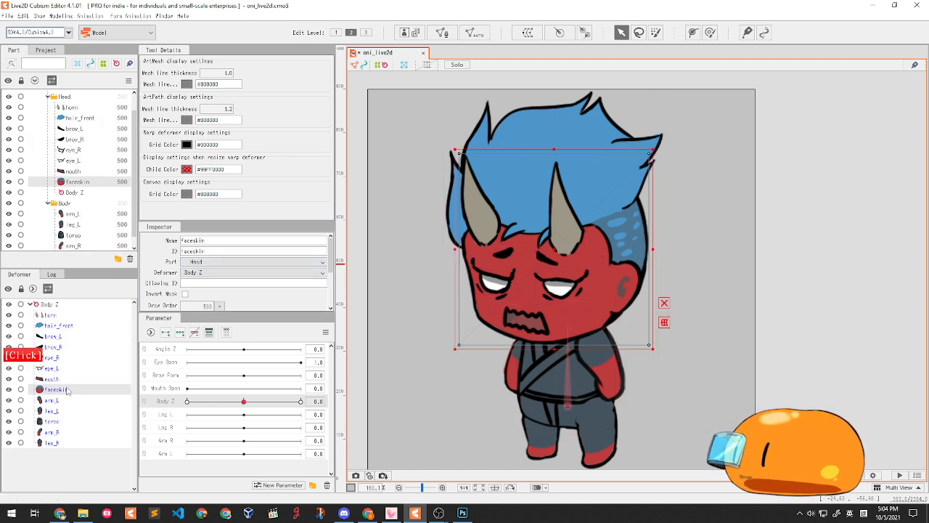
pyautogui.keyDown('shift'); pyautogui.click(53, 316); pyautogui.keyUp('shift')
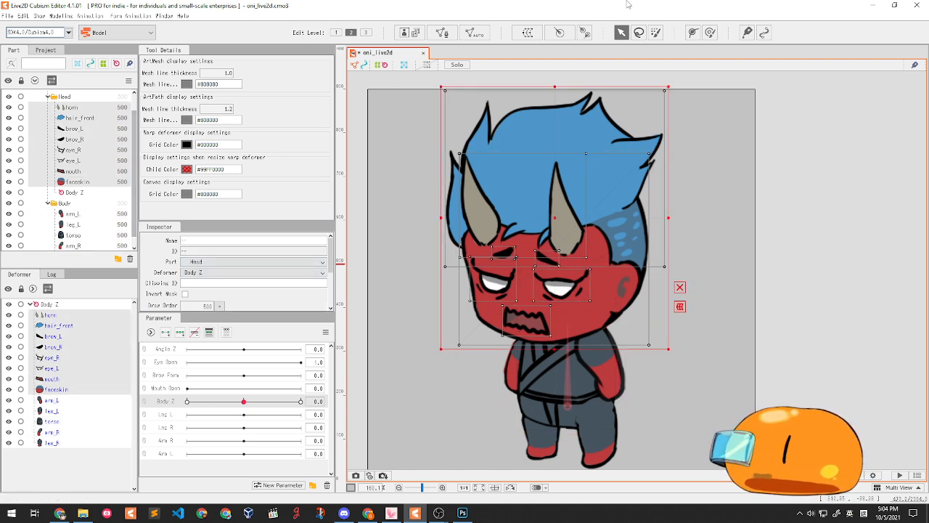
# - Draw a rotation deformer on the head from the mouth up to the forehead
pyautogui.click(587, 34)
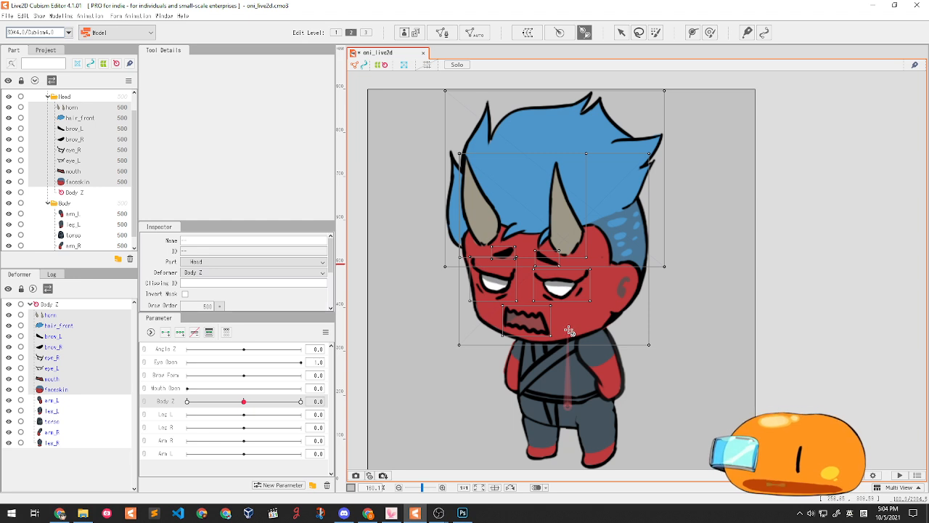
pyautogui.moveTo(570, 326); pyautogui.dragTo(570, 254)
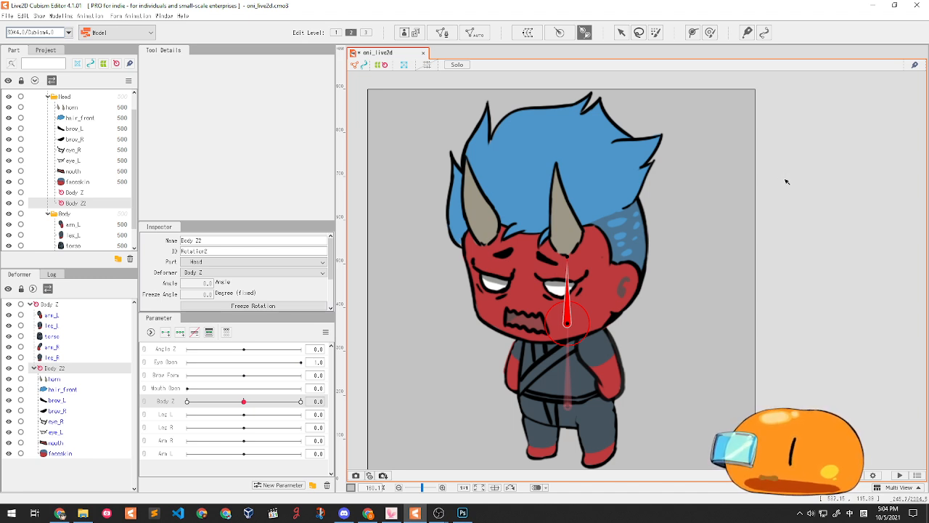
pyautogui.hotkey('ctrl', 'z')
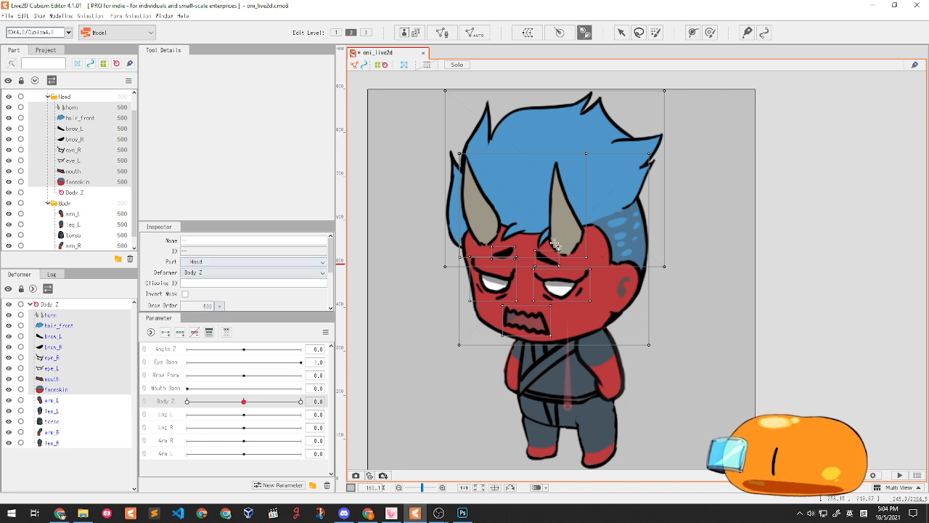
pyautogui.click(572, 329)
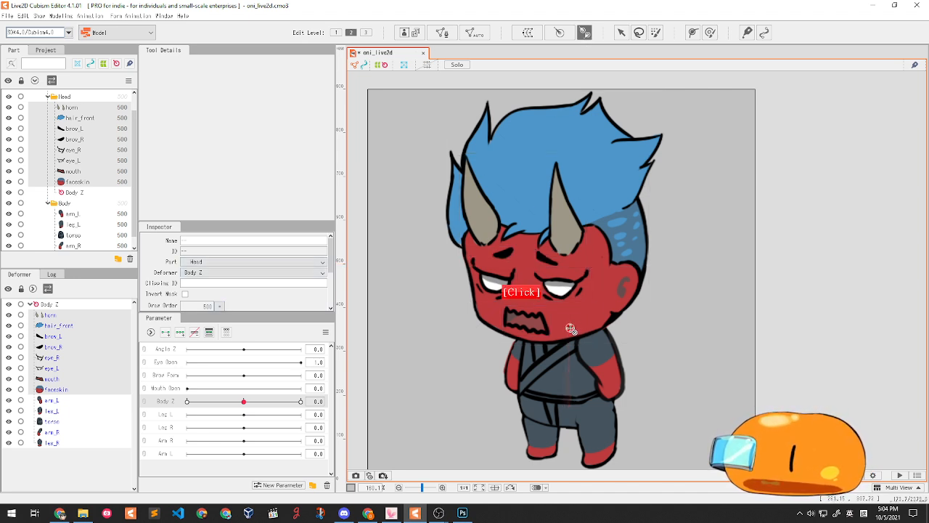
pyautogui.moveTo(572, 330); pyautogui.dragTo(571, 240)
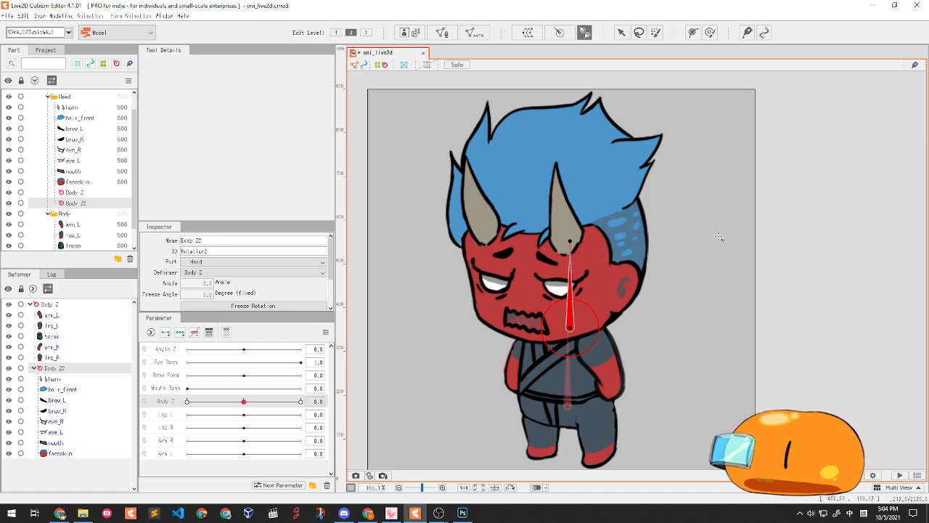
# - Preview the head along Body Z, reset it to 0 and select the Angle Z parameter
pyautogui.moveTo(264, 392); pyautogui.dragTo(208, 385)
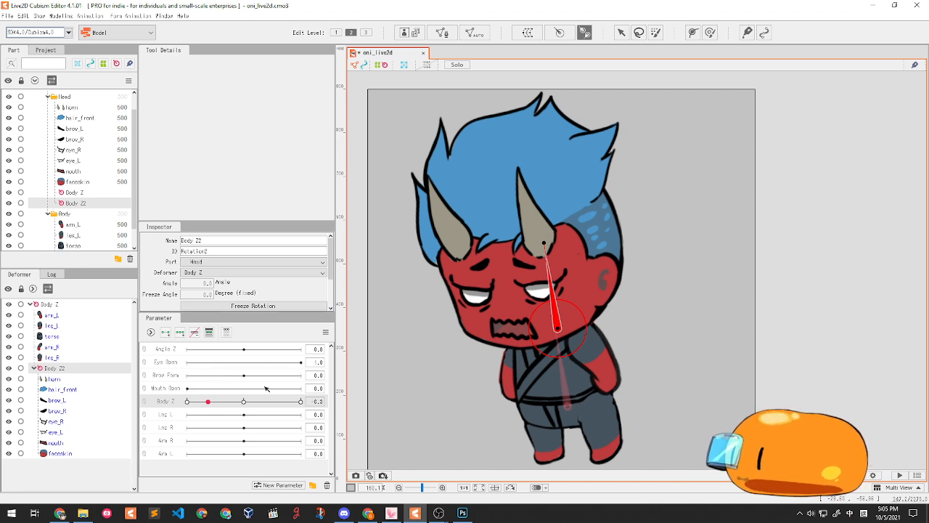
pyautogui.click(243, 401)
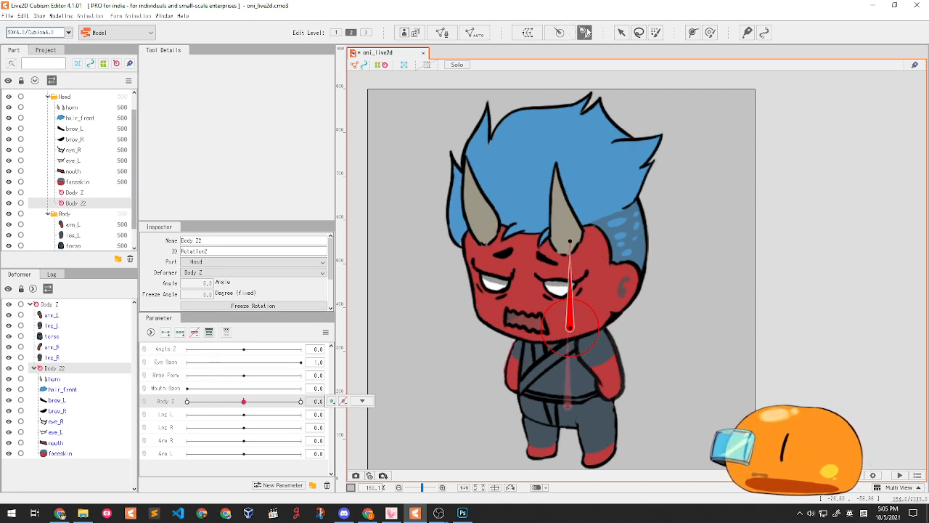
pyautogui.click(164, 350)
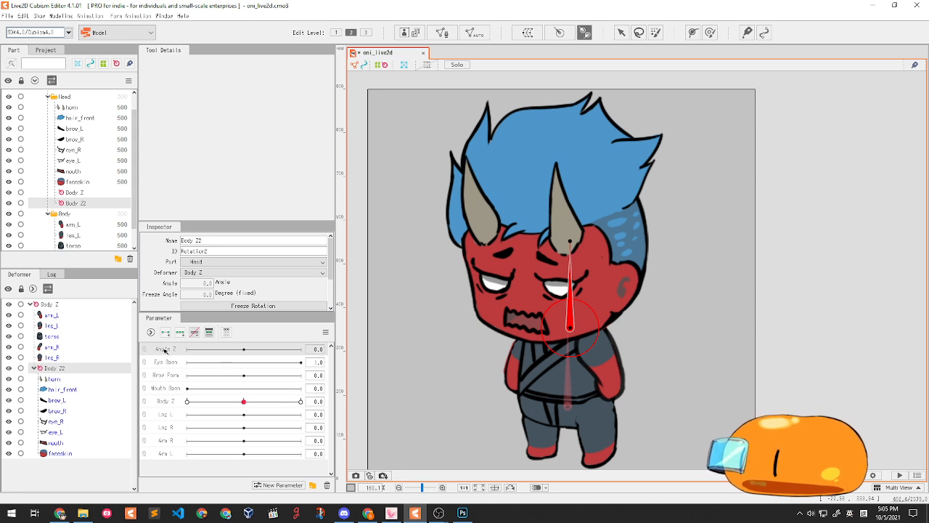
pyautogui.click(622, 33)
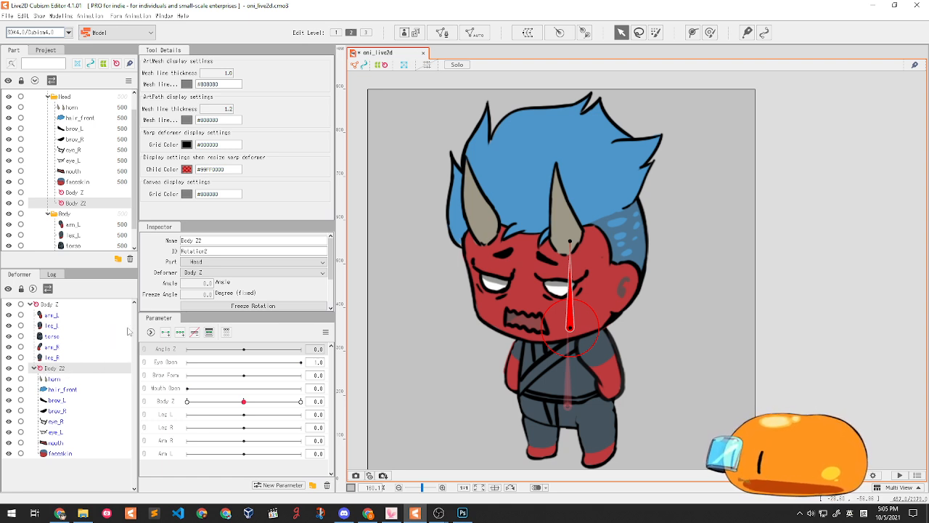
pyautogui.moveTo(205, 240); pyautogui.dragTo(42, 233)
# - Rename the head deformer to Angle Z and add three keyforms to the Angle Z parameter
pyautogui.write('Arc')
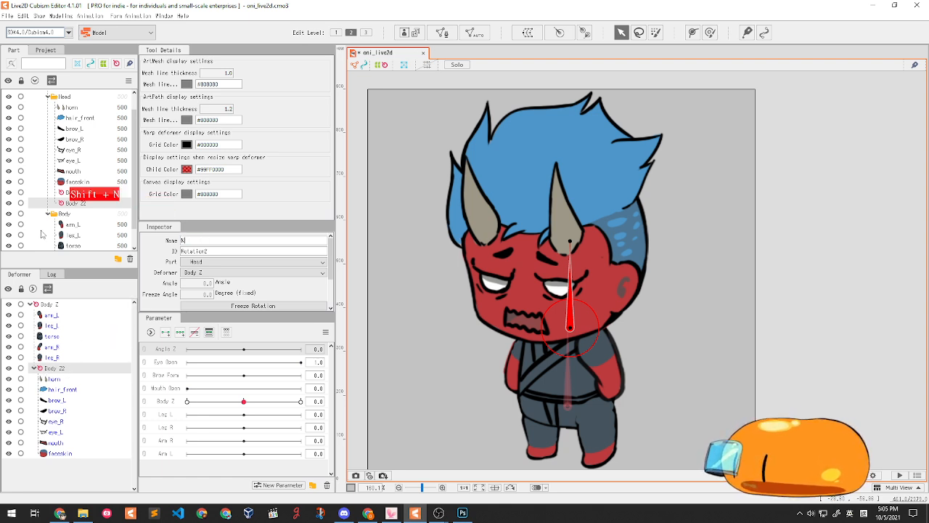
pyautogui.write('le Z')
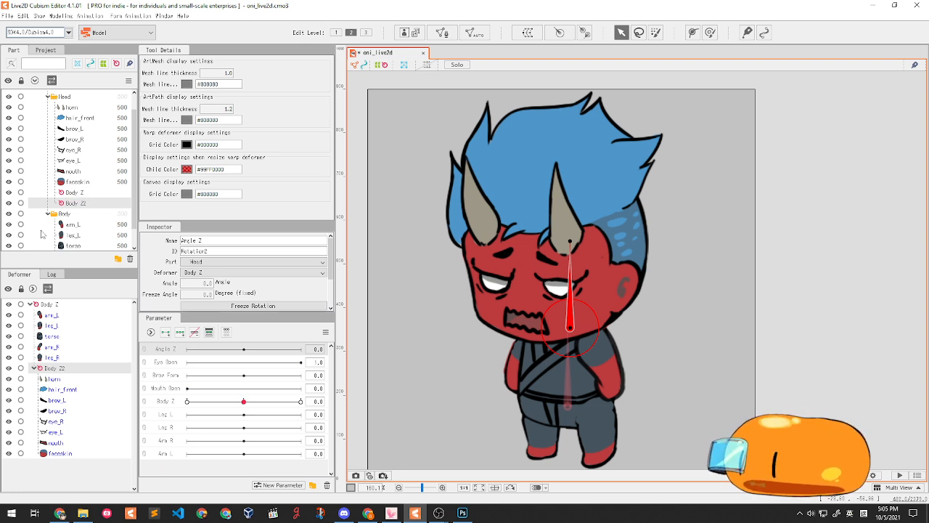
pyautogui.press('Return')
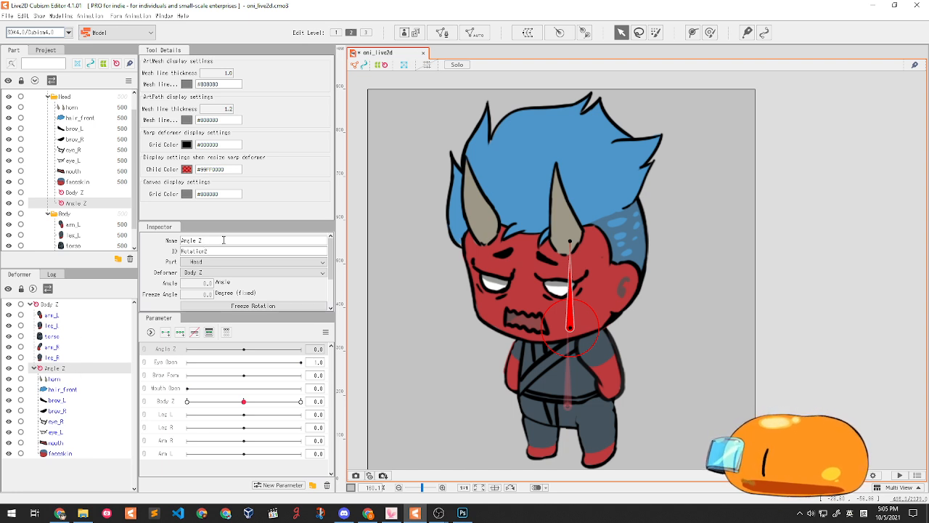
pyautogui.click(74, 370)
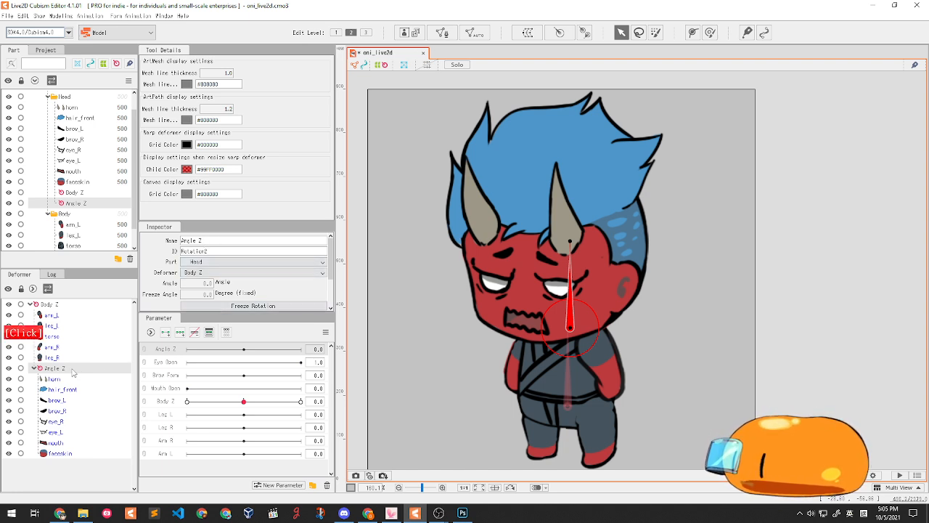
pyautogui.click(162, 353)
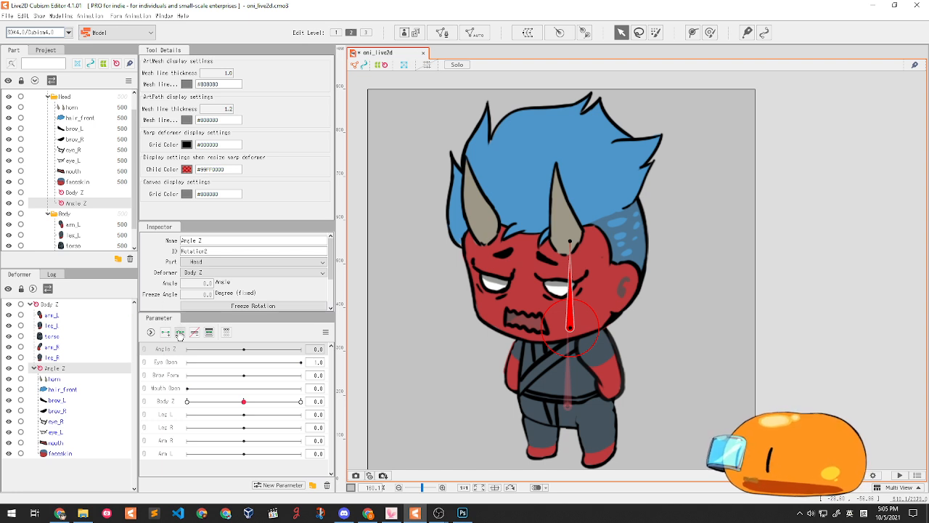
pyautogui.click(179, 332)
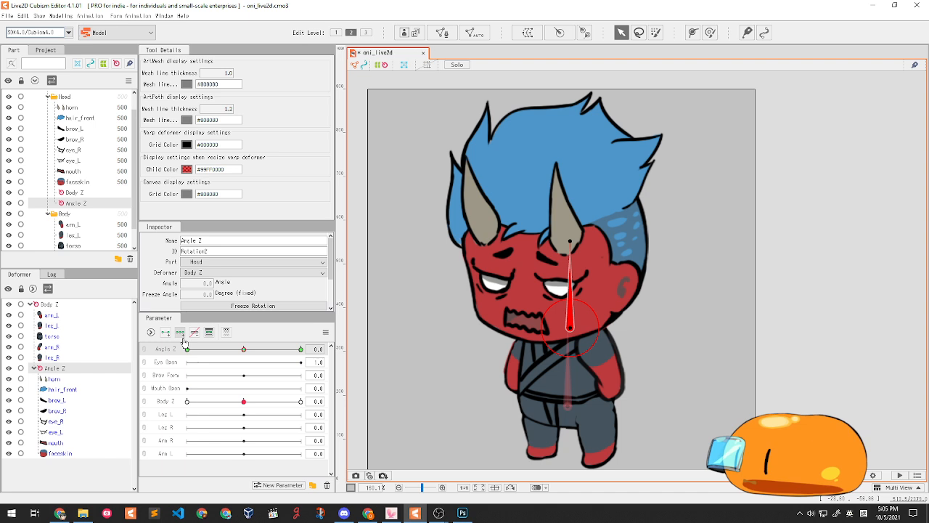
# - Tilt the head deformer for the Angle Z 30 keyform
pyautogui.moveTo(244, 350); pyautogui.dragTo(314, 349)
pyautogui.moveTo(571, 244); pyautogui.dragTo(593, 245)
pyautogui.hotkey('ctrl', 'z')
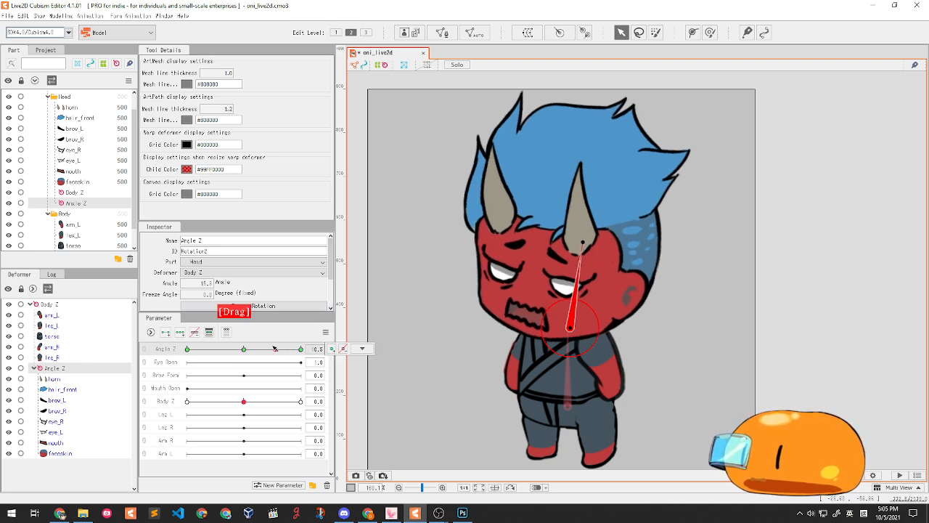
pyautogui.moveTo(570, 242); pyautogui.dragTo(544, 237)
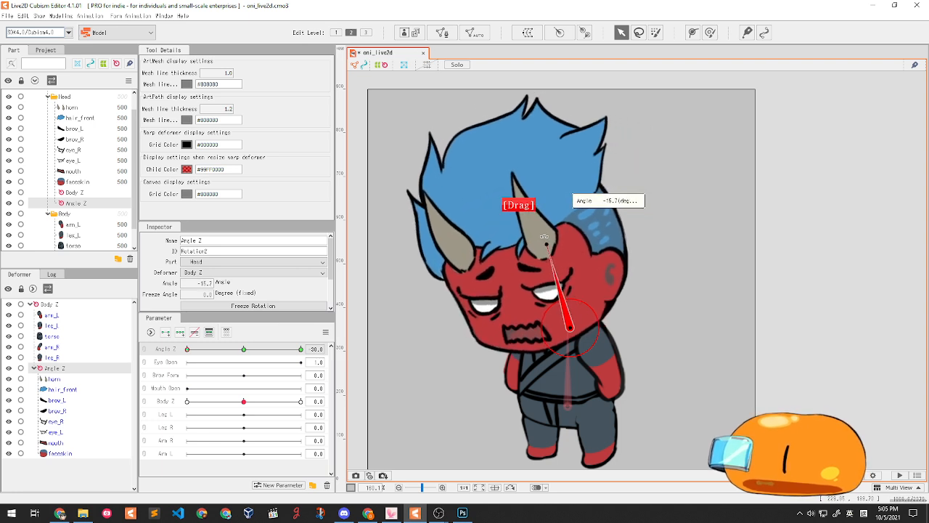
# - Test Angle Z and Body Z together across their ranges, then reset both to zero
pyautogui.moveTo(250, 351); pyautogui.dragTo(286, 350)
pyautogui.moveTo(216, 402); pyautogui.dragTo(305, 399)
pyautogui.moveTo(268, 349); pyautogui.dragTo(183, 350)
pyautogui.moveTo(262, 403); pyautogui.dragTo(185, 402)
pyautogui.moveTo(199, 348); pyautogui.dragTo(304, 348)
pyautogui.moveTo(196, 401); pyautogui.dragTo(303, 402)
pyautogui.moveTo(283, 347); pyautogui.dragTo(181, 352)
pyautogui.moveTo(267, 405); pyautogui.dragTo(221, 399)
pyautogui.moveTo(231, 348)
pyautogui.mouseDown()
pyautogui.moveTo(274, 354)
pyautogui.moveTo(249, 350)
pyautogui.mouseUp()
pyautogui.rightClick(244, 349)
pyautogui.rightClick(245, 401)
pyautogui.rightClick(244, 349)
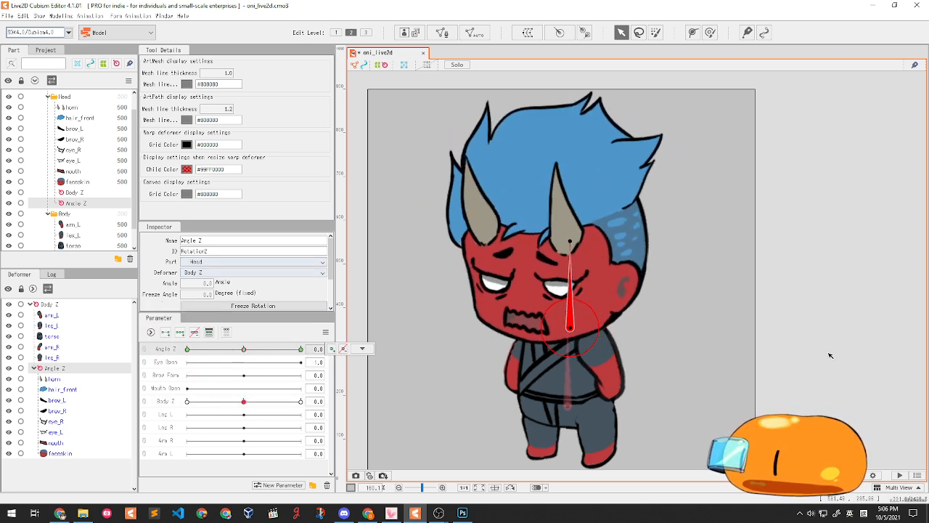
# - Create a rotation deformer for arm_L pivoting at the shoulder, aligned along the arm
pyautogui.click(618, 374)
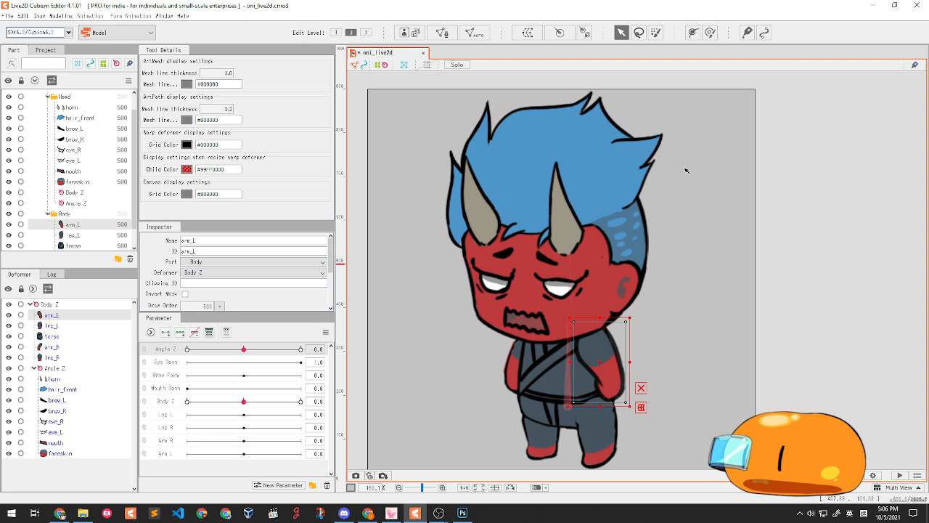
pyautogui.click(60, 326)
pyautogui.click(57, 315)
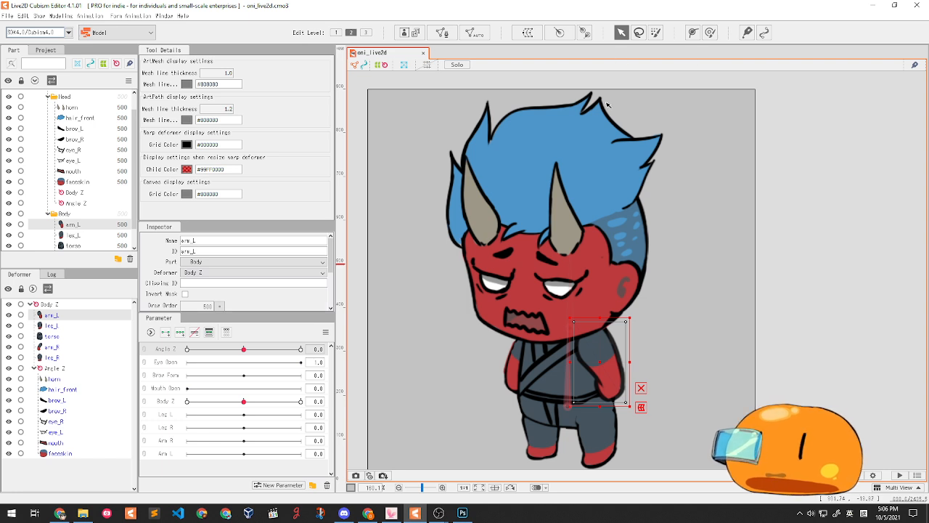
pyautogui.click(585, 33)
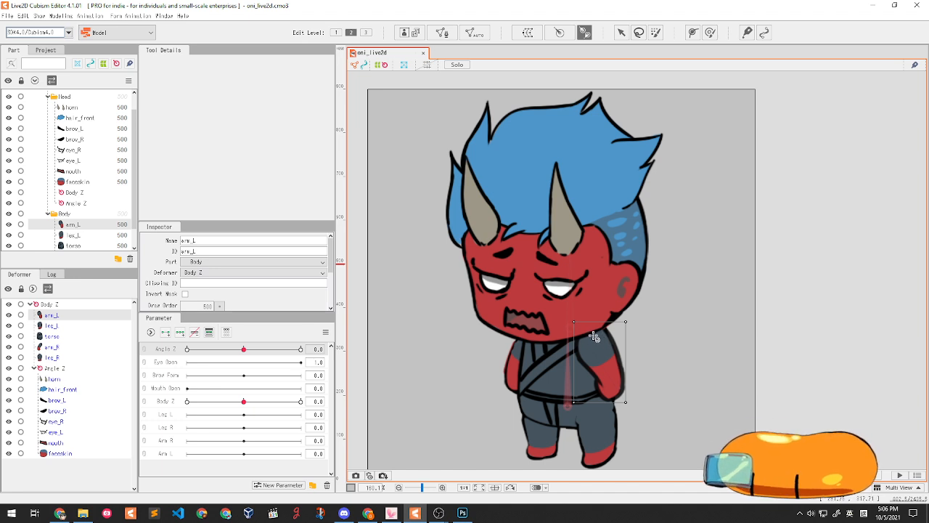
pyautogui.click(595, 339)
pyautogui.moveTo(603, 354); pyautogui.dragTo(618, 393)
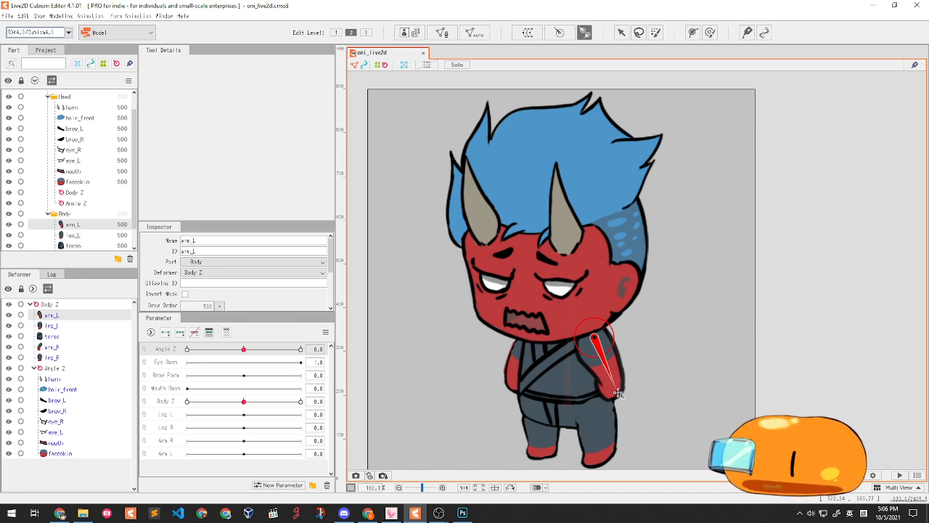
pyautogui.moveTo(618, 394); pyautogui.dragTo(616, 393)
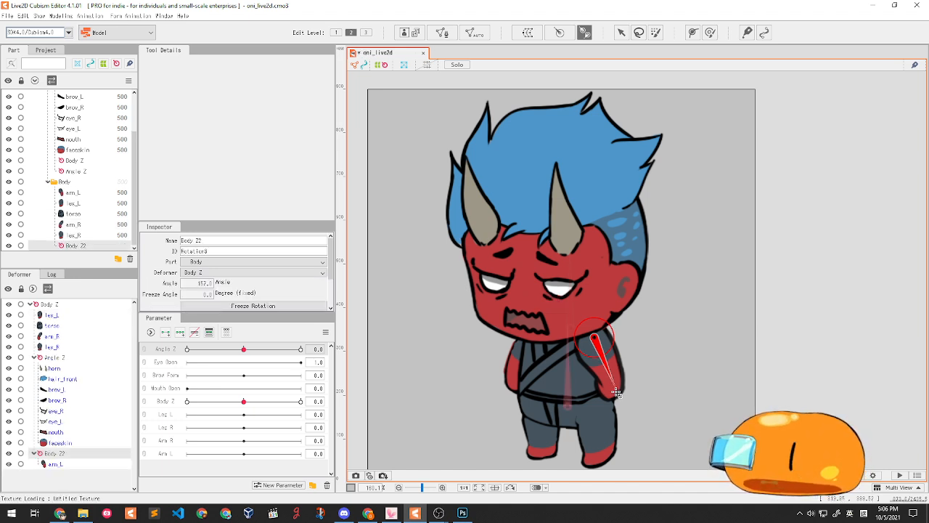
pyautogui.click(622, 32)
pyautogui.moveTo(617, 392); pyautogui.dragTo(712, 376)
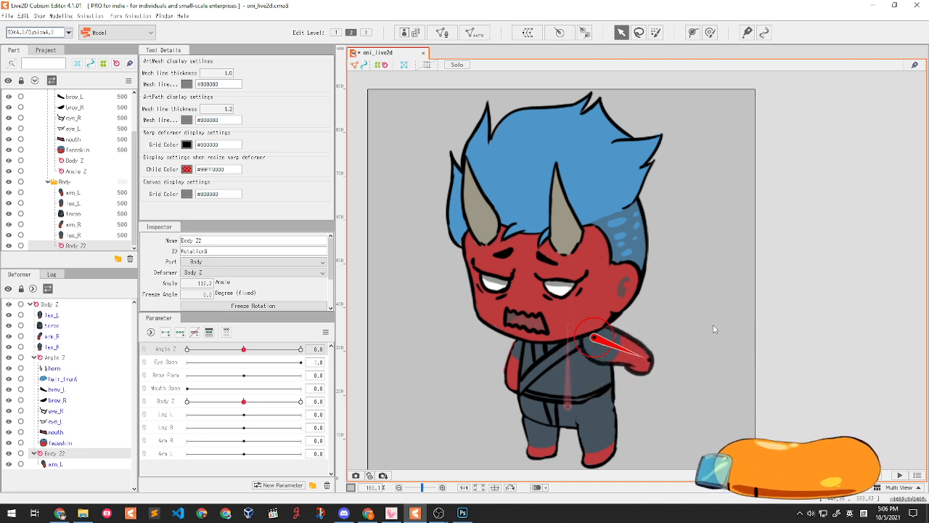
pyautogui.moveTo(714, 329); pyautogui.dragTo(614, 365)
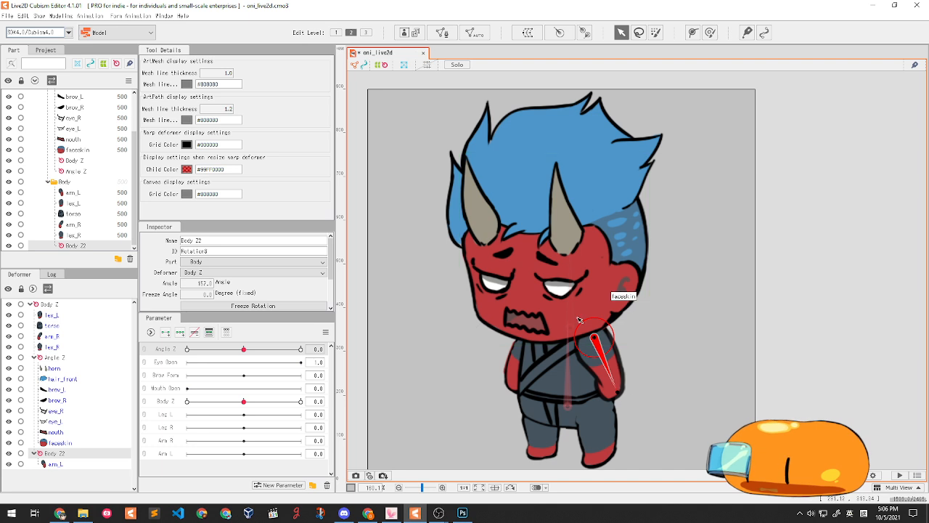
# - Create a rotation deformer for arm_R running down from the shoulder
pyautogui.click(515, 371)
pyautogui.click(586, 33)
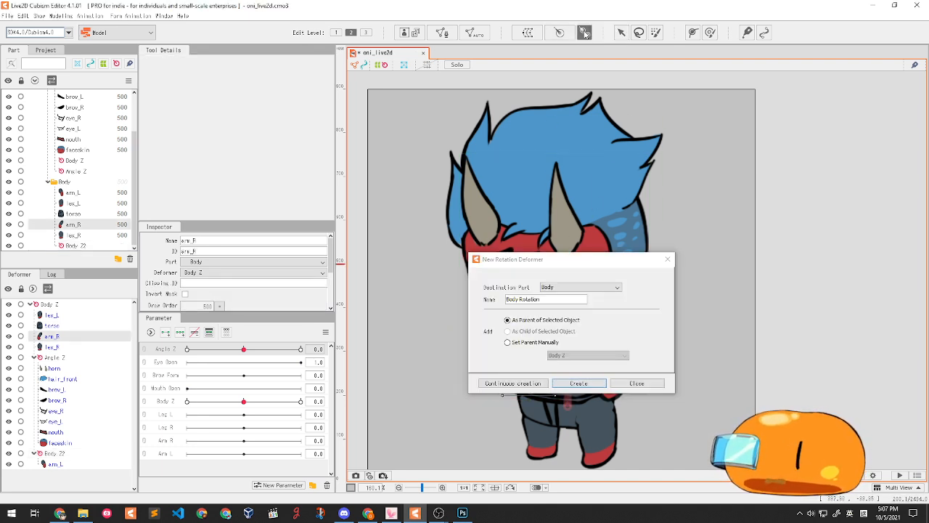
pyautogui.click(668, 259)
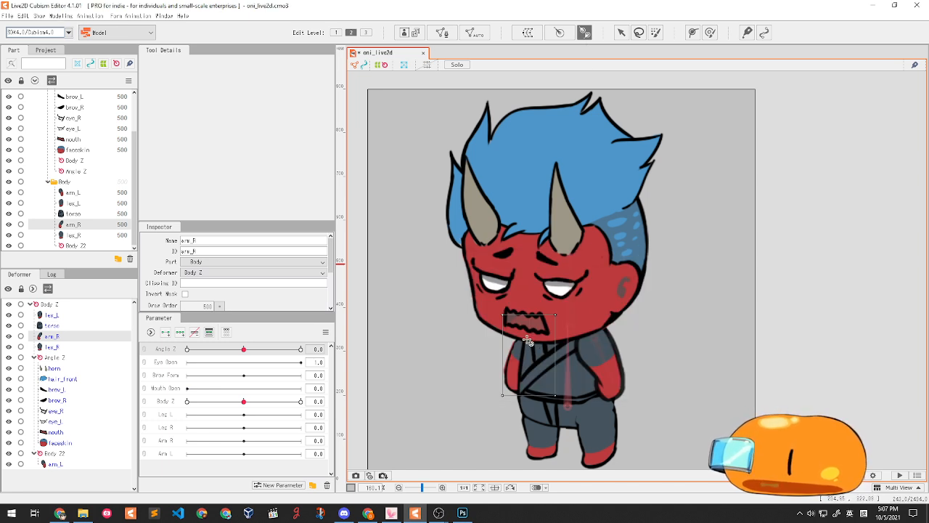
pyautogui.moveTo(528, 341); pyautogui.dragTo(514, 379)
pyautogui.click(622, 32)
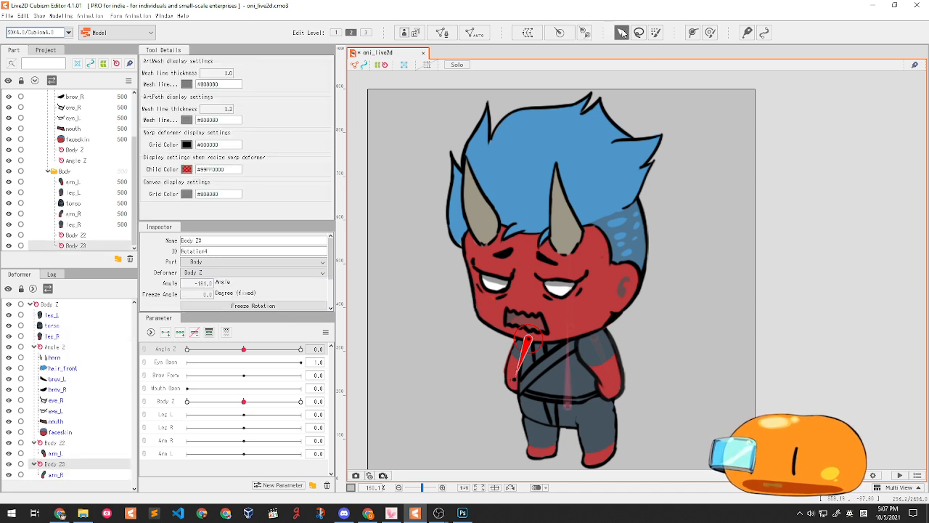
# - Create rotation deformers running down leg_L and leg_R from the hips
pyautogui.click(600, 448)
pyautogui.click(584, 32)
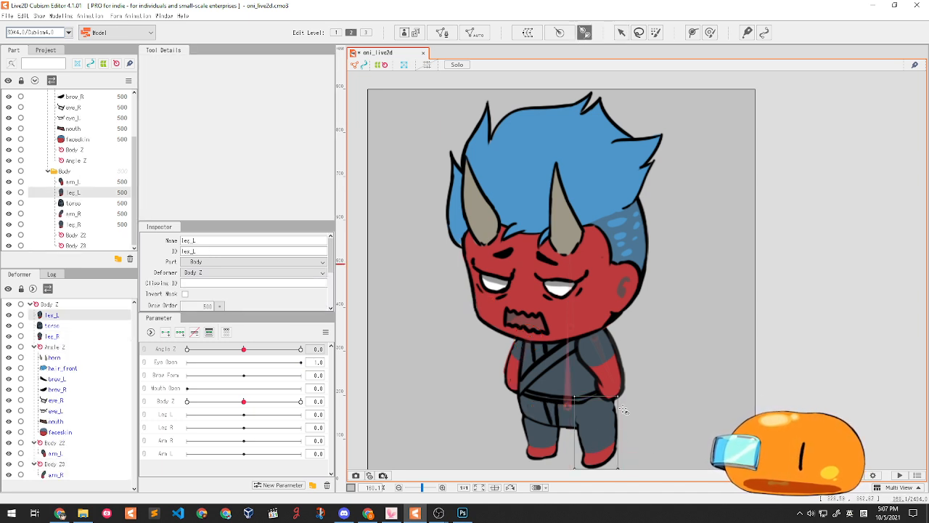
pyautogui.moveTo(596, 411); pyautogui.dragTo(604, 463)
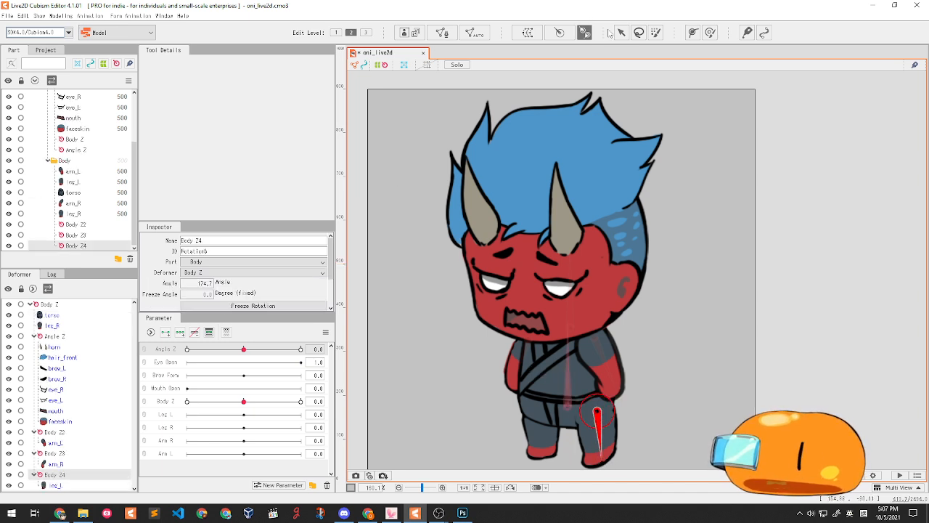
pyautogui.click(621, 32)
pyautogui.click(527, 417)
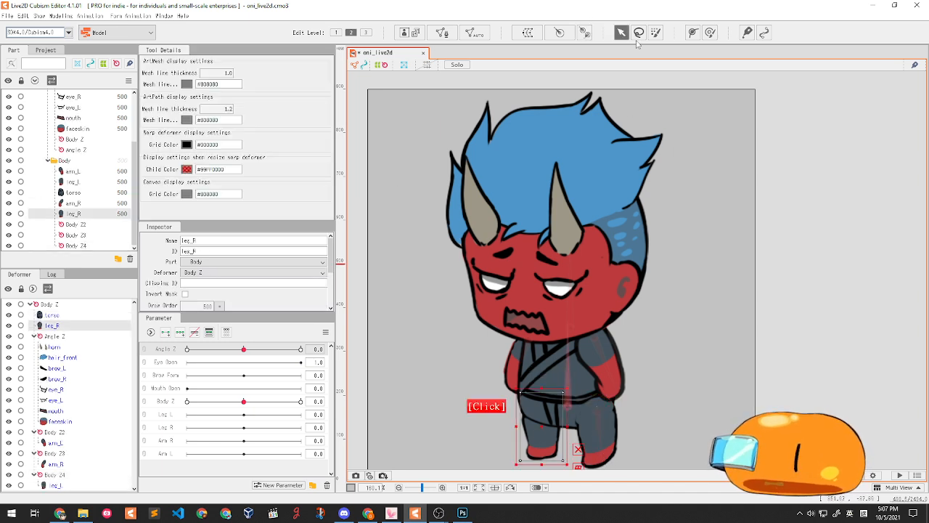
pyautogui.click(587, 32)
pyautogui.moveTo(541, 411); pyautogui.dragTo(542, 451)
pyautogui.click(621, 32)
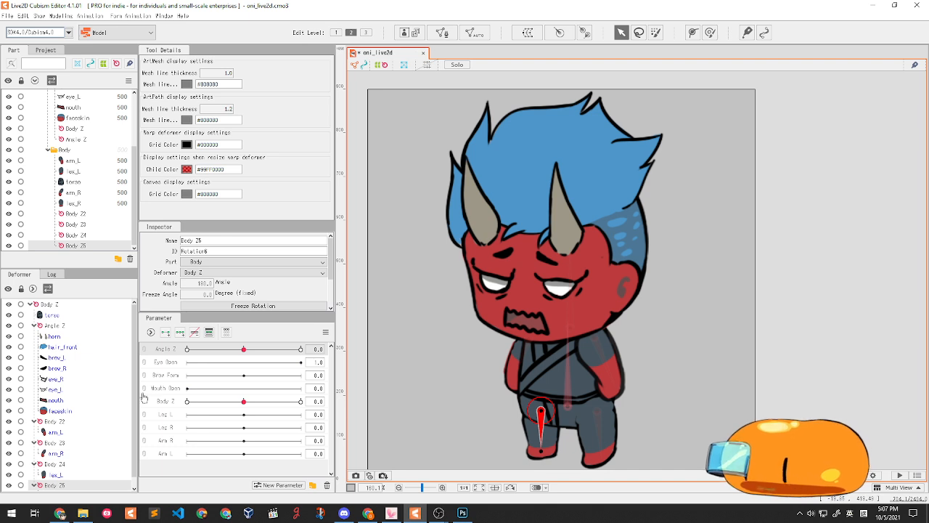
# - Select the Body Z2 arm deformer in the Parts list
pyautogui.click(54, 426)
pyautogui.scroll(-1, 57, 425)
pyautogui.click(63, 416)
pyautogui.click(58, 423)
pyautogui.click(60, 431)
pyautogui.click(60, 416)
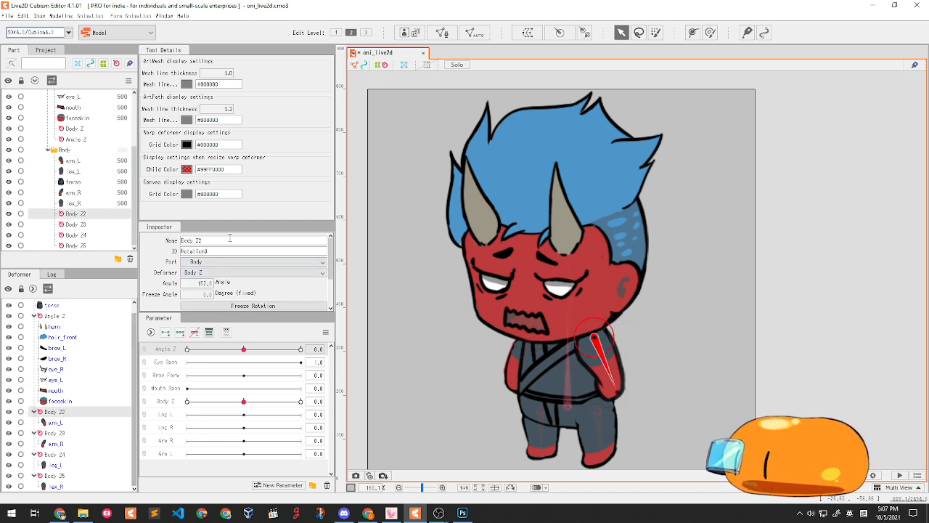
# - Rename Body Z2 and Body Z3 to Arm L and Arm R
pyautogui.moveTo(182, 240); pyautogui.dragTo(237, 247)
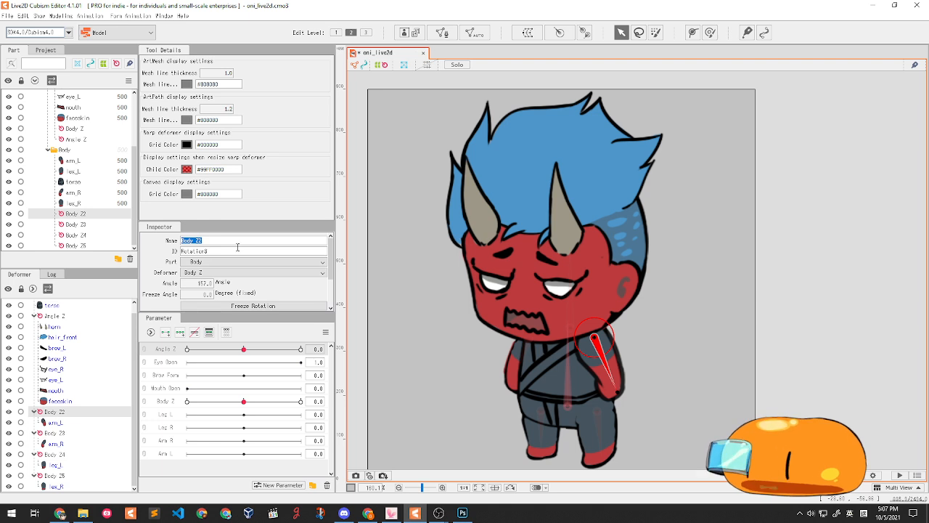
pyautogui.write('Arm L')
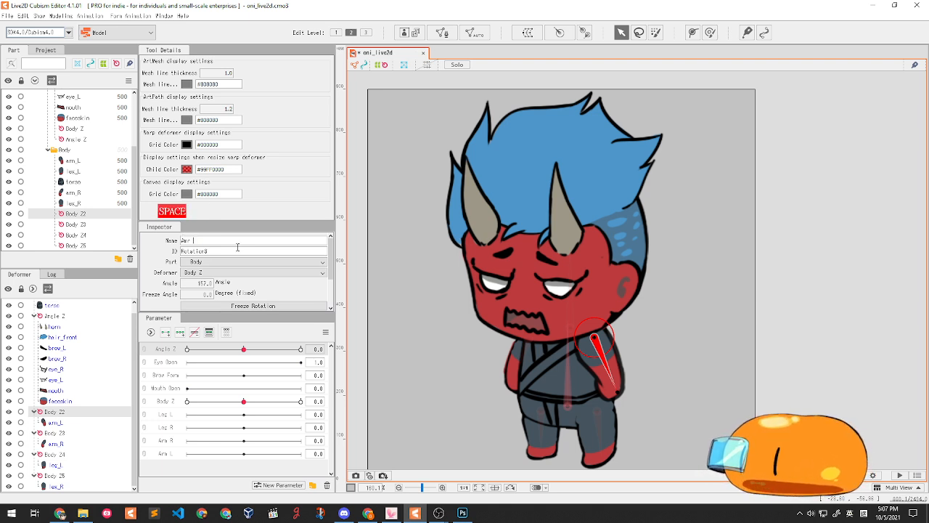
pyautogui.press('BackSpace')
pyautogui.press('BackSpace')
pyautogui.press('BackSpace')
pyautogui.press('BackSpace')
pyautogui.write('rm L')
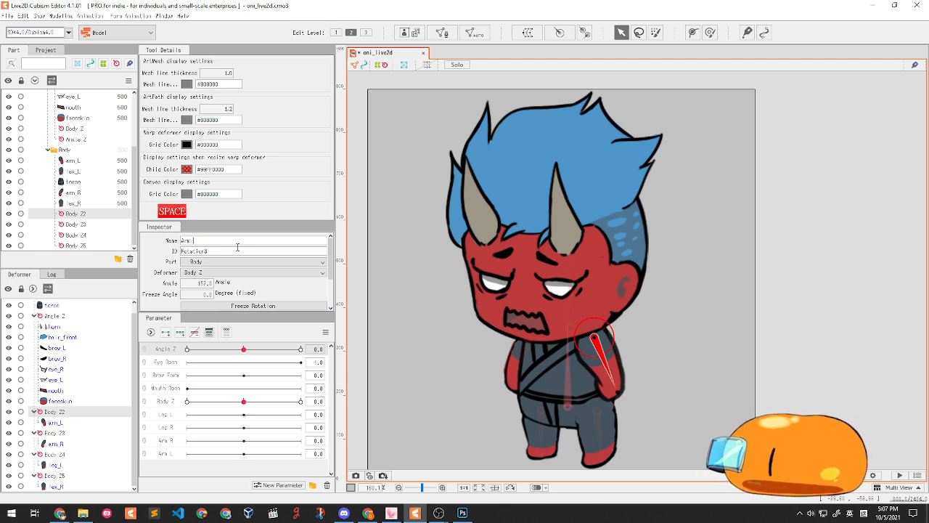
pyautogui.press('Return')
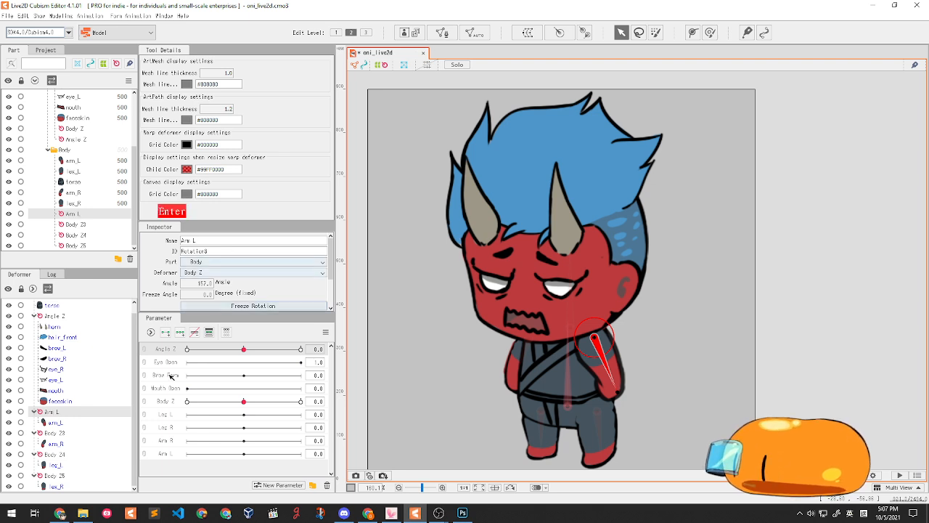
pyautogui.click(78, 435)
pyautogui.doubleClick(197, 240)
pyautogui.press('BackSpace')
pyautogui.write('Arm R')
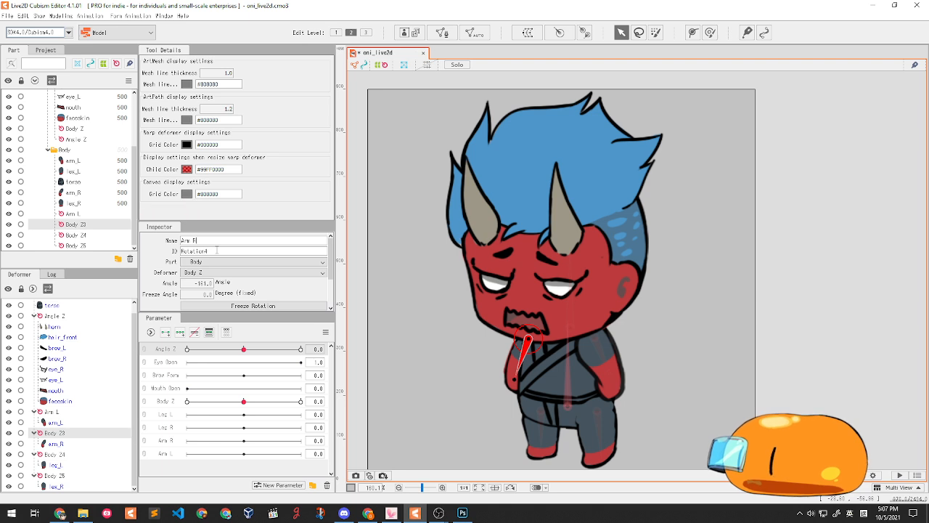
pyautogui.press('Return')
# - Rename Body Z4 and Body Z5 to Leg L and Leg R
pyautogui.click(116, 236)
pyautogui.doubleClick(115, 237)
pyautogui.write('Leg L')
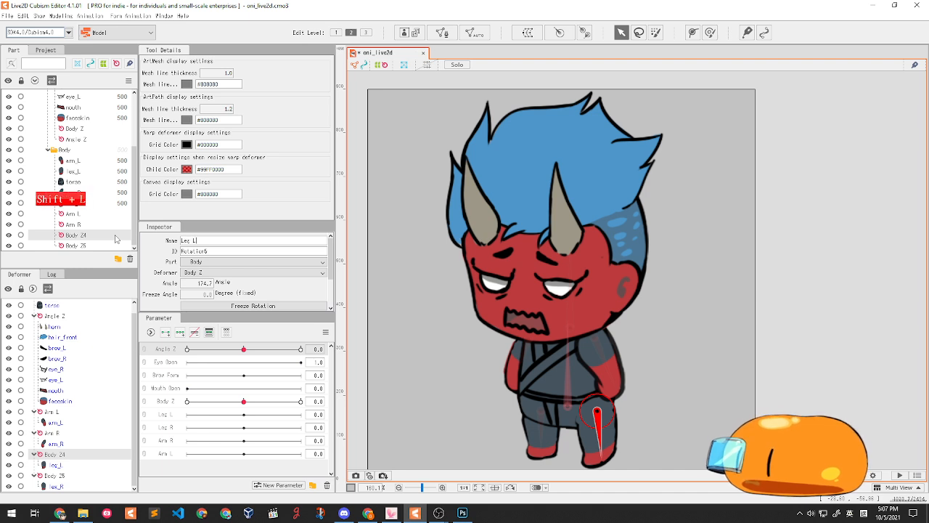
pyautogui.press('Return')
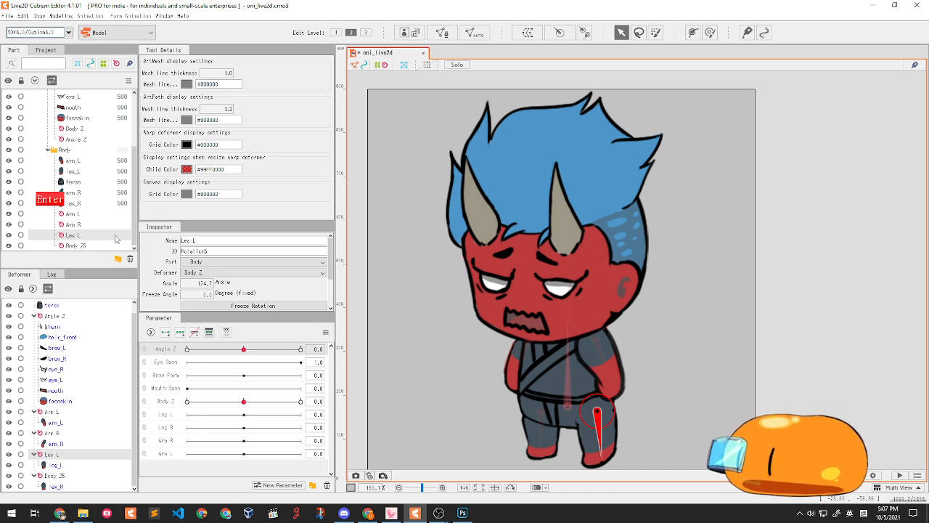
pyautogui.click(76, 477)
pyautogui.doubleClick(200, 241)
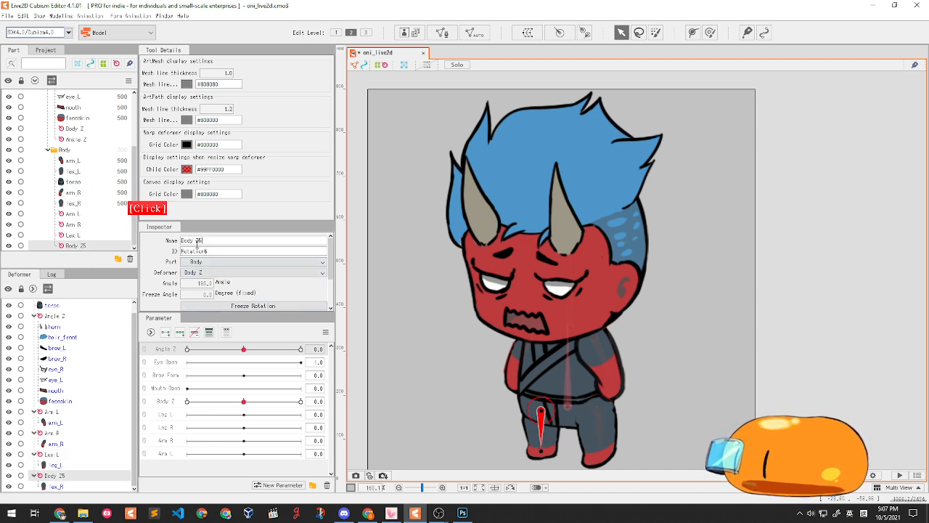
pyautogui.write('Leg ')
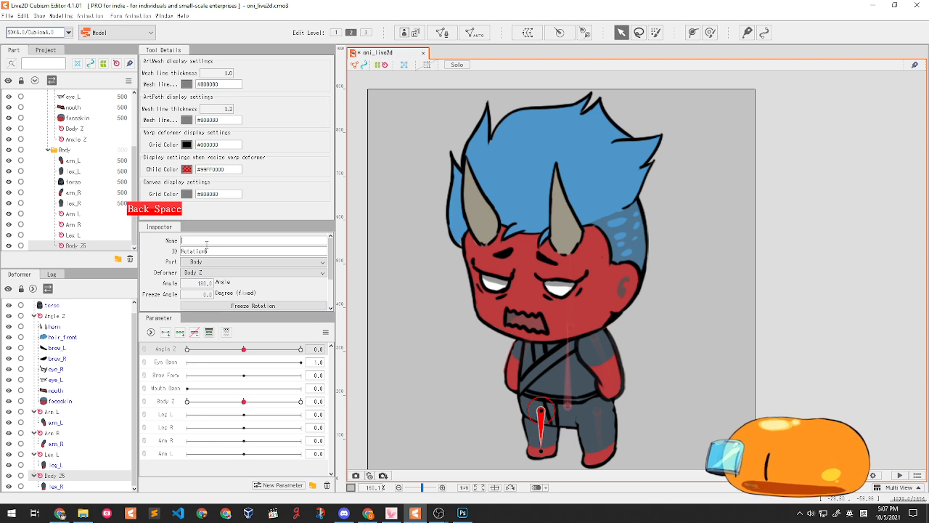
pyautogui.write('R')
pyautogui.press('Return')
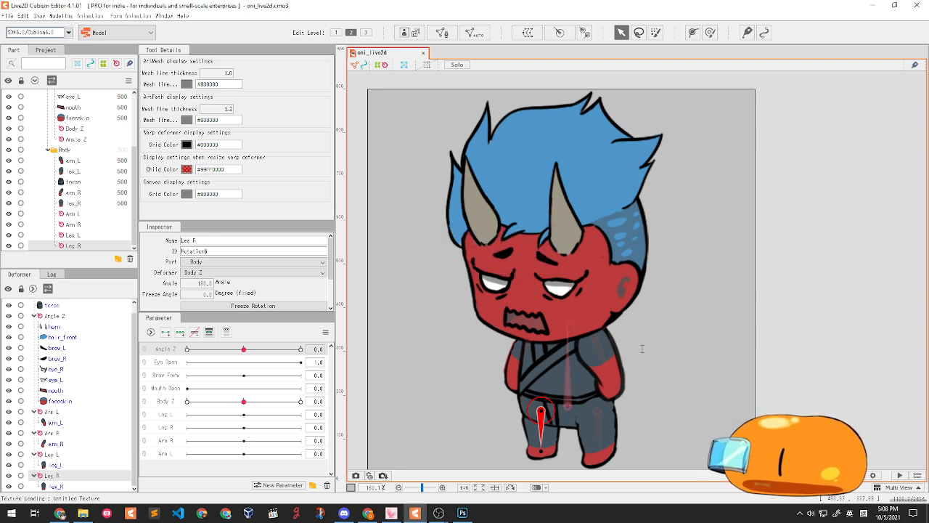
# - Rotate the left arm outward at Arm L 30 and back at -30, then reset to 0
pyautogui.click(58, 411)
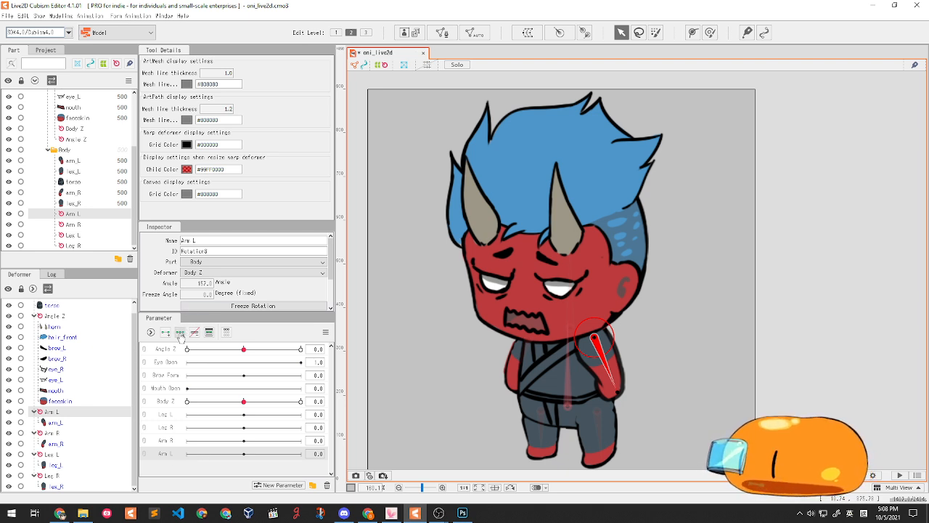
pyautogui.moveTo(244, 453); pyautogui.dragTo(373, 429)
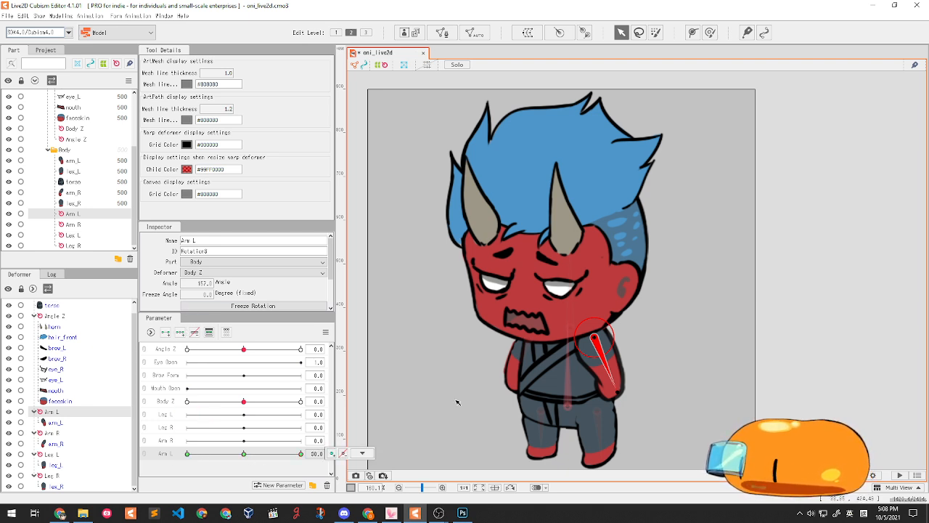
pyautogui.moveTo(637, 408); pyautogui.dragTo(657, 352)
pyautogui.moveTo(243, 453); pyautogui.dragTo(319, 452)
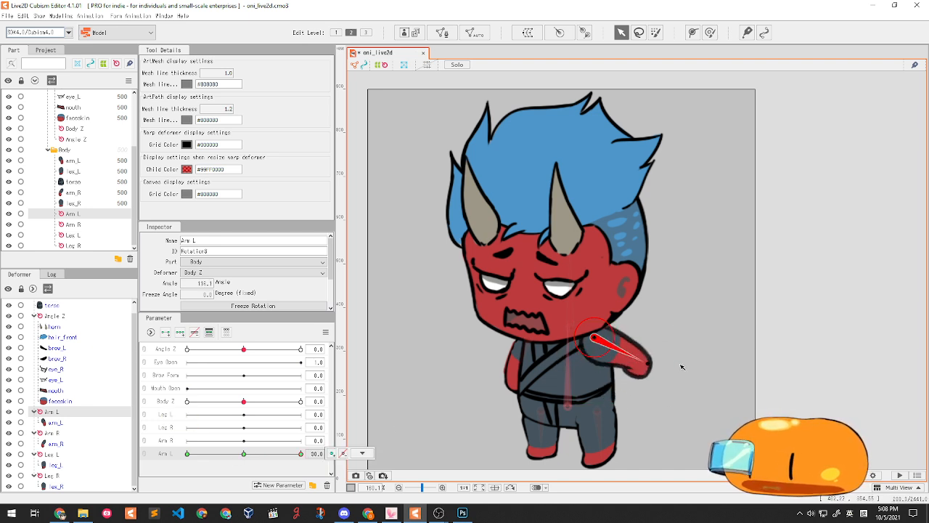
pyautogui.moveTo(244, 454); pyautogui.dragTo(187, 453)
pyautogui.moveTo(653, 373); pyautogui.dragTo(568, 393)
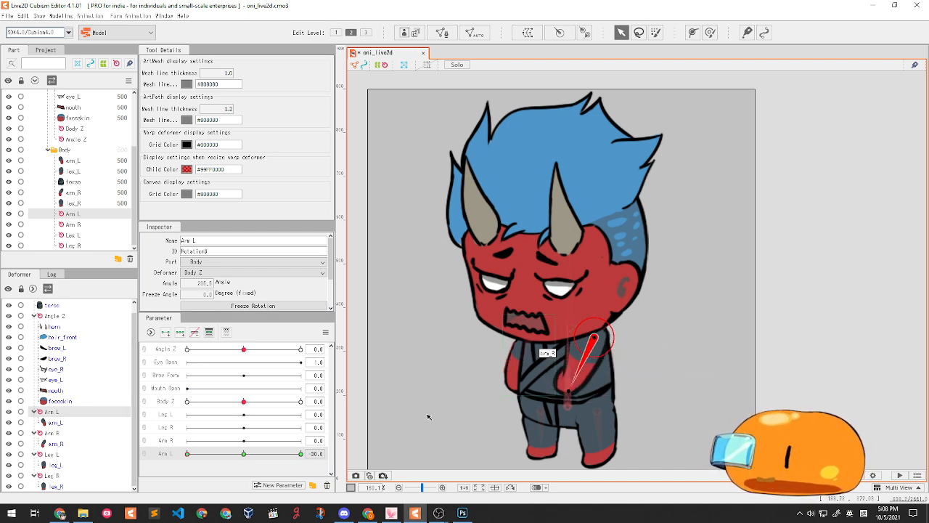
pyautogui.moveTo(224, 456); pyautogui.dragTo(293, 456)
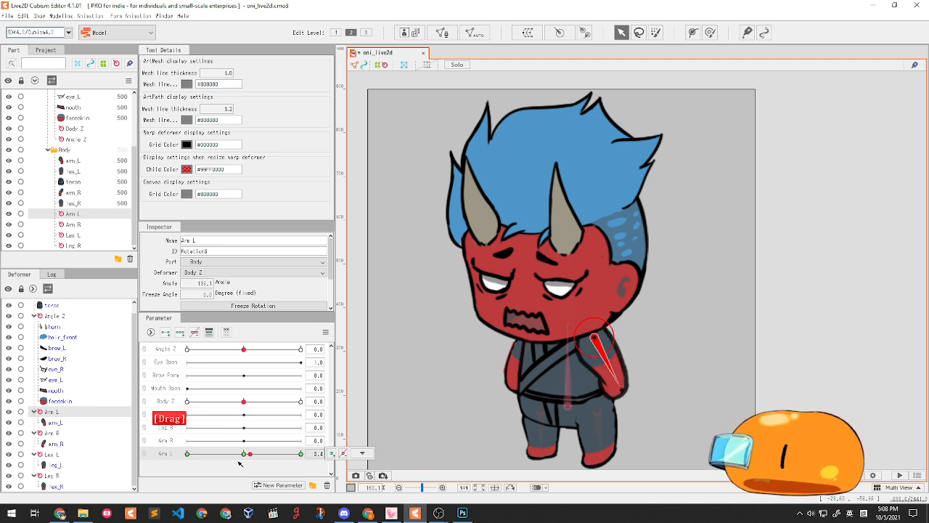
pyautogui.rightClick(301, 454)
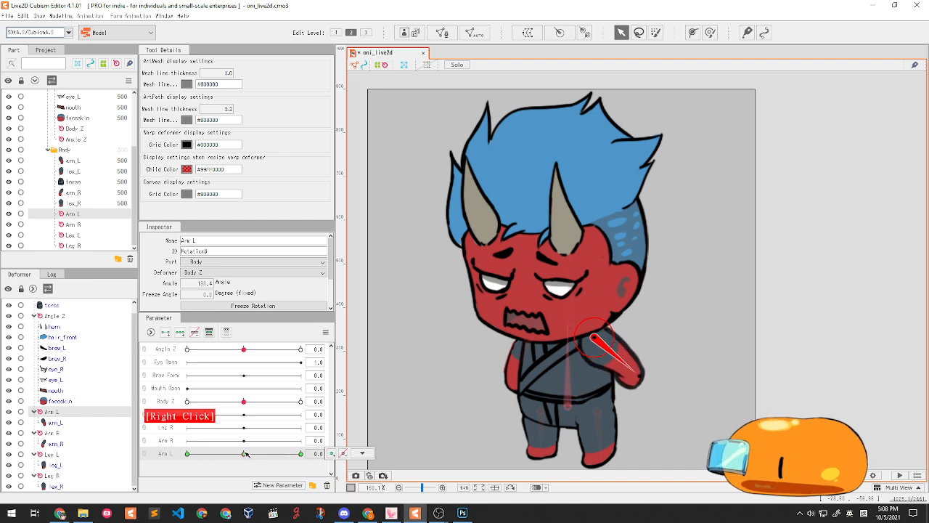
# - Add three Arm R keys and rotate the right arm at 30 and up outward at -30
pyautogui.click(522, 350)
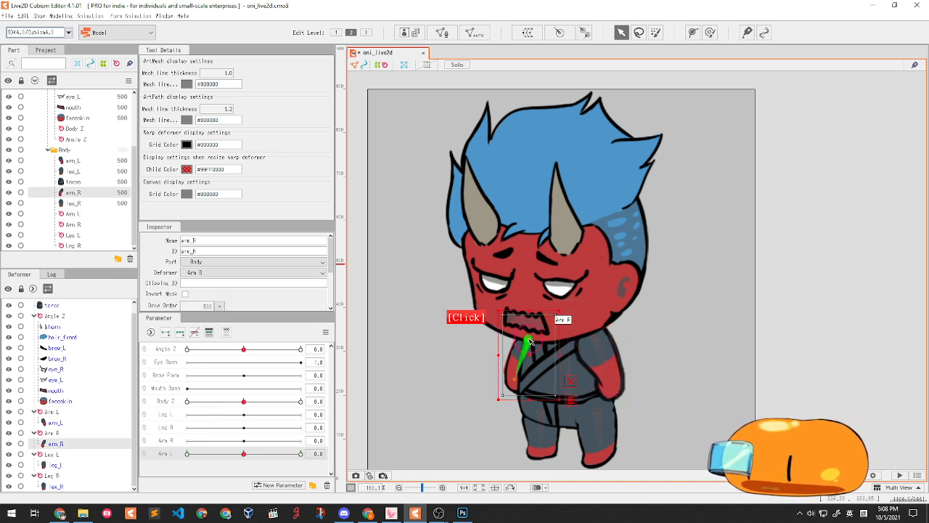
pyautogui.click(165, 440)
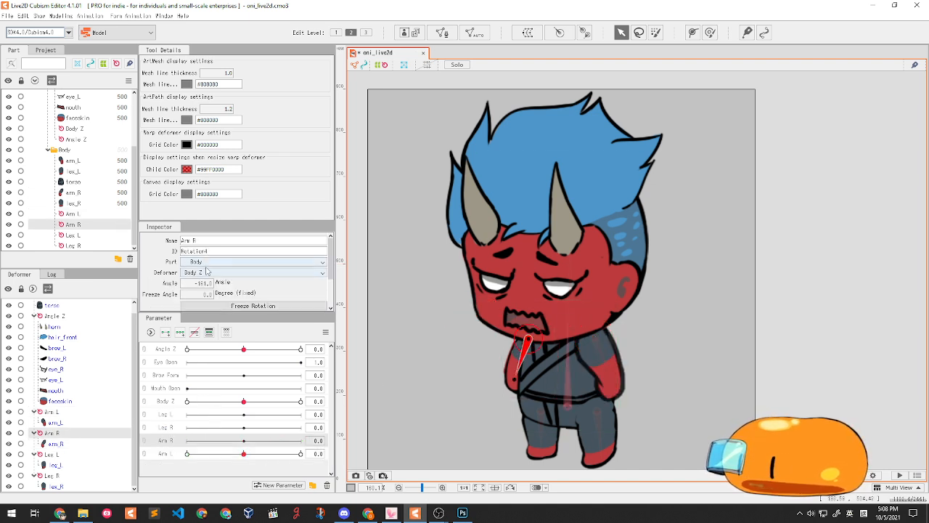
pyautogui.click(180, 332)
pyautogui.click(301, 440)
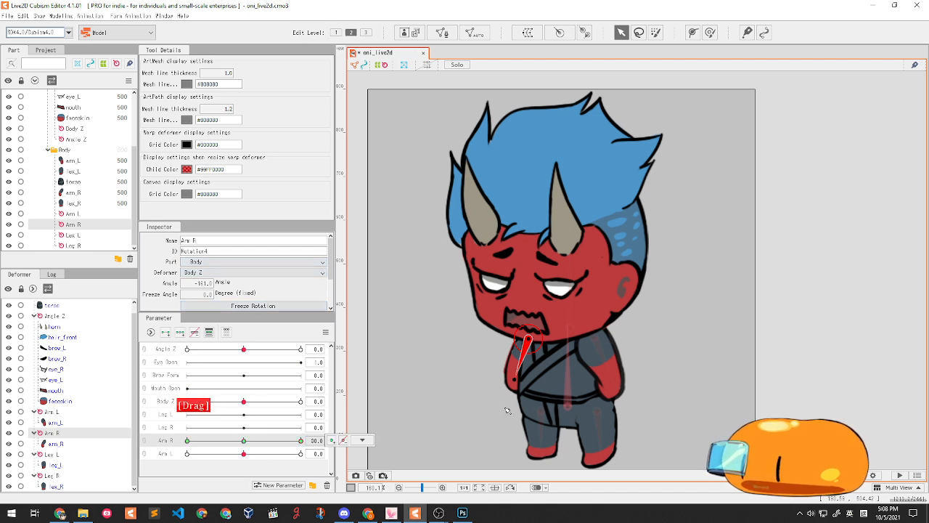
pyautogui.moveTo(514, 381); pyautogui.dragTo(560, 375)
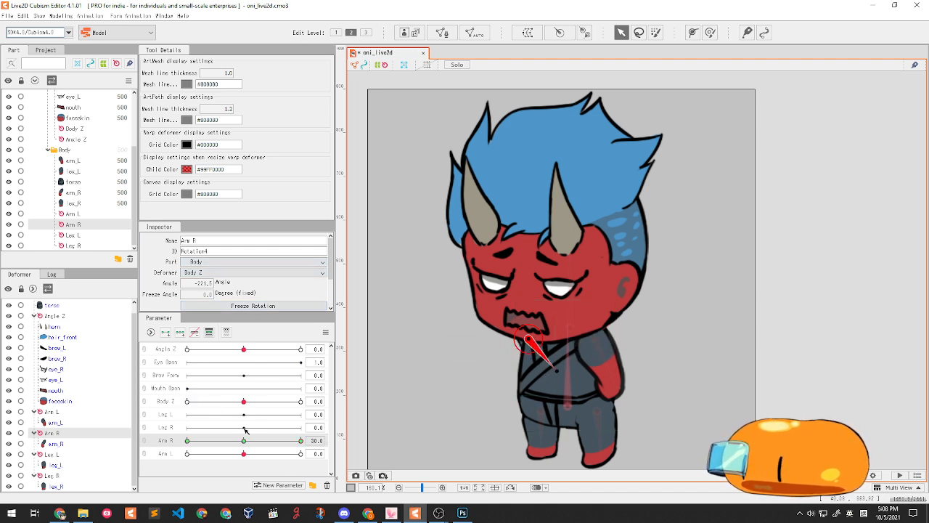
pyautogui.moveTo(244, 440); pyautogui.dragTo(98, 436)
pyautogui.moveTo(515, 379); pyautogui.dragTo(477, 362)
# - Add three keys to Leg L, rotating the left leg outward at 30 and inward at -30
pyautogui.click(597, 412)
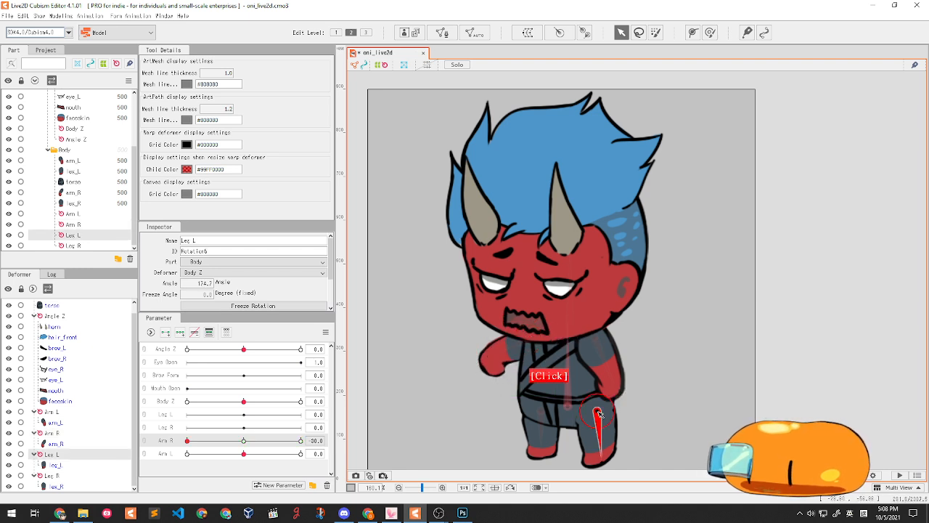
pyautogui.click(172, 416)
pyautogui.click(180, 332)
pyautogui.moveTo(243, 414); pyautogui.dragTo(266, 416)
pyautogui.moveTo(601, 456); pyautogui.dragTo(638, 434)
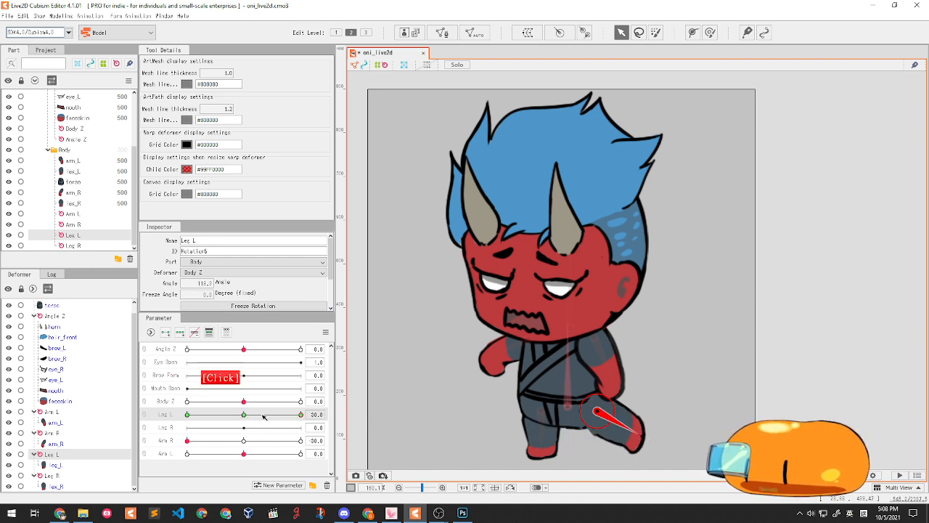
pyautogui.moveTo(272, 415); pyautogui.dragTo(188, 415)
pyautogui.moveTo(601, 456); pyautogui.dragTo(566, 455)
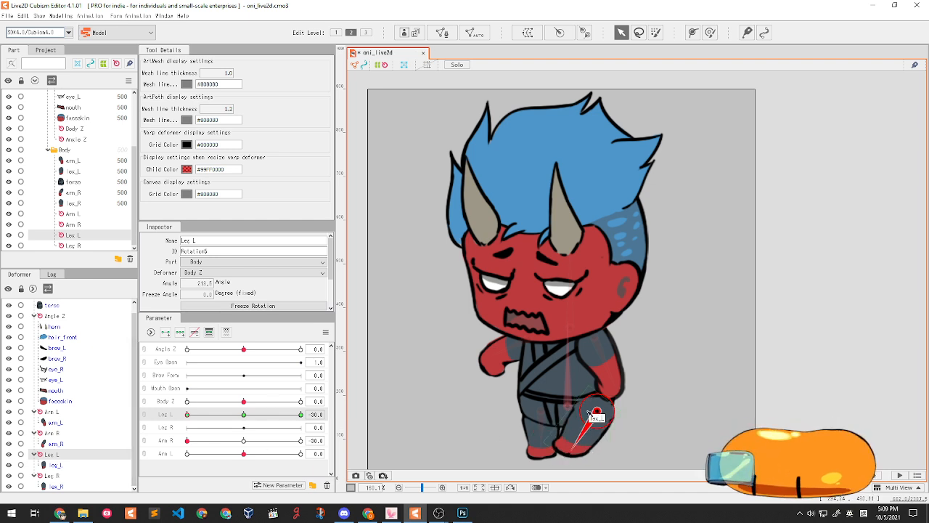
# - Test the Leg L swing, nudge the rotation pivot down-left, and reset Leg L to 0
pyautogui.rightClick(244, 414)
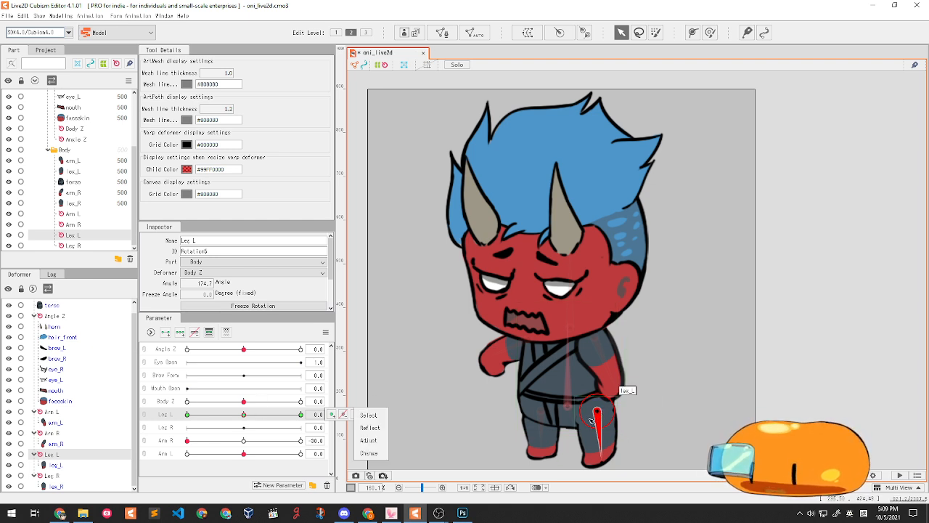
pyautogui.moveTo(242, 417)
pyautogui.mouseDown()
pyautogui.moveTo(151, 394)
pyautogui.moveTo(216, 414)
pyautogui.moveTo(201, 416)
pyautogui.moveTo(239, 416)
pyautogui.mouseUp()
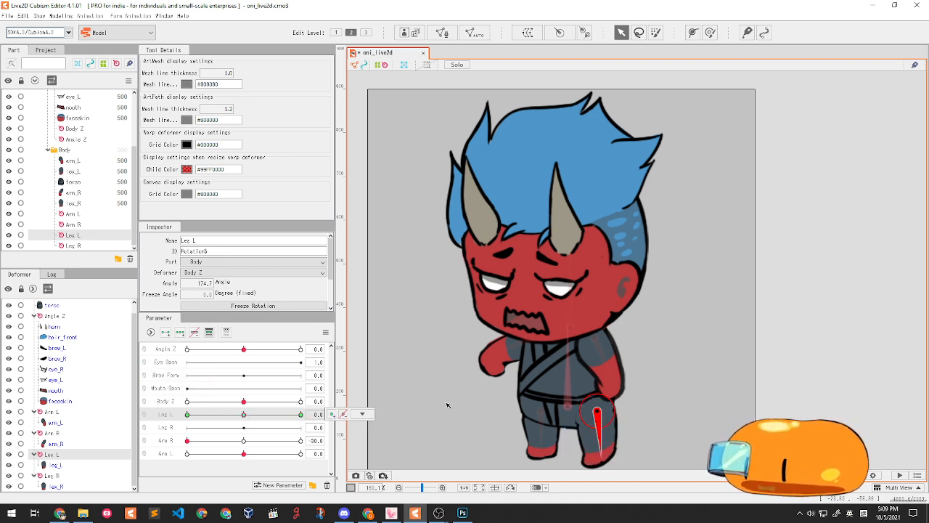
pyautogui.scroll(-3, 566, 410)
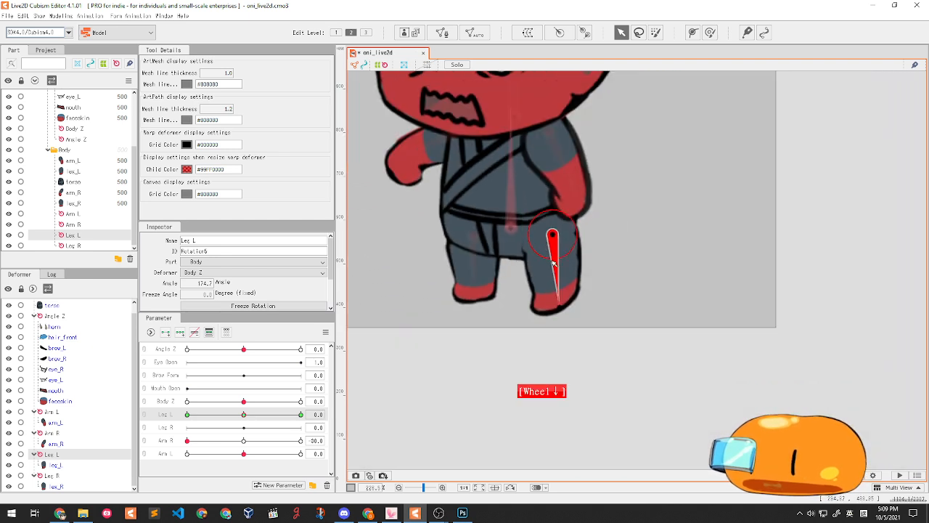
pyautogui.moveTo(554, 262); pyautogui.dragTo(560, 307)
pyautogui.moveTo(244, 414); pyautogui.dragTo(149, 410)
pyautogui.rightClick(244, 421)
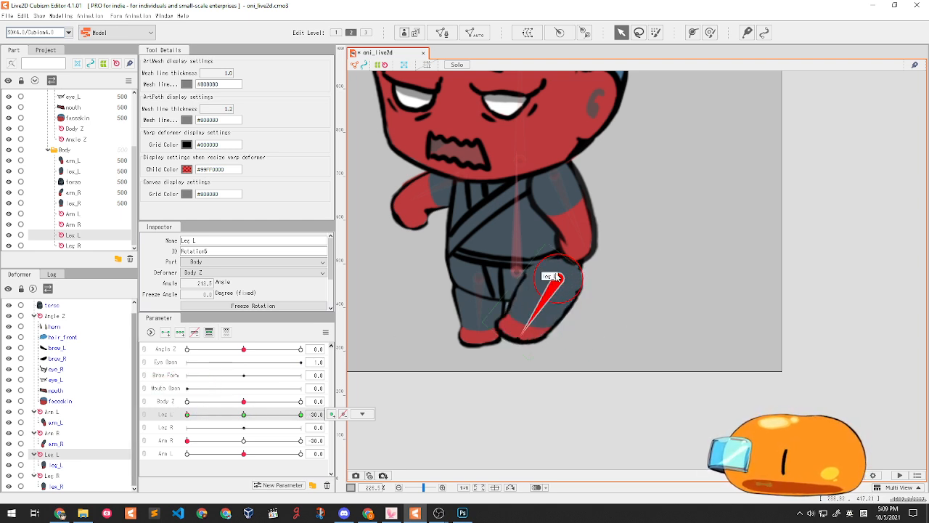
pyautogui.moveTo(558, 279); pyautogui.dragTo(552, 288)
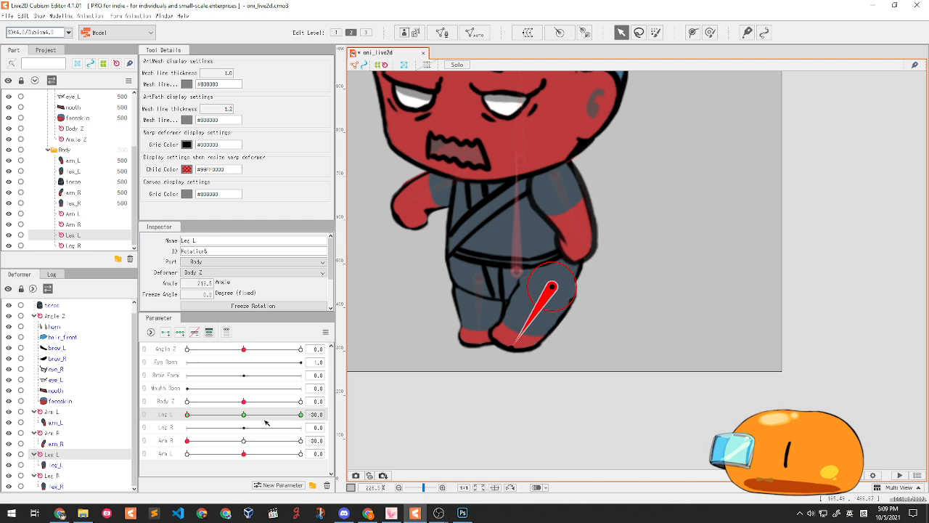
pyautogui.moveTo(245, 415); pyautogui.dragTo(299, 414)
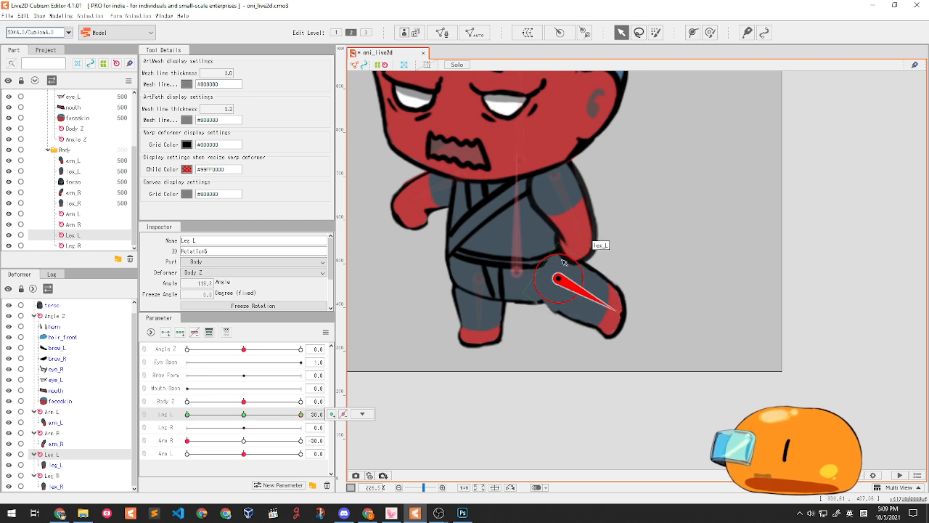
pyautogui.rightClick(246, 414)
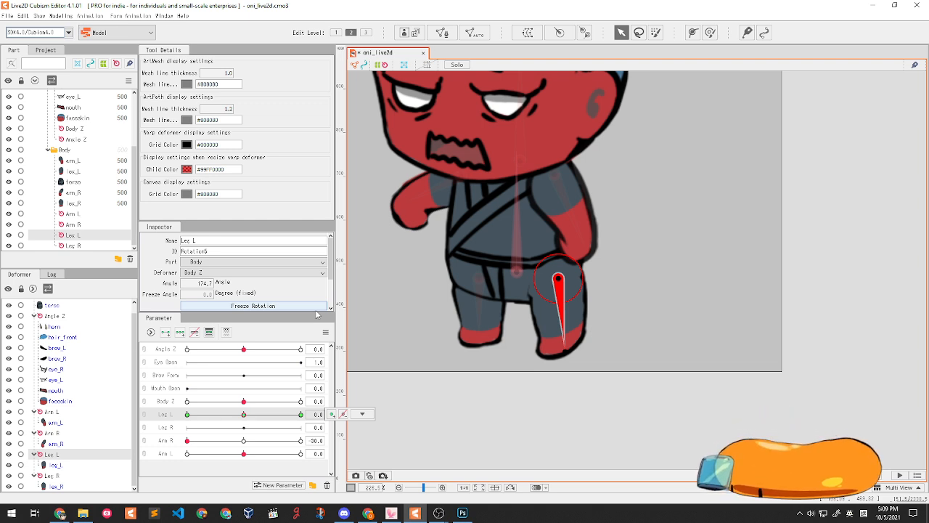
# - Replace the Leg L rotation deformer with a new one pivoting down the left leg
pyautogui.press('Delete')
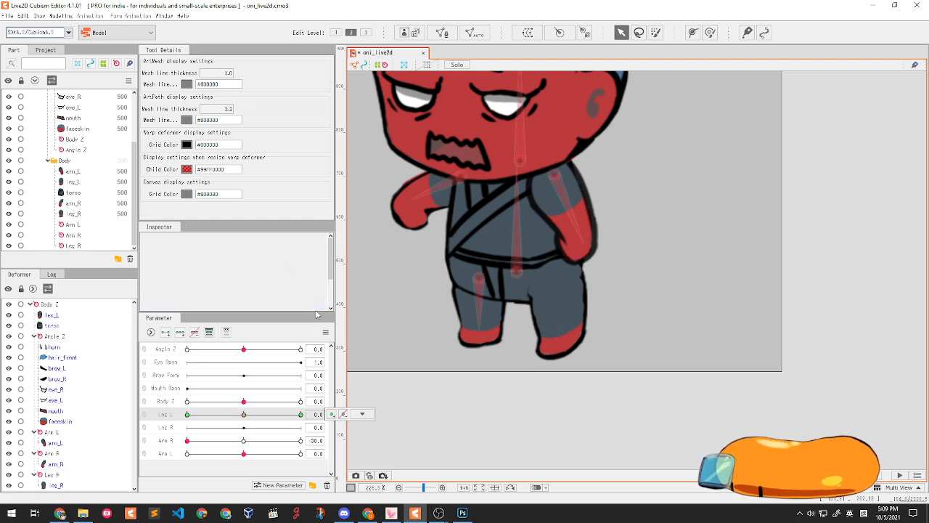
pyautogui.click(545, 312)
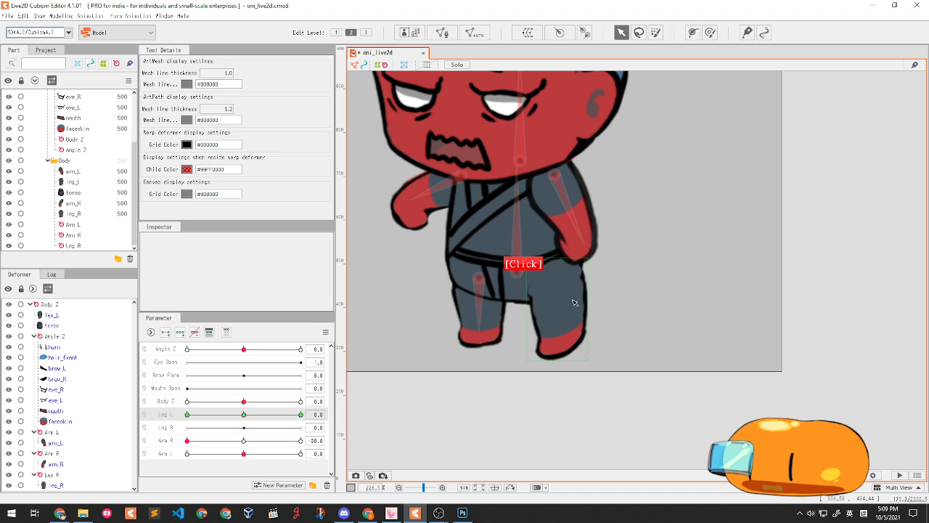
pyautogui.click(585, 33)
pyautogui.moveTo(548, 287); pyautogui.dragTo(554, 340)
# - Key Leg L with the leg rotated outward at 30 and inward at -30, then return to 0
pyautogui.click(180, 333)
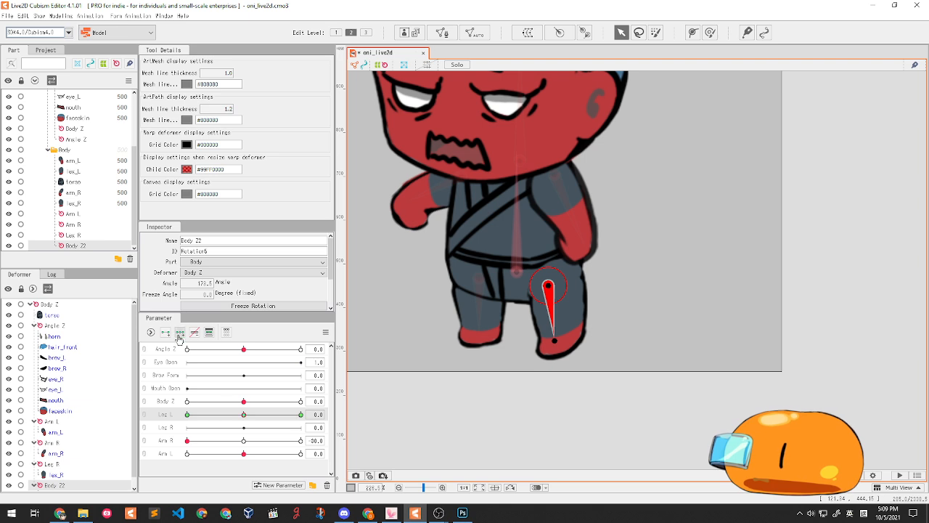
pyautogui.moveTo(244, 415); pyautogui.dragTo(305, 415)
pyautogui.moveTo(554, 340); pyautogui.dragTo(519, 333)
pyautogui.click(187, 414)
pyautogui.click(243, 414)
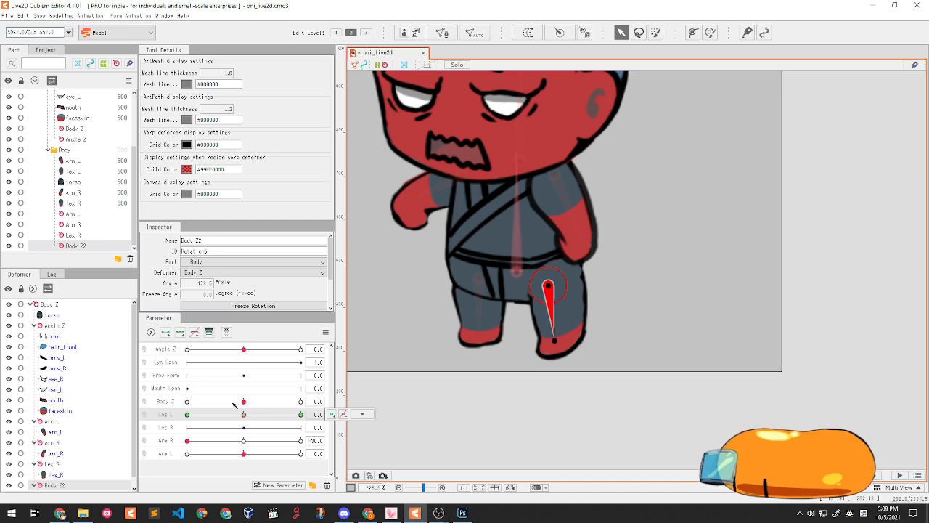
# - Bring the whole character back into view and select the head's Angle Z rotation deformer
pyautogui.scroll(-6, 593, 116)
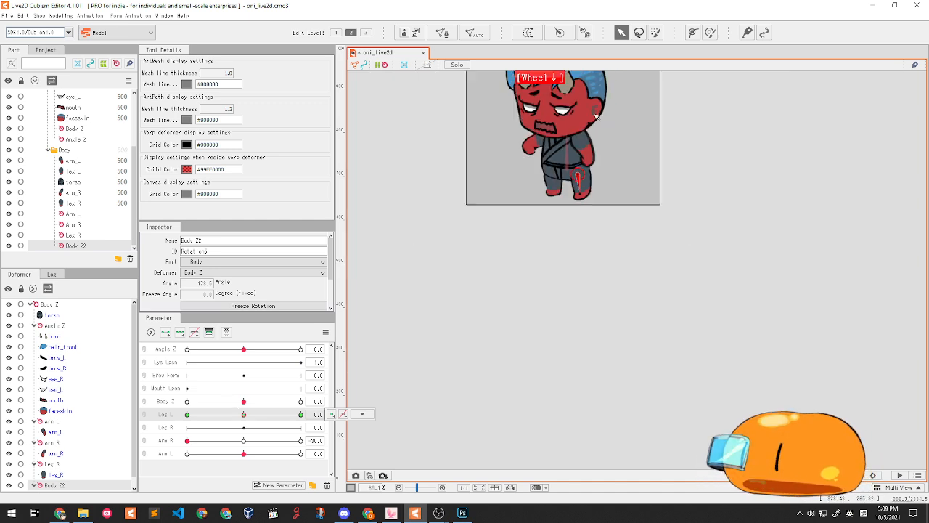
pyautogui.moveTo(593, 116); pyautogui.dragTo(581, 243)
pyautogui.scroll(4, 580, 242)
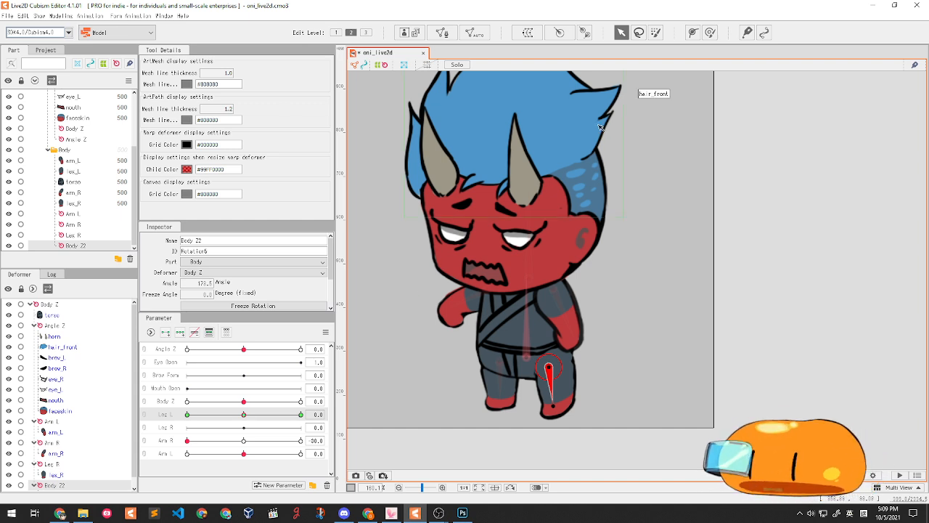
pyautogui.click(529, 280)
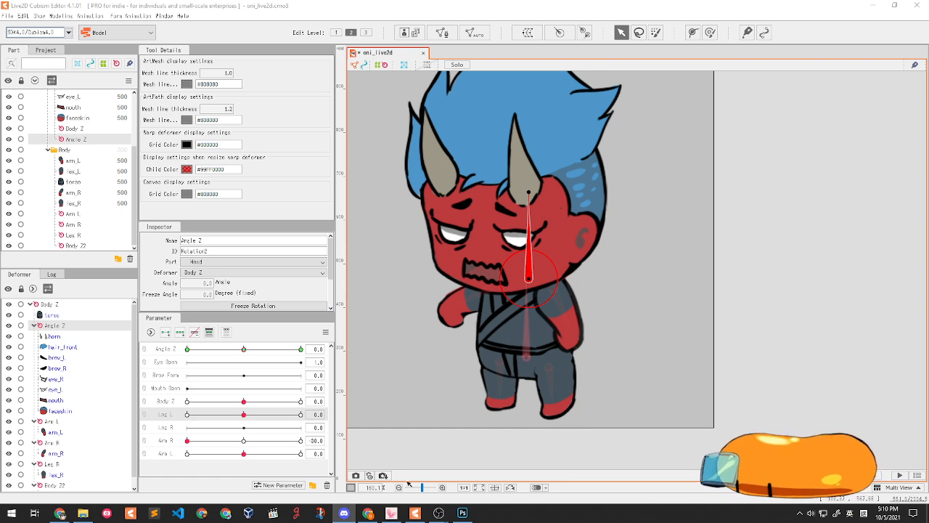
# - Add three keys to Leg R, rotating the right leg at 30 and -30, then reset to 0
pyautogui.scroll(2, 596, 342)
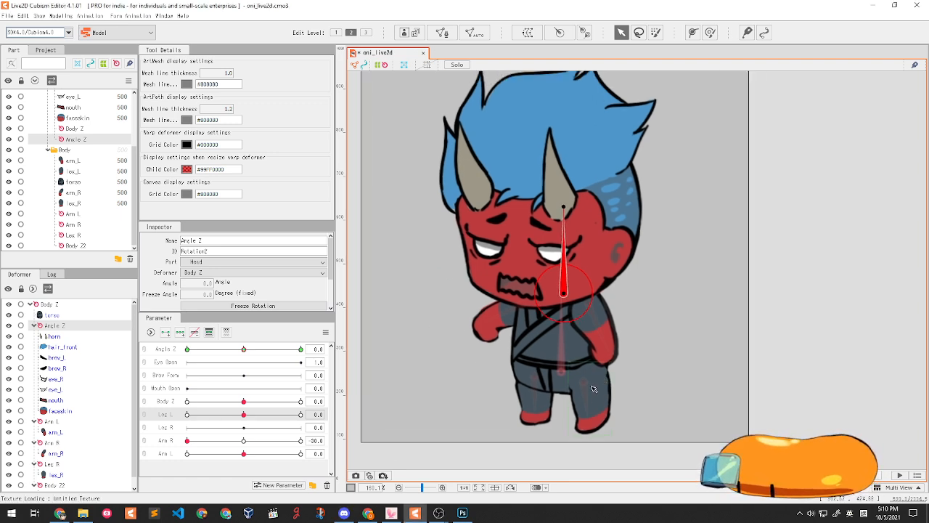
pyautogui.scroll(2, 536, 379)
pyautogui.click(535, 381)
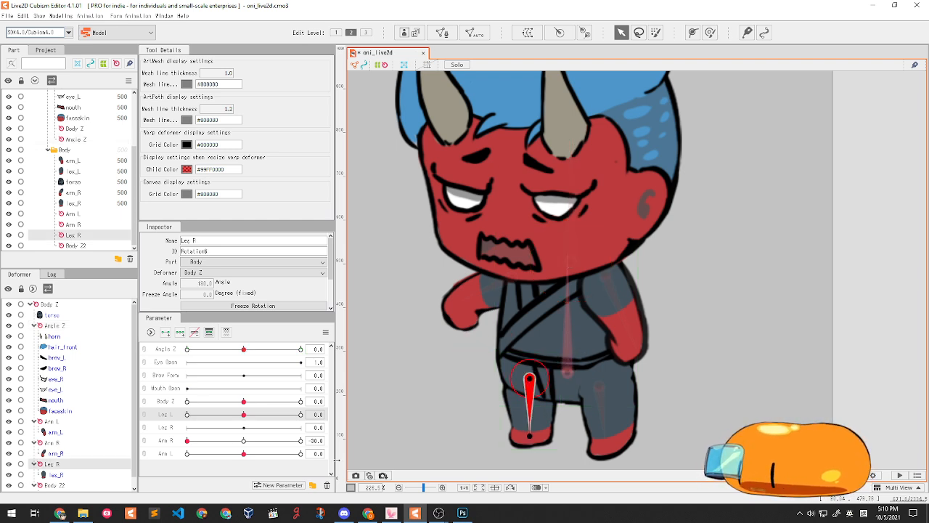
pyautogui.click(167, 429)
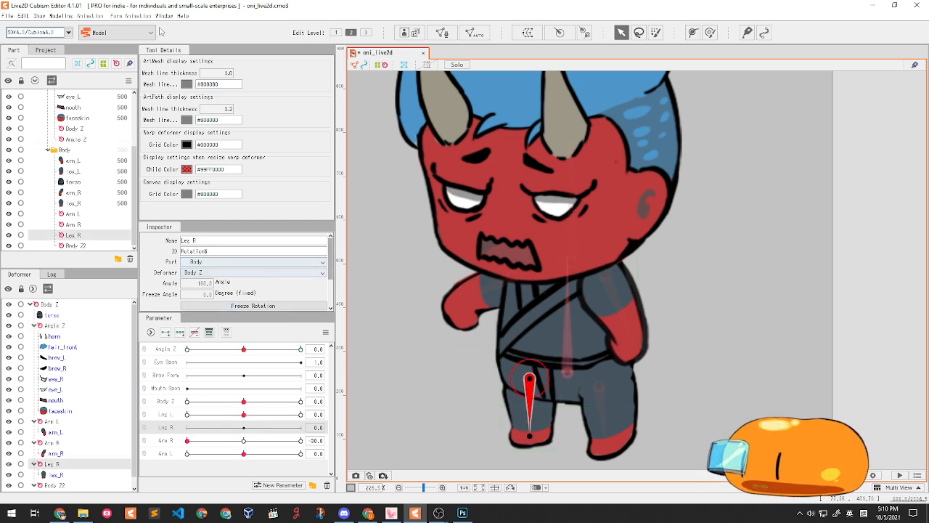
pyautogui.click(192, 333)
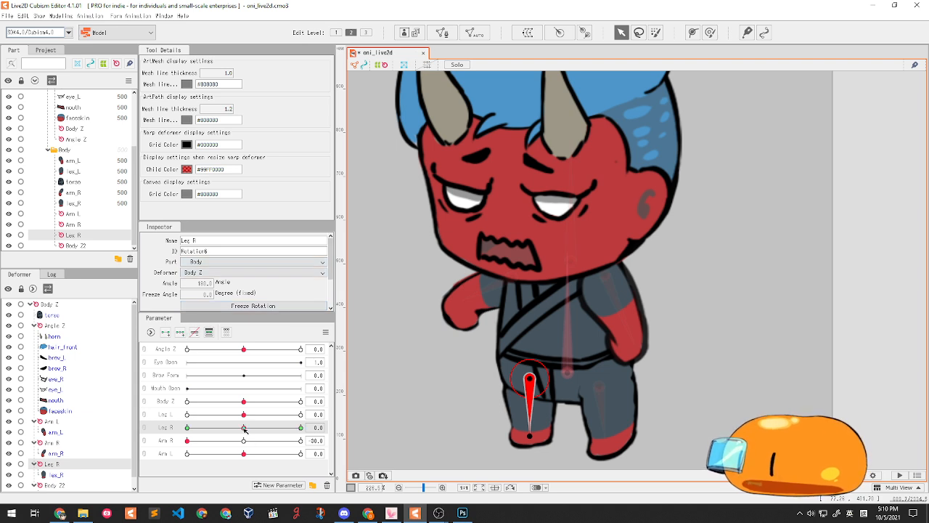
pyautogui.moveTo(244, 429); pyautogui.dragTo(300, 427)
pyautogui.moveTo(530, 435); pyautogui.dragTo(574, 427)
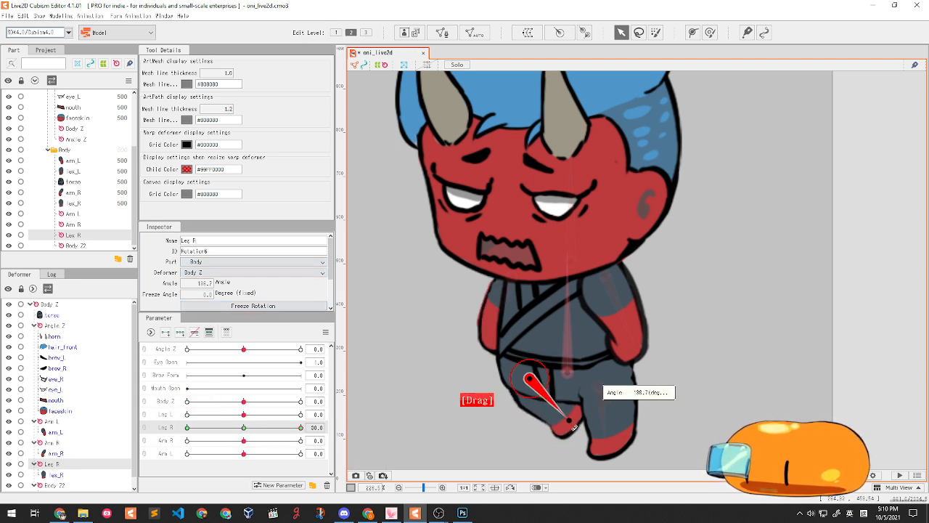
pyautogui.moveTo(243, 427); pyautogui.dragTo(187, 428)
pyautogui.moveTo(535, 440); pyautogui.dragTo(494, 423)
pyautogui.moveTo(216, 426); pyautogui.dragTo(185, 430)
pyautogui.rightClick(246, 429)
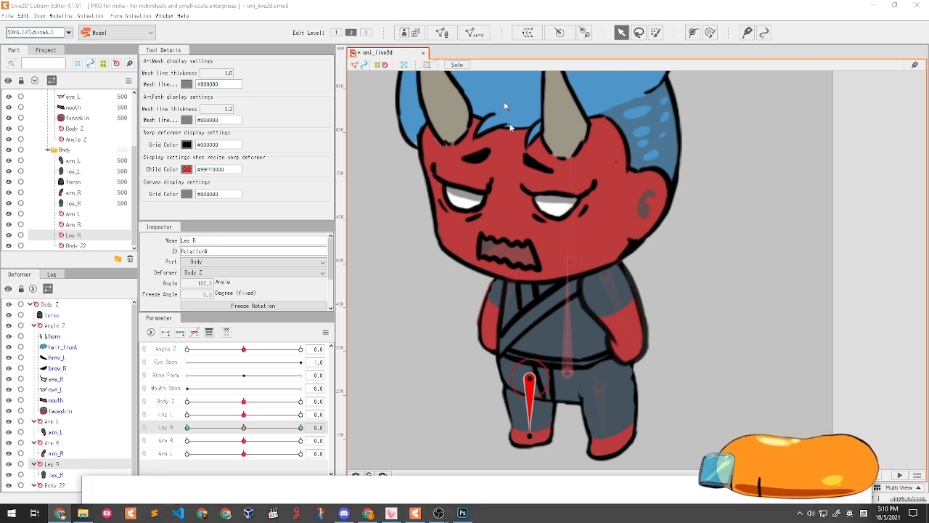
# - View the fox-mask walk reference animation, then close the browser to return to the model
pyautogui.click(60, 513)
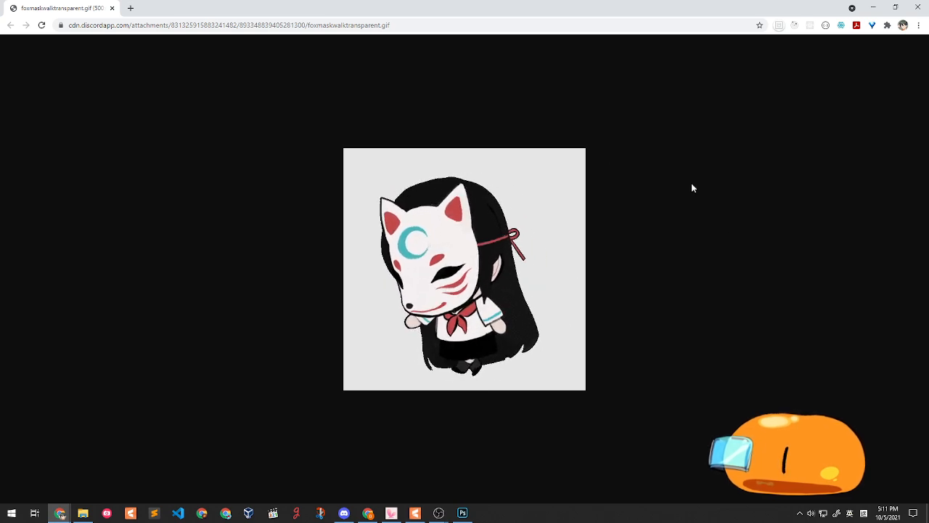
pyautogui.moveTo(491, 17); pyautogui.dragTo(454, 112)
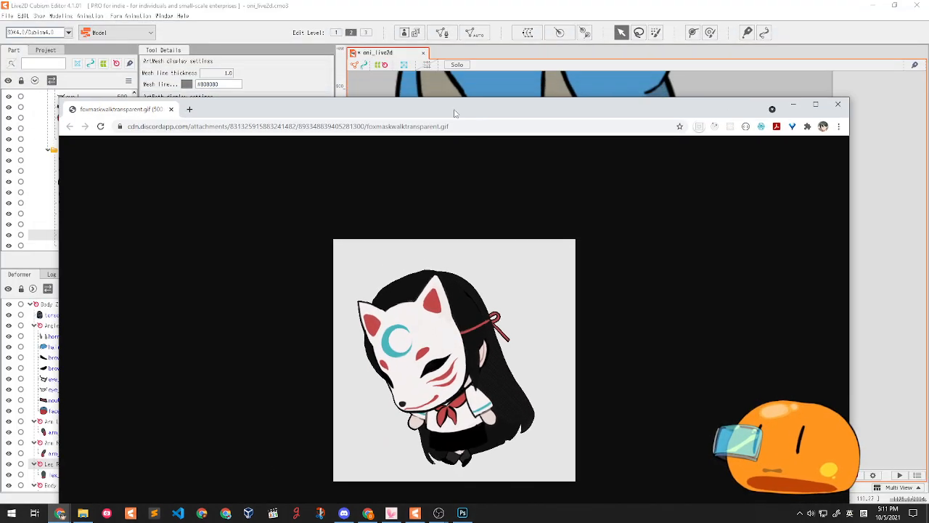
pyautogui.click(835, 106)
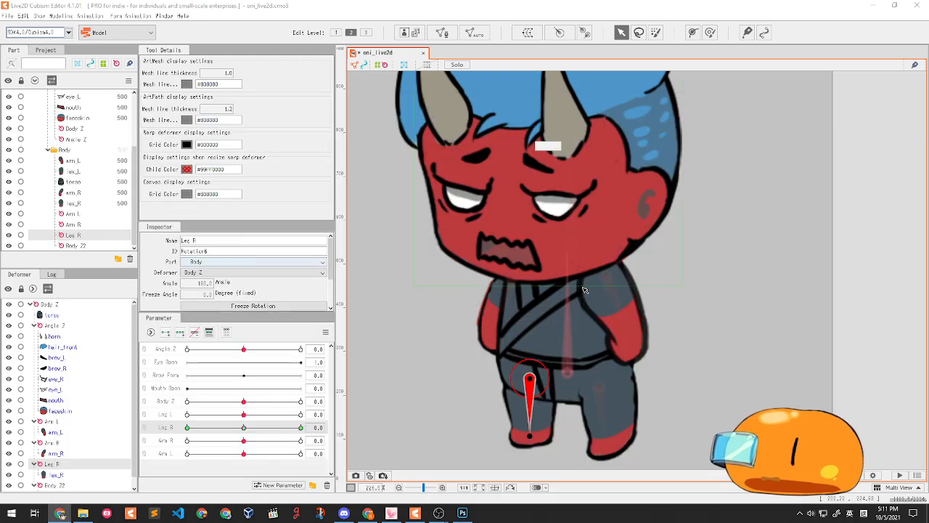
# - Test Leg R, Leg L, Arm L and Body Z poses, then reset both arms, both legs and Body Z to 0
pyautogui.moveTo(268, 437); pyautogui.dragTo(247, 416)
pyautogui.rightClick(246, 429)
pyautogui.rightClick(247, 416)
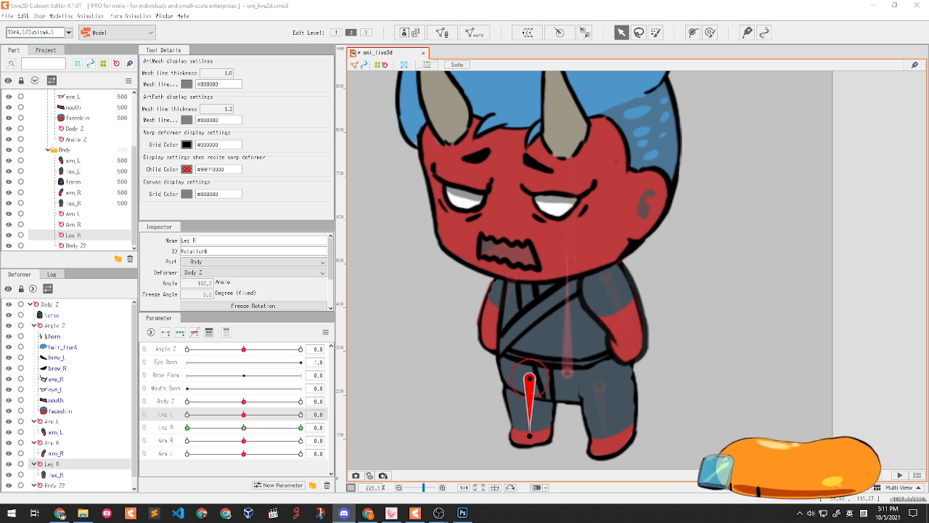
pyautogui.moveTo(548, 359); pyautogui.dragTo(539, 309)
pyautogui.moveTo(244, 428); pyautogui.dragTo(210, 453)
pyautogui.moveTo(243, 402); pyautogui.dragTo(264, 414)
pyautogui.moveTo(260, 427); pyautogui.dragTo(239, 430)
pyautogui.rightClick(244, 441)
pyautogui.rightClick(243, 453)
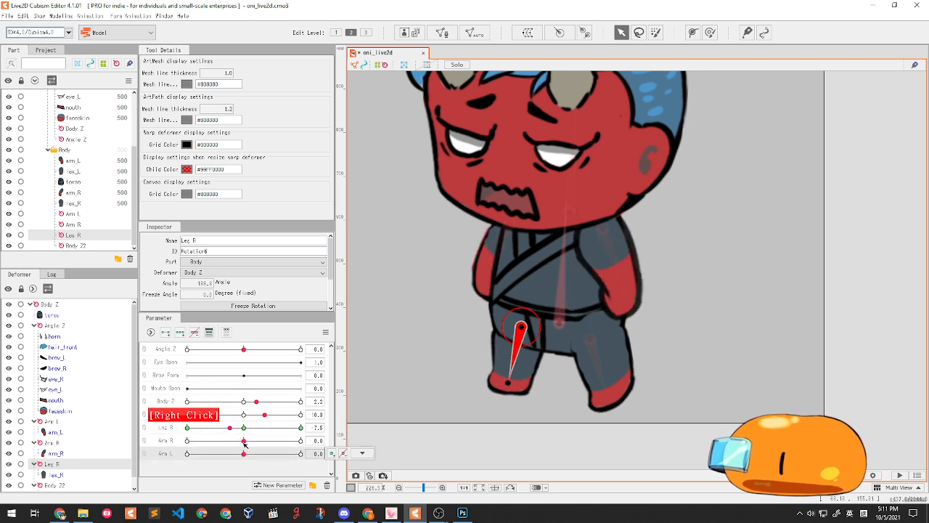
pyautogui.rightClick(244, 428)
pyautogui.rightClick(244, 415)
pyautogui.rightClick(244, 402)
# - Tilt the head with Angle Z at 20, reset it to 0, and save the model
pyautogui.moveTo(244, 350); pyautogui.dragTo(282, 350)
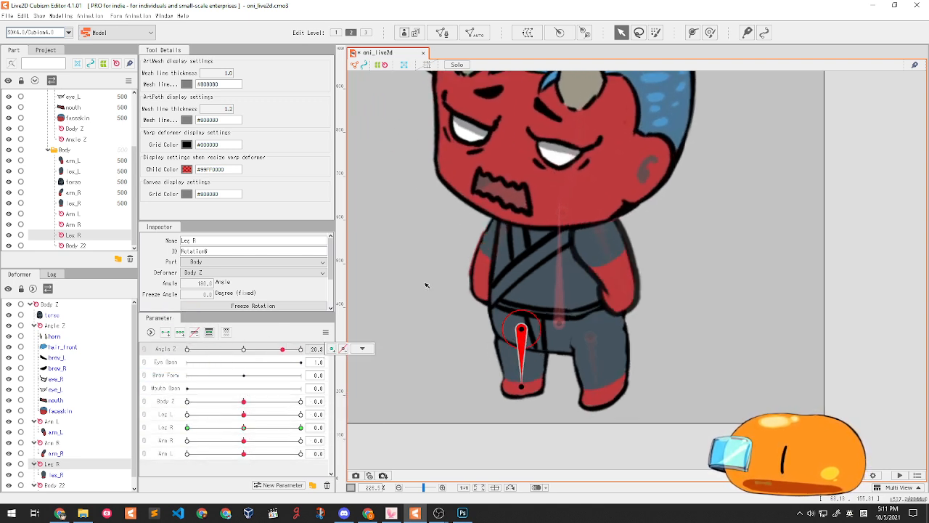
pyautogui.scroll(-3, 552, 395)
pyautogui.scroll(3, 571, 279)
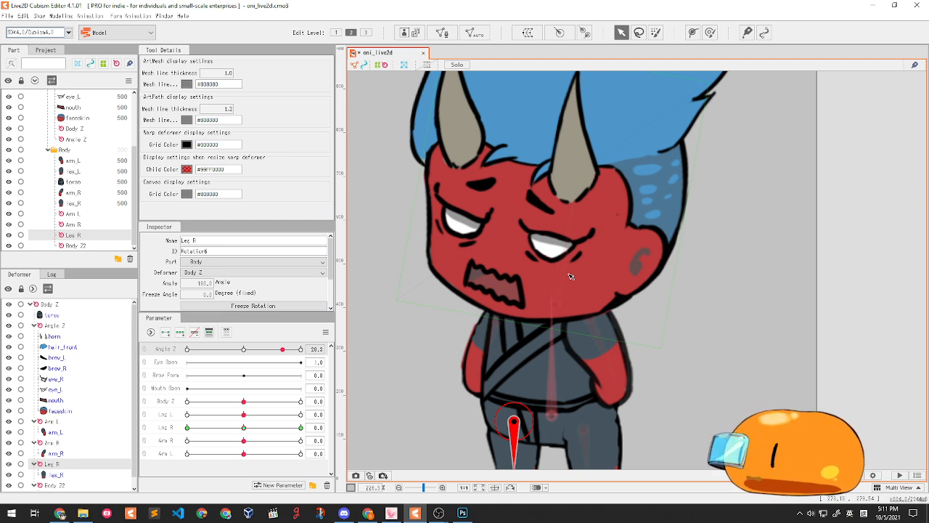
pyautogui.rightClick(243, 350)
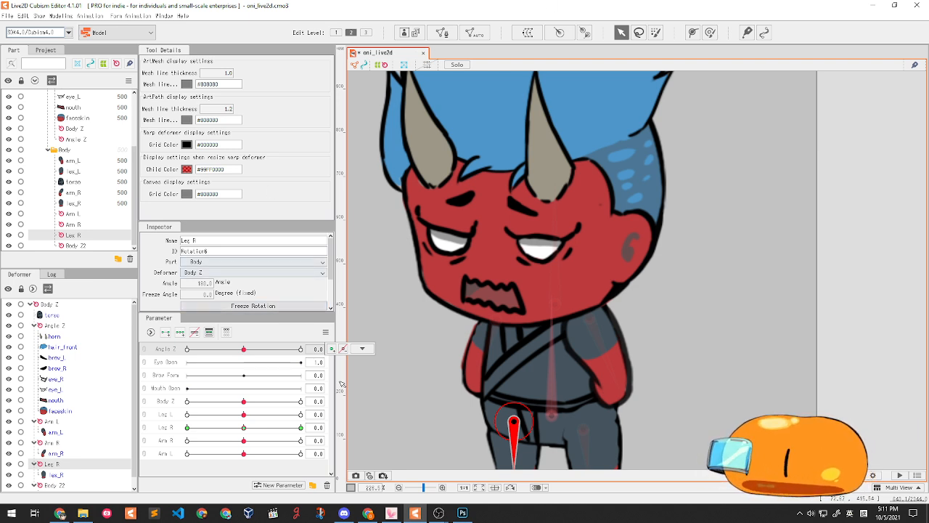
pyautogui.click(362, 348)
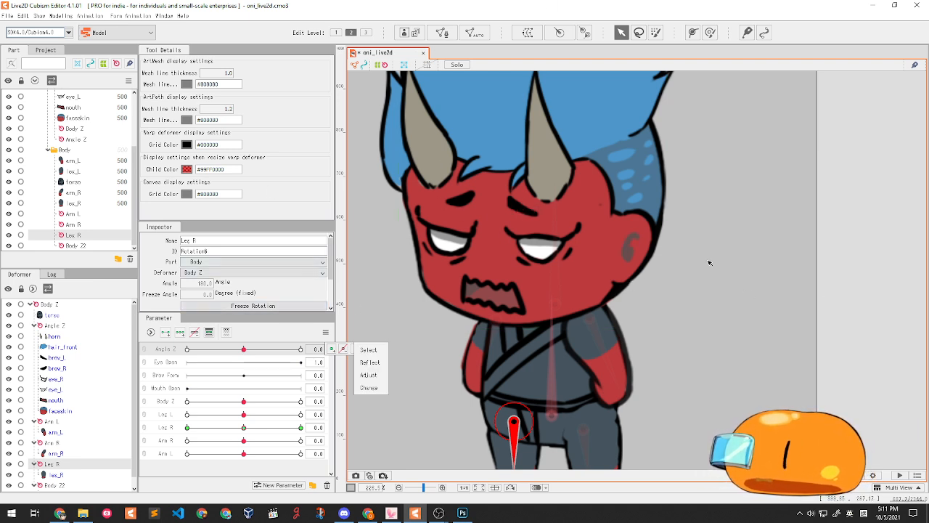
pyautogui.hotkey('ctrl', 's')
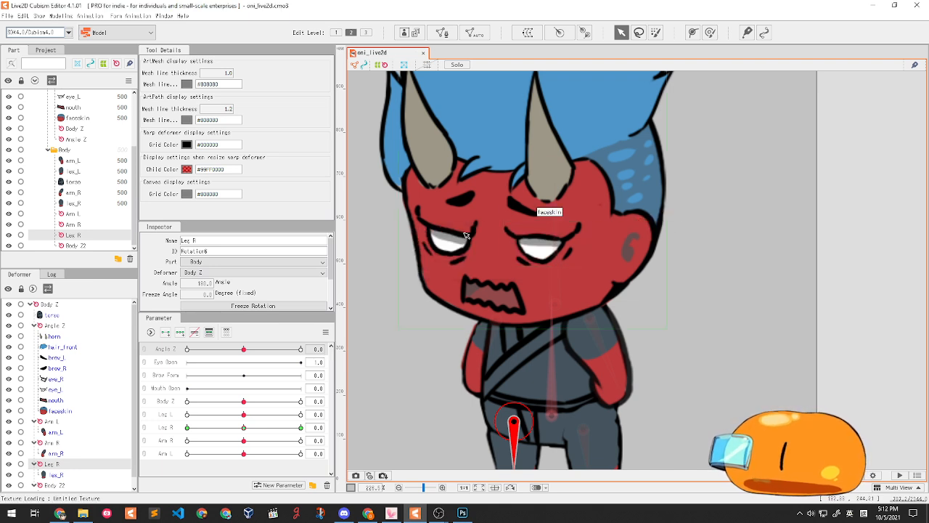
# - Open the automatic mesh generator for eye_L and apply the Standard preset
pyautogui.click(541, 245)
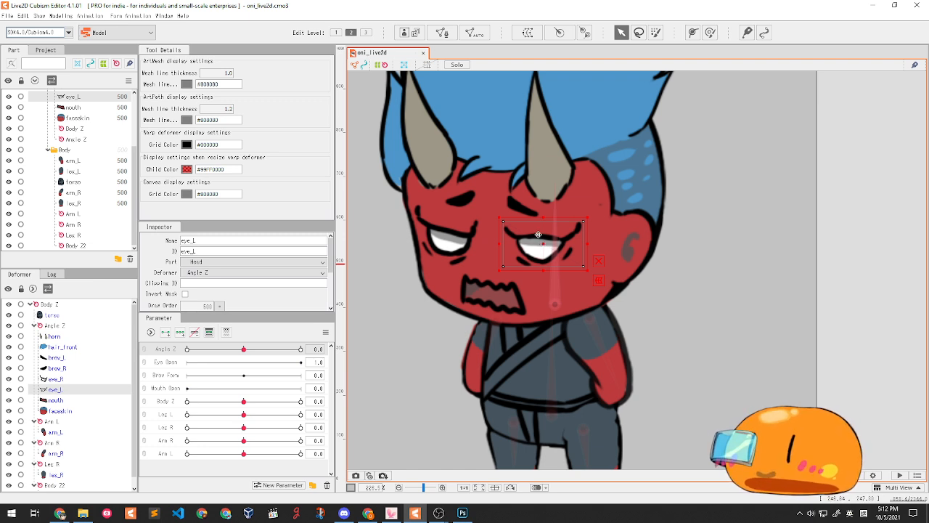
pyautogui.click(474, 33)
pyautogui.moveTo(485, 189); pyautogui.dragTo(357, 222)
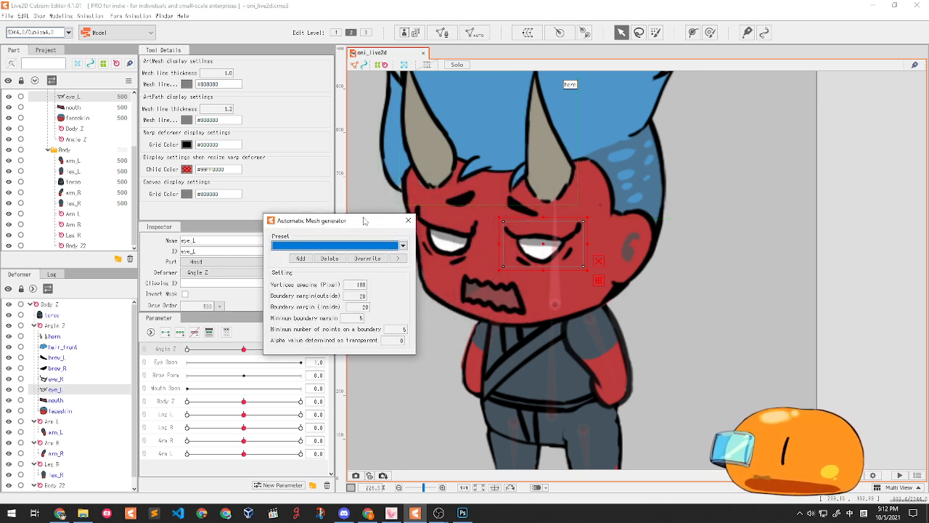
pyautogui.click(329, 245)
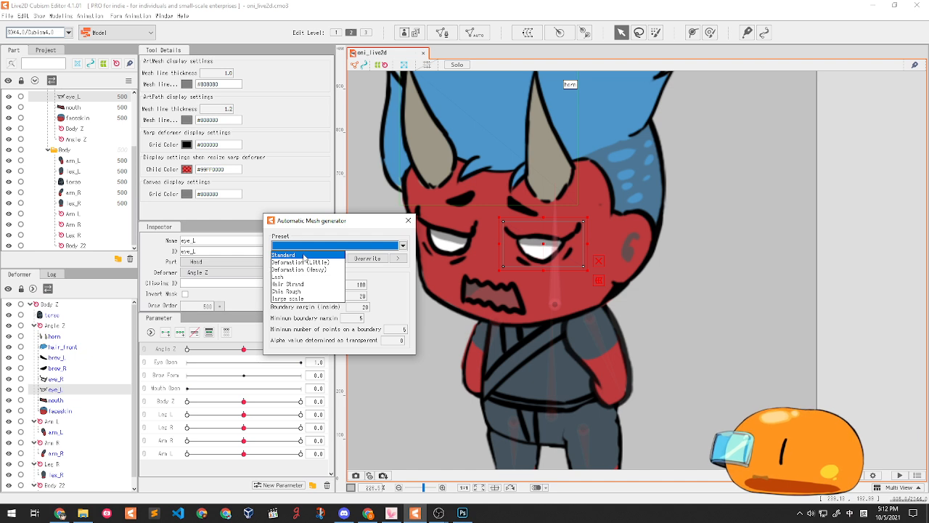
pyautogui.click(305, 255)
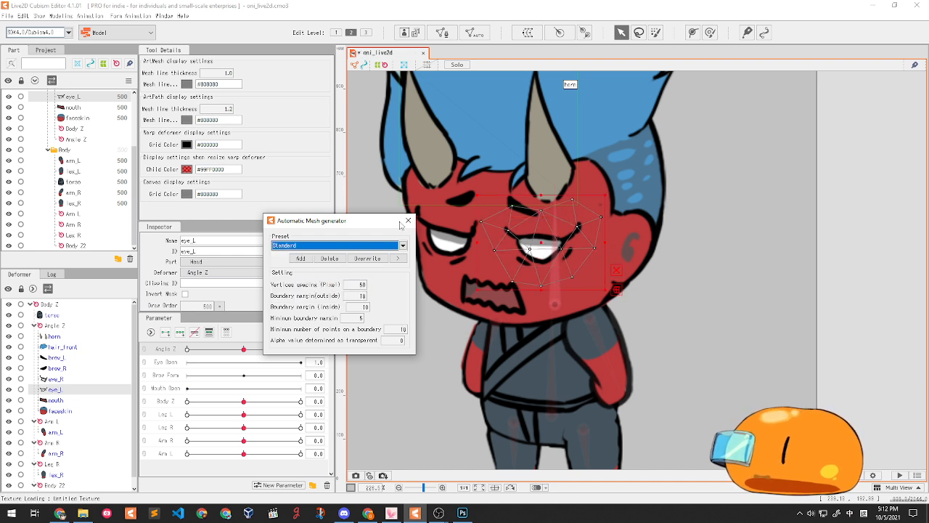
pyautogui.moveTo(354, 229); pyautogui.dragTo(330, 220)
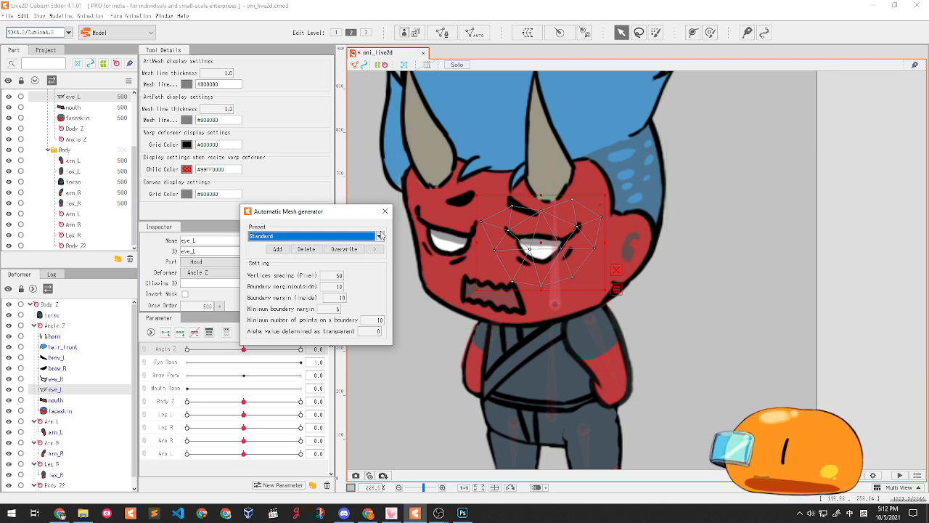
# - Set vertex spacing 20, outside margin 10 and inside margin 5, then close the generator
pyautogui.click(337, 275)
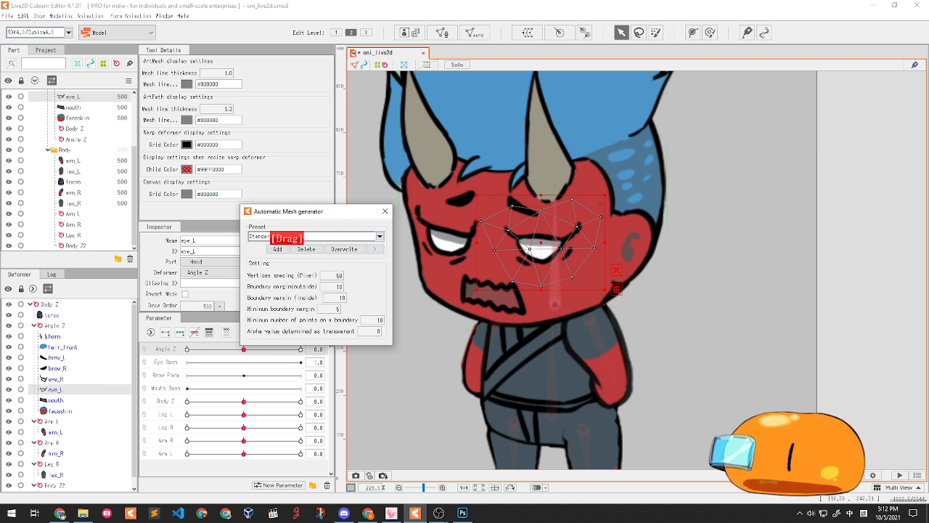
pyautogui.moveTo(336, 275)
pyautogui.mouseDown()
pyautogui.moveTo(316, 275)
pyautogui.moveTo(345, 279)
pyautogui.mouseUp()
pyautogui.click(339, 276)
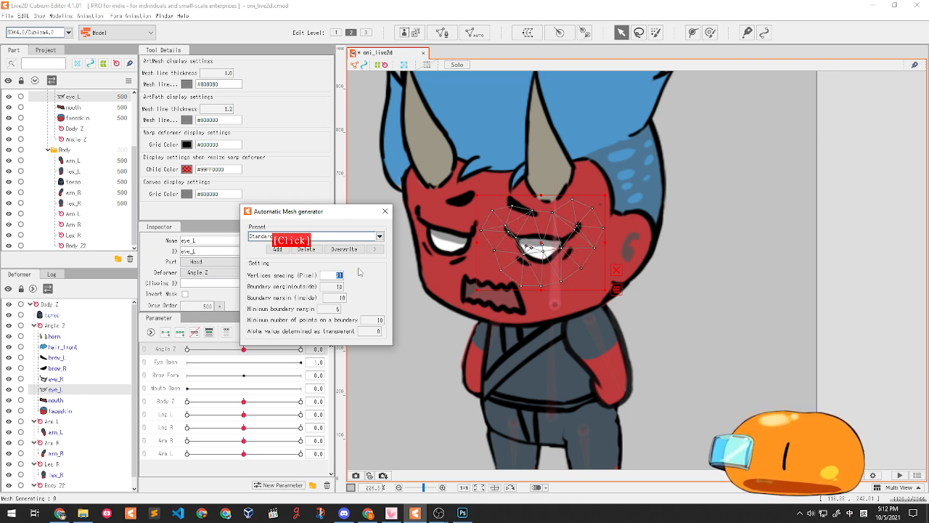
pyautogui.write('20')
pyautogui.press('Return')
pyautogui.click(337, 286)
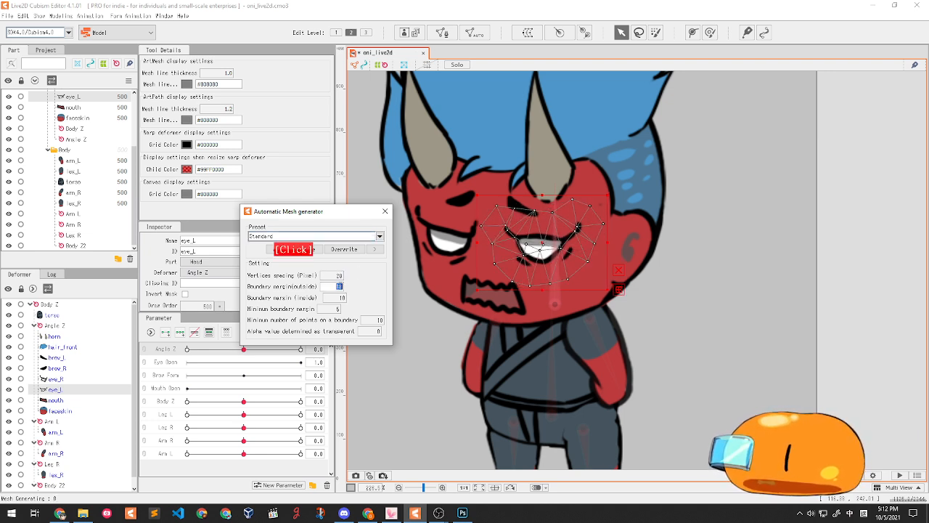
pyautogui.write('10')
pyautogui.press('Return')
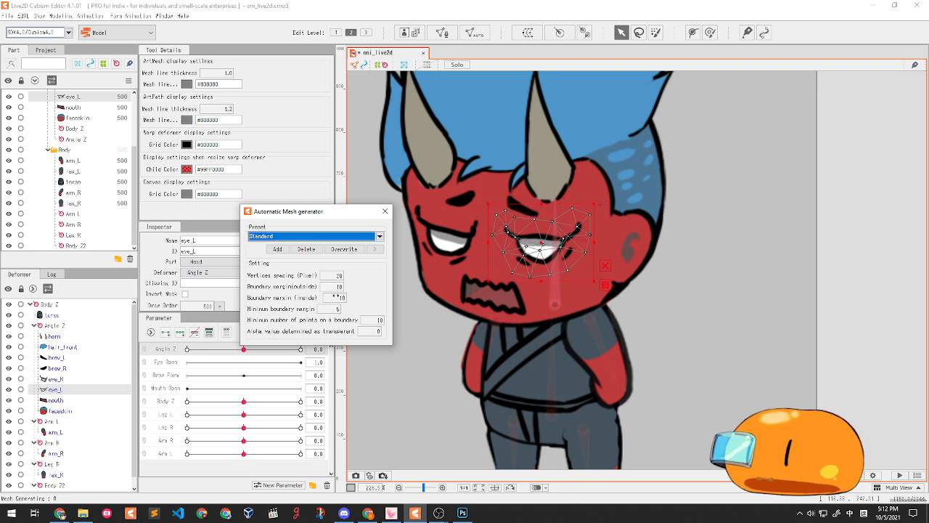
pyautogui.click(335, 297)
pyautogui.write('5')
pyautogui.press('Return')
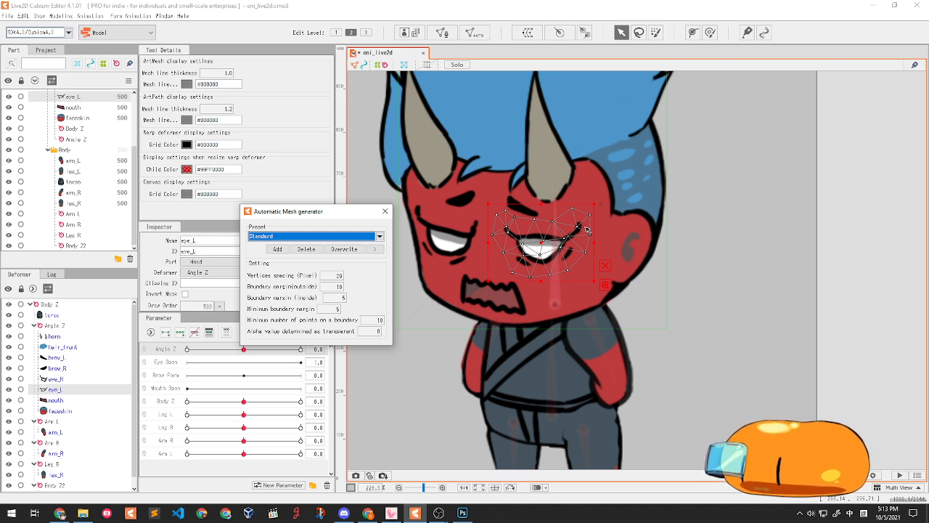
pyautogui.click(385, 215)
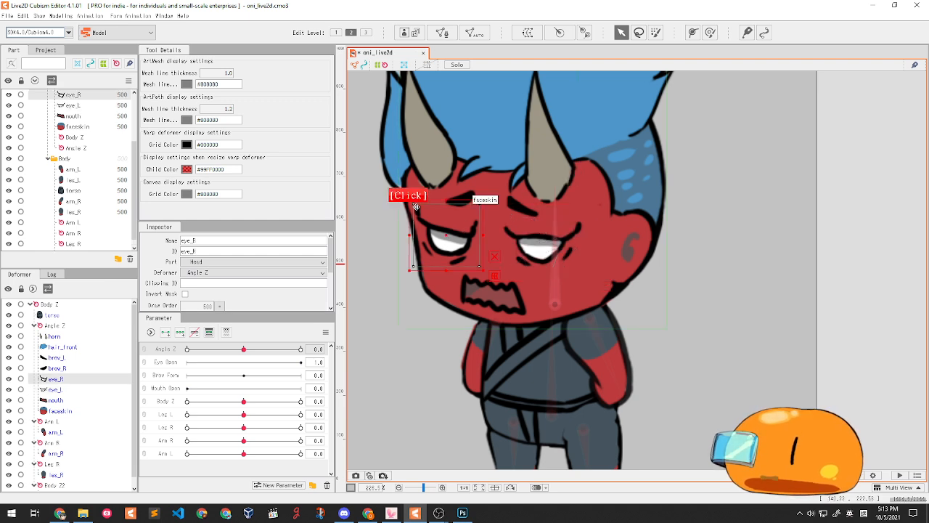
# - Select brow_L, brow_R, the right eye and the mouth together on the canvas
pyautogui.click(496, 223)
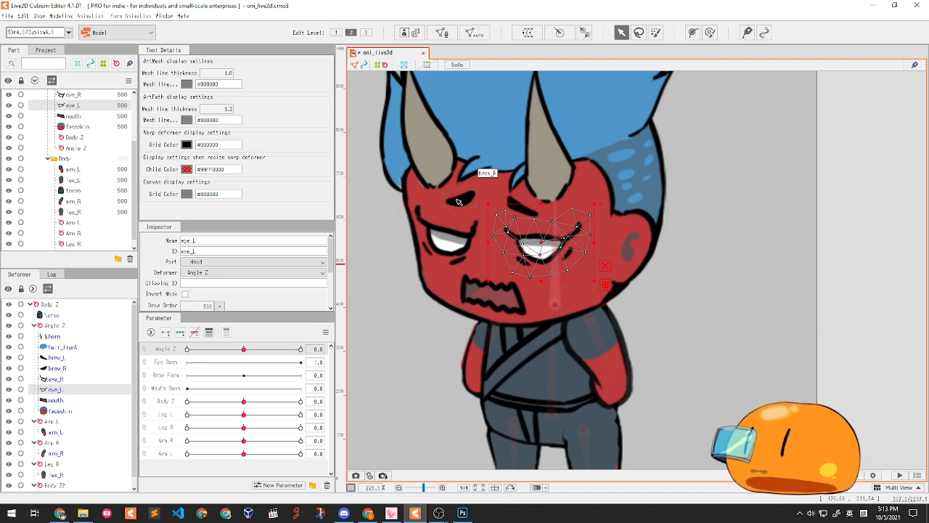
pyautogui.click(520, 211)
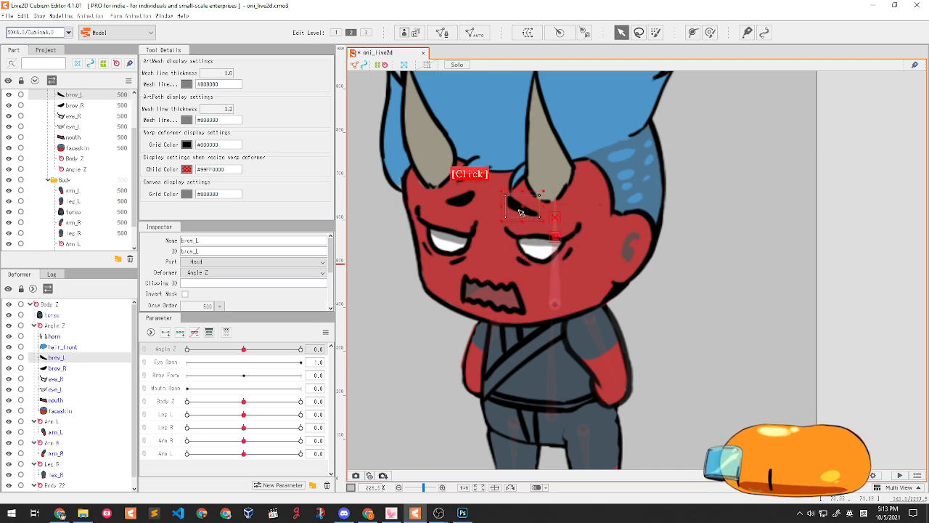
pyautogui.keyDown('shift'); pyautogui.click(464, 204); pyautogui.keyUp('shift')
pyautogui.keyDown('shift'); pyautogui.click(456, 240); pyautogui.keyUp('shift')
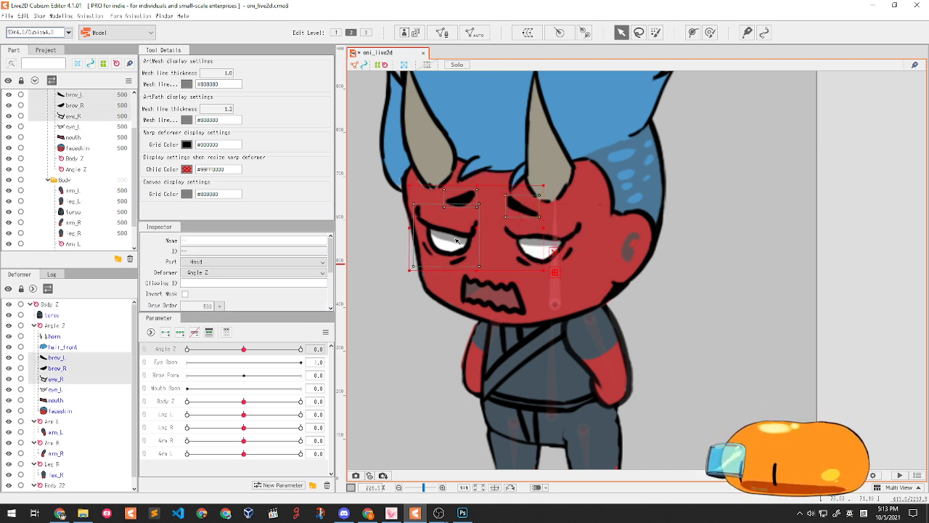
pyautogui.keyDown('ctrl'); pyautogui.click(492, 303); pyautogui.keyUp('ctrl')
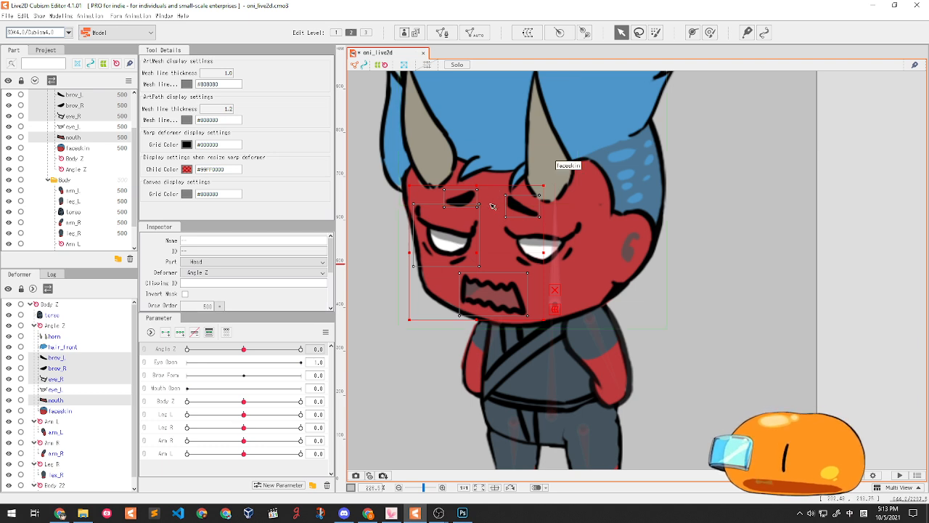
# - Reselect brow_L, brow_R, eye_R and mouth together in the Deformer palette
pyautogui.scroll(-1, 492, 206)
pyautogui.scroll(-1, 445, 241)
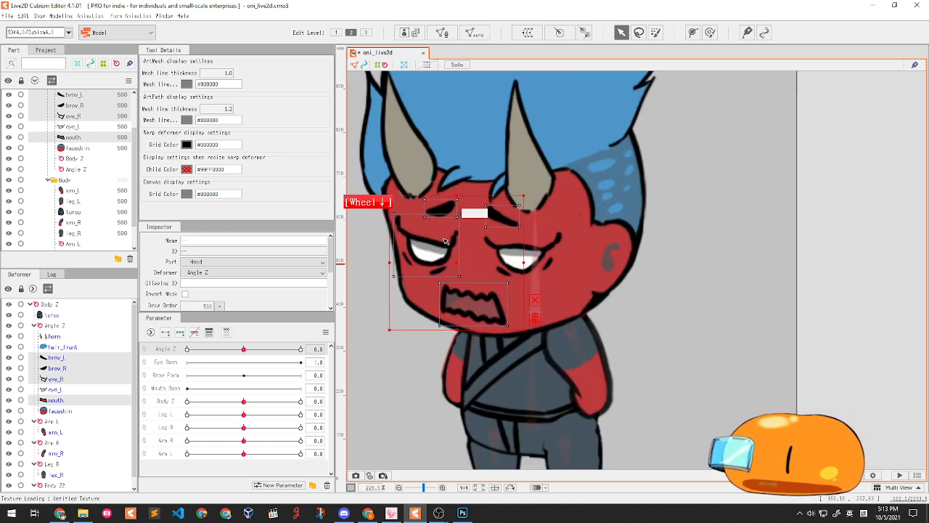
pyautogui.moveTo(445, 241); pyautogui.dragTo(484, 265)
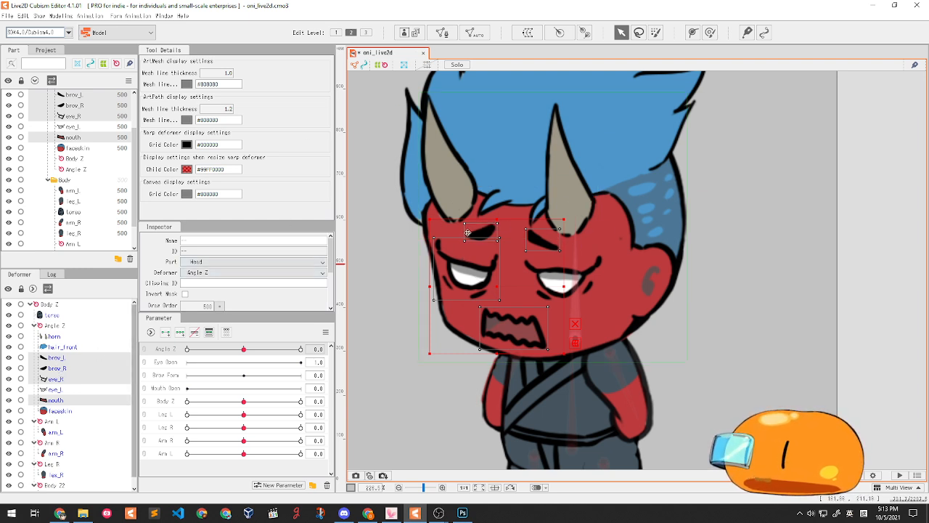
pyautogui.click(66, 356)
pyautogui.keyDown('ctrl'); pyautogui.click(69, 369); pyautogui.keyUp('ctrl')
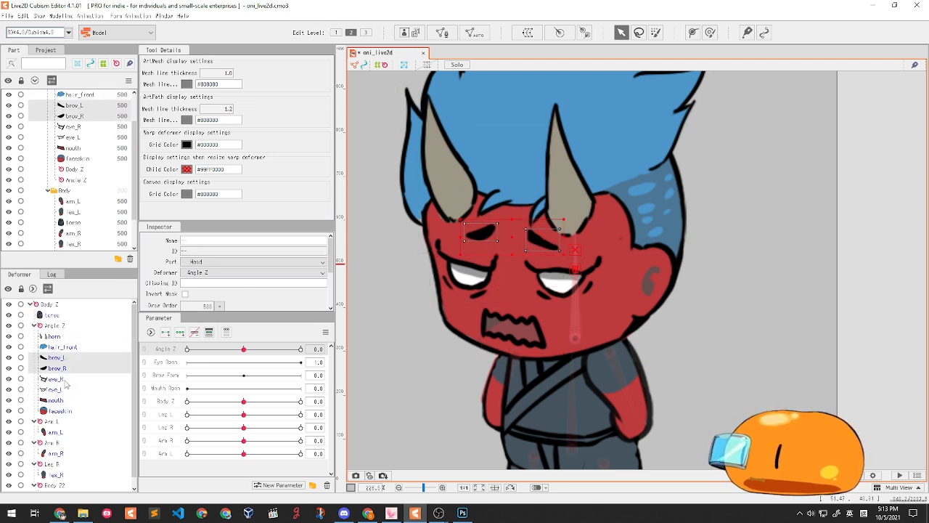
pyautogui.keyDown('ctrl'); pyautogui.click(64, 380); pyautogui.keyUp('ctrl')
pyautogui.keyDown('ctrl'); pyautogui.click(74, 402); pyautogui.keyUp('ctrl')
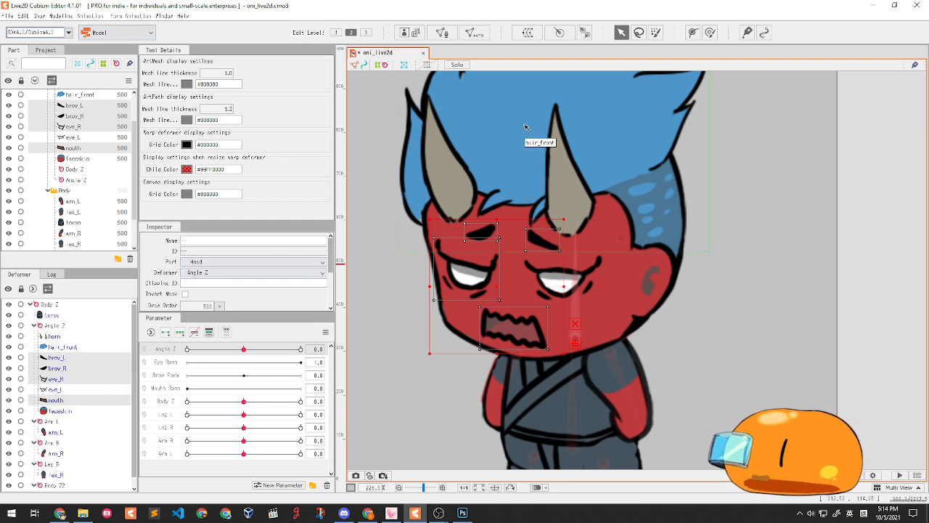
# - Open the automatic mesh generator for the selected pieces and apply the Standard preset
pyautogui.click(481, 37)
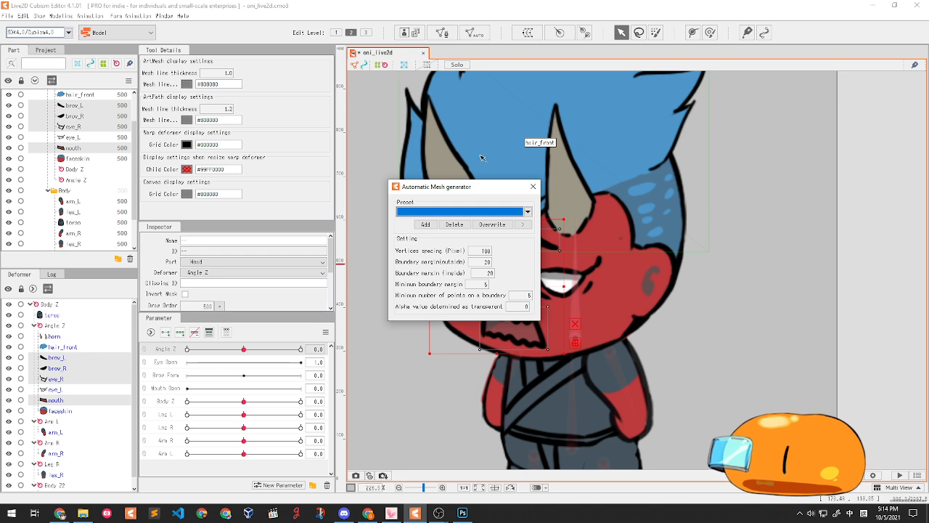
pyautogui.moveTo(468, 192); pyautogui.dragTo(310, 199)
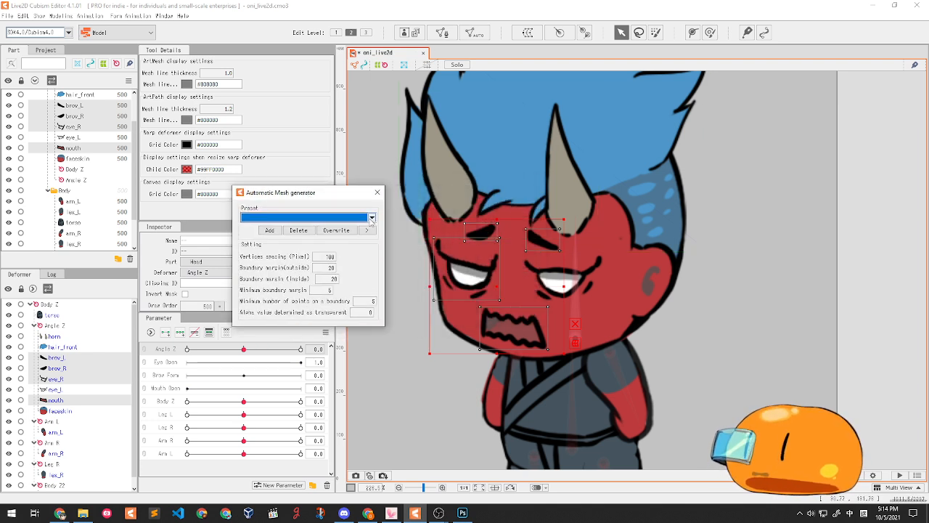
pyautogui.click(370, 217)
pyautogui.click(320, 227)
# - Set vertex spacing 20, outside margin 10 and inside margin 5, then close the generator
pyautogui.click(330, 256)
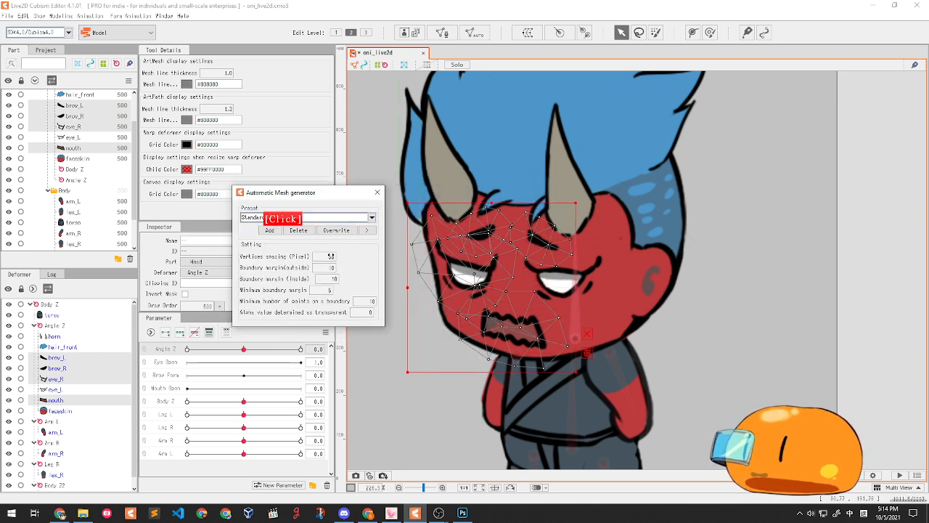
pyautogui.write('20')
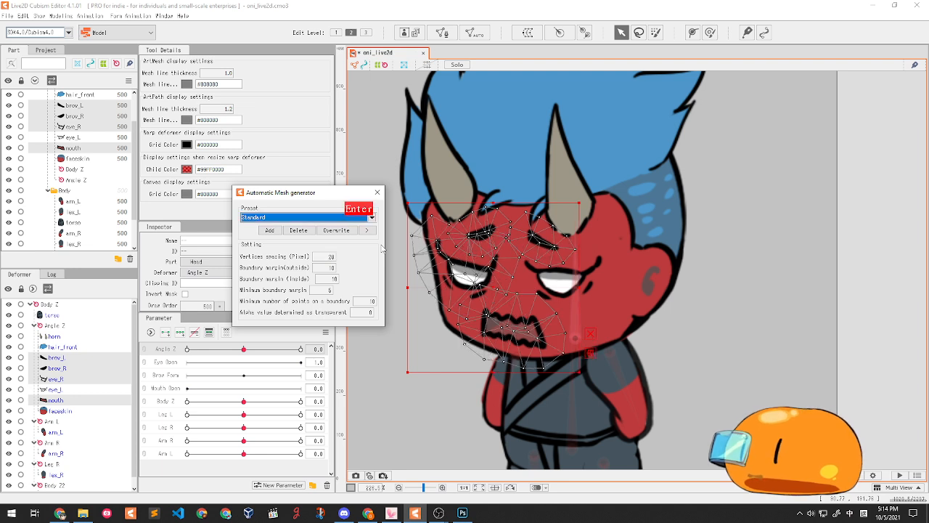
pyautogui.click(335, 267)
pyautogui.write('10')
pyautogui.press('Return')
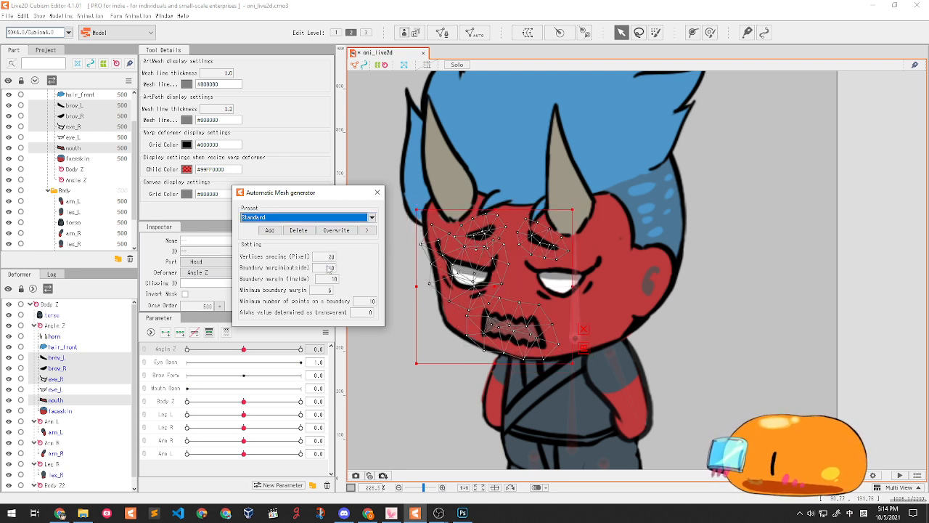
pyautogui.click(334, 279)
pyautogui.write('5')
pyautogui.press('Return')
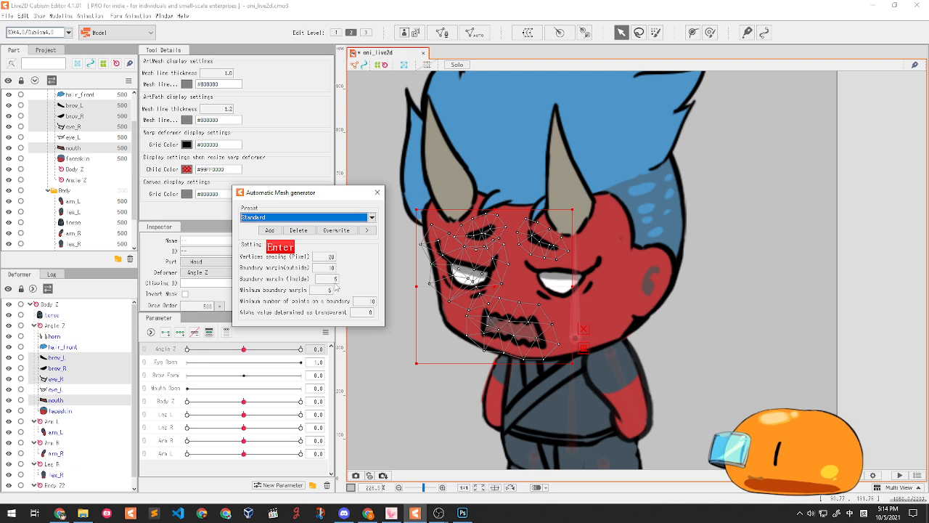
pyautogui.click(377, 197)
# - Inspect the newly generated meshes on the right eye and the left eye
pyautogui.click(374, 249)
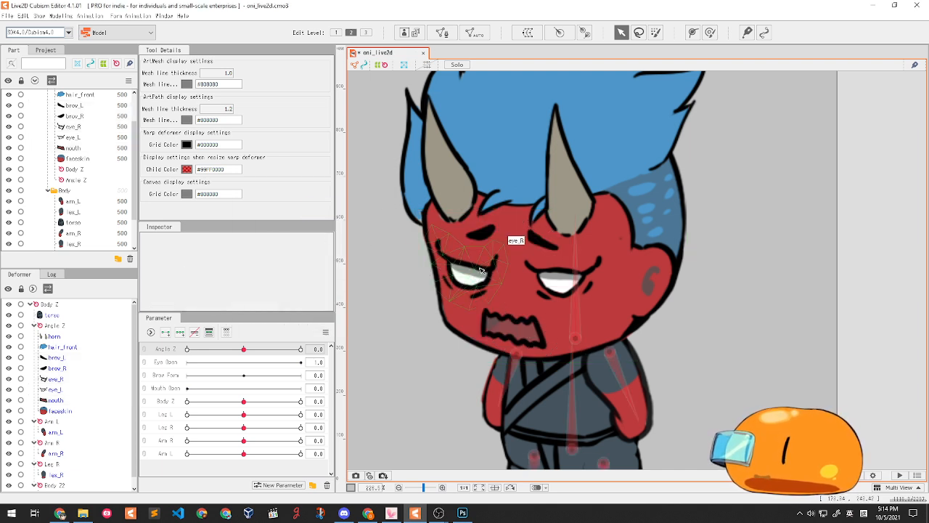
pyautogui.click(481, 271)
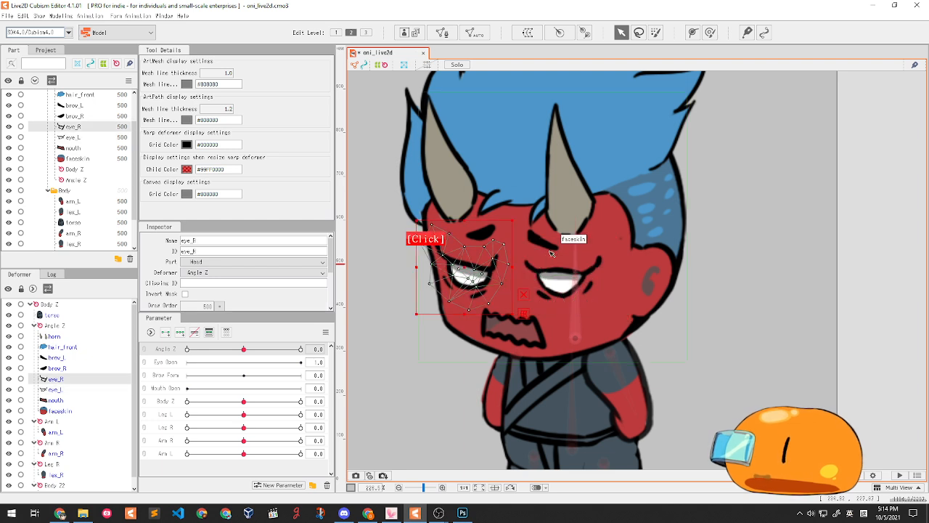
pyautogui.scroll(2, 551, 254)
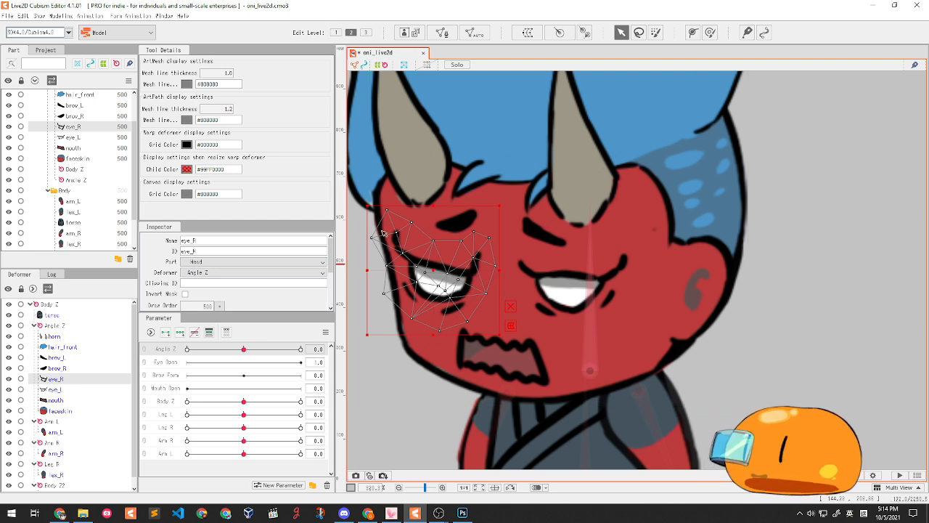
pyautogui.moveTo(496, 288); pyautogui.dragTo(506, 297)
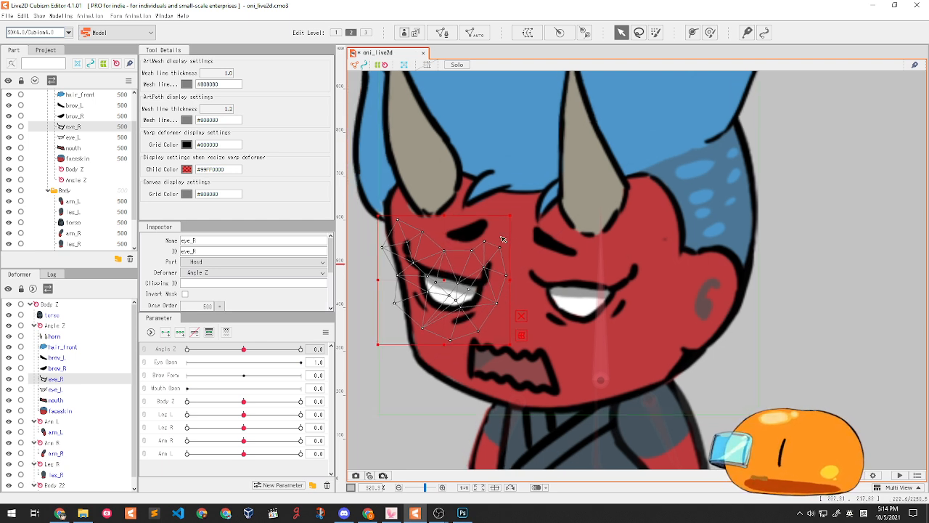
pyautogui.scroll(-3, 581, 268)
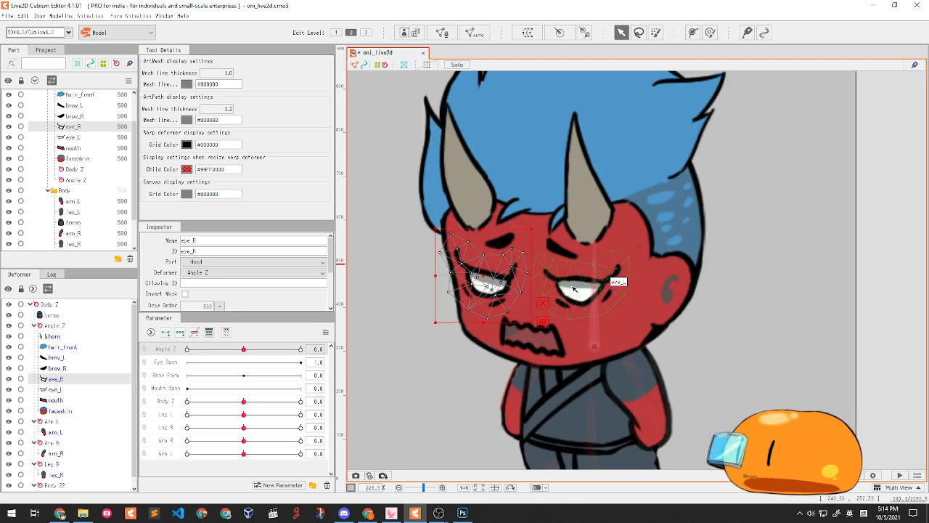
pyautogui.click(574, 289)
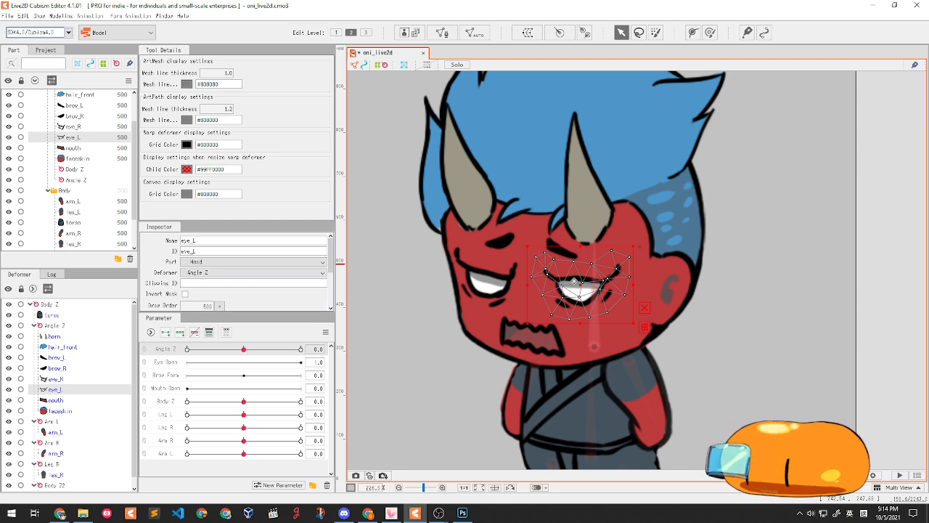
pyautogui.doubleClick(543, 173)
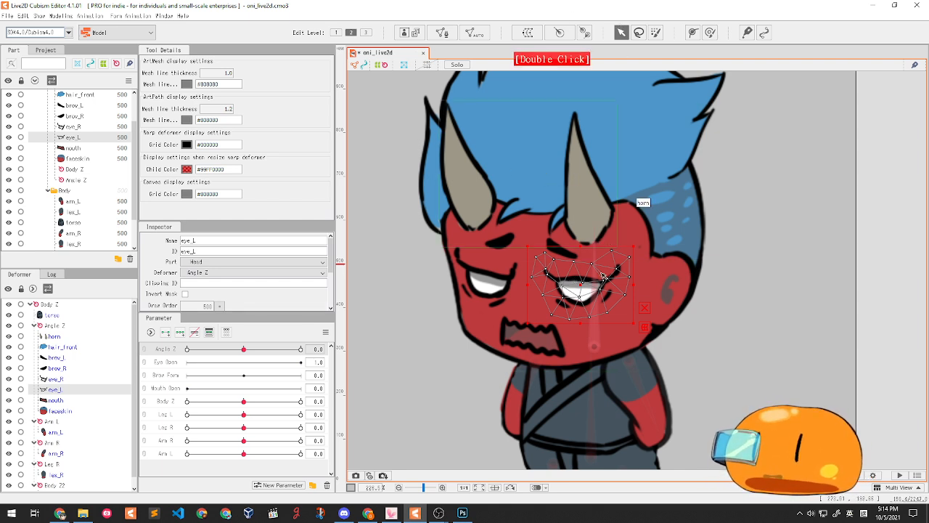
# - Create a warp deformer named 'Eye L Blink' around eye_L
pyautogui.click(527, 34)
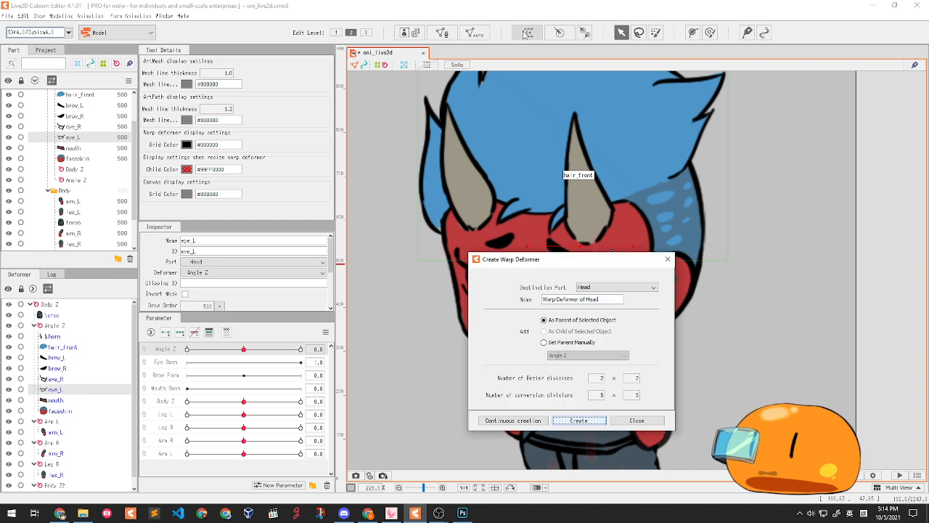
pyautogui.moveTo(564, 245); pyautogui.dragTo(357, 186)
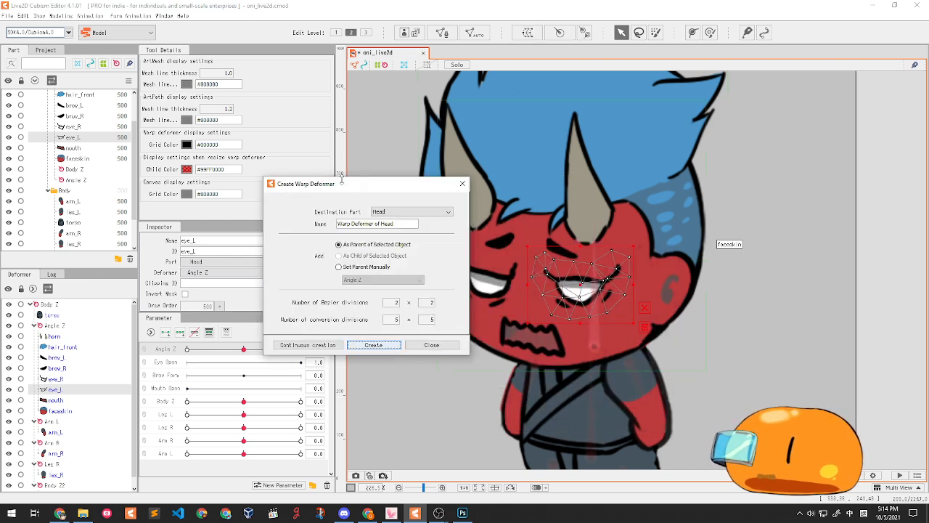
pyautogui.moveTo(413, 190); pyautogui.dragTo(392, 190)
pyautogui.click(396, 222)
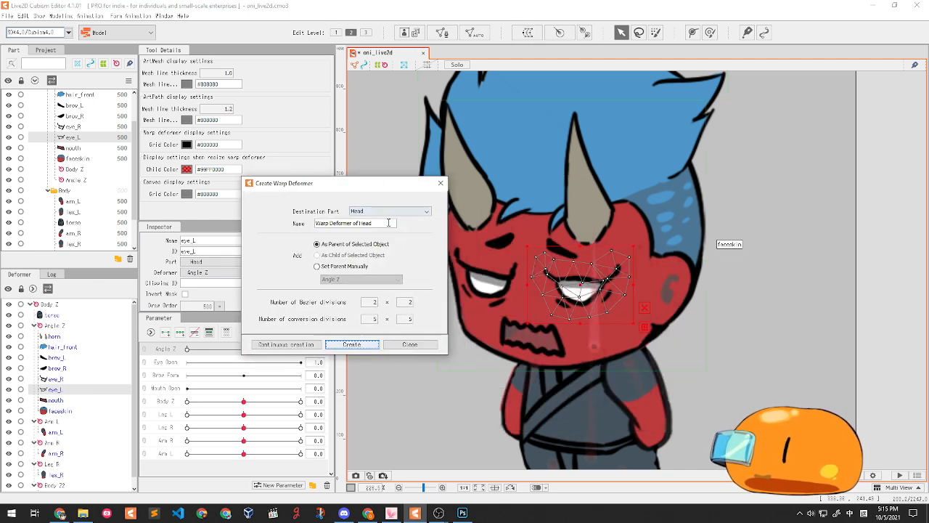
pyautogui.press('BackSpace')
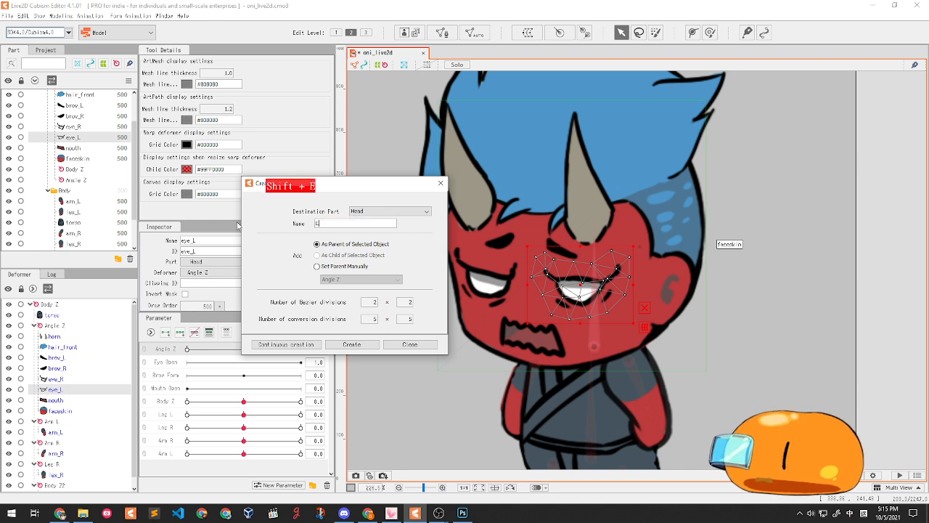
pyautogui.write('Ey')
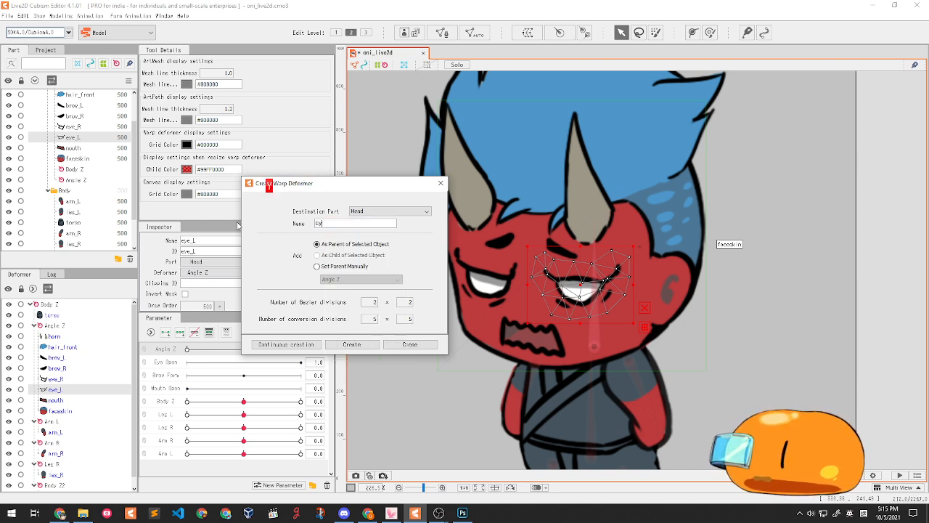
pyautogui.write('e L Blink')
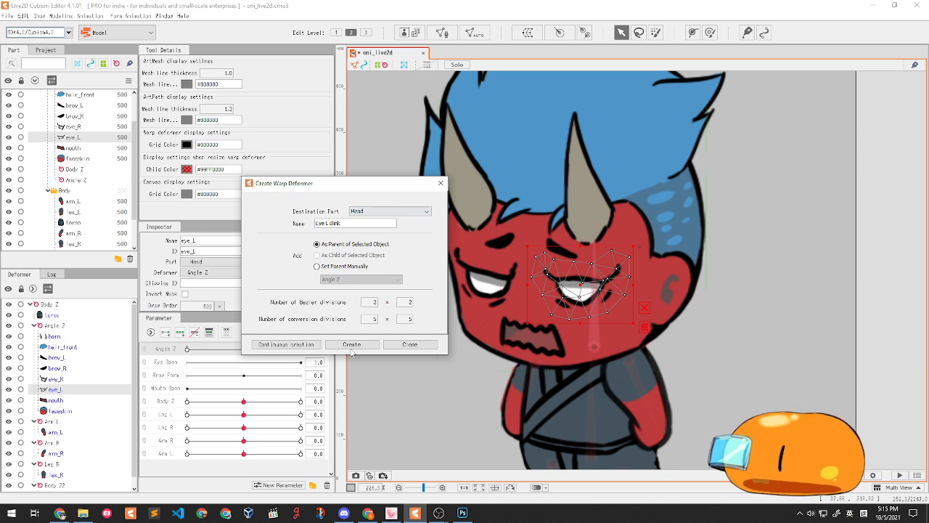
pyautogui.click(351, 347)
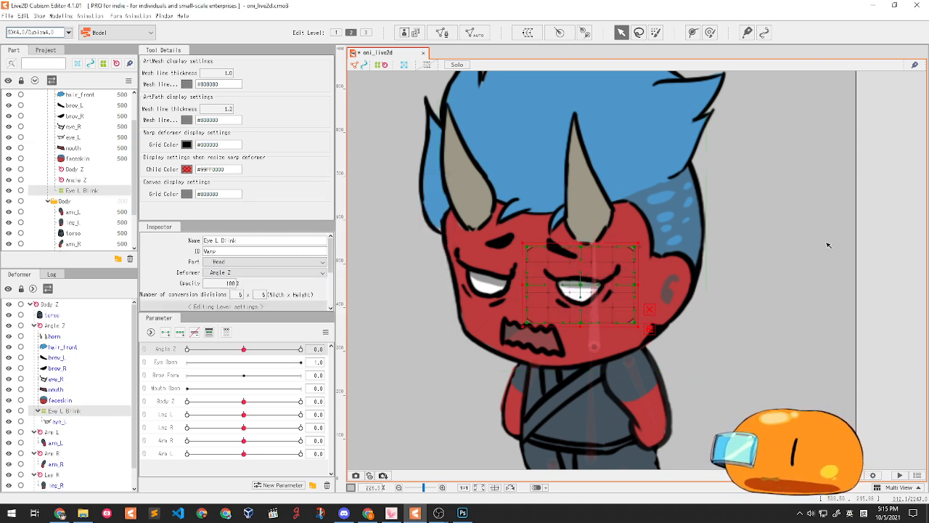
# - Confirm eye_L sits under Eye L Blink, reselect the deformer, and pick the Eye Open parameter
pyautogui.scroll(2, 700, 273)
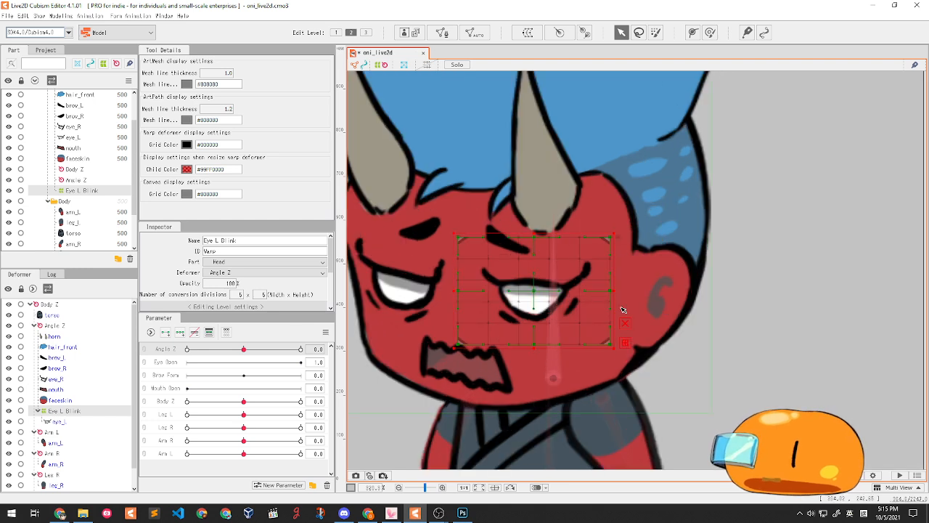
pyautogui.scroll(-2, 621, 319)
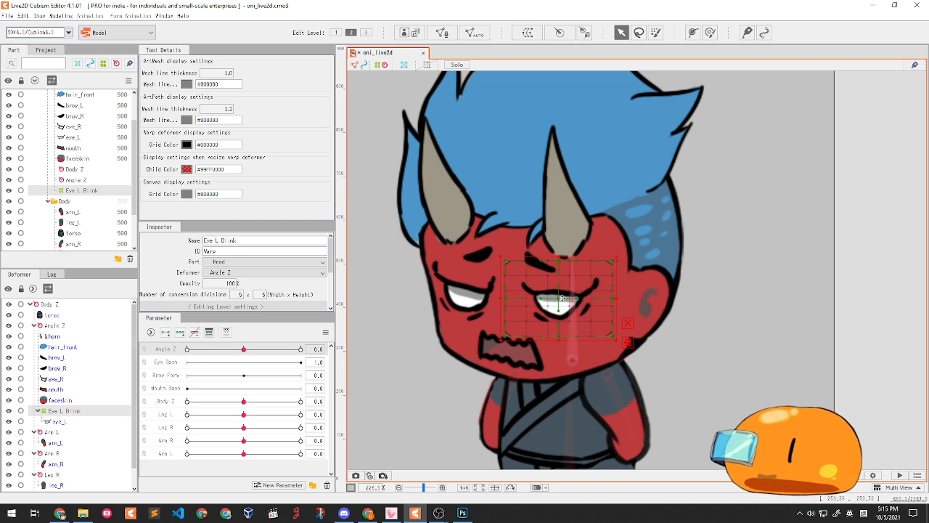
pyautogui.moveTo(557, 299)
pyautogui.mouseDown()
pyautogui.moveTo(589, 299)
pyautogui.moveTo(588, 254)
pyautogui.moveTo(470, 335)
pyautogui.moveTo(603, 303)
pyautogui.moveTo(537, 301)
pyautogui.moveTo(593, 326)
pyautogui.moveTo(559, 301)
pyautogui.mouseUp()
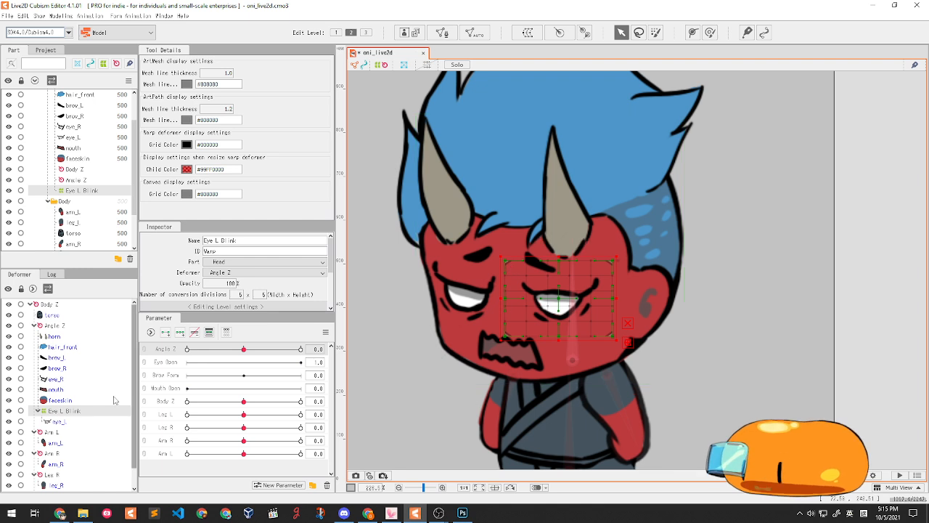
pyautogui.click(70, 411)
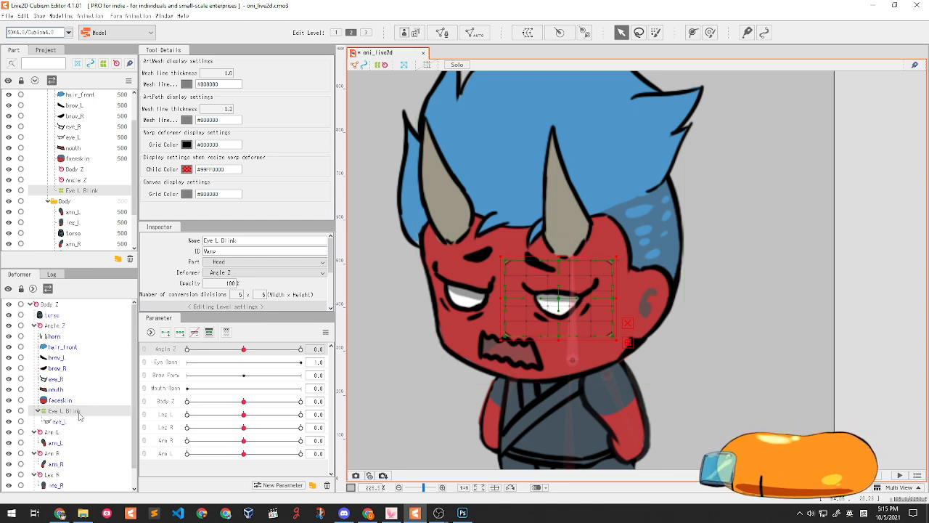
pyautogui.click(71, 422)
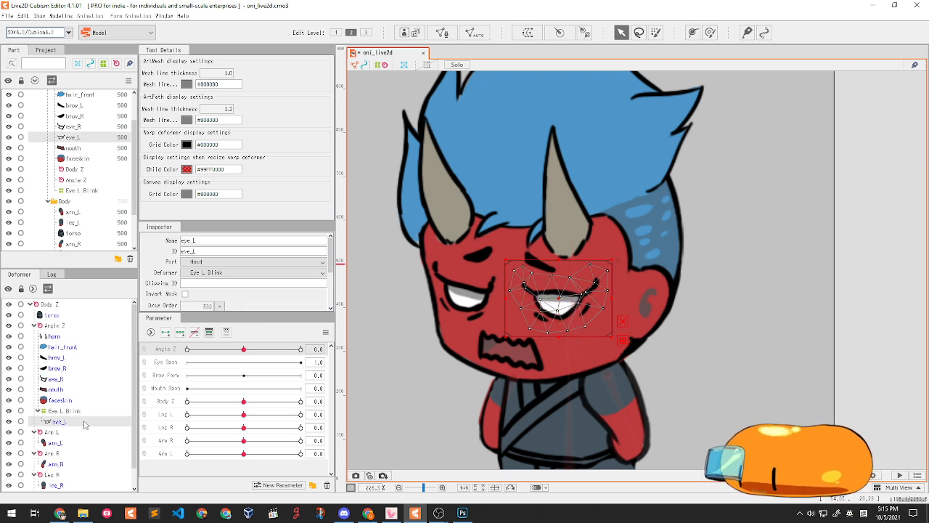
pyautogui.click(76, 411)
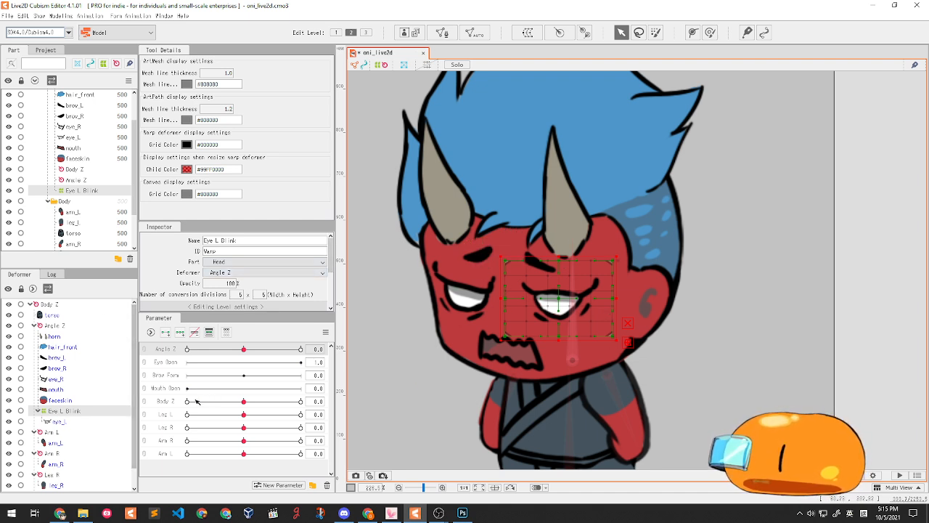
pyautogui.click(163, 363)
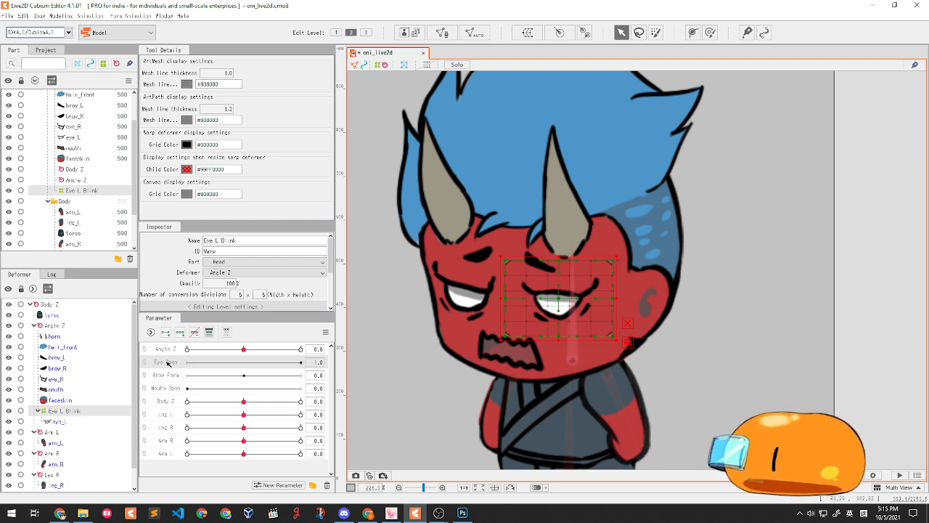
# - Add two keyforms to Eye Open and set the parameter to 0
pyautogui.click(165, 334)
pyautogui.moveTo(236, 361); pyautogui.dragTo(239, 362)
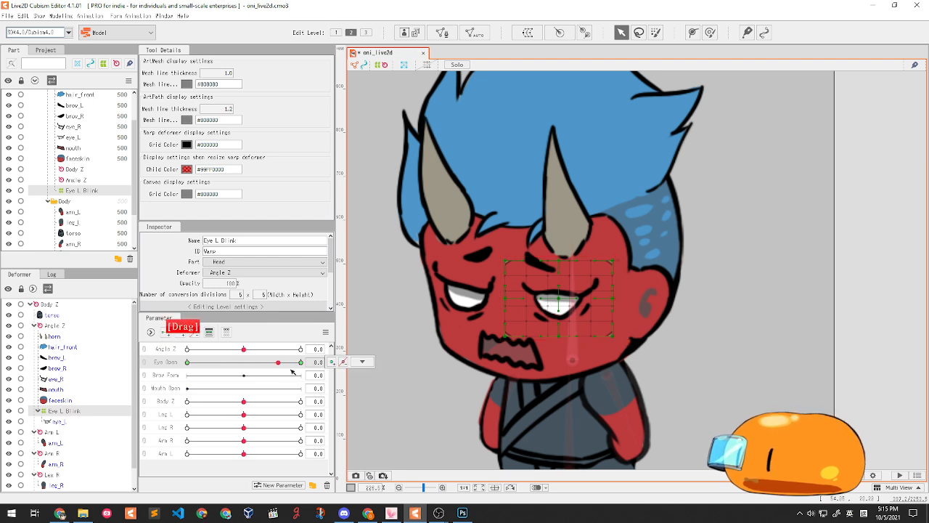
pyautogui.moveTo(164, 363); pyautogui.dragTo(138, 363)
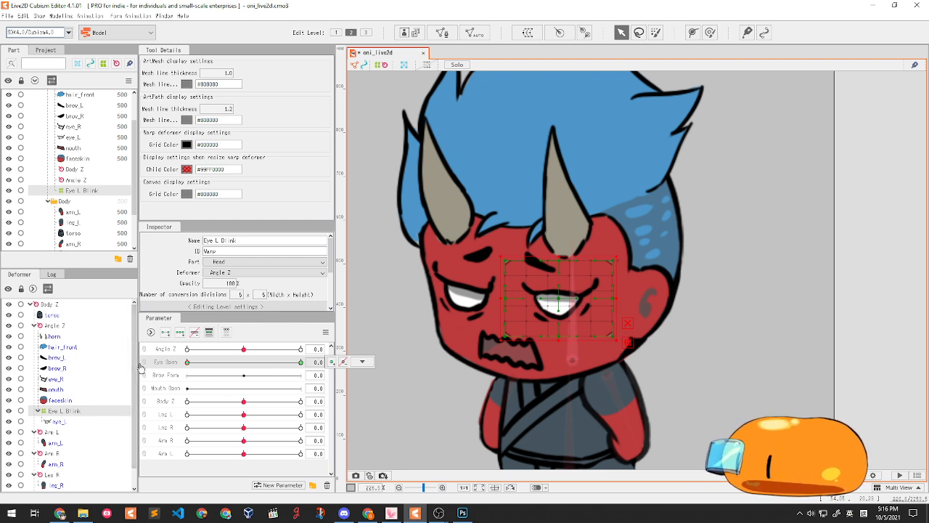
pyautogui.moveTo(252, 363); pyautogui.dragTo(158, 351)
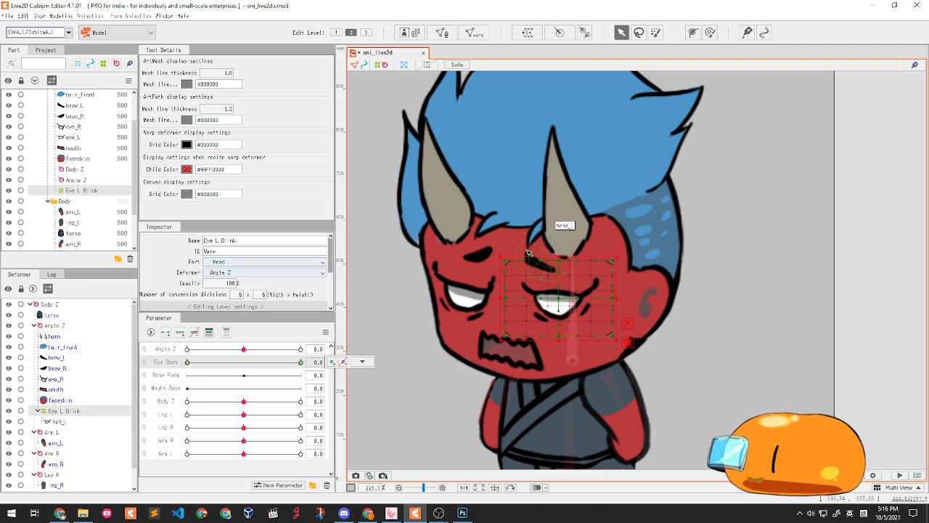
# - Pull the warp's top points down and bottom points up to flatten the eye, then test the blink
pyautogui.scroll(2, 559, 266)
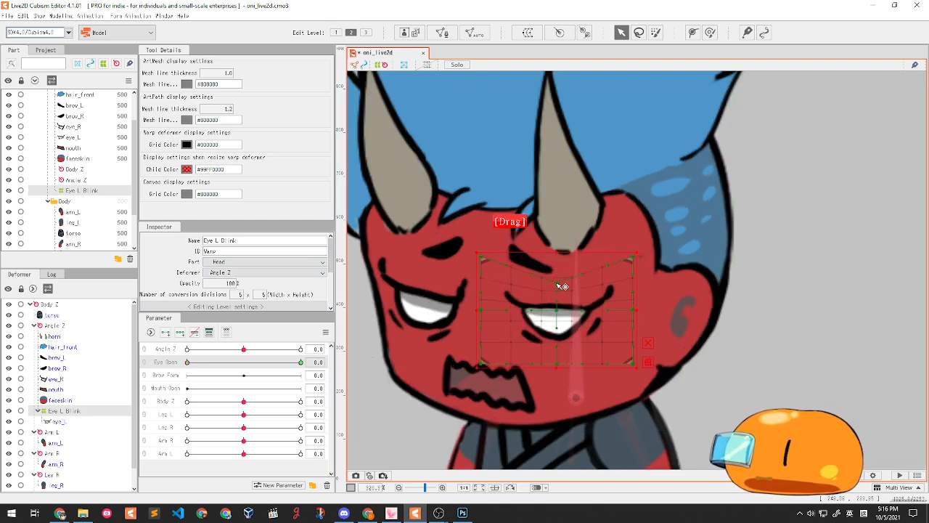
pyautogui.scroll(1, 564, 313)
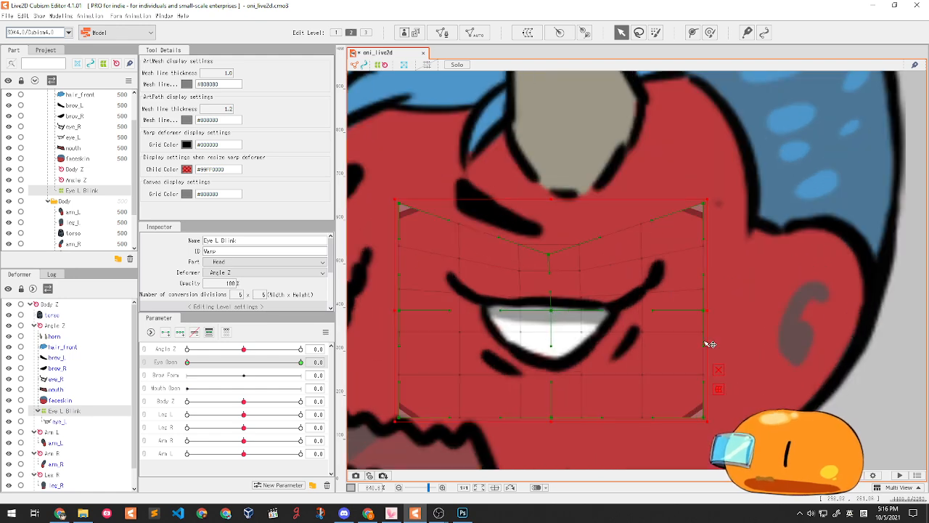
pyautogui.scroll(-1, 554, 316)
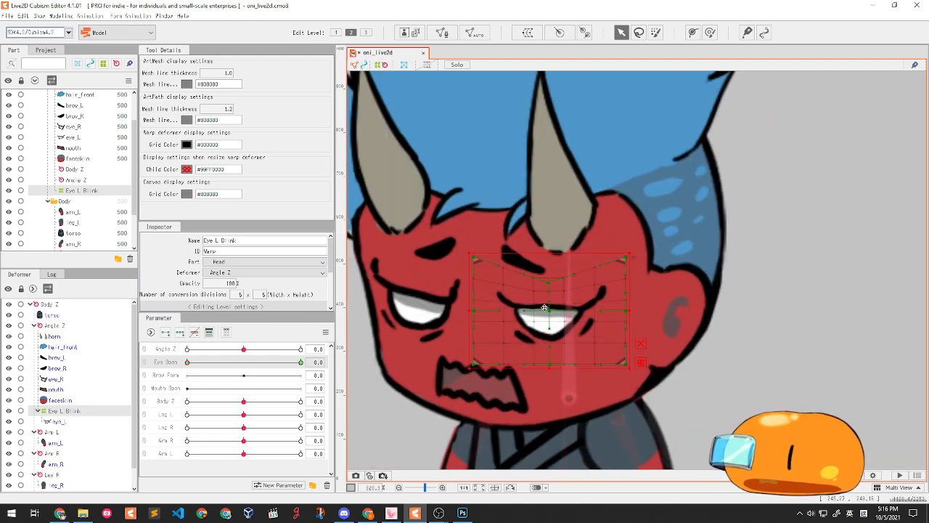
pyautogui.moveTo(473, 259); pyautogui.dragTo(476, 278)
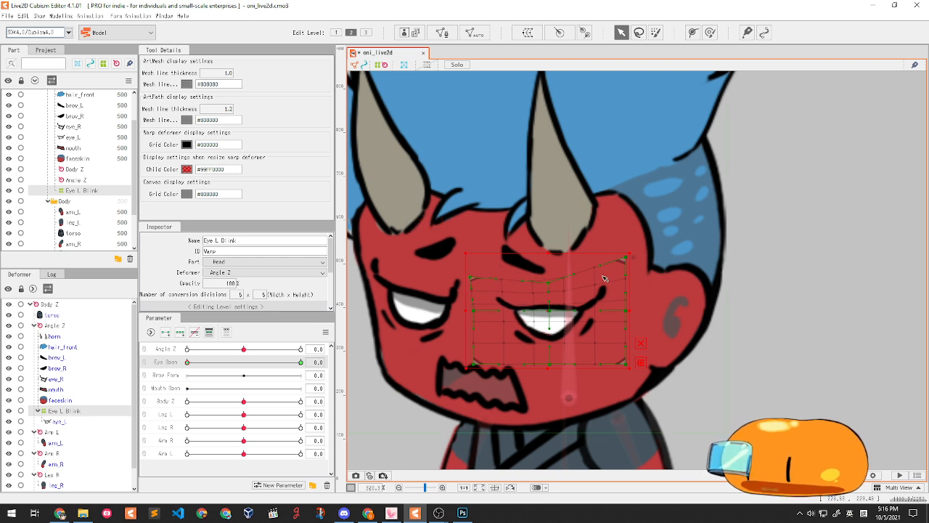
pyautogui.moveTo(549, 363); pyautogui.dragTo(554, 340)
pyautogui.moveTo(475, 363); pyautogui.dragTo(476, 342)
pyautogui.moveTo(625, 361); pyautogui.dragTo(630, 341)
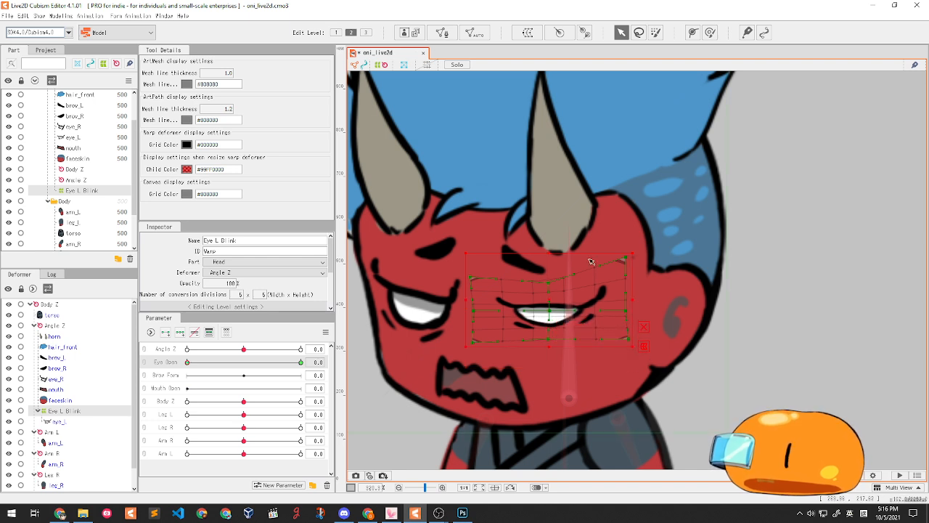
pyautogui.moveTo(549, 254); pyautogui.dragTo(550, 276)
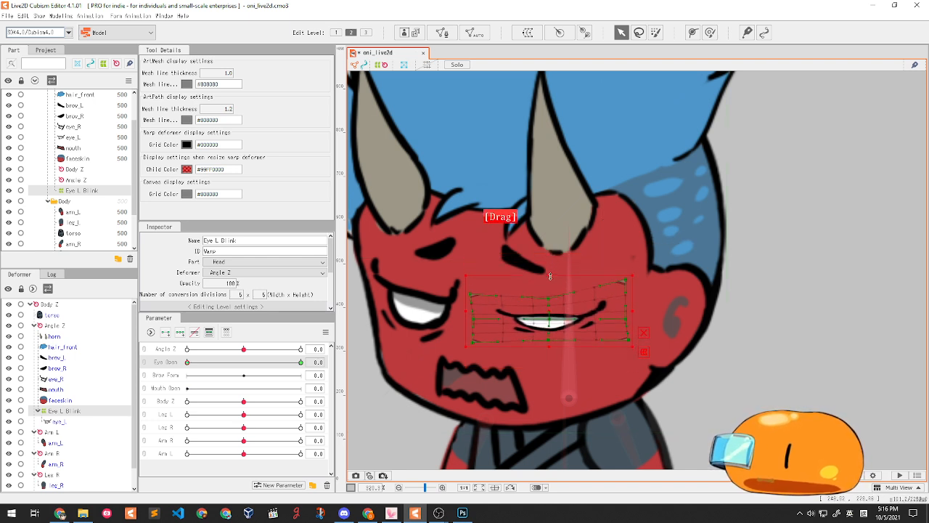
pyautogui.moveTo(480, 321); pyautogui.dragTo(473, 316)
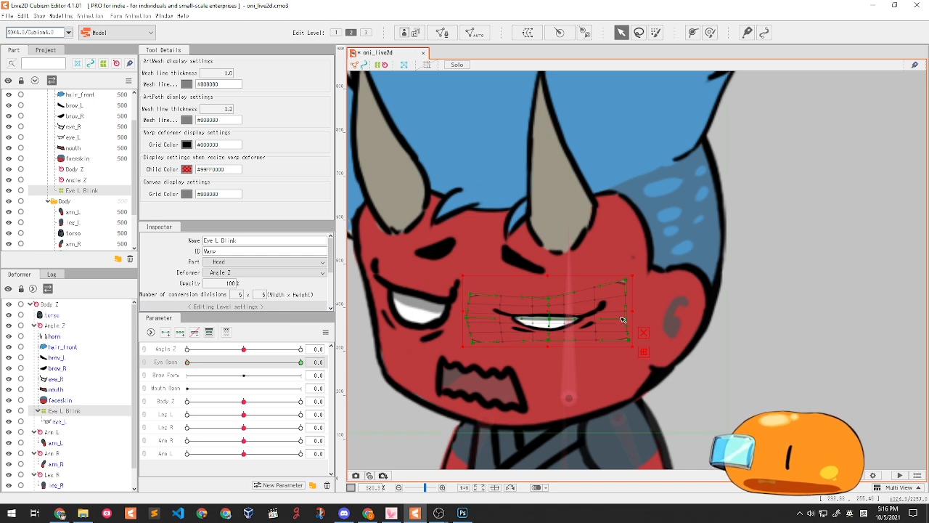
pyautogui.moveTo(188, 363); pyautogui.dragTo(132, 355)
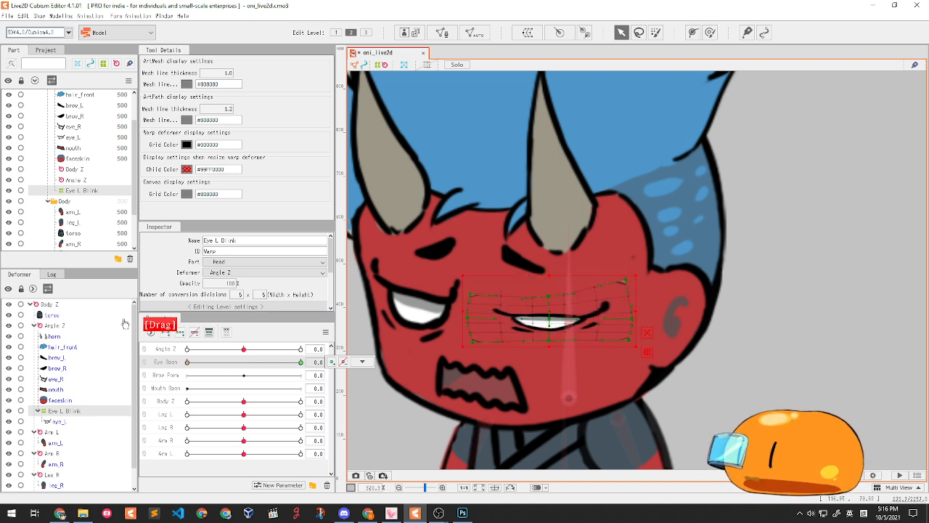
# - Drop Eye Open to 0 on the closed keyform and preview the current blink
pyautogui.moveTo(337, 321); pyautogui.dragTo(140, 337)
pyautogui.moveTo(268, 339); pyautogui.dragTo(124, 322)
pyautogui.moveTo(167, 341); pyautogui.dragTo(263, 345)
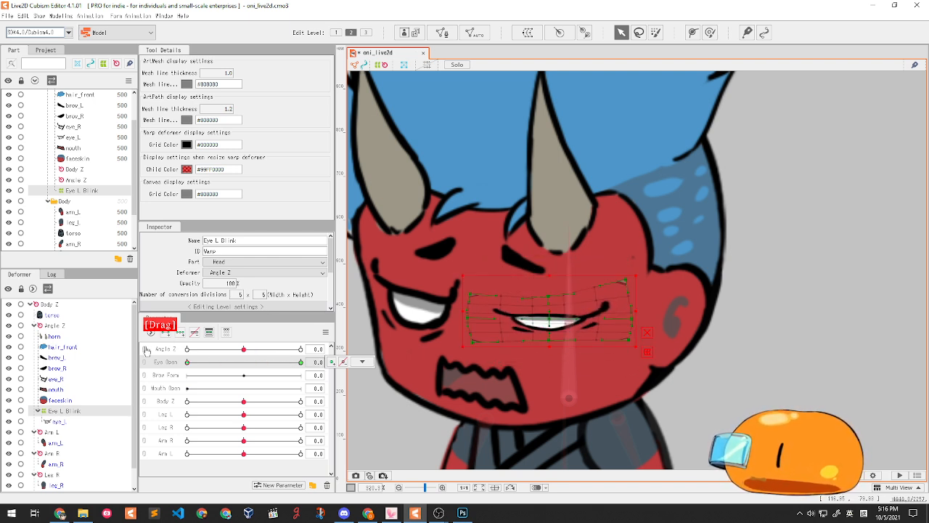
pyautogui.moveTo(301, 365); pyautogui.dragTo(187, 363)
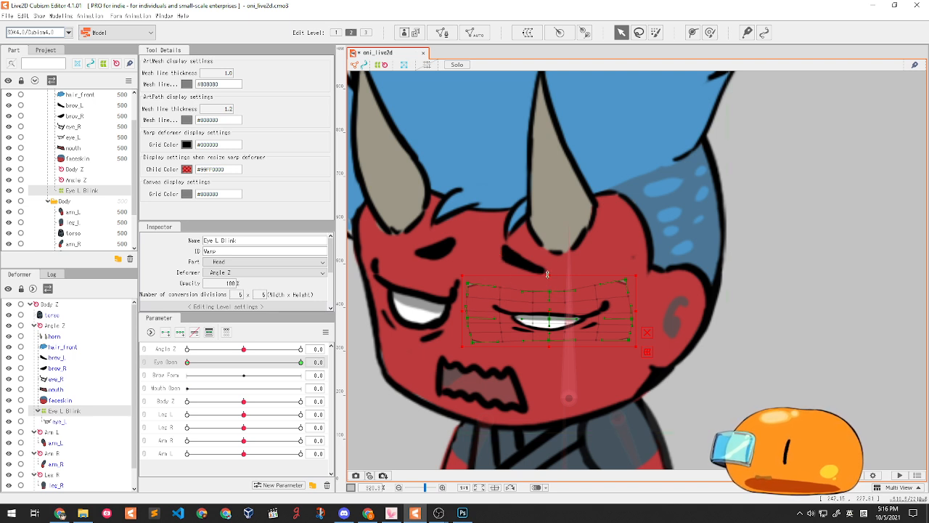
# - Reshape the Eye L Blink warp grid points at Eye Open 0 into a smooth closed lid
pyautogui.moveTo(550, 274); pyautogui.dragTo(552, 275)
pyautogui.moveTo(463, 310); pyautogui.dragTo(469, 310)
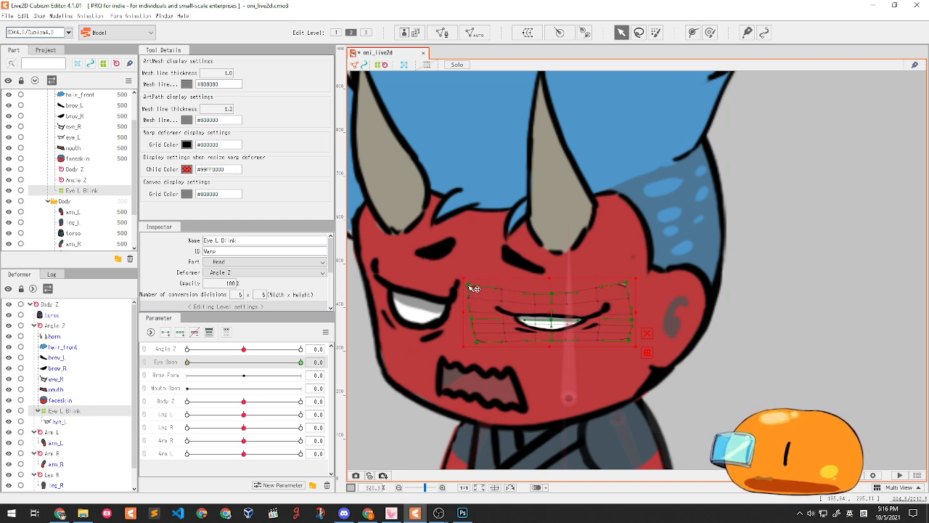
pyautogui.moveTo(550, 293)
pyautogui.mouseDown()
pyautogui.moveTo(558, 293)
pyautogui.moveTo(549, 294)
pyautogui.mouseUp()
pyautogui.moveTo(625, 283); pyautogui.dragTo(601, 289)
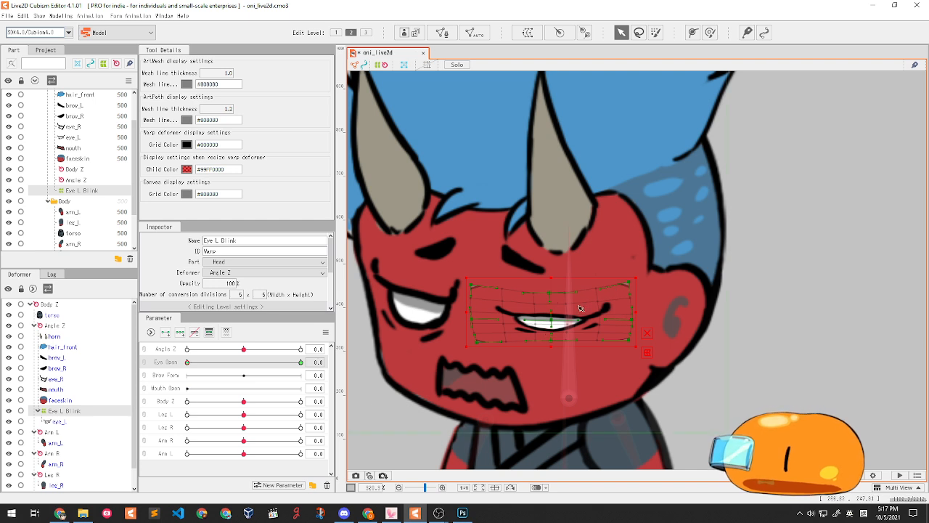
pyautogui.scroll(2, 568, 316)
pyautogui.moveTo(525, 305)
pyautogui.mouseDown()
pyautogui.moveTo(530, 313)
pyautogui.moveTo(520, 295)
pyautogui.mouseUp()
pyautogui.moveTo(455, 292); pyautogui.dragTo(455, 294)
pyautogui.scroll(-2, 538, 286)
pyautogui.moveTo(547, 280); pyautogui.dragTo(549, 270)
pyautogui.moveTo(549, 302); pyautogui.dragTo(550, 310)
pyautogui.scroll(-4, 612, 301)
pyautogui.scroll(2, 612, 301)
# - Test the left-eye blink and leave Eye Open at 1.0 with the face in view
pyautogui.moveTo(216, 362); pyautogui.dragTo(172, 382)
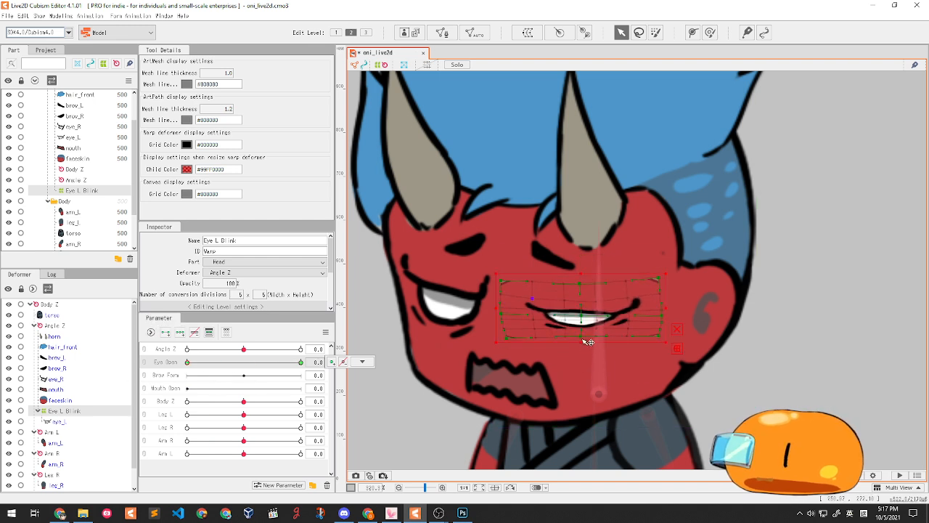
pyautogui.moveTo(222, 364); pyautogui.dragTo(117, 404)
pyautogui.moveTo(188, 416); pyautogui.dragTo(347, 401)
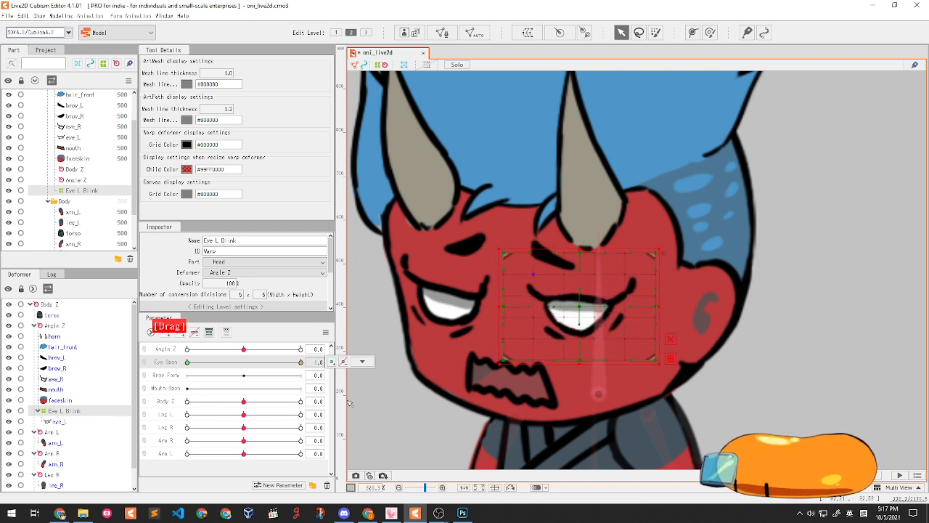
pyautogui.moveTo(477, 273); pyautogui.dragTo(514, 276)
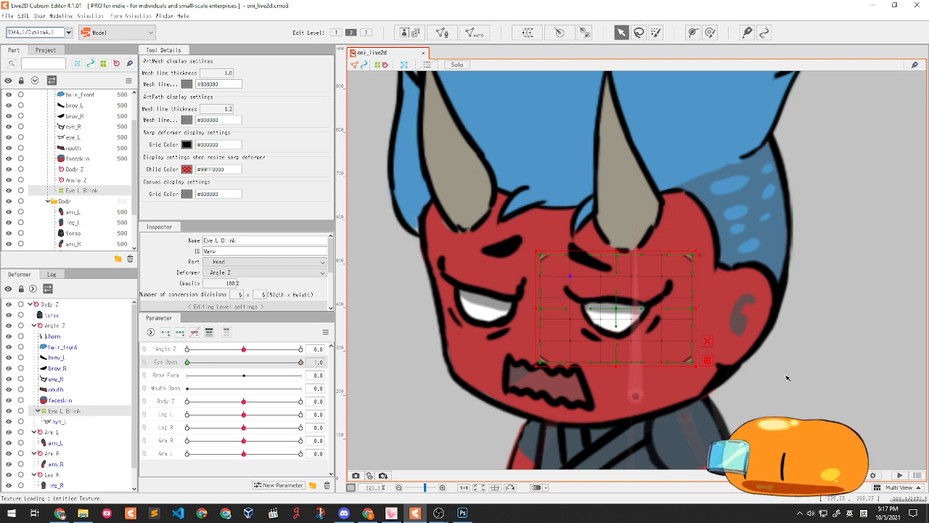
# - Wrap the right eye mesh eye_R in a new warp deformer named 'Eye R Blink'
pyautogui.click(494, 293)
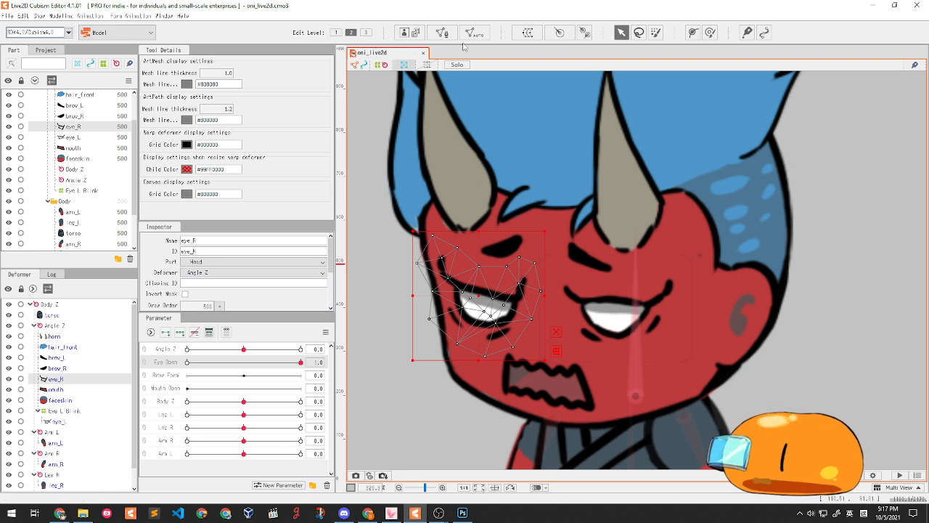
pyautogui.click(527, 33)
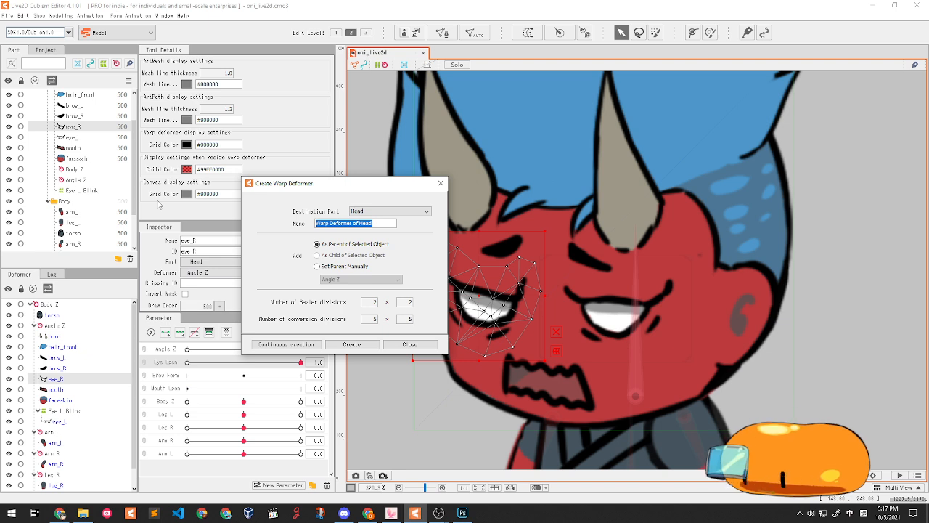
pyautogui.write('Eye')
pyautogui.press('BackSpace')
pyautogui.press('BackSpace')
pyautogui.press('shift')
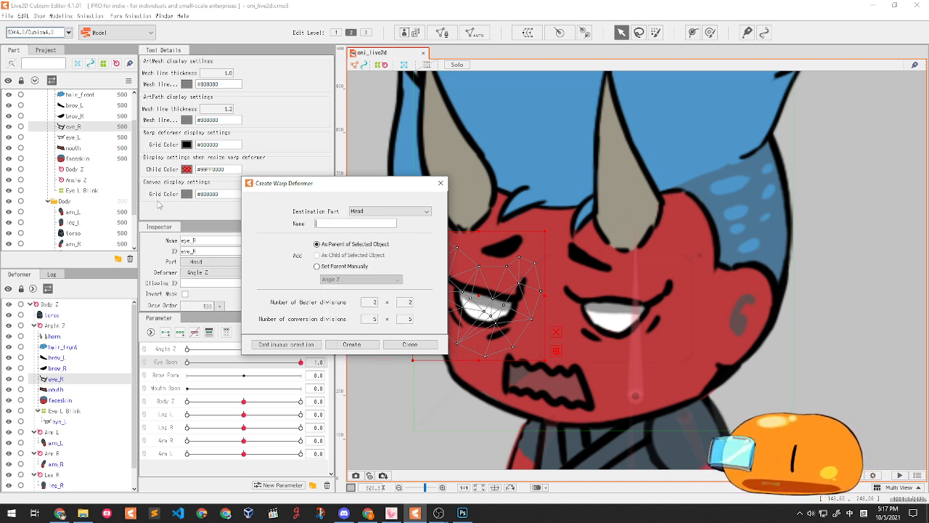
pyautogui.write('Eye R Blin')
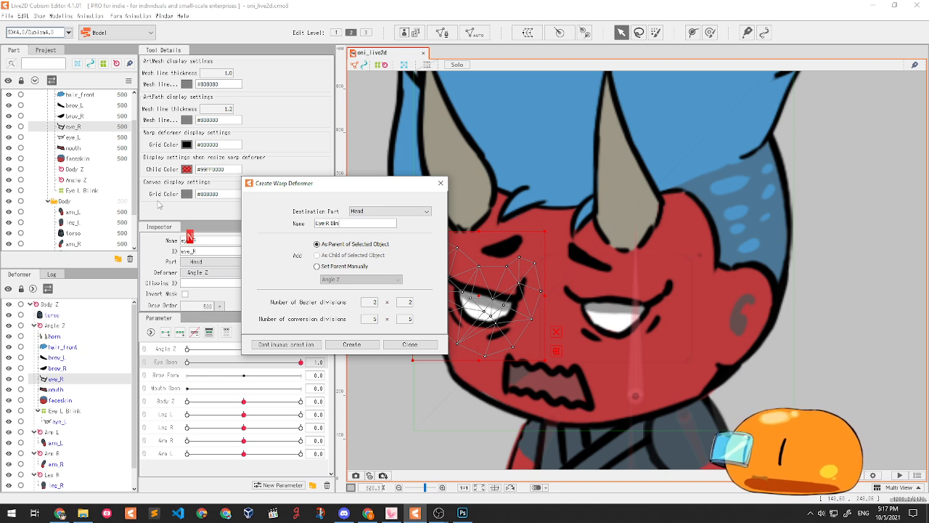
pyautogui.write('k')
pyautogui.click(352, 344)
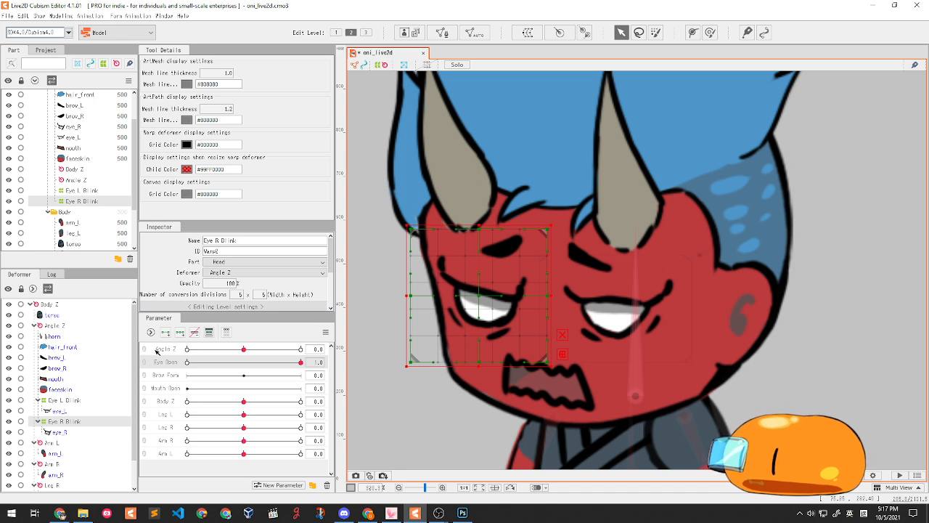
# - At Eye Open 0, squash the deformer's top and bottom edges to close the right eye, then test the blink
pyautogui.moveTo(301, 363); pyautogui.dragTo(132, 361)
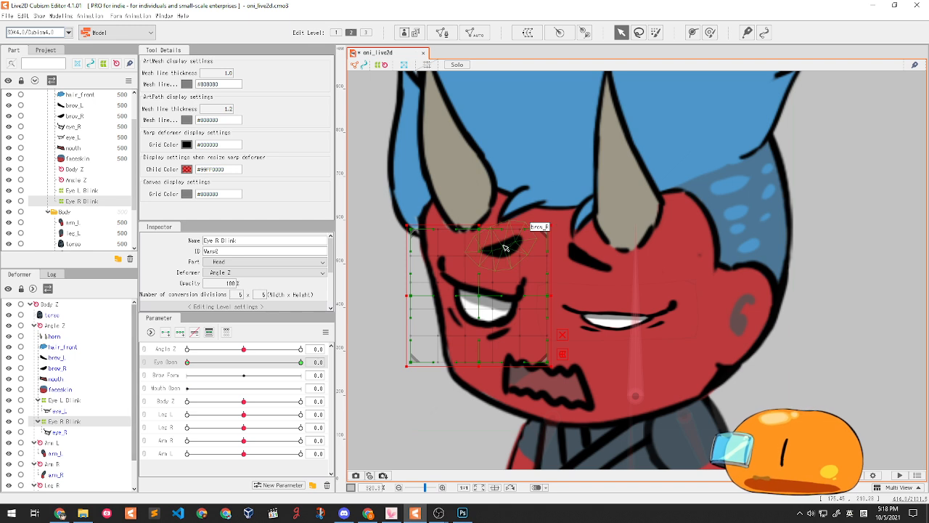
pyautogui.moveTo(479, 229); pyautogui.dragTo(476, 276)
pyautogui.moveTo(477, 365); pyautogui.dragTo(479, 346)
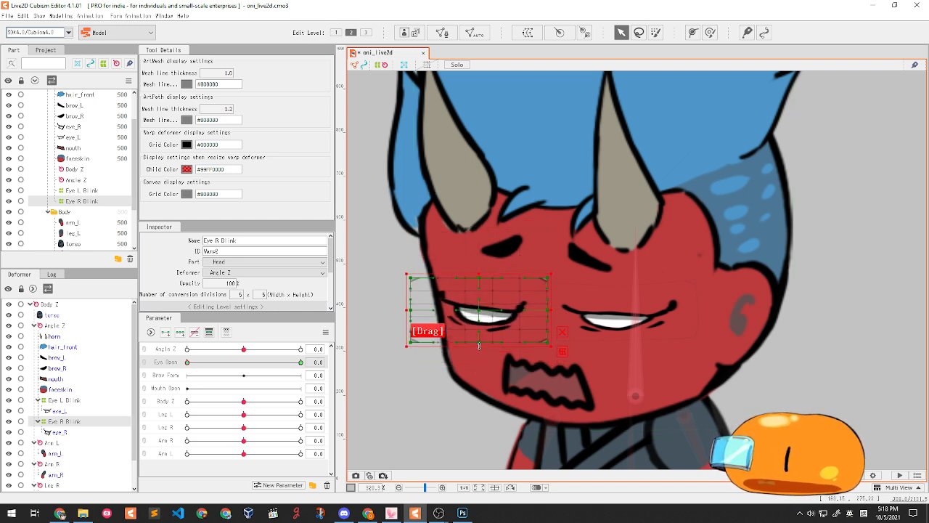
pyautogui.moveTo(215, 362); pyautogui.dragTo(143, 346)
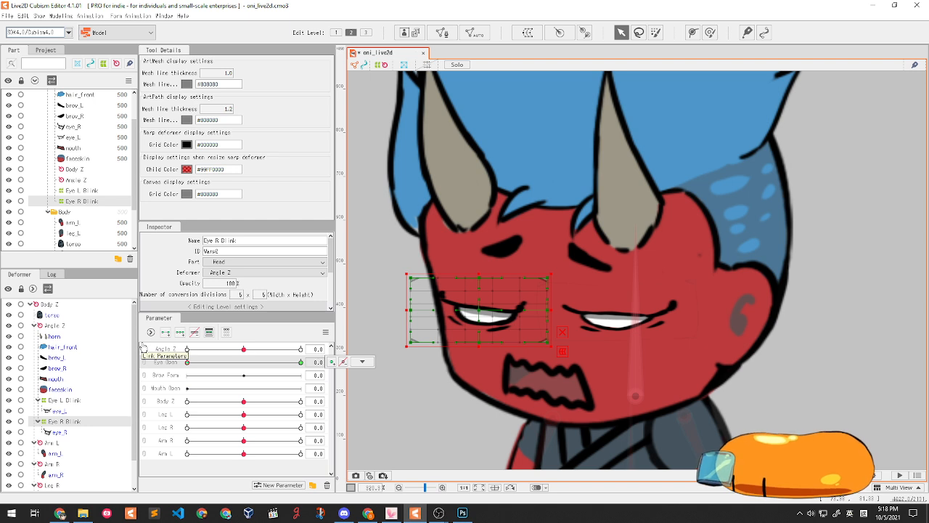
pyautogui.moveTo(189, 362)
pyautogui.mouseDown()
pyautogui.moveTo(296, 364)
pyautogui.moveTo(201, 369)
pyautogui.moveTo(174, 352)
pyautogui.mouseUp()
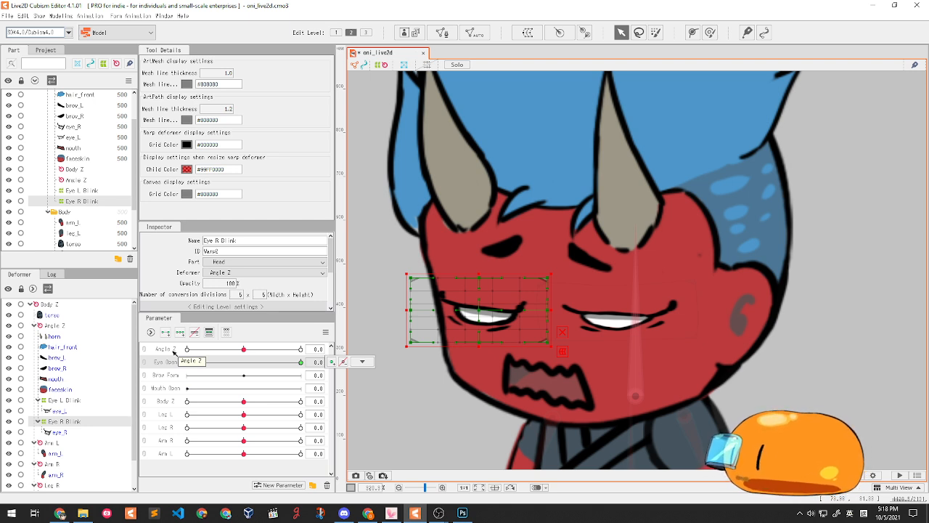
pyautogui.moveTo(190, 363); pyautogui.dragTo(317, 316)
pyautogui.scroll(2, 574, 268)
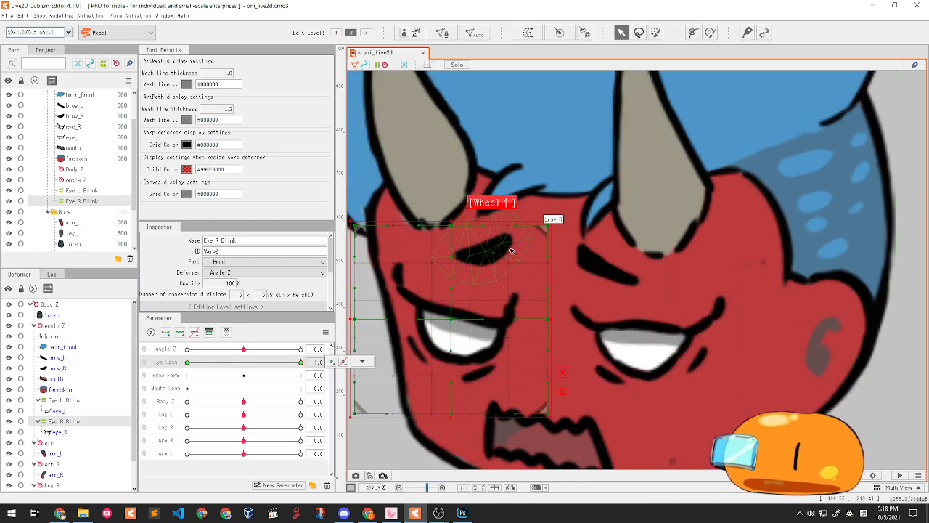
# - Select brow_R and create a 5×5 warp deformer named 'brow r form' around it
pyautogui.click(482, 250)
pyautogui.scroll(1, 591, 272)
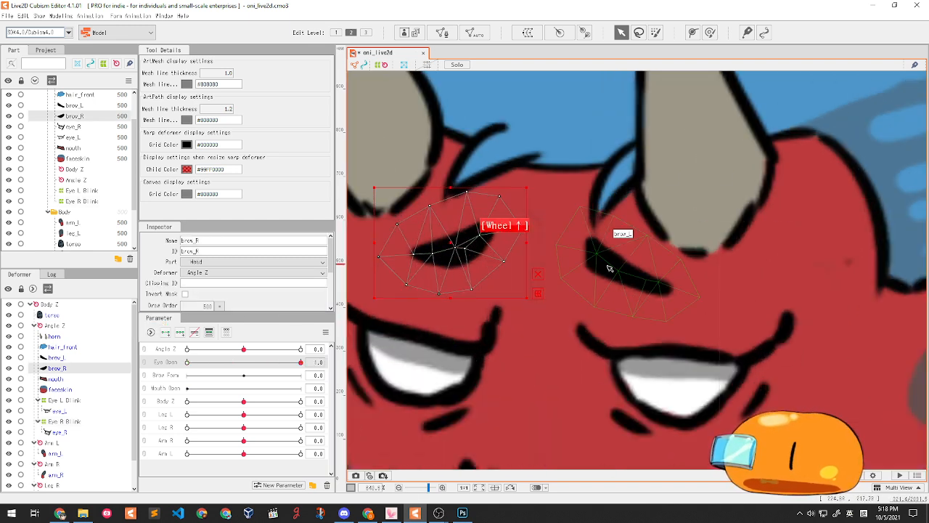
pyautogui.scroll(-1, 622, 240)
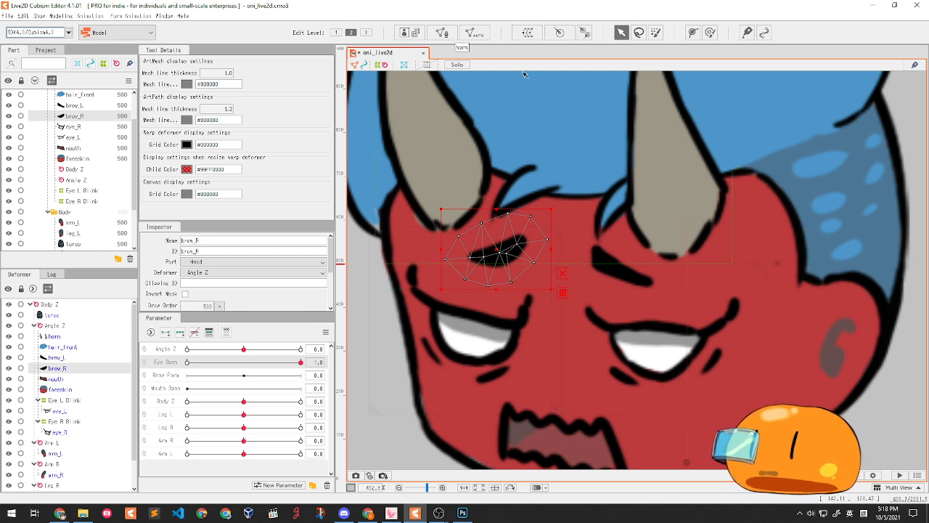
pyautogui.click(530, 35)
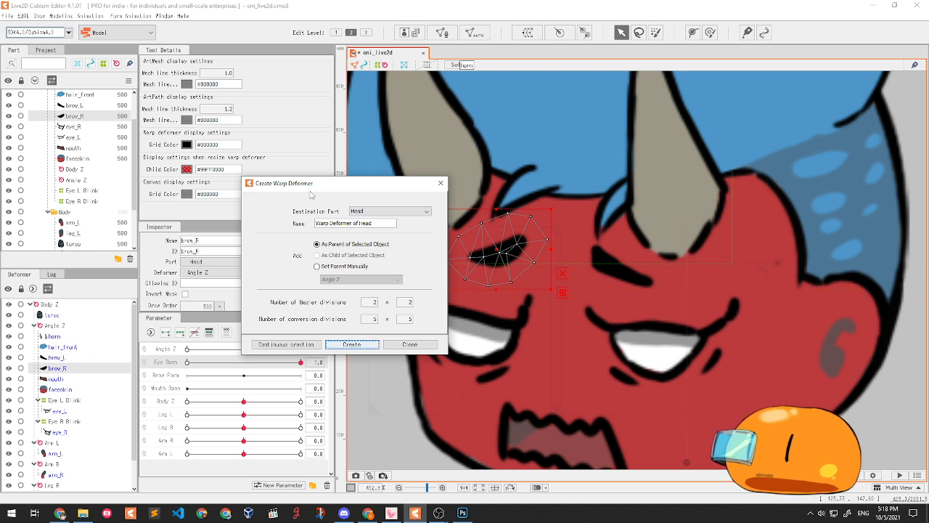
pyautogui.moveTo(385, 223); pyautogui.dragTo(156, 209)
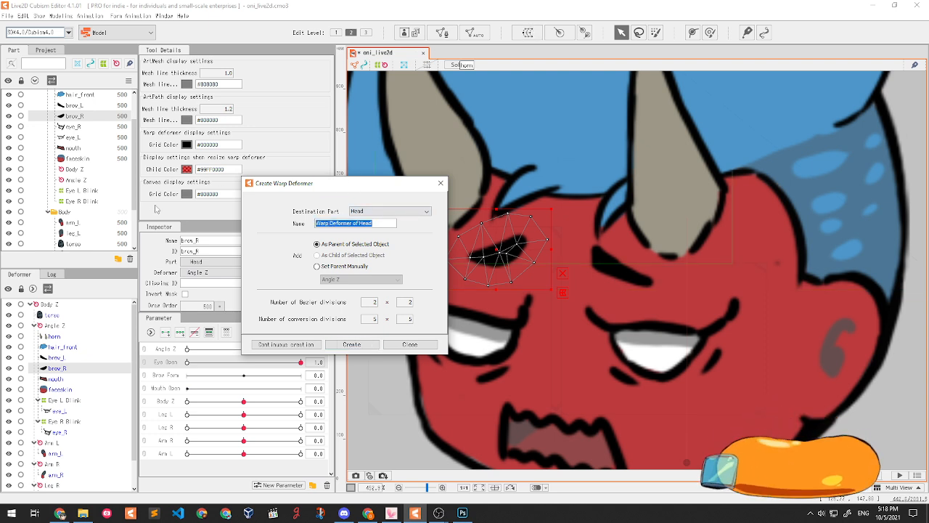
pyautogui.write('bro')
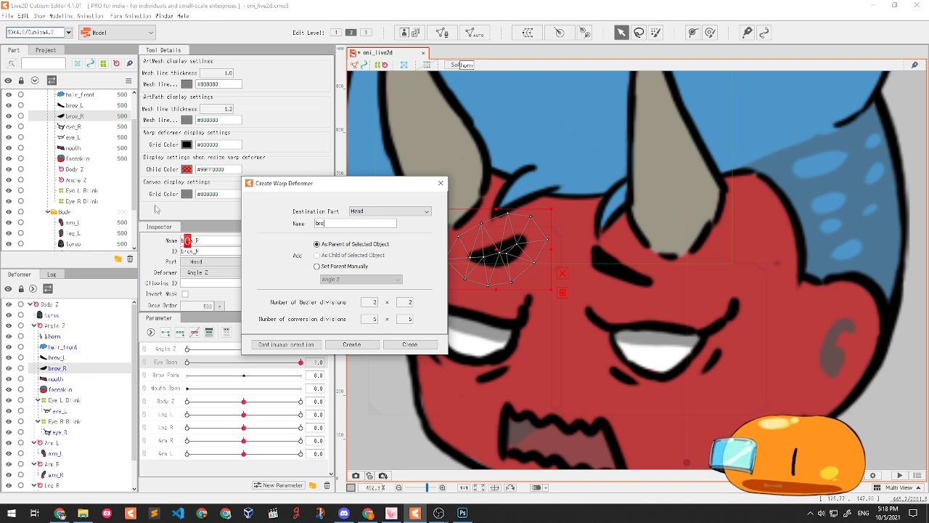
pyautogui.write('w_r form')
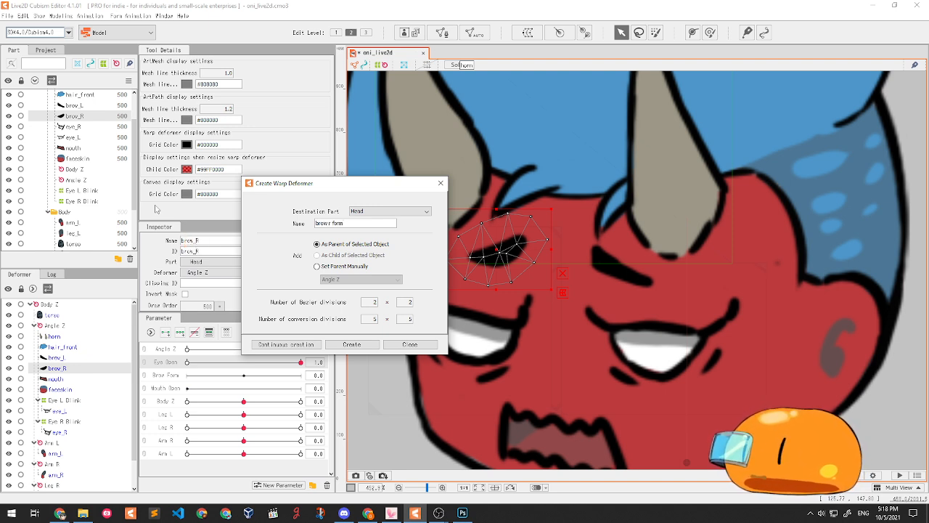
pyautogui.click(352, 345)
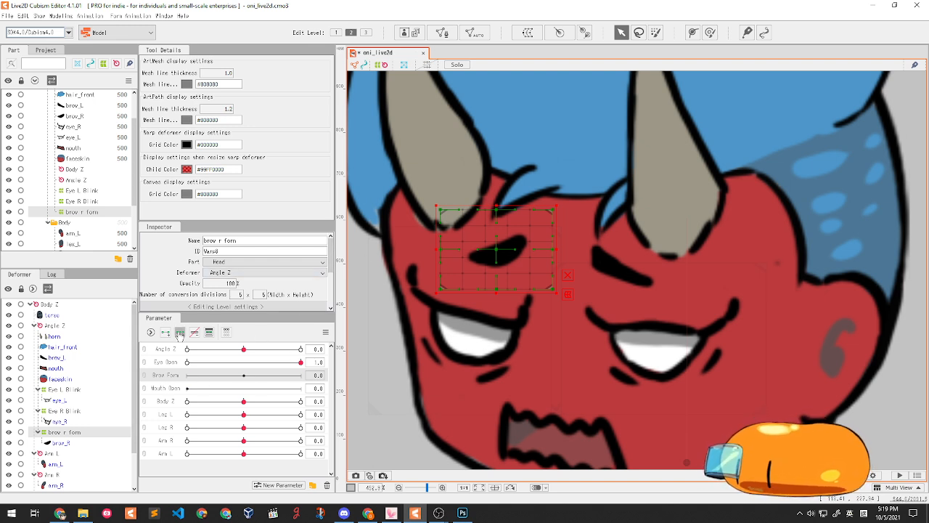
# - Set Brow Form to 1.0 and raise the right brow deformer
pyautogui.moveTo(232, 378); pyautogui.dragTo(306, 378)
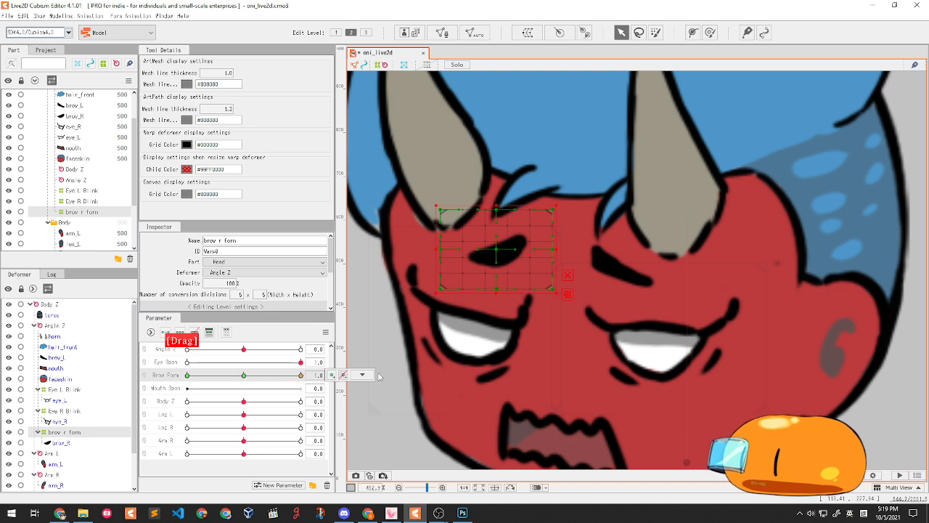
pyautogui.click(247, 376)
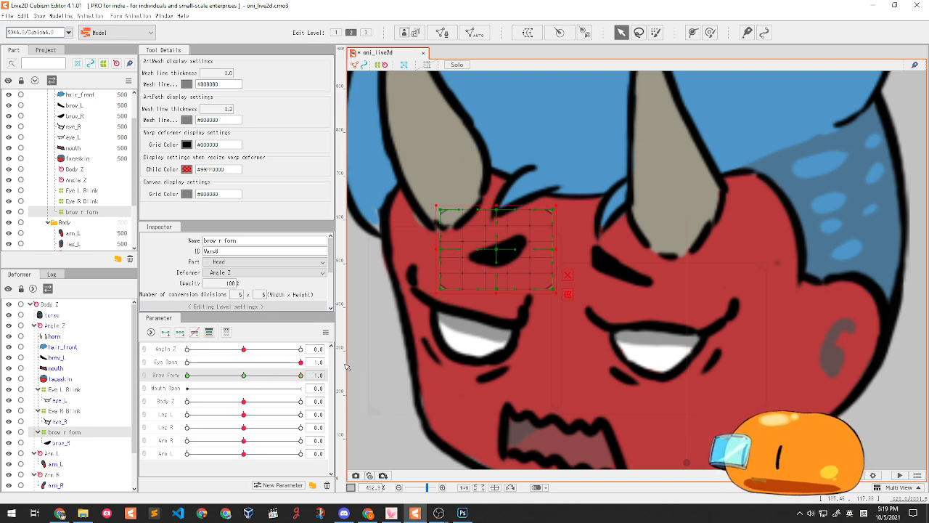
pyautogui.click(497, 253)
pyautogui.moveTo(498, 253); pyautogui.dragTo(499, 235)
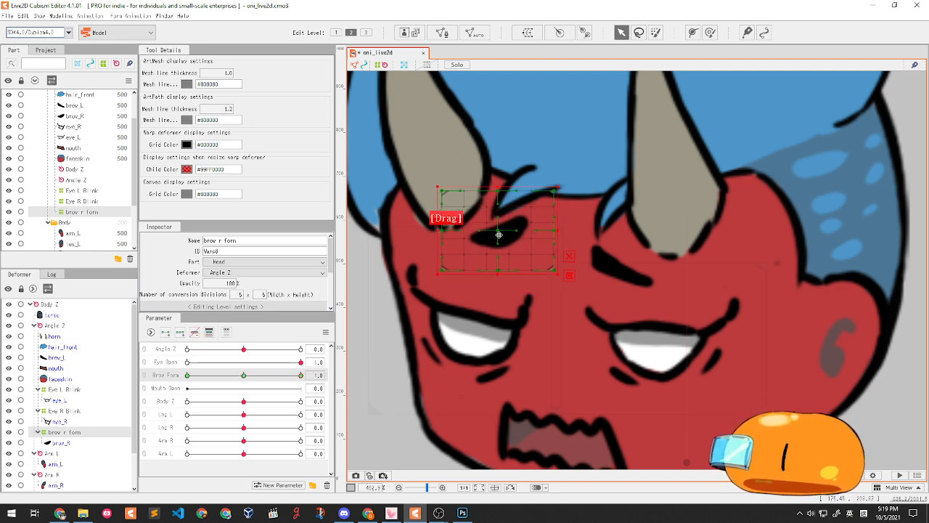
# - At Brow Form -1.0, lower and tilt the right brow clockwise, then reset Brow Form to 0
pyautogui.moveTo(265, 378); pyautogui.dragTo(196, 377)
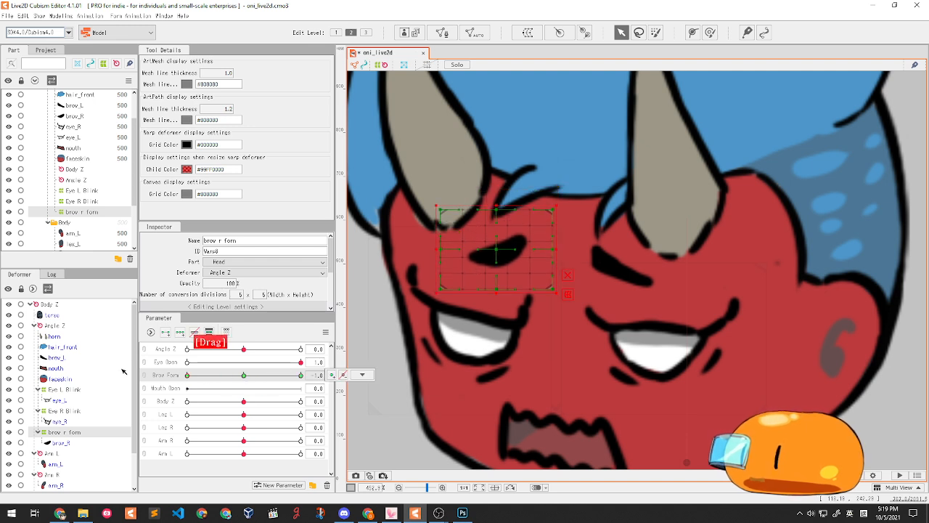
pyautogui.moveTo(501, 252); pyautogui.dragTo(501, 271)
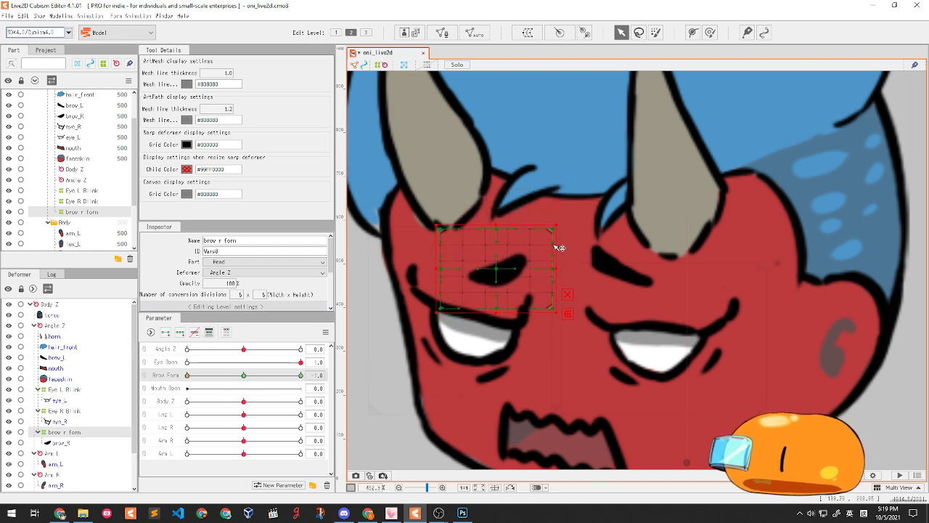
pyautogui.moveTo(561, 224); pyautogui.dragTo(577, 247)
pyautogui.moveTo(256, 375); pyautogui.dragTo(303, 370)
pyautogui.moveTo(562, 278); pyautogui.dragTo(559, 268)
pyautogui.moveTo(220, 377); pyautogui.dragTo(169, 382)
pyautogui.moveTo(497, 262); pyautogui.dragTo(507, 266)
pyautogui.moveTo(271, 374); pyautogui.dragTo(69, 373)
pyautogui.rightClick(234, 375)
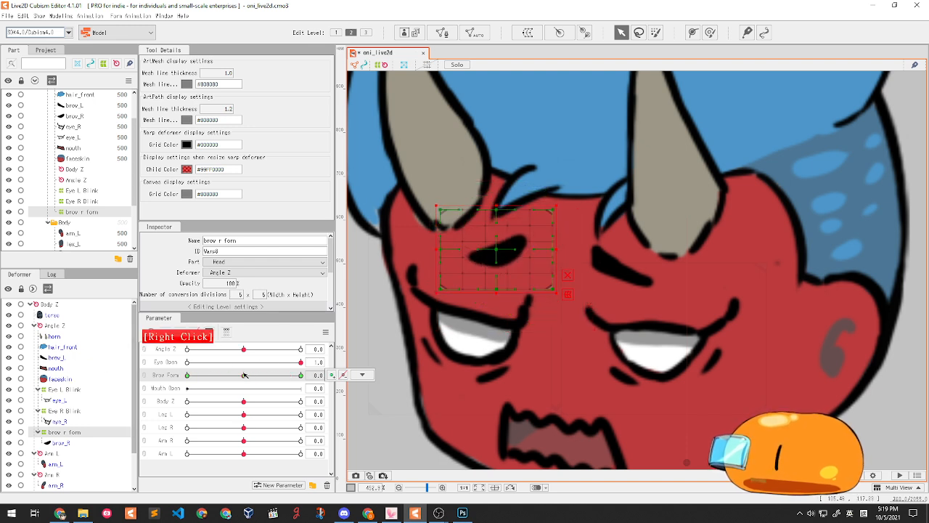
pyautogui.click(618, 271)
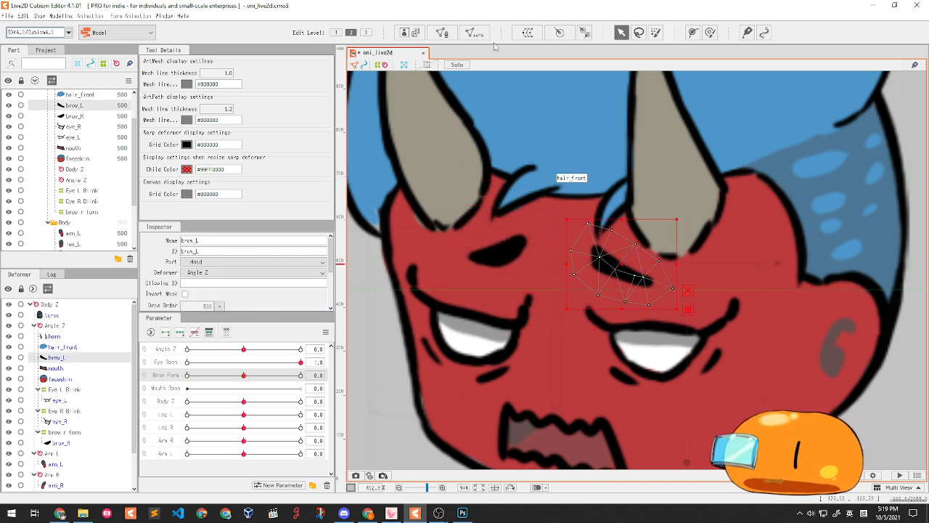
# - Create a warp deformer named 'brow L form' around the left brow
pyautogui.click(527, 32)
pyautogui.tripleClick(341, 223)
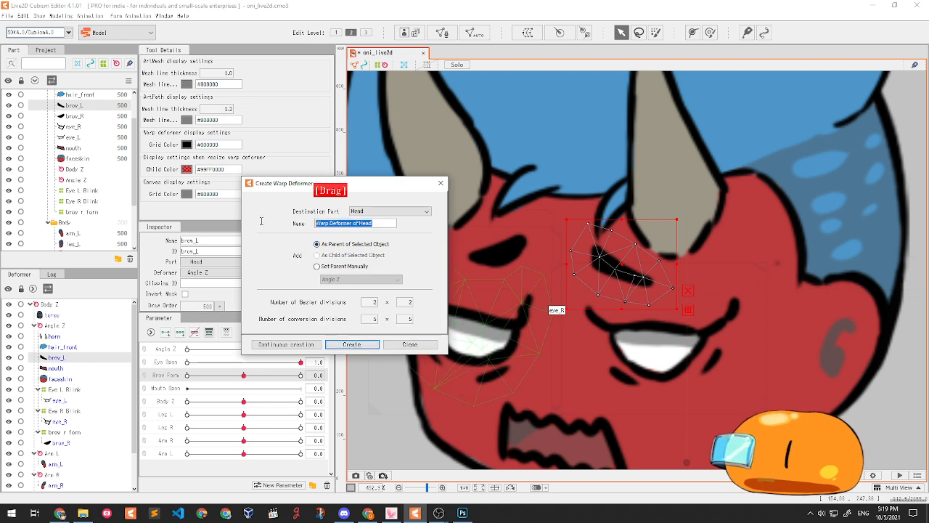
pyautogui.write('brow_L form')
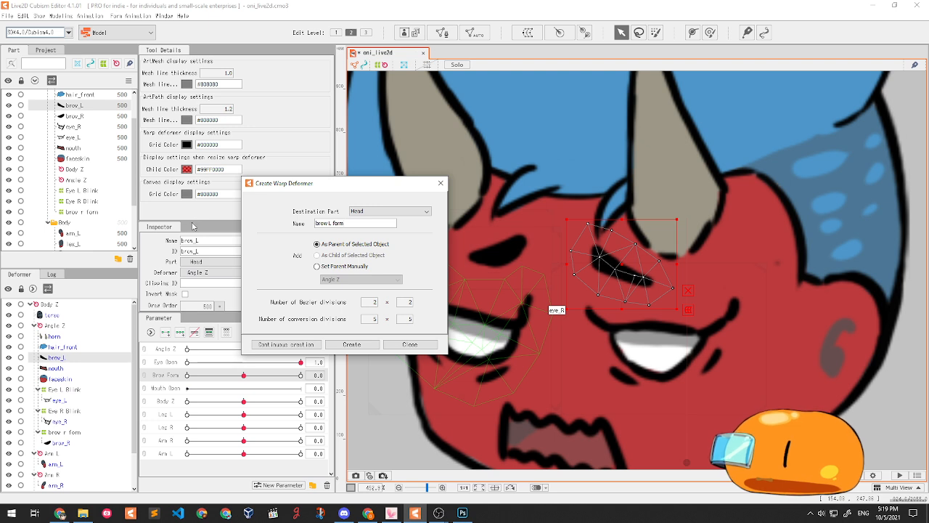
pyautogui.click(366, 347)
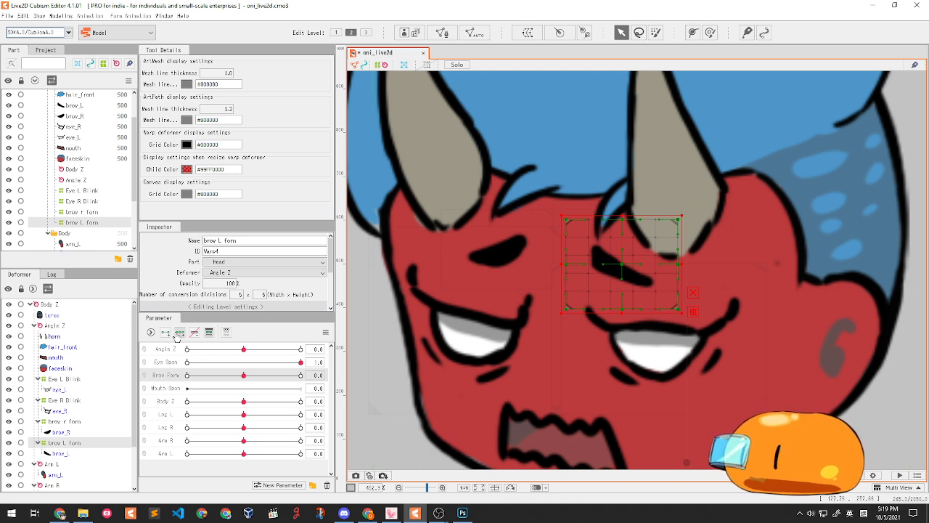
# - At Brow Form 1.0, raise the left brow up and outward with a slight clockwise tilt
pyautogui.moveTo(244, 377); pyautogui.dragTo(370, 372)
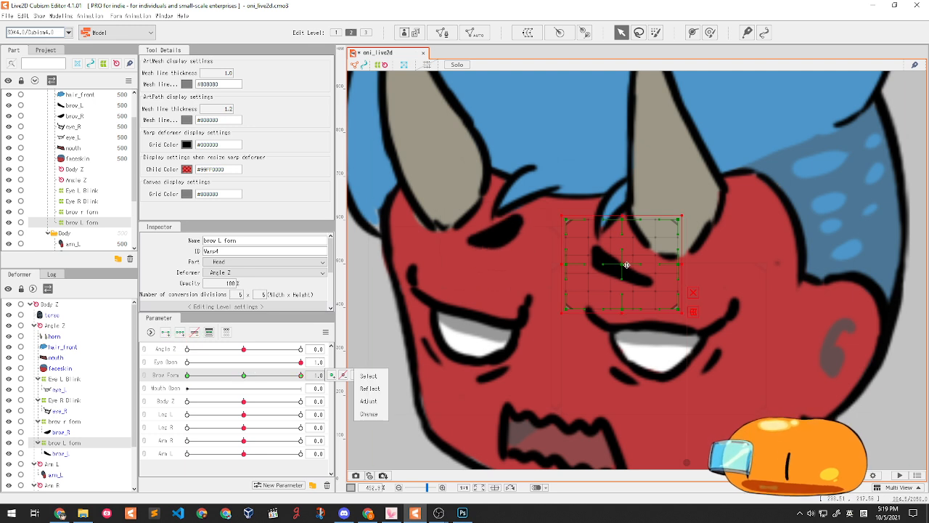
pyautogui.moveTo(623, 264); pyautogui.dragTo(632, 251)
pyautogui.moveTo(695, 206); pyautogui.dragTo(699, 211)
pyautogui.moveTo(632, 251); pyautogui.dragTo(631, 248)
# - At Brow Form -1.0, tilt the left brow counter-clockwise and lower it, then preview both brows
pyautogui.moveTo(269, 378); pyautogui.dragTo(74, 419)
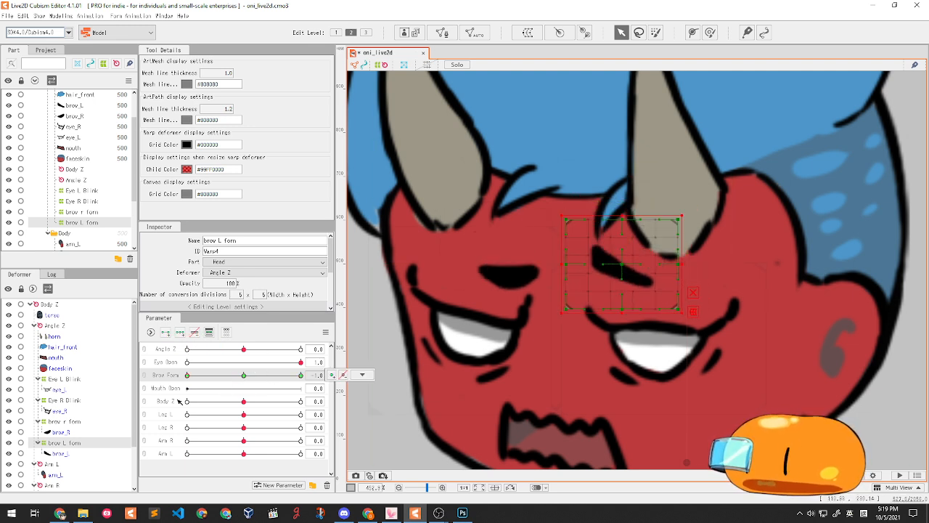
pyautogui.moveTo(687, 318); pyautogui.dragTo(703, 285)
pyautogui.moveTo(628, 261); pyautogui.dragTo(616, 273)
pyautogui.click(301, 374)
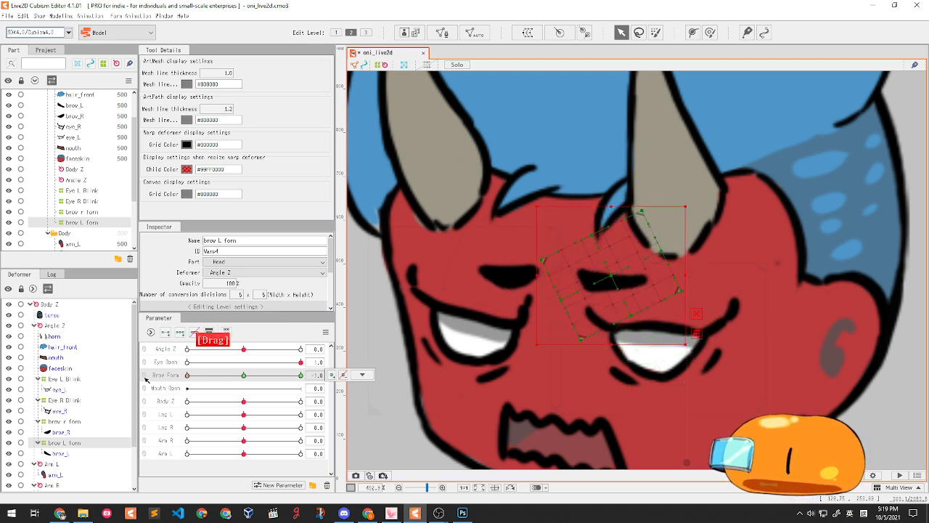
pyautogui.moveTo(358, 330); pyautogui.dragTo(103, 385)
pyautogui.scroll(-4, 558, 208)
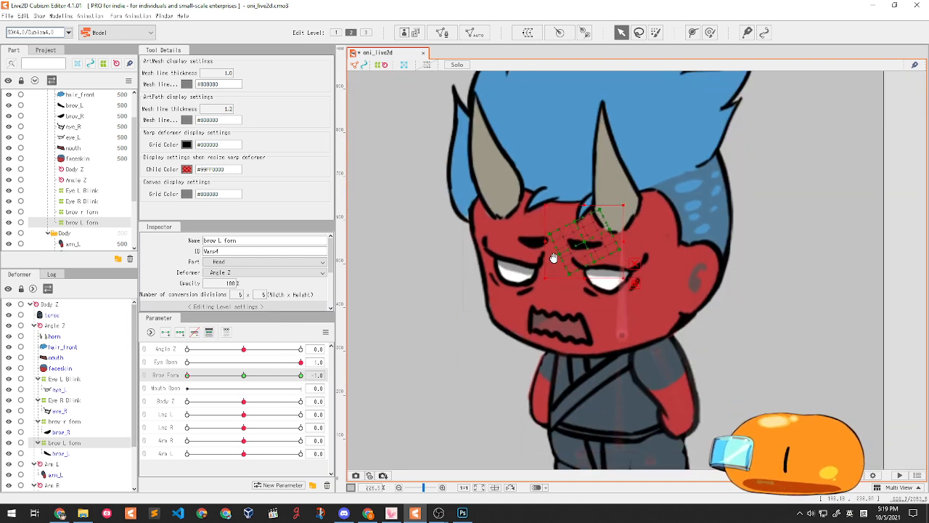
pyautogui.moveTo(187, 375); pyautogui.dragTo(300, 362)
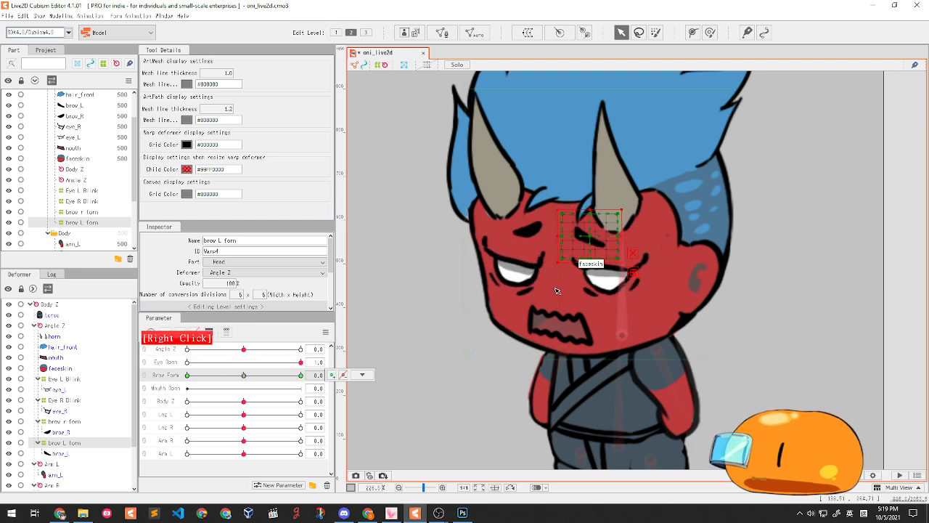
pyautogui.scroll(2, 550, 309)
pyautogui.click(591, 337)
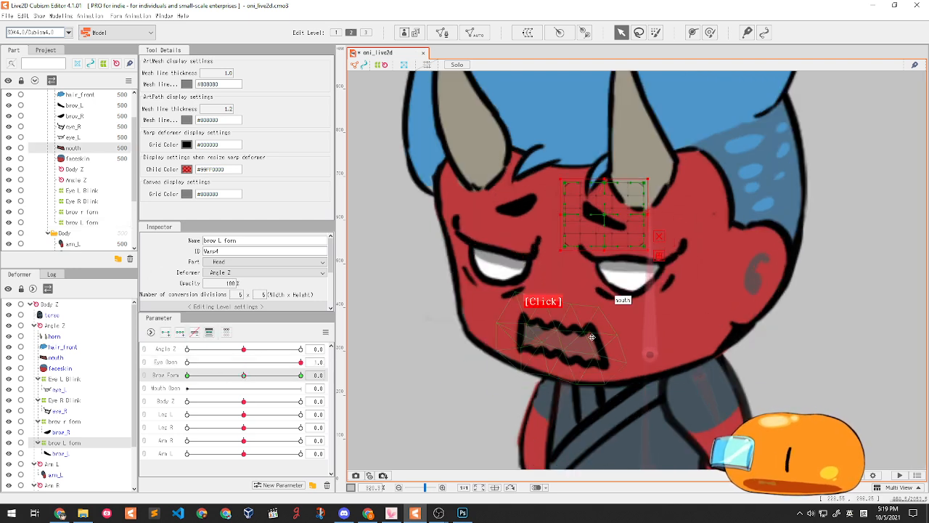
# - Create a warp deformer named 'mouth open' around the mouth
pyautogui.click(528, 32)
pyautogui.press('Tab')
pyautogui.write('mouth open')
pyautogui.press('Return')
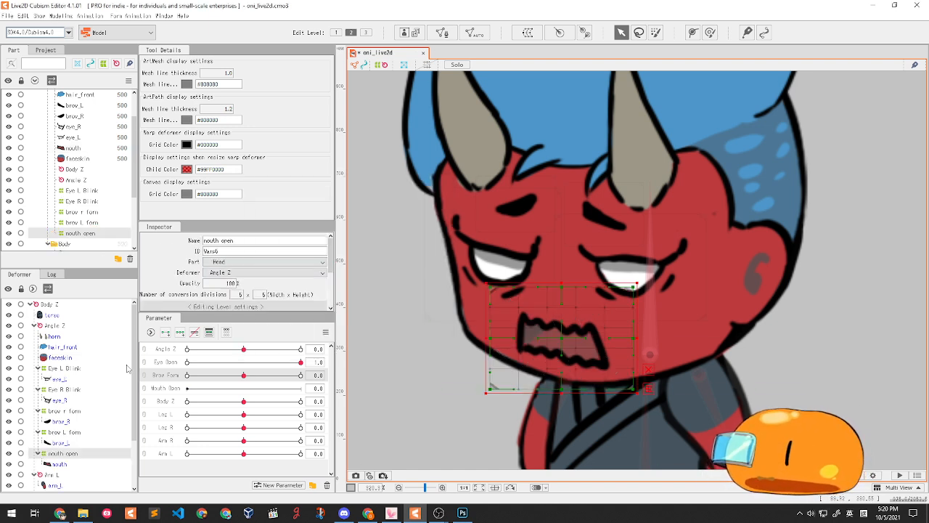
# - Key the deformer to Mouth Open and stretch the grid downward to open the mouth at 1.0
pyautogui.click(177, 388)
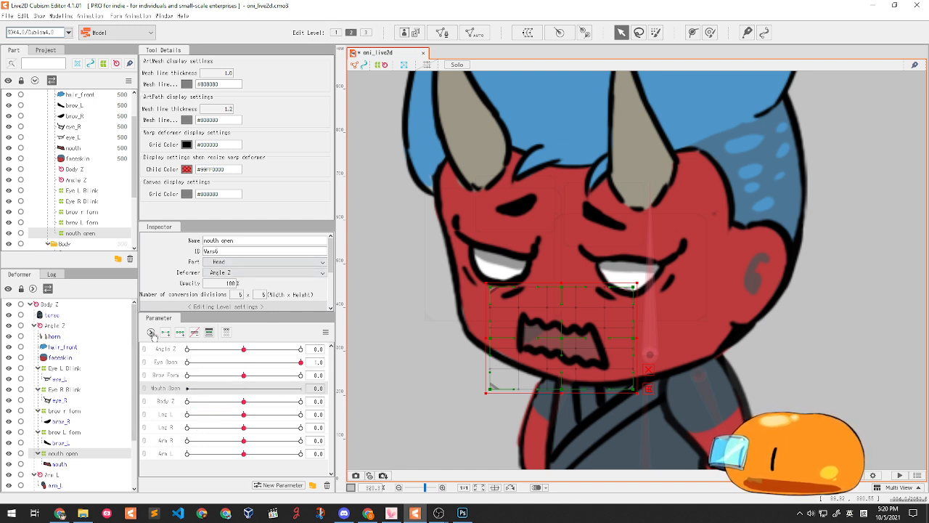
pyautogui.moveTo(188, 388); pyautogui.dragTo(300, 393)
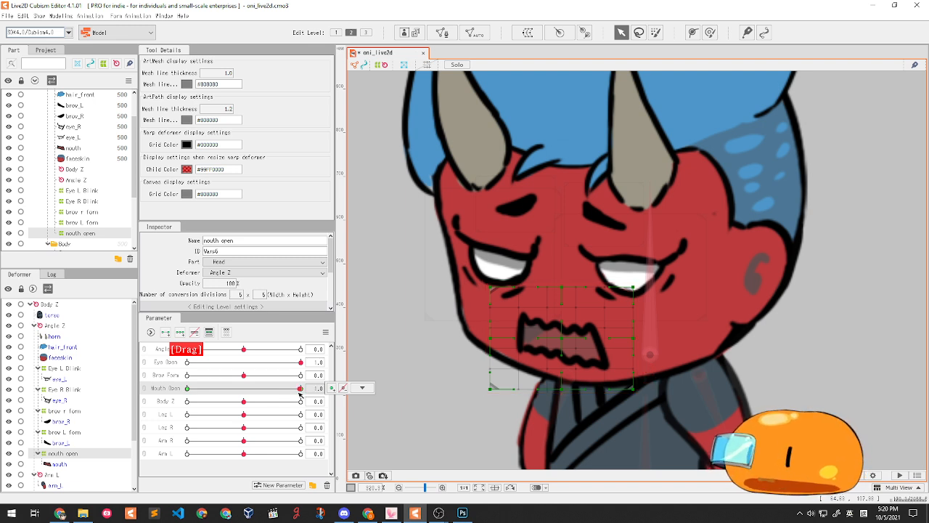
pyautogui.moveTo(190, 387); pyautogui.dragTo(304, 387)
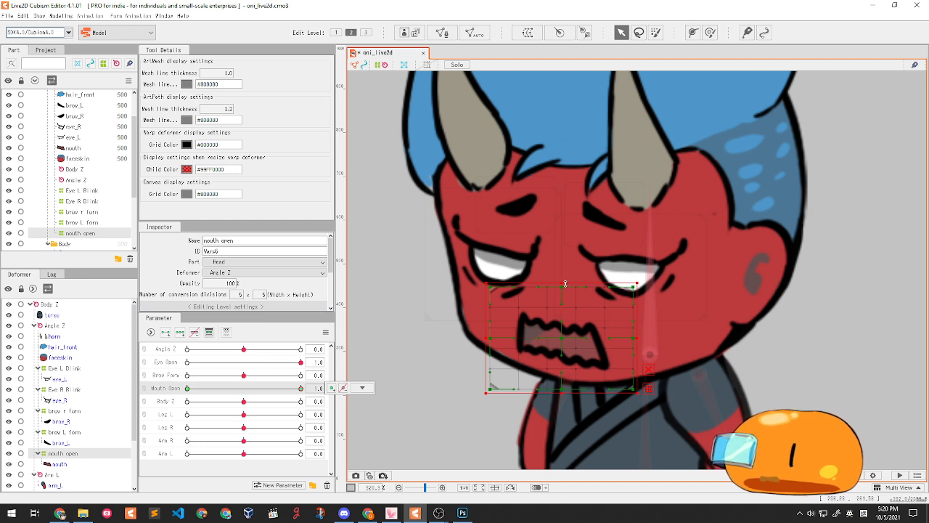
pyautogui.moveTo(561, 283); pyautogui.dragTo(555, 234)
pyautogui.moveTo(491, 369); pyautogui.dragTo(490, 398)
pyautogui.moveTo(560, 372); pyautogui.dragTo(562, 405)
pyautogui.moveTo(490, 398); pyautogui.dragTo(492, 456)
pyautogui.moveTo(561, 434); pyautogui.dragTo(643, 424)
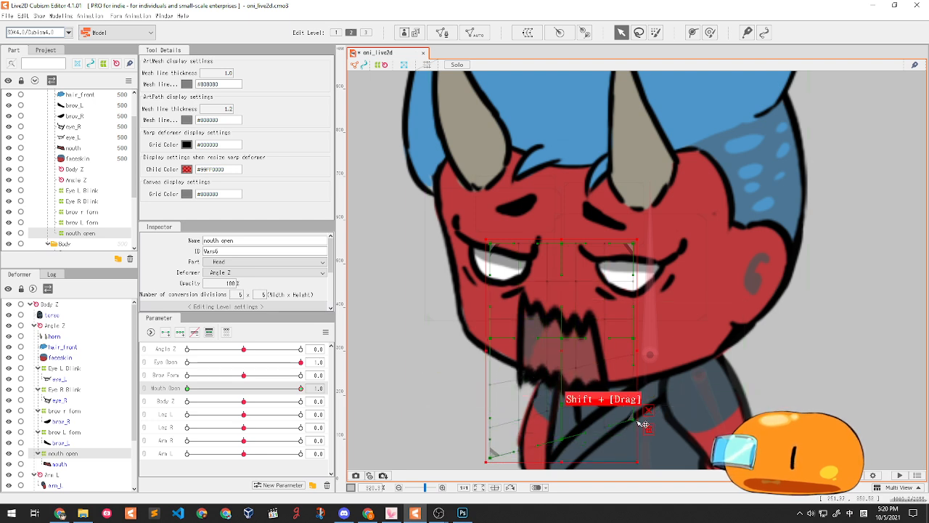
# - Narrow the open mouth at 1.0, test Mouth Open from 0 to 1, and deselect the deformer
pyautogui.scroll(-5, 551, 333)
pyautogui.moveTo(270, 390); pyautogui.dragTo(218, 388)
pyautogui.scroll(5, 563, 311)
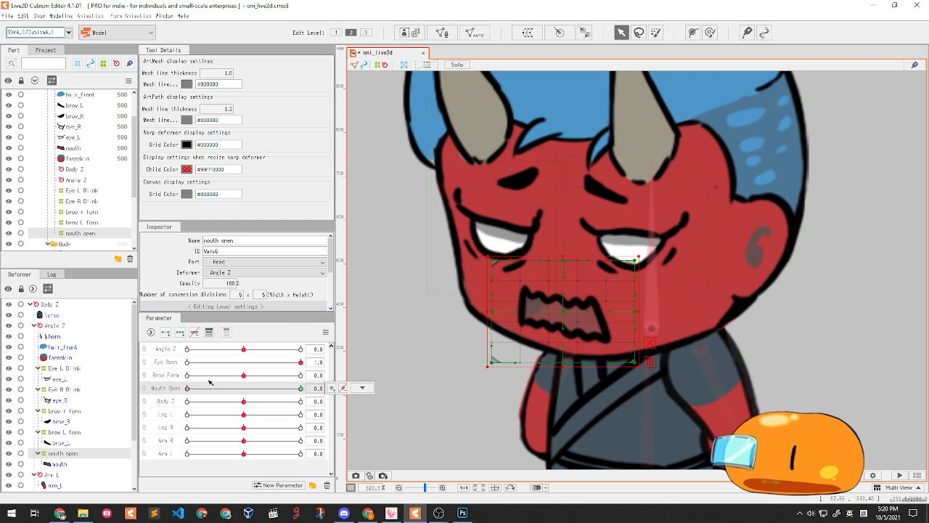
pyautogui.moveTo(205, 386); pyautogui.dragTo(304, 388)
pyautogui.moveTo(488, 324); pyautogui.dragTo(493, 324)
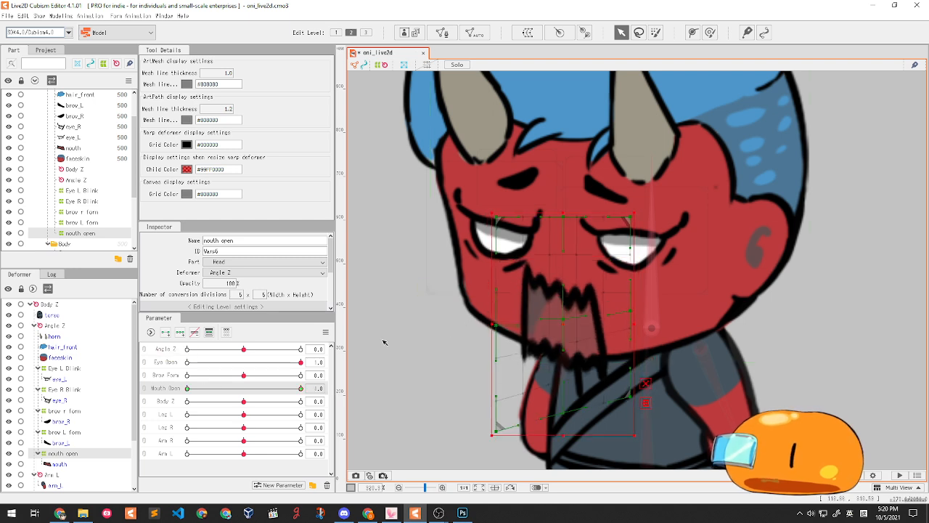
pyautogui.moveTo(221, 385); pyautogui.dragTo(156, 397)
pyautogui.moveTo(175, 396); pyautogui.dragTo(2, 401)
pyautogui.scroll(-6, 519, 280)
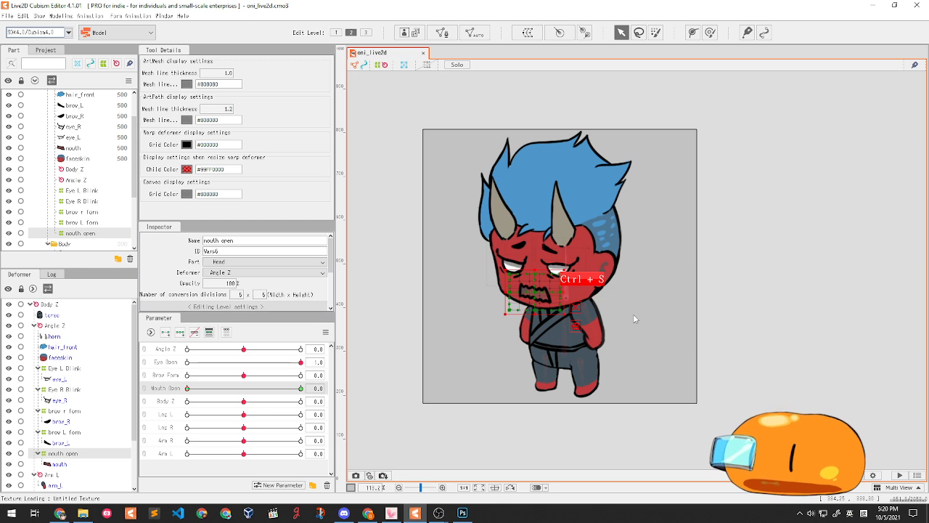
pyautogui.click(772, 304)
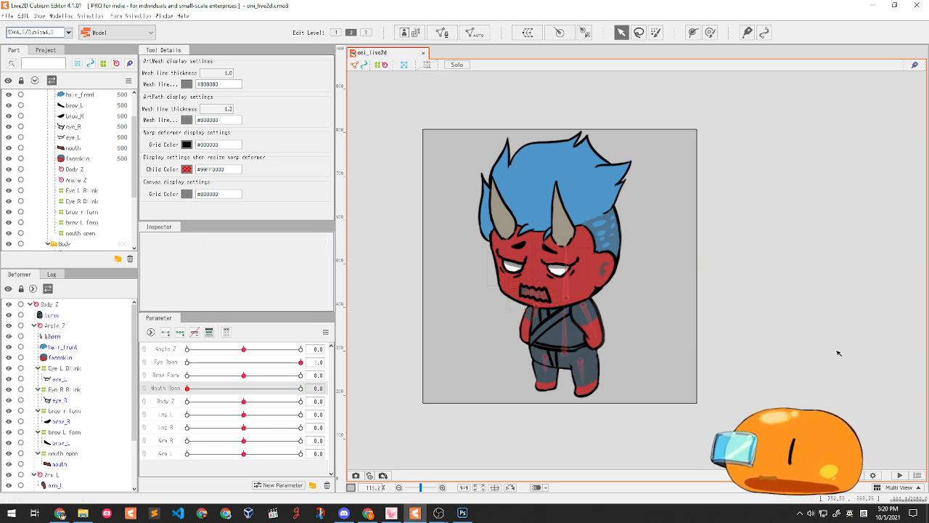
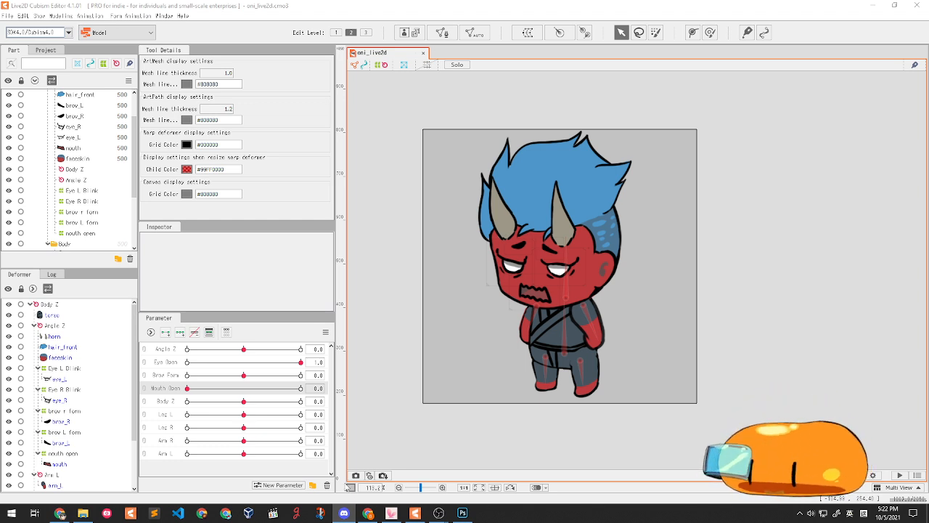
# - Test the mouth once more, then open halloween_template_animation.can3 in a new tab
pyautogui.click(455, 456)
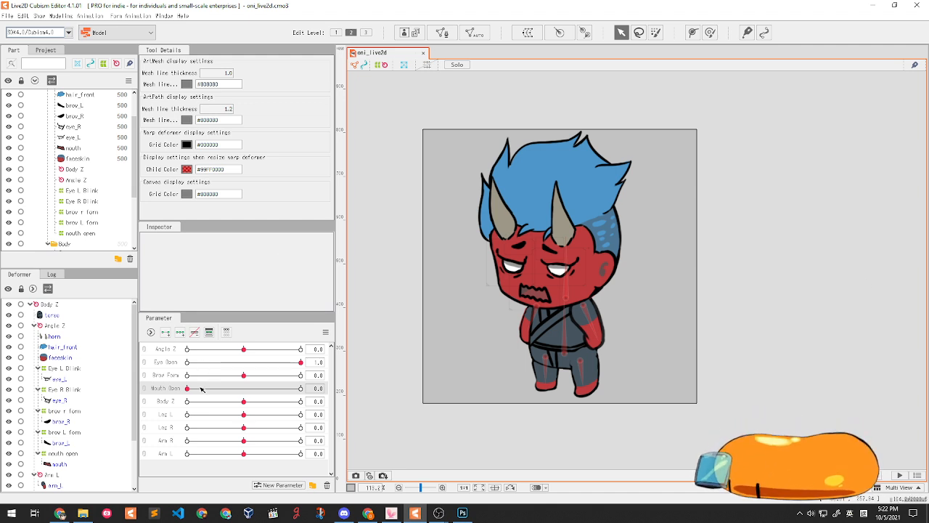
pyautogui.moveTo(198, 389); pyautogui.dragTo(61, 432)
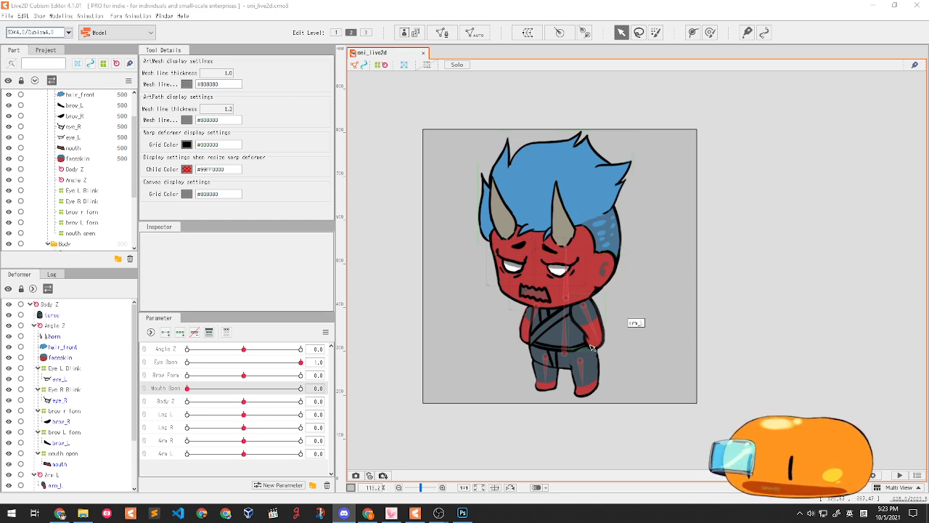
pyautogui.moveTo(625, 360); pyautogui.dragTo(609, 317)
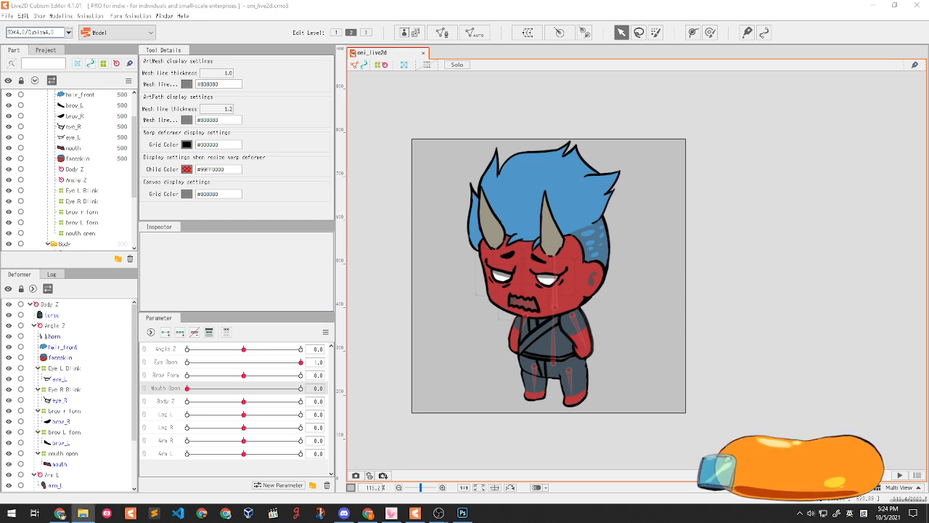
pyautogui.moveTo(788, 436); pyautogui.dragTo(531, 120)
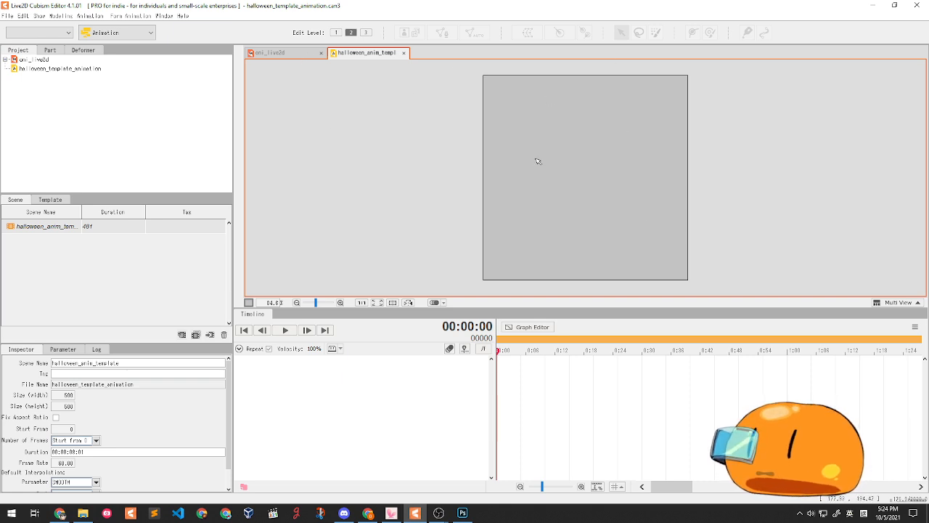
# - Save as oni_live2d_anim.can3 in halloween/monster, with the Cubism Animation file type
pyautogui.hotkey('ctrl', 'shift', 's')
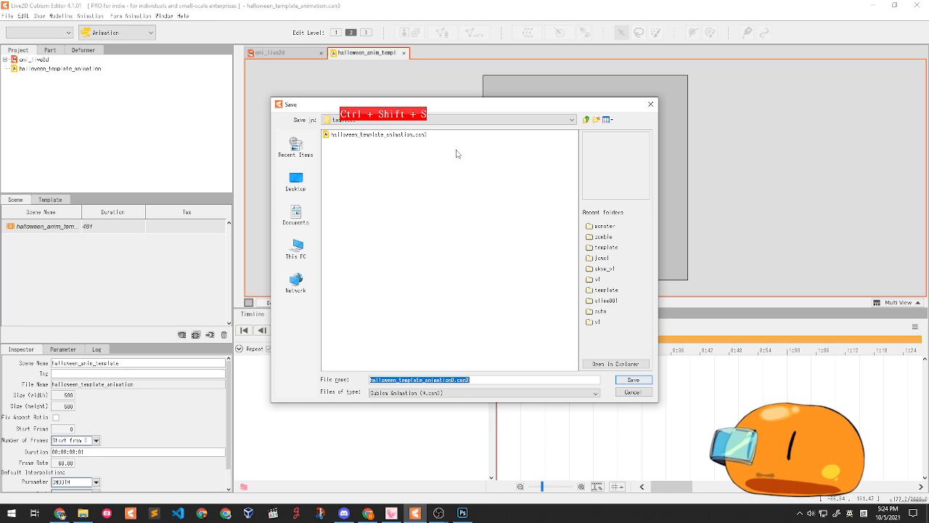
pyautogui.click(588, 121)
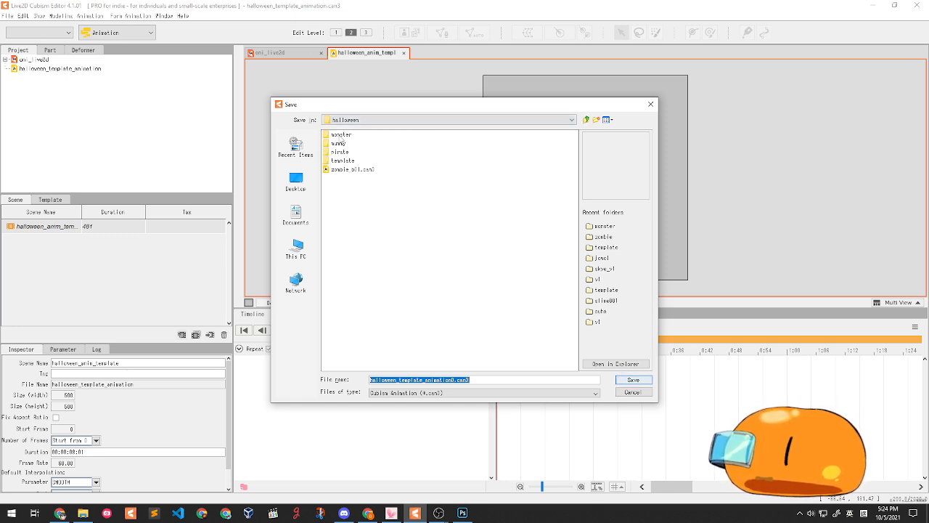
pyautogui.doubleClick(341, 135)
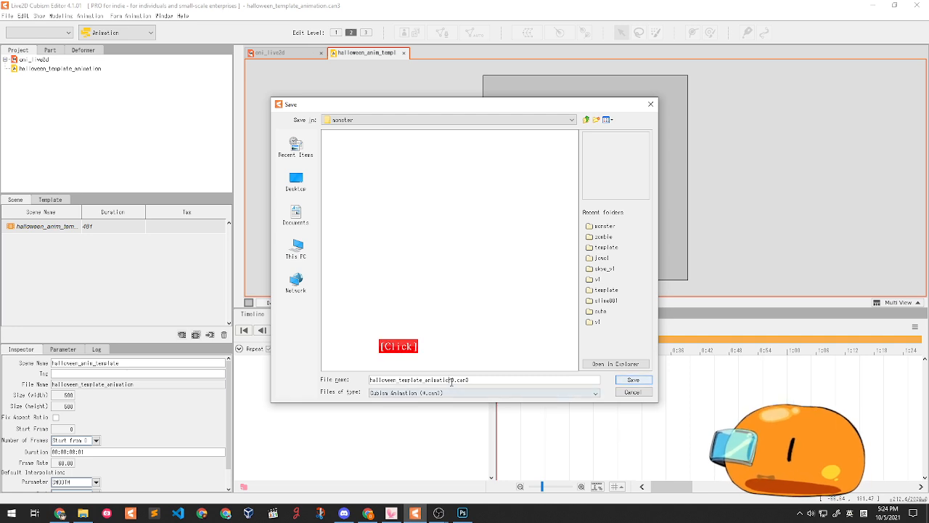
pyautogui.click(420, 393)
pyautogui.click(417, 402)
pyautogui.click(355, 144)
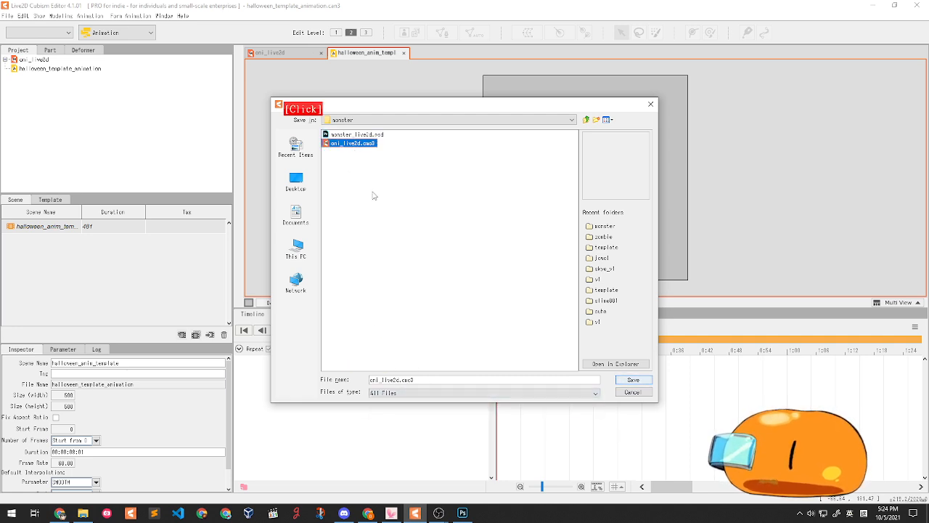
pyautogui.click(410, 393)
pyautogui.click(405, 411)
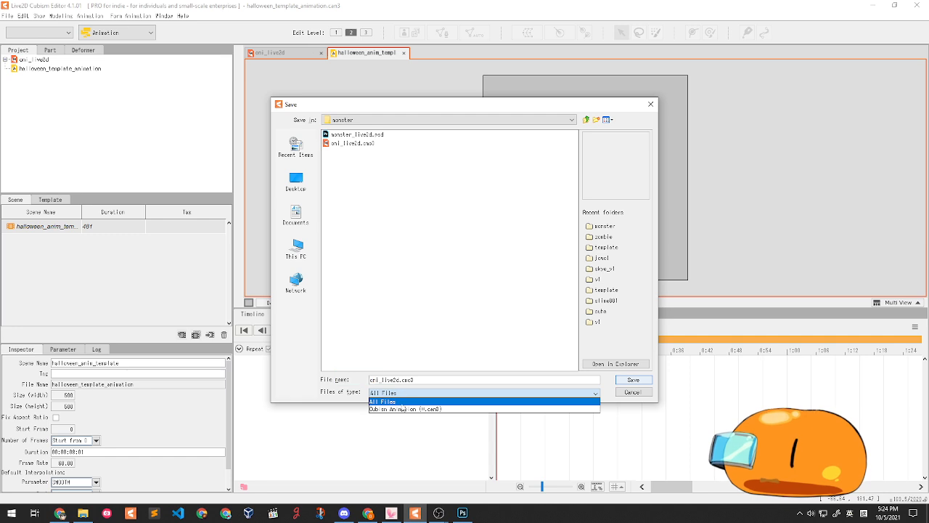
pyautogui.click(400, 409)
pyautogui.click(402, 379)
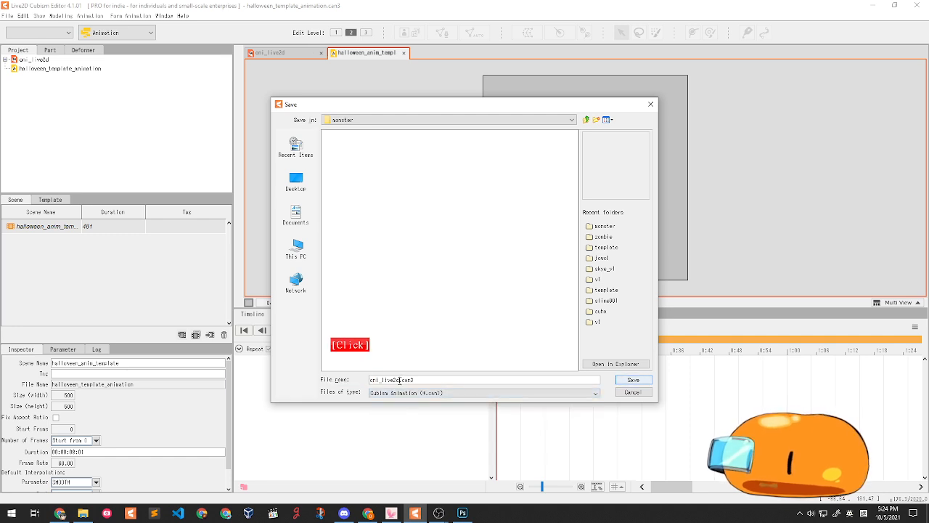
pyautogui.write('_anim')
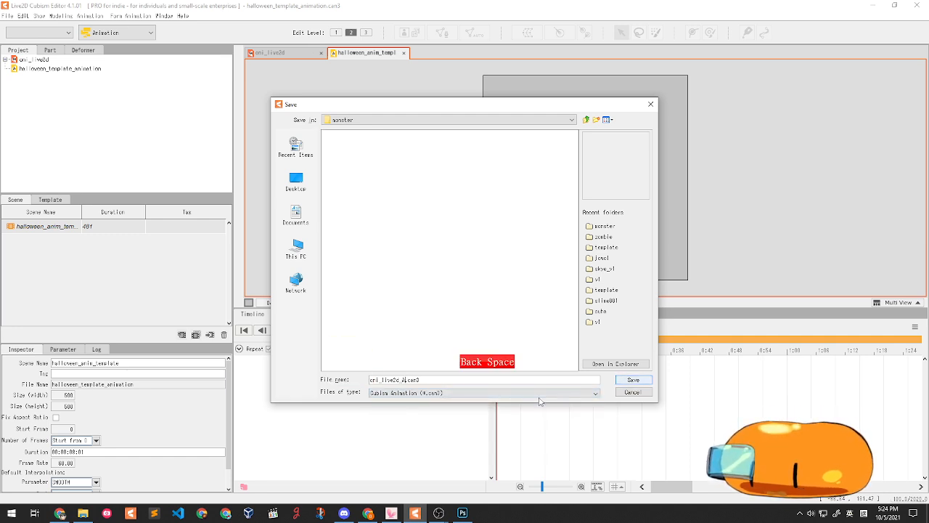
pyautogui.press('Return')
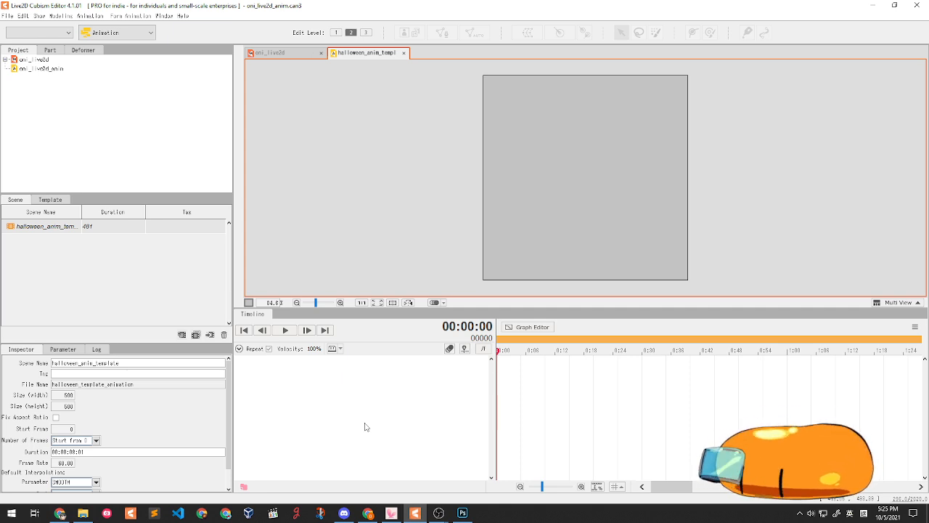
# - Select the oni_live2d model in the Project panel and drag it onto the animation canvas
pyautogui.click(41, 69)
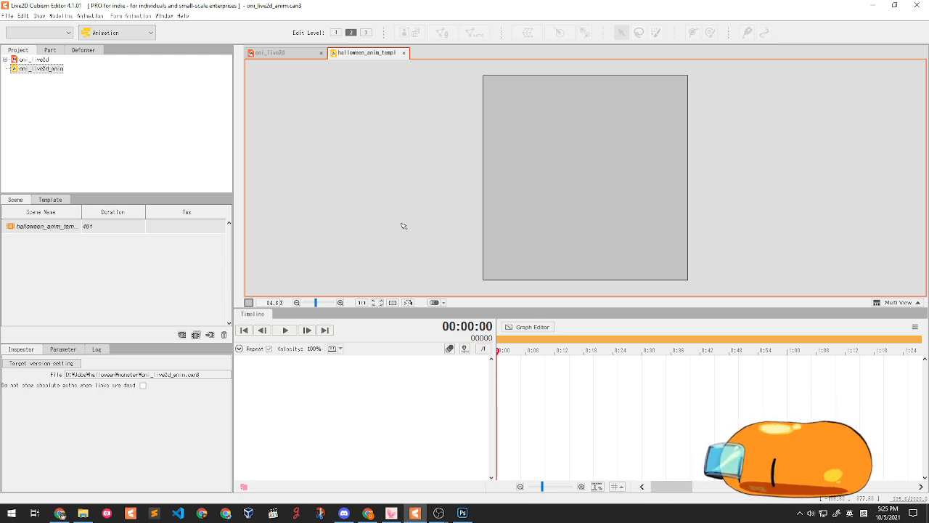
pyautogui.click(27, 60)
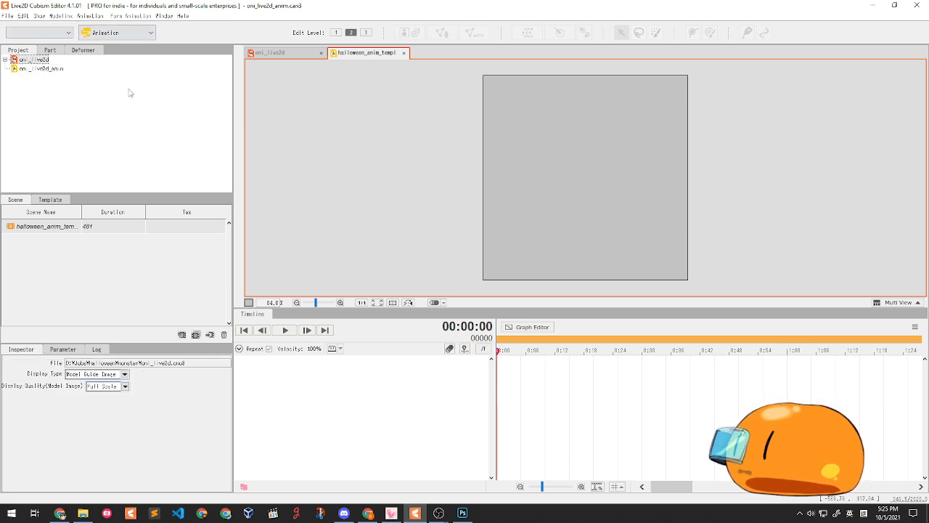
pyautogui.click(25, 63)
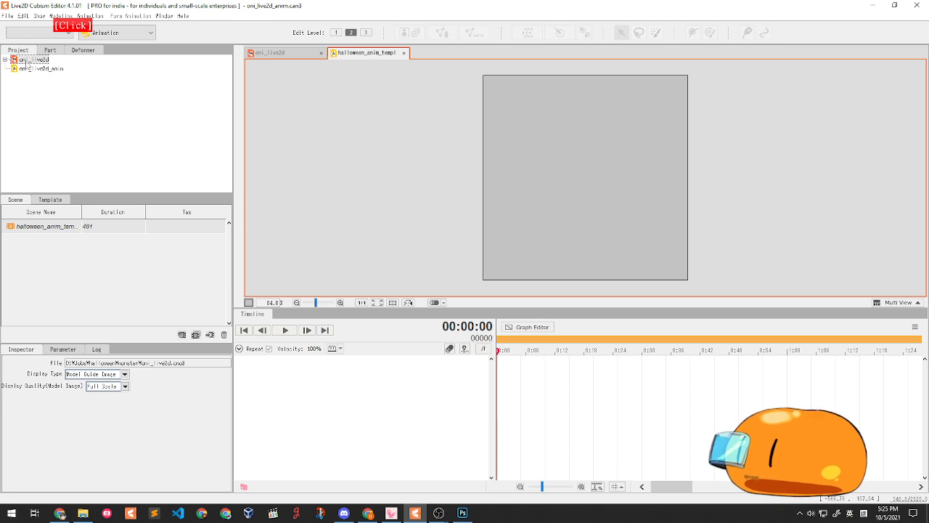
pyautogui.click(22, 69)
pyautogui.click(24, 62)
pyautogui.click(27, 69)
pyautogui.click(27, 63)
pyautogui.click(25, 70)
pyautogui.click(26, 63)
pyautogui.click(25, 63)
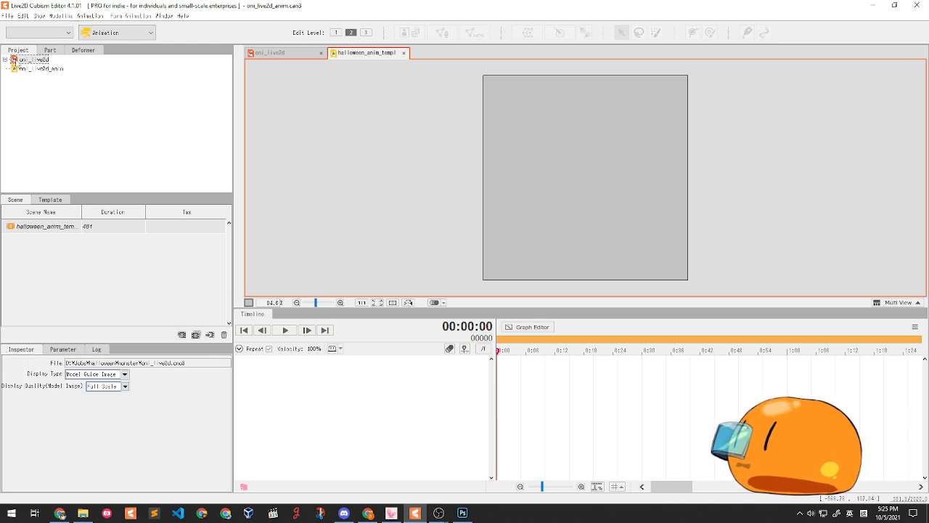
pyautogui.moveTo(24, 63); pyautogui.dragTo(439, 417)
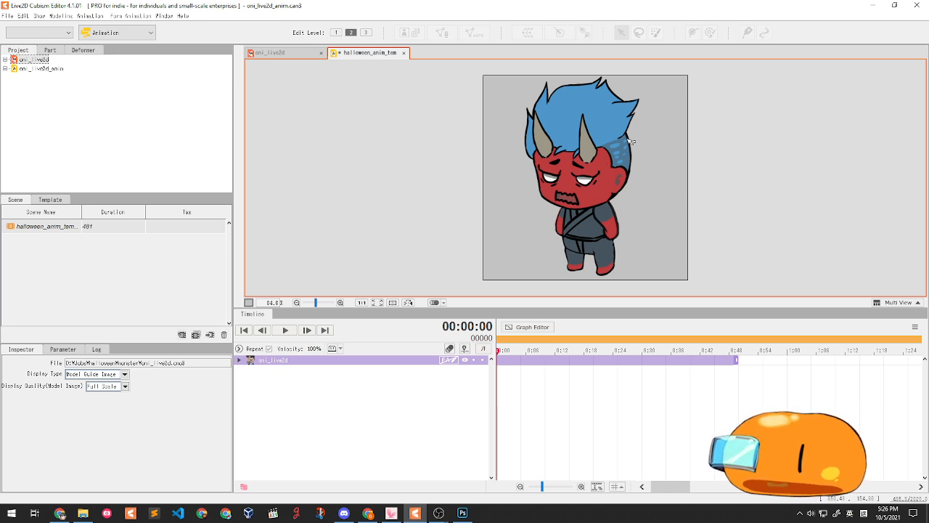
# - Zoom the timeline out and stretch the oni_live2d clip to the scene's 481-frame end
pyautogui.keyDown('alt'); pyautogui.scroll(-1, 617, 154); pyautogui.keyUp('alt')
pyautogui.keyDown('alt'); pyautogui.scroll(1, 605, 168); pyautogui.keyUp('alt')
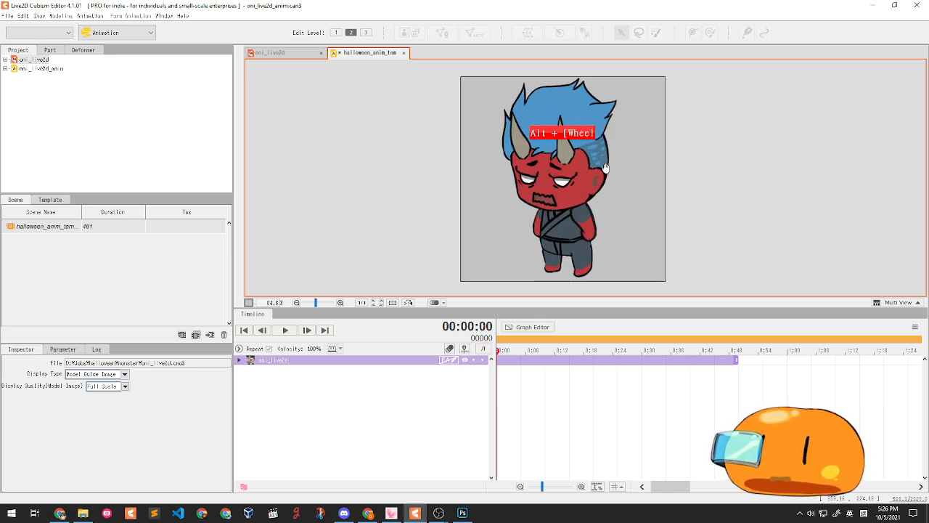
pyautogui.moveTo(605, 169); pyautogui.dragTo(553, 161)
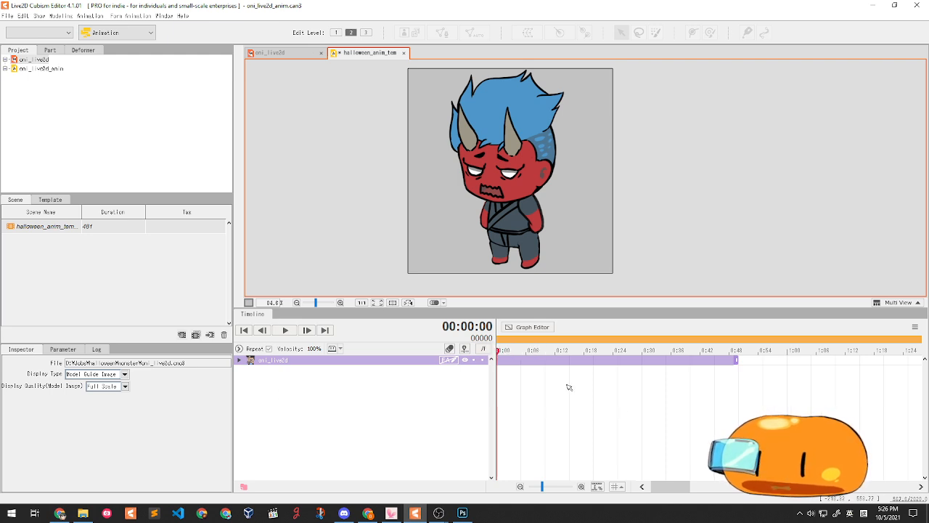
pyautogui.keyDown('alt'); pyautogui.scroll(-4, 569, 387); pyautogui.keyUp('alt')
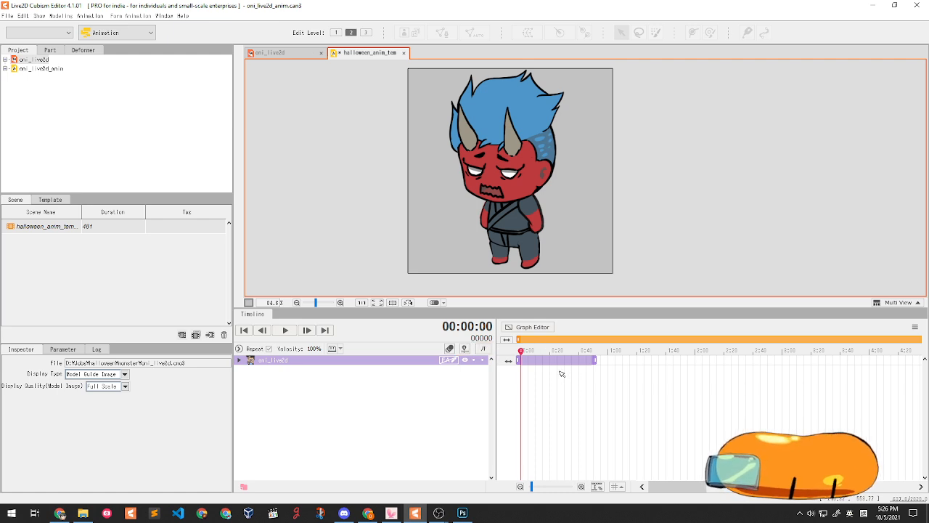
pyautogui.keyDown('alt'); pyautogui.scroll(-4, 561, 373); pyautogui.keyUp('alt')
pyautogui.keyDown('alt'); pyautogui.scroll(1, 560, 372); pyautogui.keyUp('alt')
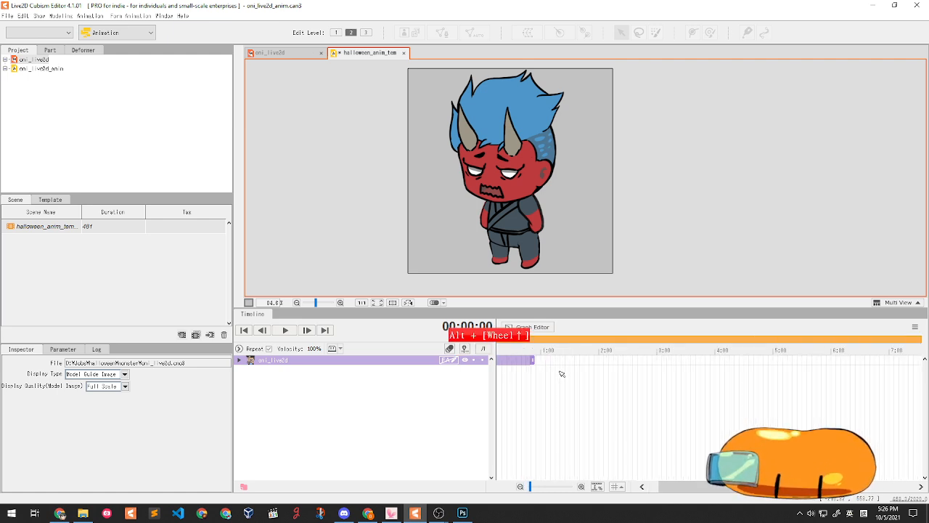
pyautogui.moveTo(530, 487); pyautogui.dragTo(525, 488)
pyautogui.click(520, 487)
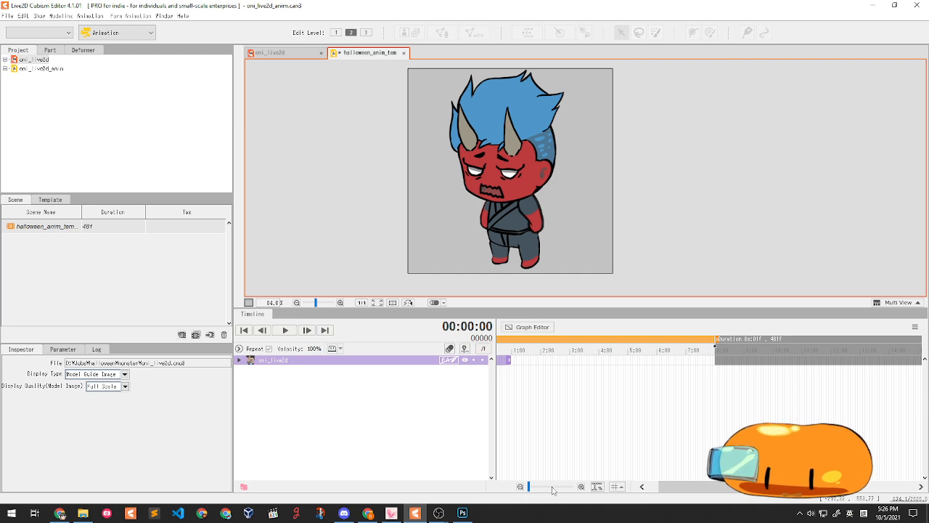
pyautogui.click(581, 486)
pyautogui.click(520, 486)
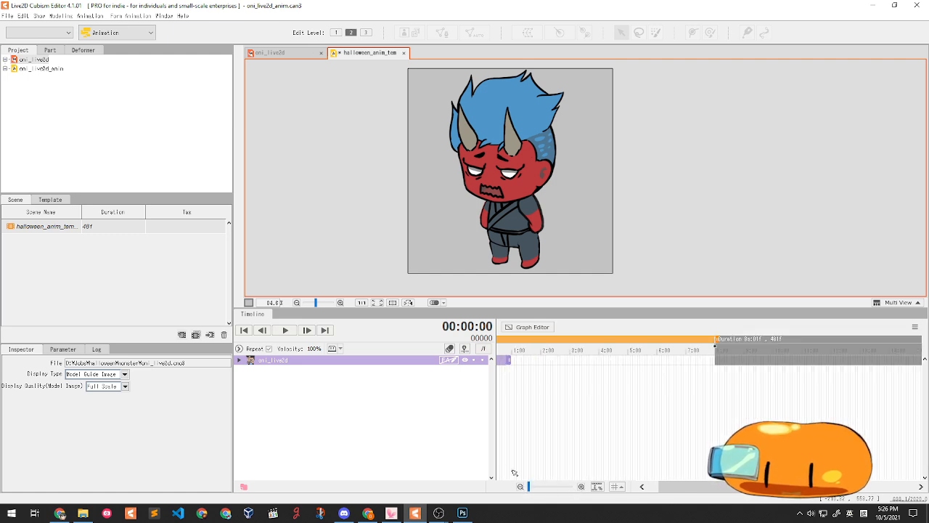
pyautogui.moveTo(660, 487); pyautogui.dragTo(653, 489)
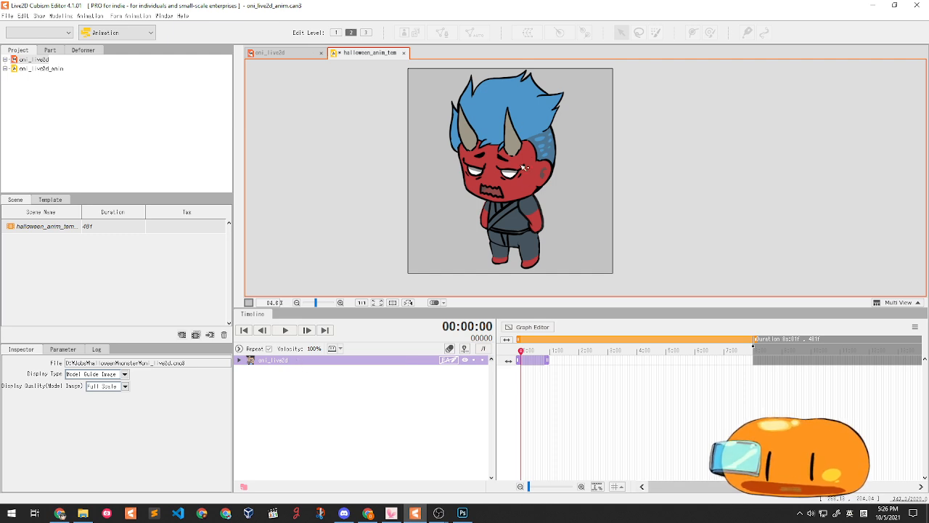
pyautogui.moveTo(548, 360); pyautogui.dragTo(766, 371)
pyautogui.moveTo(520, 352); pyautogui.dragTo(438, 359)
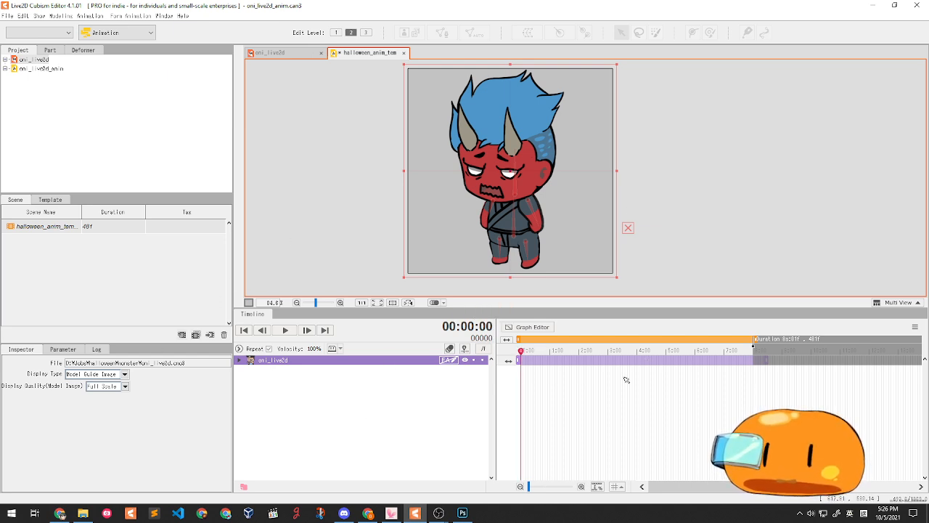
# - Expand the oni_live2d track's Live2D Parameters group and scrub the opening seconds
pyautogui.click(240, 361)
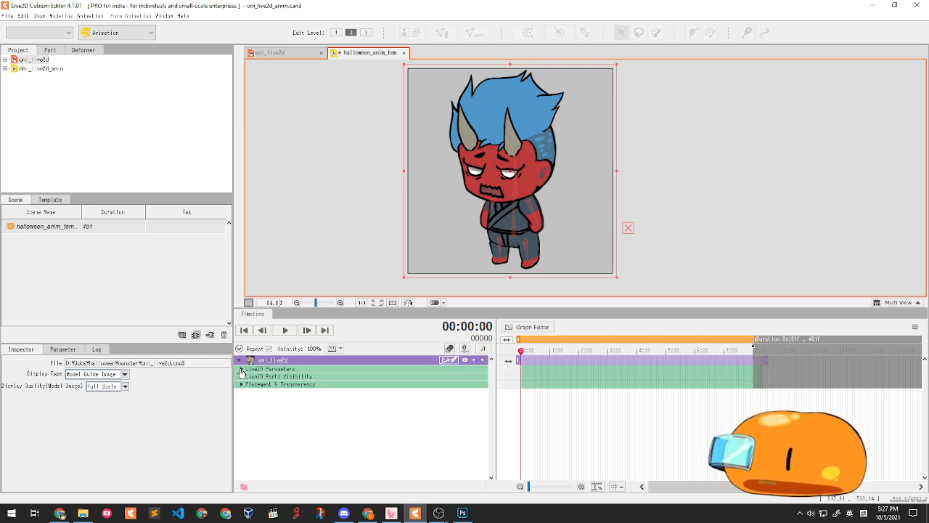
pyautogui.click(242, 369)
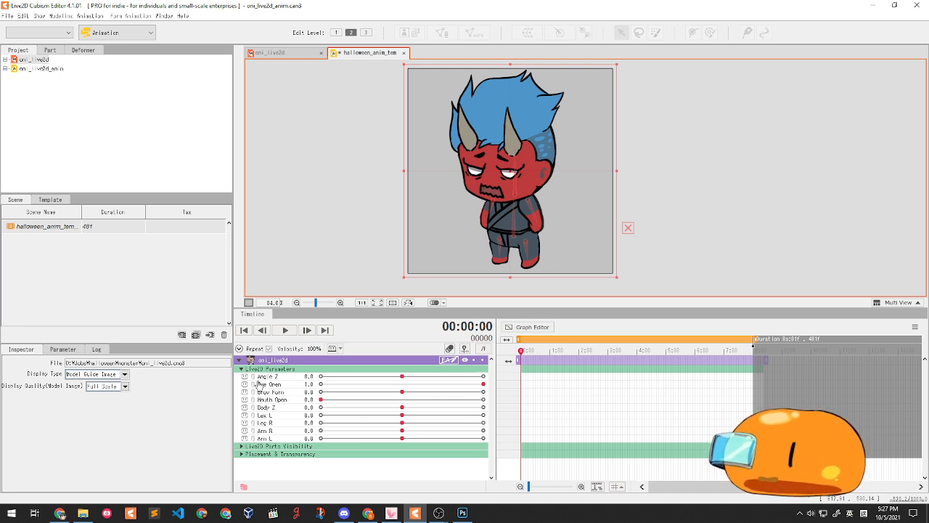
pyautogui.moveTo(521, 351); pyautogui.dragTo(477, 348)
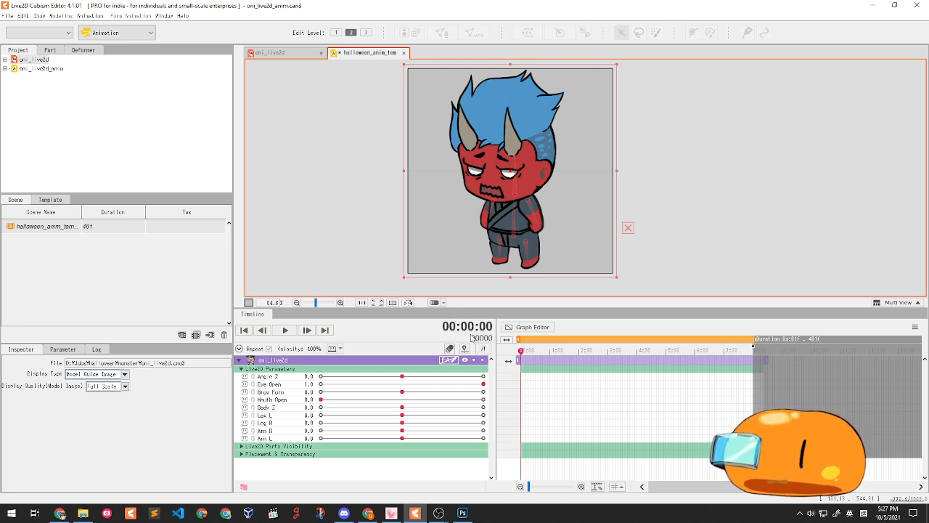
pyautogui.click(691, 229)
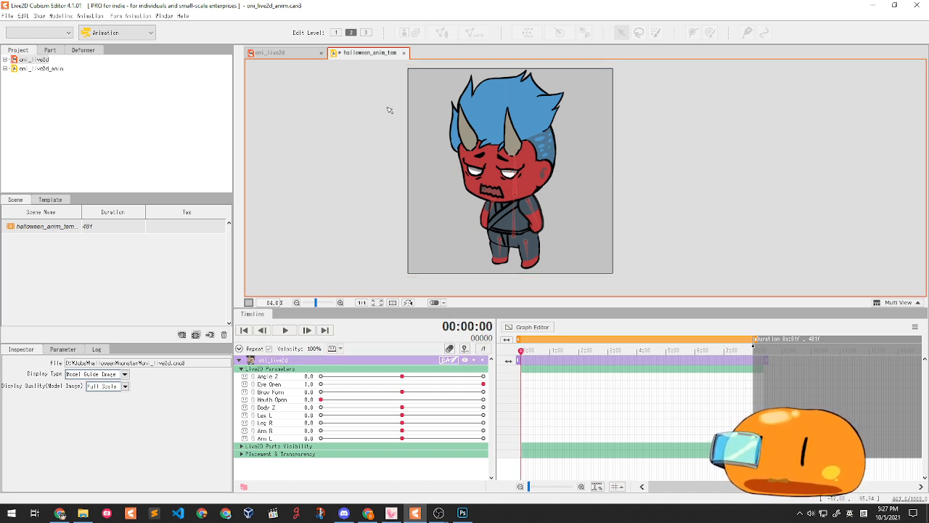
pyautogui.moveTo(536, 353); pyautogui.dragTo(476, 336)
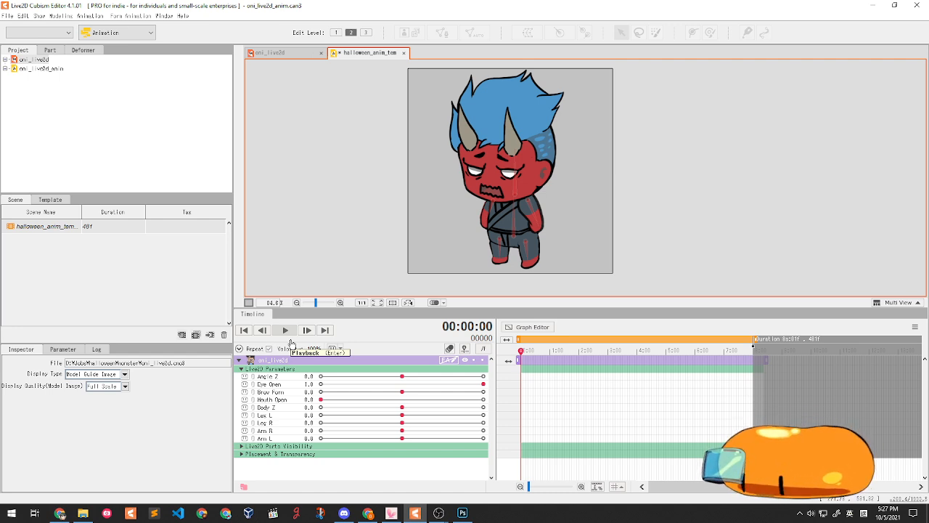
# - Widen the timeline panel, then scrub and play the scene to preview the motion
pyautogui.moveTo(494, 392); pyautogui.dragTo(432, 400)
pyautogui.moveTo(451, 352); pyautogui.dragTo(485, 353)
pyautogui.moveTo(520, 413); pyautogui.dragTo(543, 361)
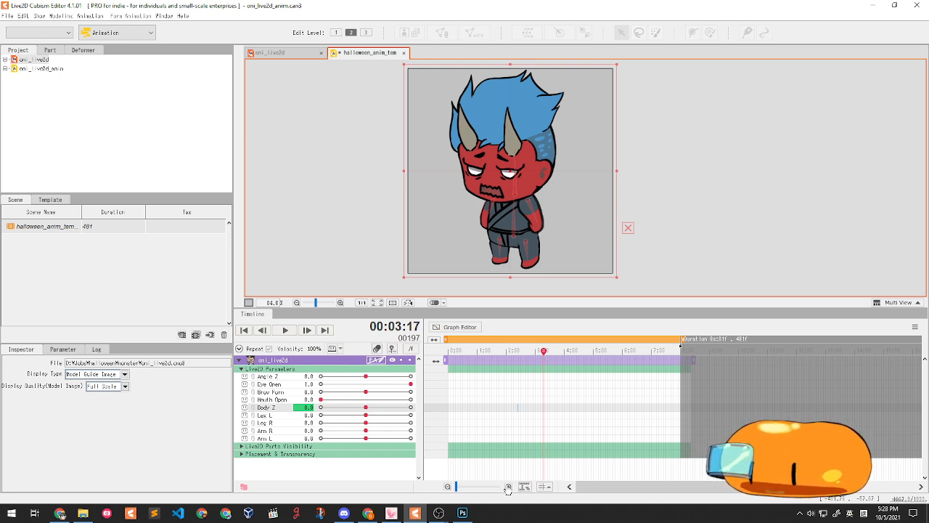
pyautogui.moveTo(520, 363); pyautogui.dragTo(457, 361)
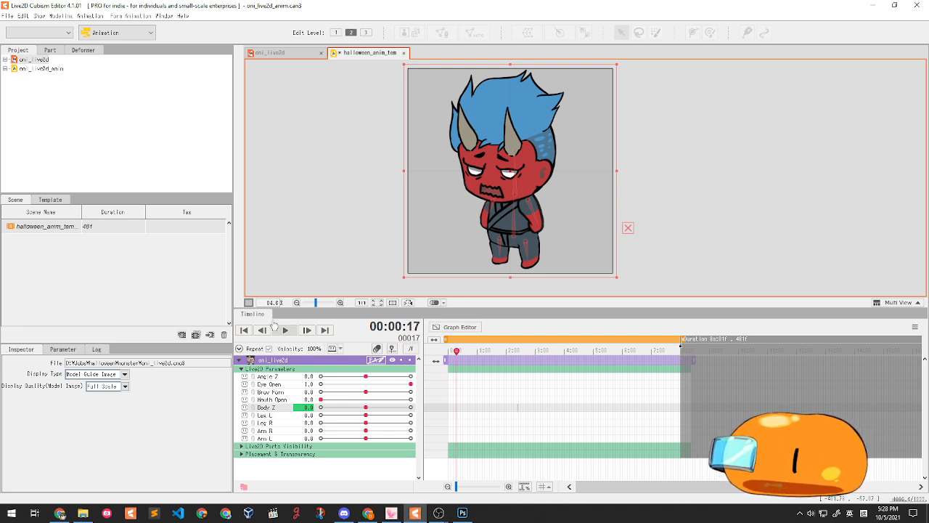
pyautogui.click(287, 330)
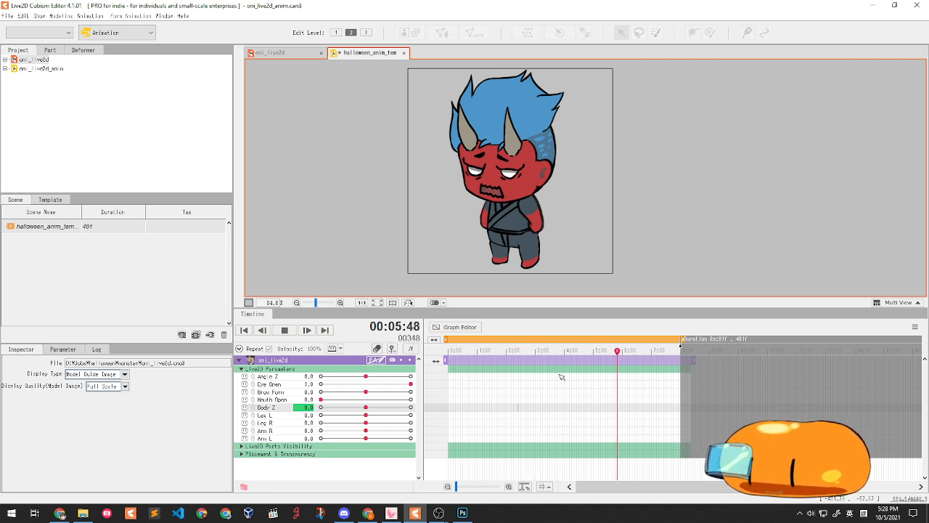
pyautogui.click(284, 331)
pyautogui.moveTo(458, 352); pyautogui.dragTo(491, 360)
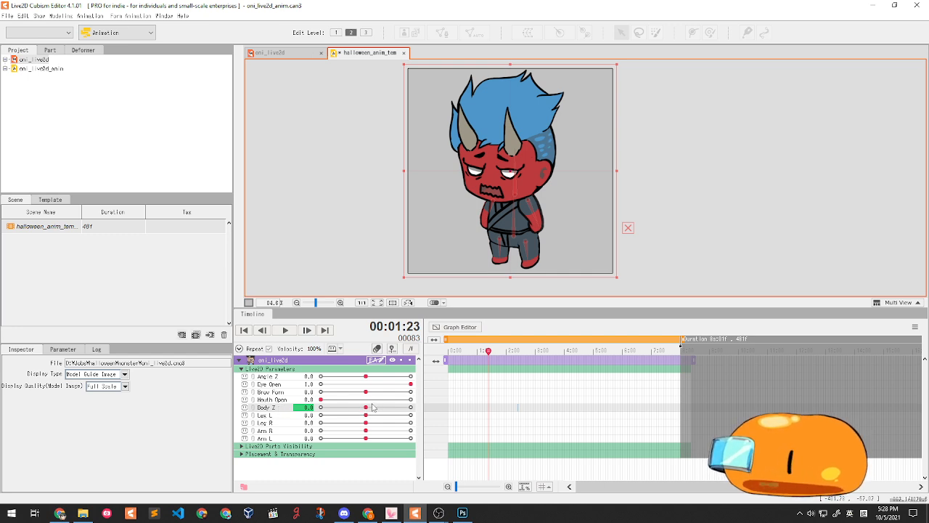
pyautogui.moveTo(485, 353); pyautogui.dragTo(442, 357)
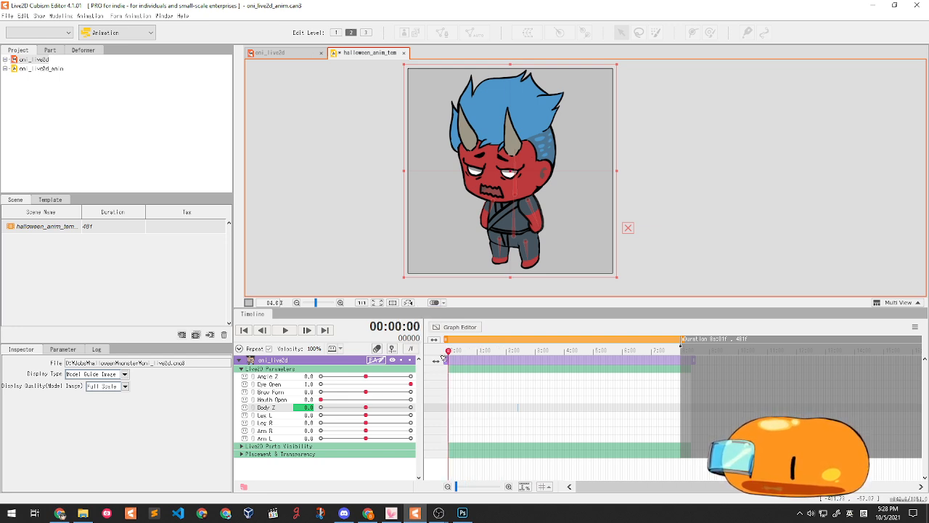
# - Add a Body Z keyframe at frame 0 and select it
pyautogui.click(367, 409)
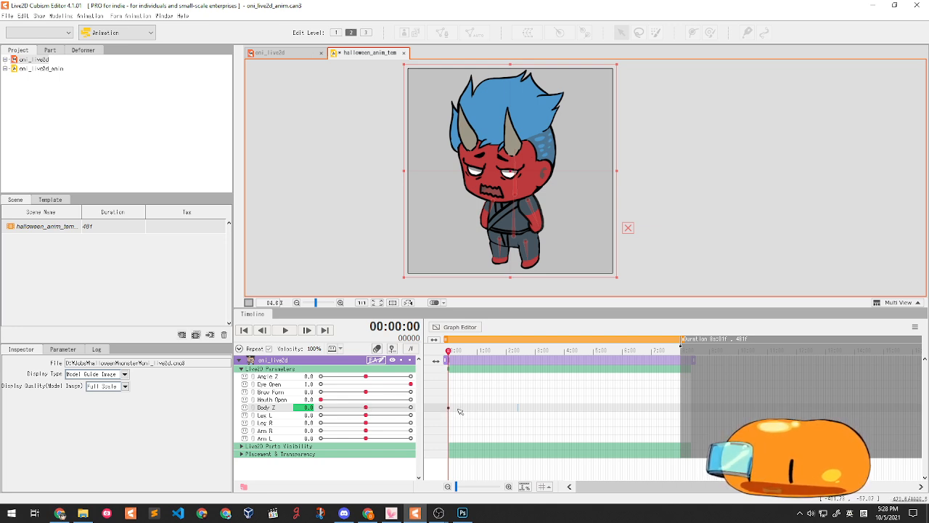
pyautogui.keyDown('ctrl'); pyautogui.scroll(1, 450, 412); pyautogui.keyUp('ctrl')
pyautogui.keyDown('ctrl'); pyautogui.scroll(1, 446, 412); pyautogui.keyUp('ctrl')
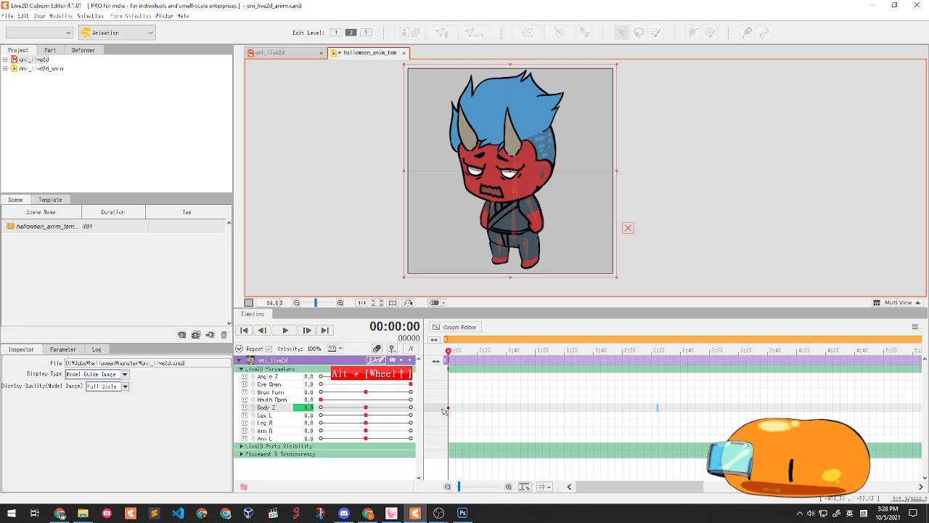
pyautogui.click(458, 398)
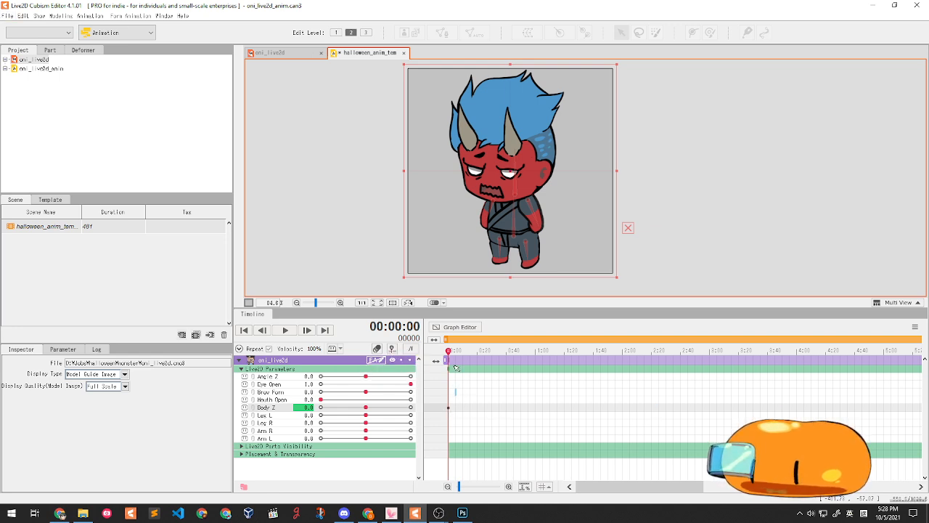
pyautogui.moveTo(449, 351)
pyautogui.mouseDown()
pyautogui.moveTo(483, 351)
pyautogui.moveTo(448, 350)
pyautogui.mouseUp()
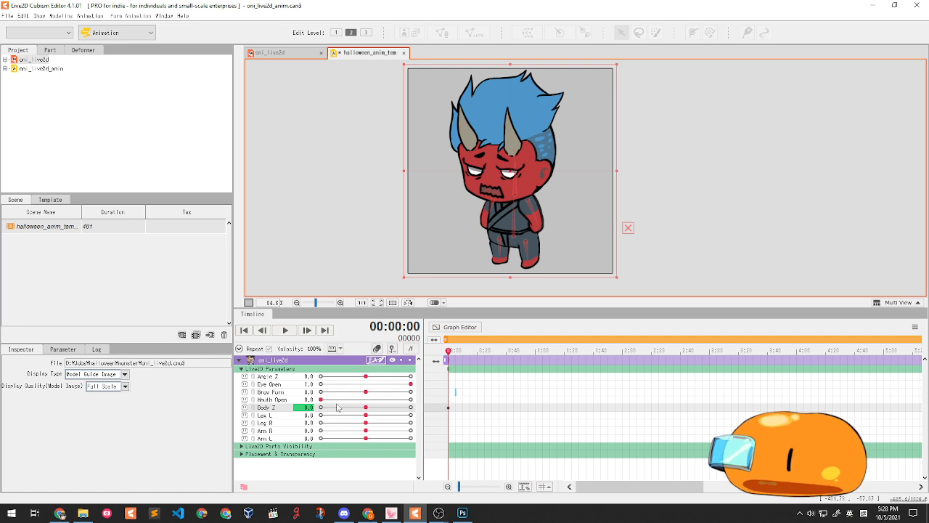
pyautogui.click(455, 400)
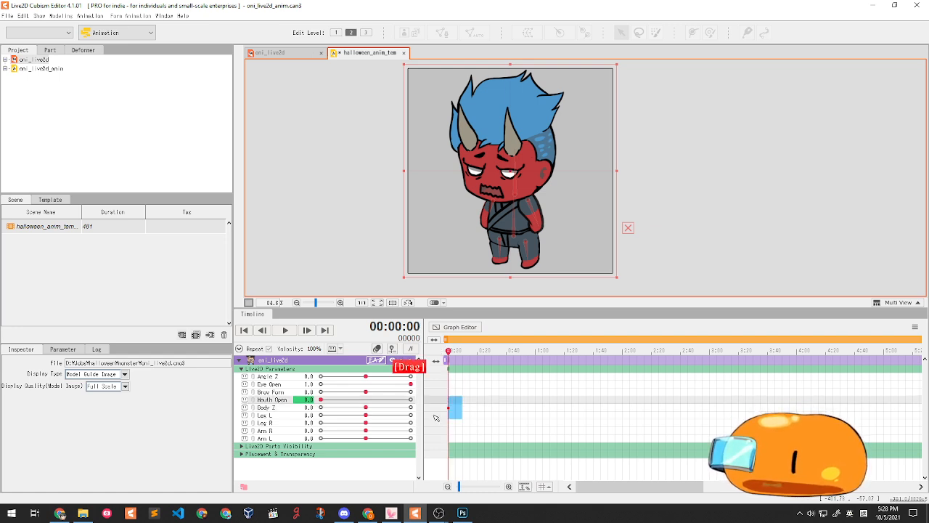
pyautogui.click(461, 409)
pyautogui.moveTo(461, 409); pyautogui.dragTo(446, 409)
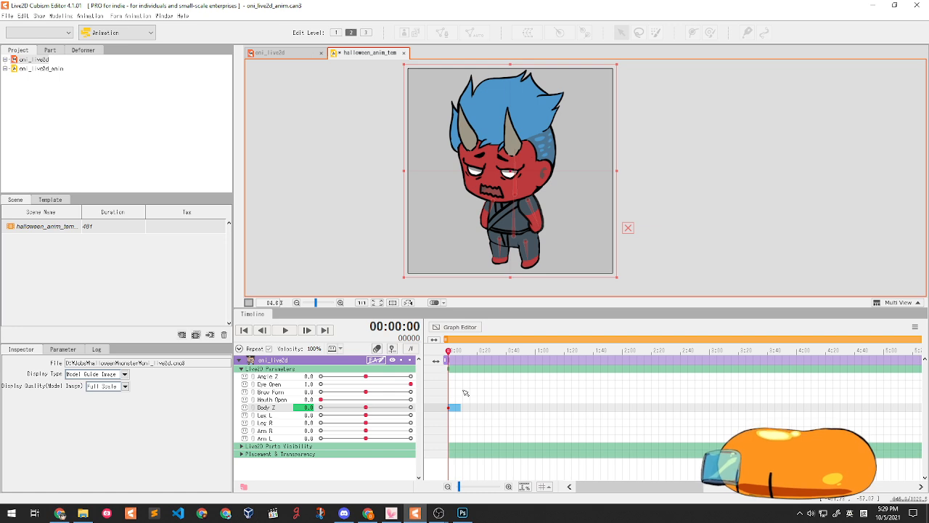
# - Set Body Z to 10 at frame 0 and play back the turn
pyautogui.click(284, 331)
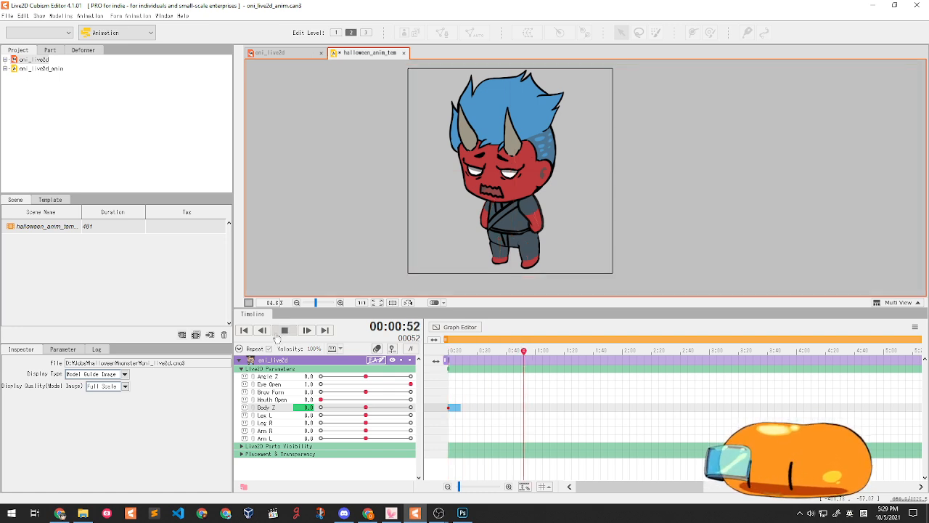
pyautogui.click(284, 330)
pyautogui.moveTo(490, 351); pyautogui.dragTo(463, 402)
pyautogui.moveTo(367, 411); pyautogui.dragTo(415, 411)
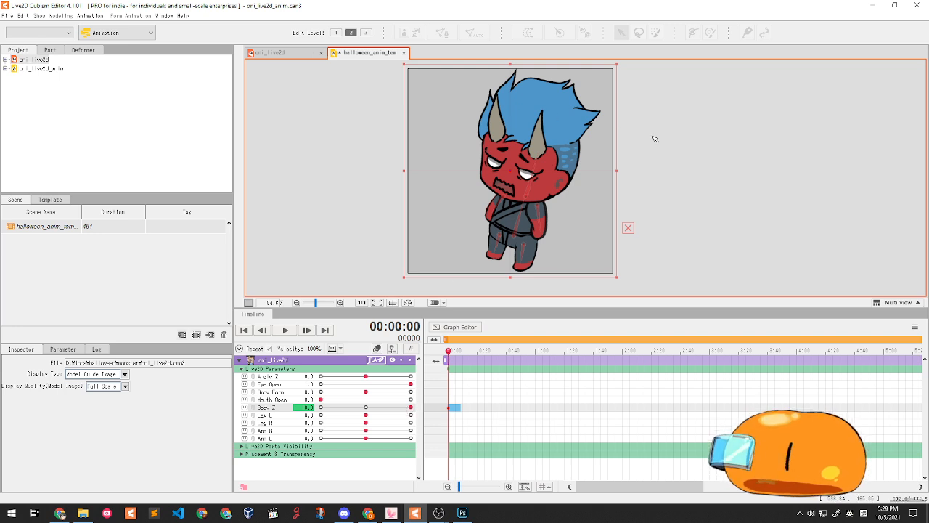
pyautogui.click(285, 330)
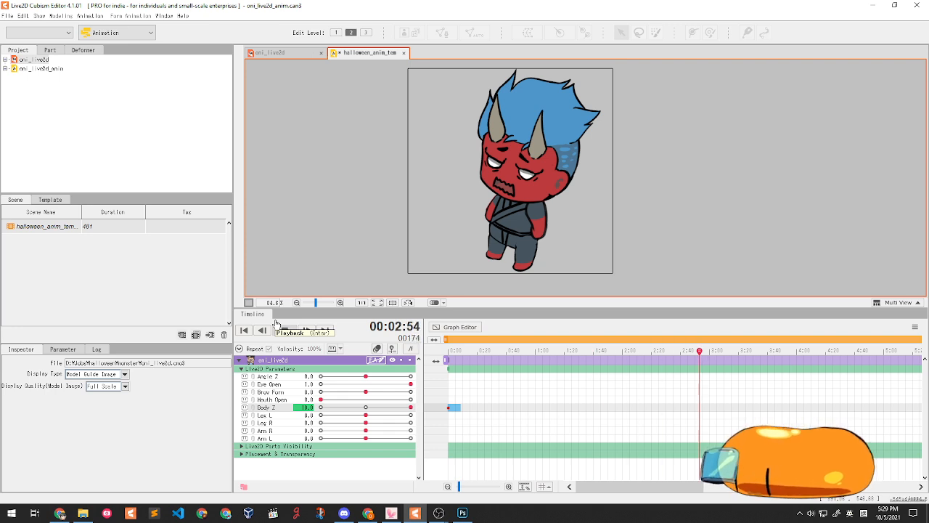
pyautogui.click(276, 323)
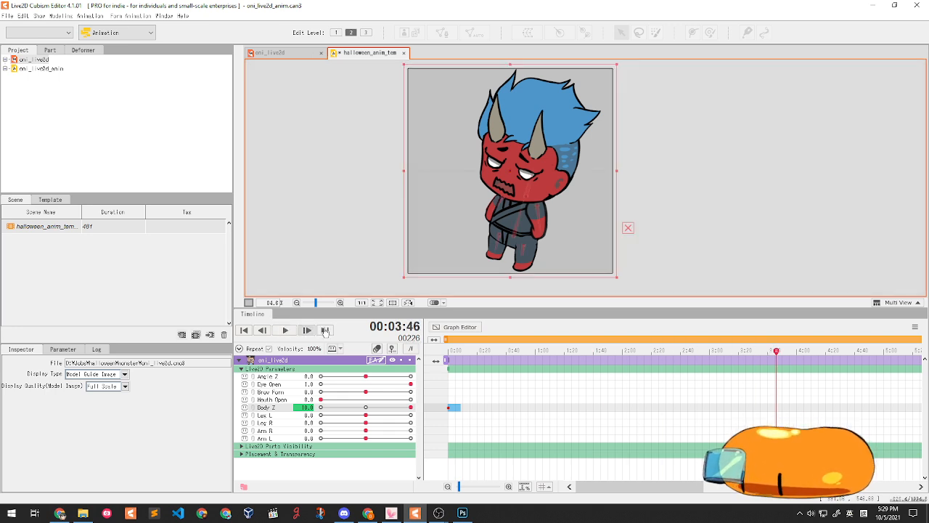
pyautogui.moveTo(463, 352); pyautogui.dragTo(403, 358)
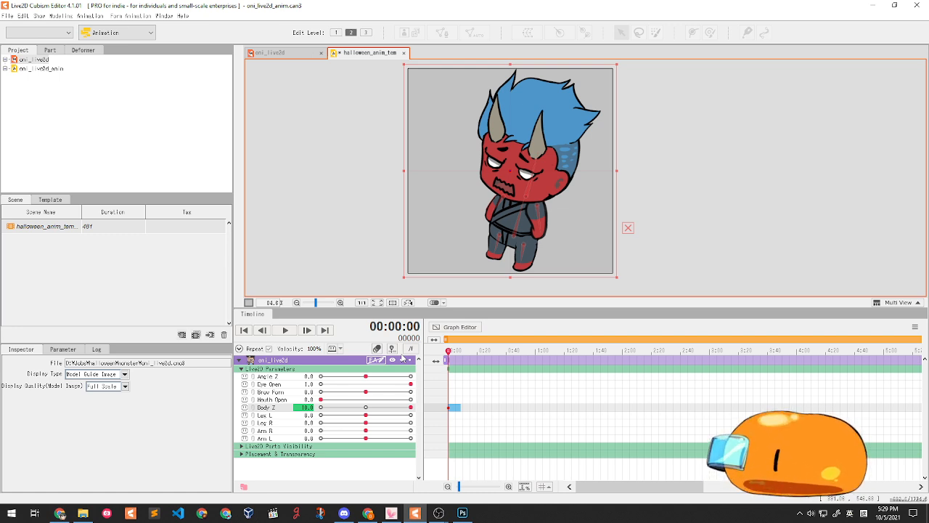
# - Key Body Z at -10 on frame 0 and 10 at the 1:00 mark
pyautogui.moveTo(368, 408); pyautogui.dragTo(320, 408)
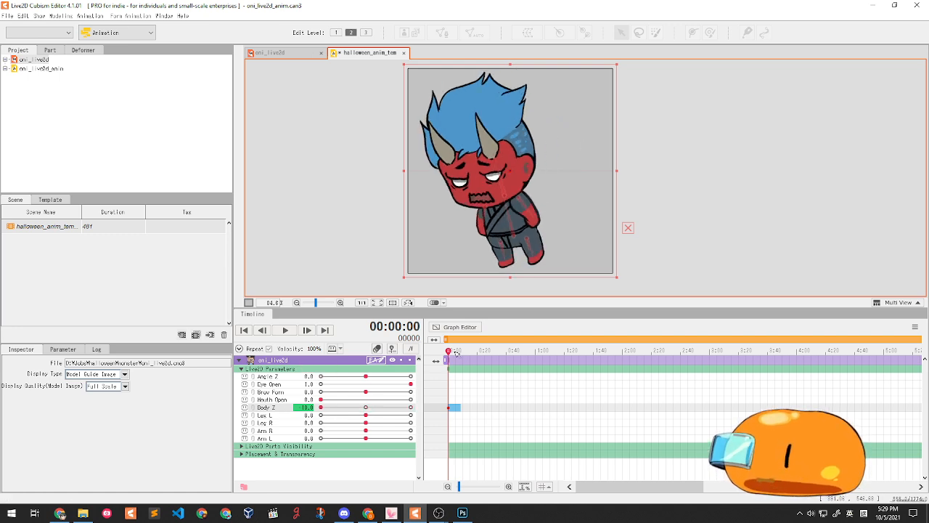
pyautogui.moveTo(456, 354); pyautogui.dragTo(535, 354)
pyautogui.moveTo(323, 408); pyautogui.dragTo(434, 392)
pyautogui.moveTo(488, 352); pyautogui.dragTo(400, 360)
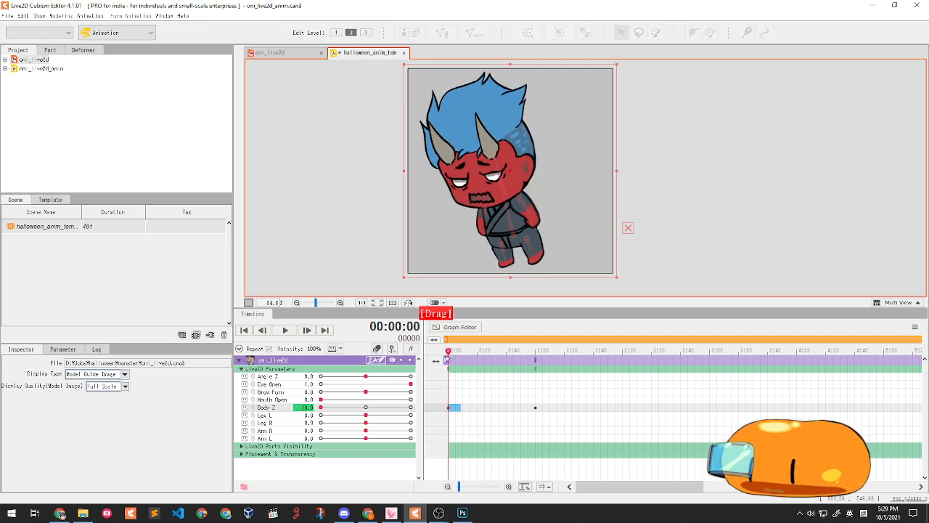
# - Play the body swing from the start and show Body Z in the Graph Editor
pyautogui.click(284, 331)
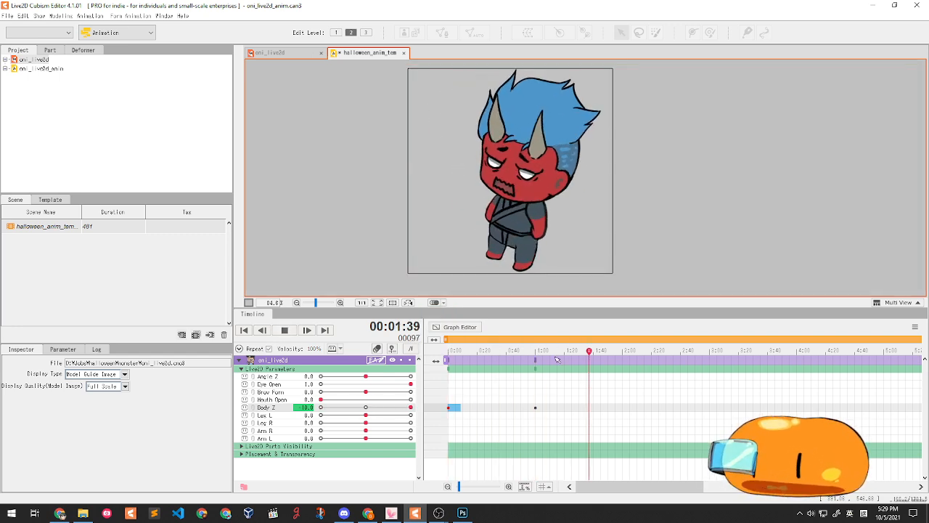
pyautogui.click(281, 332)
pyautogui.click(448, 351)
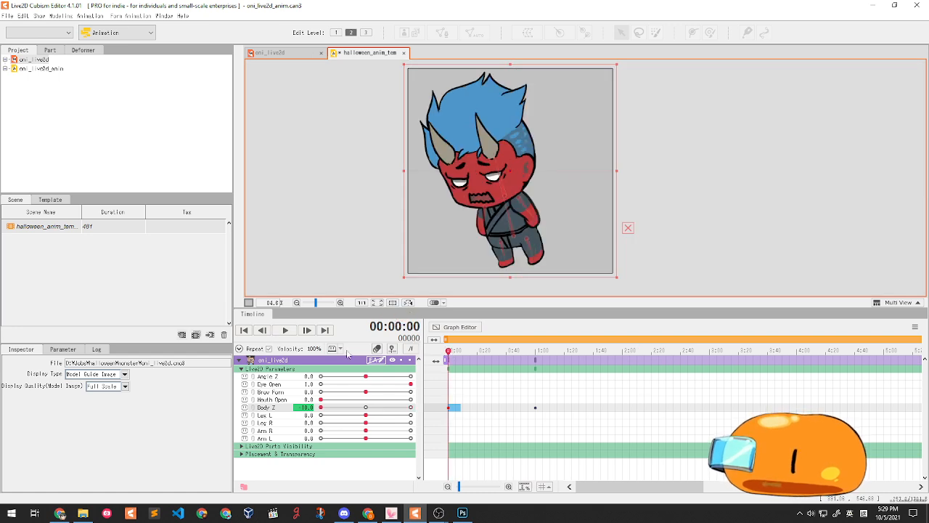
pyautogui.click(285, 331)
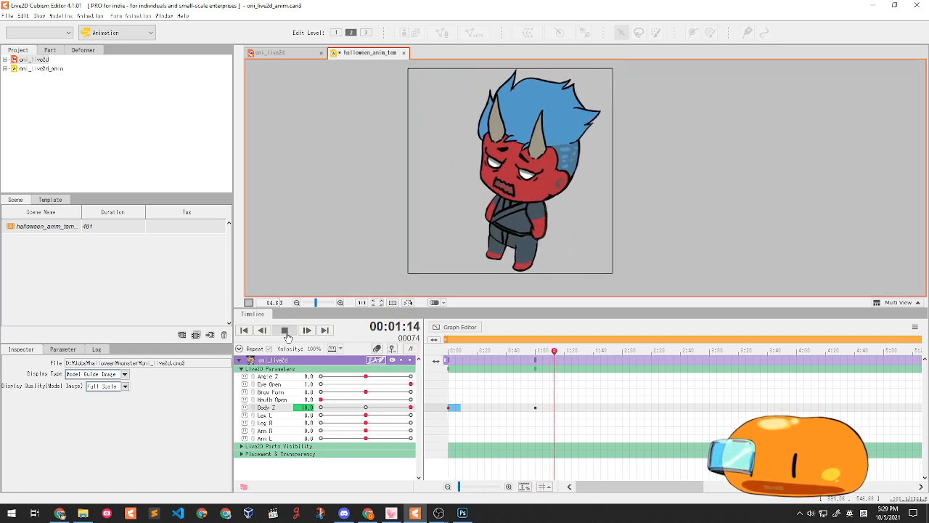
pyautogui.click(286, 332)
pyautogui.moveTo(586, 352); pyautogui.dragTo(441, 359)
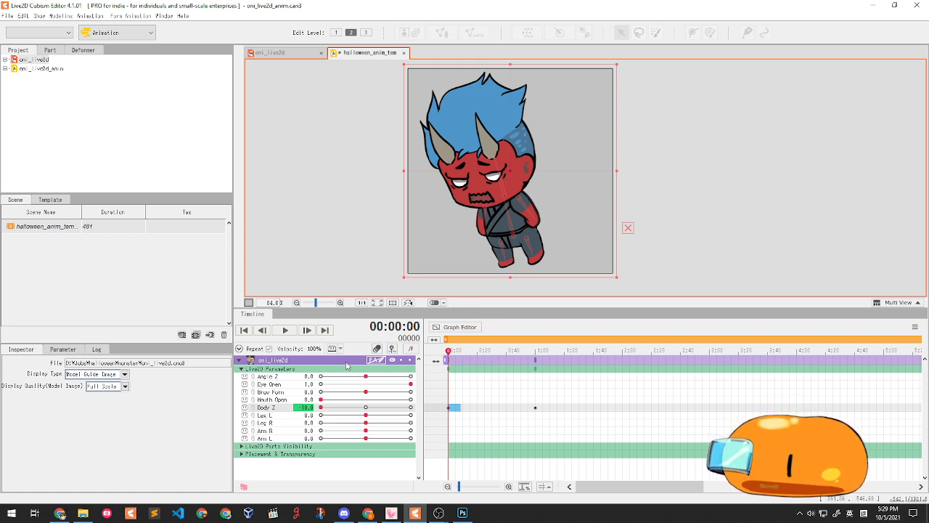
pyautogui.click(455, 327)
pyautogui.moveTo(466, 355); pyautogui.dragTo(446, 394)
pyautogui.click(285, 331)
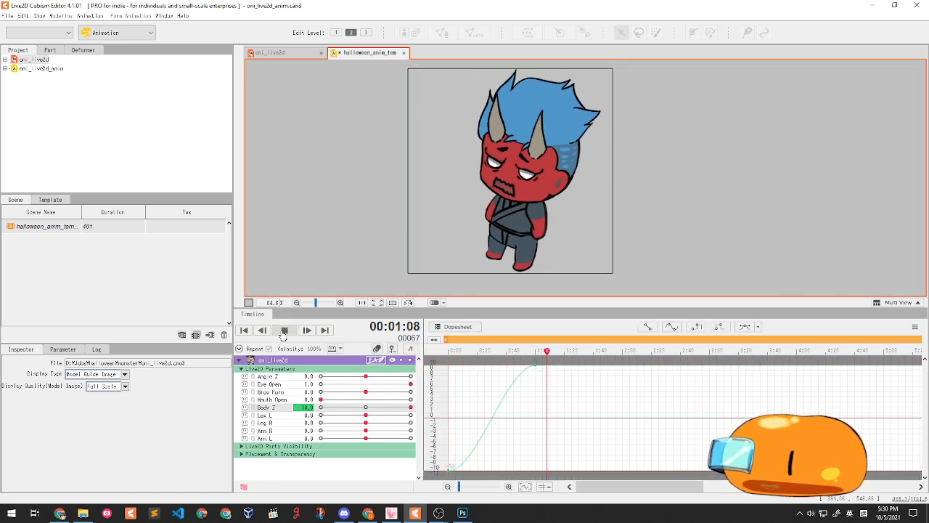
# - Compare the Body Z curve with the keyframes, play it back, and leave the Dopesheet showing
pyautogui.click(285, 330)
pyautogui.click(458, 327)
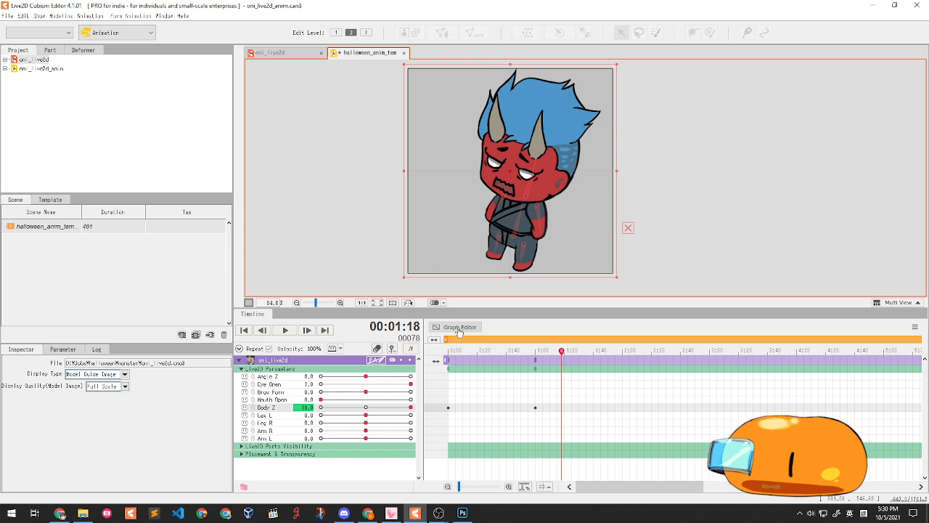
pyautogui.click(459, 327)
pyautogui.moveTo(464, 355); pyautogui.dragTo(451, 429)
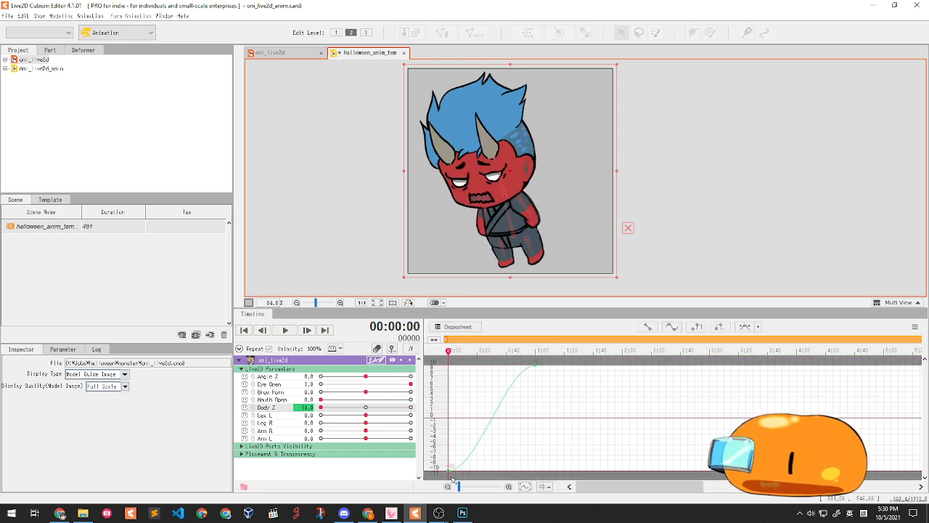
pyautogui.moveTo(449, 353)
pyautogui.mouseDown()
pyautogui.moveTo(538, 354)
pyautogui.moveTo(432, 354)
pyautogui.mouseUp()
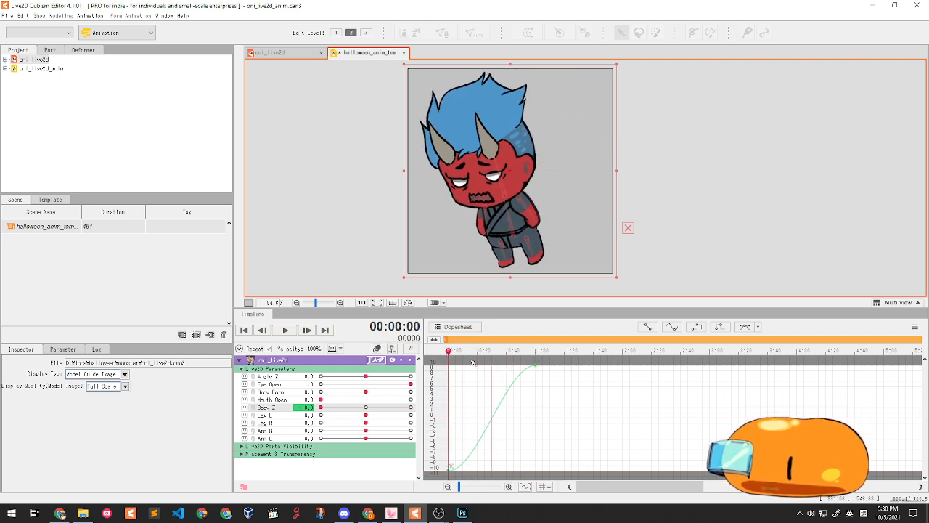
pyautogui.click(457, 327)
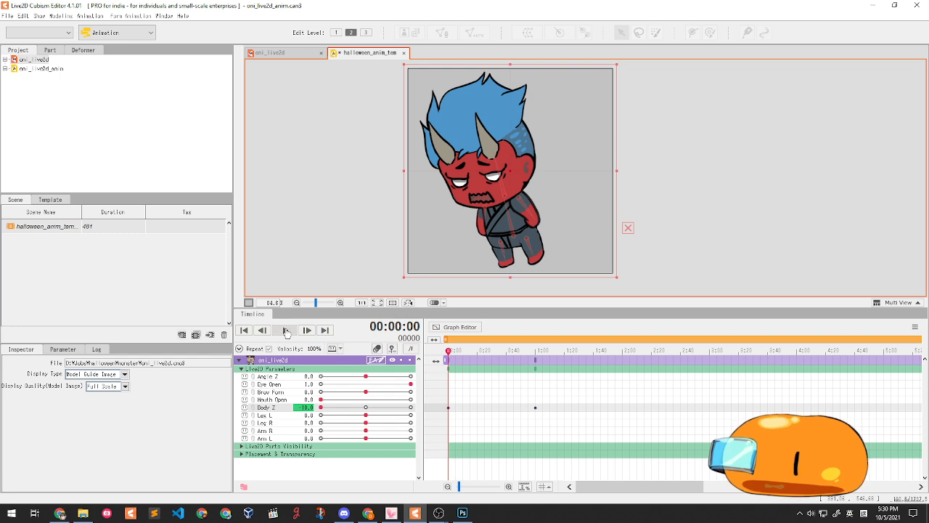
pyautogui.click(285, 330)
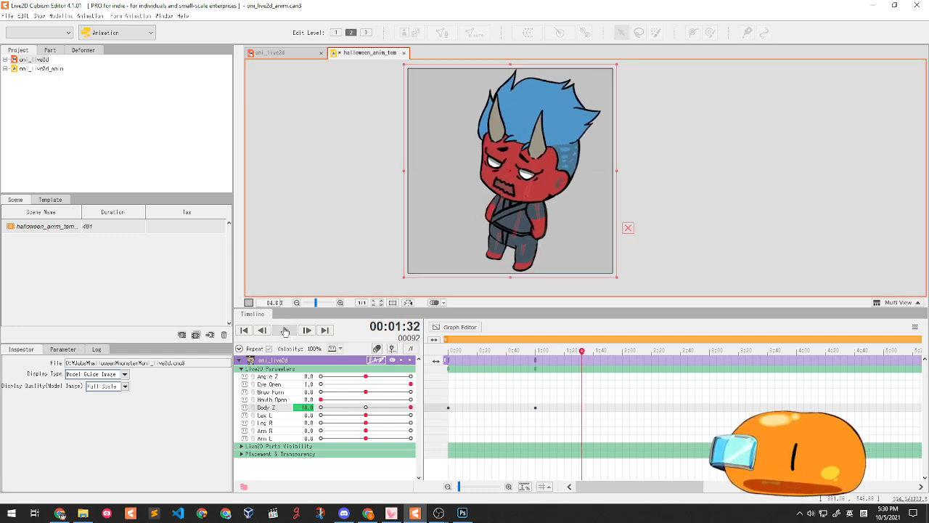
pyautogui.click(286, 330)
pyautogui.moveTo(467, 361); pyautogui.dragTo(457, 360)
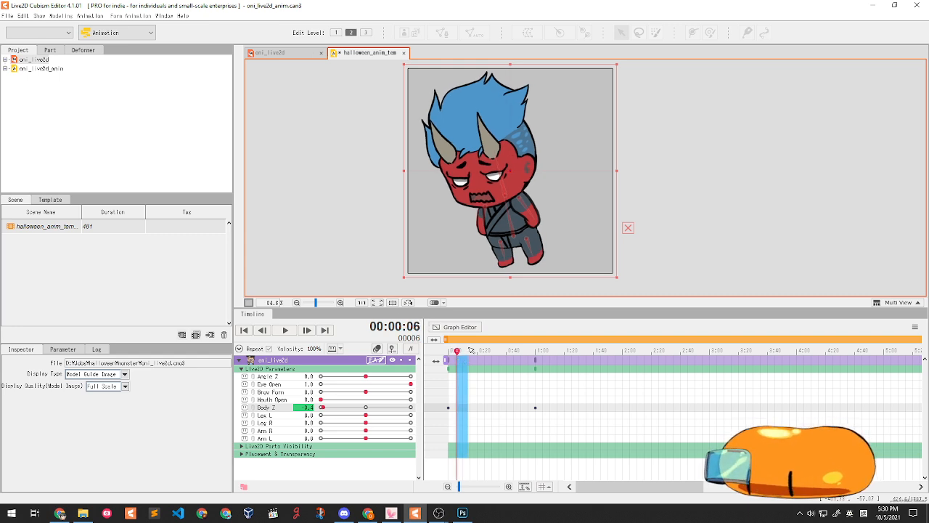
# - At frame 0, set Angle Z to -30 and Leg L and Arm R to 30, checking Body Z, Leg R, Arm L
pyautogui.moveTo(469, 349); pyautogui.dragTo(437, 347)
pyautogui.click(452, 421)
pyautogui.moveTo(462, 418); pyautogui.dragTo(430, 421)
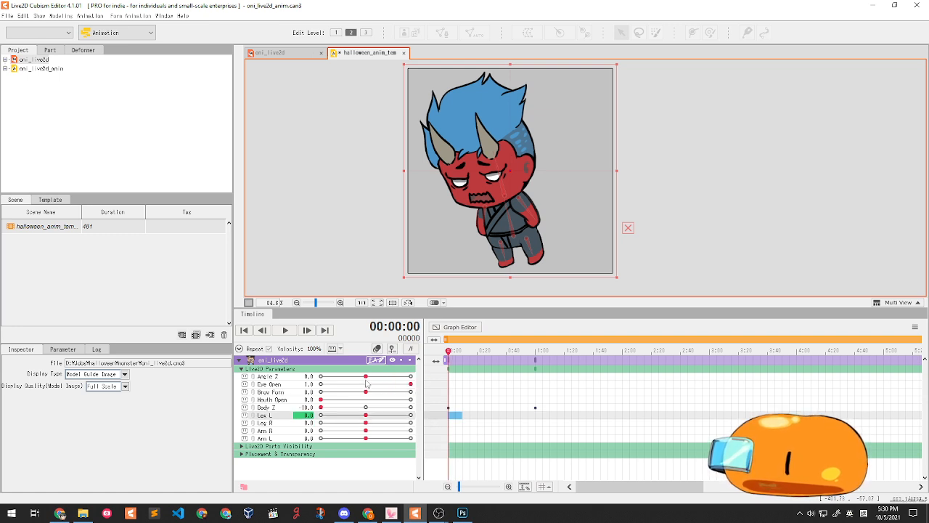
pyautogui.moveTo(368, 377); pyautogui.dragTo(323, 378)
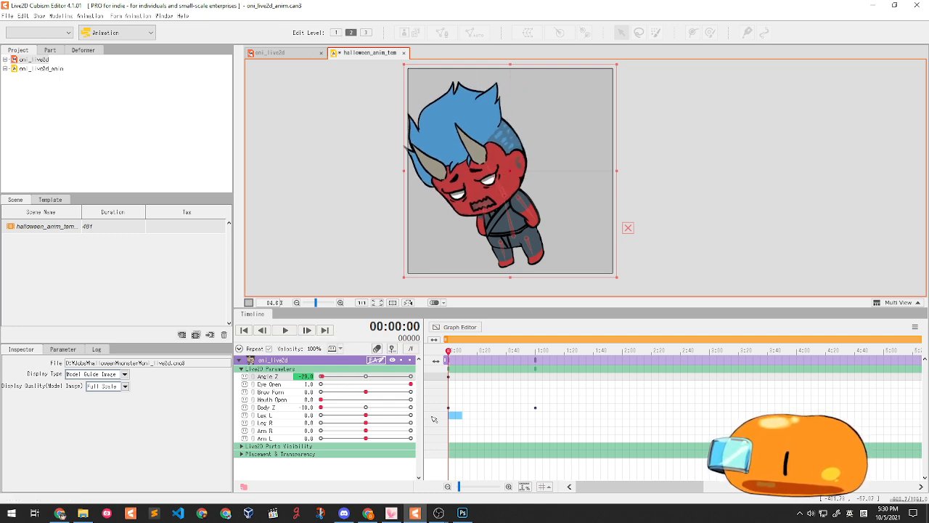
pyautogui.moveTo(365, 416); pyautogui.dragTo(282, 407)
pyautogui.moveTo(371, 415); pyautogui.dragTo(438, 423)
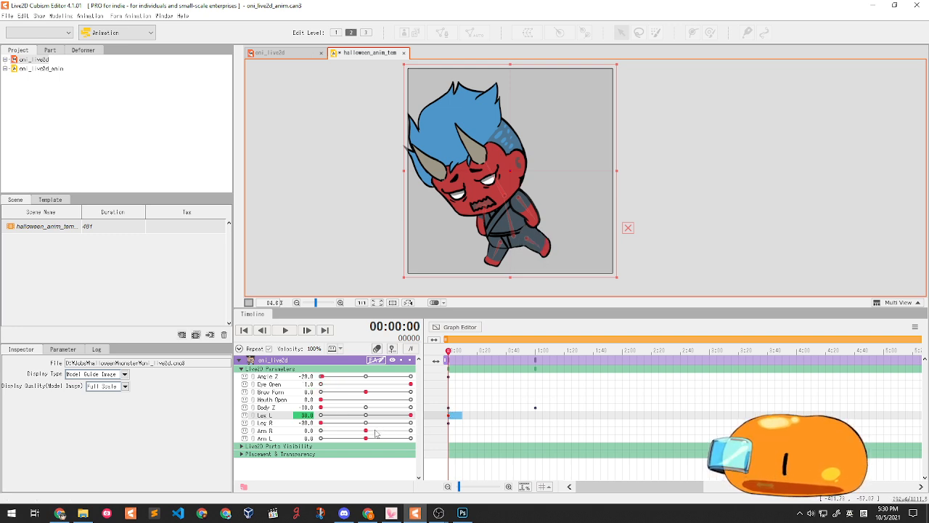
pyautogui.moveTo(366, 434)
pyautogui.mouseDown()
pyautogui.moveTo(396, 433)
pyautogui.moveTo(369, 432)
pyautogui.mouseUp()
pyautogui.moveTo(391, 432); pyautogui.dragTo(465, 430)
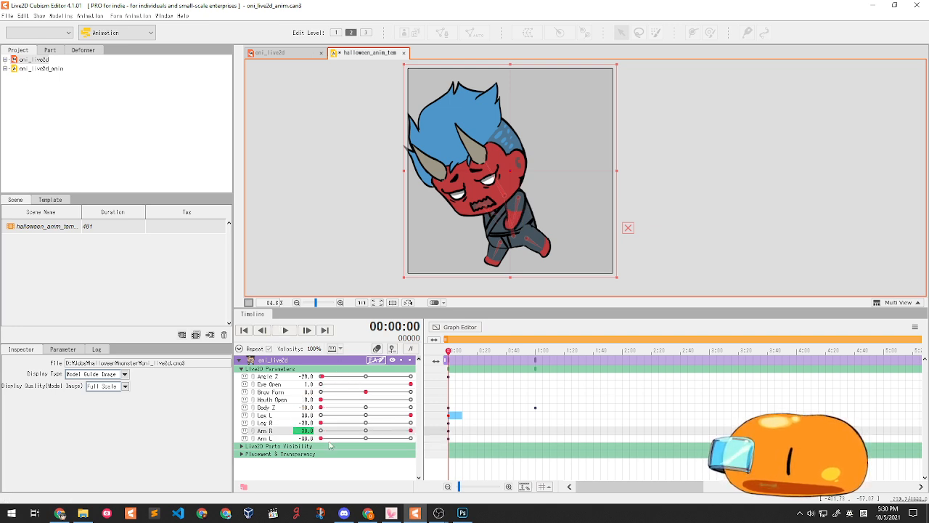
pyautogui.moveTo(313, 374); pyautogui.dragTo(318, 376)
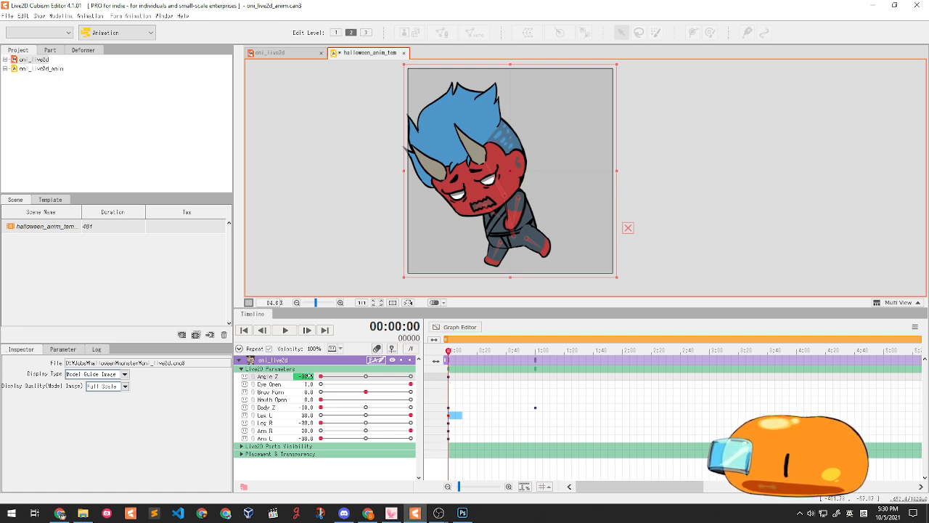
pyautogui.moveTo(322, 376); pyautogui.dragTo(313, 376)
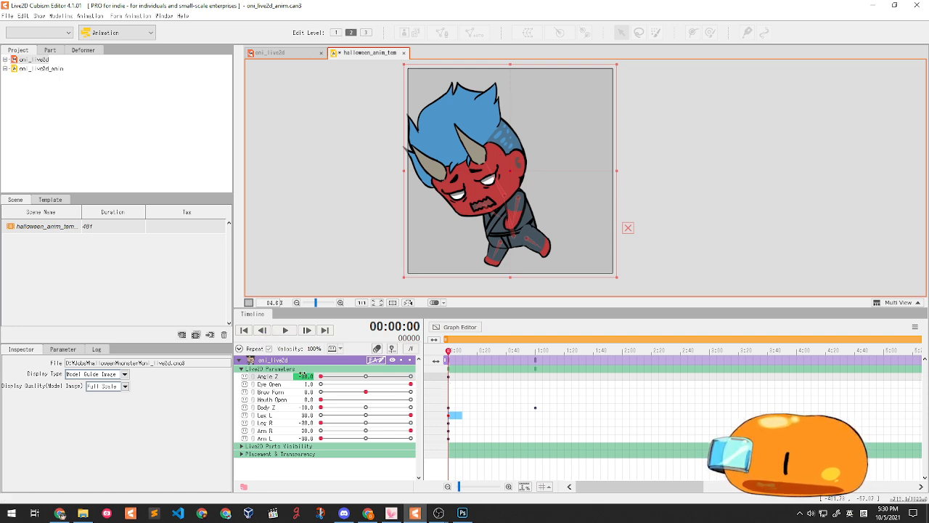
pyautogui.click(302, 408)
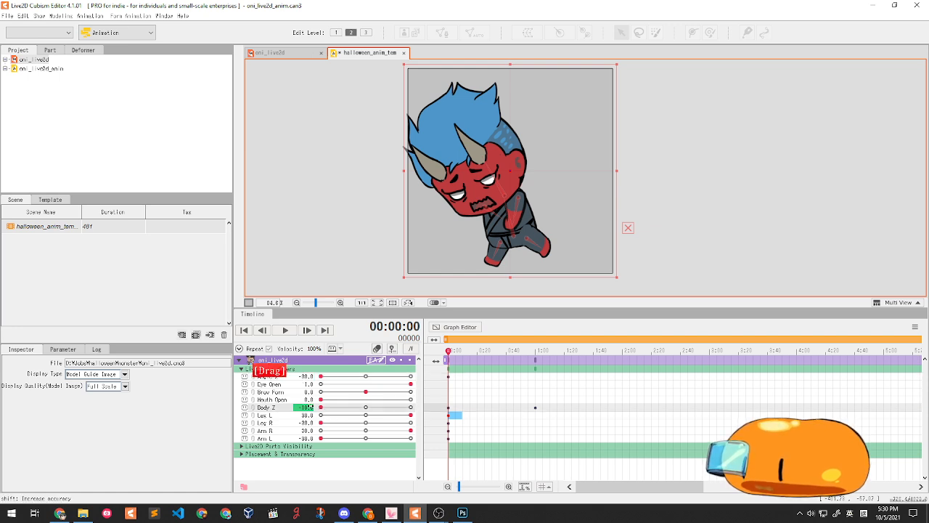
pyautogui.click(325, 423)
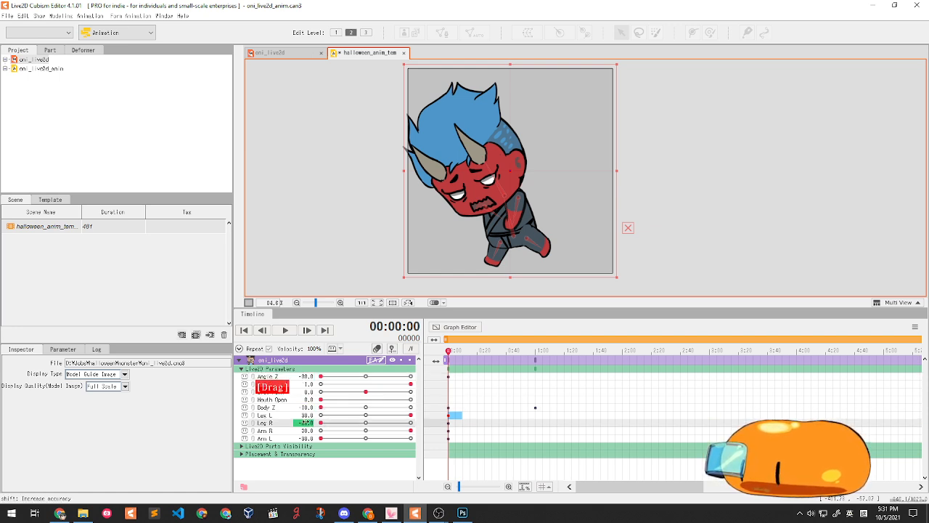
pyautogui.click(333, 439)
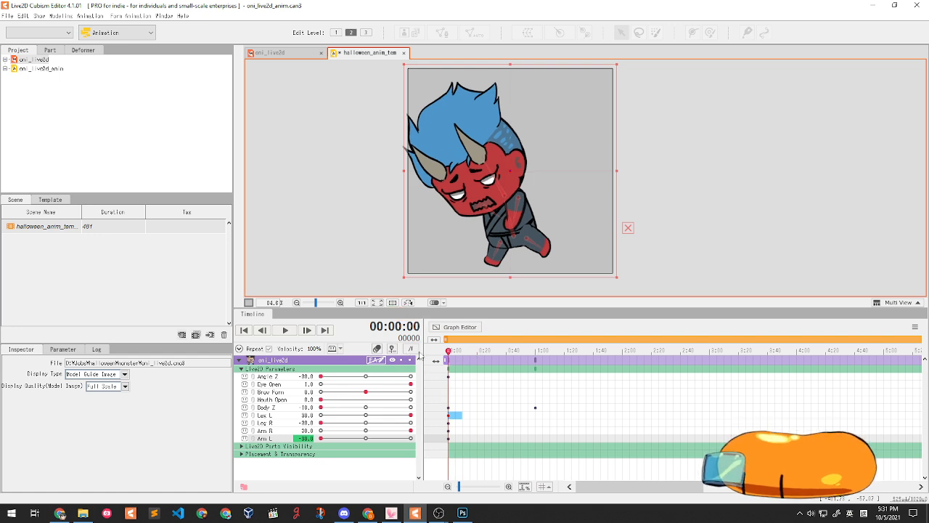
# - At 1:00, set Angle Z to 30 and Leg L to -30, then scrub the in-between poses
pyautogui.moveTo(448, 354); pyautogui.dragTo(535, 353)
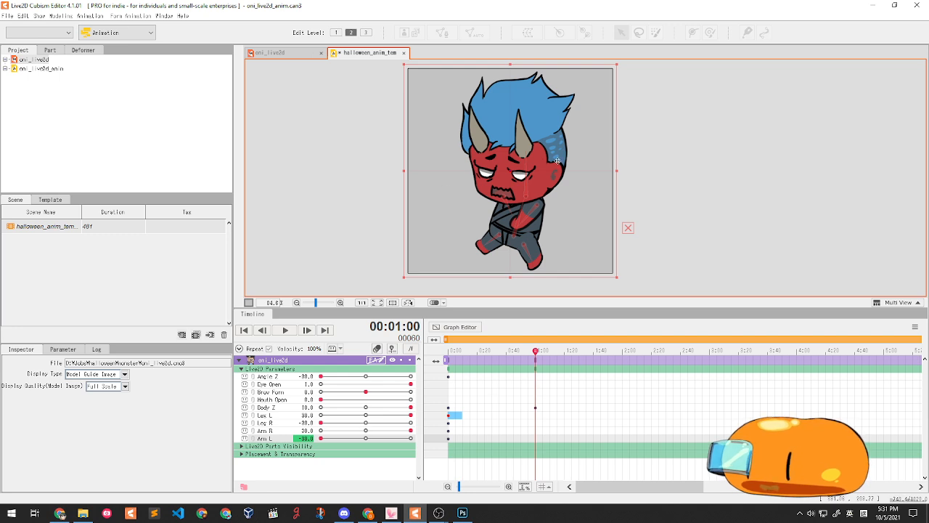
pyautogui.moveTo(324, 380); pyautogui.dragTo(411, 377)
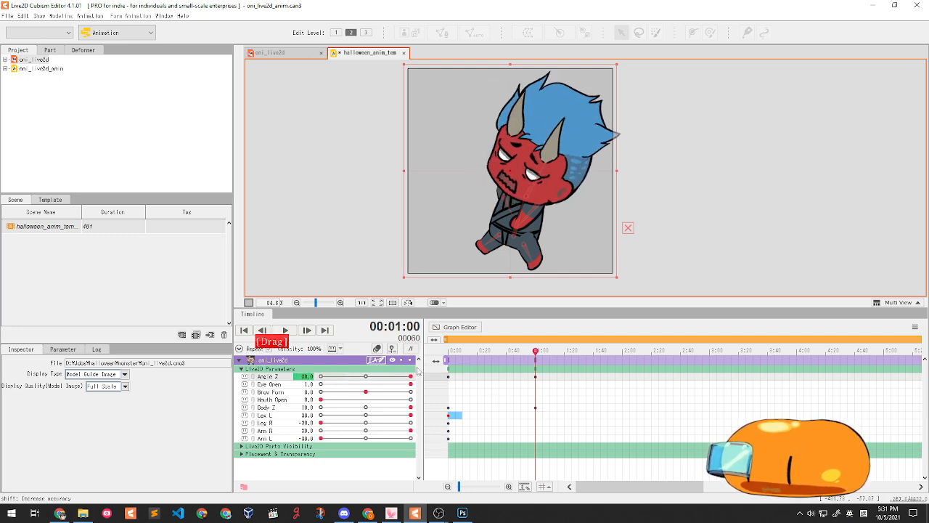
pyautogui.moveTo(407, 416); pyautogui.dragTo(411, 438)
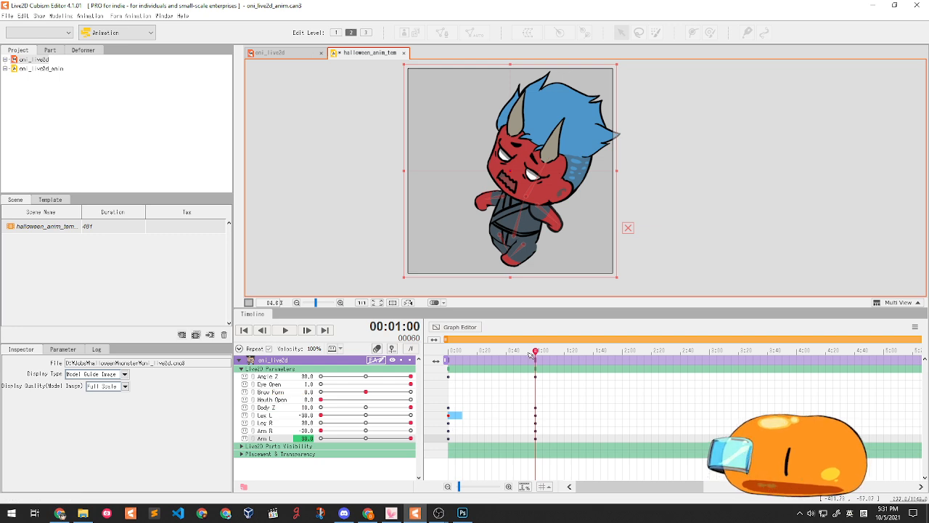
pyautogui.moveTo(529, 353); pyautogui.dragTo(444, 367)
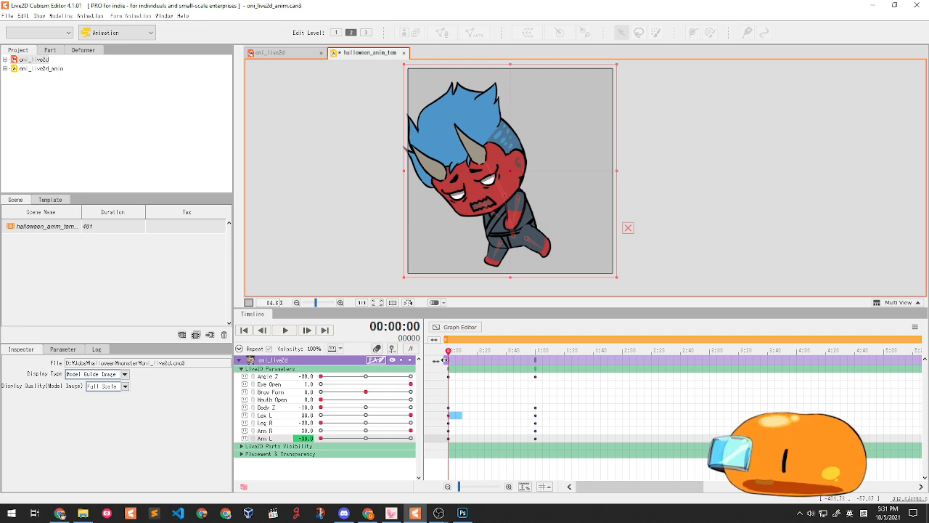
pyautogui.click(285, 330)
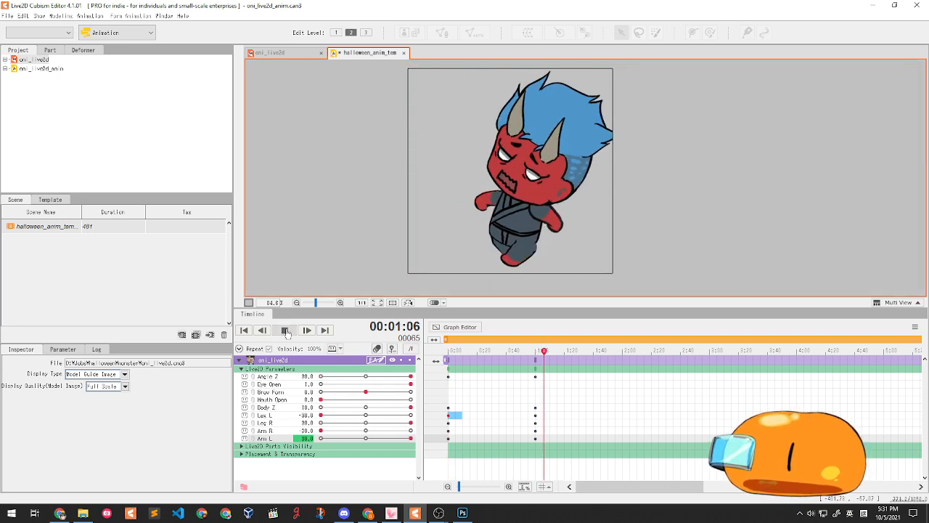
pyautogui.click(286, 330)
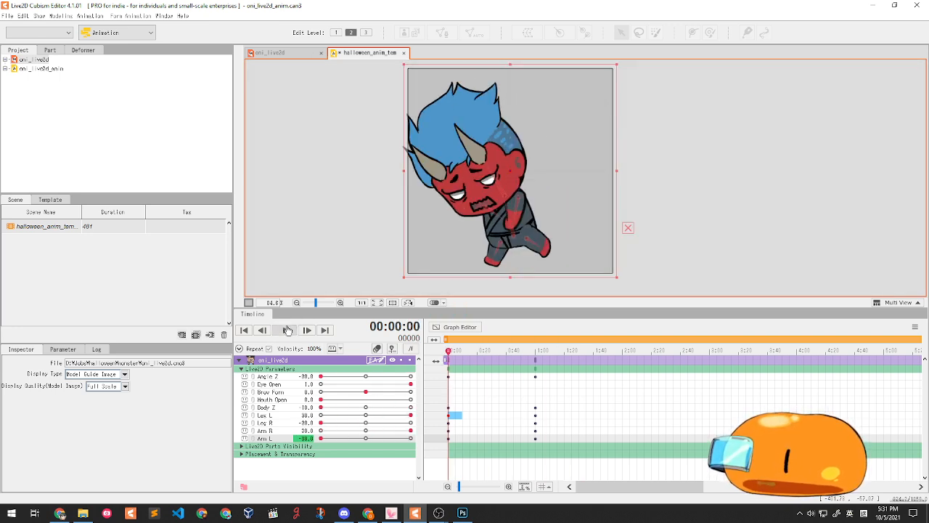
pyautogui.click(286, 331)
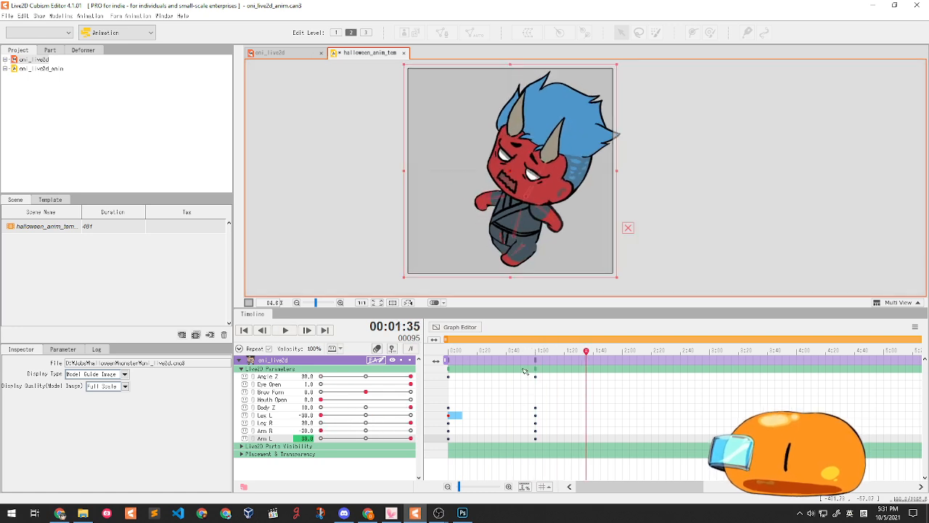
pyautogui.click(285, 331)
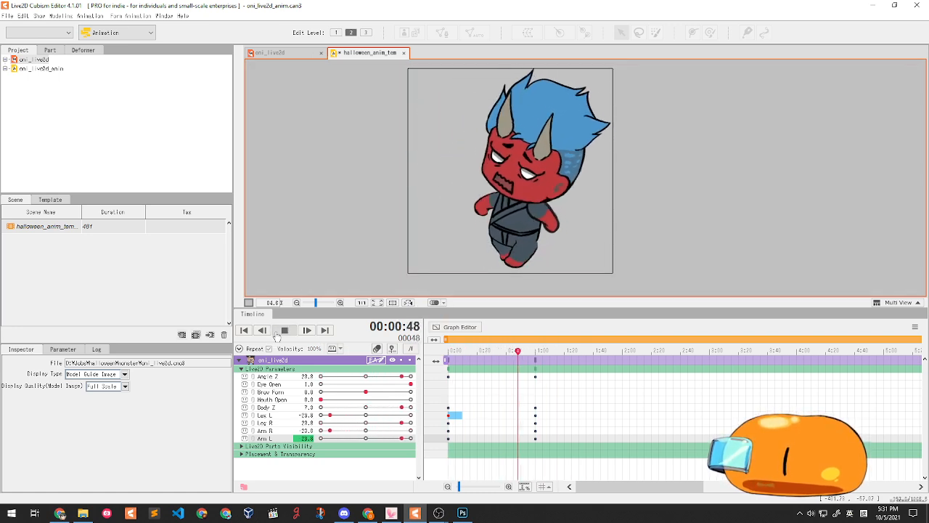
pyautogui.click(279, 334)
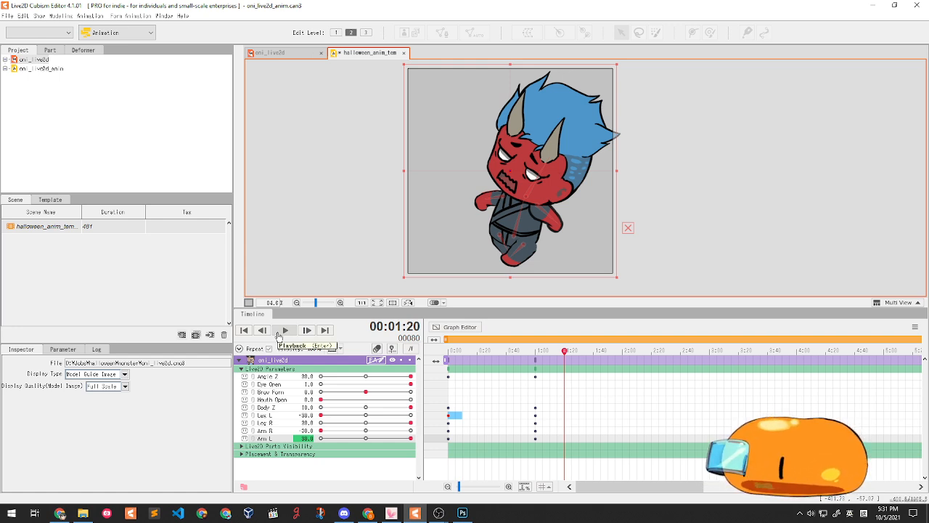
pyautogui.moveTo(469, 367); pyautogui.dragTo(451, 360)
pyautogui.click(475, 371)
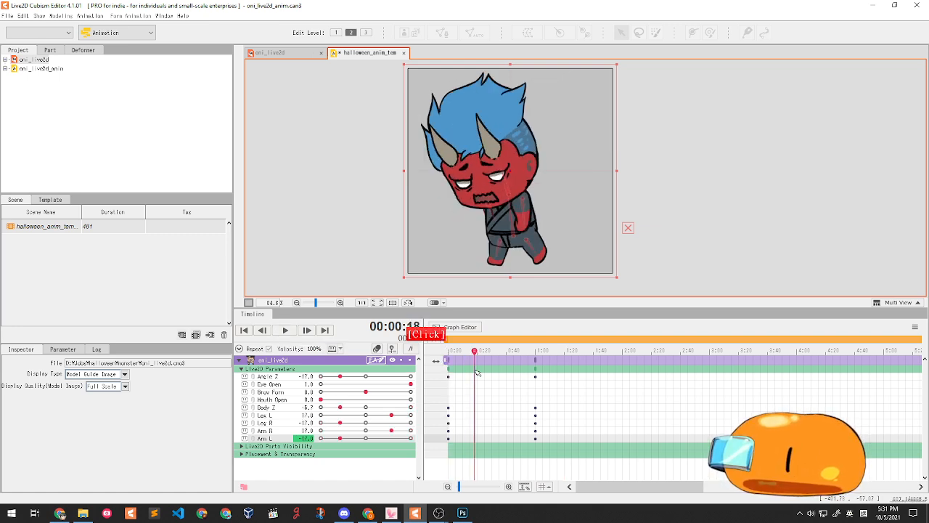
pyautogui.scroll(-2, 477, 374)
pyautogui.scroll(1, 478, 374)
pyautogui.moveTo(468, 384); pyautogui.dragTo(498, 400)
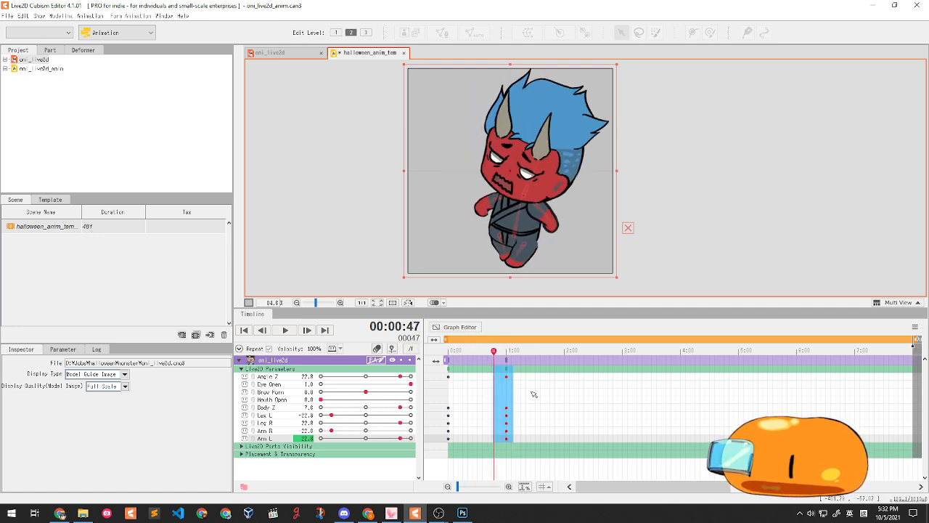
# - Select all keyframes from 0:00 to 1:00 across every parameter with Ctrl+A
pyautogui.click(542, 380)
pyautogui.moveTo(541, 380); pyautogui.dragTo(448, 442)
pyautogui.click(474, 424)
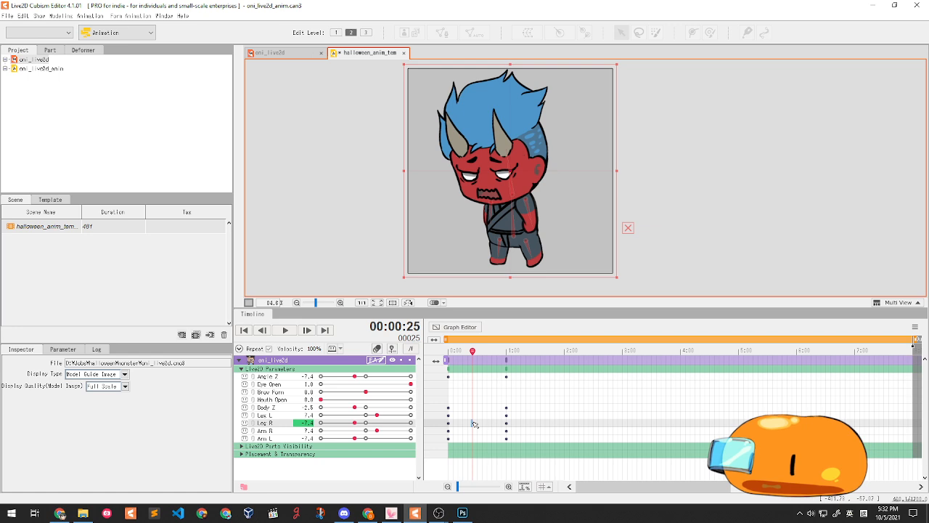
pyautogui.hotkey('ctrl', 'a')
pyautogui.click(487, 423)
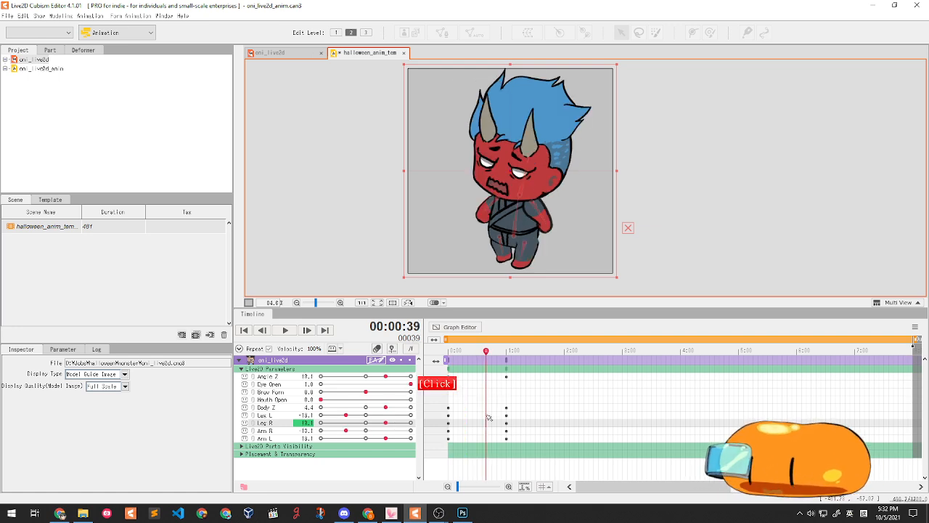
pyautogui.hotkey('ctrl', 'a')
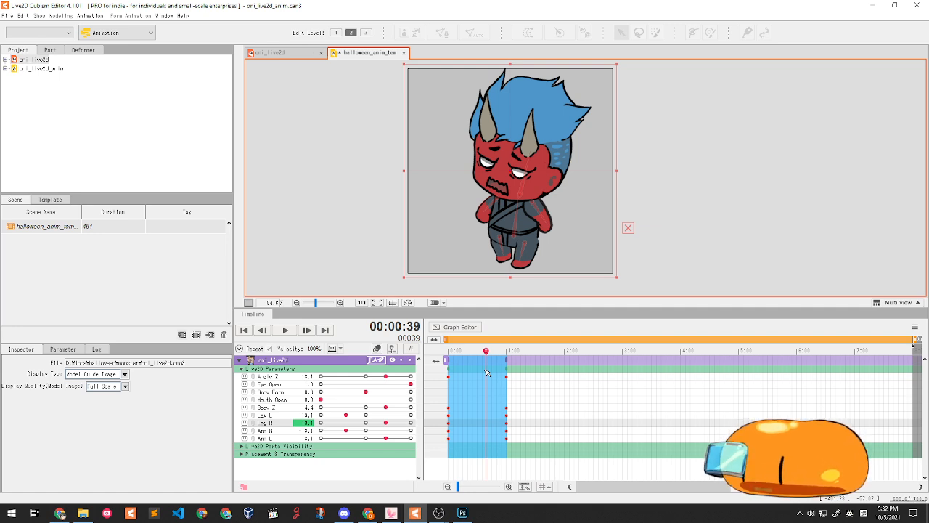
pyautogui.moveTo(601, 393); pyautogui.dragTo(85, 402)
pyautogui.click(520, 400)
pyautogui.moveTo(543, 392); pyautogui.dragTo(482, 393)
pyautogui.click(477, 393)
pyautogui.hotkey('ctrl', 'a')
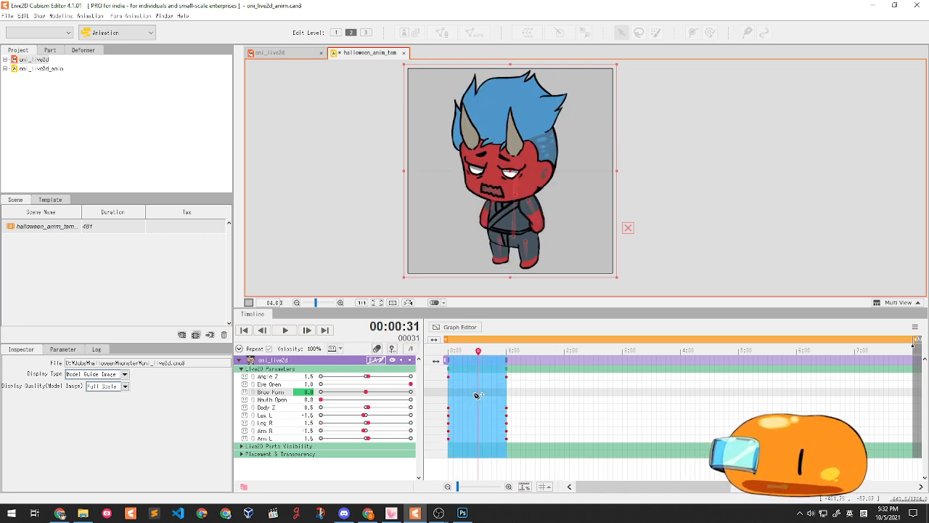
# - Copy the one-second swing keyframes and paste them at 2:00 and 4:00
pyautogui.hotkey('ctrl', 'c')
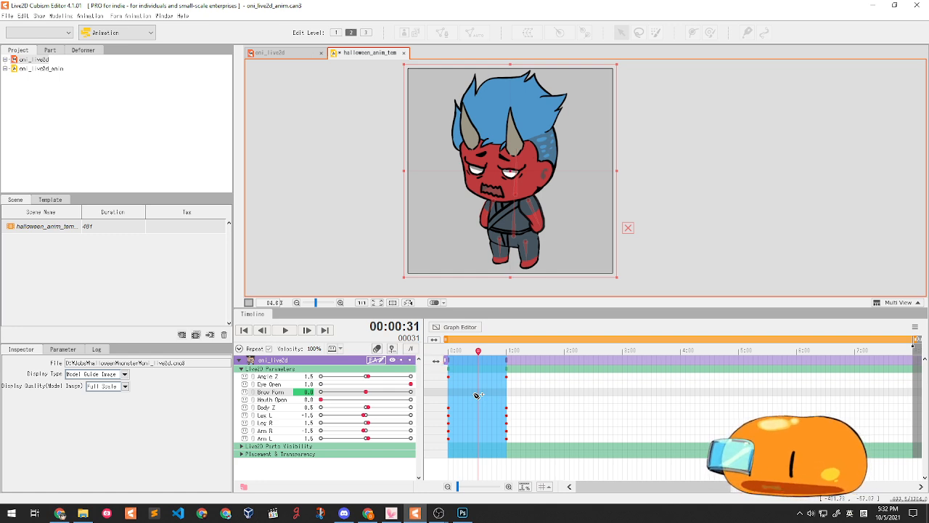
pyautogui.moveTo(476, 374); pyautogui.dragTo(564, 352)
pyautogui.click(507, 385)
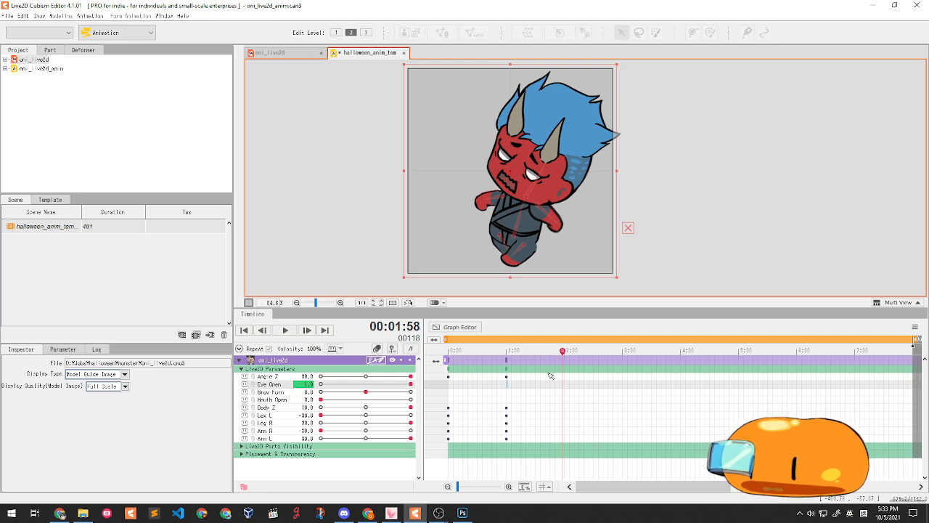
pyautogui.moveTo(568, 365)
pyautogui.mouseDown()
pyautogui.moveTo(545, 356)
pyautogui.moveTo(567, 358)
pyautogui.mouseUp()
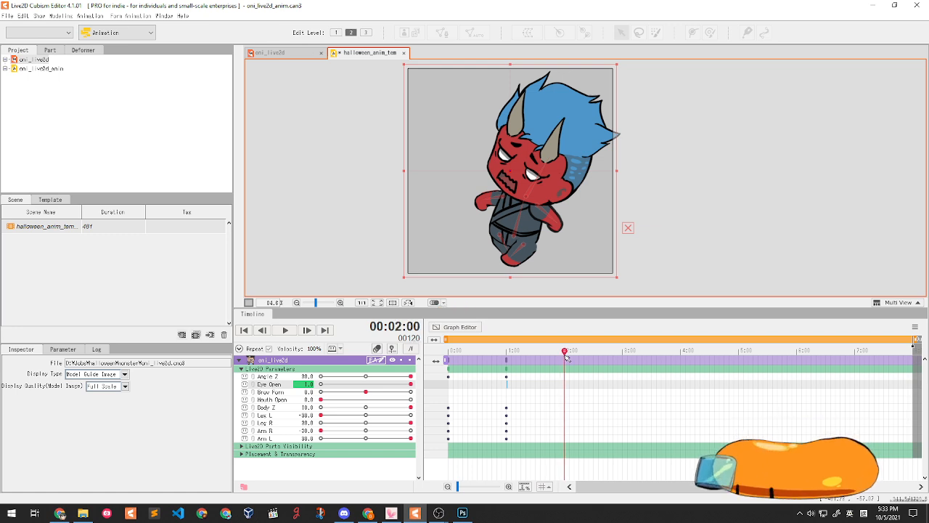
pyautogui.hotkey('ctrl', 'v')
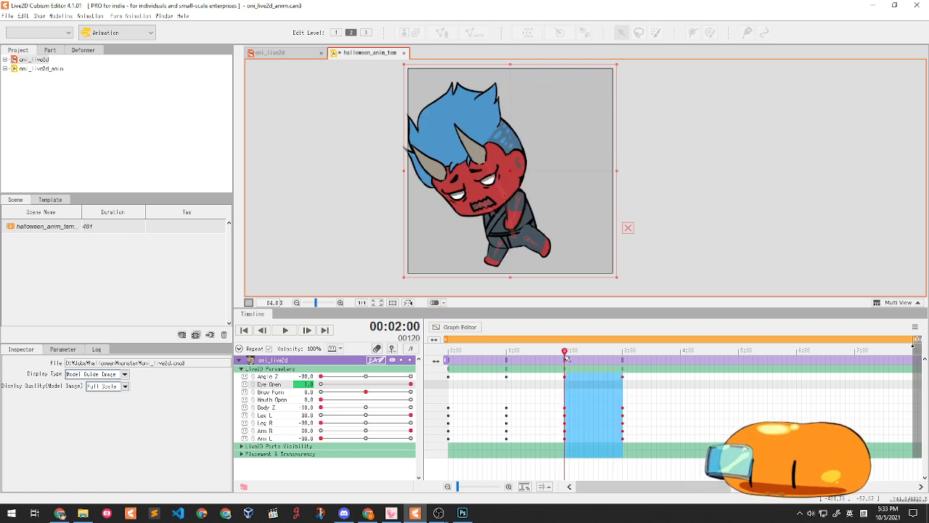
pyautogui.moveTo(567, 357); pyautogui.dragTo(916, 353)
pyautogui.hotkey('ctrl', 'v')
# - Paste the swing keyframes again at 6:00 and play the repeated animation
pyautogui.hotkey('ctrl', 'v')
pyautogui.click(797, 353)
pyautogui.moveTo(846, 487); pyautogui.dragTo(742, 487)
pyautogui.moveTo(616, 387); pyautogui.dragTo(434, 396)
pyautogui.hotkey('ctrl', 'v')
pyautogui.press('space')
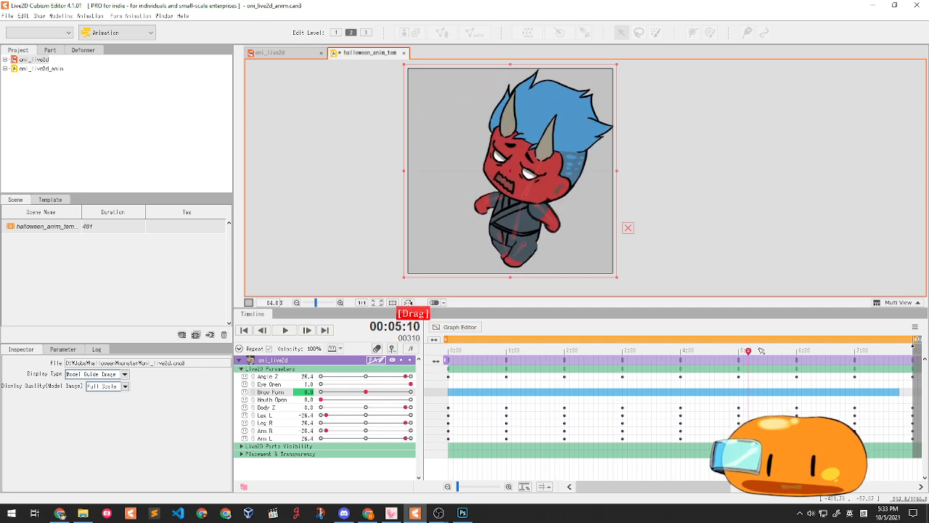
pyautogui.press('space')
pyautogui.click(290, 333)
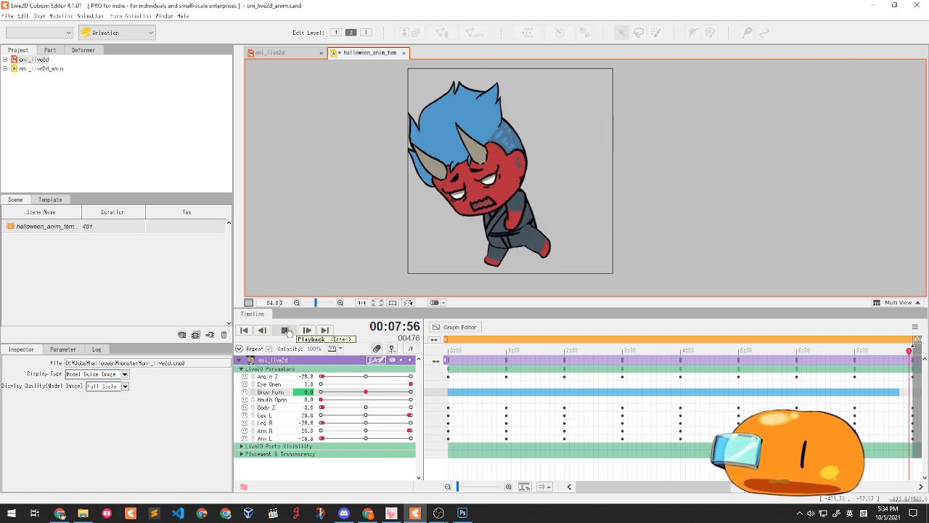
# - Select the whole range of Angle Z keyframes and shift them slightly later
pyautogui.click(288, 332)
pyautogui.click(917, 378)
pyautogui.moveTo(920, 380); pyautogui.dragTo(918, 378)
pyautogui.moveTo(806, 486); pyautogui.dragTo(646, 485)
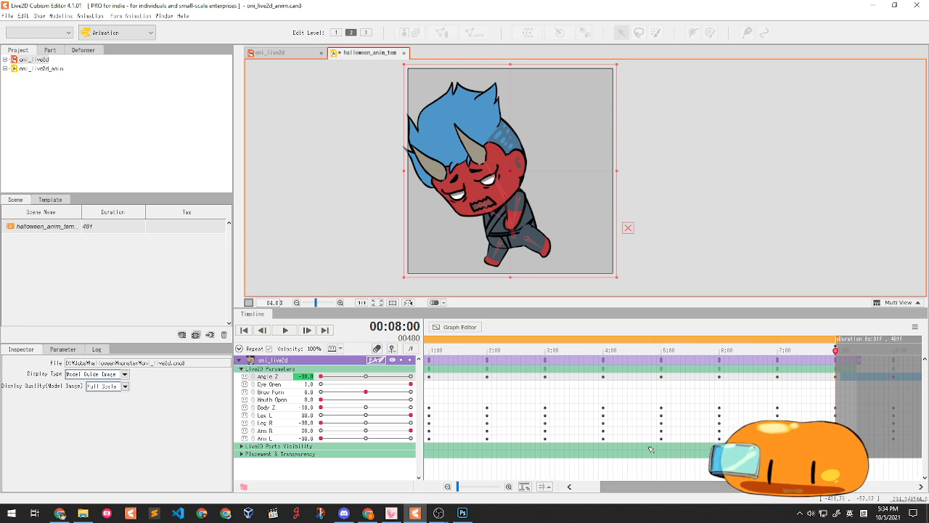
pyautogui.scroll(-2, 581, 404)
pyautogui.click(562, 397)
pyautogui.moveTo(731, 375); pyautogui.dragTo(456, 375)
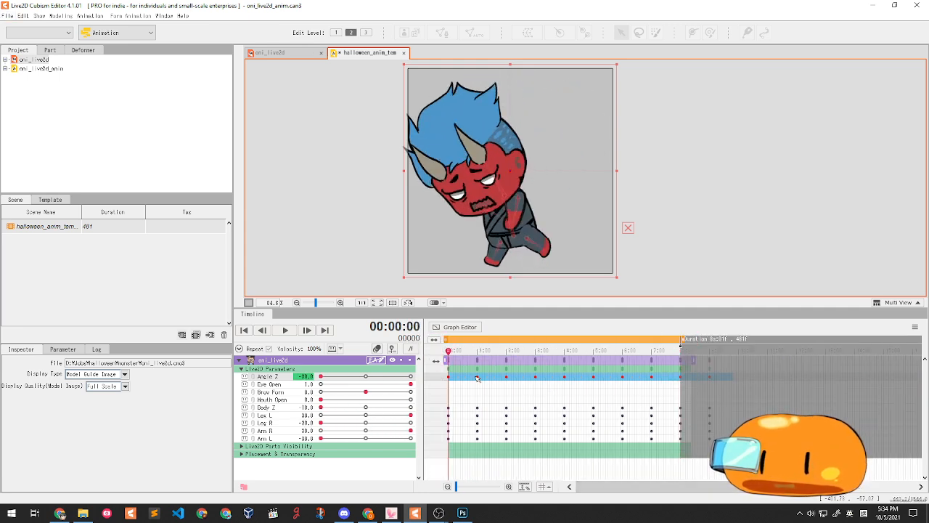
pyautogui.click(477, 378)
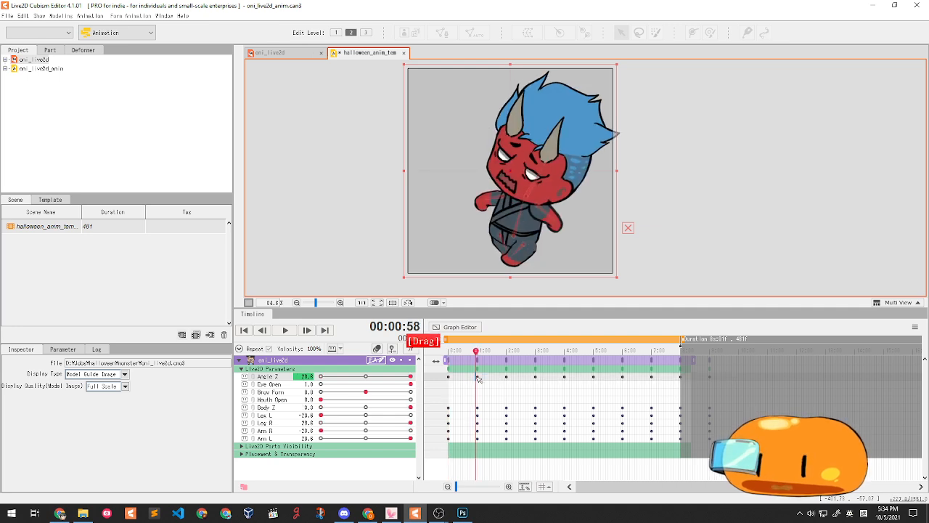
pyautogui.moveTo(725, 378); pyautogui.dragTo(449, 378)
pyautogui.scroll(2, 454, 380)
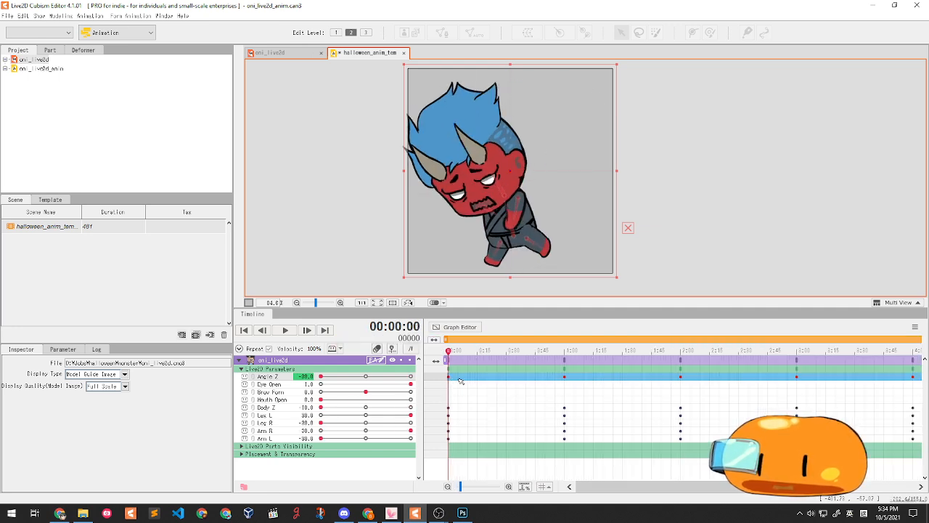
pyautogui.scroll(-2, 453, 380)
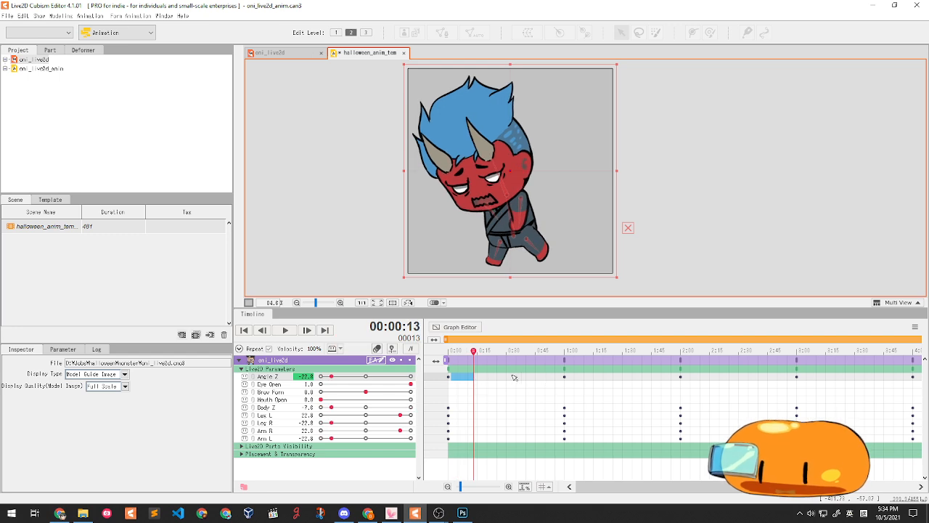
pyautogui.moveTo(726, 378); pyautogui.dragTo(436, 378)
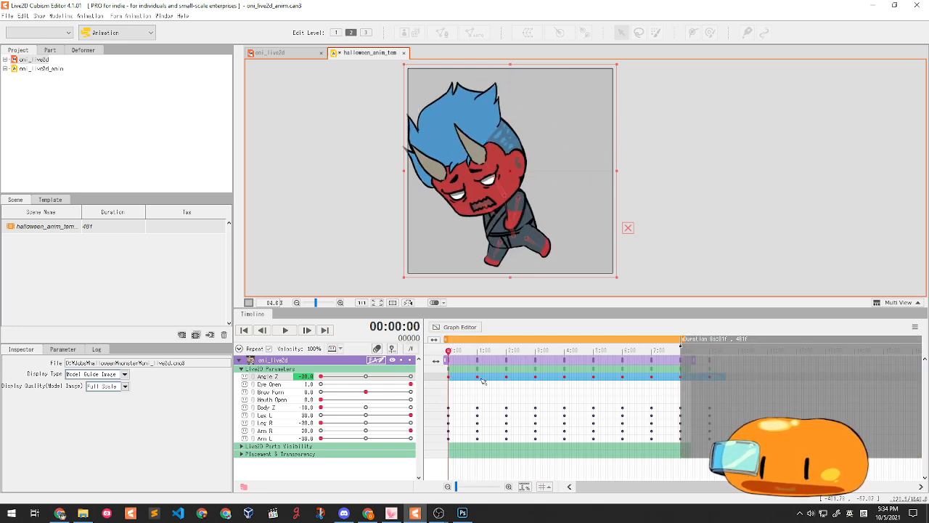
pyautogui.click(480, 378)
pyautogui.moveTo(478, 378); pyautogui.dragTo(430, 390)
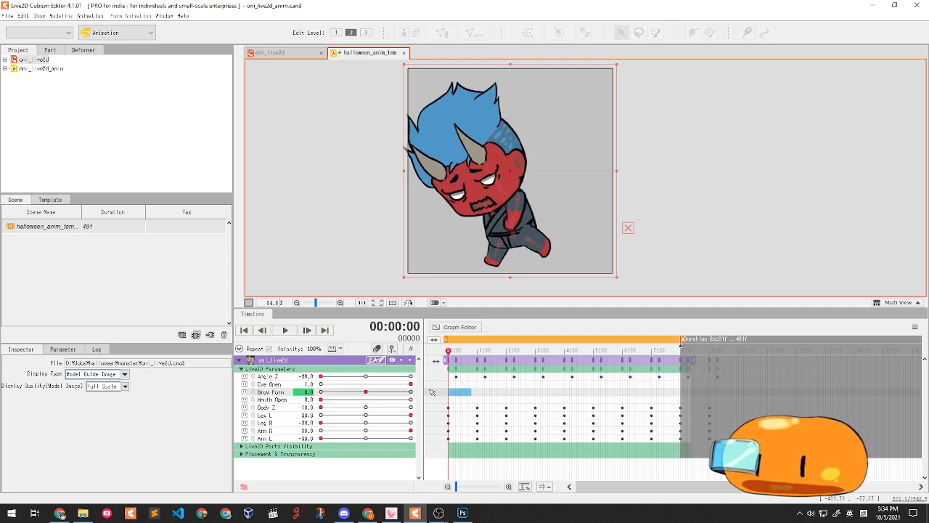
# - Shift the Arm R and Arm L keyframes slightly later too, previewing the timing in playback
pyautogui.click(281, 331)
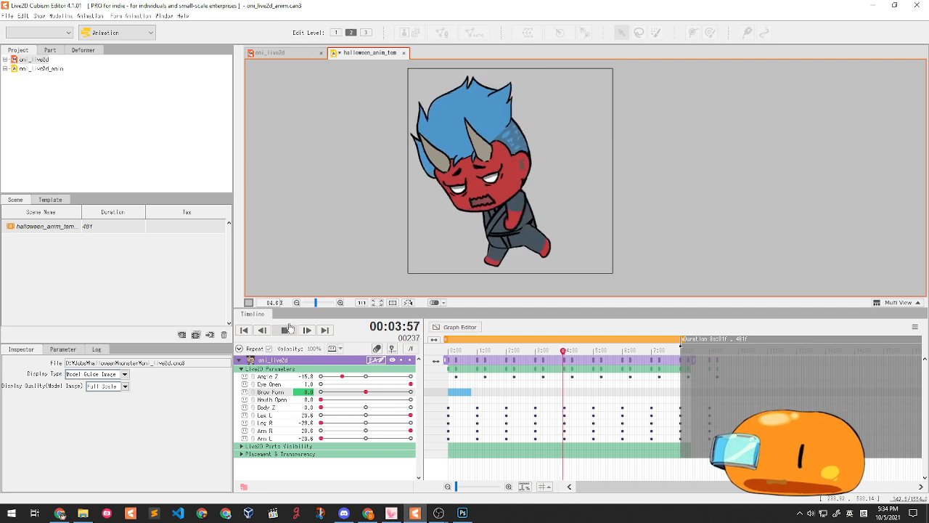
pyautogui.click(286, 330)
pyautogui.moveTo(727, 433); pyautogui.dragTo(484, 434)
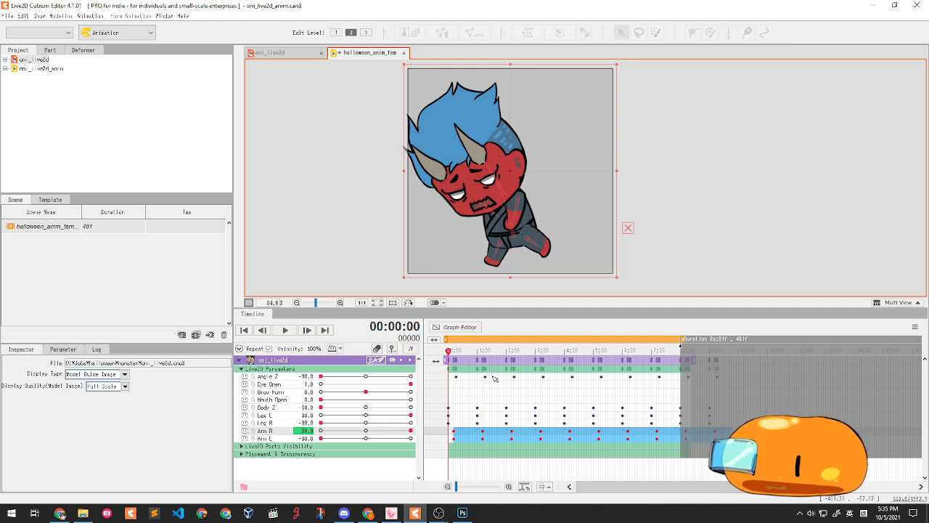
pyautogui.moveTo(494, 386); pyautogui.dragTo(449, 385)
pyautogui.click(282, 331)
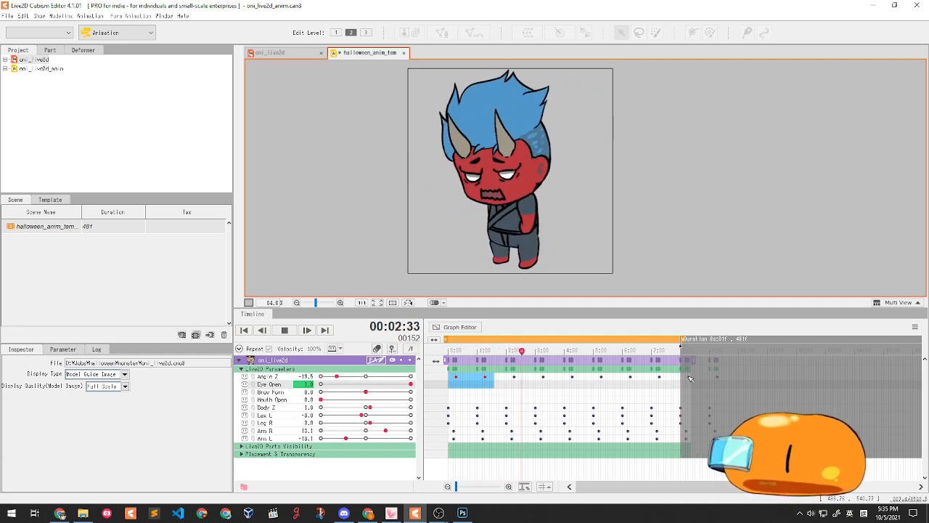
pyautogui.click(285, 331)
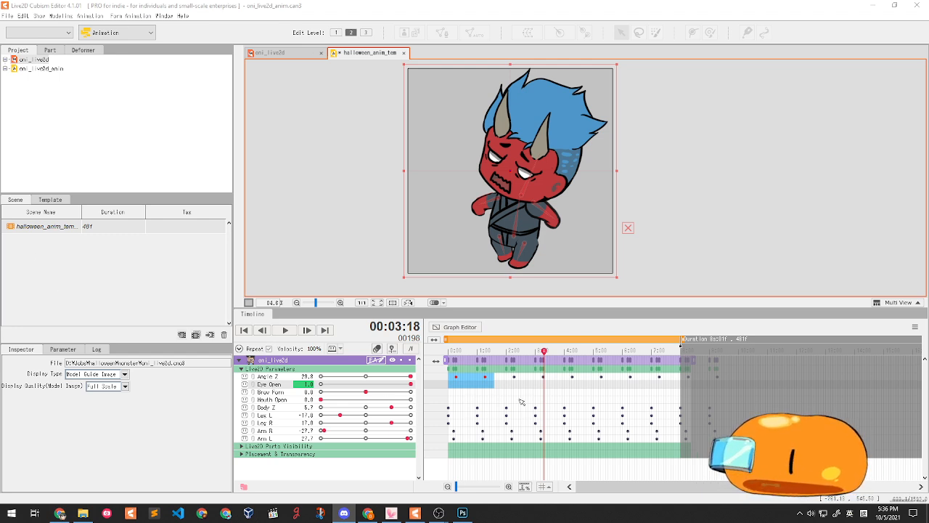
# - Drag the parameter-name divider left, then zoom and pan the timeline
pyautogui.scroll(1, 499, 393)
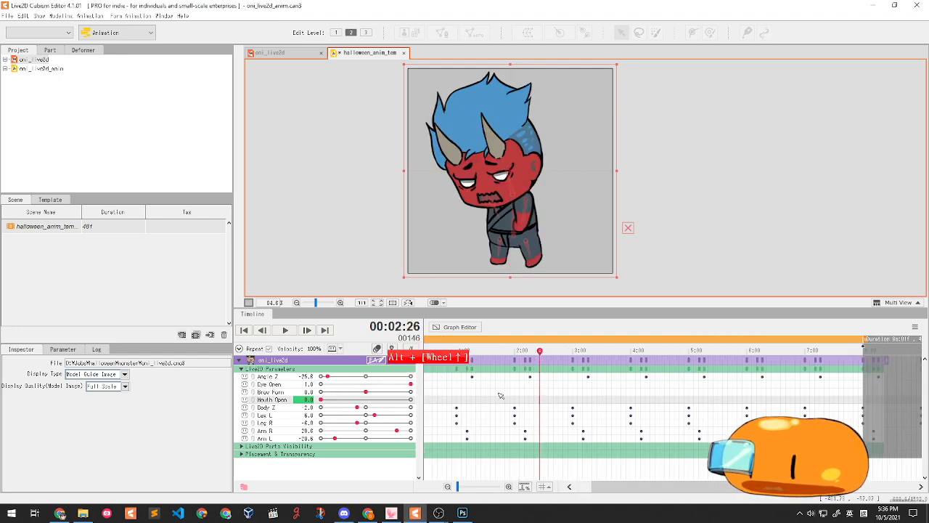
pyautogui.scroll(-1, 499, 394)
pyautogui.scroll(1, 500, 393)
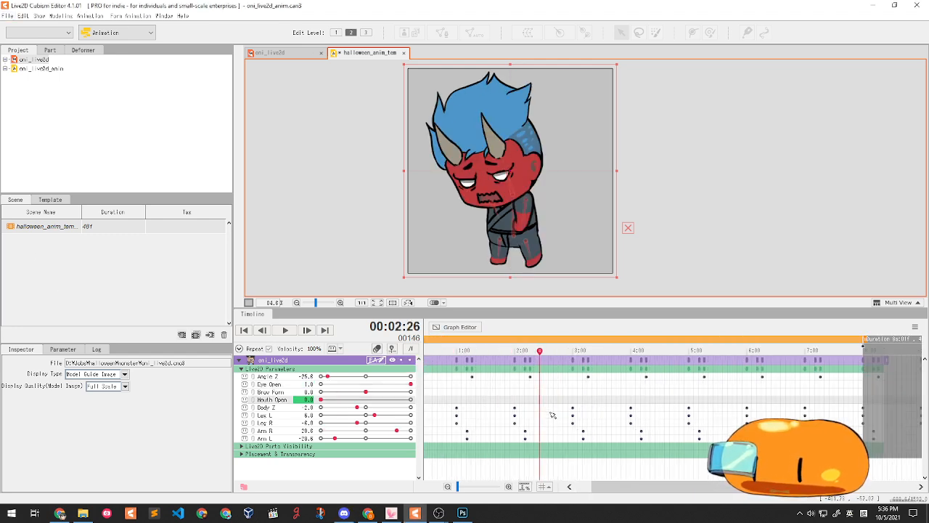
pyautogui.scroll(-1, 551, 415)
pyautogui.moveTo(423, 402); pyautogui.dragTo(400, 401)
pyautogui.scroll(2, 545, 407)
pyautogui.scroll(1, 599, 411)
pyautogui.moveTo(600, 411); pyautogui.dragTo(815, 403)
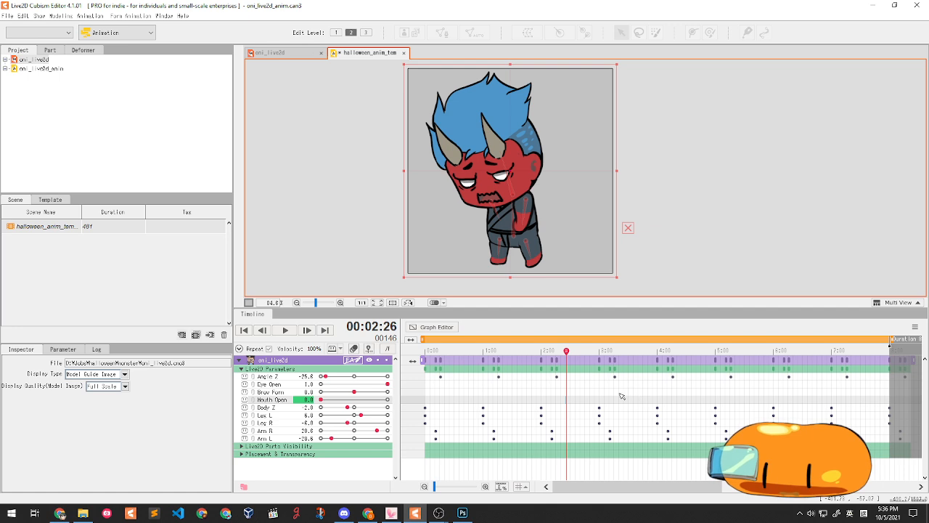
pyautogui.scroll(-2, 622, 396)
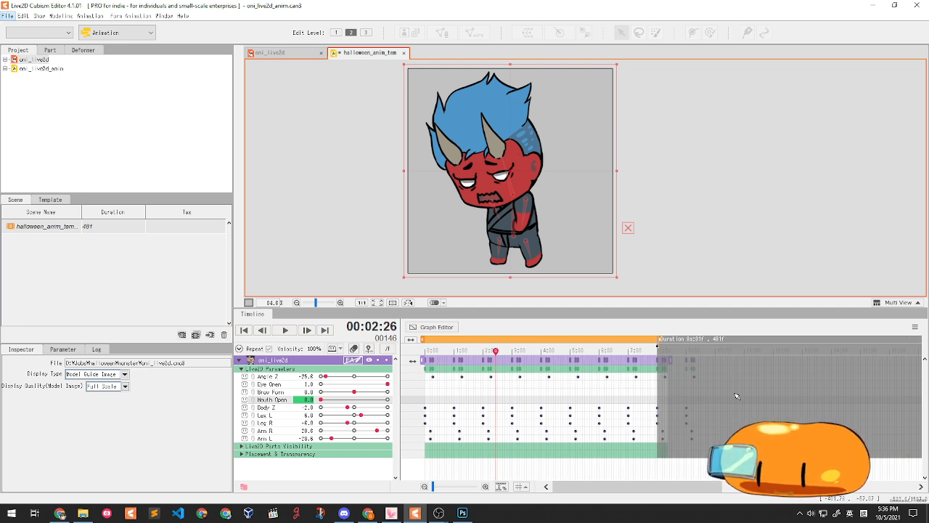
# - Select all Angle Z keyframes and move them slightly earlier
pyautogui.click(703, 376)
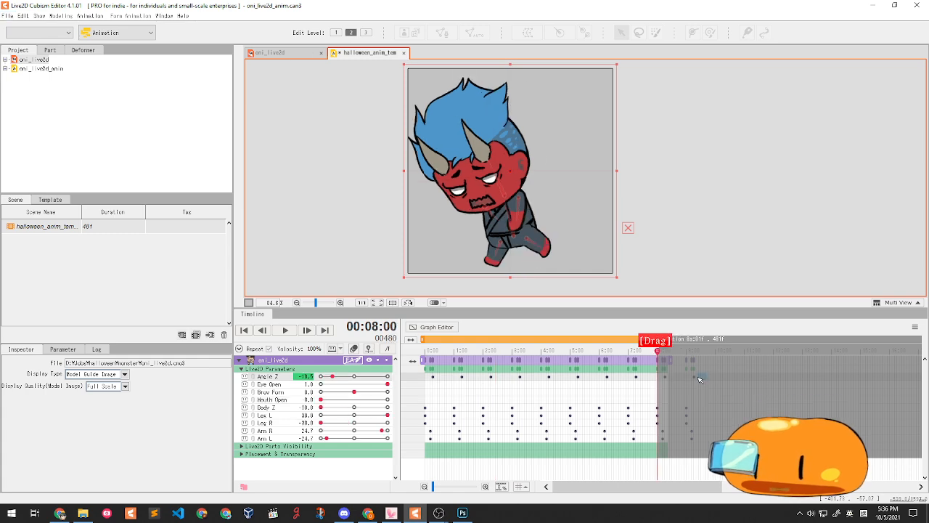
pyautogui.moveTo(674, 380); pyautogui.dragTo(418, 378)
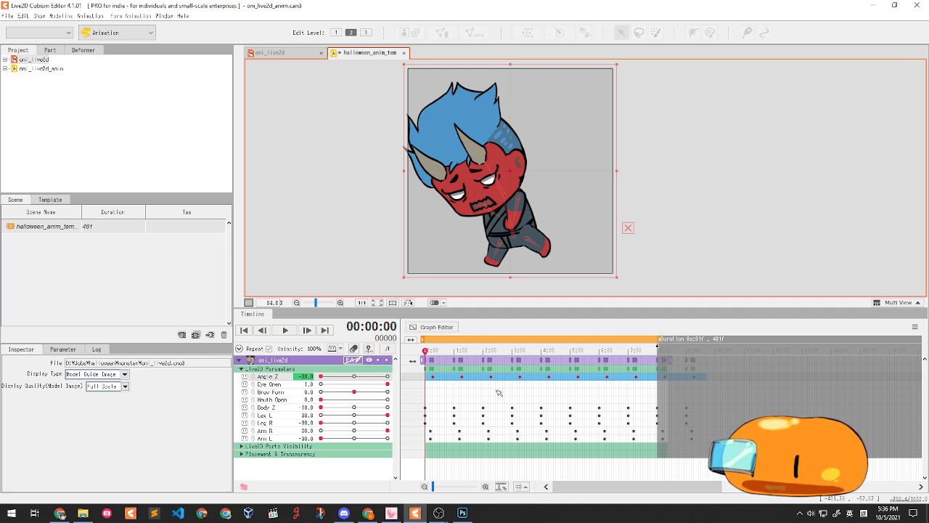
pyautogui.keyDown('alt'); pyautogui.scroll(2, 433, 390); pyautogui.keyUp('alt')
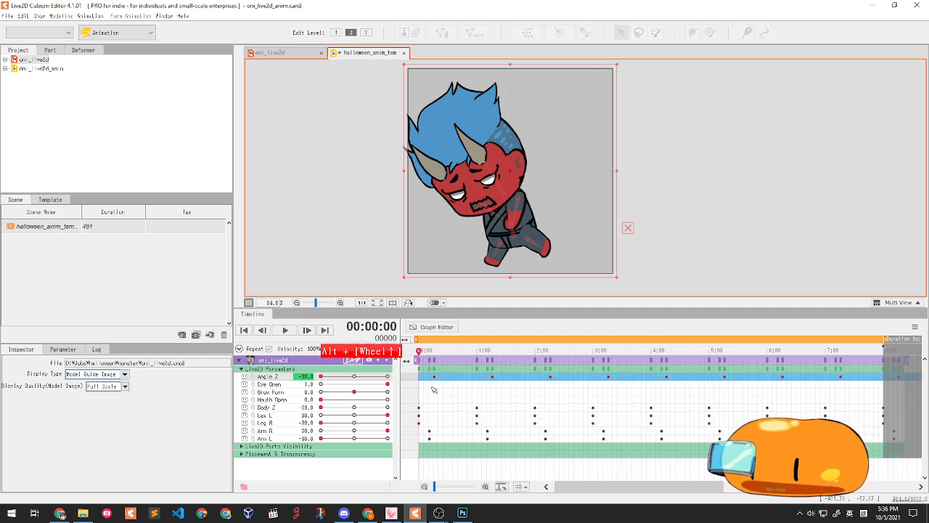
pyautogui.keyDown('alt'); pyautogui.scroll(1, 432, 387); pyautogui.keyUp('alt')
pyautogui.moveTo(580, 485); pyautogui.dragTo(558, 485)
pyautogui.click(438, 378)
pyautogui.moveTo(436, 378); pyautogui.dragTo(412, 394)
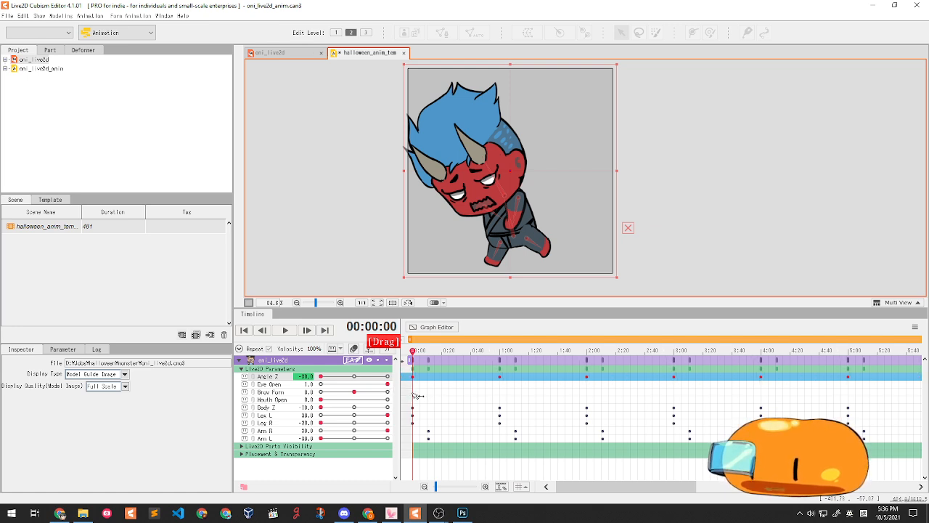
# - Play the animation and stop it to review the new Angle Z timing
pyautogui.moveTo(416, 396); pyautogui.dragTo(439, 396)
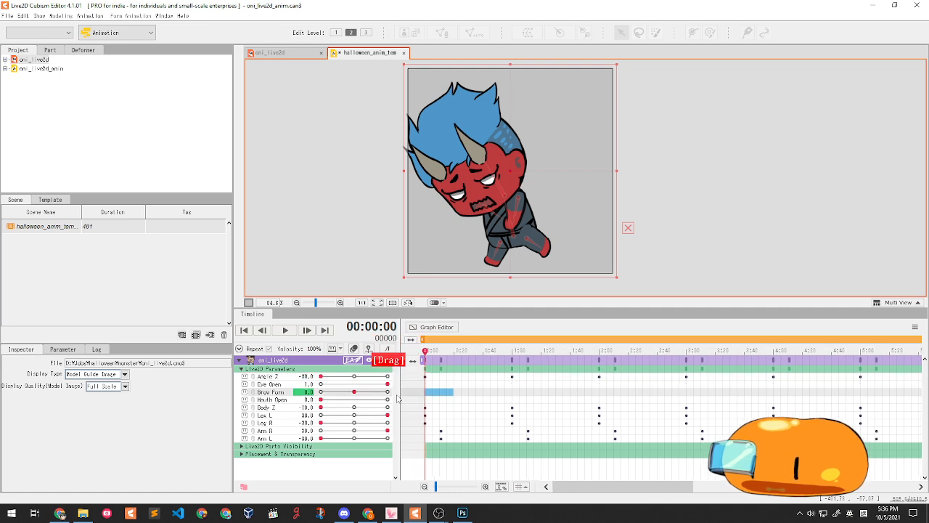
pyautogui.click(286, 330)
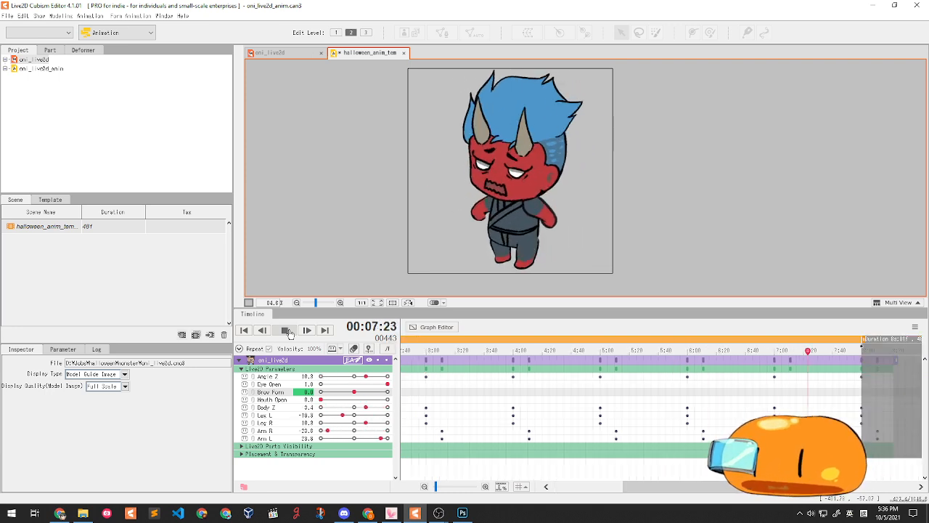
pyautogui.click(287, 330)
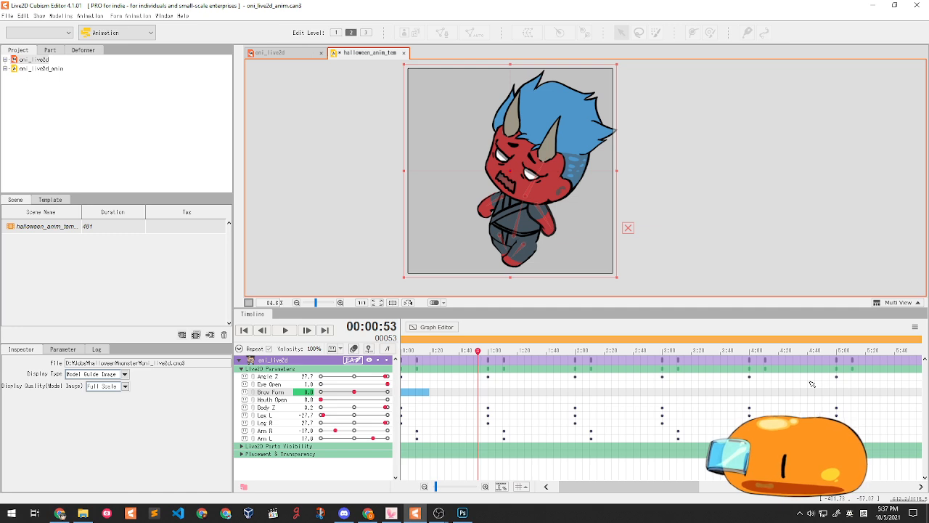
pyautogui.moveTo(428, 400); pyautogui.dragTo(534, 403)
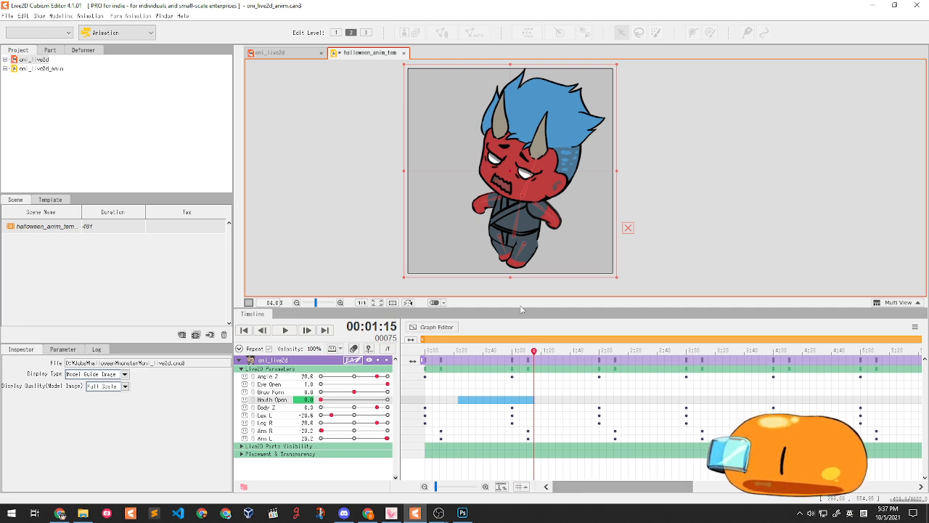
# - Check the oni_live2d model's Physics/Scene Blending Settings, then close them
pyautogui.click(88, 15)
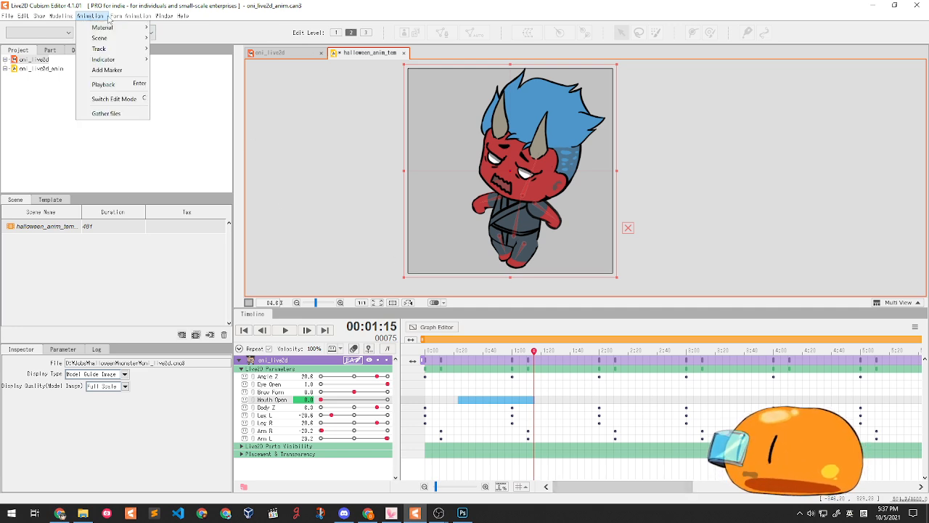
pyautogui.click(369, 115)
pyautogui.click(284, 111)
pyautogui.click(269, 53)
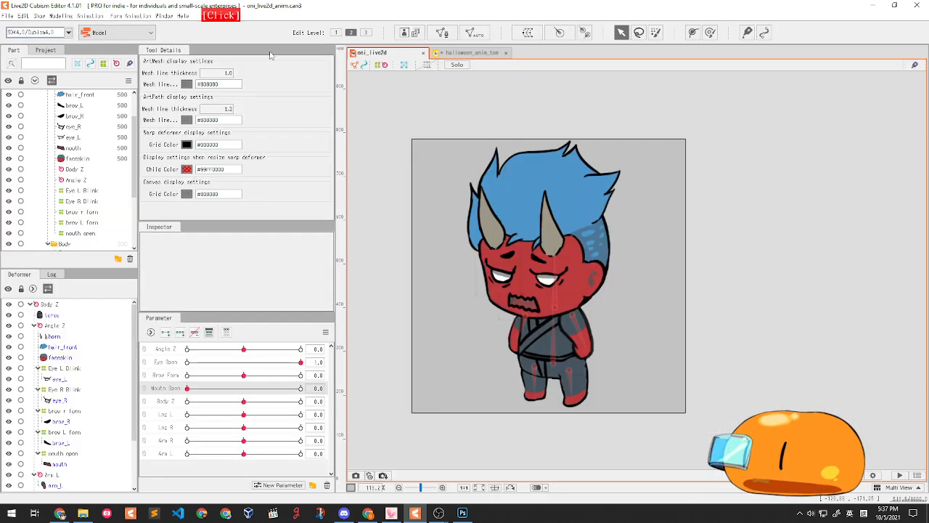
pyautogui.click(62, 16)
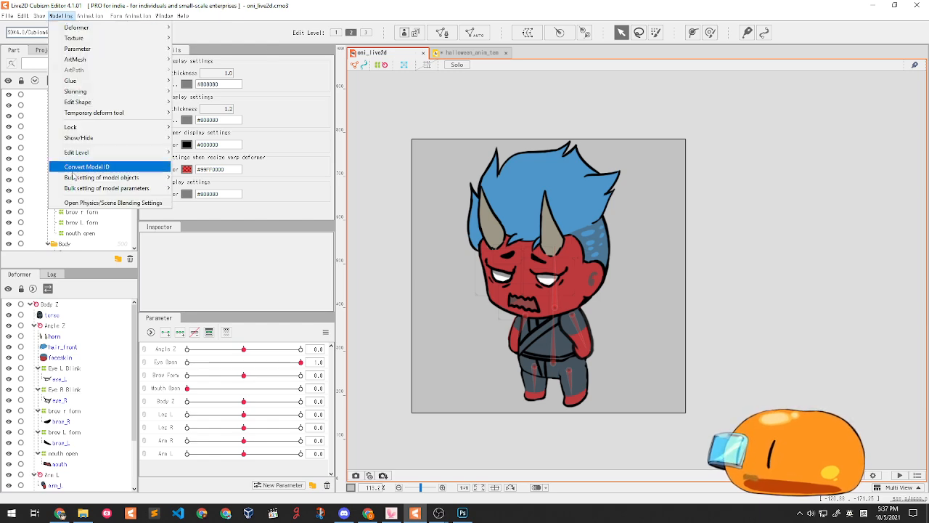
pyautogui.click(71, 204)
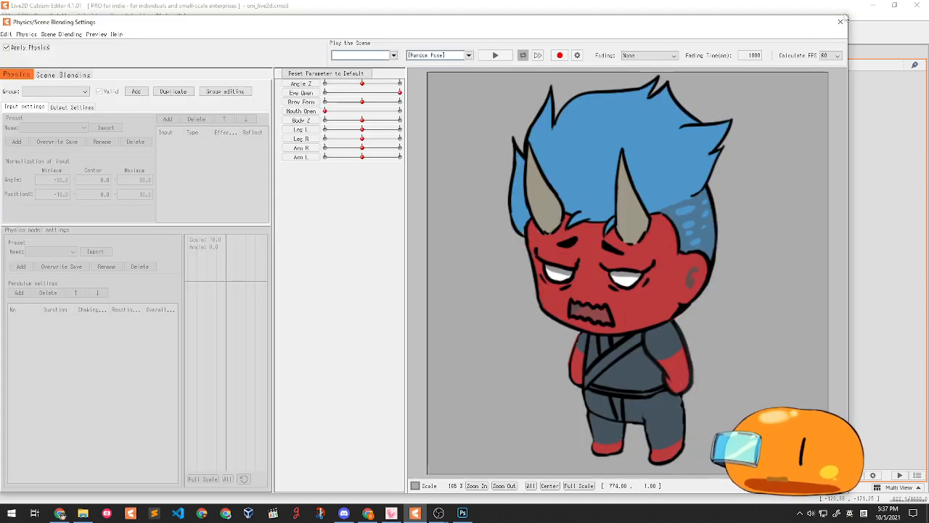
pyautogui.click(841, 22)
# - Back in the halloween scene, run Animation > Track > Bake Animation from Physics
pyautogui.click(464, 53)
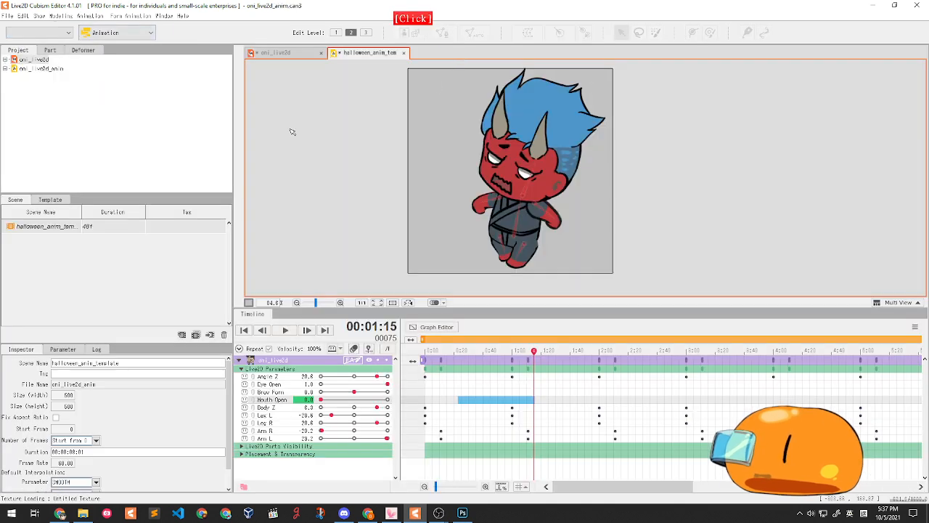
pyautogui.click(91, 15)
pyautogui.moveTo(92, 26)
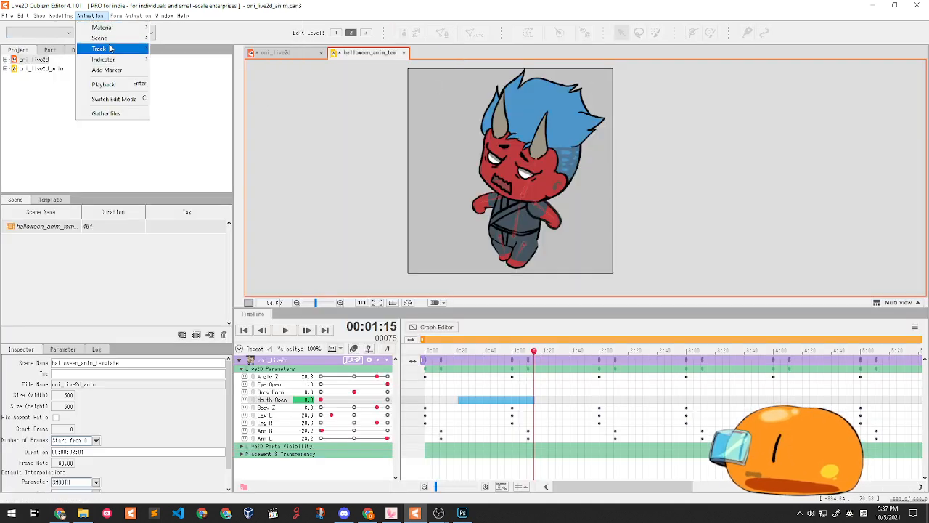
pyautogui.moveTo(116, 49)
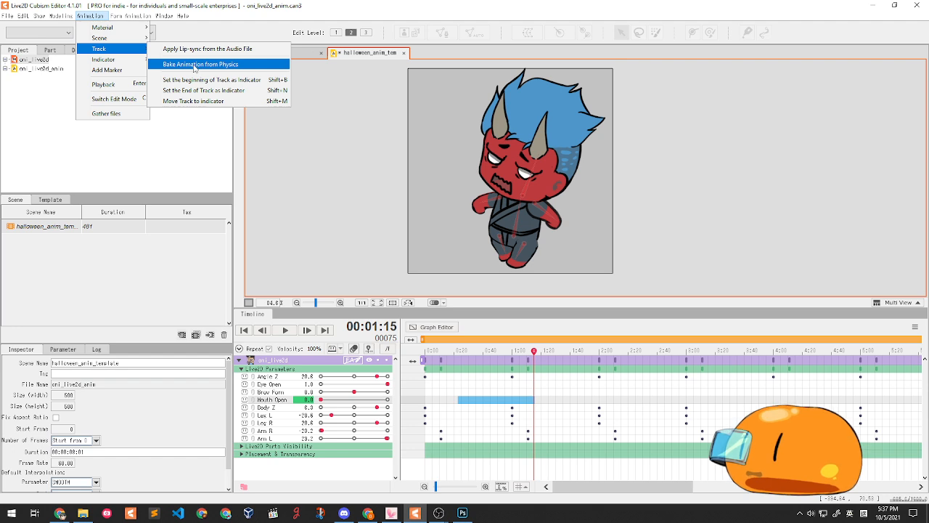
pyautogui.click(247, 65)
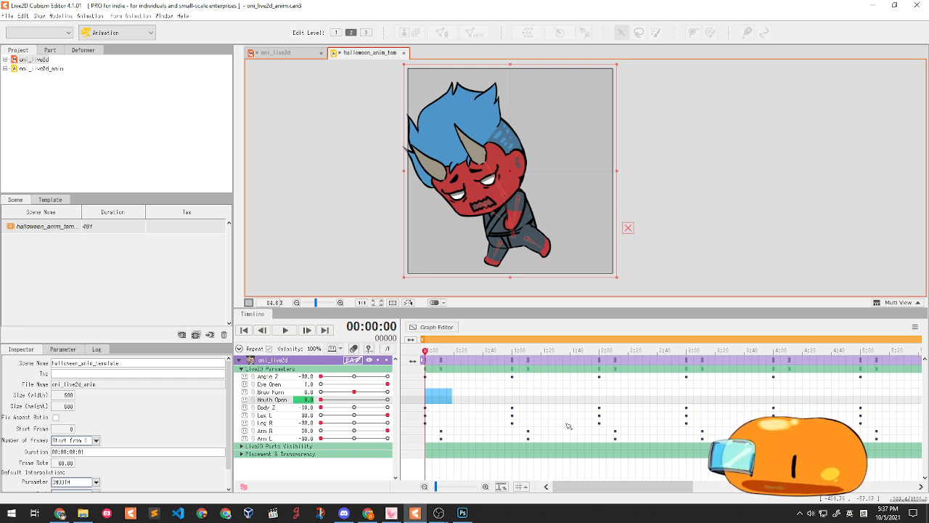
# - Save the project and play the animation to preview the poses
pyautogui.moveTo(611, 488); pyautogui.dragTo(551, 480)
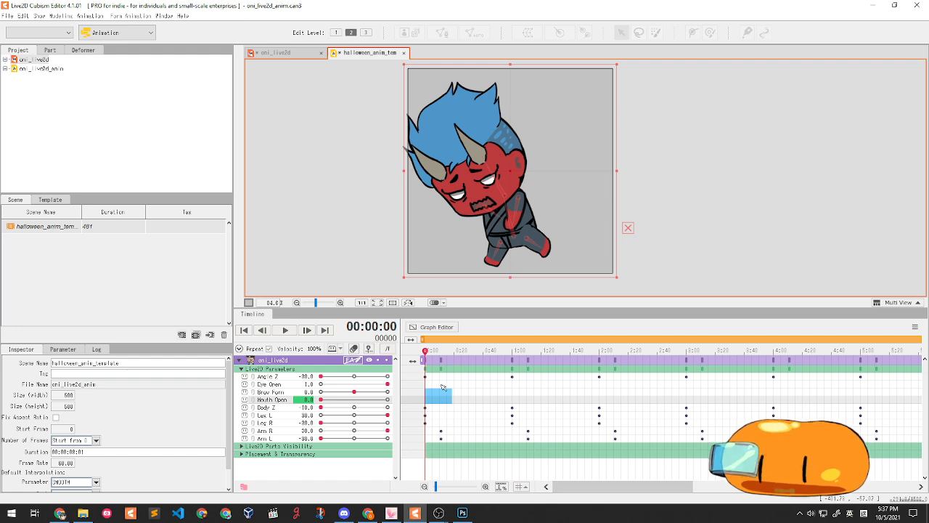
pyautogui.click(458, 390)
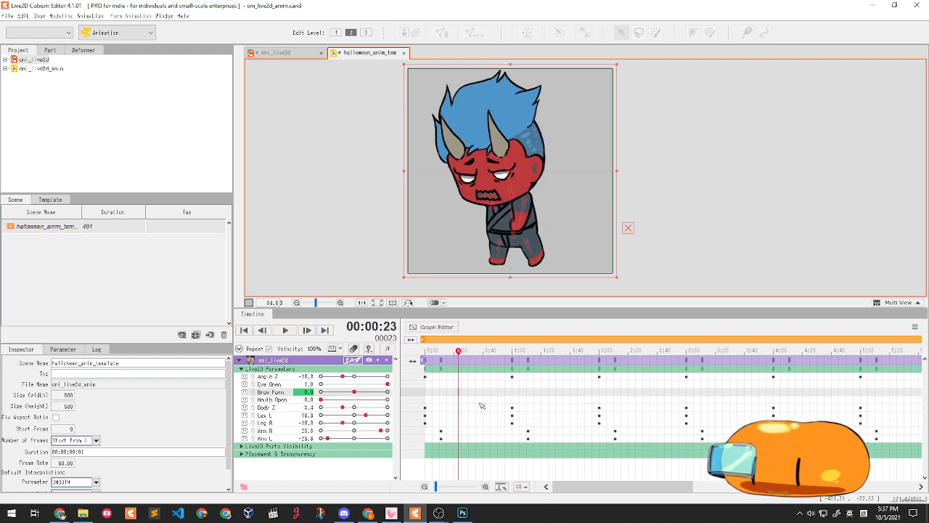
pyautogui.keyDown('ctrl'); pyautogui.scroll(-2, 482, 406); pyautogui.keyUp('ctrl')
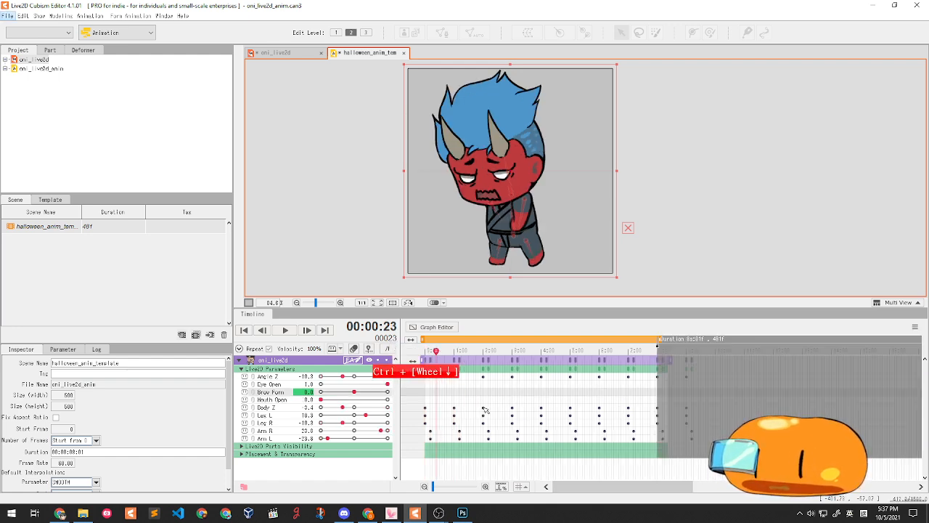
pyautogui.hotkey('ctrl', 's')
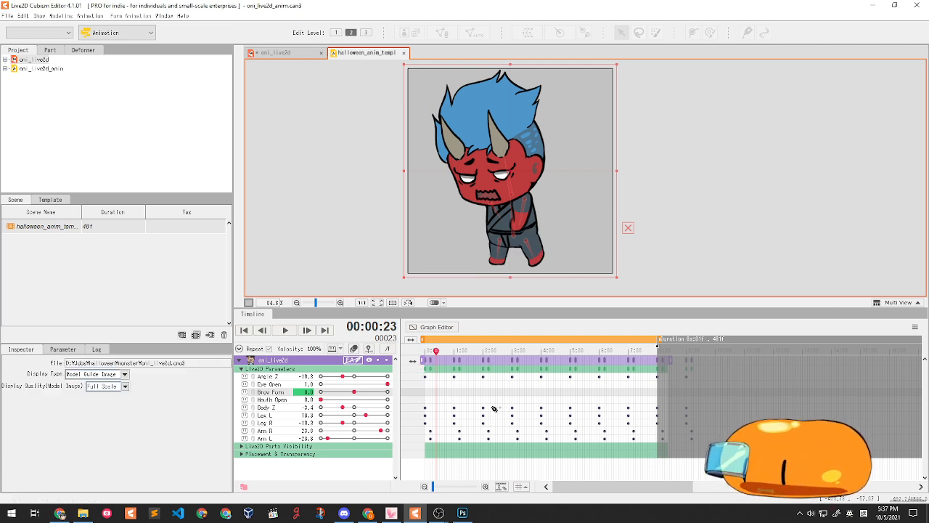
pyautogui.moveTo(437, 354); pyautogui.dragTo(410, 356)
pyautogui.scroll(3, 458, 360)
pyautogui.click(286, 330)
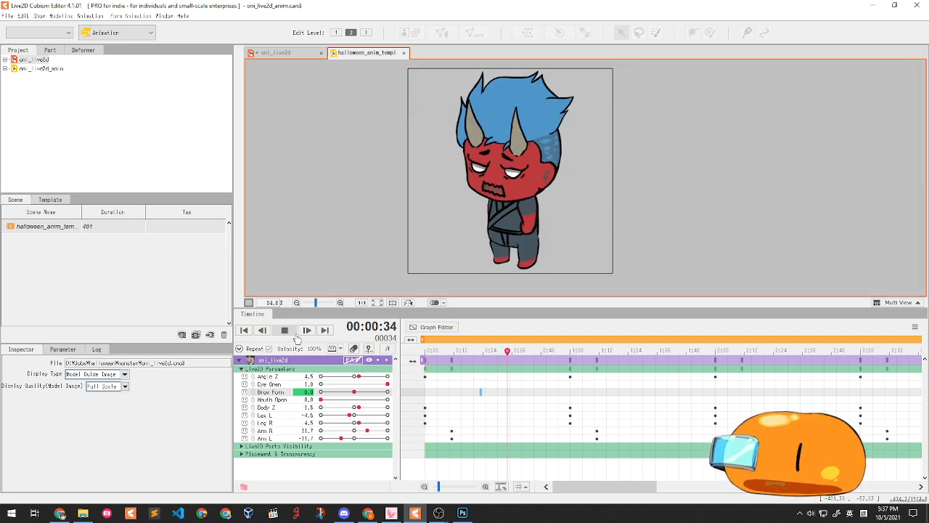
pyautogui.press('space')
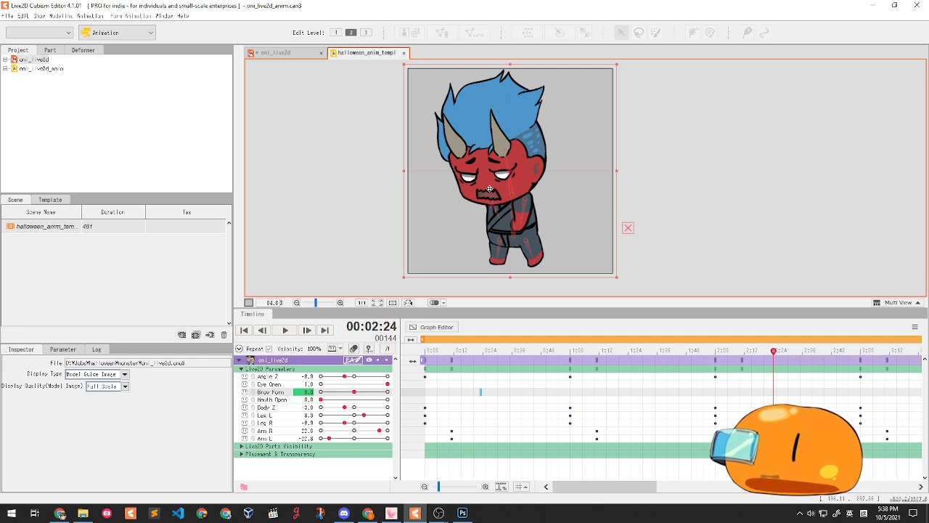
# - Key Eye Open closed near 1:42, half-open at 1:46, and fully open at 1:58
pyautogui.moveTo(694, 353); pyautogui.dragTo(675, 361)
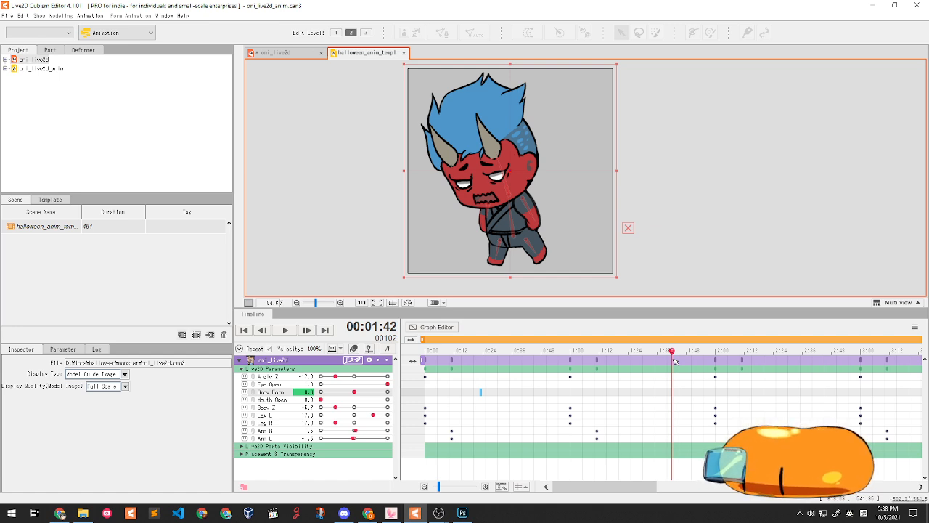
pyautogui.moveTo(672, 351)
pyautogui.mouseDown()
pyautogui.moveTo(664, 351)
pyautogui.moveTo(678, 351)
pyautogui.moveTo(672, 356)
pyautogui.mouseUp()
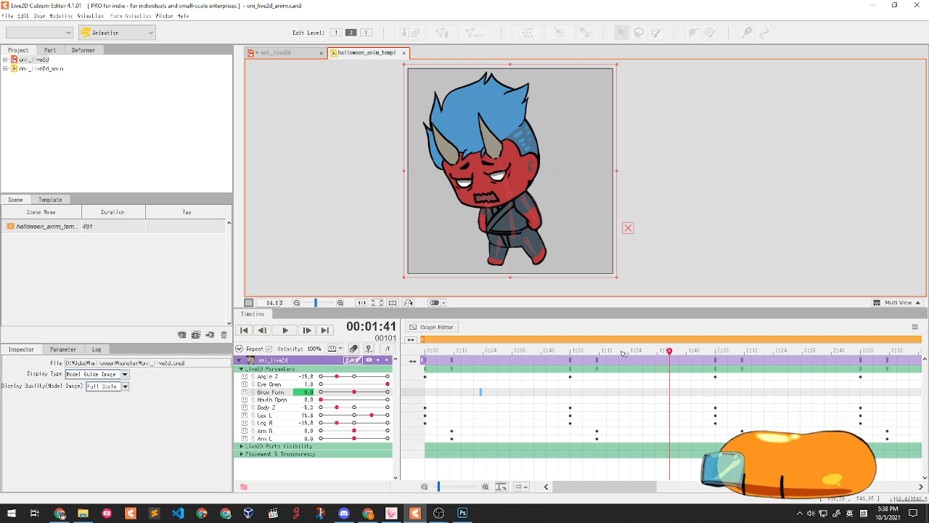
pyautogui.moveTo(305, 383); pyautogui.dragTo(426, 387)
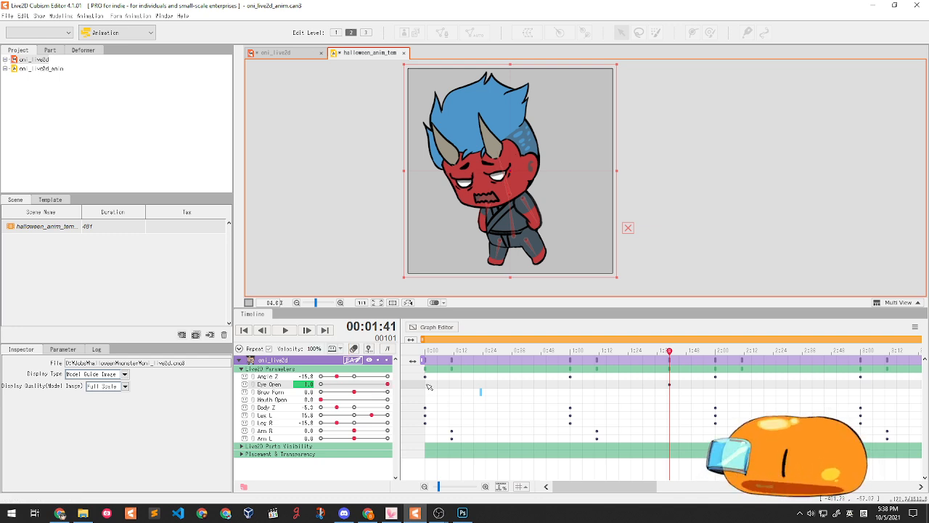
pyautogui.moveTo(670, 351); pyautogui.dragTo(682, 351)
pyautogui.moveTo(371, 386); pyautogui.dragTo(337, 379)
pyautogui.moveTo(688, 352); pyautogui.dragTo(714, 354)
pyautogui.moveTo(321, 384); pyautogui.dragTo(450, 380)
pyautogui.moveTo(681, 351); pyautogui.dragTo(606, 352)
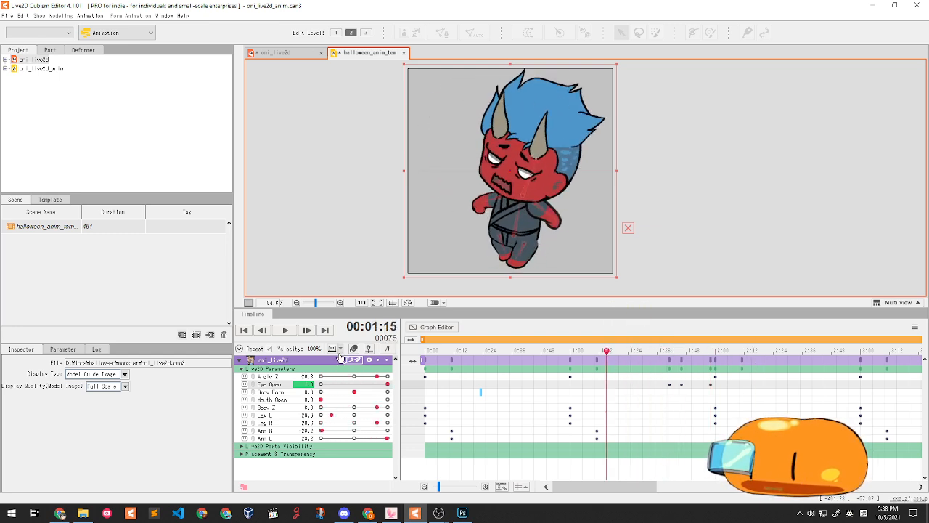
# - Play the animation from about 1:24 several times to review the blink
pyautogui.click(286, 330)
pyautogui.click(285, 330)
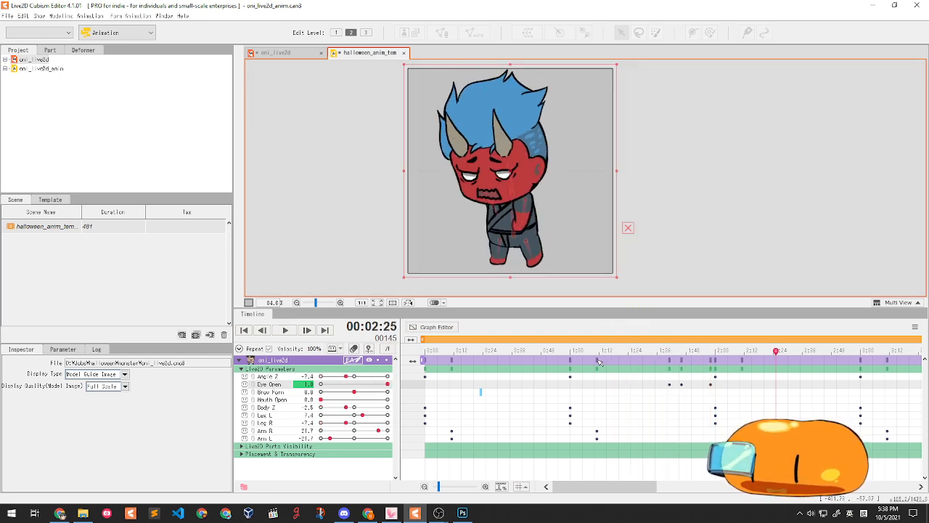
pyautogui.click(630, 350)
pyautogui.click(283, 330)
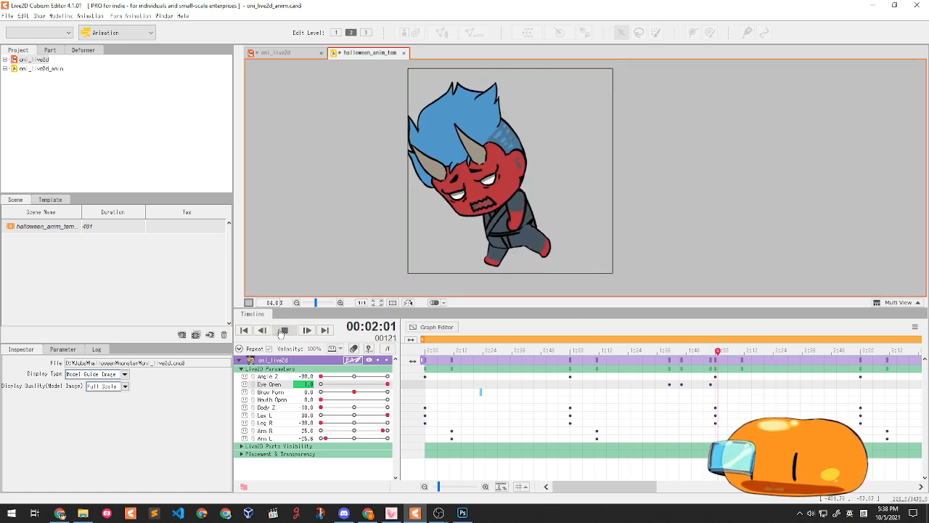
pyautogui.click(283, 330)
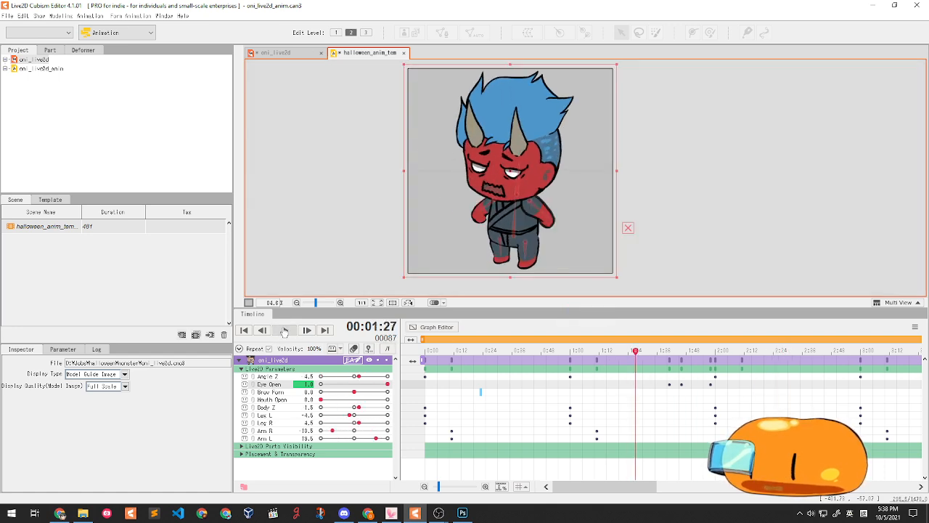
pyautogui.click(283, 330)
pyautogui.click(283, 330)
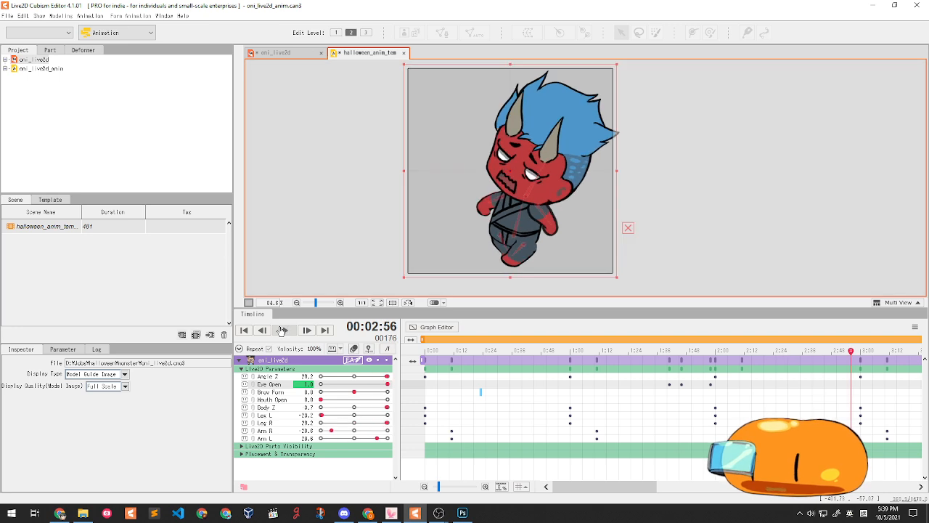
# - Save the project and scrub the playhead to the 8:00 scene end
pyautogui.keyDown('alt'); pyautogui.scroll(-3, 599, 379); pyautogui.keyUp('alt')
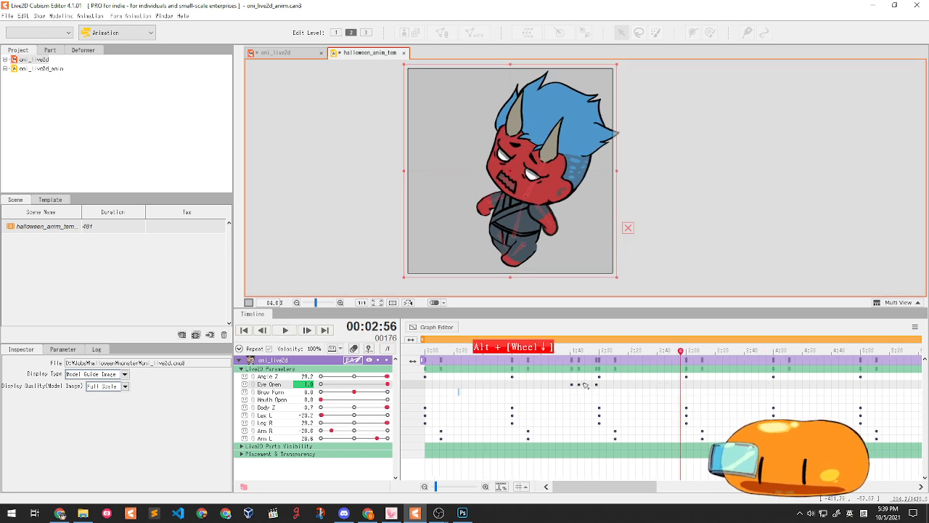
pyautogui.hotkey('ctrl', 's')
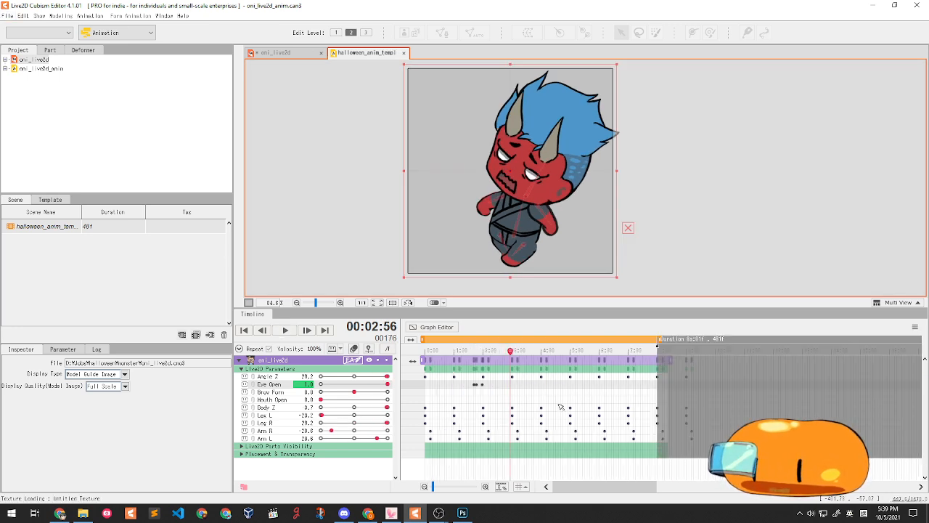
pyautogui.moveTo(452, 384); pyautogui.dragTo(558, 392)
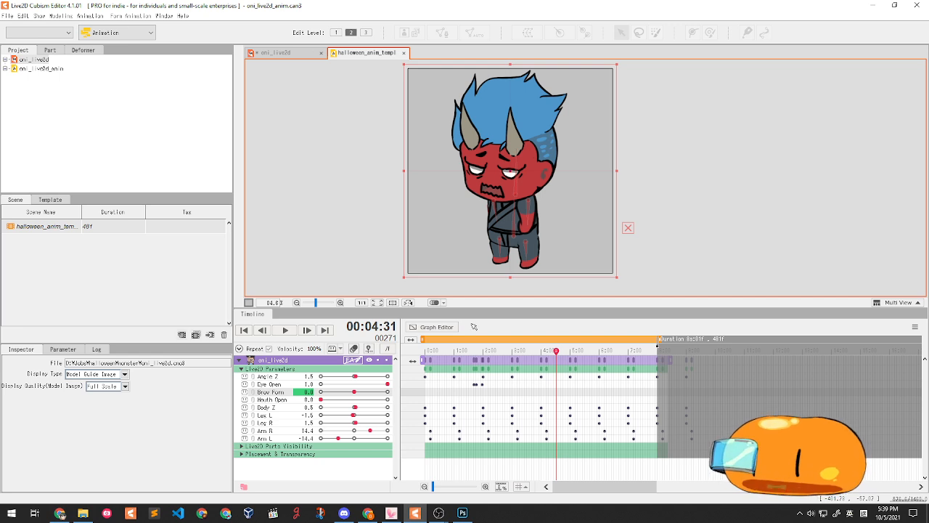
pyautogui.moveTo(426, 353); pyautogui.dragTo(658, 352)
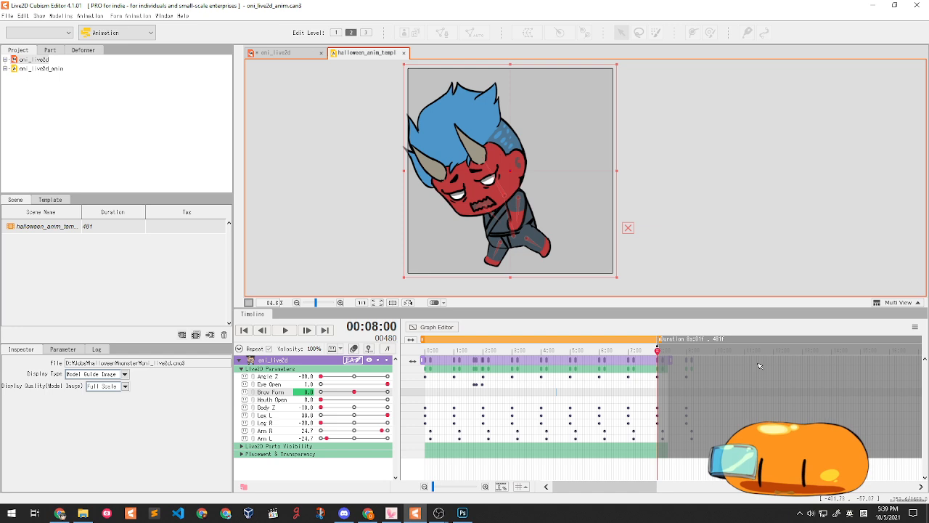
# - Set the scene Duration to 12 seconds and stretch the work area and oni_live2d clip to the new end
pyautogui.scroll(2, 853, 390)
pyautogui.press('alt')
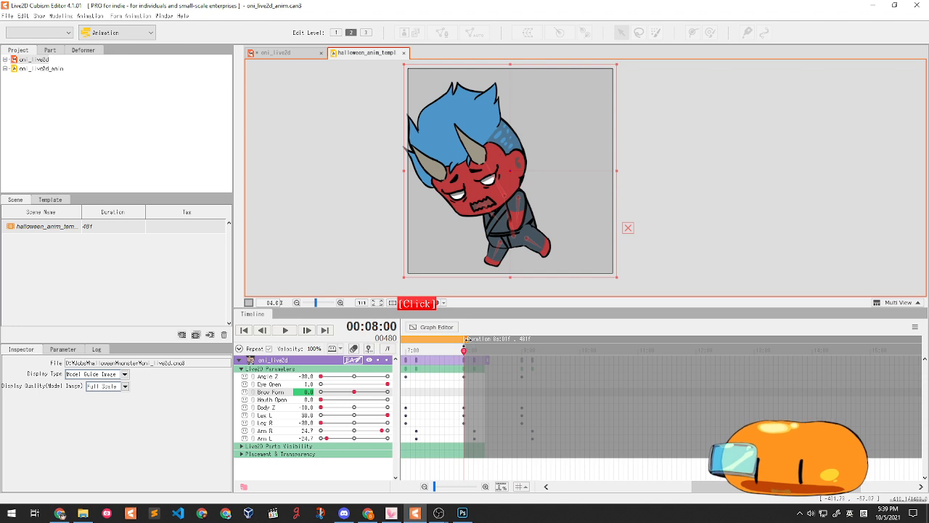
pyautogui.moveTo(466, 339); pyautogui.dragTo(821, 341)
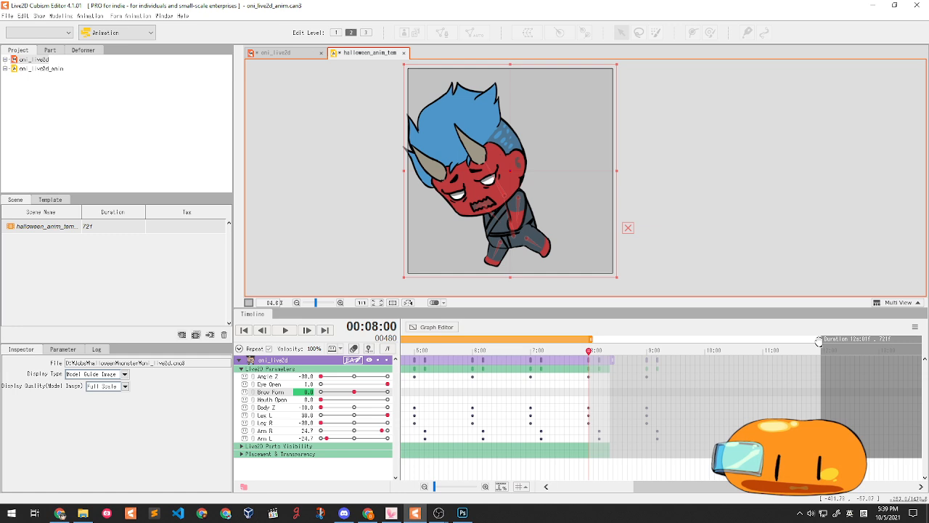
pyautogui.click(41, 227)
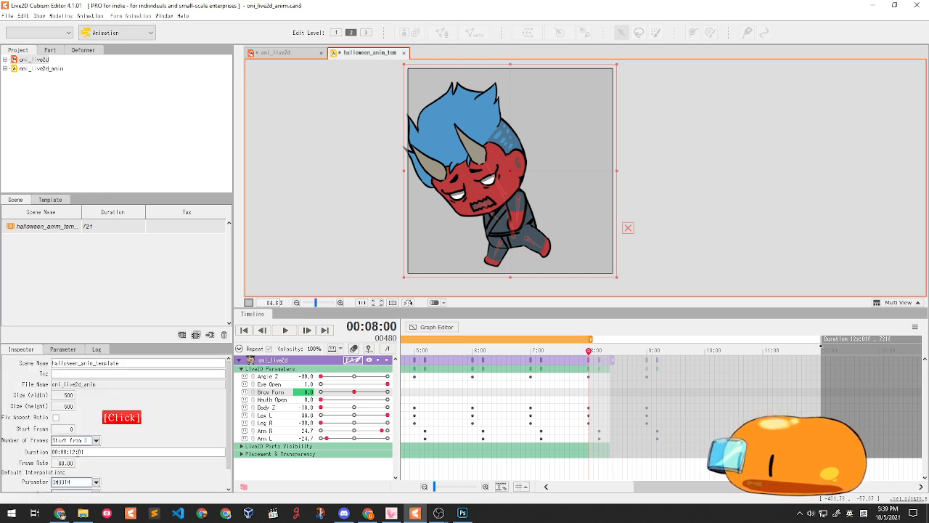
pyautogui.moveTo(69, 451); pyautogui.dragTo(82, 453)
pyautogui.click(141, 451)
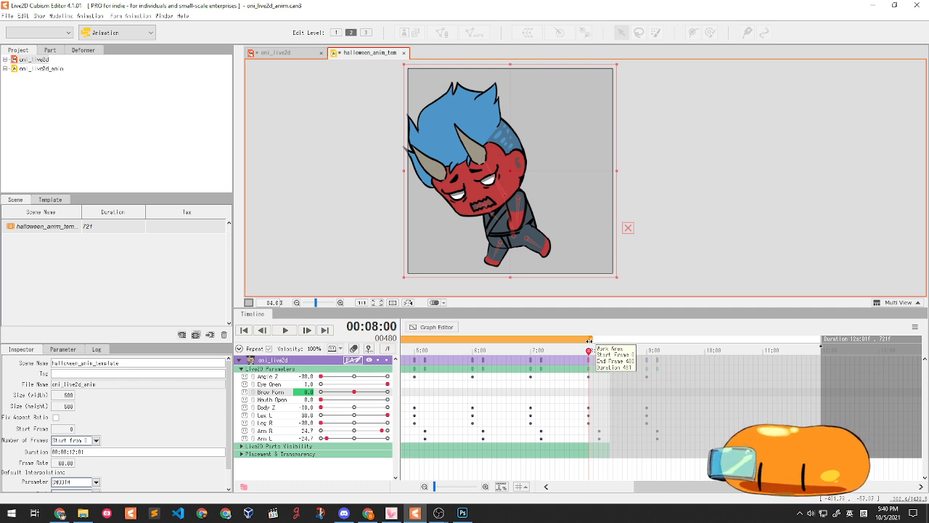
pyautogui.moveTo(590, 340); pyautogui.dragTo(822, 341)
pyautogui.moveTo(611, 360); pyautogui.dragTo(855, 360)
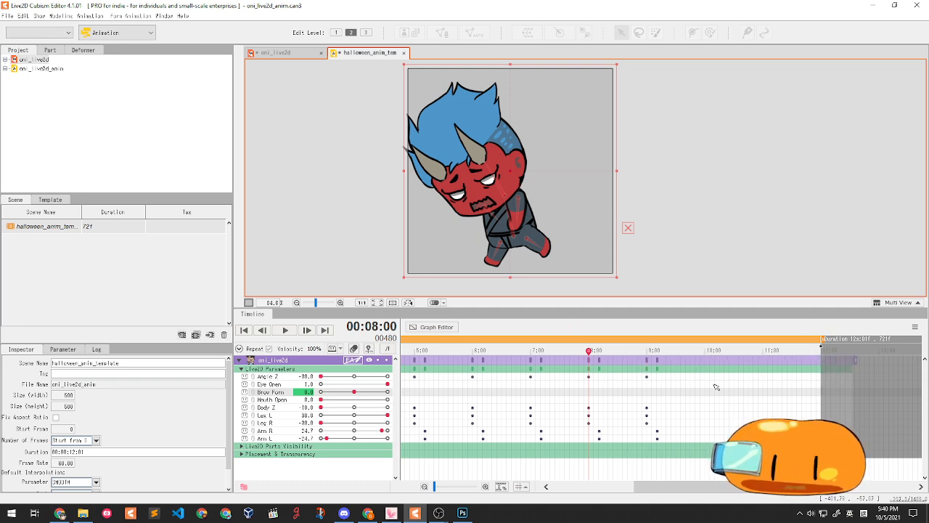
# - Pull the oni_live2d clip end back, then re-extend it past the 12-second end
pyautogui.moveTo(860, 360); pyautogui.dragTo(679, 360)
pyautogui.moveTo(590, 351); pyautogui.dragTo(546, 350)
pyautogui.moveTo(679, 360); pyautogui.dragTo(843, 360)
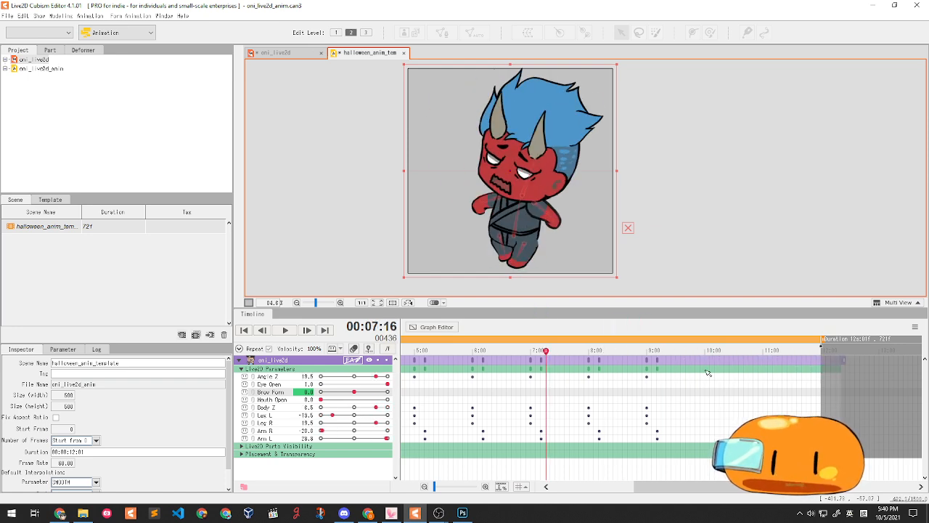
pyautogui.moveTo(704, 488); pyautogui.dragTo(737, 486)
pyautogui.moveTo(597, 392); pyautogui.dragTo(560, 395)
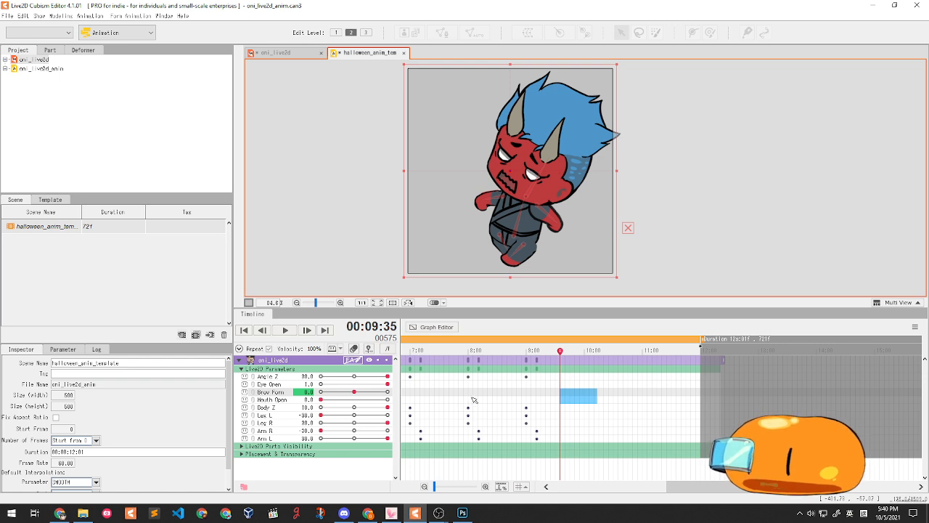
# - Key new Arm R and Arm L poses at 9:00 (Arm L 18.0) and shift them slightly later
pyautogui.moveTo(545, 385)
pyautogui.mouseDown()
pyautogui.moveTo(519, 385)
pyautogui.moveTo(572, 391)
pyautogui.moveTo(557, 388)
pyautogui.mouseUp()
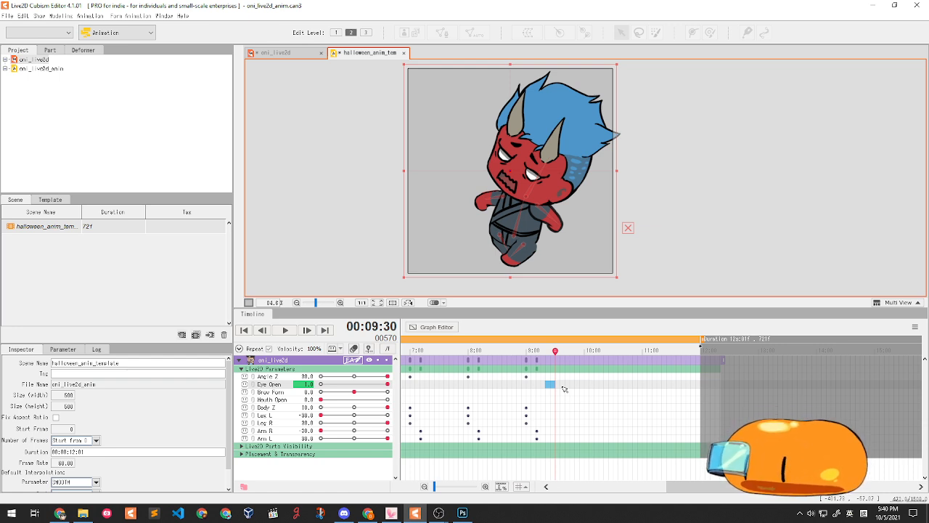
pyautogui.moveTo(549, 358); pyautogui.dragTo(526, 338)
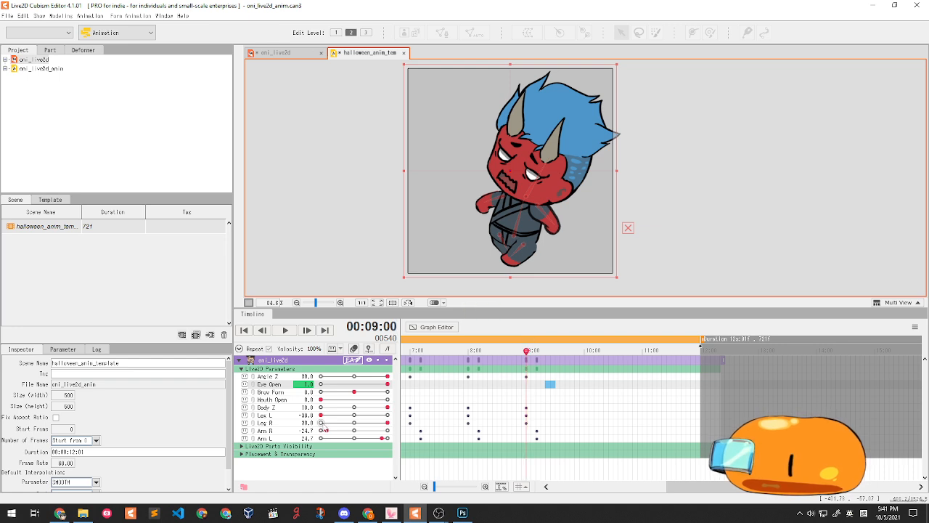
pyautogui.moveTo(344, 434); pyautogui.dragTo(366, 431)
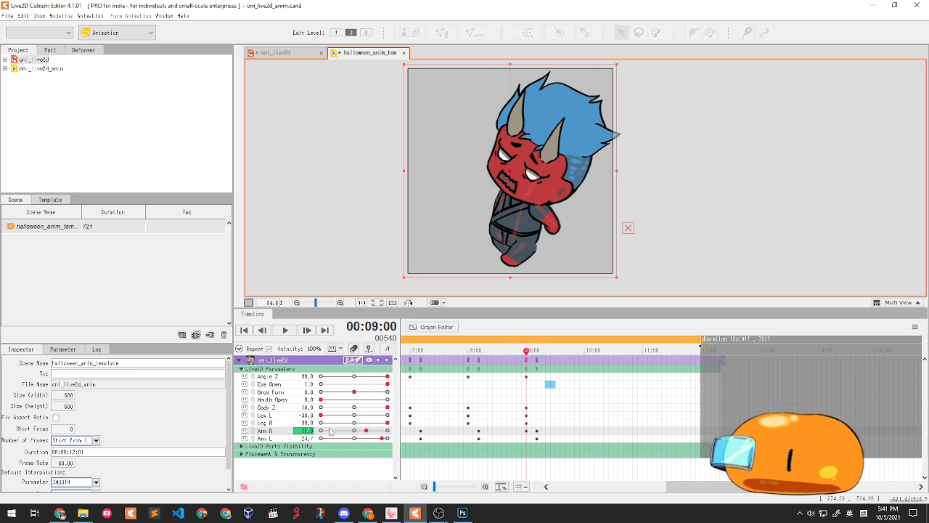
pyautogui.moveTo(379, 439); pyautogui.dragTo(373, 439)
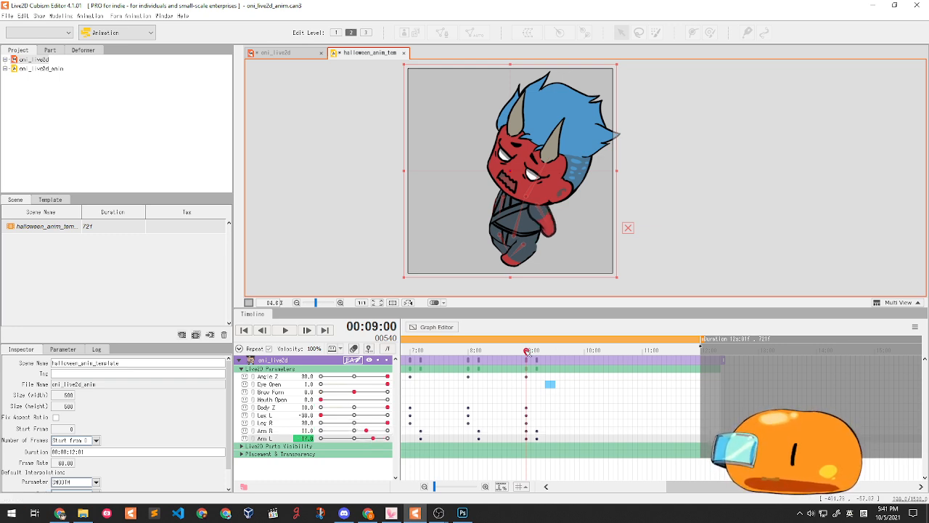
pyautogui.moveTo(523, 440); pyautogui.dragTo(540, 436)
# - At 9:36, key Body Z at -10.0 and both Leg L and Leg R at -30.0
pyautogui.moveTo(540, 402); pyautogui.dragTo(560, 403)
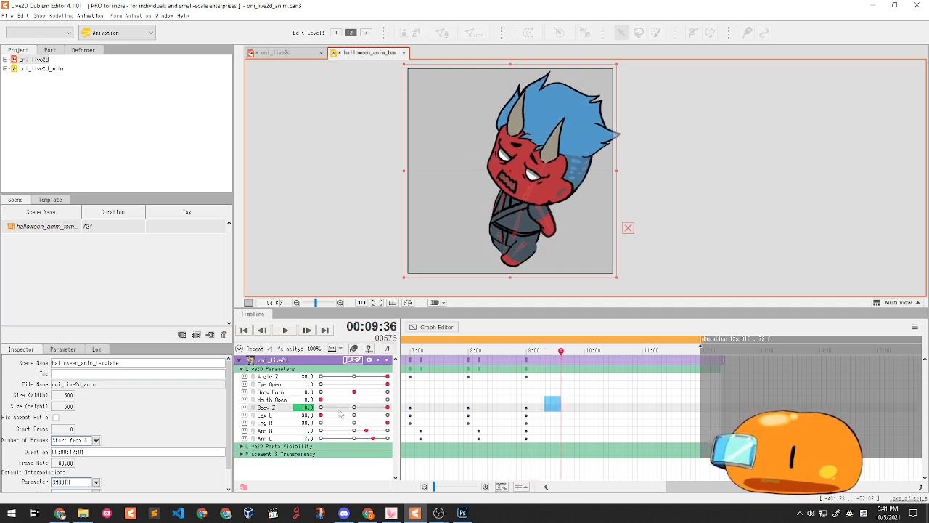
pyautogui.moveTo(341, 412); pyautogui.dragTo(281, 408)
pyautogui.moveTo(347, 415); pyautogui.dragTo(288, 413)
pyautogui.moveTo(375, 422); pyautogui.dragTo(276, 422)
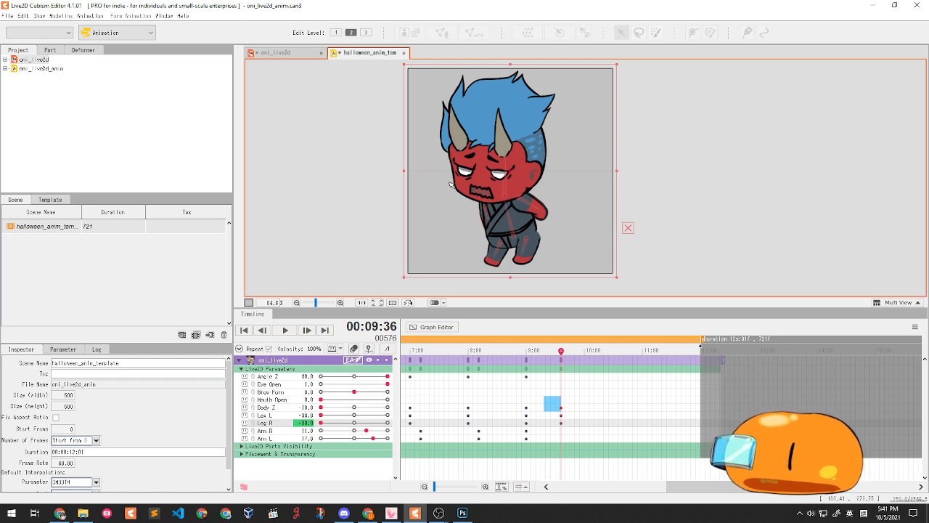
# - Key both arms pulled back at 9:00 and swung out at 9:36
pyautogui.moveTo(548, 369); pyautogui.dragTo(529, 395)
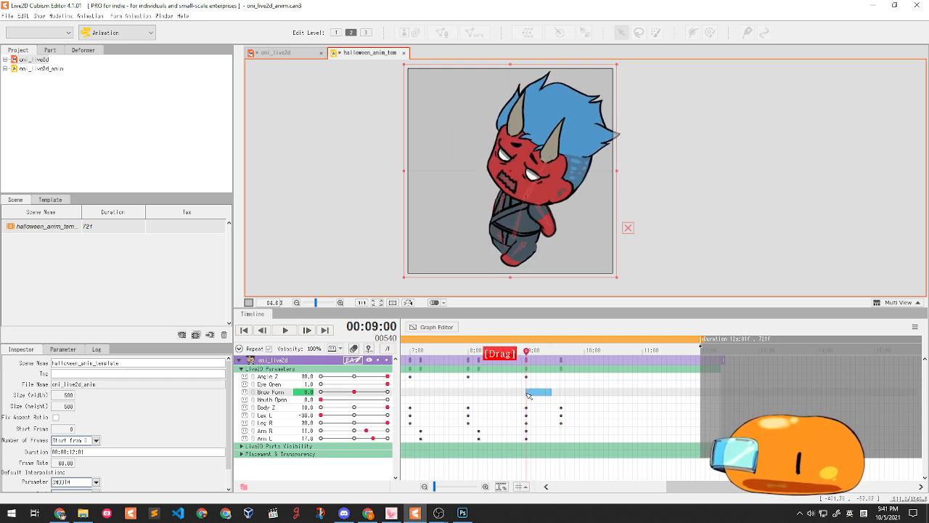
pyautogui.moveTo(366, 431); pyautogui.dragTo(320, 436)
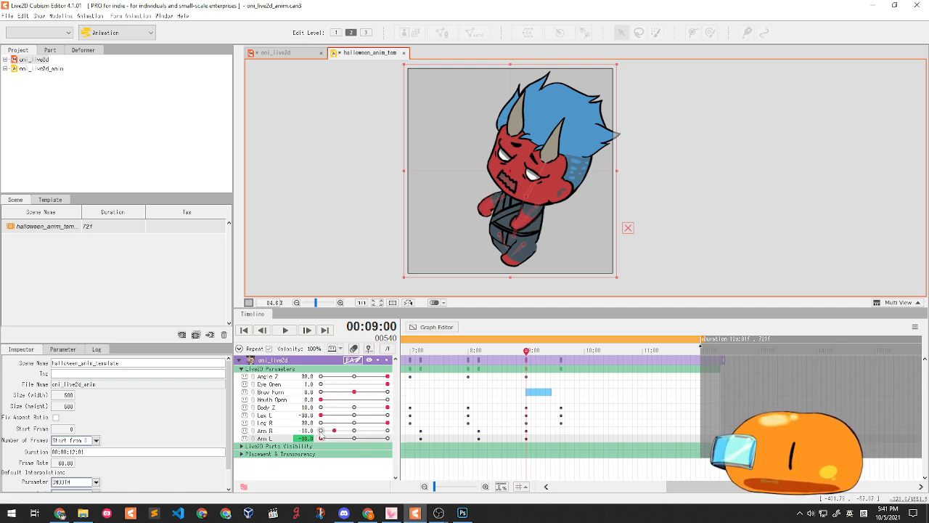
pyautogui.moveTo(517, 394); pyautogui.dragTo(563, 396)
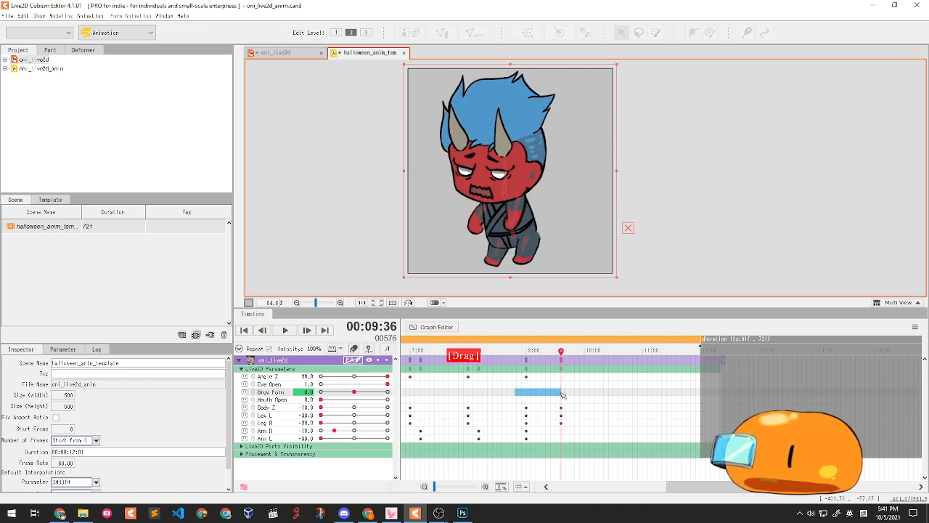
pyautogui.moveTo(334, 431); pyautogui.dragTo(390, 441)
pyautogui.moveTo(512, 361); pyautogui.dragTo(564, 352)
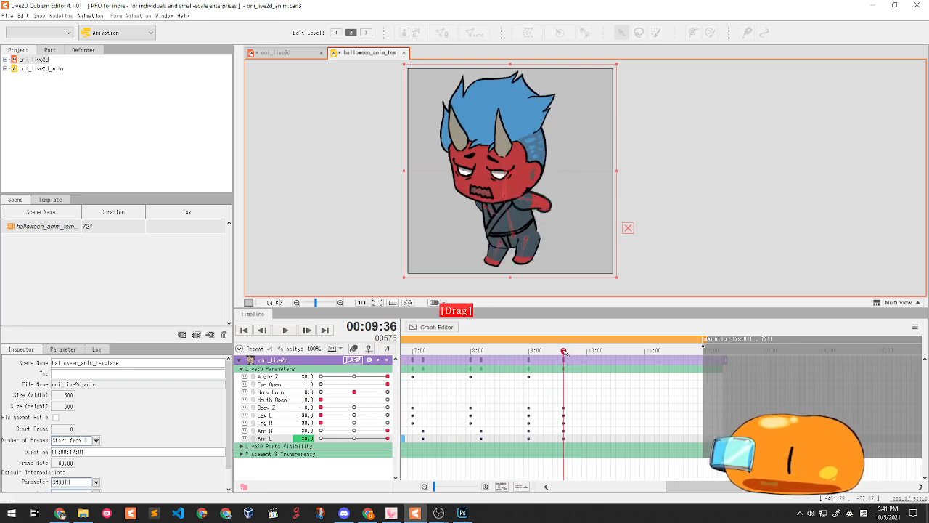
# - Tilt the oni's head at 9:36, then ease the tilt back toward upright
pyautogui.moveTo(387, 376); pyautogui.dragTo(328, 365)
pyautogui.moveTo(563, 351)
pyautogui.mouseDown()
pyautogui.moveTo(534, 351)
pyautogui.moveTo(571, 352)
pyautogui.moveTo(508, 352)
pyautogui.moveTo(571, 352)
pyautogui.moveTo(566, 359)
pyautogui.mouseUp()
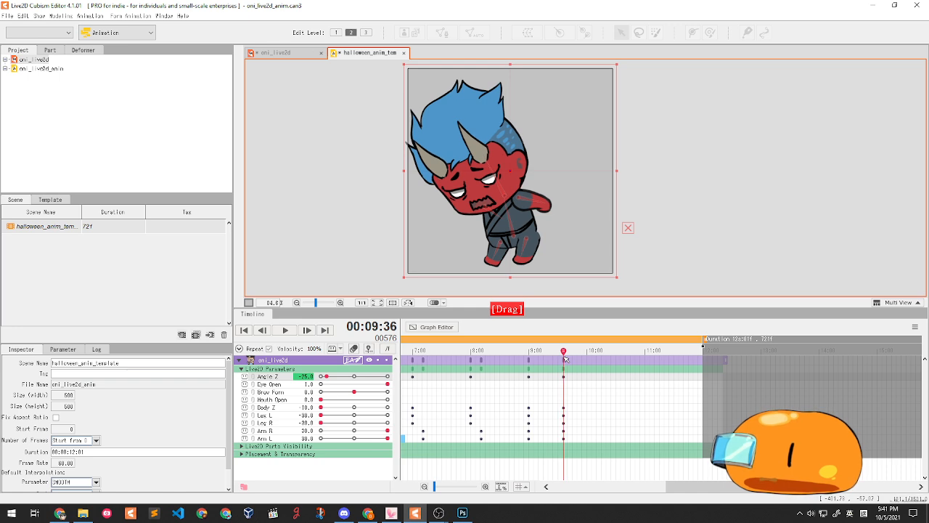
pyautogui.moveTo(326, 376); pyautogui.dragTo(367, 361)
pyautogui.moveTo(536, 353)
pyautogui.mouseDown()
pyautogui.moveTo(521, 351)
pyautogui.moveTo(563, 351)
pyautogui.moveTo(490, 352)
pyautogui.moveTo(527, 339)
pyautogui.moveTo(565, 342)
pyautogui.mouseUp()
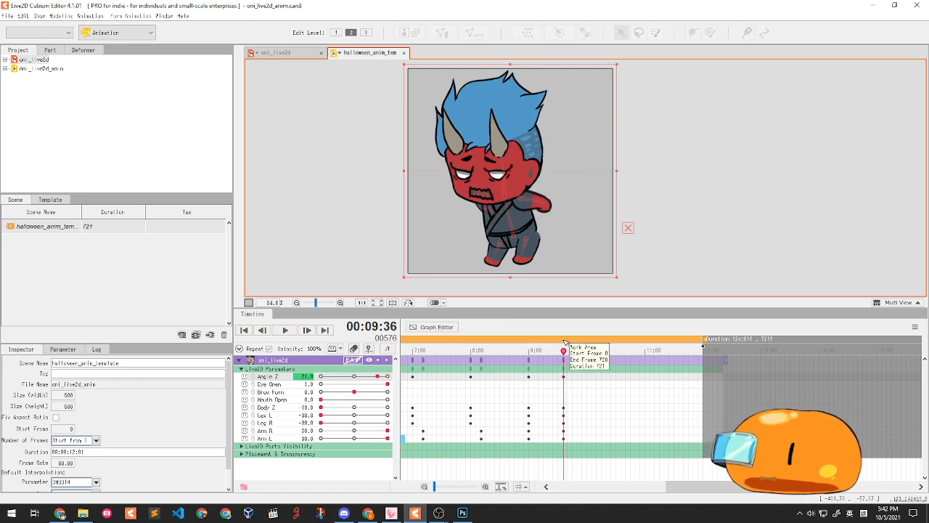
# - Copy the 9:30 keyframe column and paste it at 10:43
pyautogui.moveTo(575, 375); pyautogui.dragTo(563, 441)
pyautogui.moveTo(619, 405); pyautogui.dragTo(638, 408)
pyautogui.moveTo(573, 373); pyautogui.dragTo(561, 439)
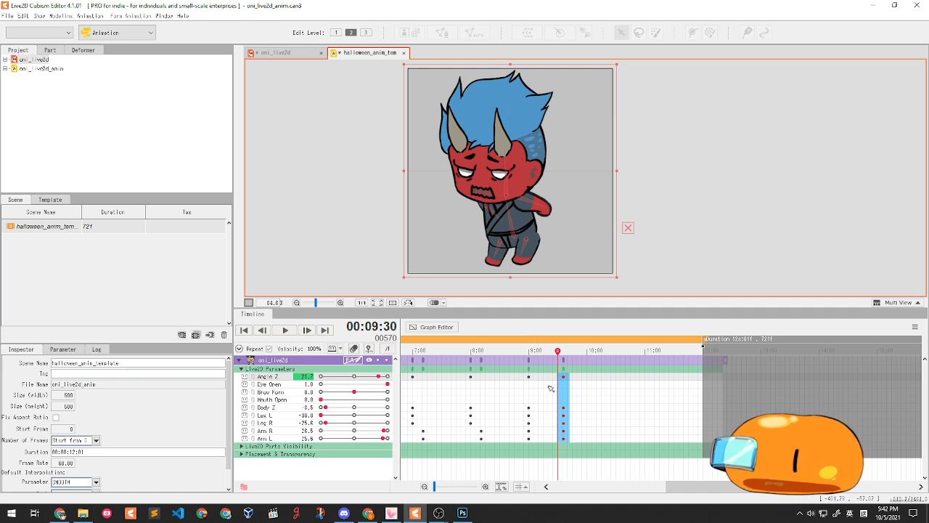
pyautogui.hotkey('ctrl', 'c')
pyautogui.moveTo(616, 389); pyautogui.dragTo(569, 386)
pyautogui.hotkey('ctrl', 'v')
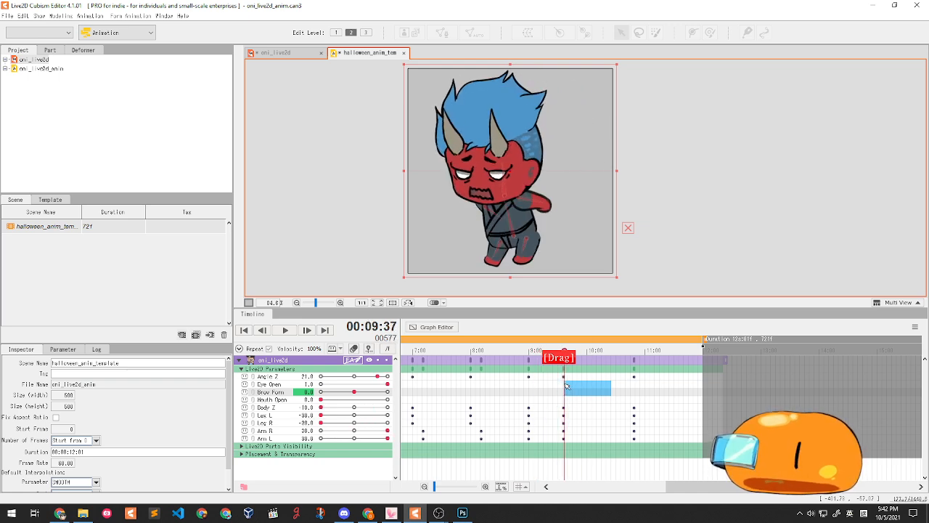
pyautogui.click(324, 401)
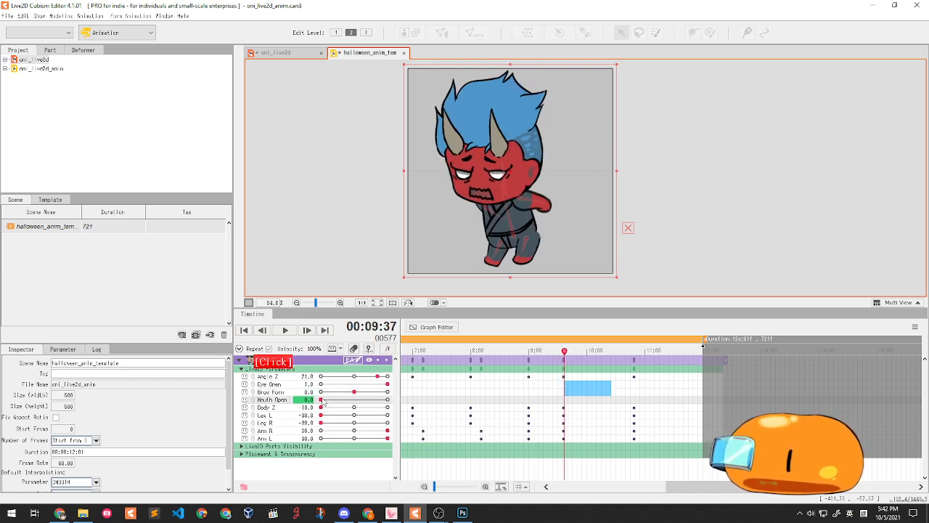
# - Key Mouth Open alternating between open (1.0) and closed (0.0) at 9:49, 9:59 and 10:17
pyautogui.moveTo(324, 401); pyautogui.dragTo(358, 400)
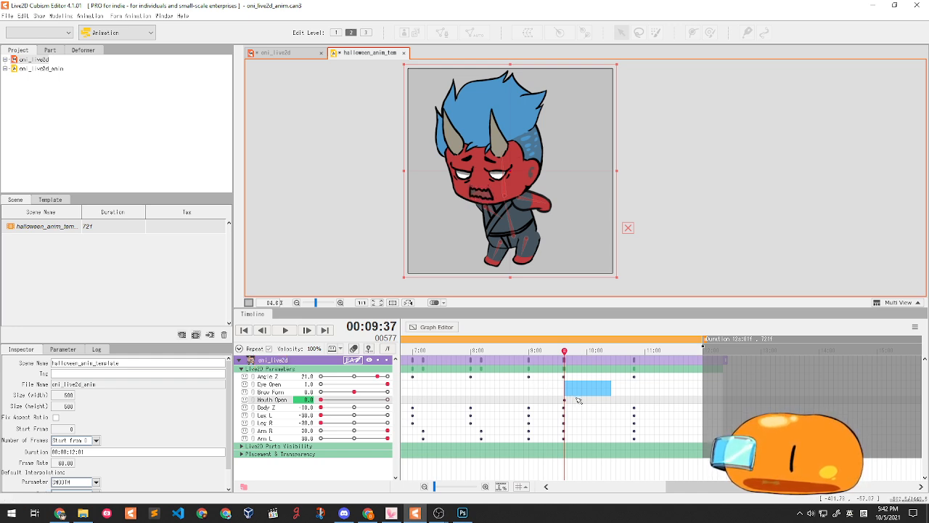
pyautogui.click(577, 398)
pyautogui.moveTo(344, 400); pyautogui.dragTo(283, 401)
pyautogui.click(587, 398)
pyautogui.moveTo(589, 399); pyautogui.dragTo(595, 399)
pyautogui.moveTo(369, 399); pyautogui.dragTo(223, 396)
pyautogui.click(604, 399)
pyautogui.click(613, 400)
pyautogui.click(622, 399)
# - Play the mouth section twice to review it, then move the playhead to about 10:47
pyautogui.click(286, 330)
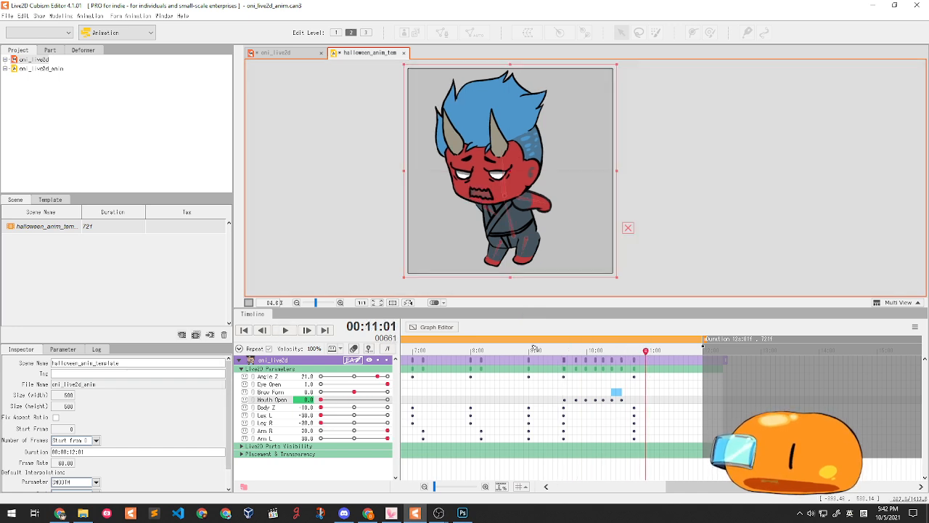
pyautogui.click(286, 330)
pyautogui.click(286, 331)
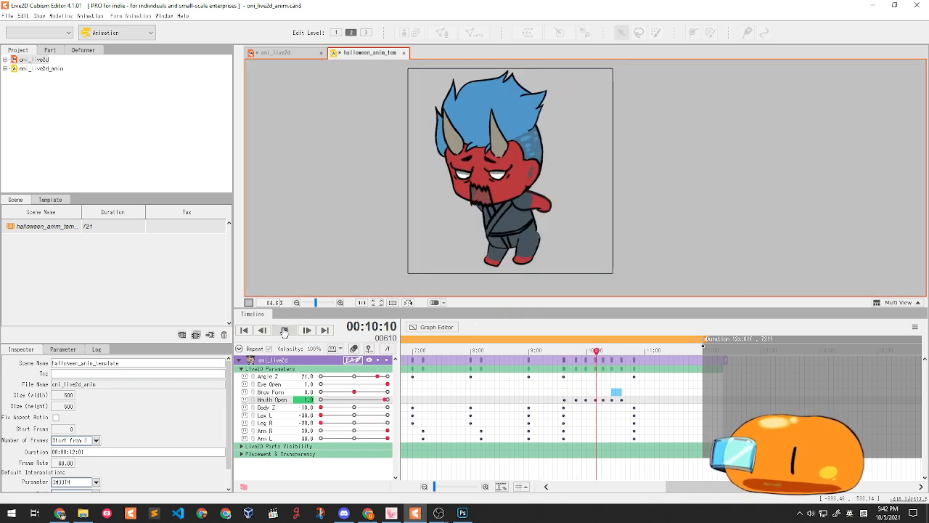
pyautogui.click(284, 330)
pyautogui.moveTo(630, 354)
pyautogui.mouseDown()
pyautogui.moveTo(649, 350)
pyautogui.moveTo(639, 351)
pyautogui.mouseUp()
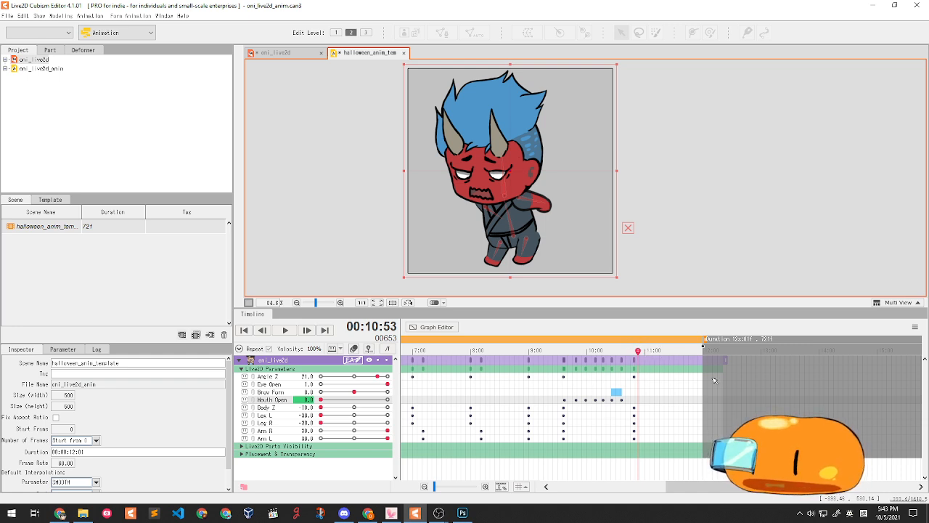
# - Save the animation and select the opening keyframes at 0:00
pyautogui.hotkey('ctrl', 's')
pyautogui.moveTo(638, 351); pyautogui.dragTo(674, 353)
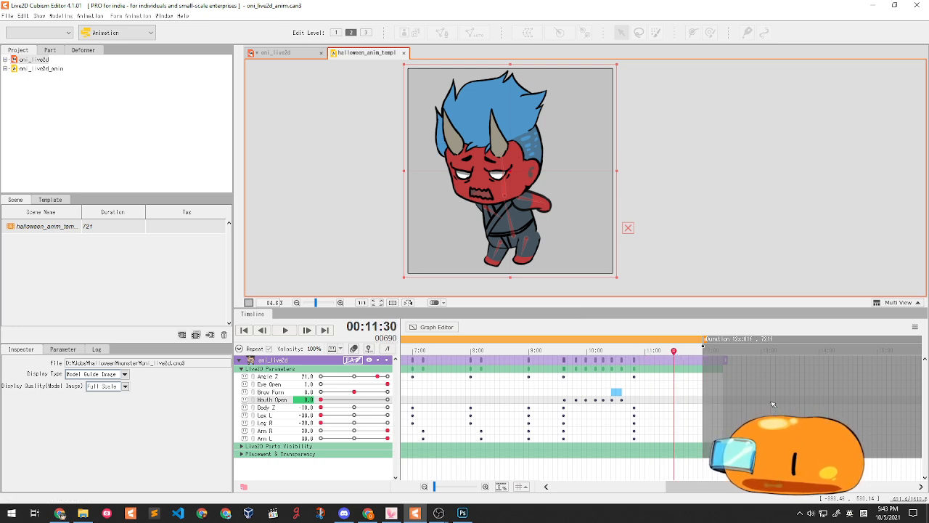
pyautogui.moveTo(765, 492); pyautogui.dragTo(607, 486)
pyautogui.moveTo(443, 376); pyautogui.dragTo(425, 440)
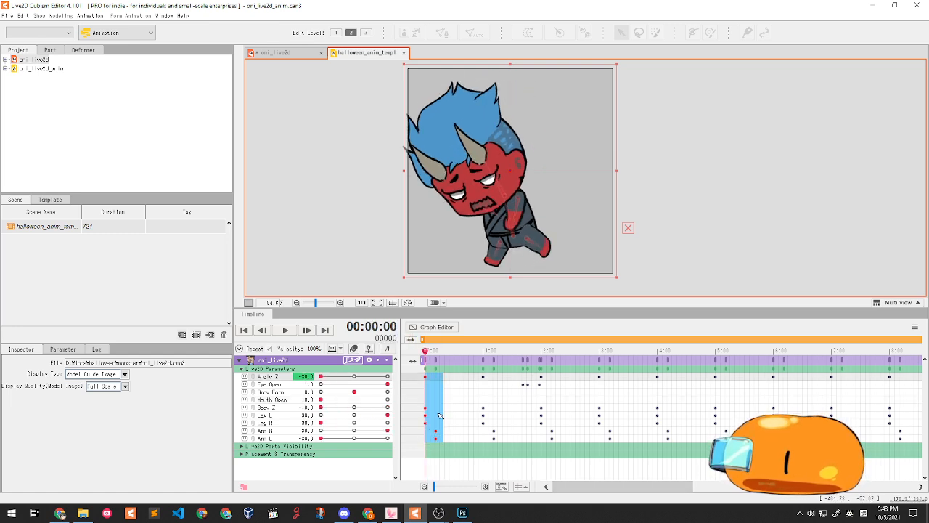
pyautogui.moveTo(610, 488); pyautogui.dragTo(723, 488)
# - Copy the frame-0 keys, paste them at 12:00, and play to check the loop
pyautogui.hotkey('ctrl', 'c')
pyautogui.click(701, 408)
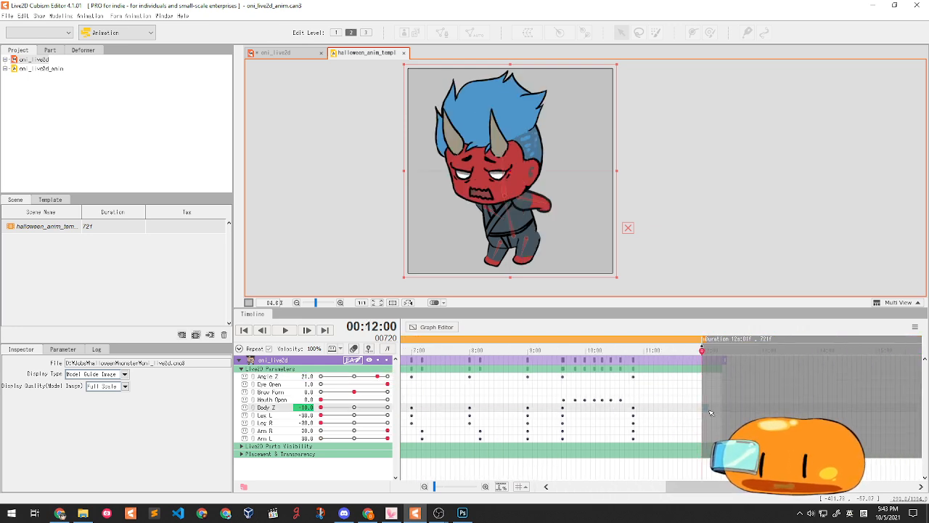
pyautogui.hotkey('ctrl', 'v')
pyautogui.moveTo(675, 400); pyautogui.dragTo(592, 385)
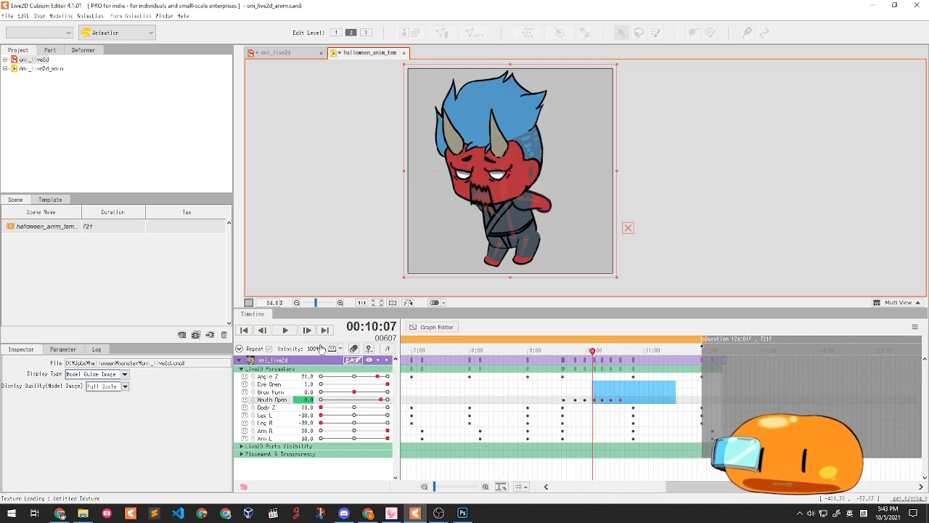
pyautogui.click(289, 330)
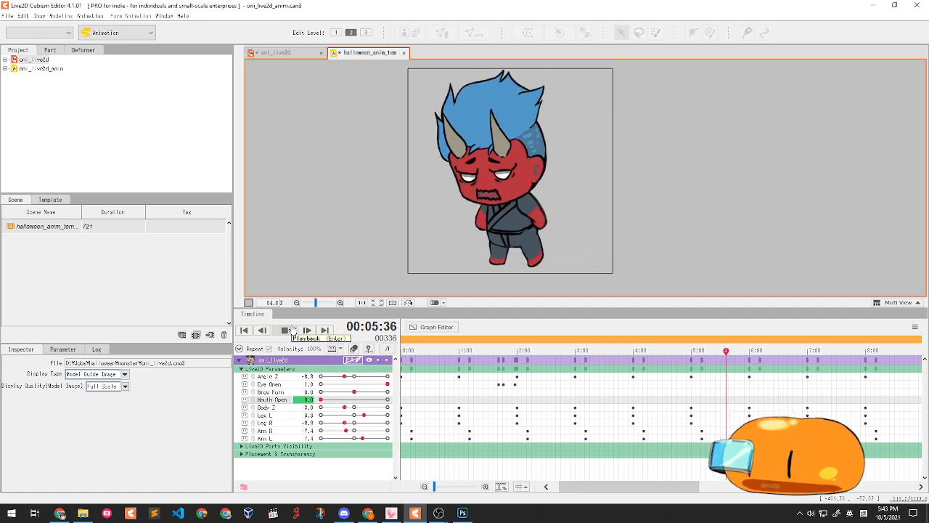
pyautogui.click(292, 329)
pyautogui.click(327, 330)
pyautogui.moveTo(642, 347); pyautogui.dragTo(462, 345)
pyautogui.click(244, 330)
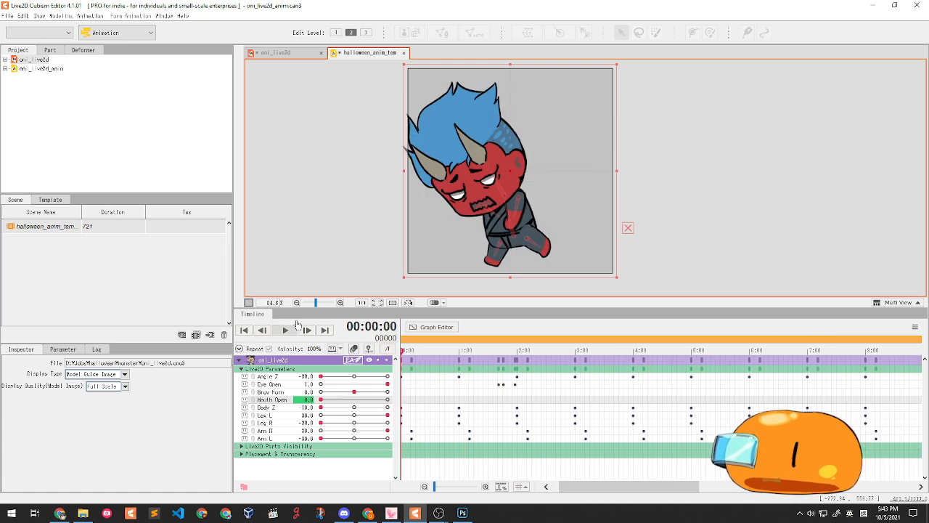
pyautogui.click(283, 330)
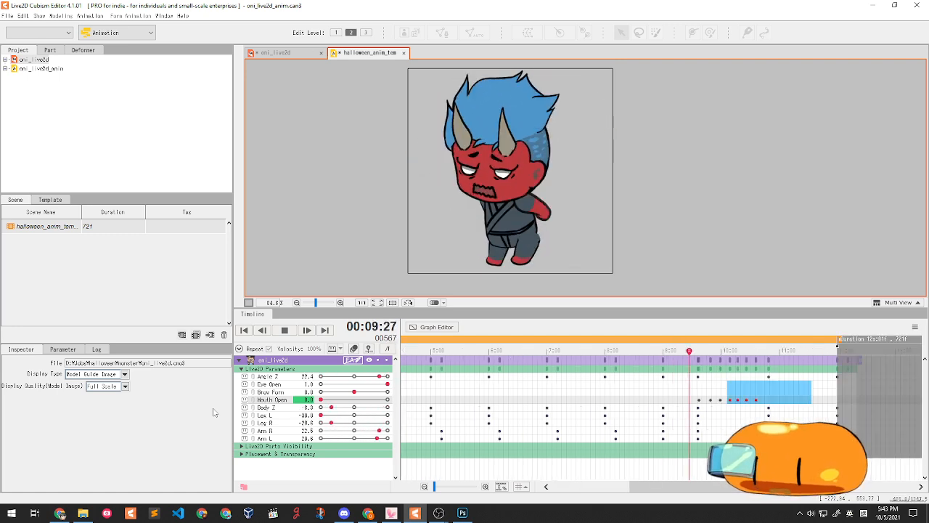
# - Lower the right arm and bring the left arm forward to about -7 near 8:03
pyautogui.press('space')
pyautogui.moveTo(642, 355)
pyautogui.mouseDown()
pyautogui.moveTo(554, 356)
pyautogui.moveTo(637, 371)
pyautogui.mouseUp()
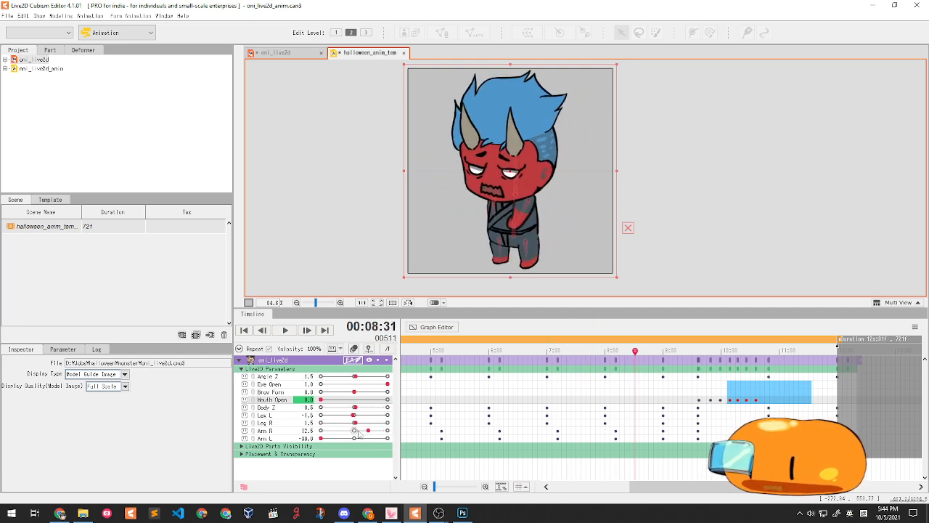
pyautogui.moveTo(358, 435); pyautogui.dragTo(344, 429)
pyautogui.moveTo(334, 439); pyautogui.dragTo(353, 438)
pyautogui.moveTo(635, 351); pyautogui.dragTo(654, 379)
# - Delete the stray Angle Z keyframe and key a full head tilt at 11:12
pyautogui.click(381, 375)
pyautogui.press('Delete')
pyautogui.click(648, 376)
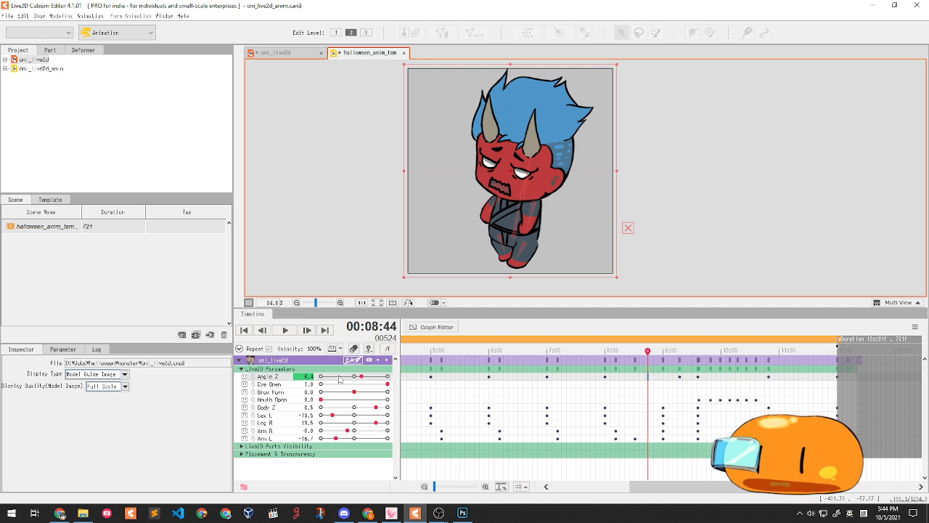
pyautogui.moveTo(647, 353); pyautogui.dragTo(793, 354)
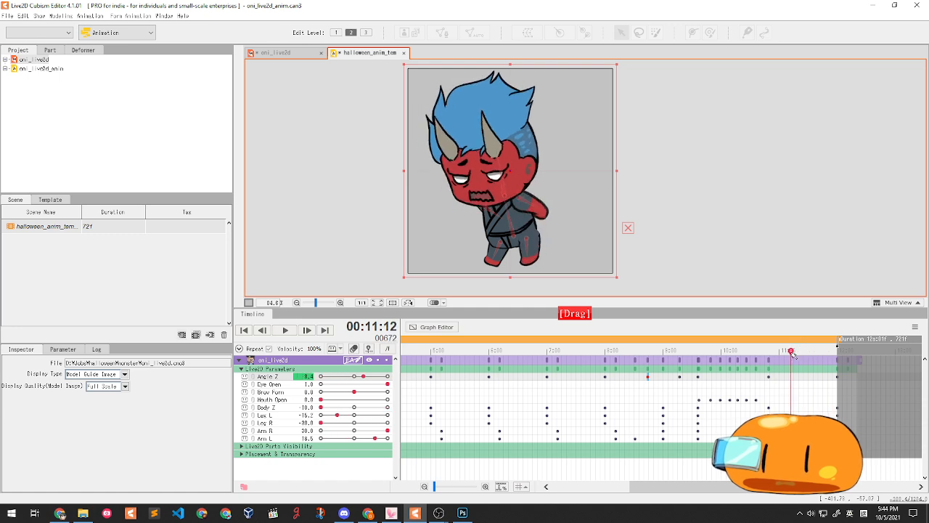
pyautogui.moveTo(371, 377); pyautogui.dragTo(387, 376)
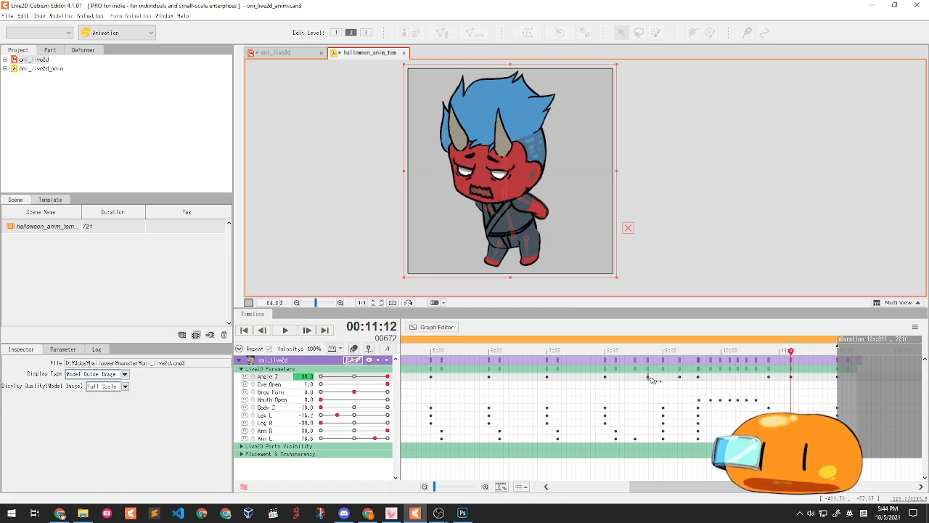
pyautogui.moveTo(787, 350); pyautogui.dragTo(844, 348)
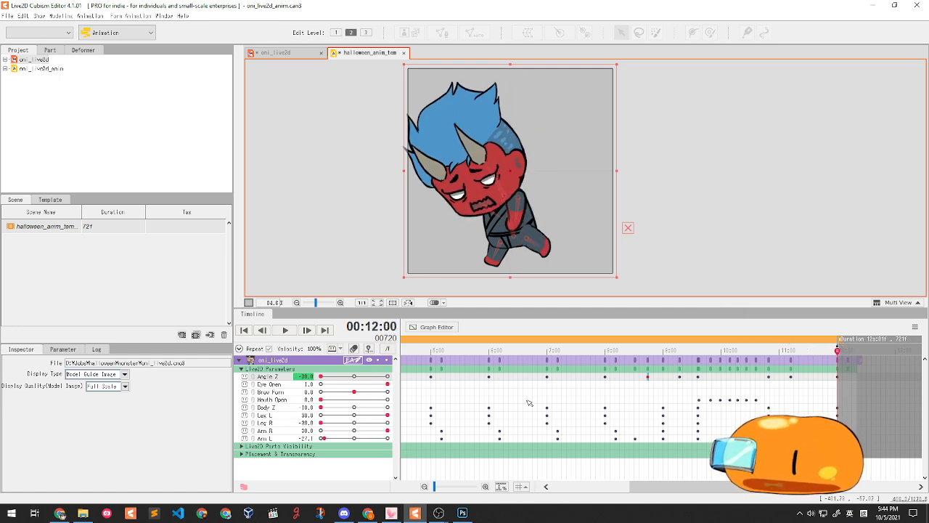
# - Key a body lean on Body Z at 11:25 and save the animation
pyautogui.moveTo(790, 406); pyautogui.dragTo(804, 389)
pyautogui.moveTo(325, 408); pyautogui.dragTo(351, 406)
pyautogui.moveTo(757, 393); pyautogui.dragTo(448, 352)
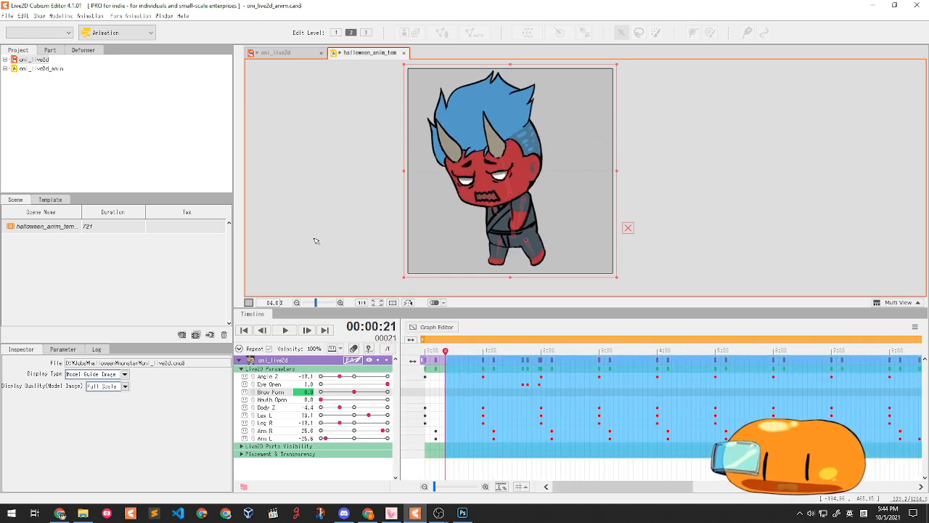
pyautogui.hotkey('ctrl', 's')
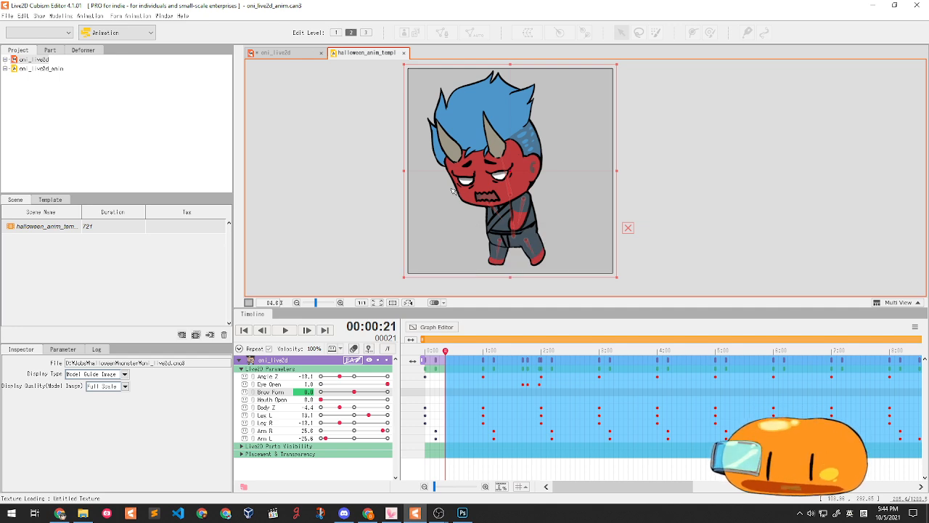
# - On the oni model, pose the leg's outward swing at a high Leg L value using the Body Z2 deformer
pyautogui.click(285, 52)
pyautogui.click(460, 56)
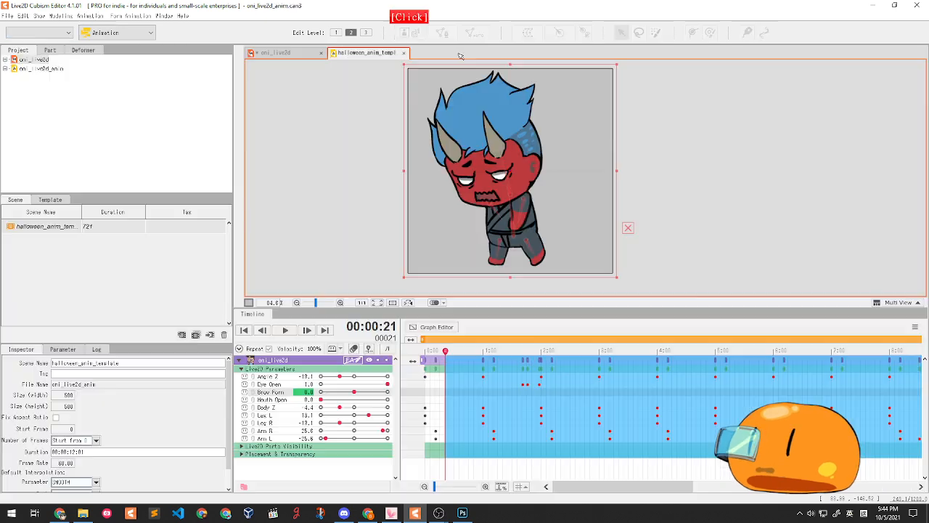
pyautogui.click(284, 56)
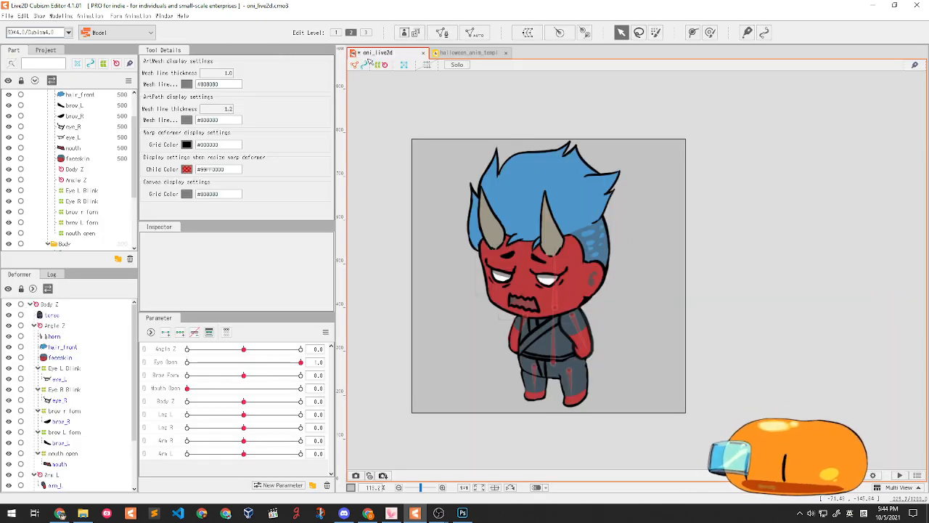
pyautogui.scroll(2, 585, 385)
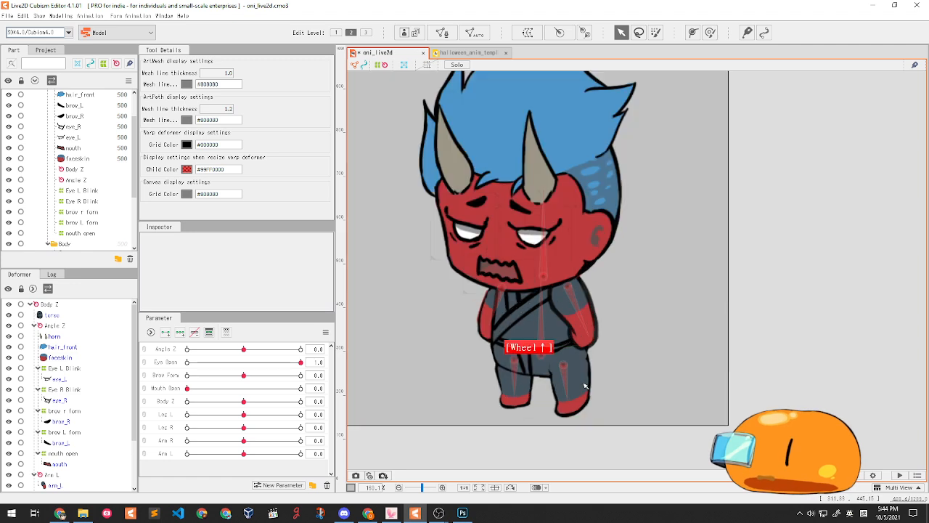
pyautogui.click(240, 427)
pyautogui.moveTo(243, 414); pyautogui.dragTo(376, 424)
pyautogui.click(564, 371)
pyautogui.moveTo(564, 371); pyautogui.dragTo(571, 375)
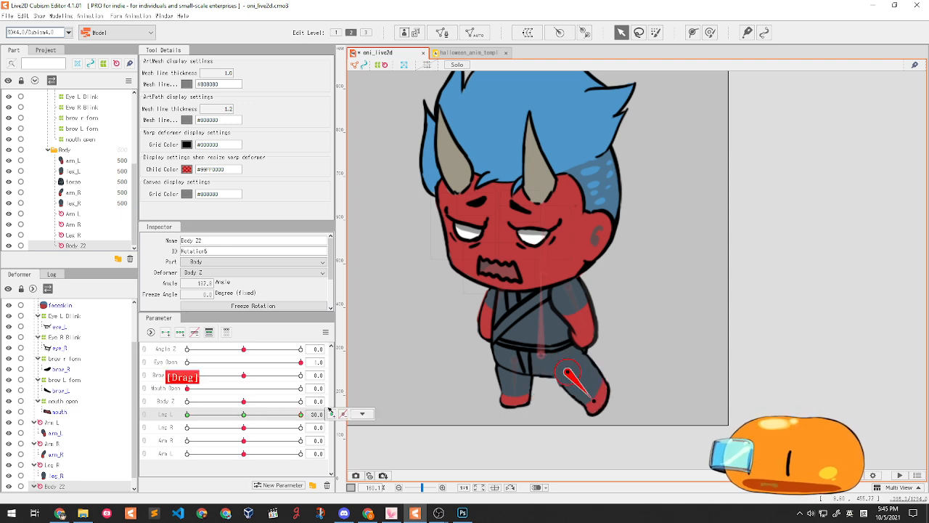
pyautogui.moveTo(564, 373); pyautogui.dragTo(571, 372)
# - Pose the leg straight down at minimum Leg L, save the model, and reopen the halloween scene
pyautogui.moveTo(243, 415); pyautogui.dragTo(178, 402)
pyautogui.moveTo(563, 363); pyautogui.dragTo(551, 363)
pyautogui.moveTo(529, 398); pyautogui.dragTo(543, 404)
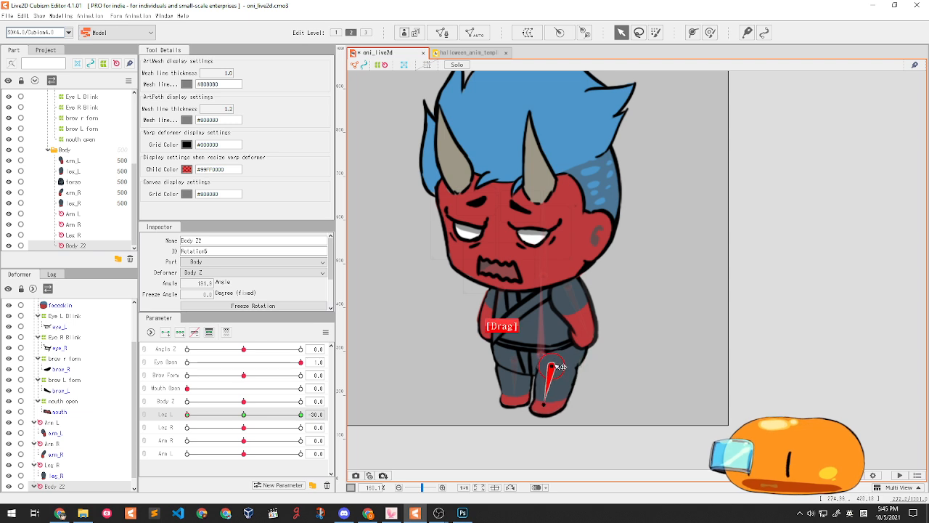
pyautogui.moveTo(187, 411); pyautogui.dragTo(156, 401)
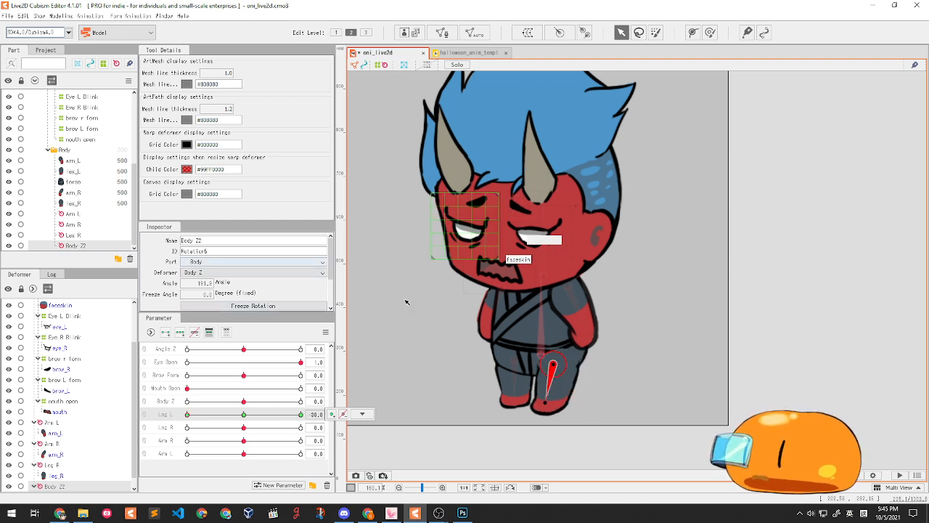
pyautogui.hotkey('ctrl', 's')
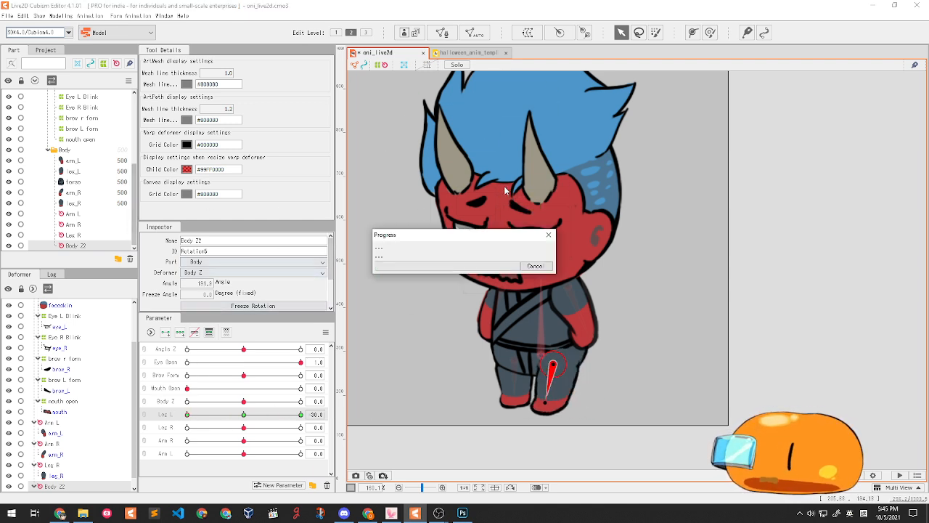
pyautogui.click(471, 52)
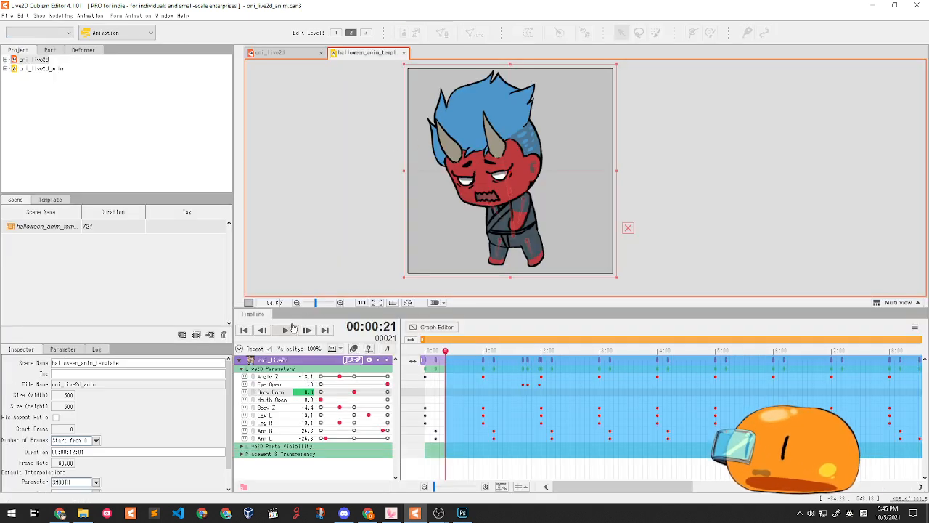
# - Play the oni animation through once, stop it, and bring the reference-GIF browser forward
pyautogui.click(290, 328)
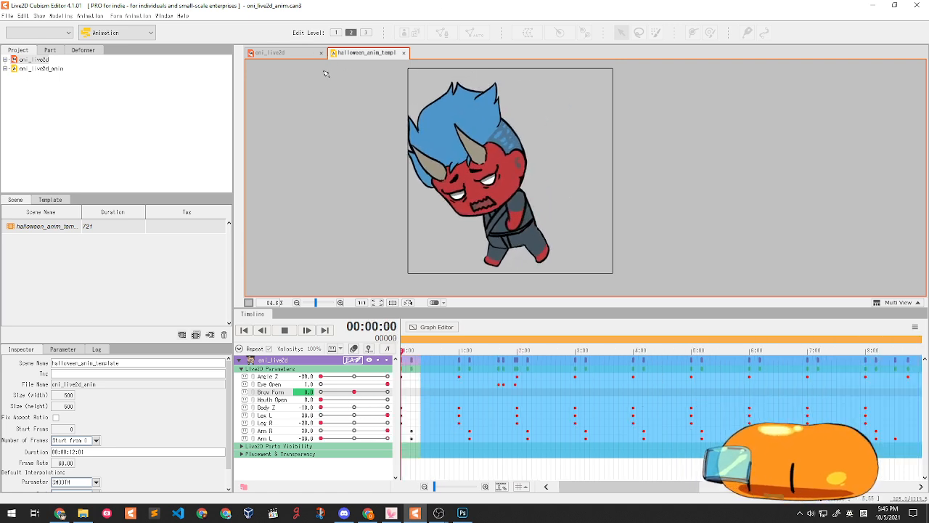
pyautogui.click(284, 330)
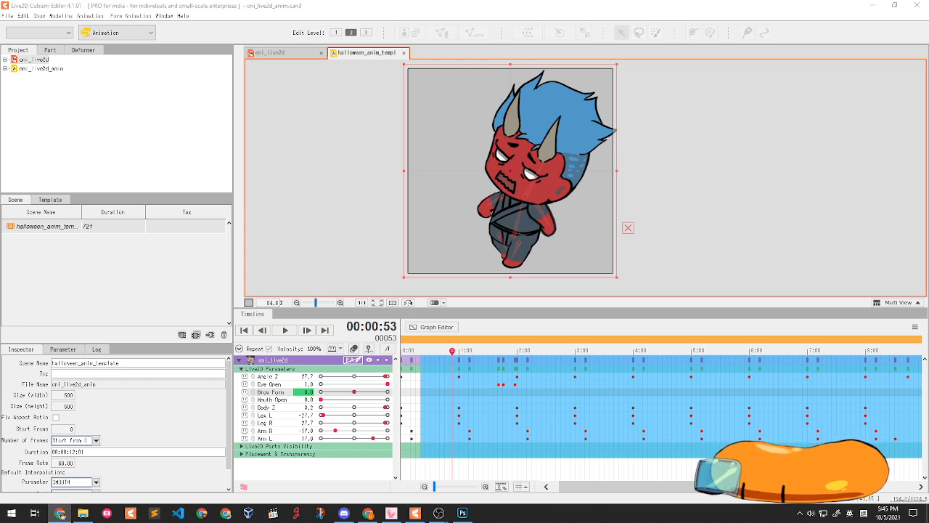
pyautogui.click(60, 514)
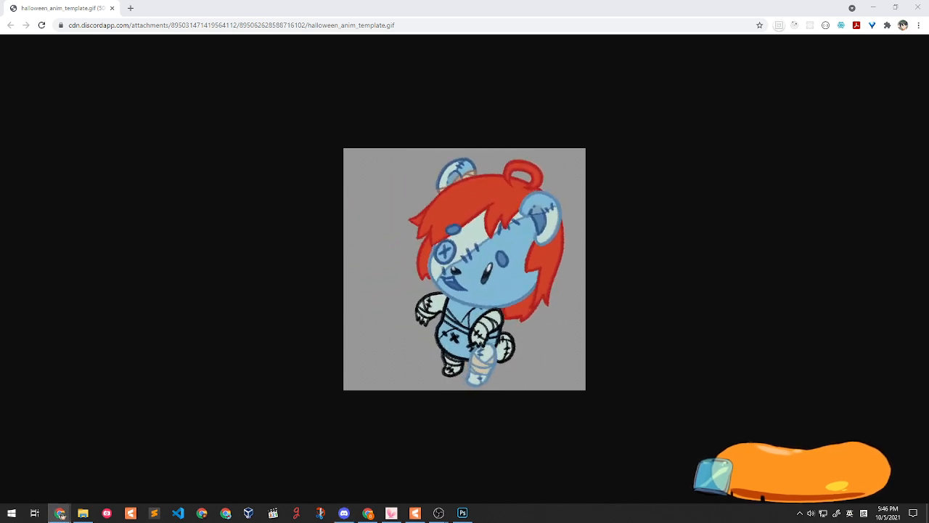
# - Move the second GIF window aside, close it, and restore the browser to a smaller window
pyautogui.moveTo(928, 9); pyautogui.dragTo(626, 79)
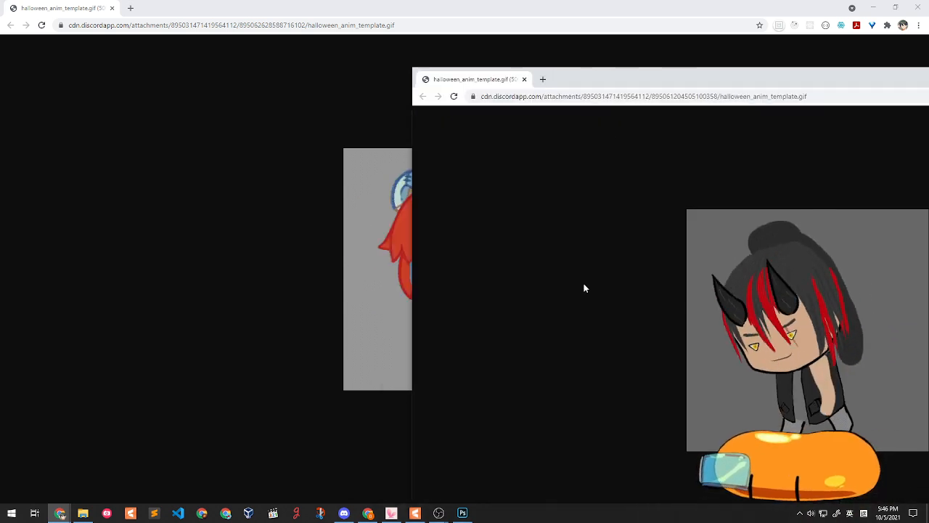
pyautogui.moveTo(808, 79); pyautogui.dragTo(522, 77)
pyautogui.moveTo(628, 72); pyautogui.dragTo(408, 106)
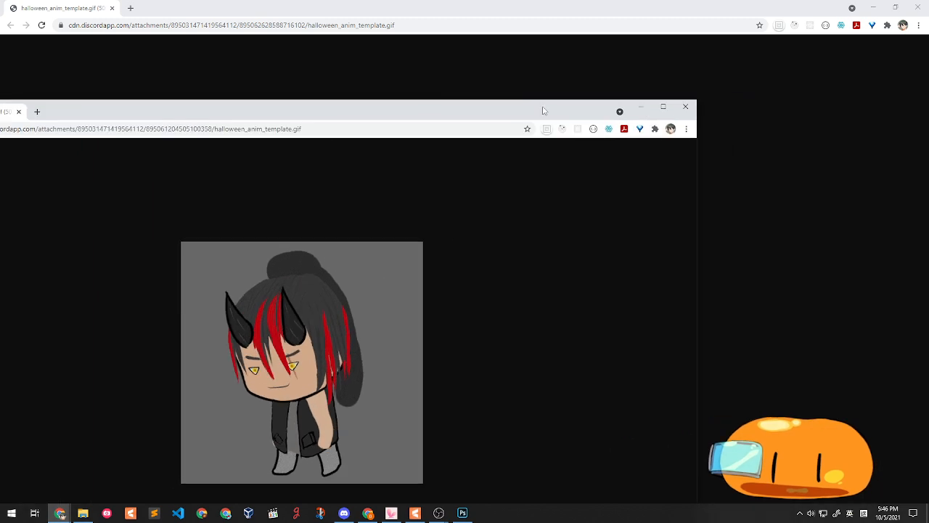
pyautogui.click(684, 103)
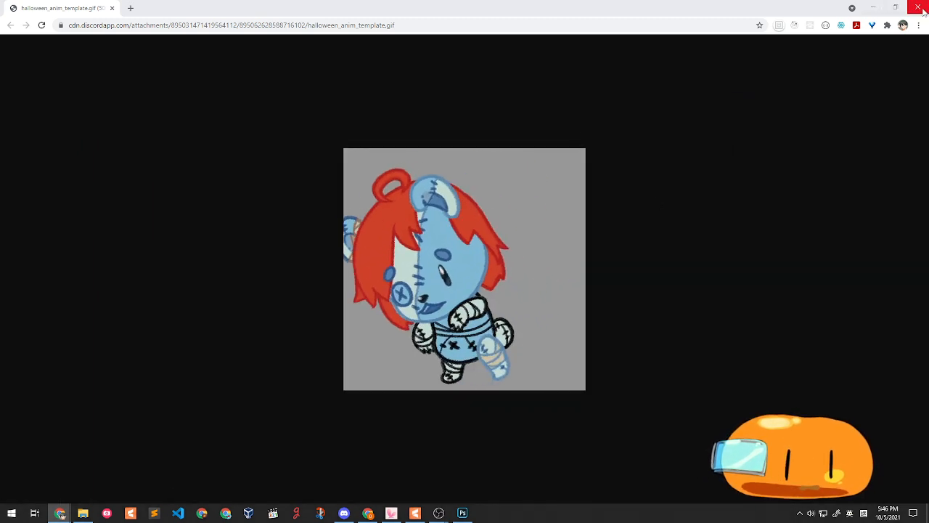
pyautogui.moveTo(690, 9); pyautogui.dragTo(446, 151)
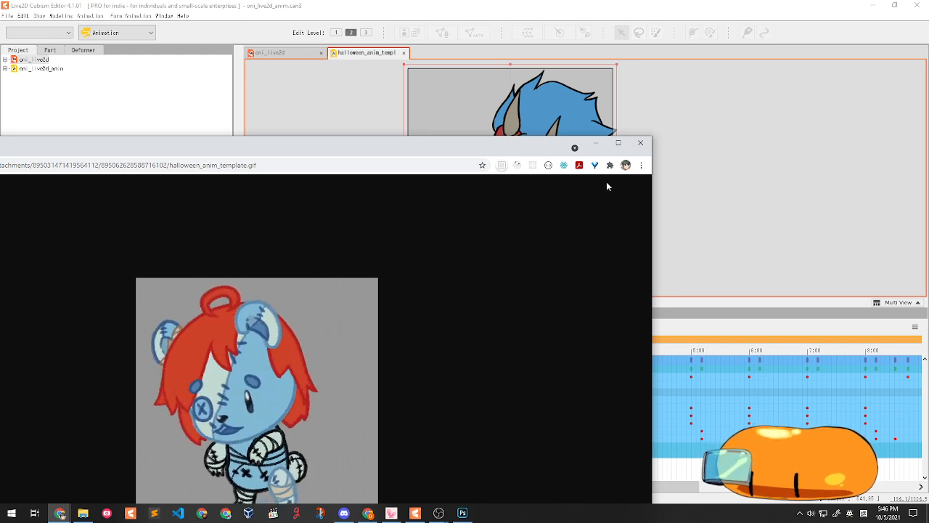
# - Close the browser, scrub the timeline to check poses, and return the playhead to frame 0
pyautogui.click(640, 144)
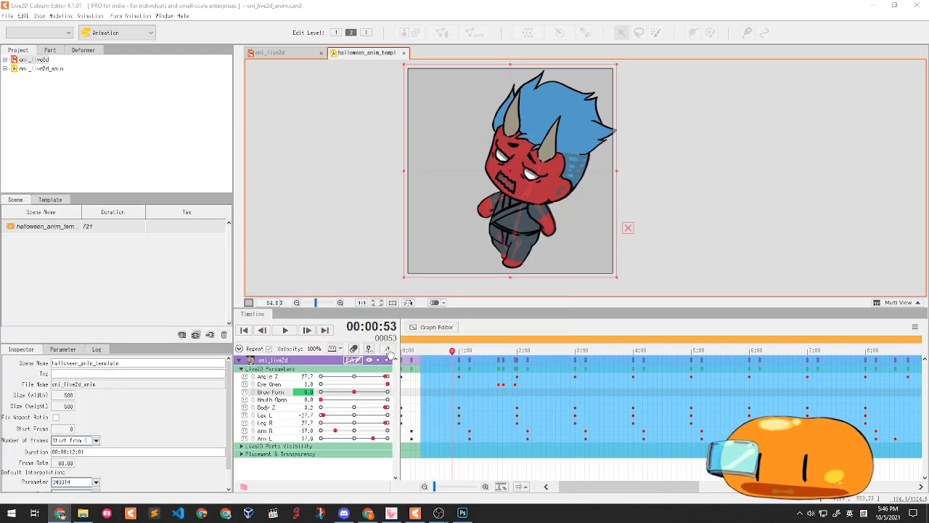
pyautogui.moveTo(485, 350); pyautogui.dragTo(410, 304)
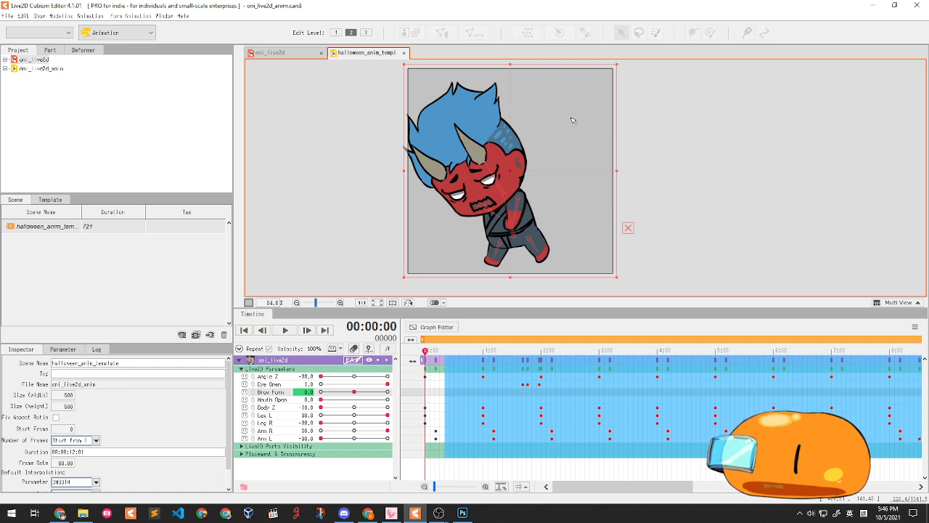
pyautogui.moveTo(479, 342); pyautogui.dragTo(304, 311)
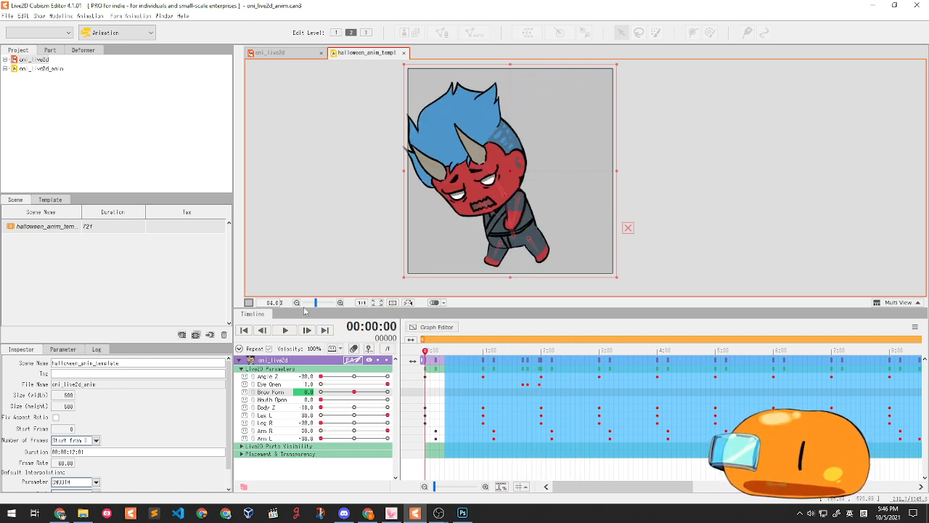
pyautogui.click(364, 135)
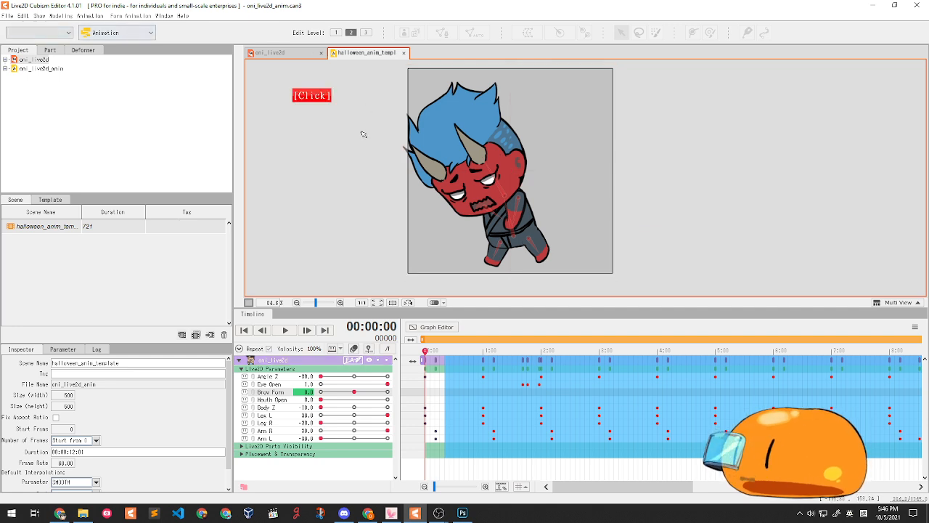
pyautogui.moveTo(437, 390); pyautogui.dragTo(422, 389)
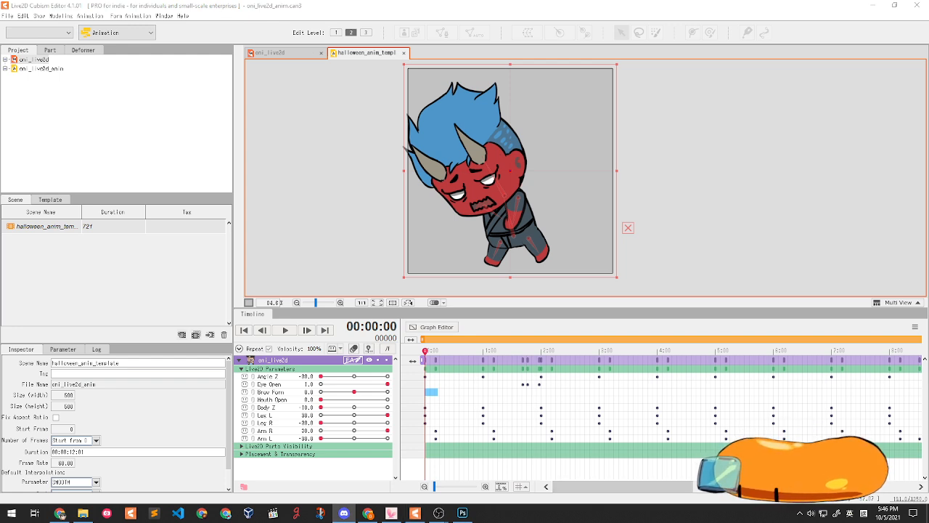
# - Export the scene as a looping GIF animation with default settings, saving it as 'oil_e'
pyautogui.click(6, 15)
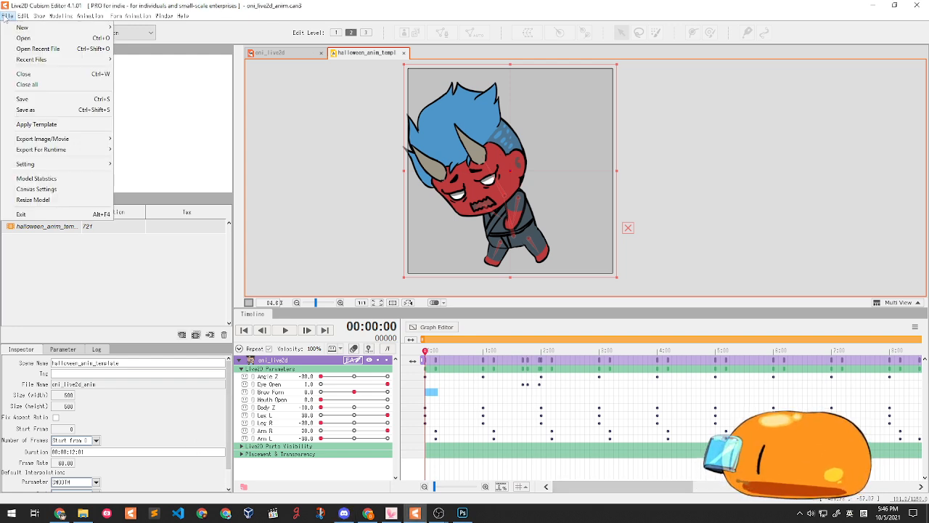
pyautogui.moveTo(104, 142)
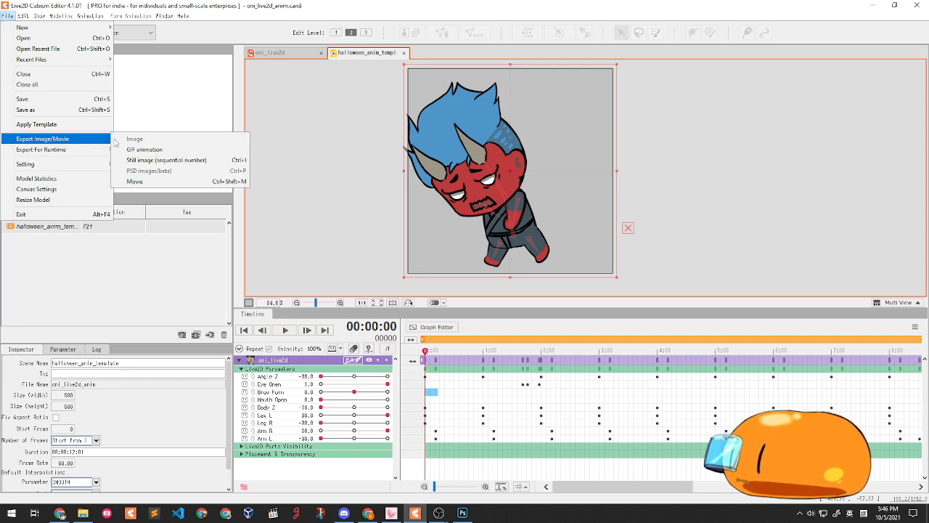
pyautogui.click(154, 150)
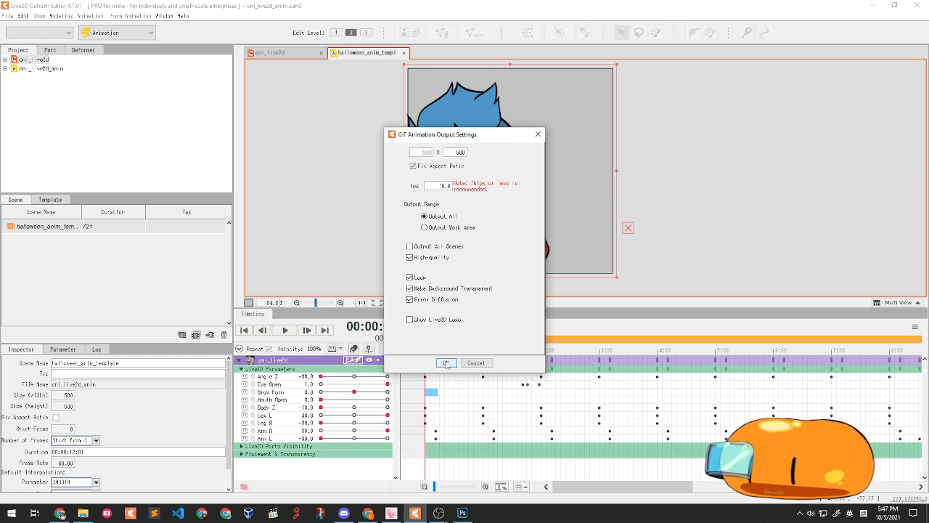
pyautogui.click(446, 363)
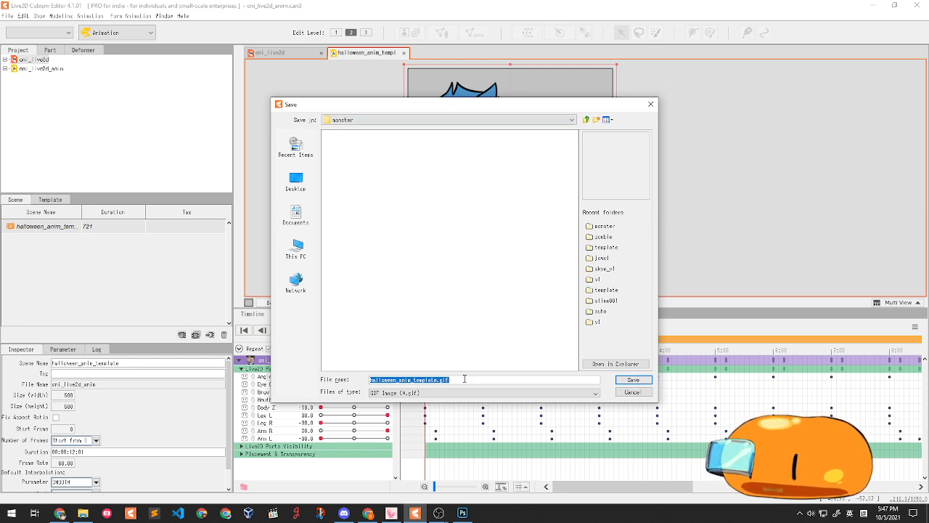
pyautogui.click(434, 380)
pyautogui.click(434, 379)
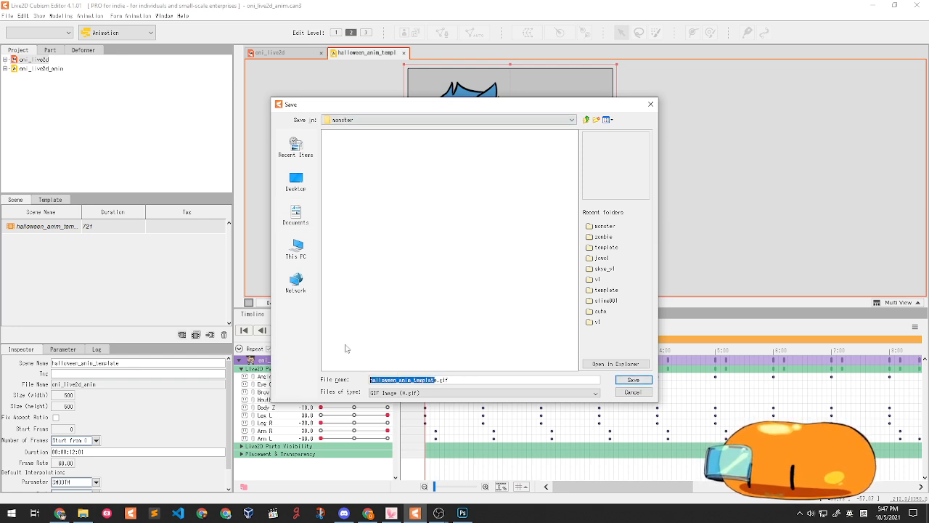
pyautogui.press('Delete')
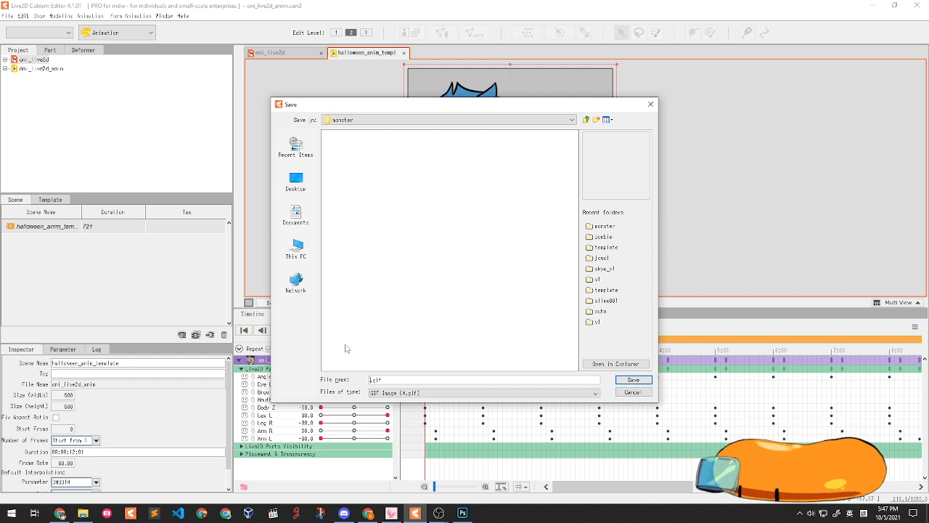
pyautogui.write('e')
pyautogui.press('BackSpace')
pyautogui.write('oil')
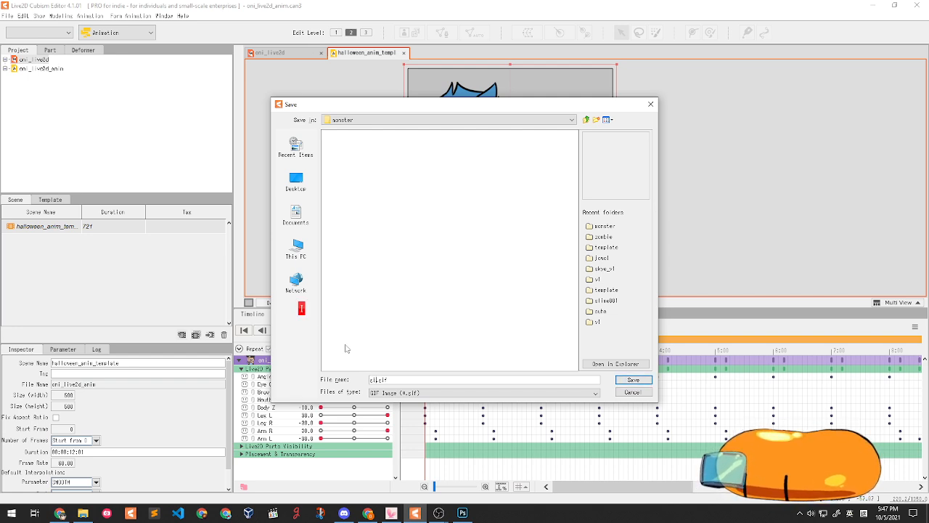
pyautogui.write('_export')
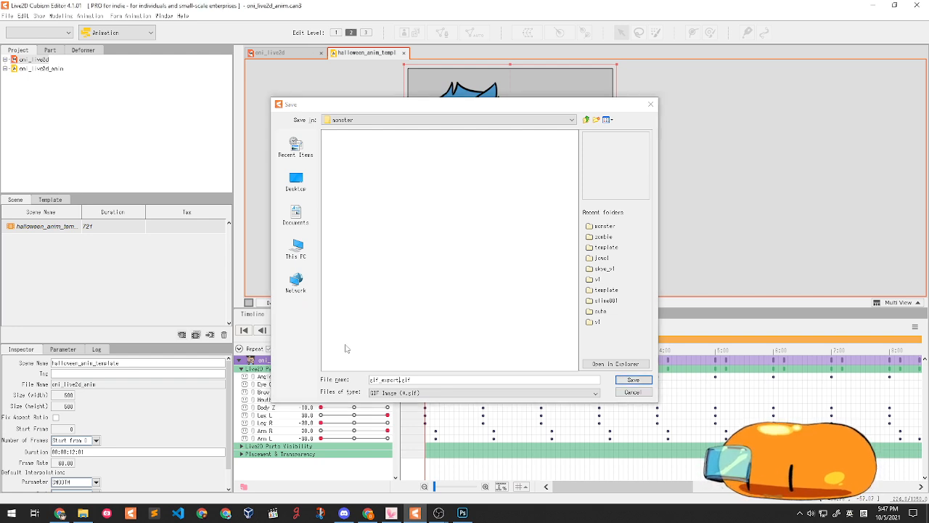
pyautogui.press('Return')
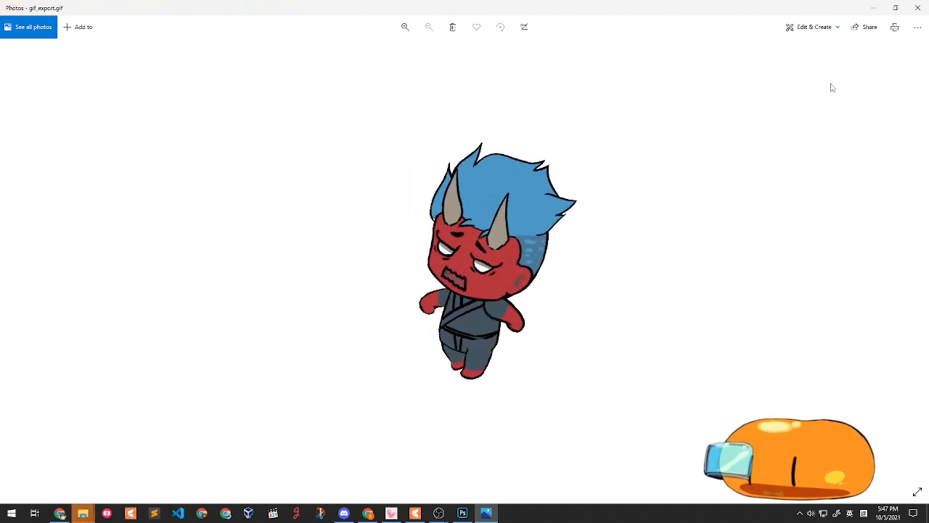
# - Close the Photos viewer after watching gif_export.gif play
pyautogui.click(918, 7)
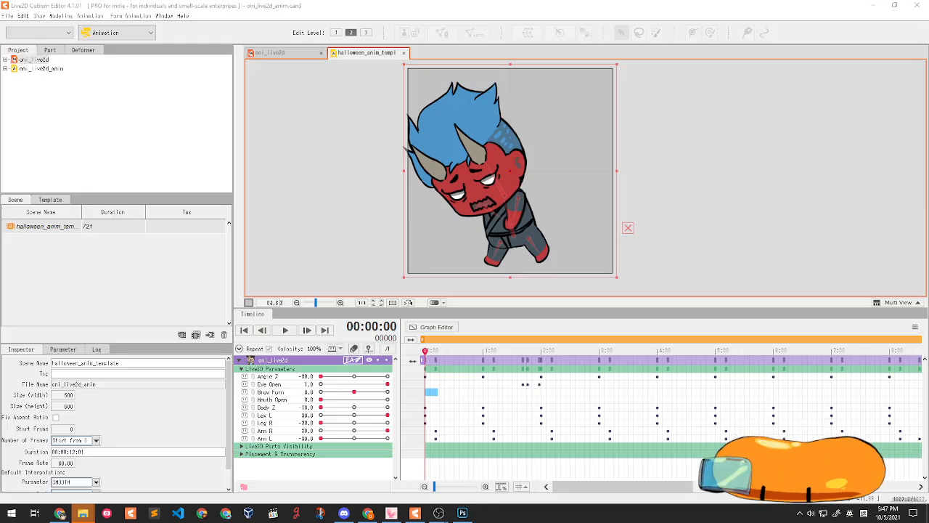
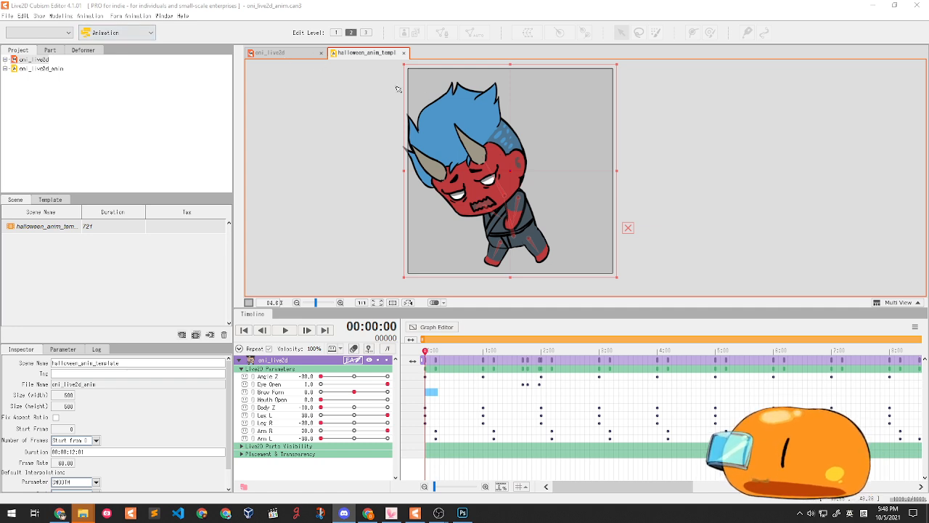
# - Scrub the Halloween animation timeline to preview the oni's pose partway through
pyautogui.scroll(-1, 321, 124)
pyautogui.scroll(-1, 576, 147)
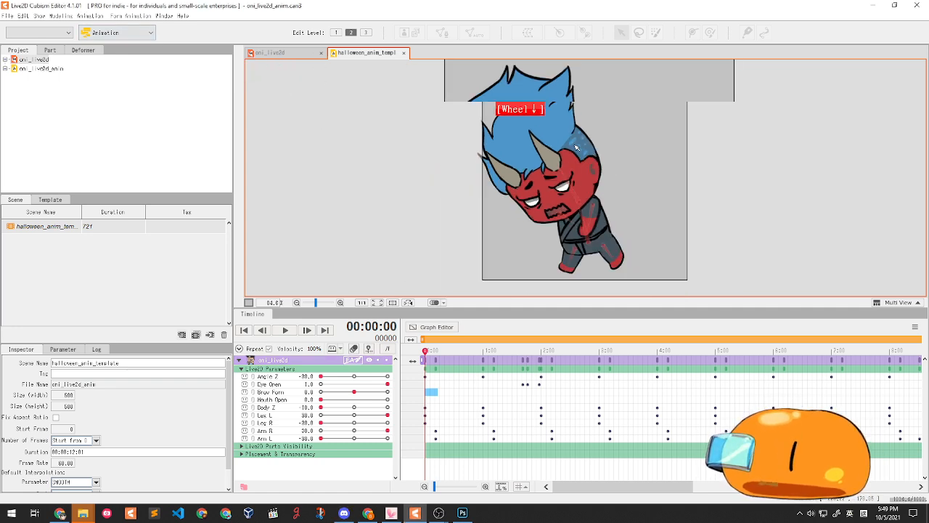
pyautogui.moveTo(425, 350)
pyautogui.mouseDown()
pyautogui.moveTo(524, 352)
pyautogui.moveTo(426, 351)
pyautogui.mouseUp()
# - Switch to the oni_live2d model, centre the character on the canvas, and leave all parts deselected
pyautogui.click(270, 54)
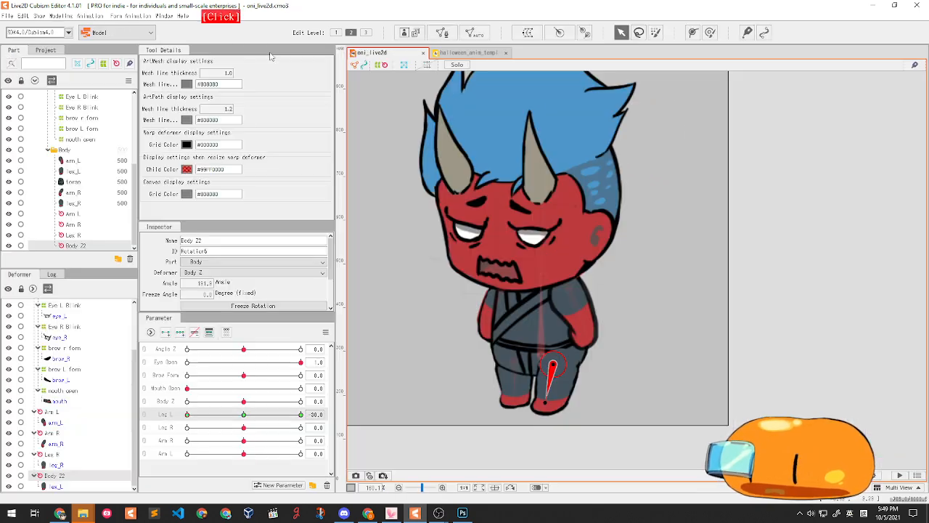
pyautogui.scroll(2, 508, 116)
pyautogui.click(722, 161)
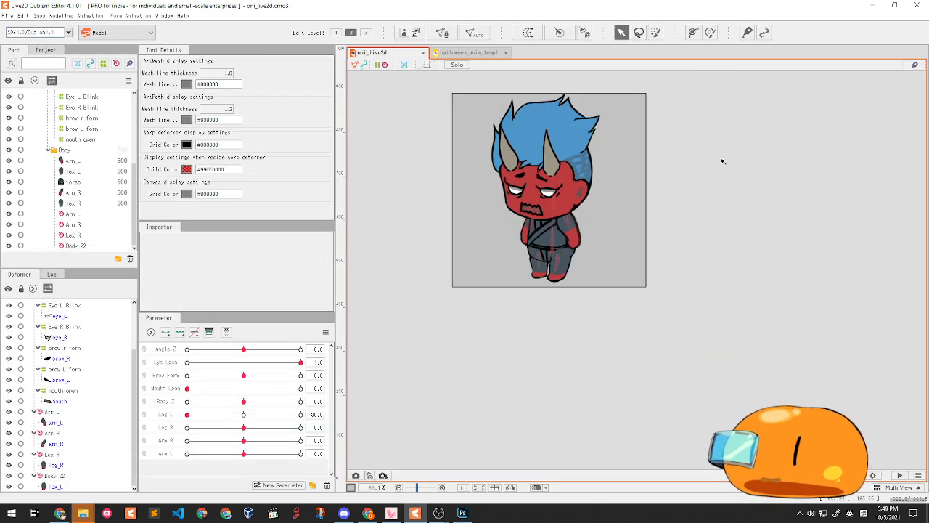
pyautogui.scroll(-3, 595, 155)
pyautogui.scroll(1, 592, 138)
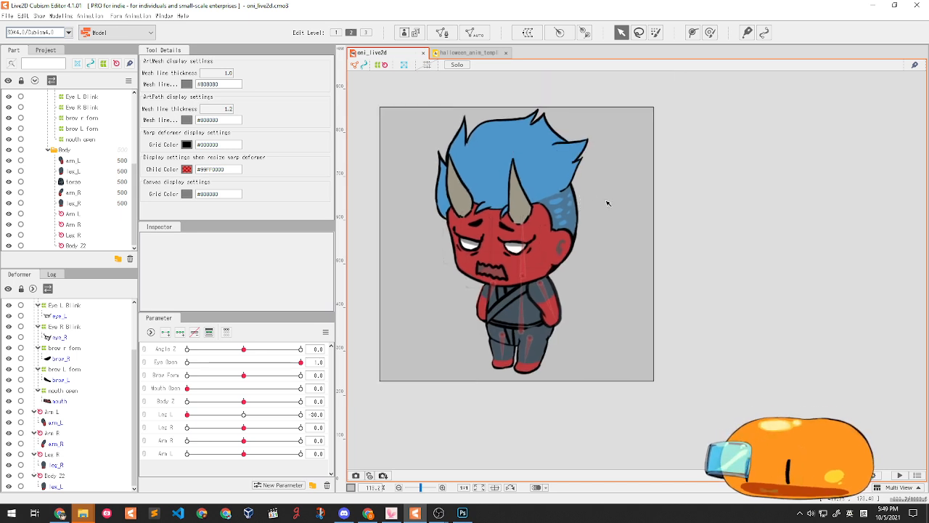
pyautogui.moveTo(608, 204); pyautogui.dragTo(649, 213)
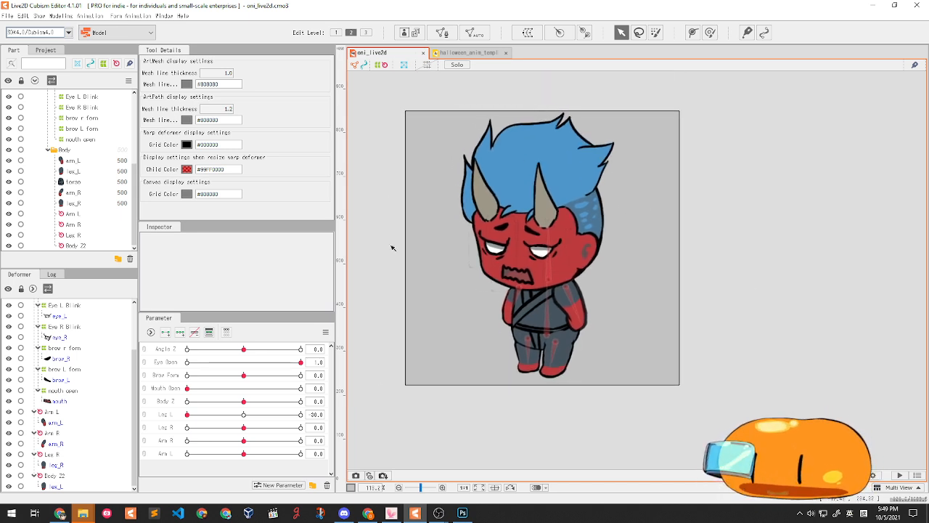
pyautogui.moveTo(377, 97); pyautogui.dragTo(405, 98)
pyautogui.click(697, 434)
pyautogui.click(404, 98)
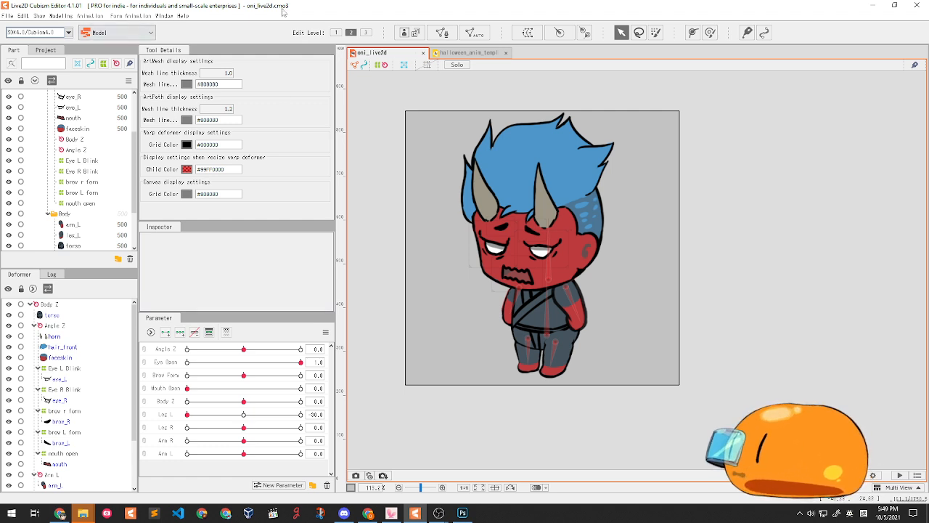
pyautogui.click(61, 15)
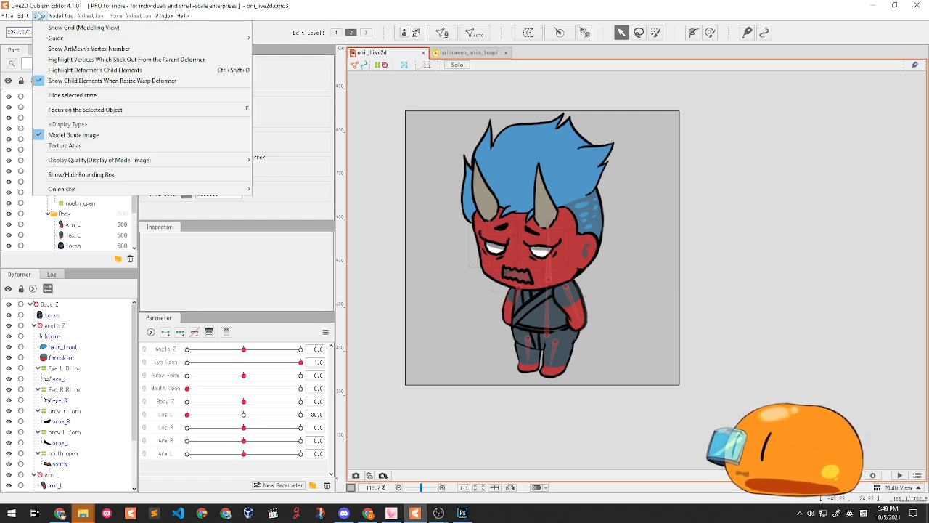
pyautogui.moveTo(27, 16)
pyautogui.moveTo(61, 15)
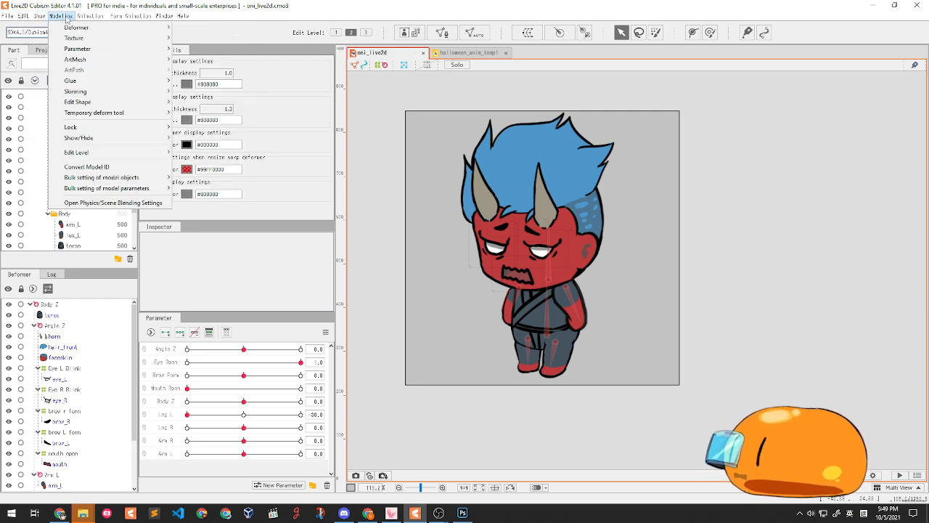
pyautogui.moveTo(72, 38)
pyautogui.click(166, 8)
pyautogui.click(7, 16)
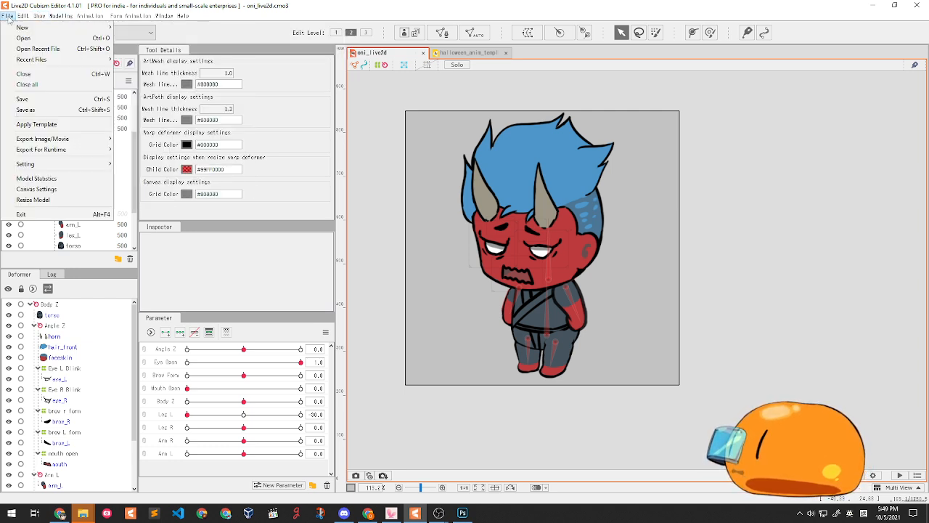
pyautogui.click(165, 27)
pyautogui.click(7, 16)
pyautogui.moveTo(47, 152)
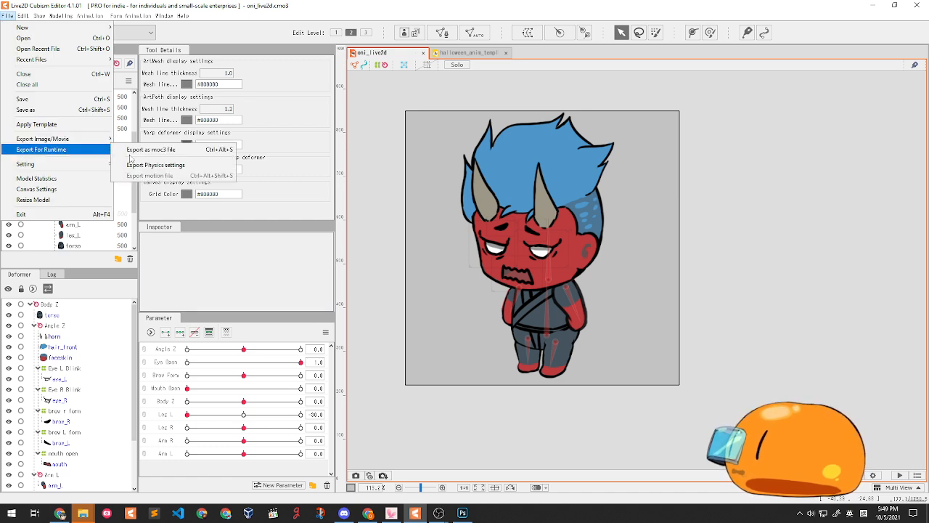
pyautogui.click(161, 151)
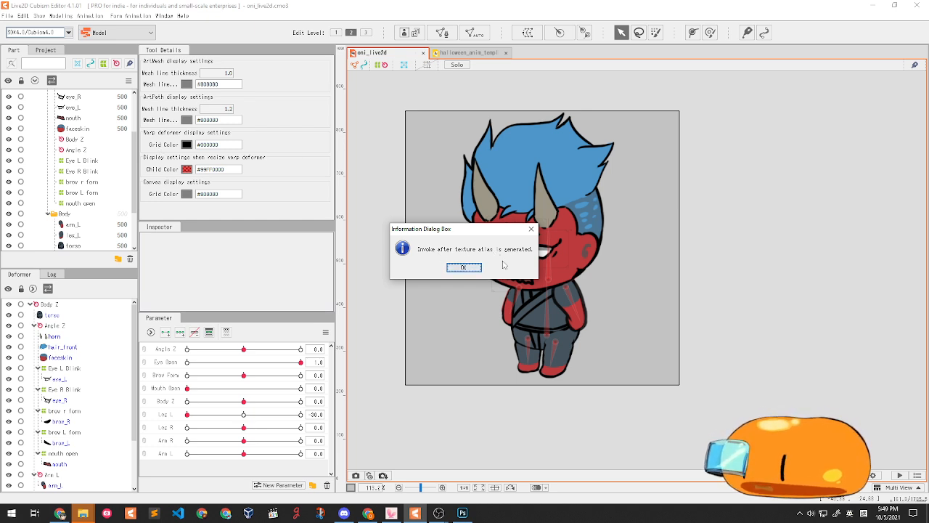
pyautogui.click(464, 268)
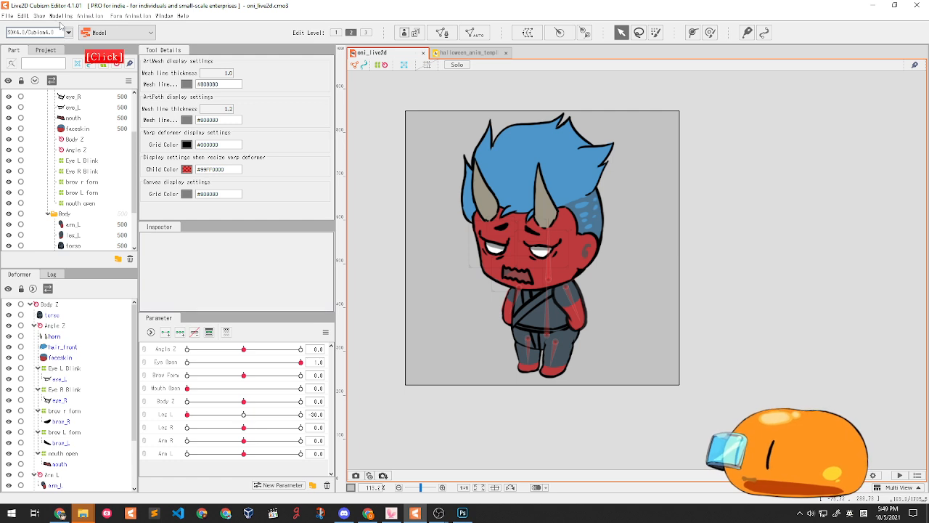
# - Start Edit Texture Atlas from the Modeling texture options and accept the 1024 × 1024 atlas settings
pyautogui.click(61, 18)
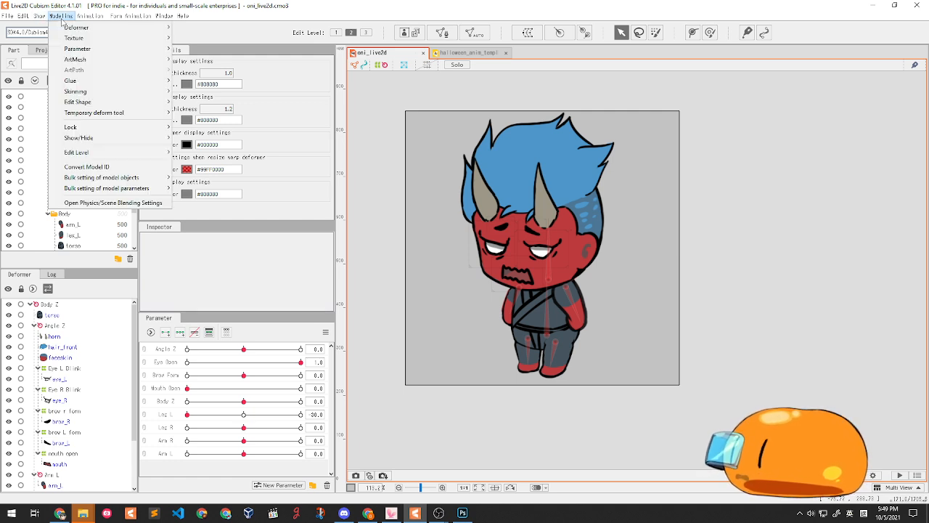
pyautogui.moveTo(84, 38)
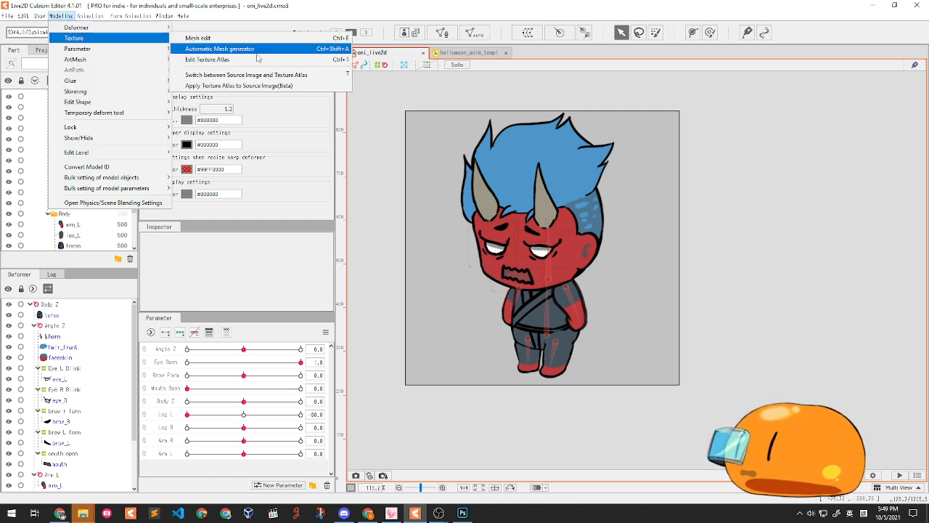
pyautogui.click(219, 59)
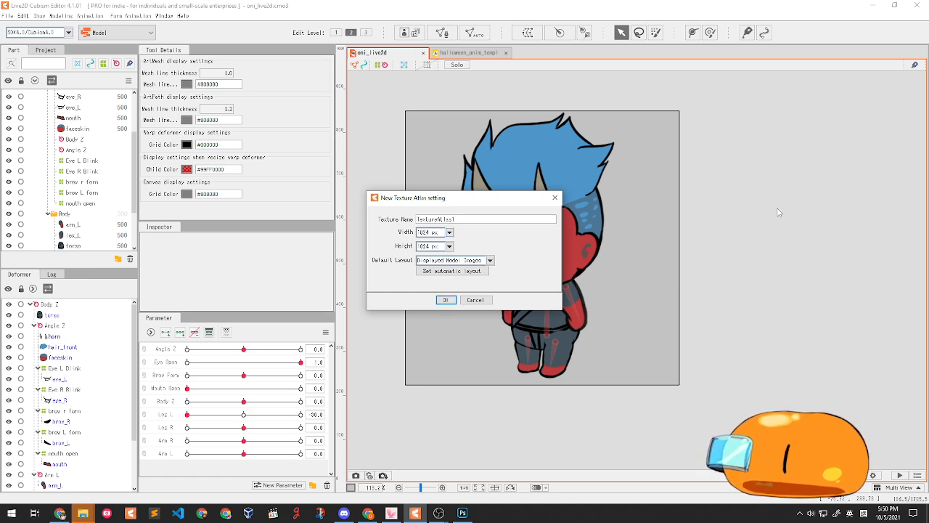
pyautogui.click(447, 300)
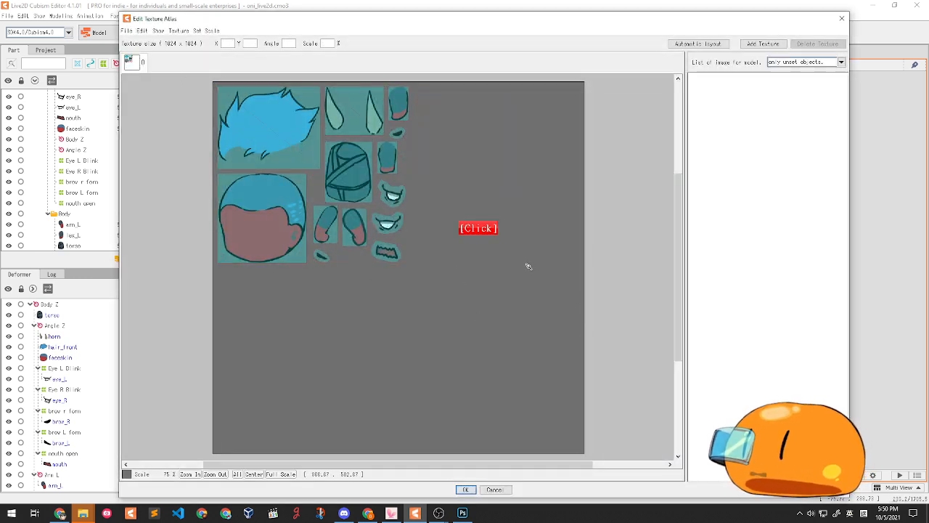
# - Frame the atlas layout and box-select all of the oni's parts in it
pyautogui.moveTo(432, 290); pyautogui.dragTo(183, 87)
pyautogui.click(462, 197)
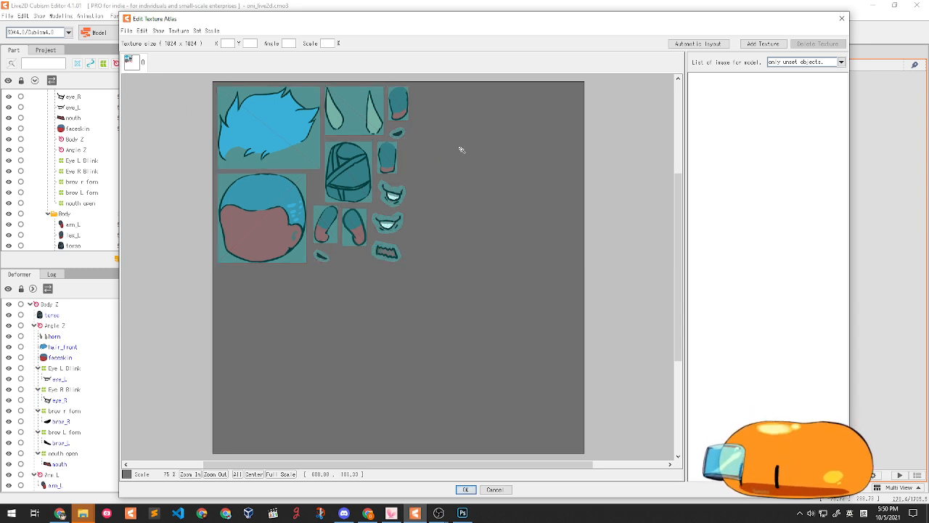
pyautogui.moveTo(511, 319); pyautogui.dragTo(299, 152)
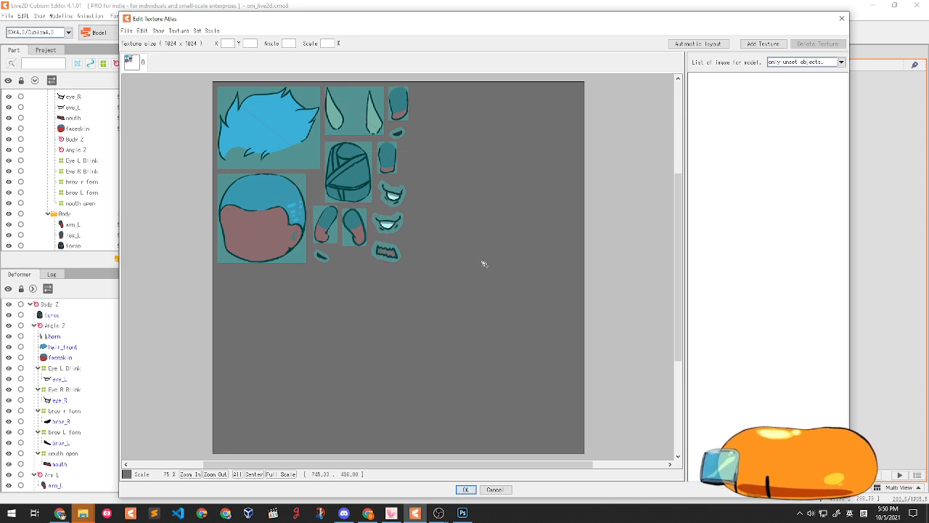
pyautogui.scroll(1, 322, 209)
pyautogui.moveTo(323, 212); pyautogui.dragTo(356, 256)
pyautogui.scroll(-1, 357, 257)
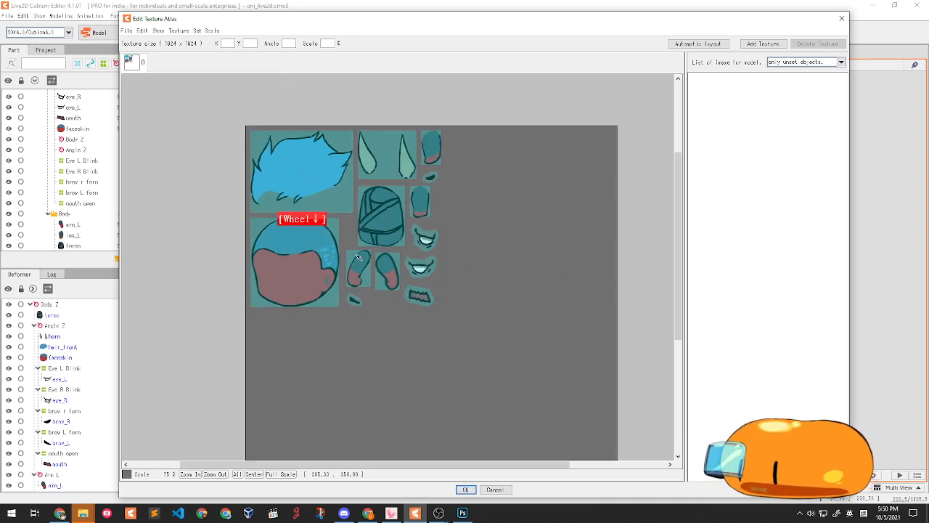
pyautogui.moveTo(473, 318); pyautogui.dragTo(240, 128)
pyautogui.click(238, 129)
# - Nudge a small part and the hair piece into place, then accept the atlas layout
pyautogui.moveTo(524, 330); pyautogui.dragTo(472, 275)
pyautogui.scroll(1, 403, 284)
pyautogui.moveTo(393, 273)
pyautogui.mouseDown()
pyautogui.moveTo(365, 273)
pyautogui.moveTo(407, 274)
pyautogui.mouseUp()
pyautogui.click(500, 273)
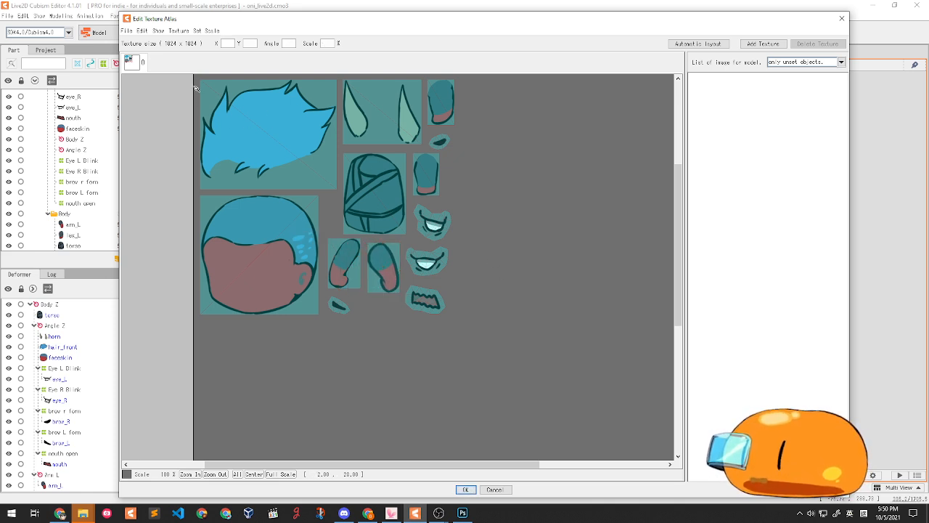
pyautogui.moveTo(298, 109)
pyautogui.mouseDown()
pyautogui.moveTo(314, 122)
pyautogui.moveTo(307, 115)
pyautogui.mouseUp()
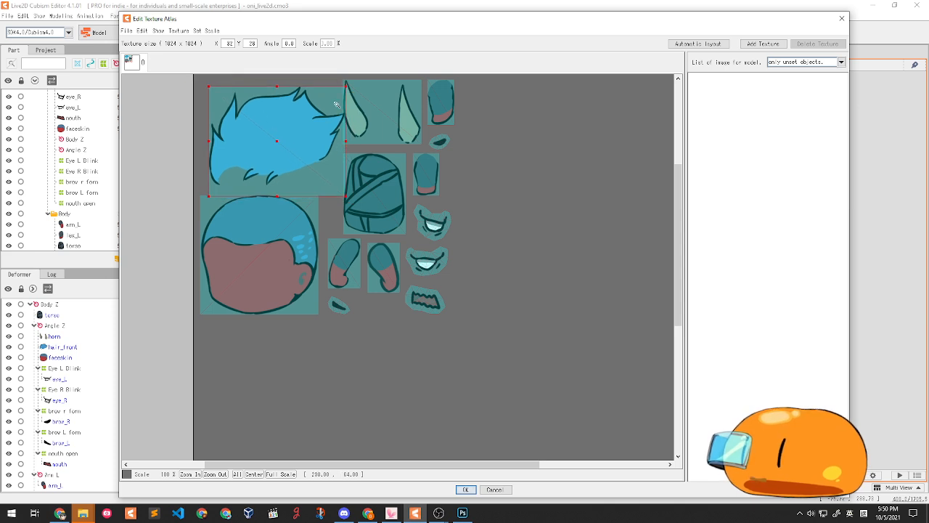
pyautogui.moveTo(261, 135); pyautogui.dragTo(252, 130)
pyautogui.click(532, 228)
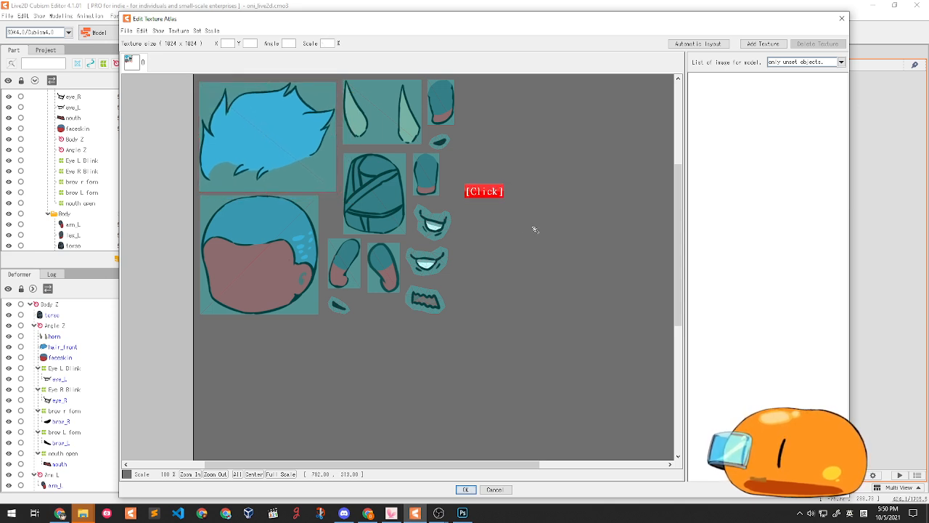
pyautogui.scroll(-1, 363, 199)
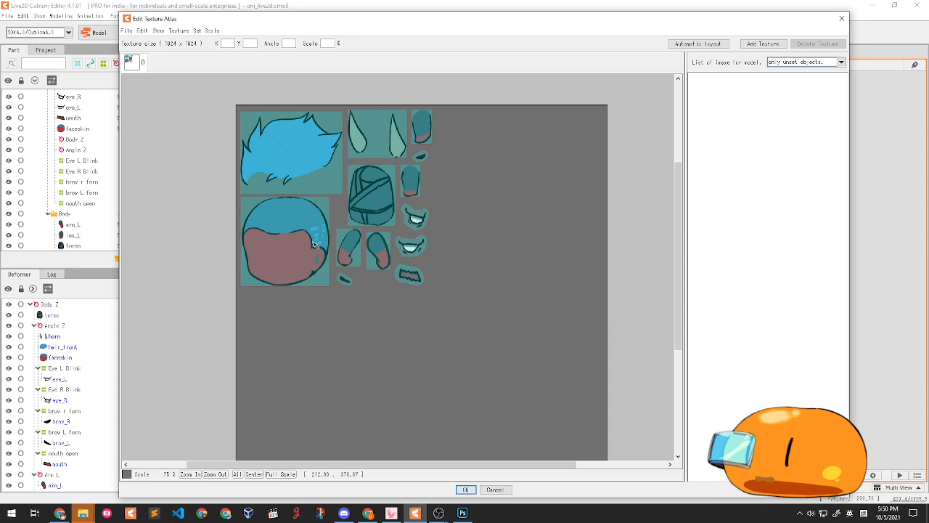
pyautogui.click(466, 490)
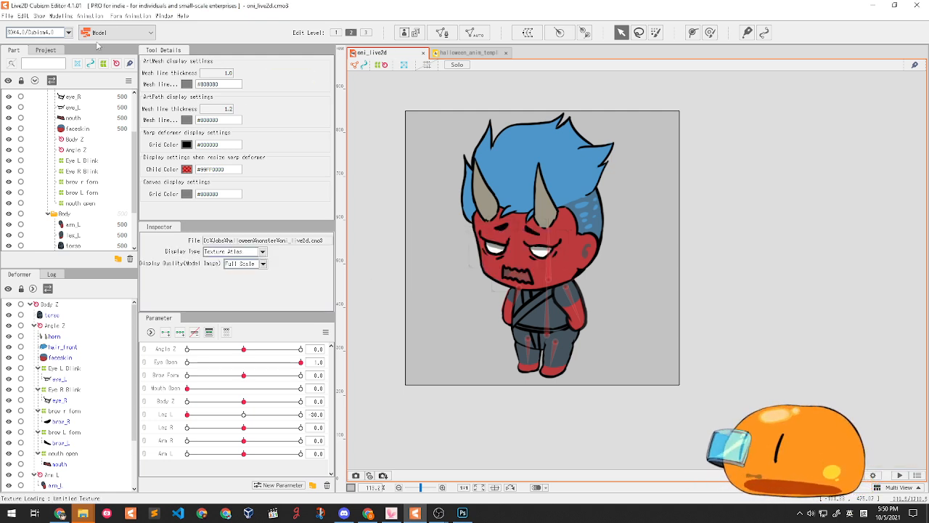
# - Start the moc3 runtime export with Export Version set to SDK 4.0
pyautogui.click(7, 15)
pyautogui.moveTo(53, 151)
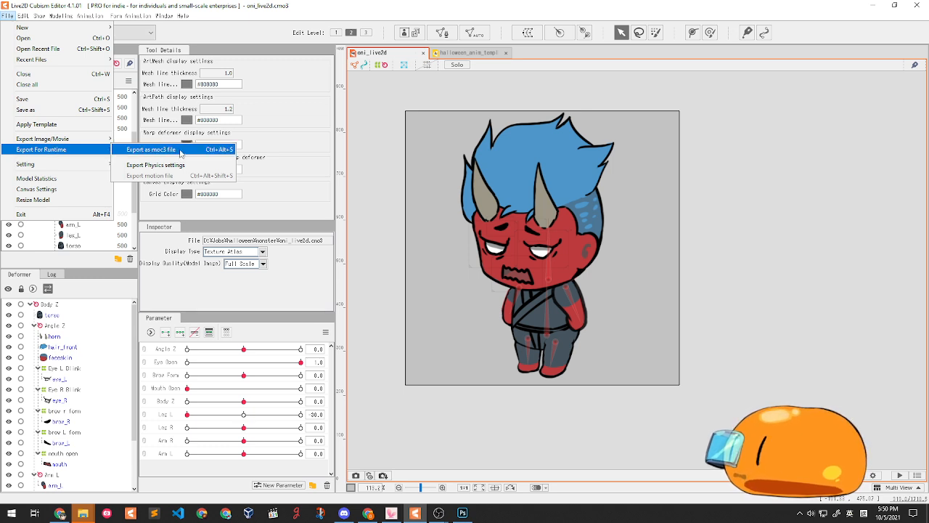
pyautogui.click(181, 153)
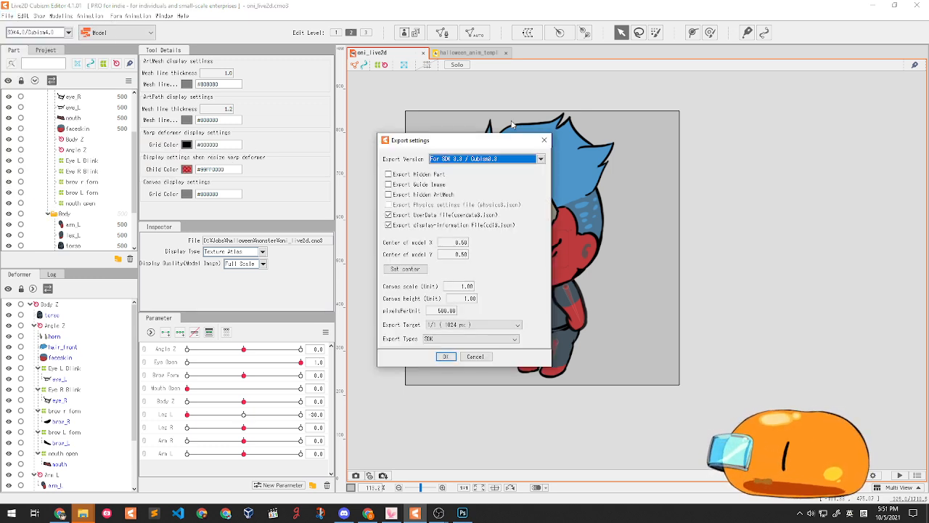
pyautogui.click(499, 159)
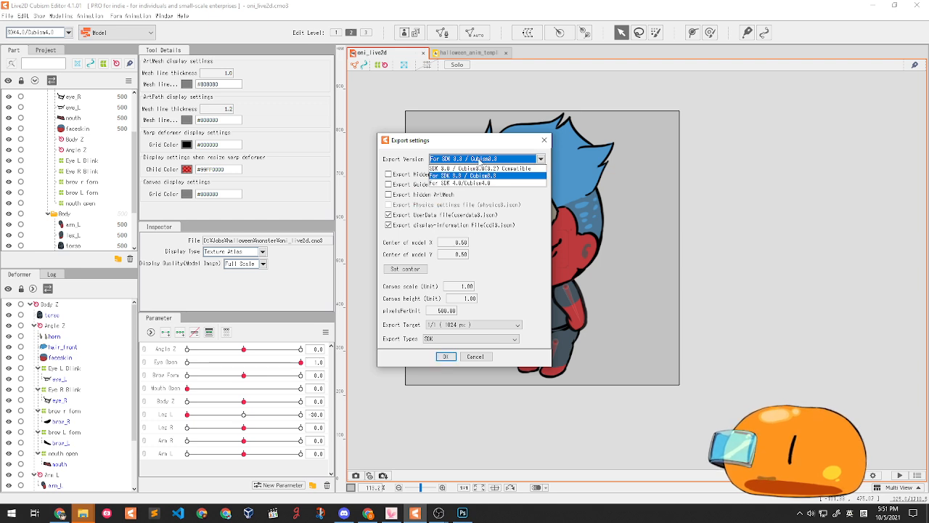
pyautogui.click(462, 184)
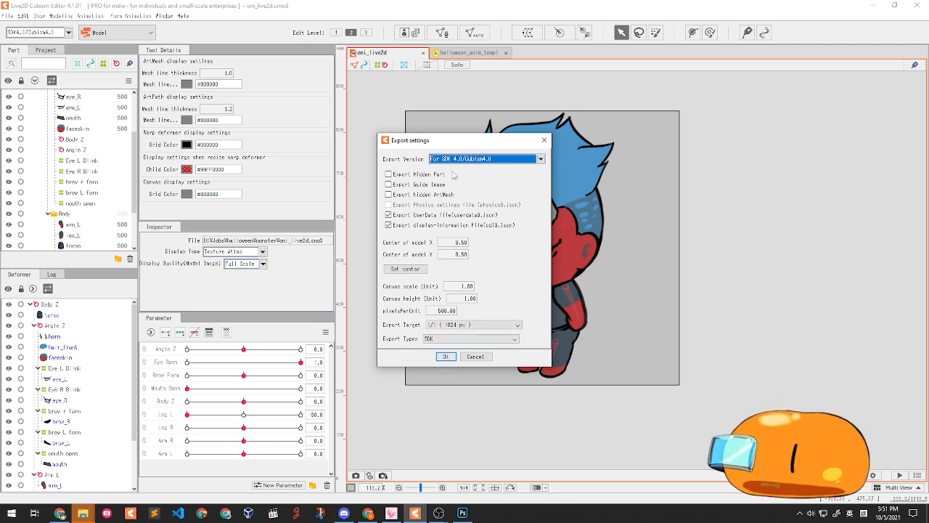
pyautogui.click(442, 359)
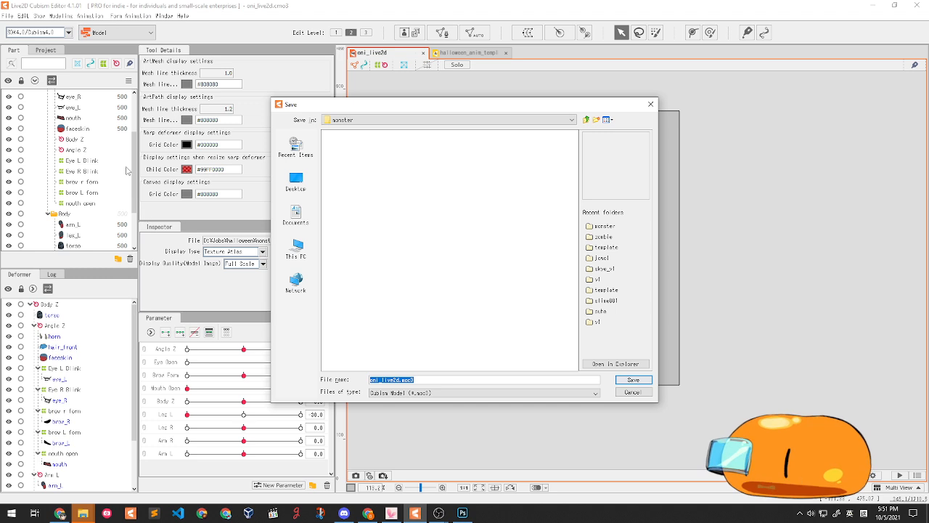
# - Save the export as oni_live2d.moc3 in the monster folder
pyautogui.click(385, 380)
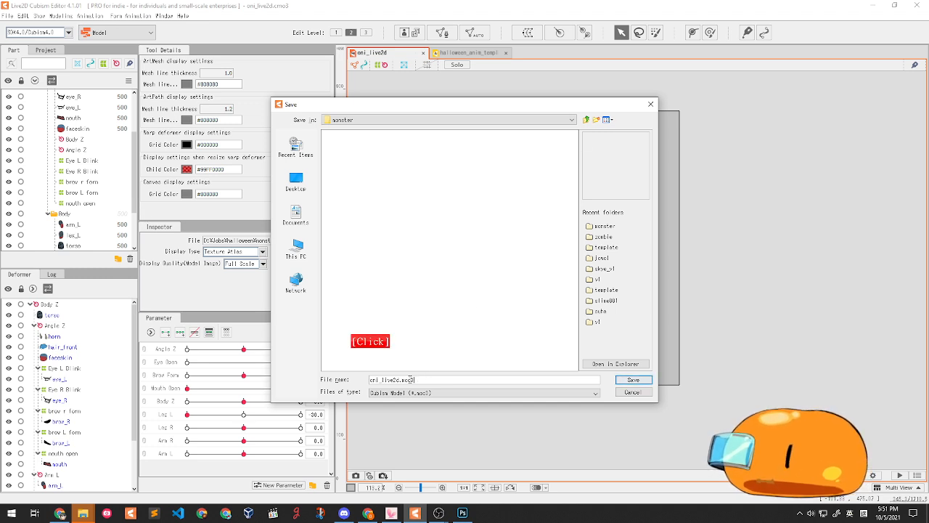
pyautogui.moveTo(385, 380); pyautogui.dragTo(376, 379)
pyautogui.click(393, 380)
pyautogui.click(414, 380)
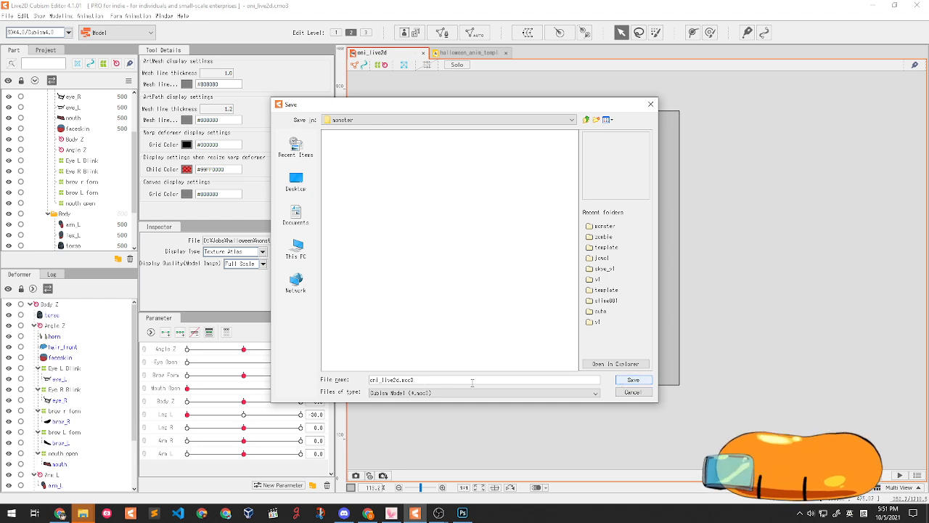
pyautogui.click(403, 380)
pyautogui.click(649, 381)
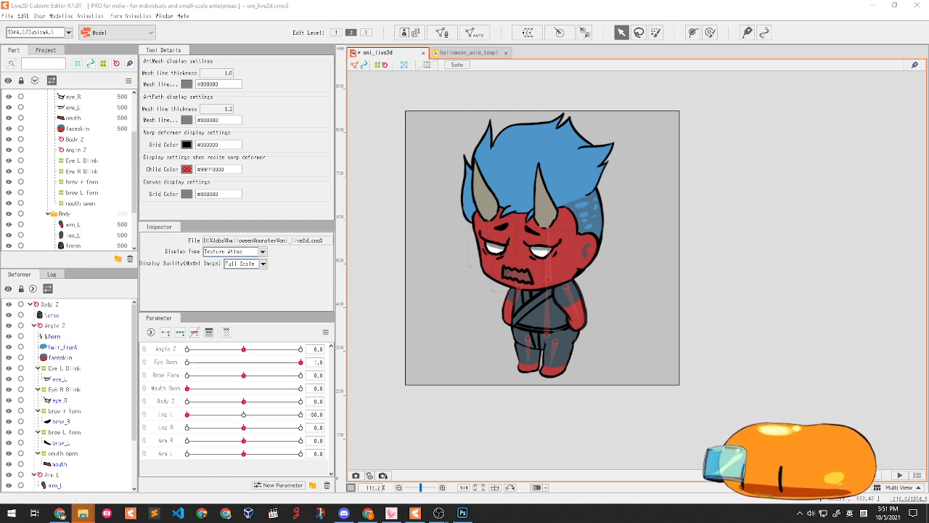
# - Bring the monster folder into view and look over the exported oni files
pyautogui.moveTo(418, 522); pyautogui.dragTo(111, 164)
pyautogui.click(37, 250)
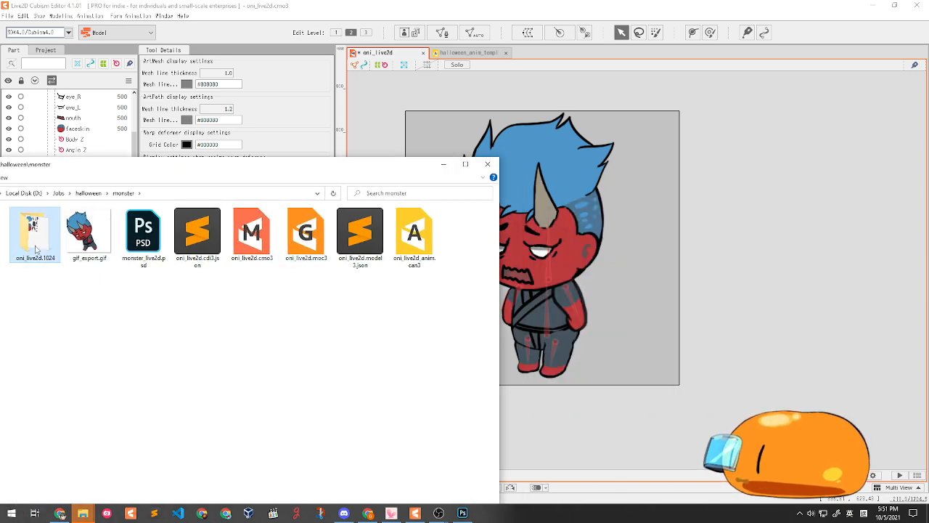
pyautogui.click(138, 243)
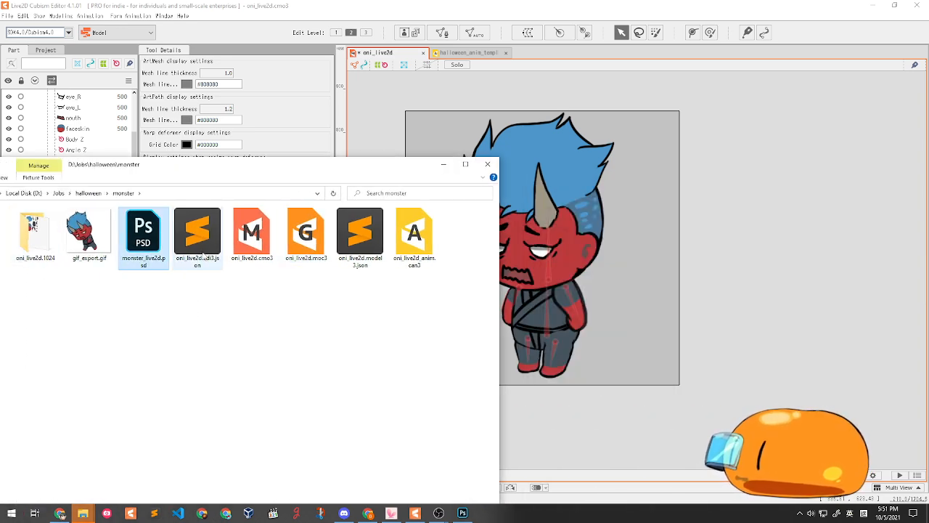
pyautogui.click(206, 251)
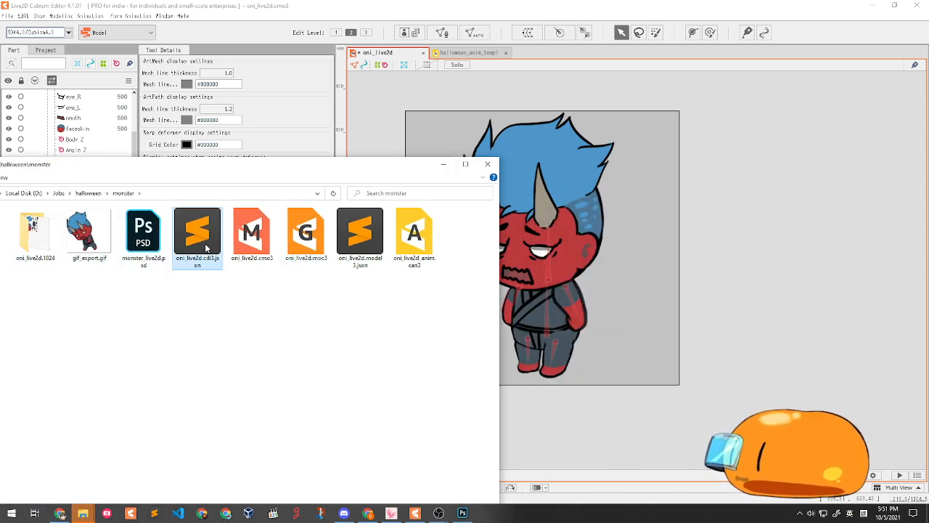
pyautogui.click(265, 304)
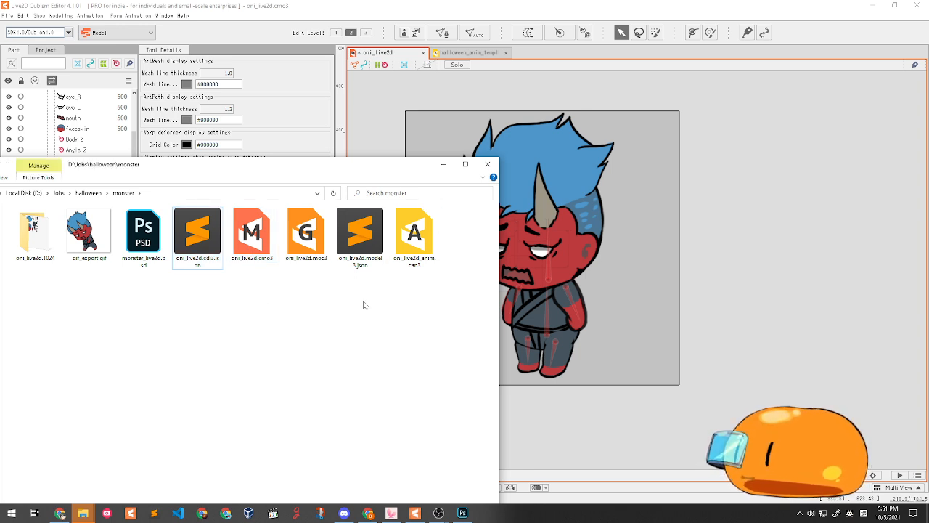
# - Create a new folder named runtime inside monster
pyautogui.rightClick(259, 309)
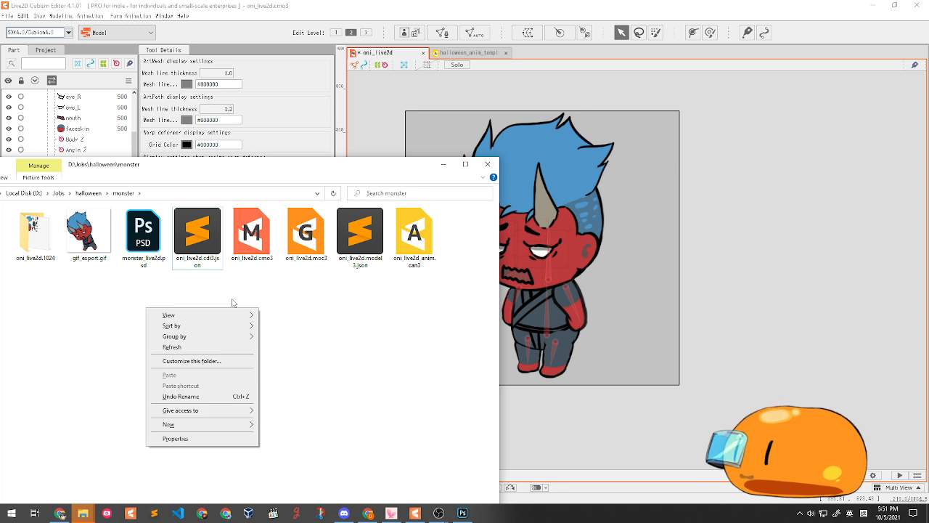
pyautogui.moveTo(208, 423)
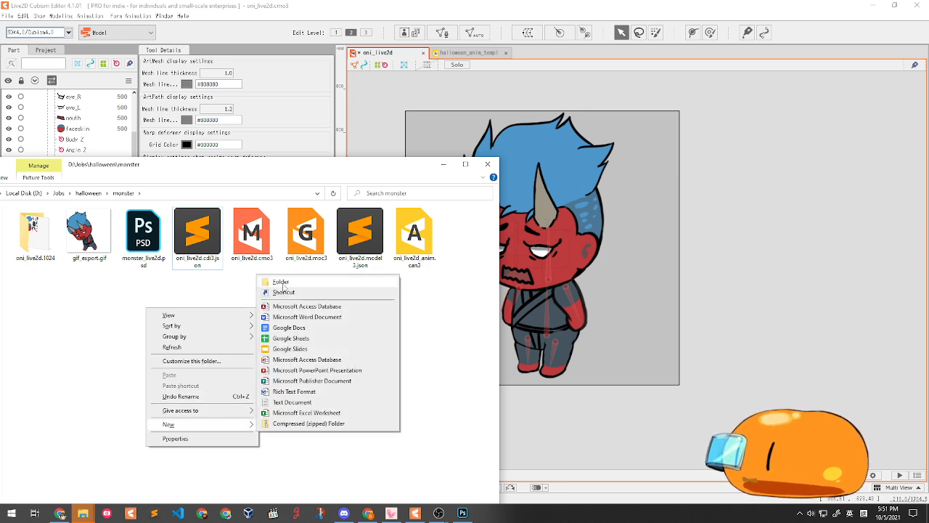
pyautogui.click(283, 285)
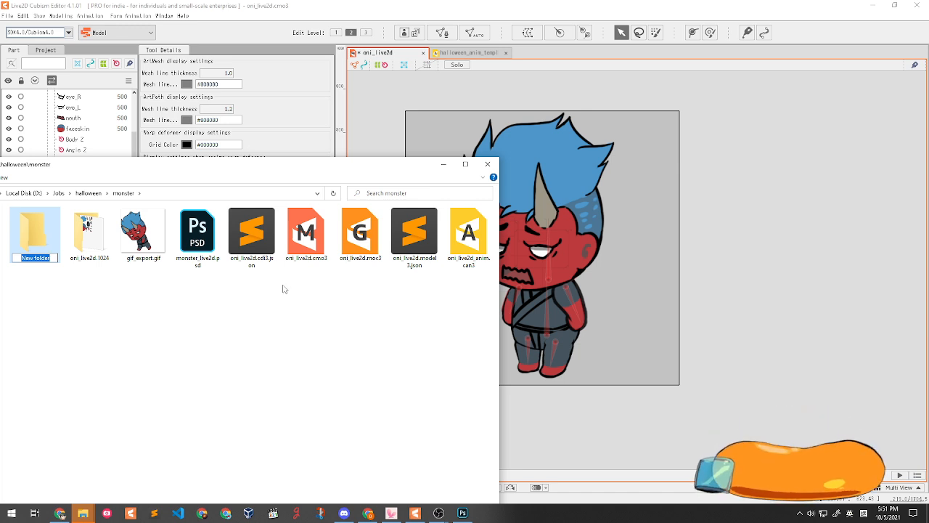
pyautogui.write('runtime')
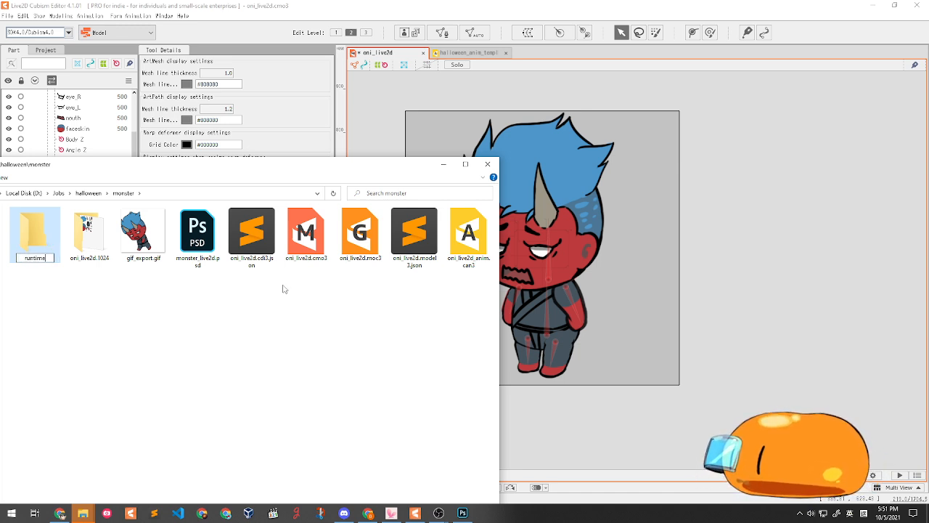
pyautogui.press('Return')
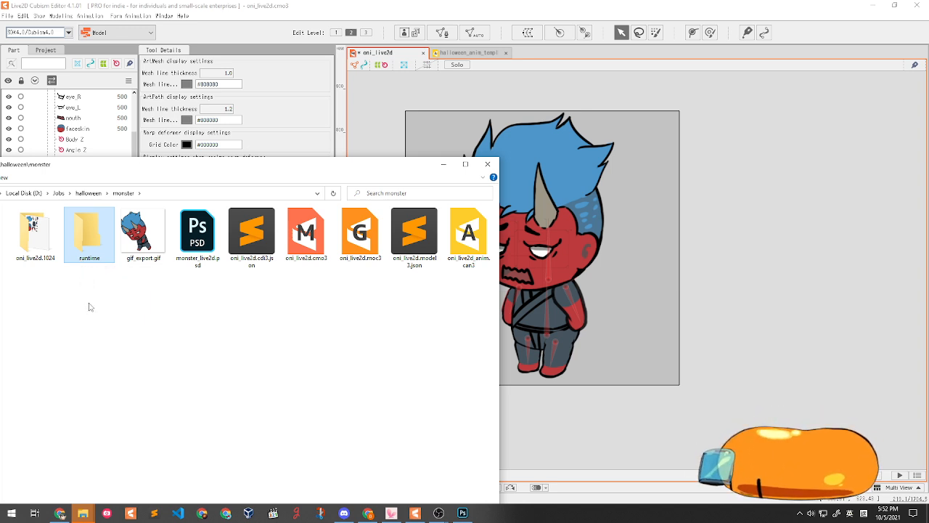
# - Delete the oni_live2d.1024 and runtime folders and dismiss the Google Drive removal notice
pyautogui.moveTo(113, 299); pyautogui.dragTo(10, 208)
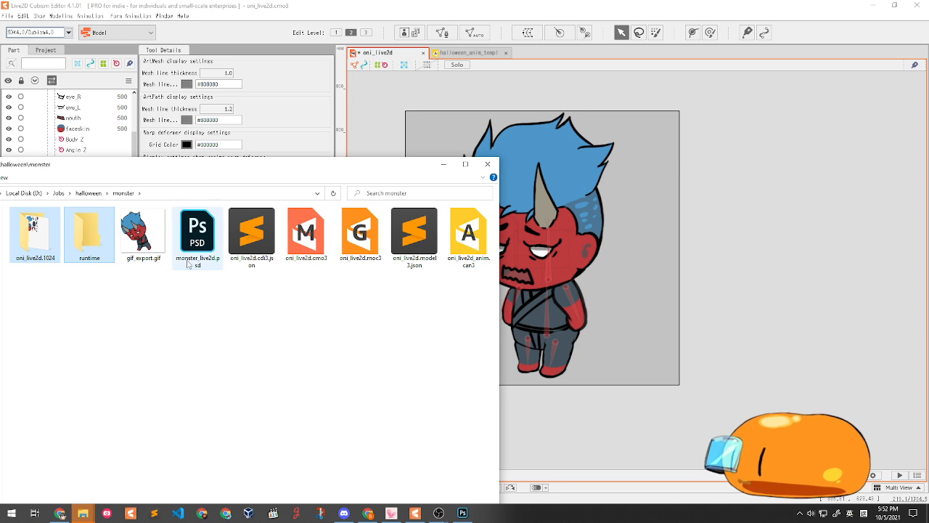
pyautogui.press('Delete')
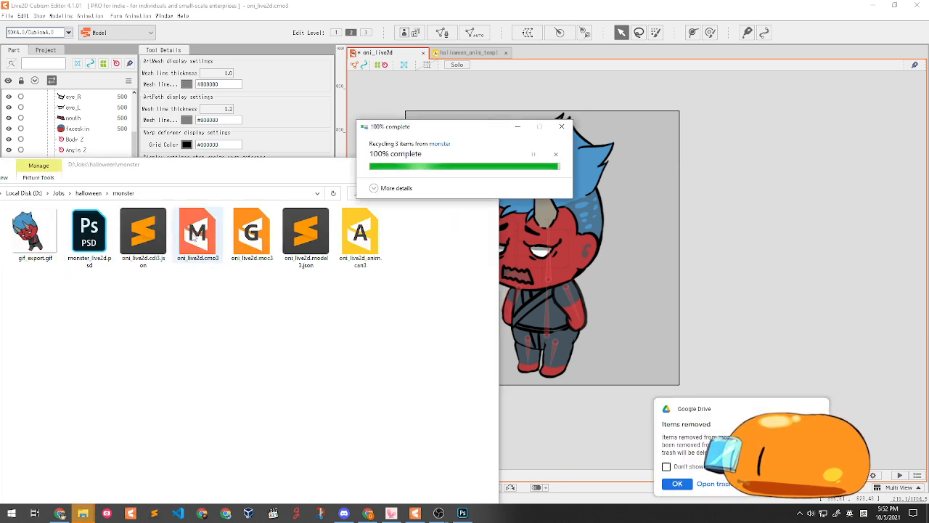
pyautogui.click(271, 242)
pyautogui.click(363, 245)
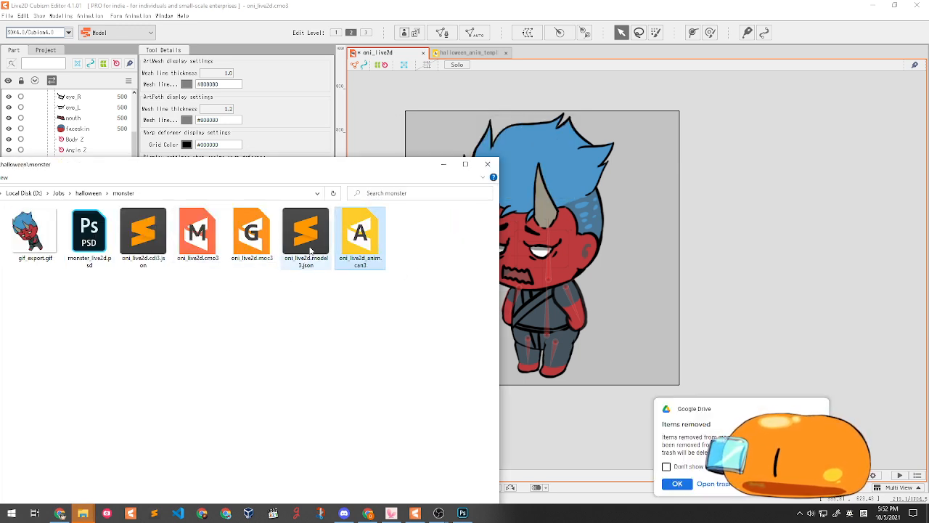
pyautogui.click(308, 246)
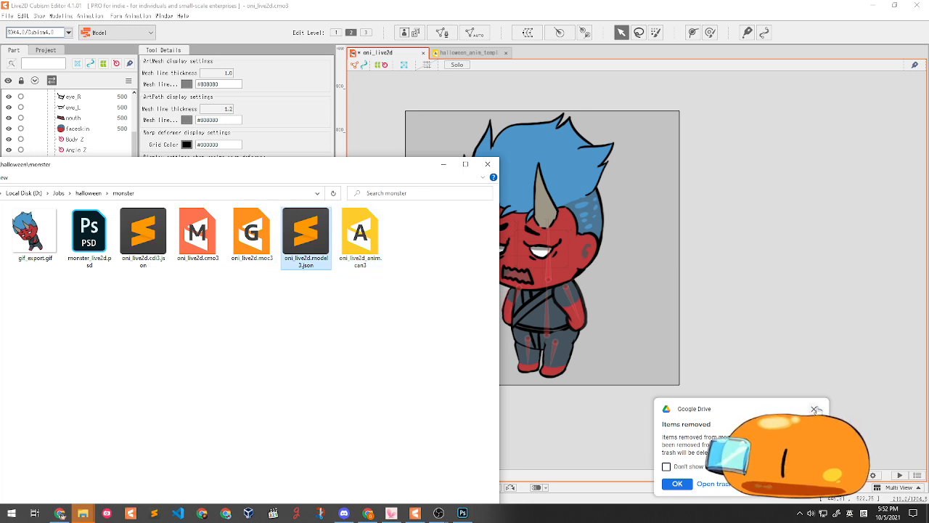
pyautogui.click(814, 409)
# - Delete oni_live2d.moc3, oni_live2d.cdi3.json and oni_live2d.model3.json, then move the window aside
pyautogui.click(198, 236)
pyautogui.click(251, 236)
pyautogui.press('Delete')
pyautogui.click(143, 232)
pyautogui.press('Delete')
pyautogui.click(205, 232)
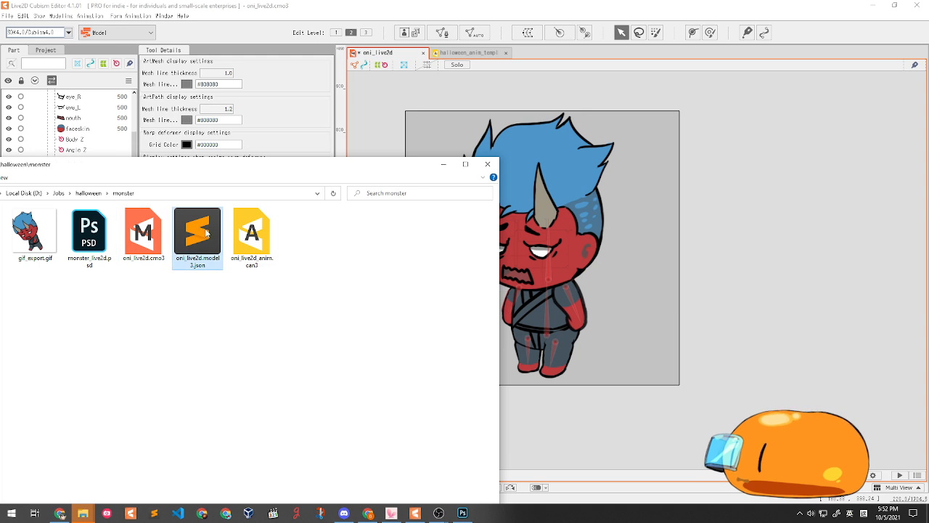
pyautogui.press('Delete')
pyautogui.moveTo(200, 159); pyautogui.dragTo(225, 165)
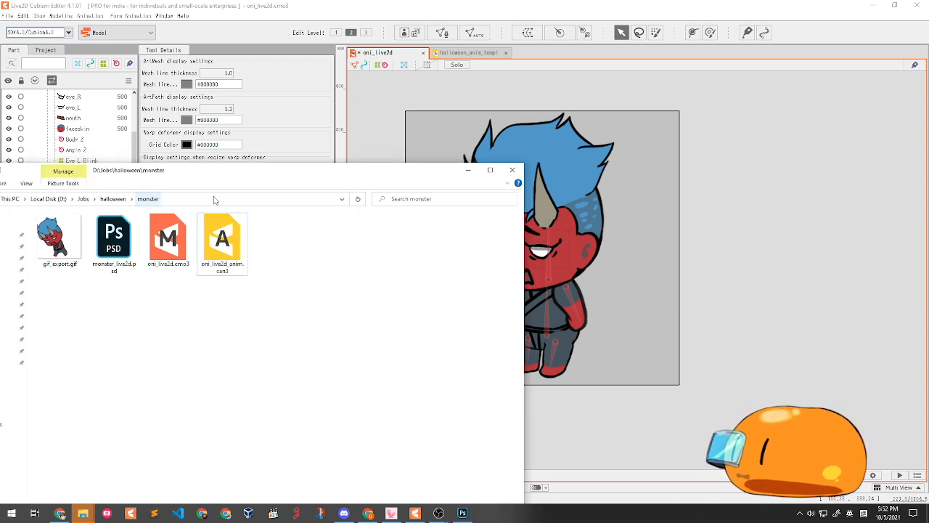
pyautogui.moveTo(432, 171); pyautogui.dragTo(402, 181)
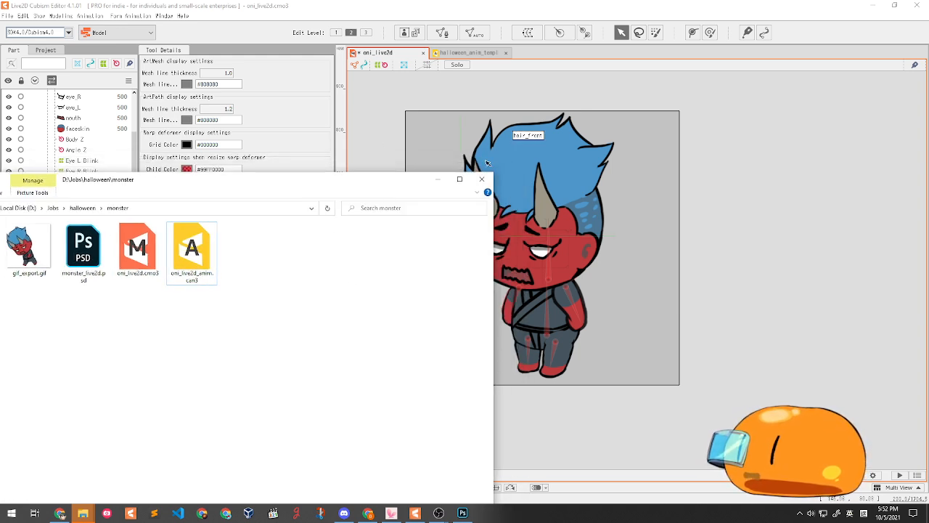
# - Export the oni model as moc3 with the default settings and select the oni_live2d file name
pyautogui.click(7, 15)
pyautogui.moveTo(35, 149)
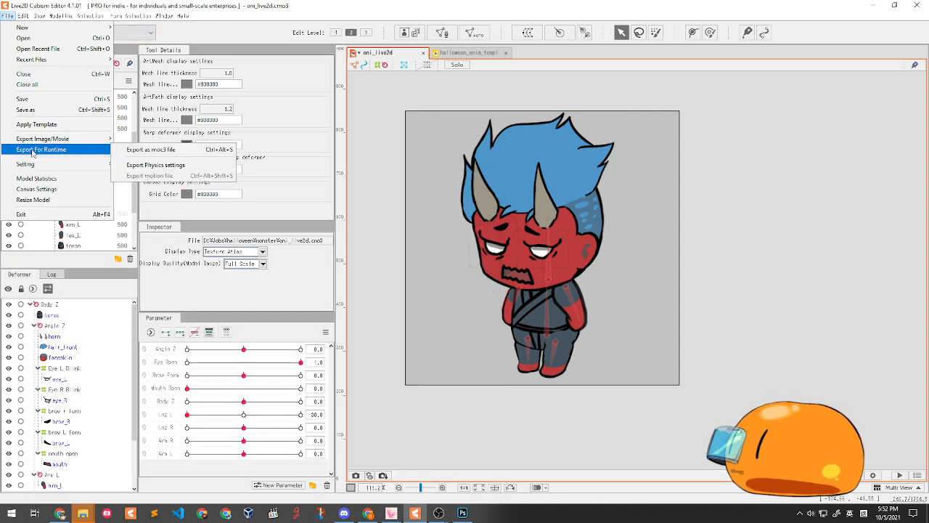
pyautogui.click(150, 149)
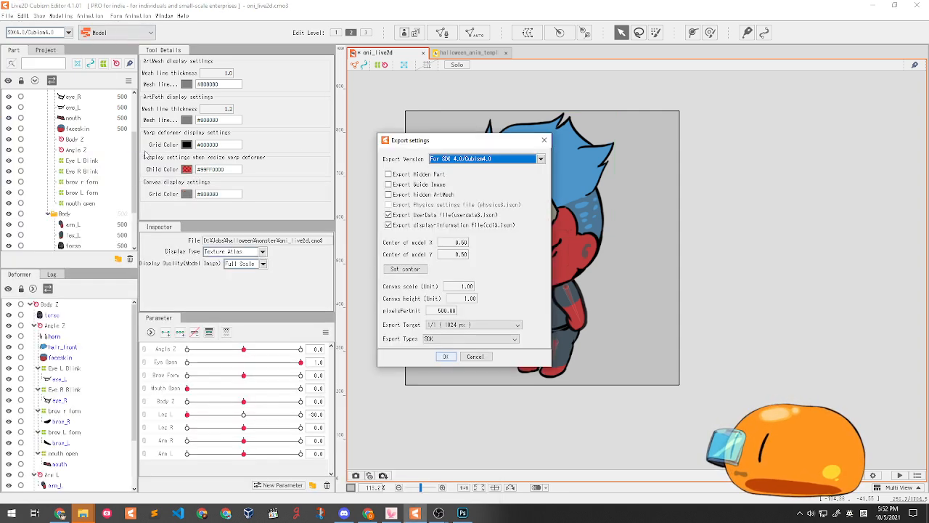
pyautogui.click(445, 357)
pyautogui.moveTo(402, 380); pyautogui.dragTo(317, 379)
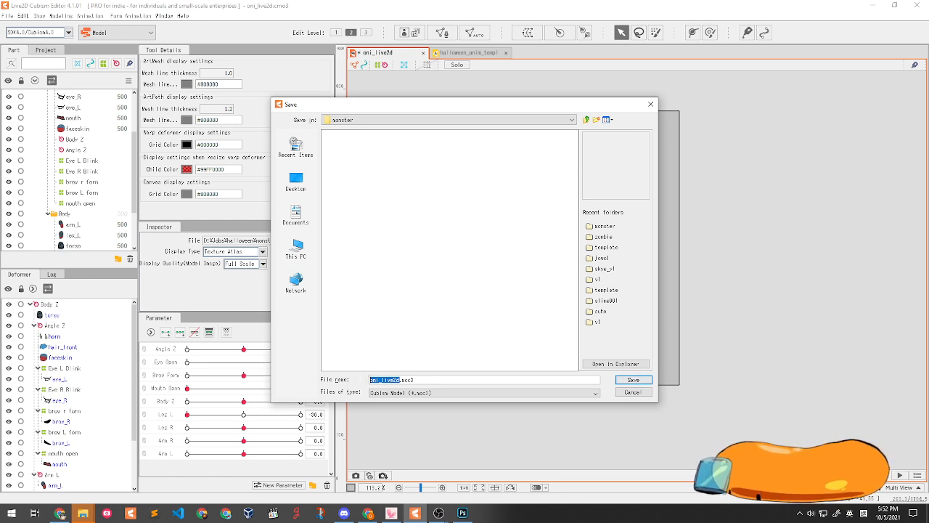
# - Replace the oni_live2d file name with brian1111 in the moc3 Save dialog
pyautogui.hotkey('alt', 'Tab')
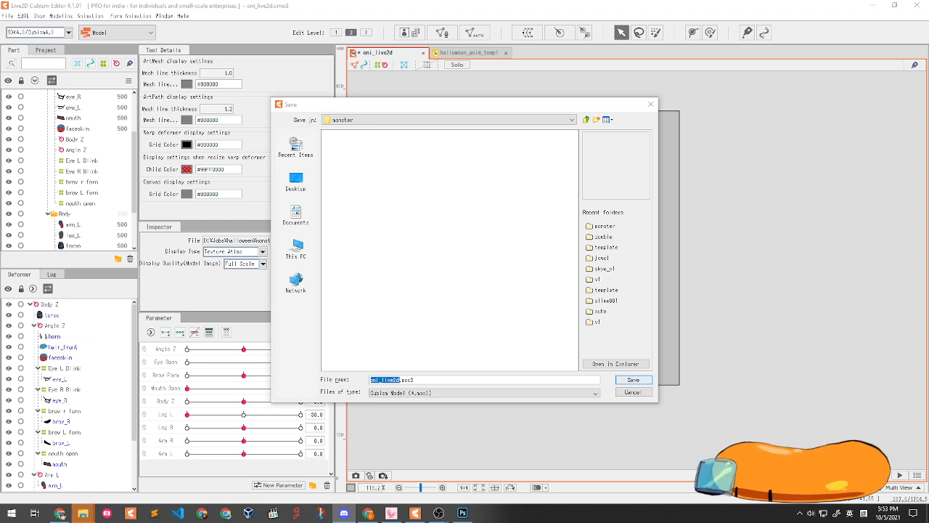
pyautogui.moveTo(401, 380); pyautogui.dragTo(368, 380)
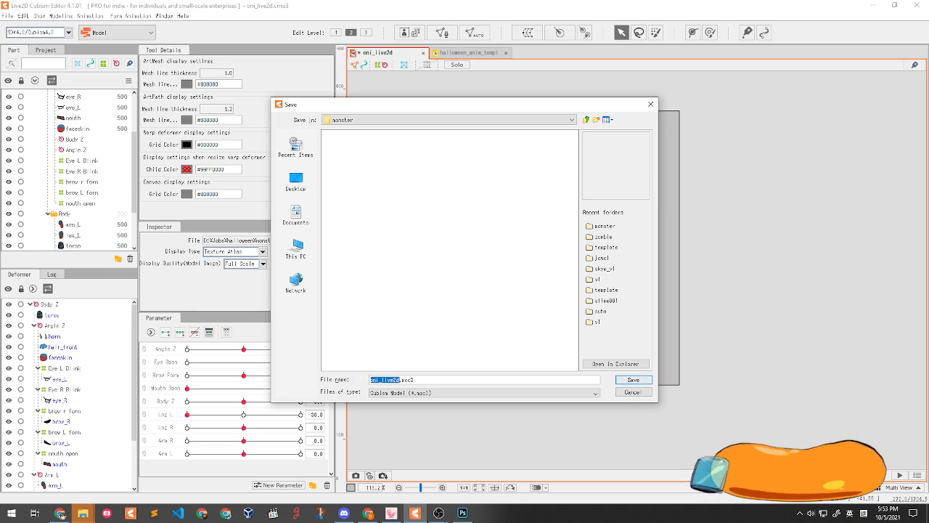
pyautogui.write('bri')
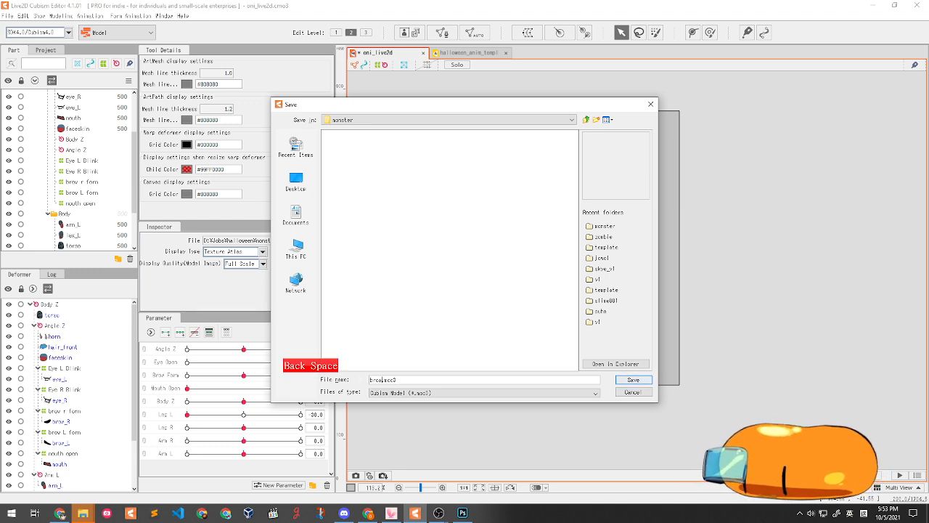
pyautogui.write('an1111')
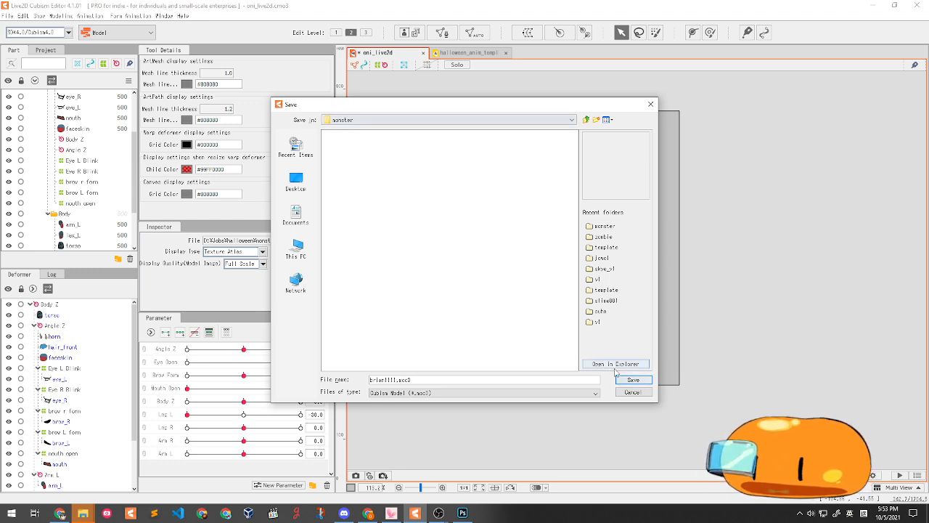
# - Create a brian1111 folder inside monster and make it the save location
pyautogui.rightClick(381, 182)
pyautogui.click(396, 227)
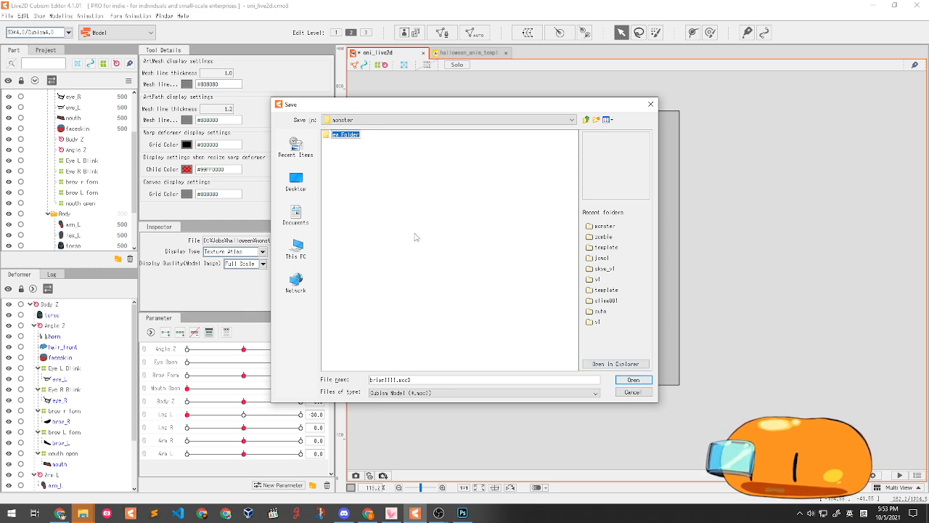
pyautogui.write('brian')
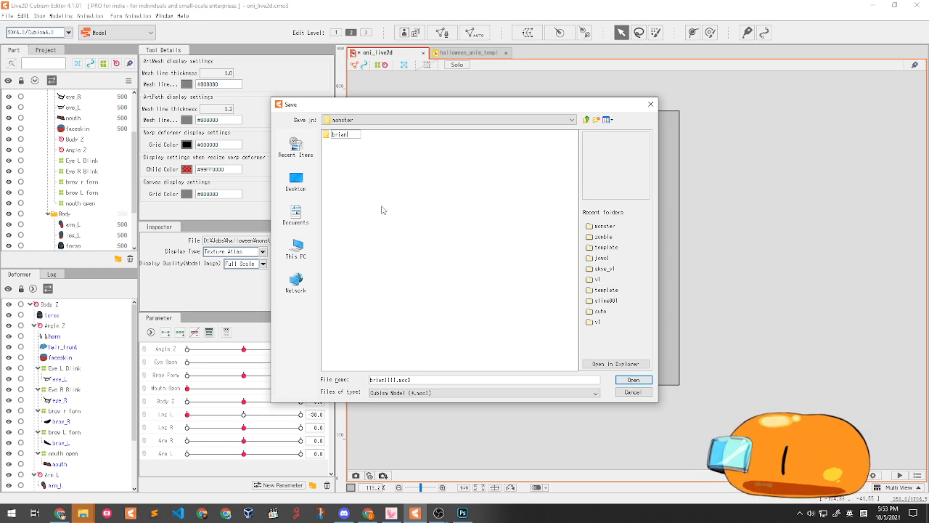
pyautogui.write('1111')
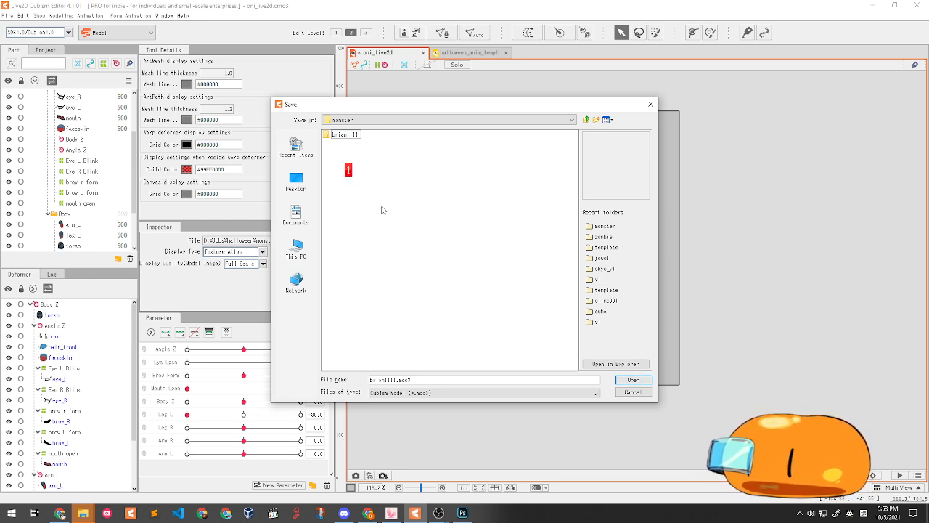
pyautogui.click(348, 136)
pyautogui.doubleClick(346, 138)
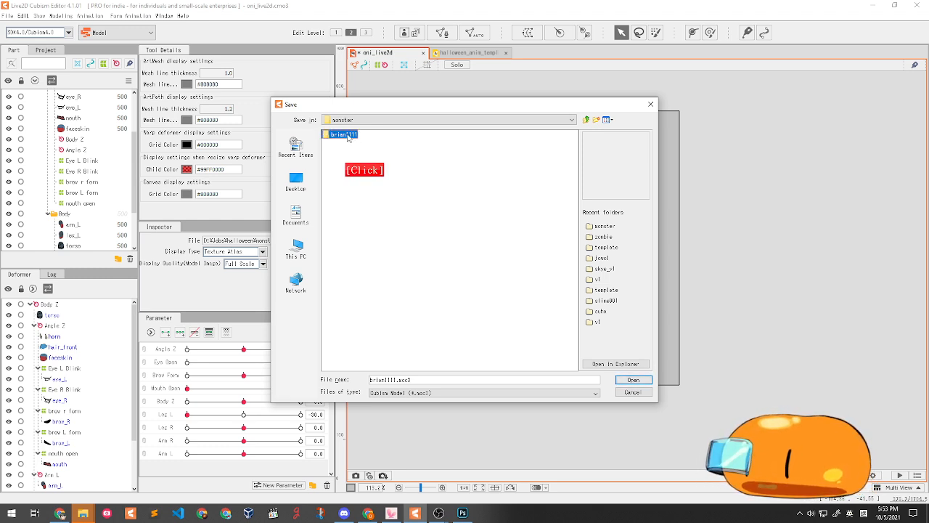
# - Save the export as brian1111.moc3 into the brian1111 folder
pyautogui.moveTo(413, 382)
pyautogui.mouseDown()
pyautogui.moveTo(360, 377)
pyautogui.moveTo(413, 381)
pyautogui.mouseUp()
pyautogui.click(397, 381)
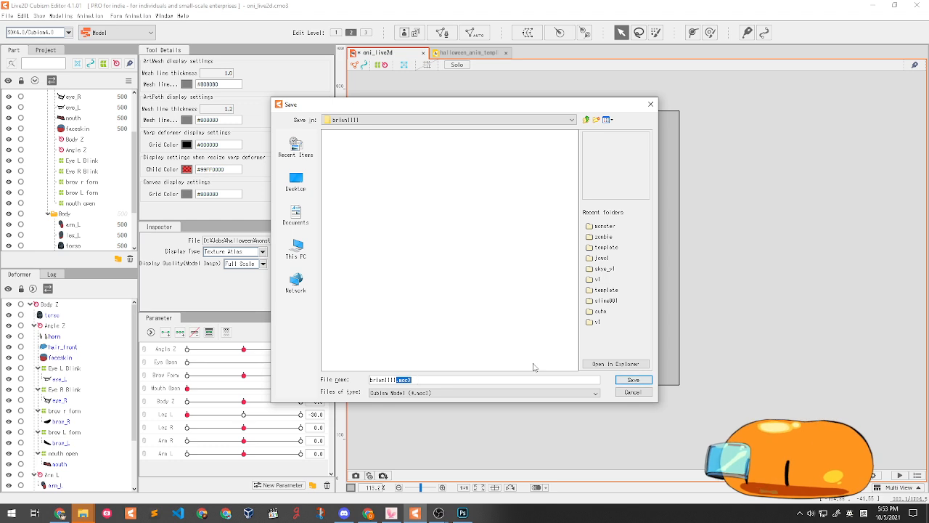
pyautogui.click(633, 380)
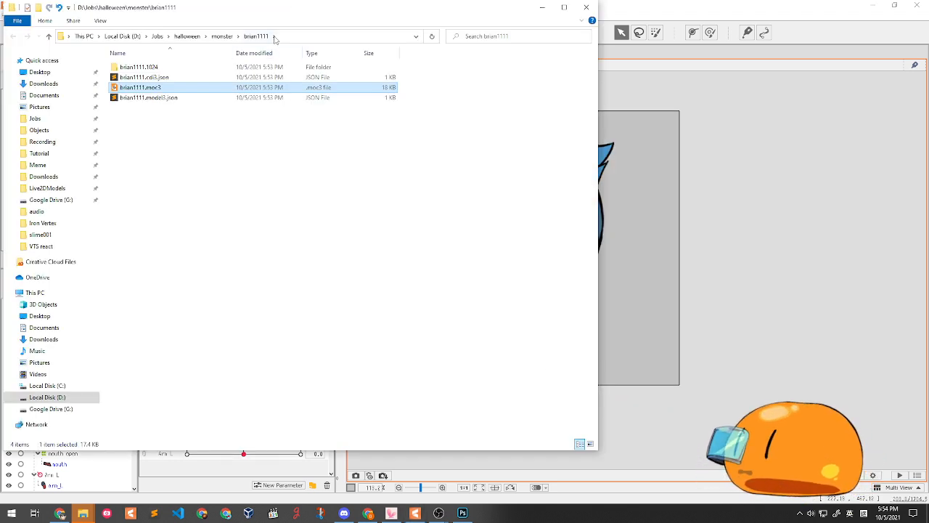
# - Check the brian1111 runtime files, then show the halloween_anim_template animation scene in Live2D
pyautogui.moveTo(296, 10); pyautogui.dragTo(203, 29)
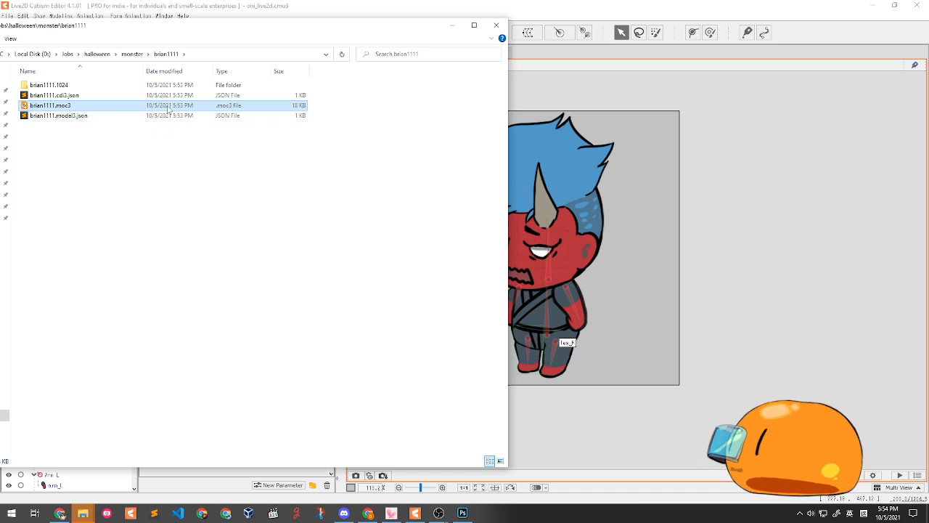
pyautogui.moveTo(160, 32); pyautogui.dragTo(151, 39)
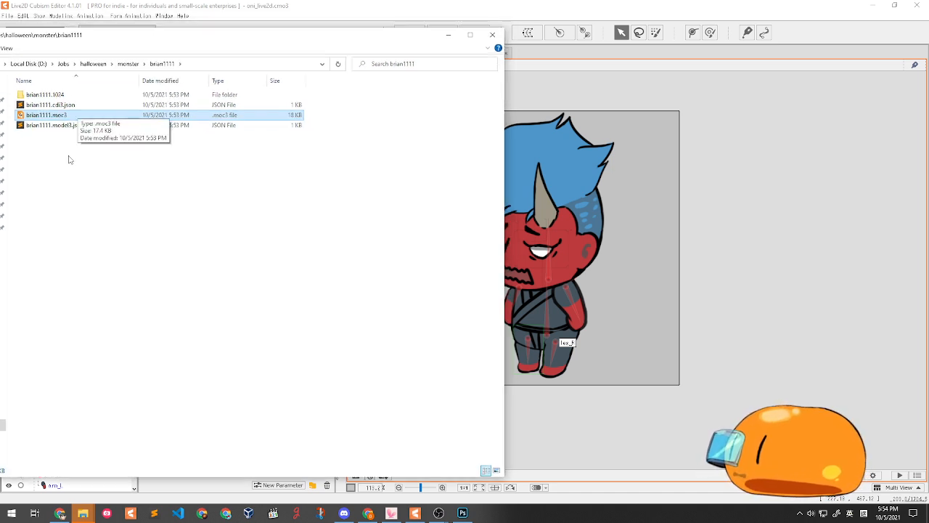
pyautogui.click(60, 513)
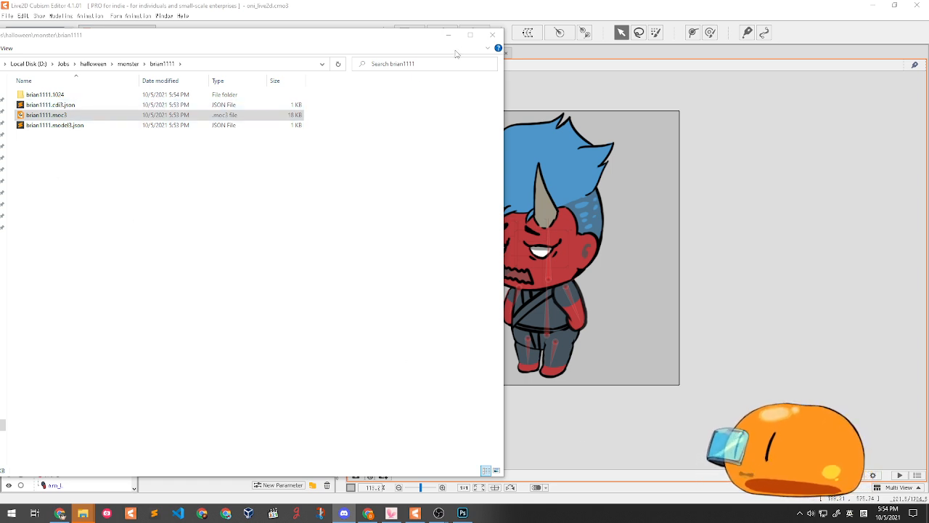
pyautogui.click(400, 14)
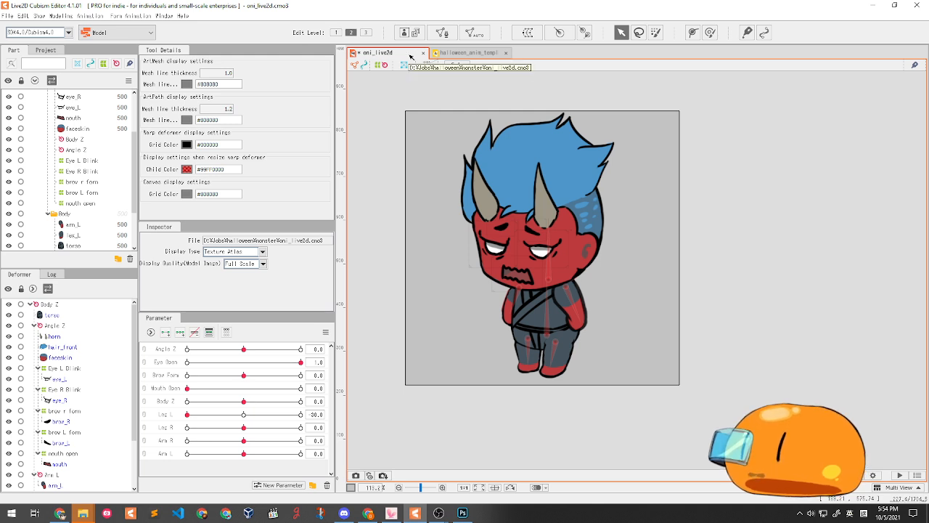
pyautogui.click(460, 54)
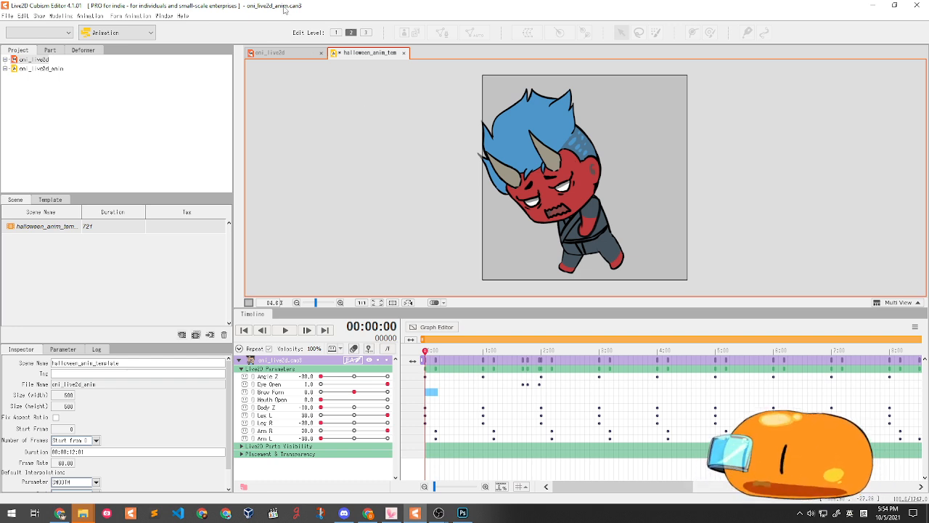
# - Choose Export For Runtime > Export motion file for the halloween_anim_template scene
pyautogui.click(7, 16)
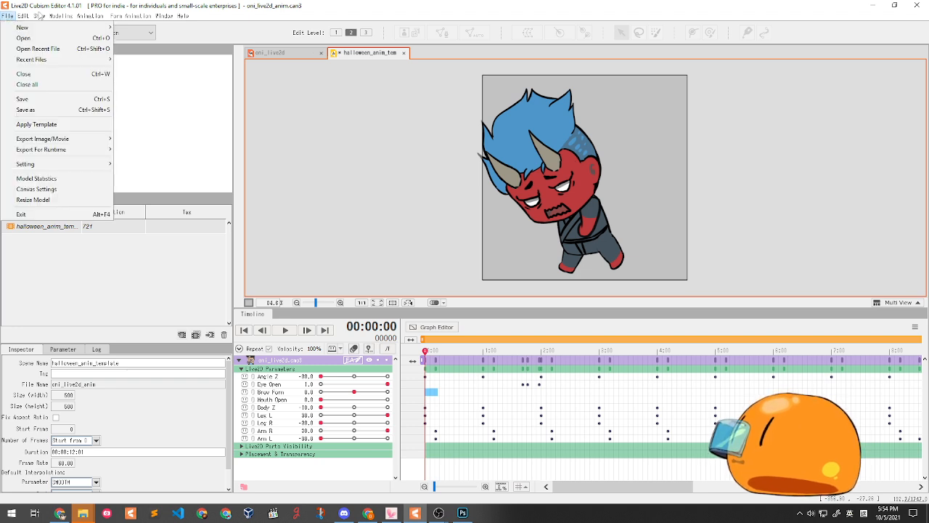
pyautogui.click(346, 9)
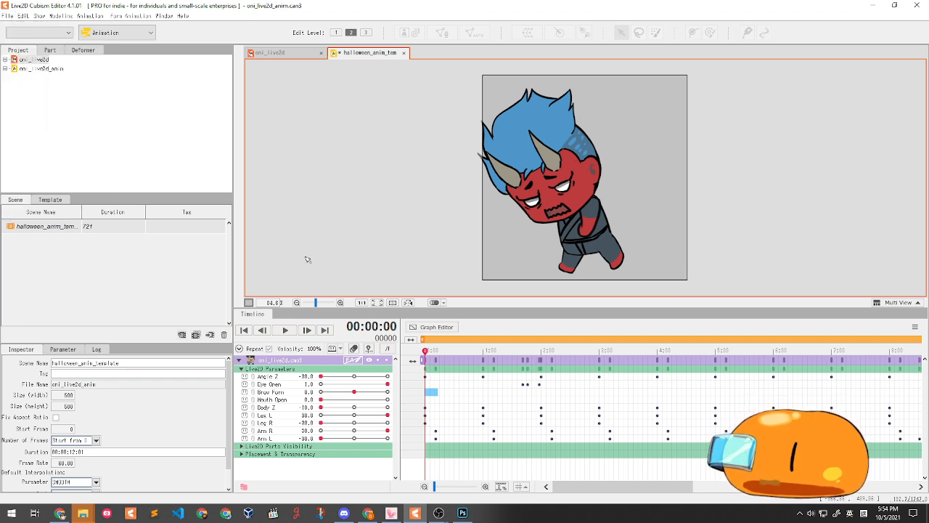
pyautogui.click(6, 17)
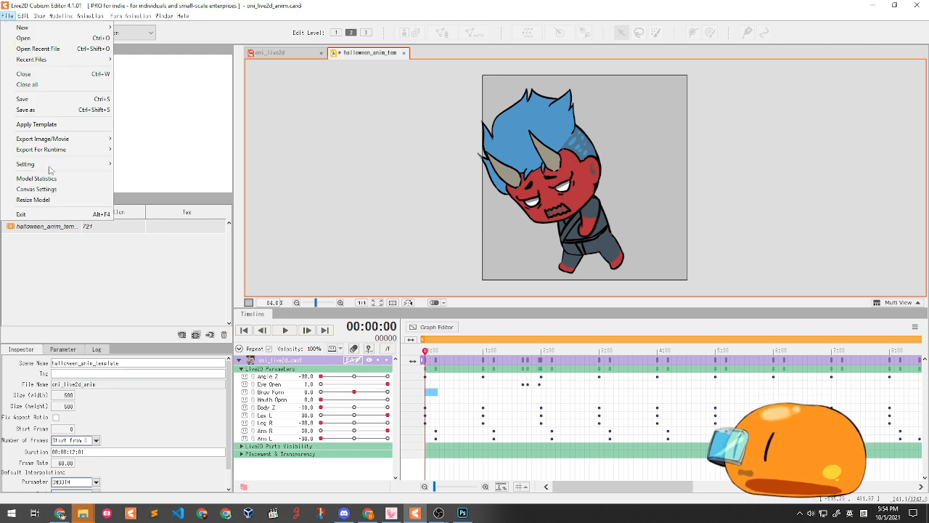
pyautogui.moveTo(77, 149)
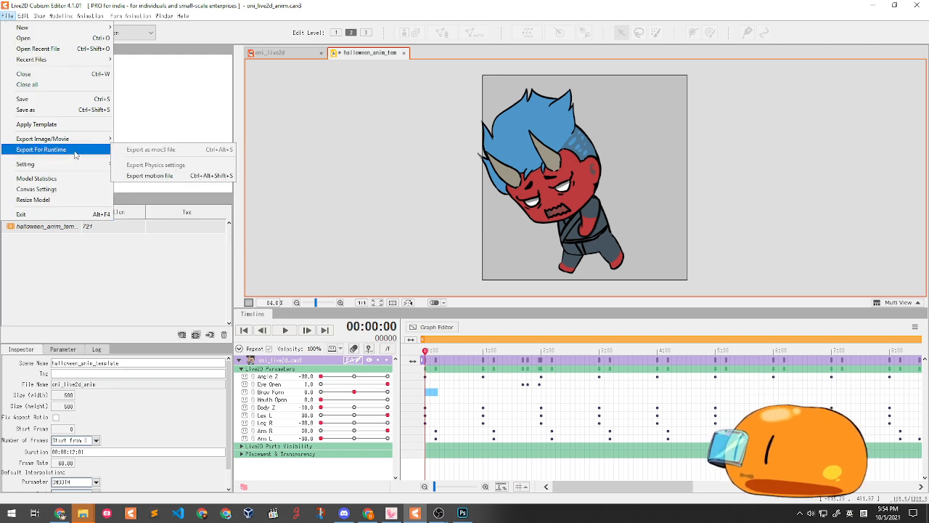
pyautogui.click(191, 177)
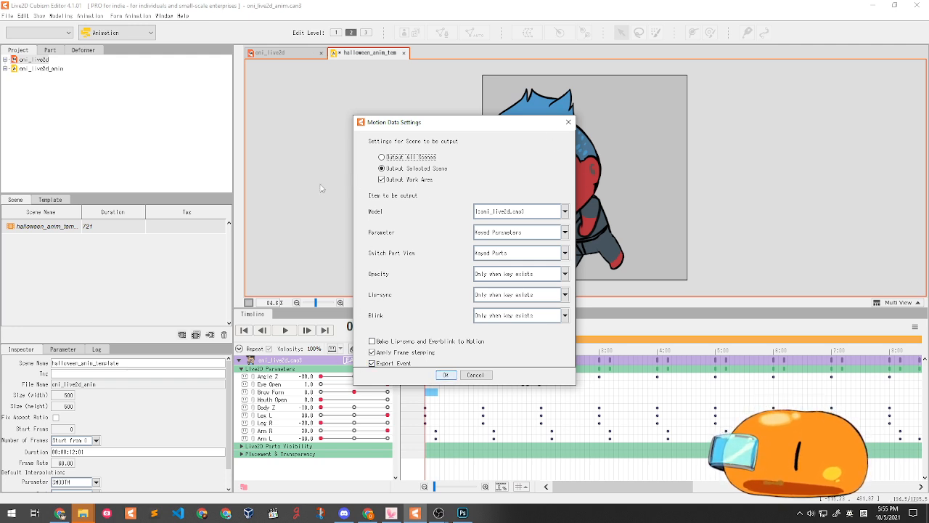
# - Accept the motion settings and save the export as brian1111.motion3.json in the brian1111 folder
pyautogui.click(455, 375)
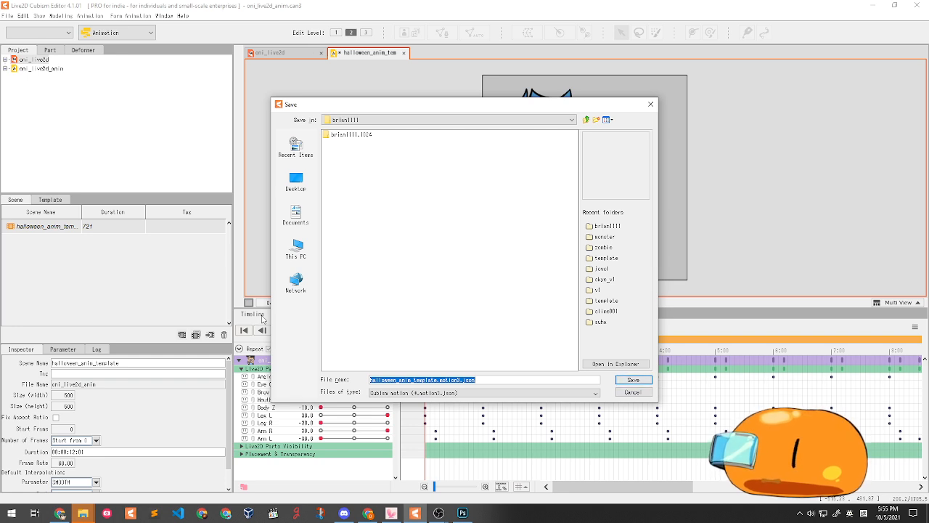
pyautogui.write('brian1111')
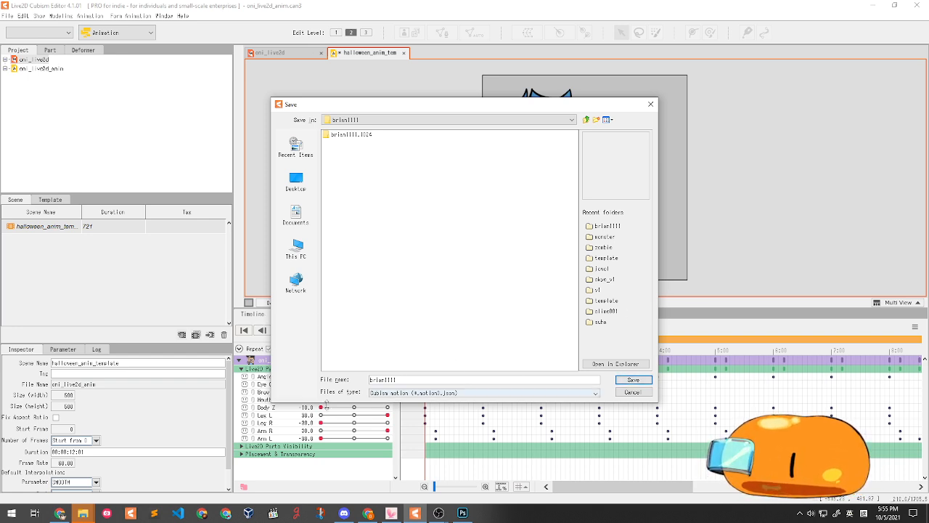
pyautogui.click(633, 380)
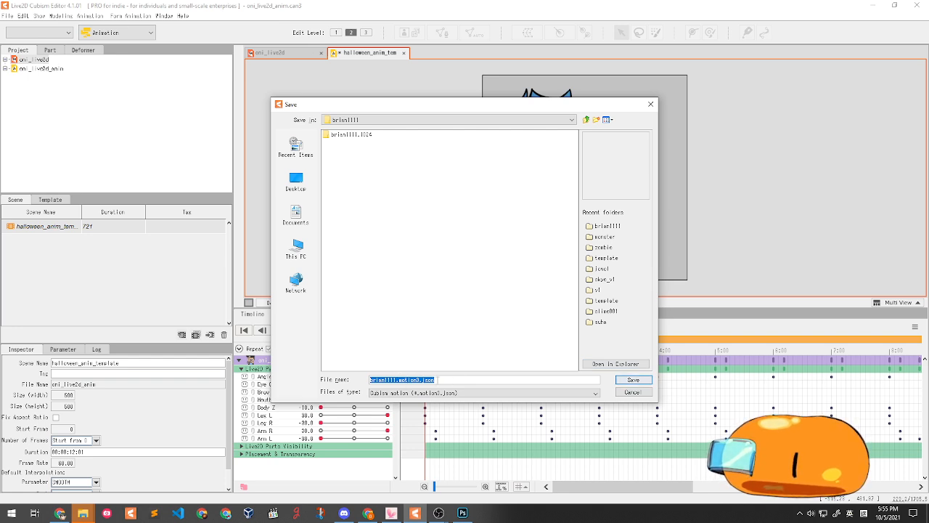
pyautogui.click(527, 380)
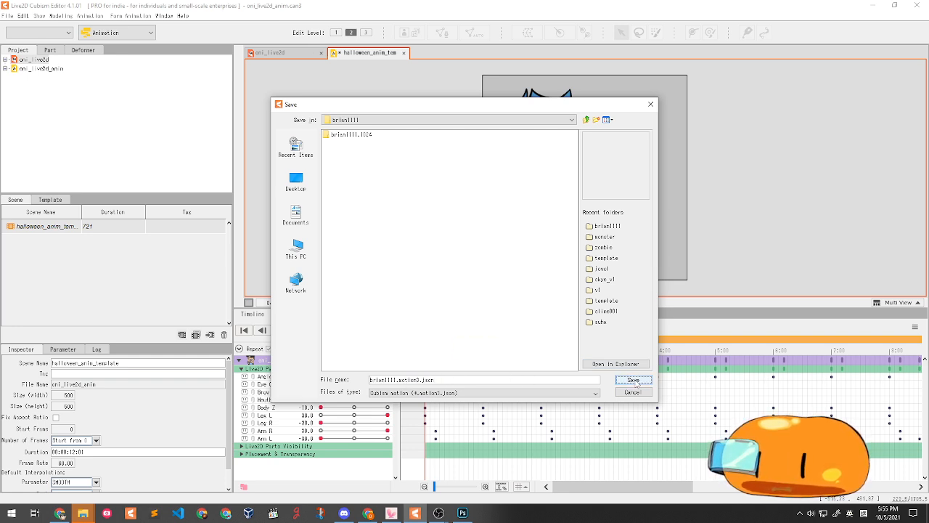
pyautogui.click(634, 380)
pyautogui.press('Return')
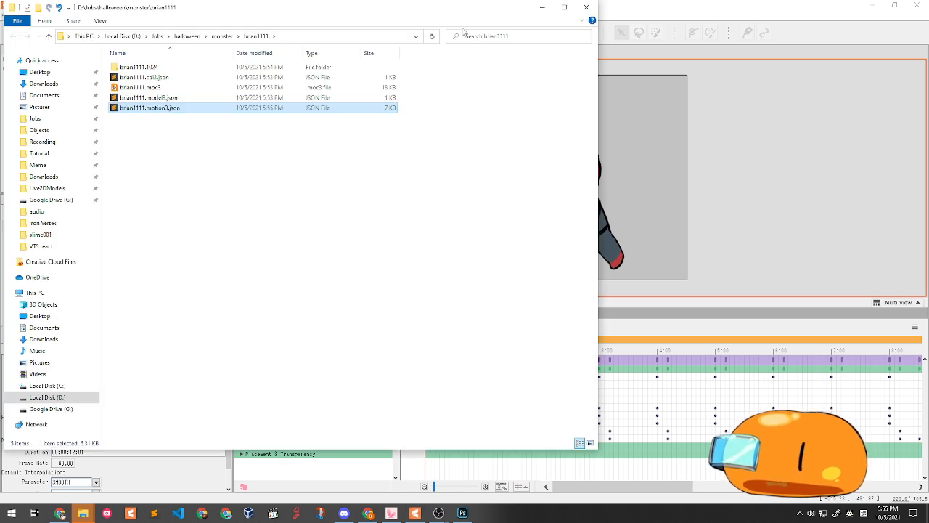
# - Dismiss the keyframe range warning and bring the Explorer window back into view
pyautogui.moveTo(434, 14); pyautogui.dragTo(136, 76)
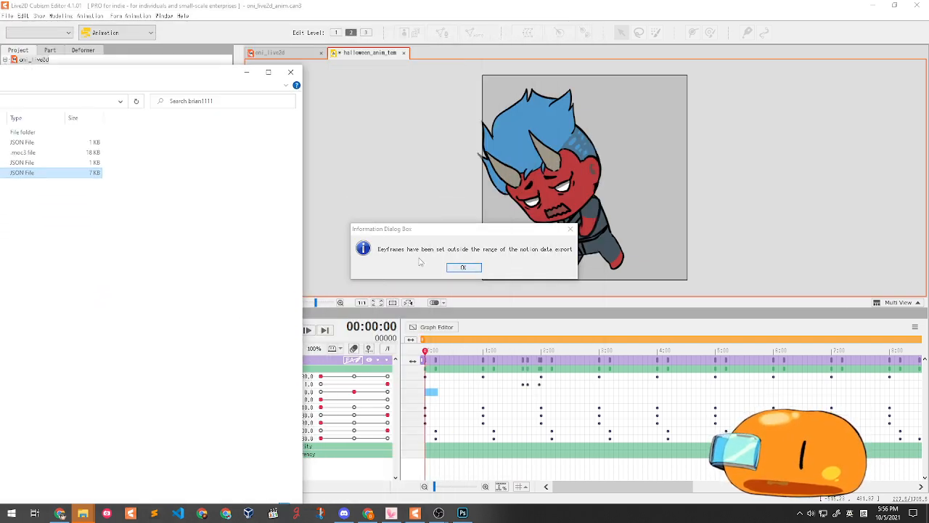
pyautogui.click(471, 267)
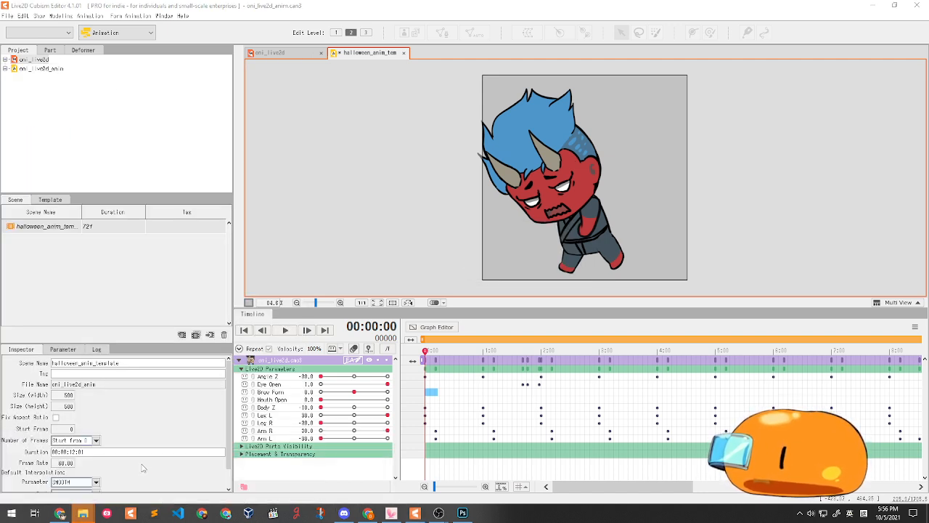
pyautogui.moveTo(430, 522); pyautogui.dragTo(269, 224)
# - Select brian1111.motion3.json in the brian1111 folder, then switch to the Halloween event form
pyautogui.doubleClick(147, 294)
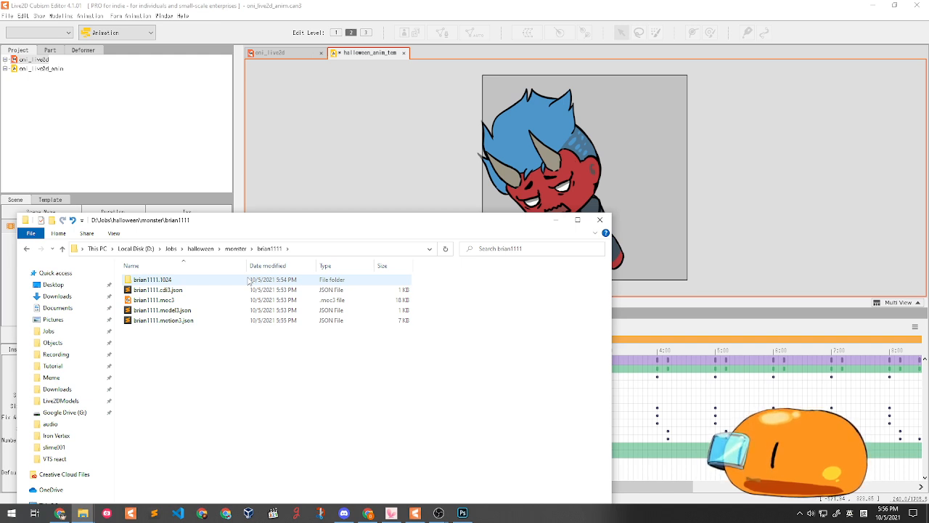
pyautogui.click(161, 321)
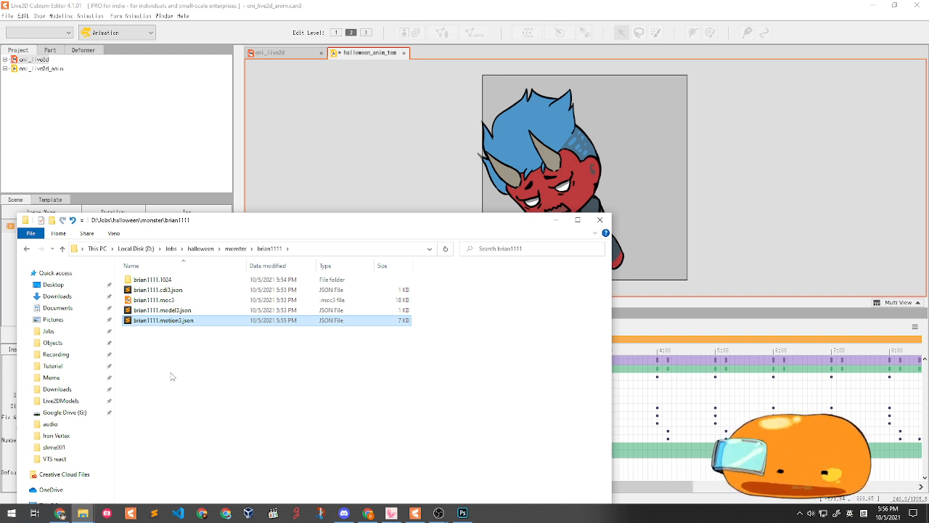
pyautogui.hotkey('alt', 'Tab')
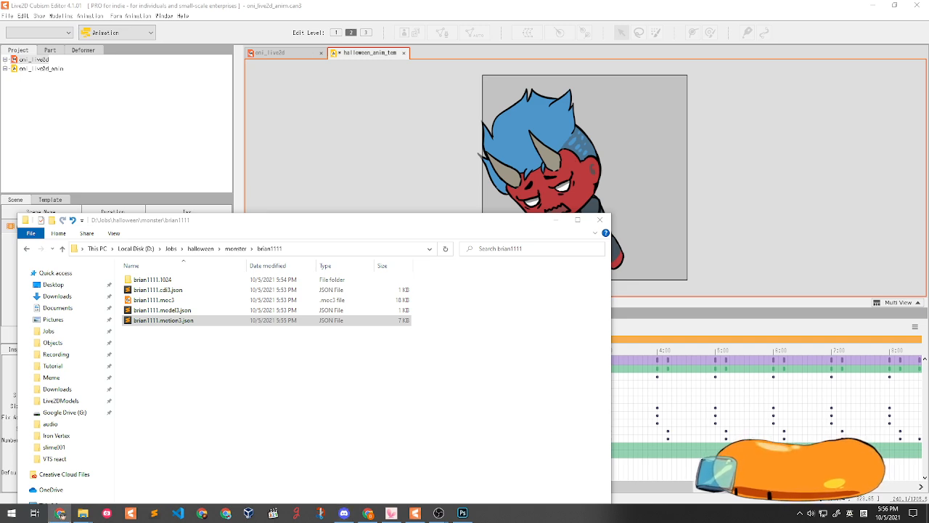
pyautogui.click(60, 513)
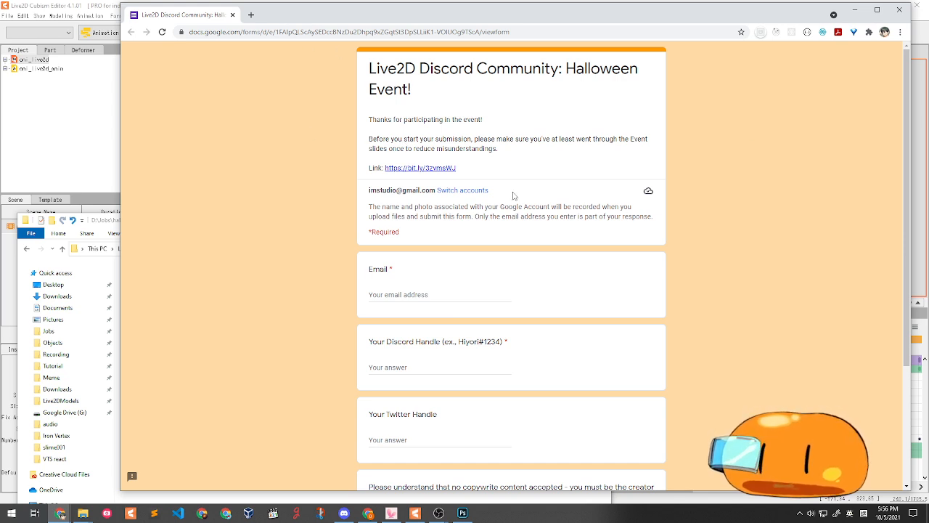
# - Scroll through the Halloween event submission form, then move Chrome aside to reveal the brian1111 folder
pyautogui.scroll(-1, 501, 195)
pyautogui.scroll(1, 500, 196)
pyautogui.scroll(-1, 602, 107)
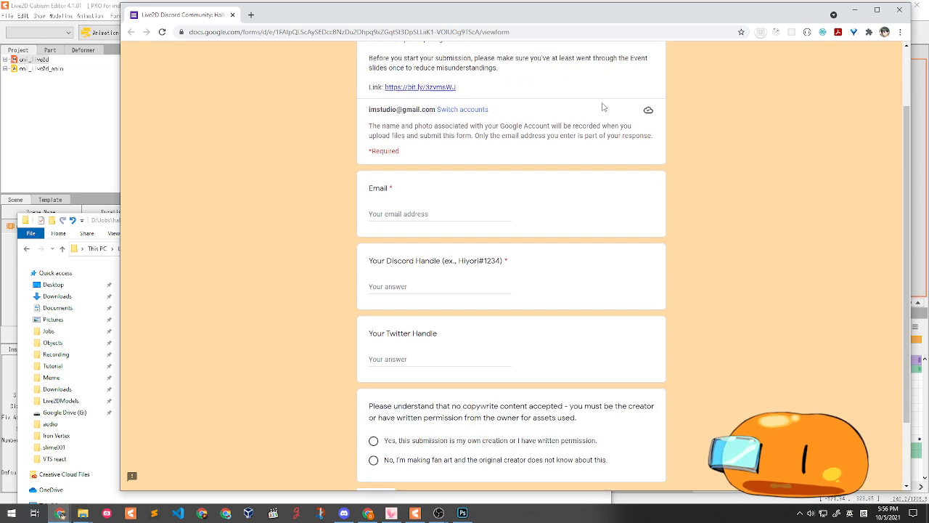
pyautogui.scroll(-1, 601, 106)
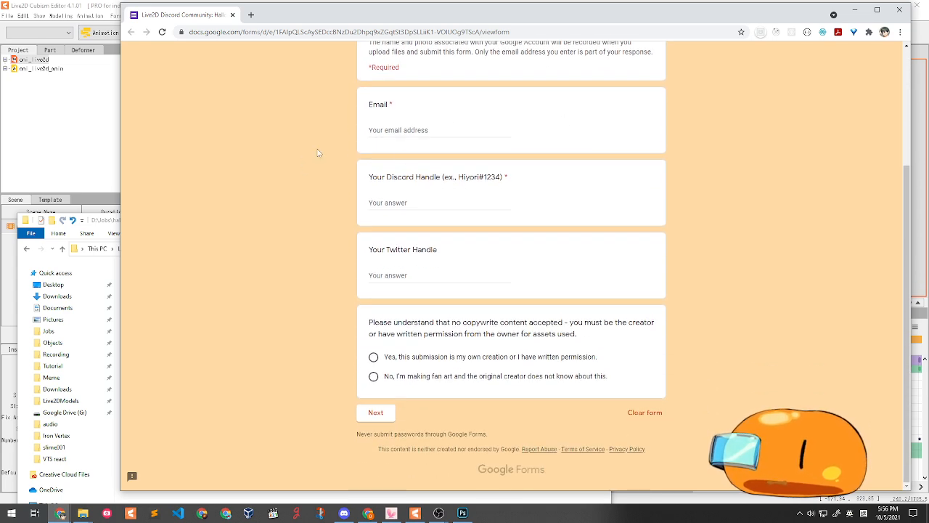
pyautogui.scroll(1, 516, 187)
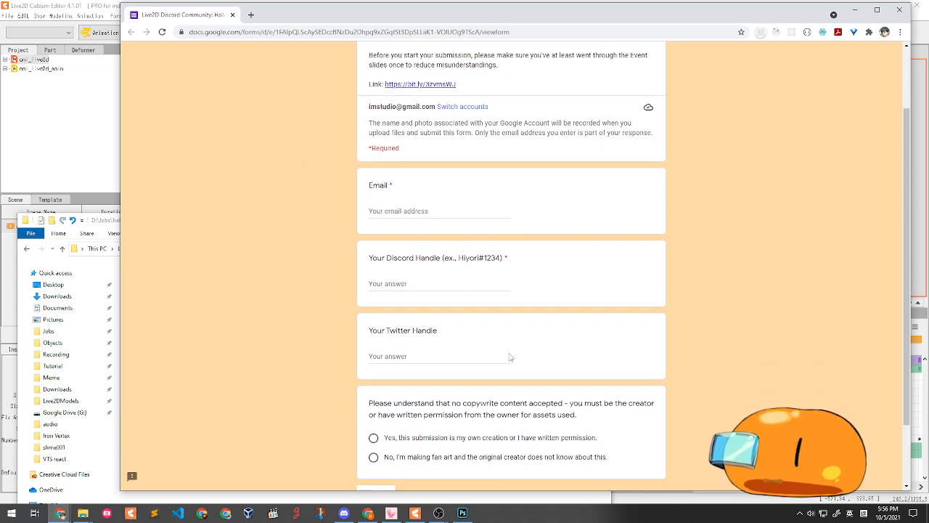
pyautogui.scroll(-1, 370, 262)
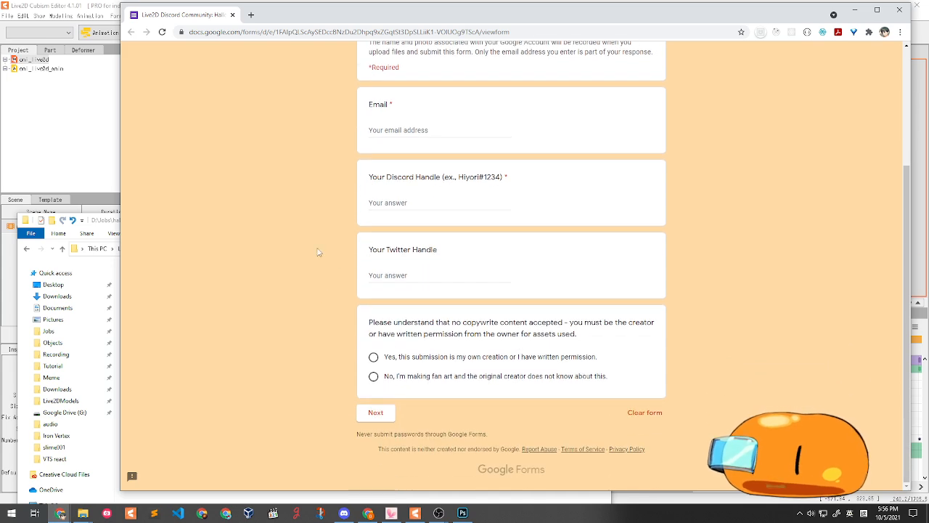
pyautogui.scroll(2, 326, 201)
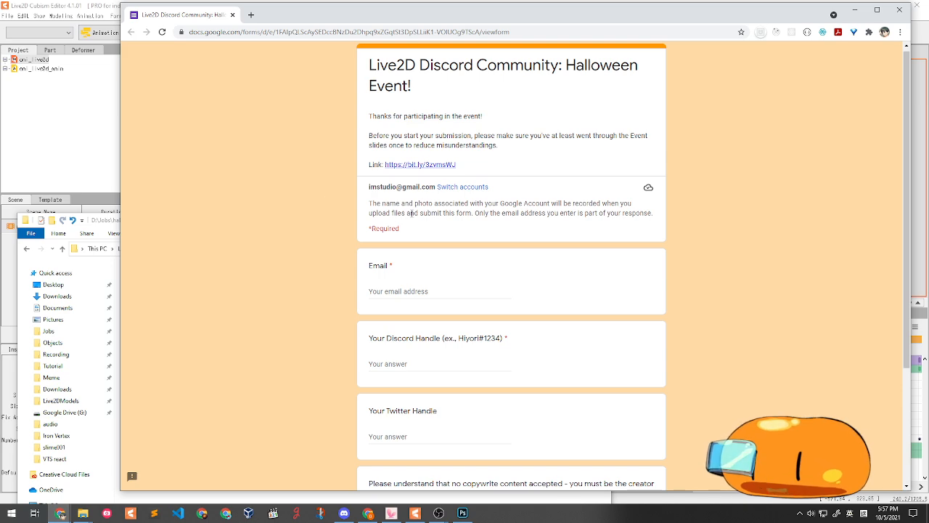
pyautogui.moveTo(671, 22); pyautogui.dragTo(566, 520)
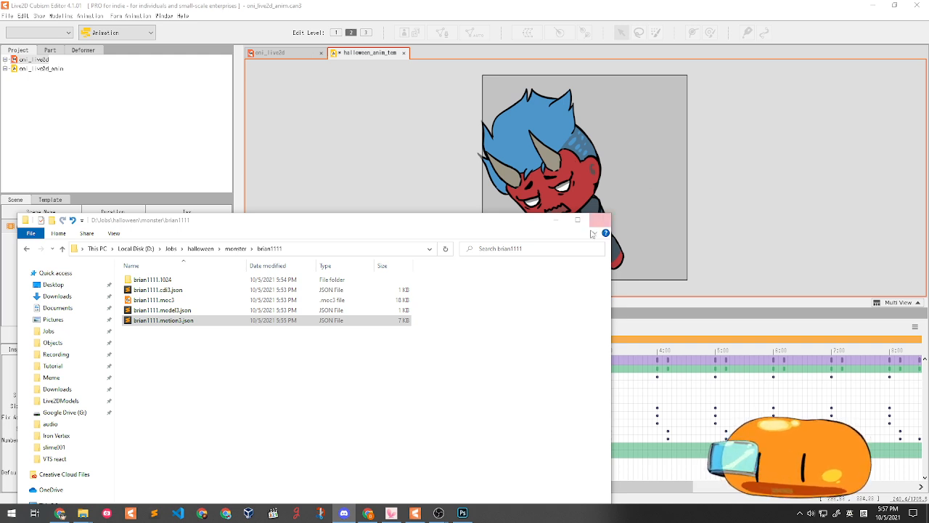
# - Close the brian1111 Explorer window
pyautogui.click(600, 219)
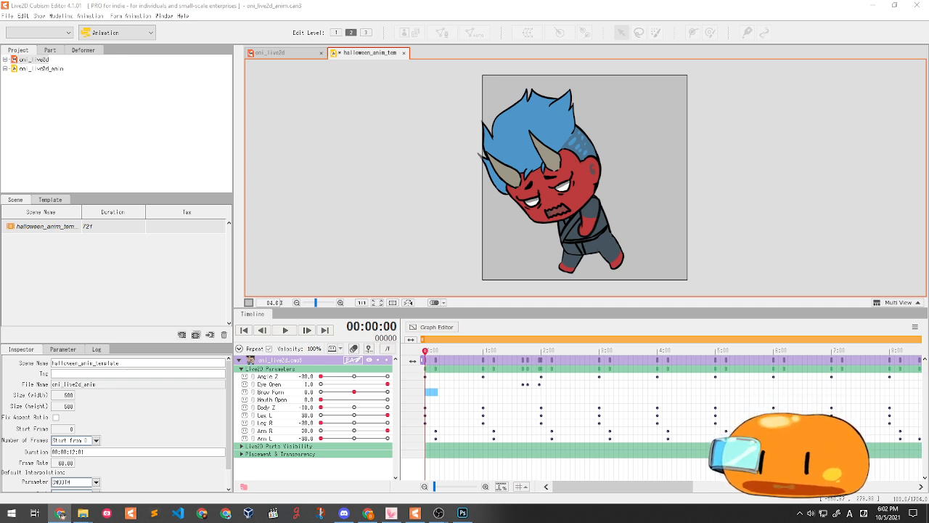
pyautogui.click(60, 514)
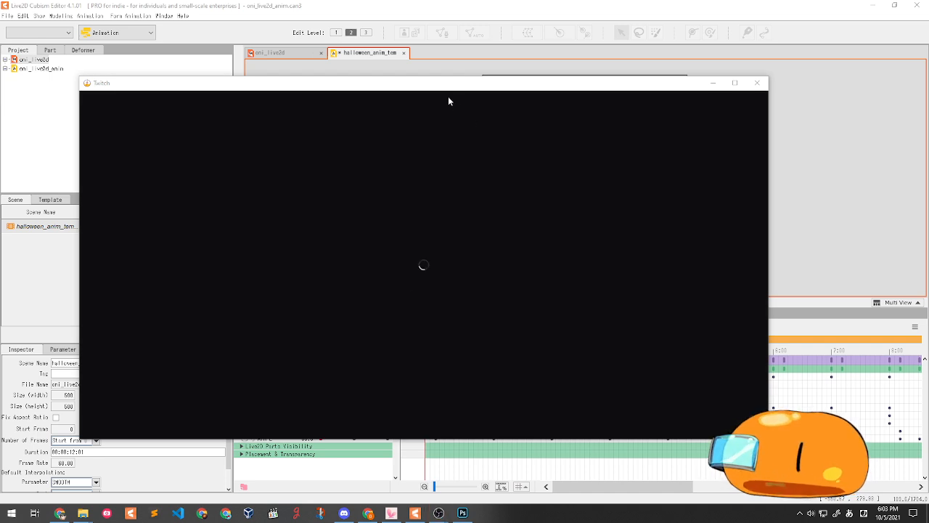
pyautogui.moveTo(424, 85); pyautogui.dragTo(0, 146)
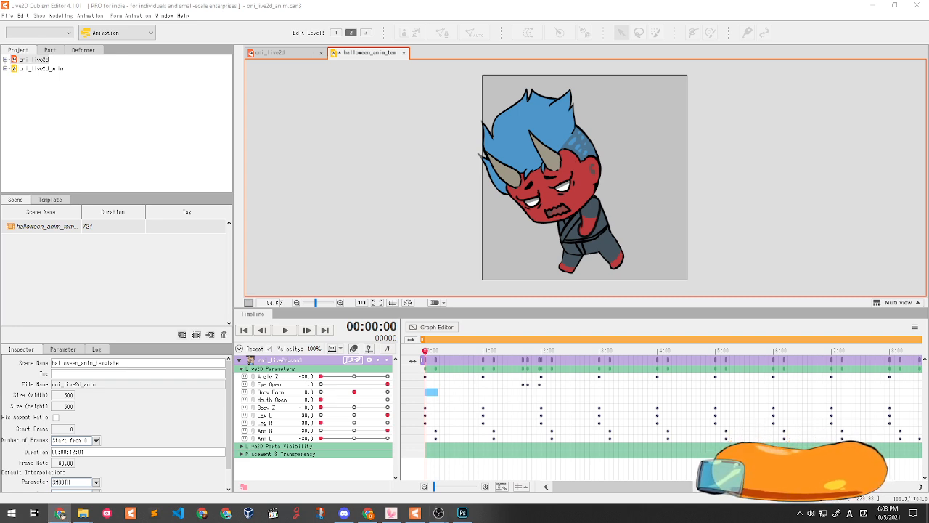
pyautogui.press('super+d')
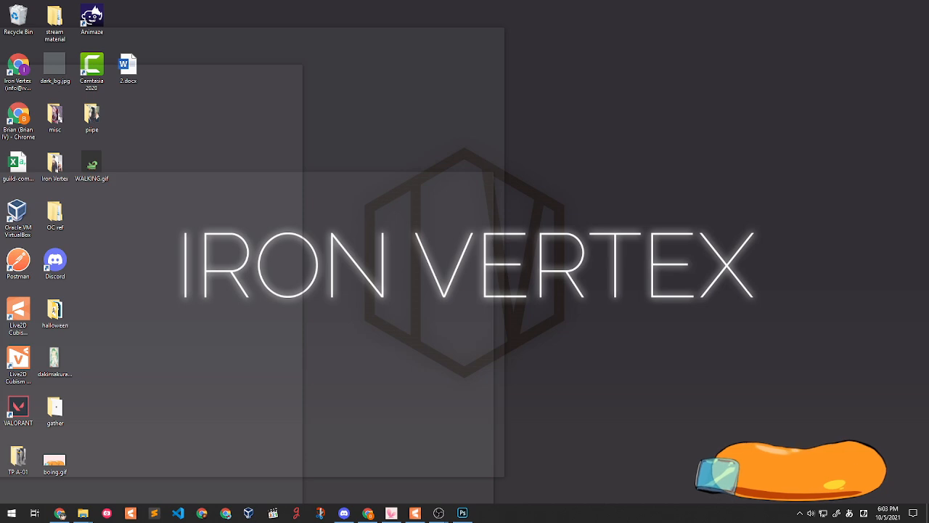
pyautogui.press('super+d')
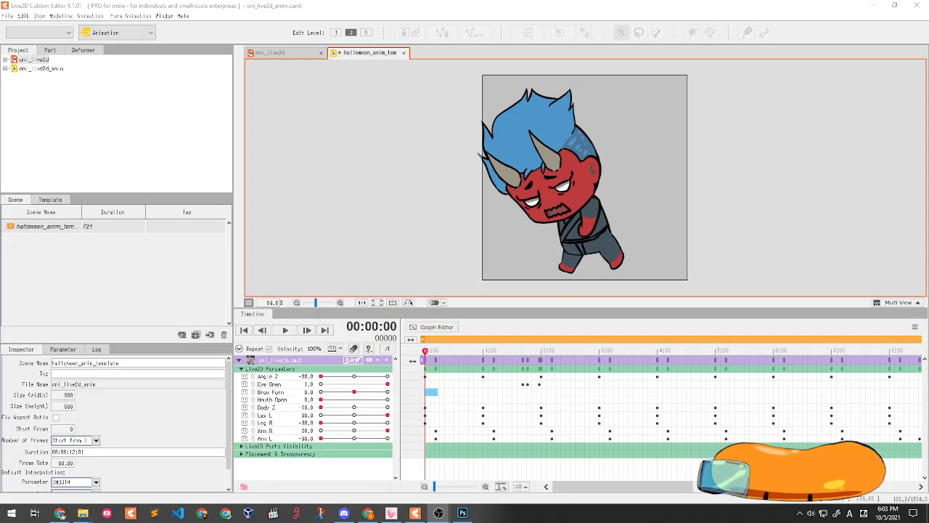